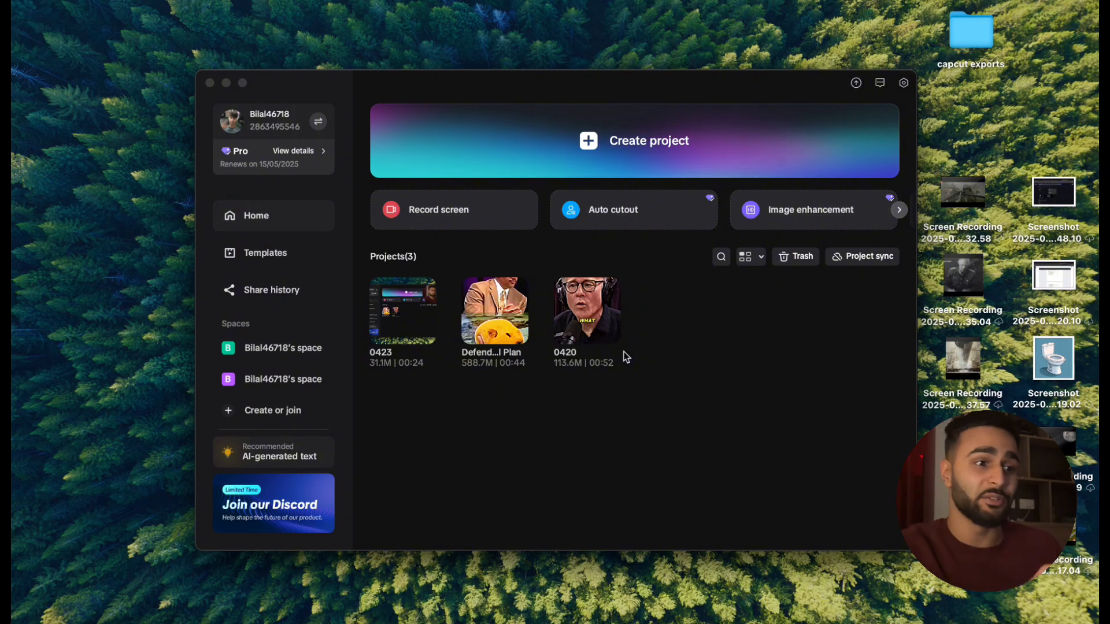
# Switch to YouTube Studio in the browser and review the channel analytics overview for the last 28 days.
pyautogui.hotkey('ctrl', 'Up')
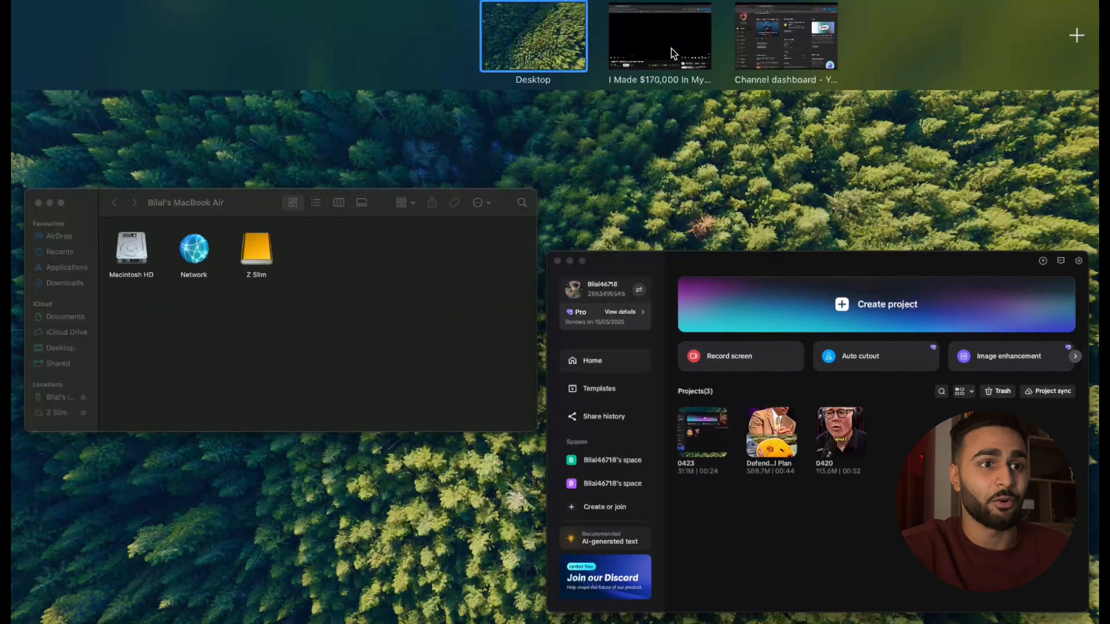
pyautogui.click(786, 35)
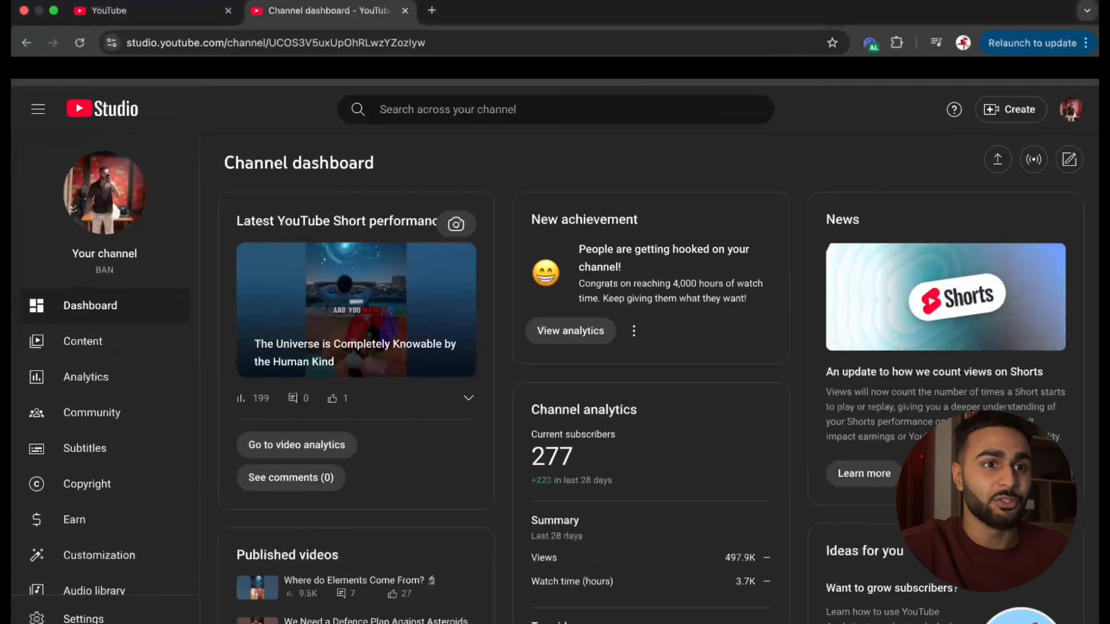
pyautogui.click(113, 361)
pyautogui.click(114, 376)
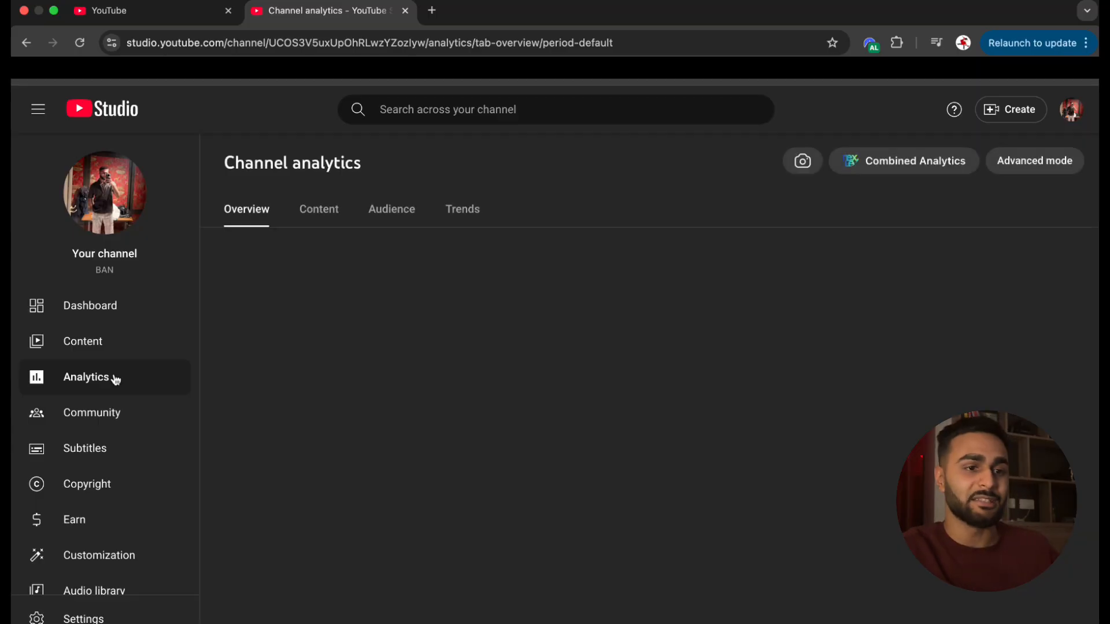
pyautogui.scroll(-1, 494, 356)
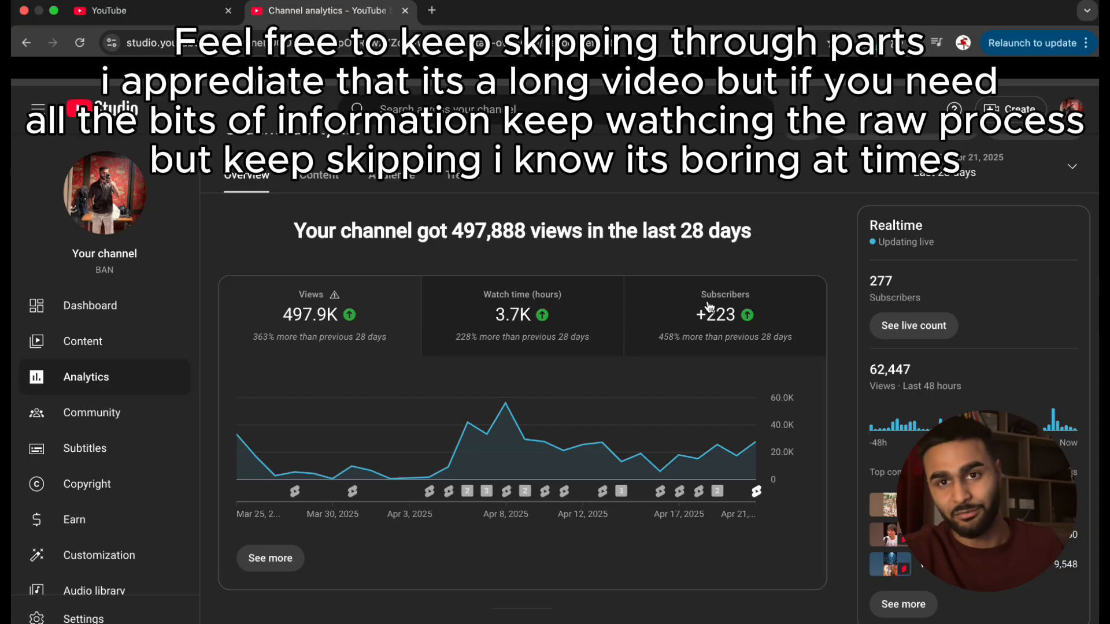
pyautogui.scroll(2, 710, 306)
pyautogui.scroll(-2, 709, 306)
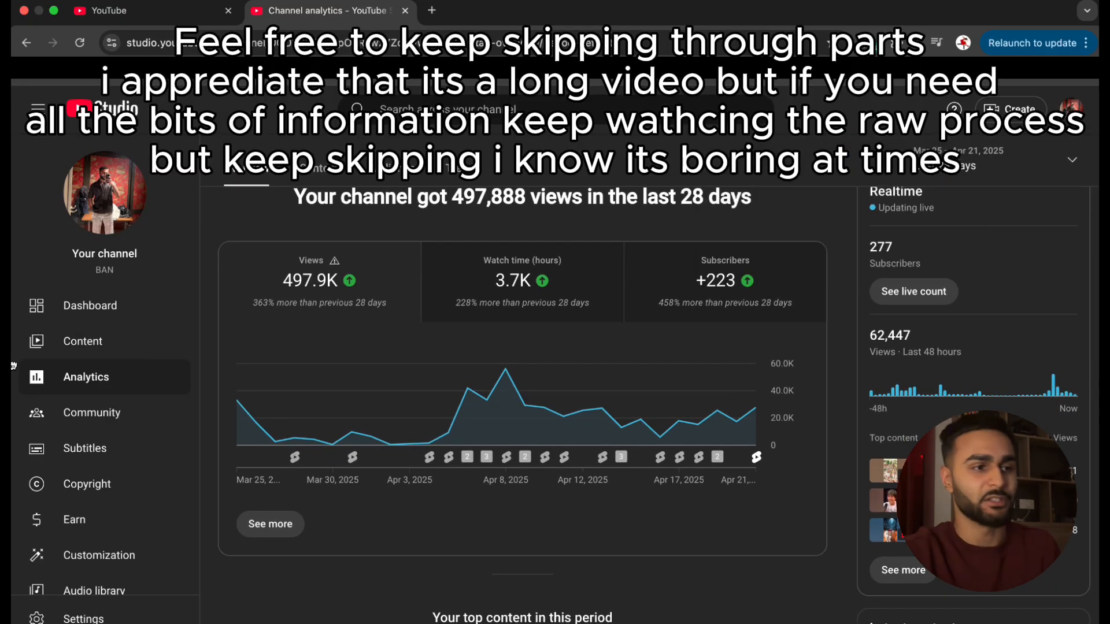
# Open the channel dashboard and review the latest Short's performance and the channel analytics summary.
pyautogui.click(80, 306)
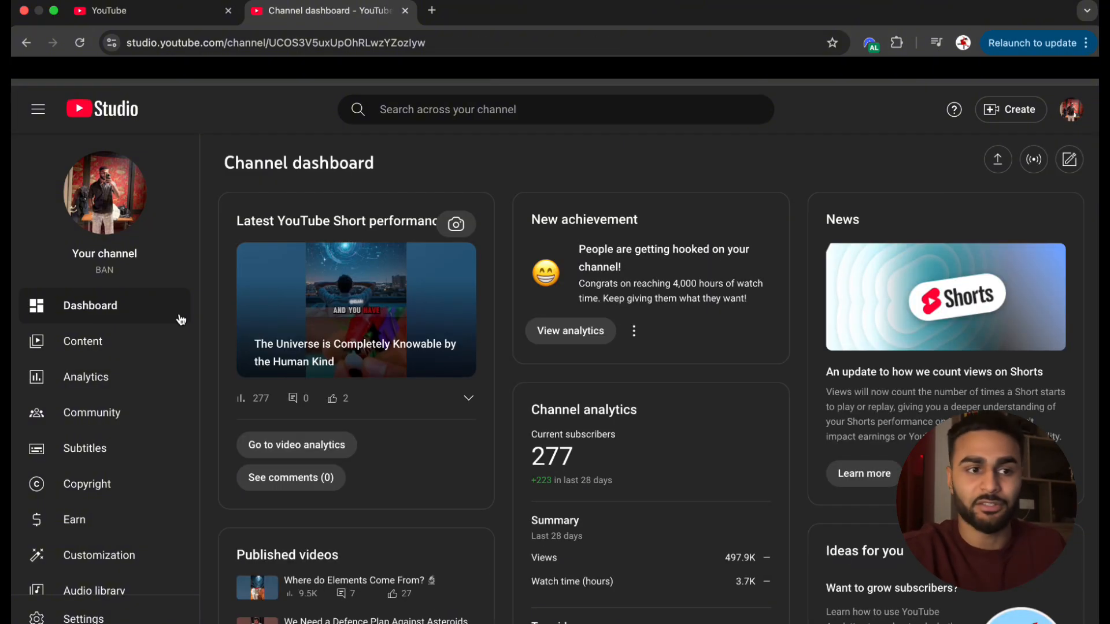
pyautogui.scroll(-1, 255, 443)
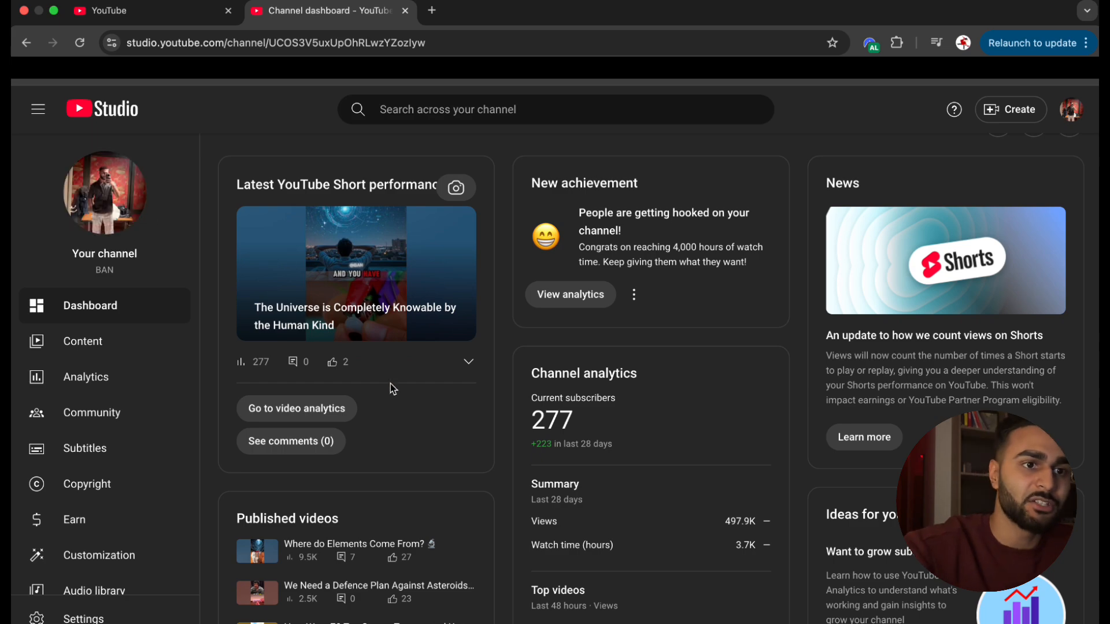
pyautogui.scroll(-1, 80, 413)
pyautogui.scroll(1, 105, 369)
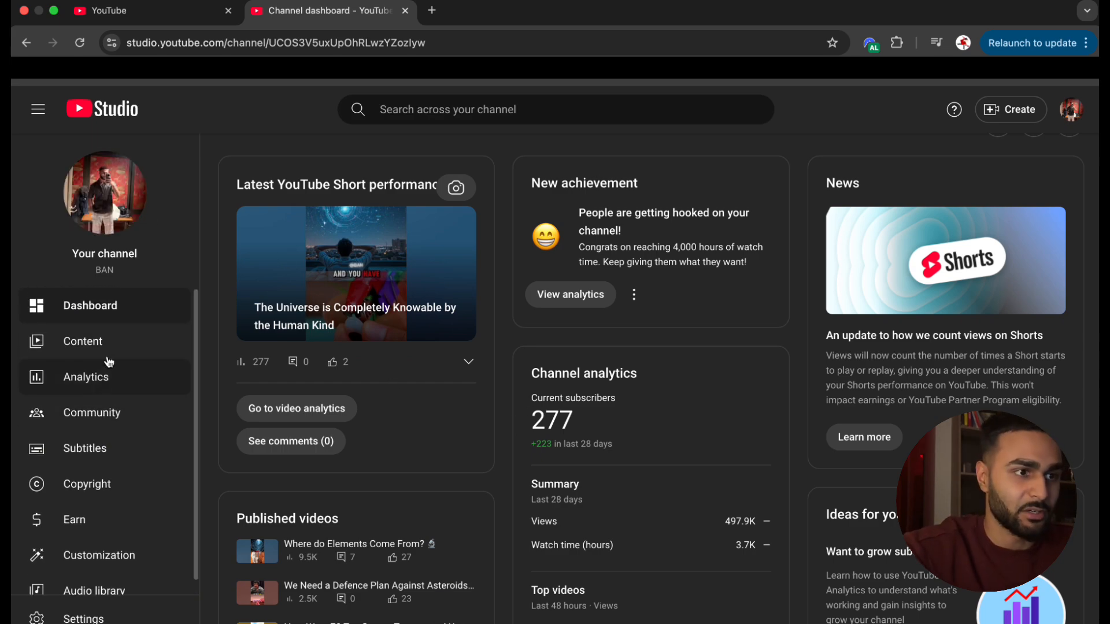
# Reopen the channel analytics overview and examine its views graph and the top content for the period.
pyautogui.click(121, 354)
pyautogui.click(122, 377)
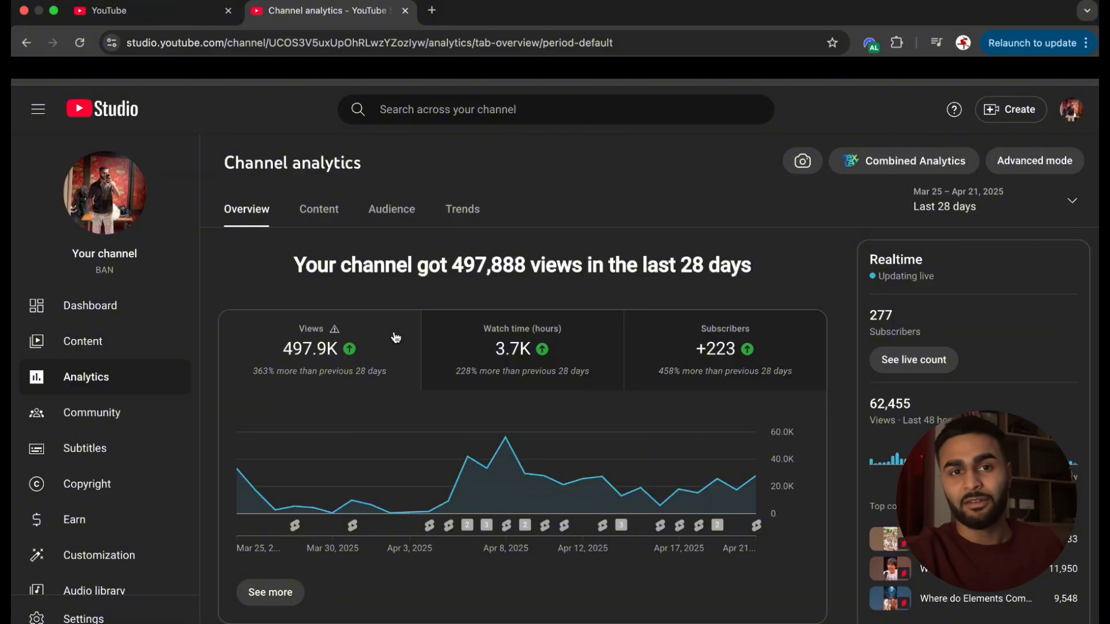
pyautogui.scroll(-2, 396, 337)
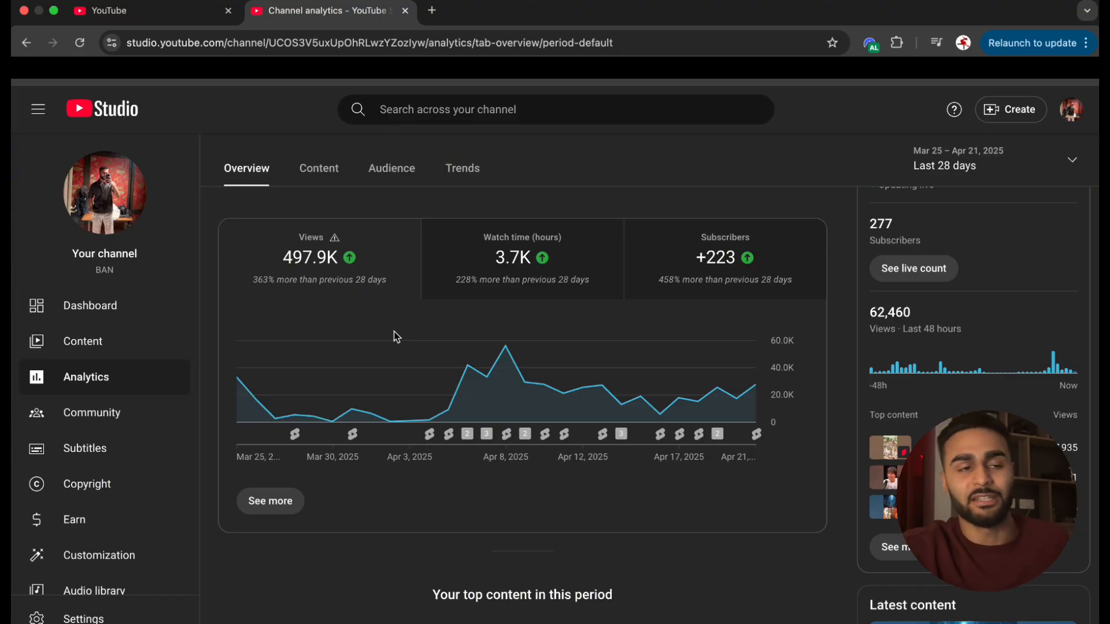
pyautogui.scroll(-3, 612, 432)
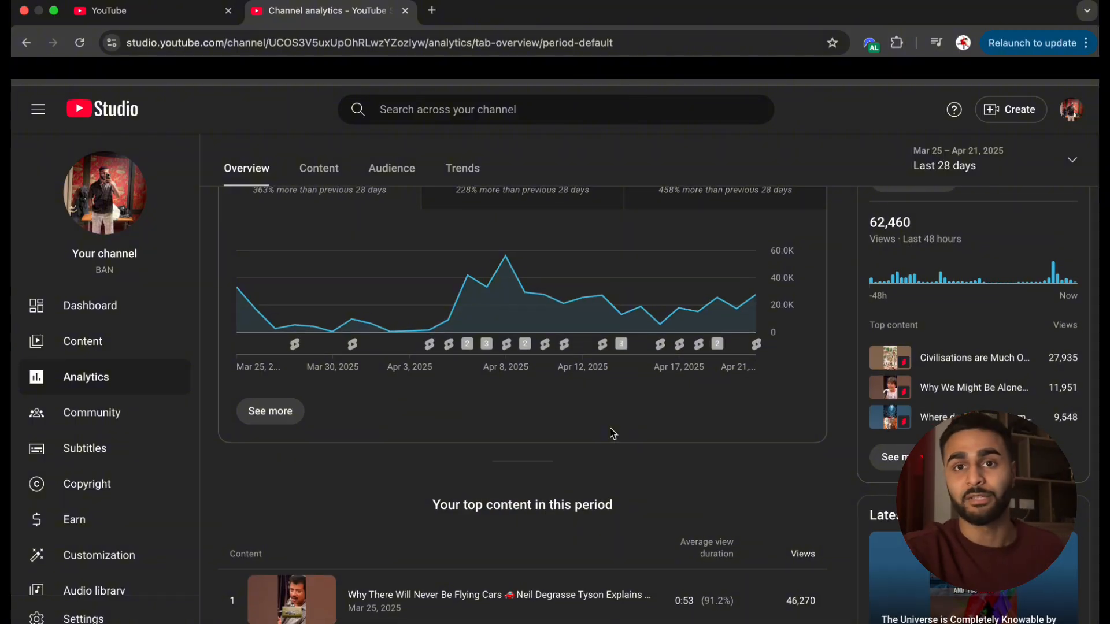
pyautogui.scroll(1, 613, 433)
pyautogui.scroll(-10, 613, 434)
pyautogui.scroll(12, 612, 432)
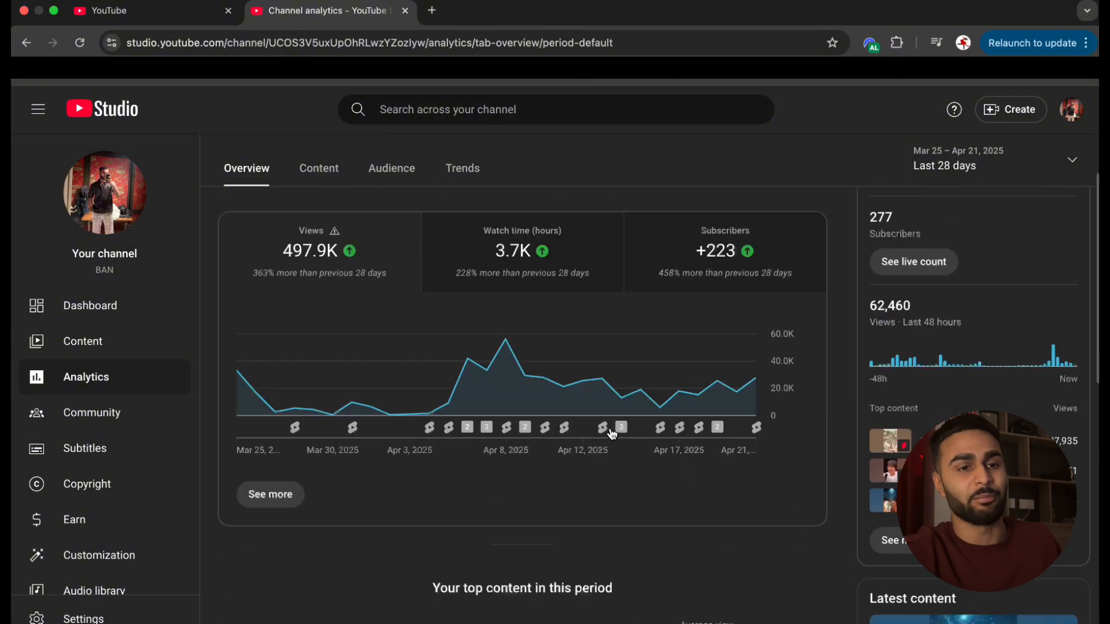
pyautogui.scroll(2, 612, 432)
pyautogui.scroll(-7, 612, 432)
pyautogui.scroll(7, 612, 432)
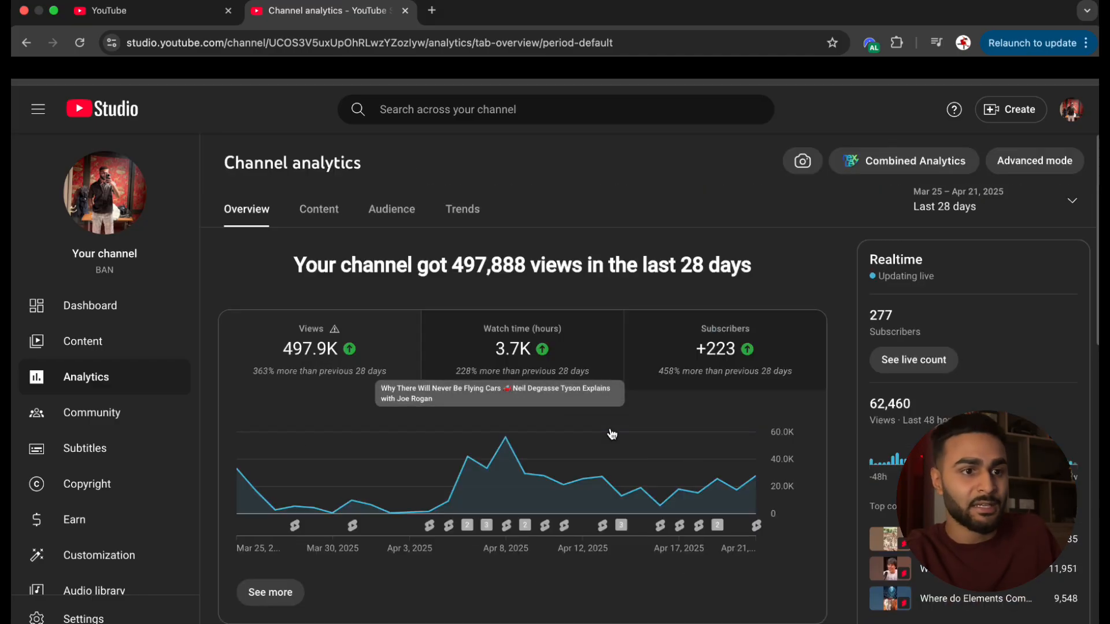
# Inspect the daily view figures around April 9 and 10, 2025 on the channel's views graph.
pyautogui.scroll(-2, 612, 434)
pyautogui.moveTo(536, 316)
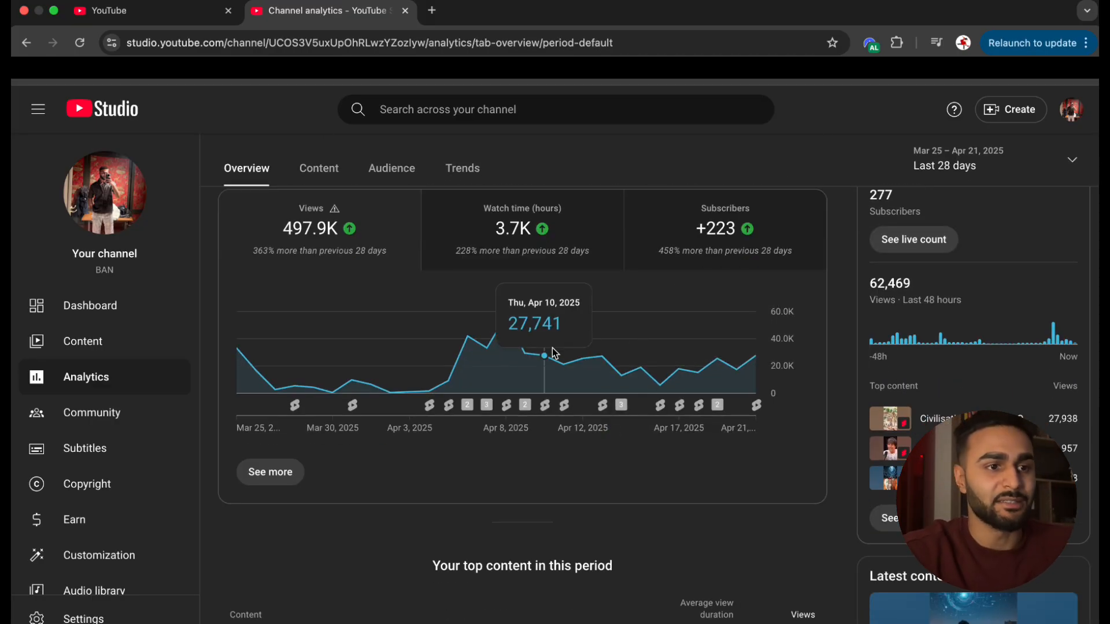
pyautogui.scroll(-1, 554, 352)
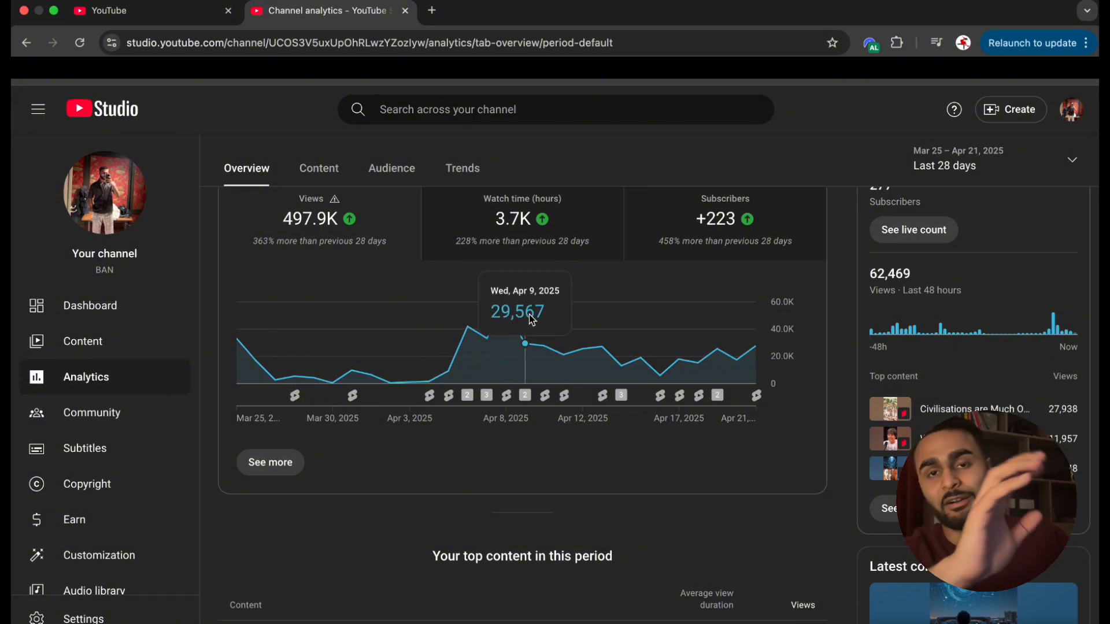
pyautogui.scroll(1, 531, 320)
pyautogui.scroll(3, 532, 320)
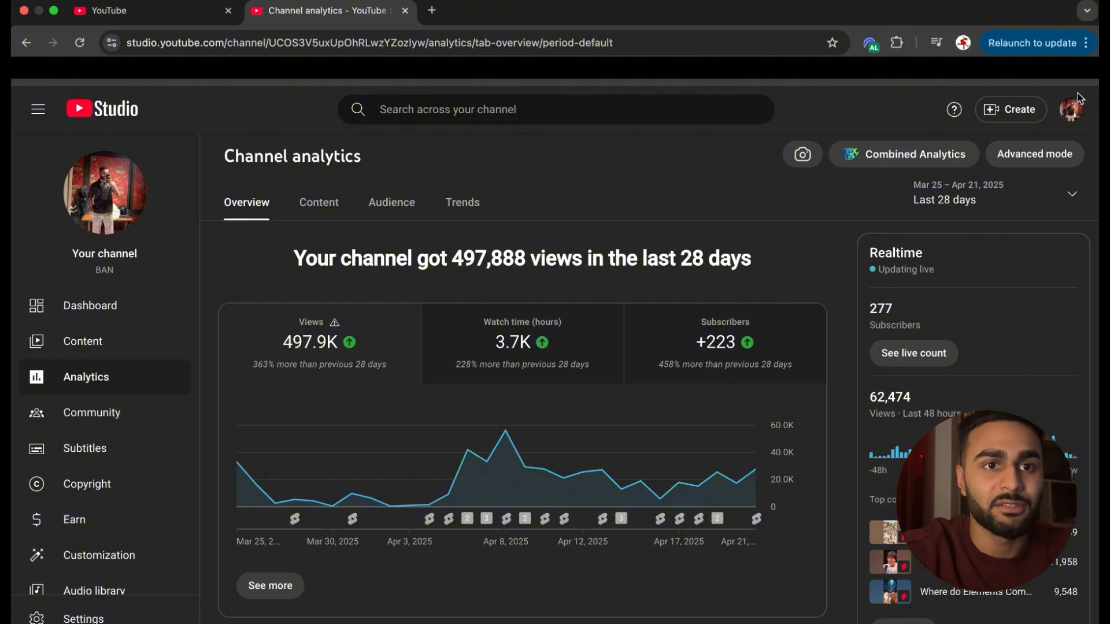
pyautogui.click(1073, 109)
pyautogui.click(1075, 111)
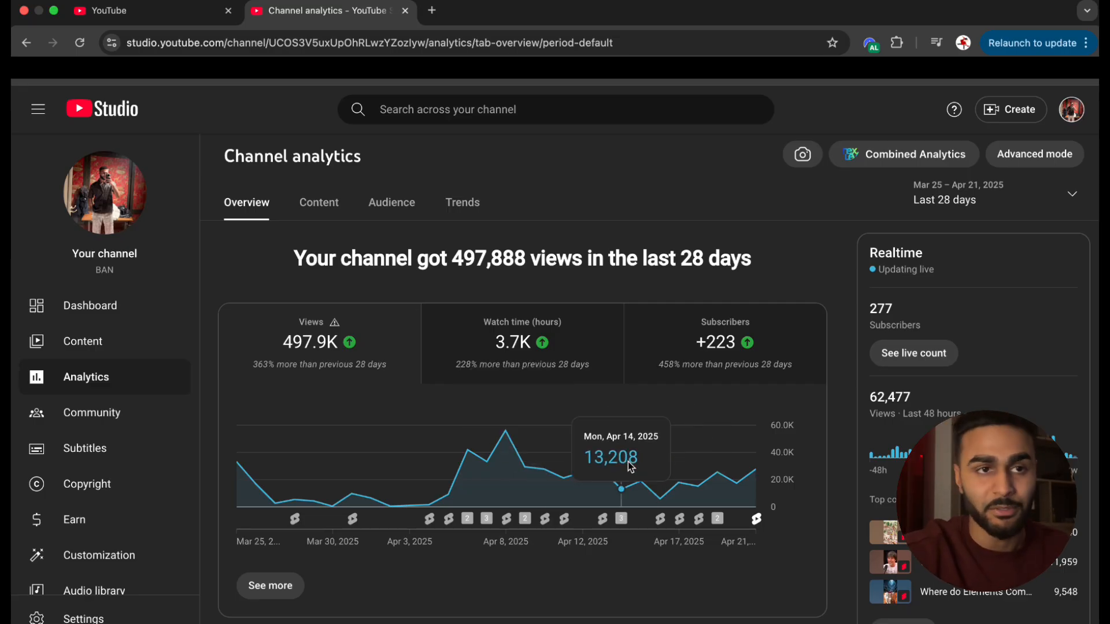
pyautogui.scroll(-5, 630, 467)
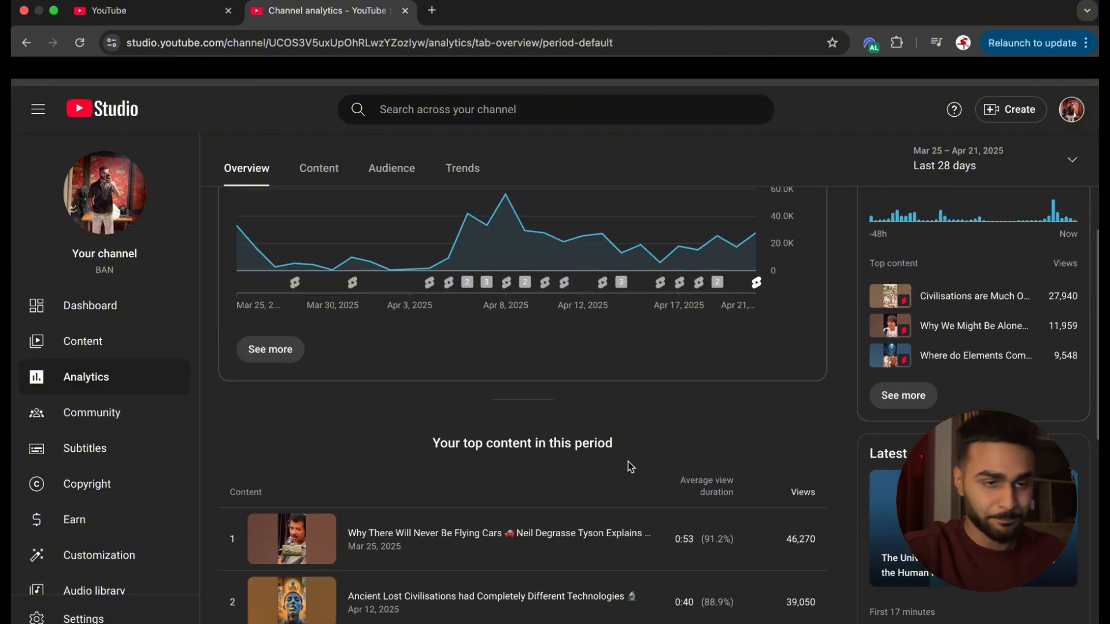
pyautogui.scroll(5, 631, 467)
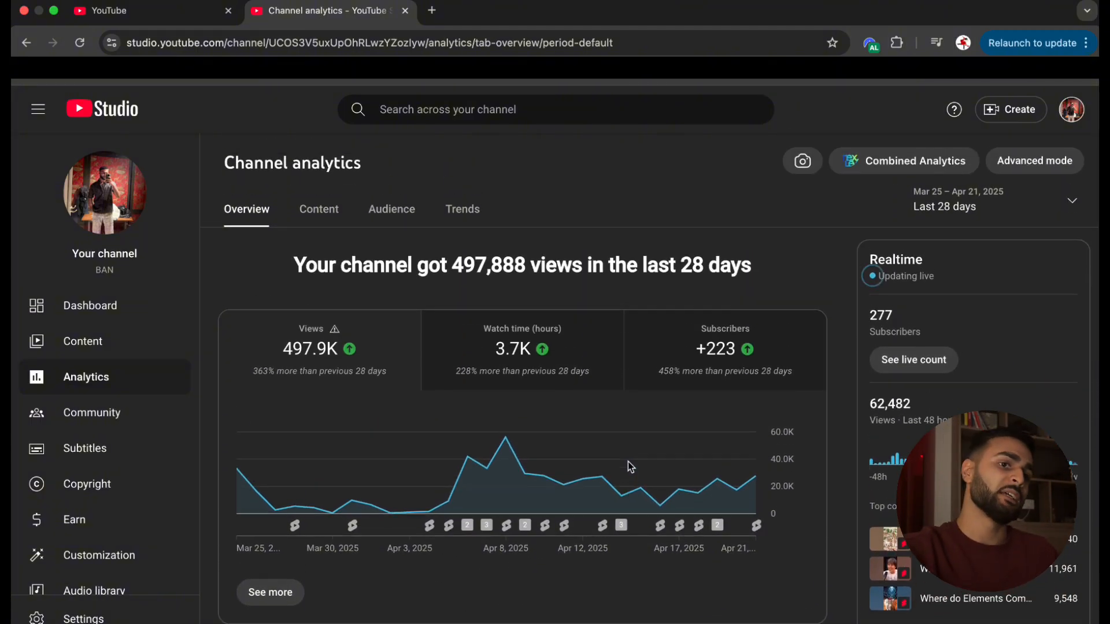
pyautogui.rightClick(168, 346)
pyautogui.press('Escape')
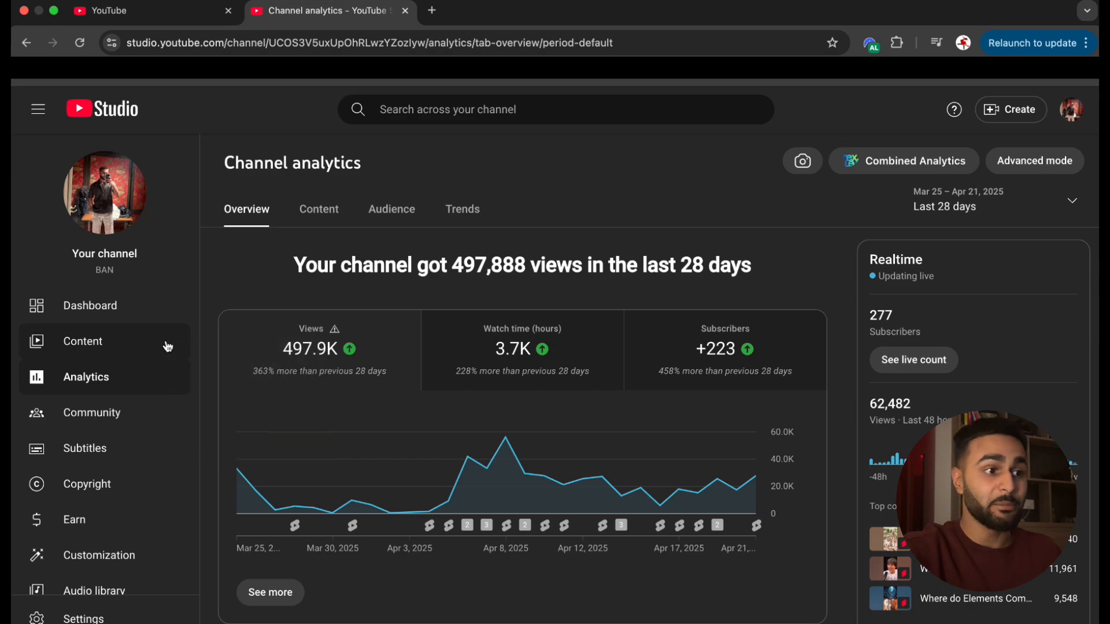
# Open the channel's content page, switch to the YouTube home page and search for "neil degrasse tyson".
pyautogui.click(159, 345)
pyautogui.click(179, 17)
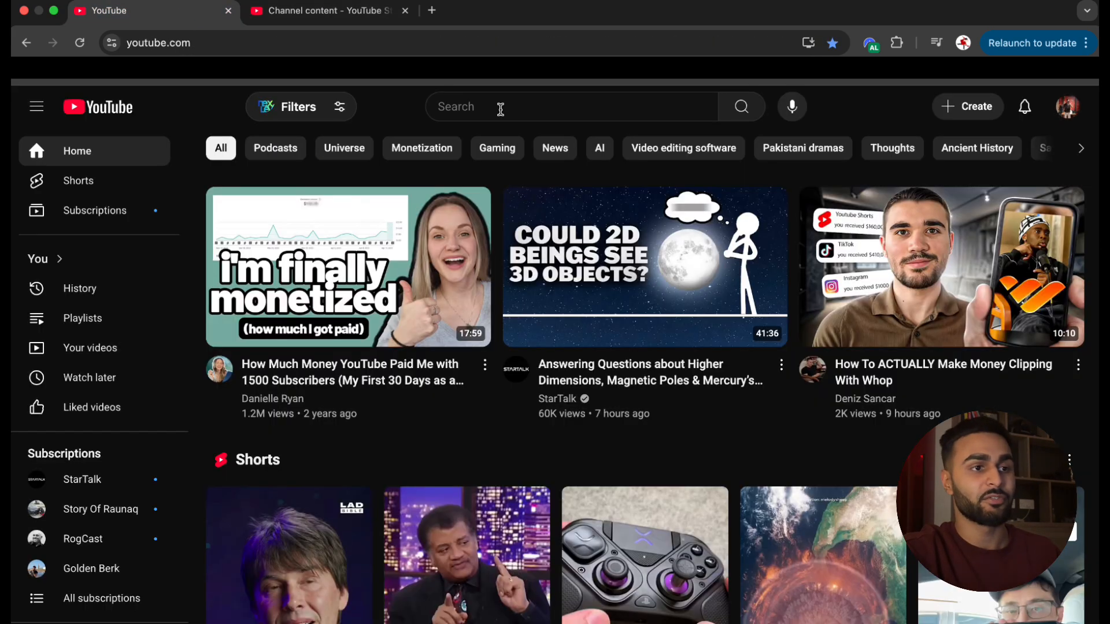
pyautogui.click(516, 111)
pyautogui.write('neil degr')
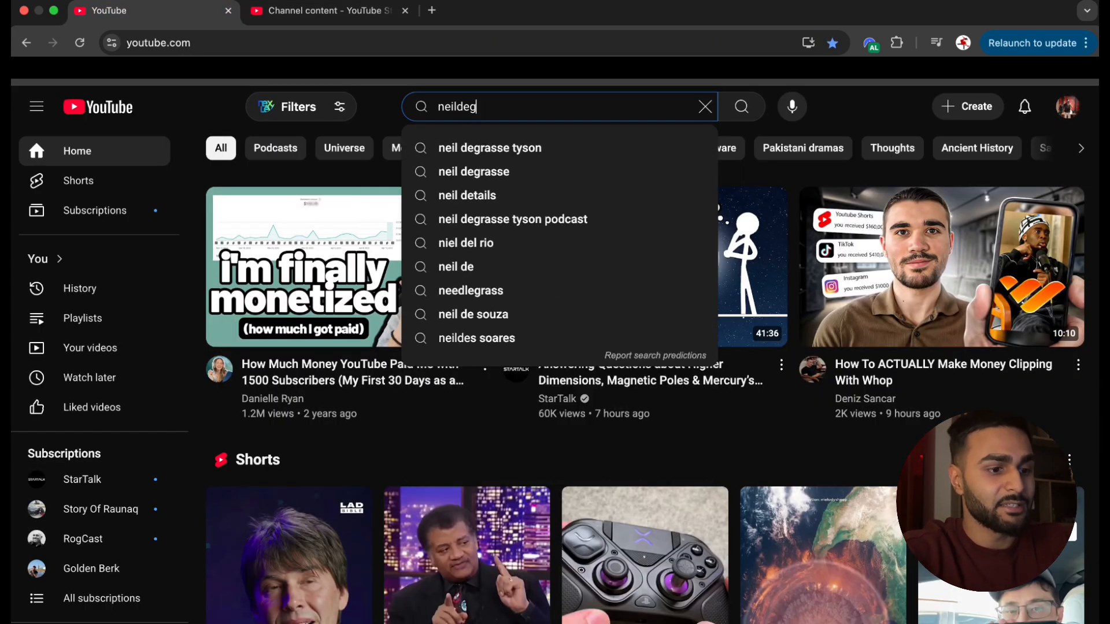
pyautogui.click(605, 151)
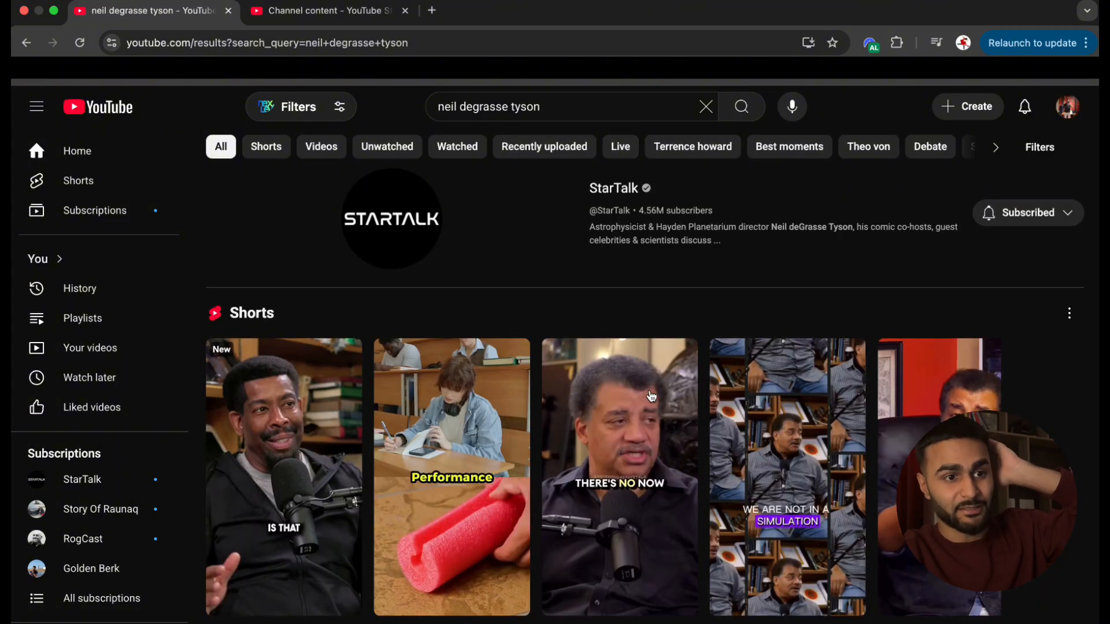
# Browse the Shorts in the search results, advancing two sets further through the row to compare their topics and view counts.
pyautogui.scroll(-2, 652, 396)
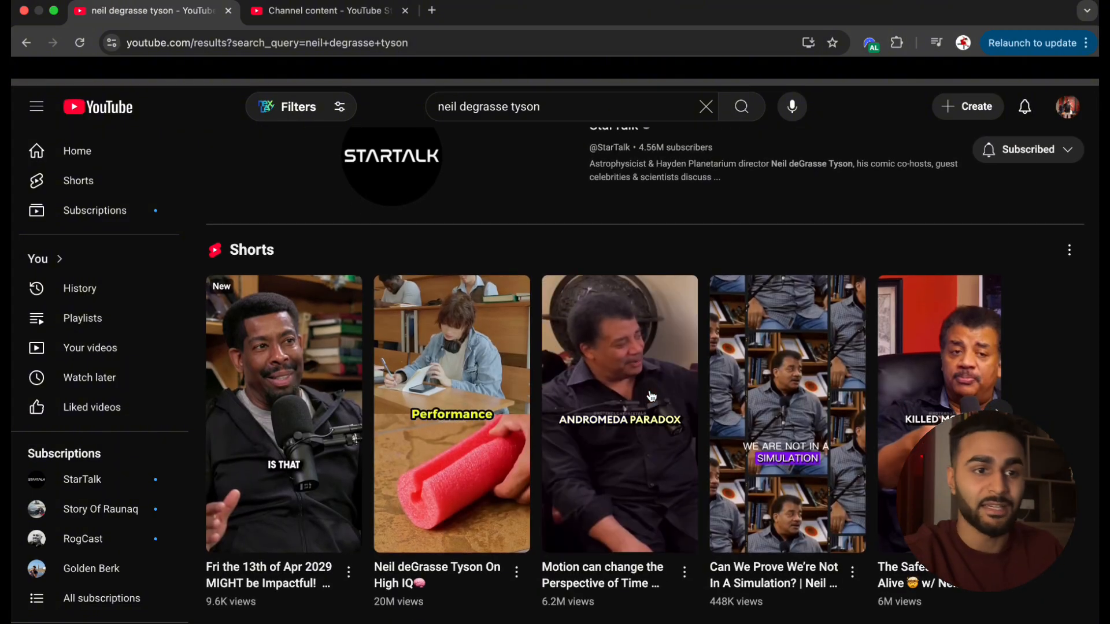
pyautogui.scroll(-1, 780, 410)
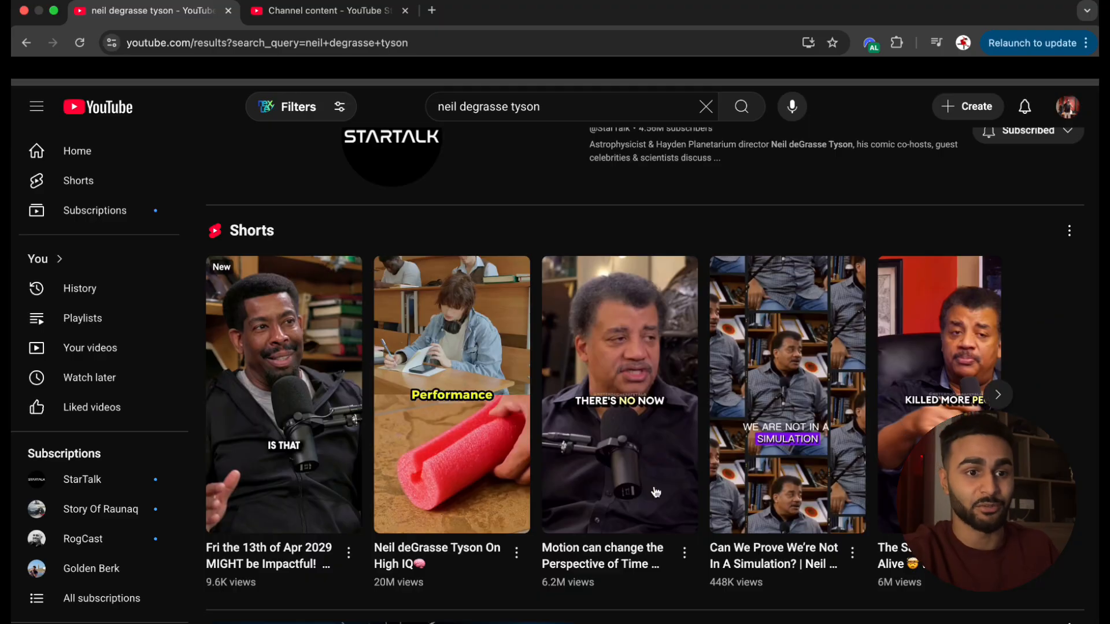
pyautogui.scroll(-2, 694, 463)
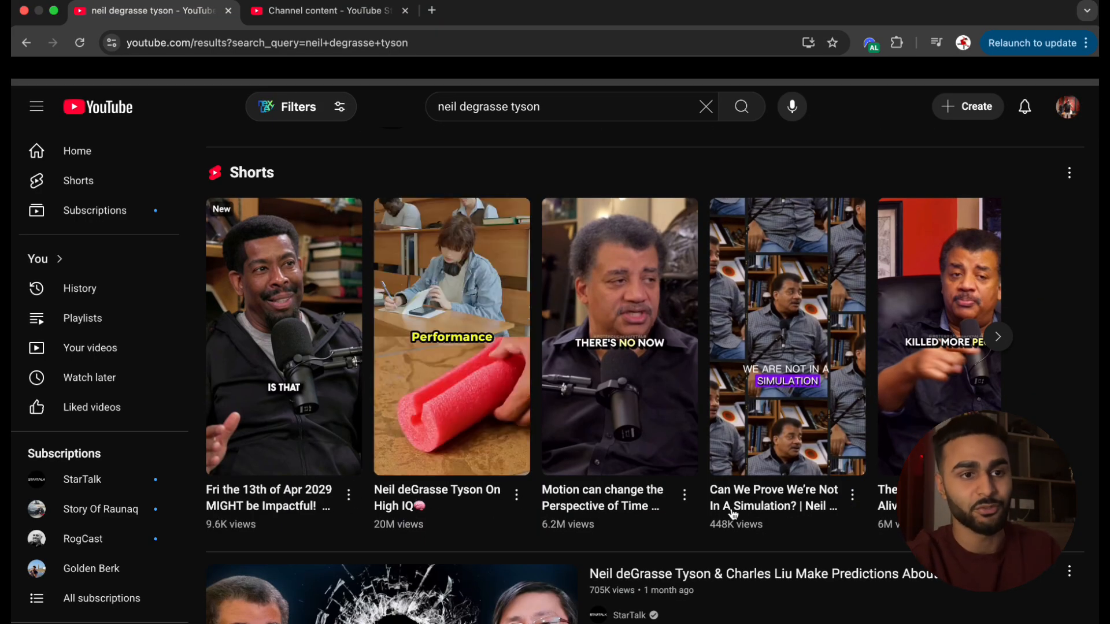
pyautogui.click(998, 337)
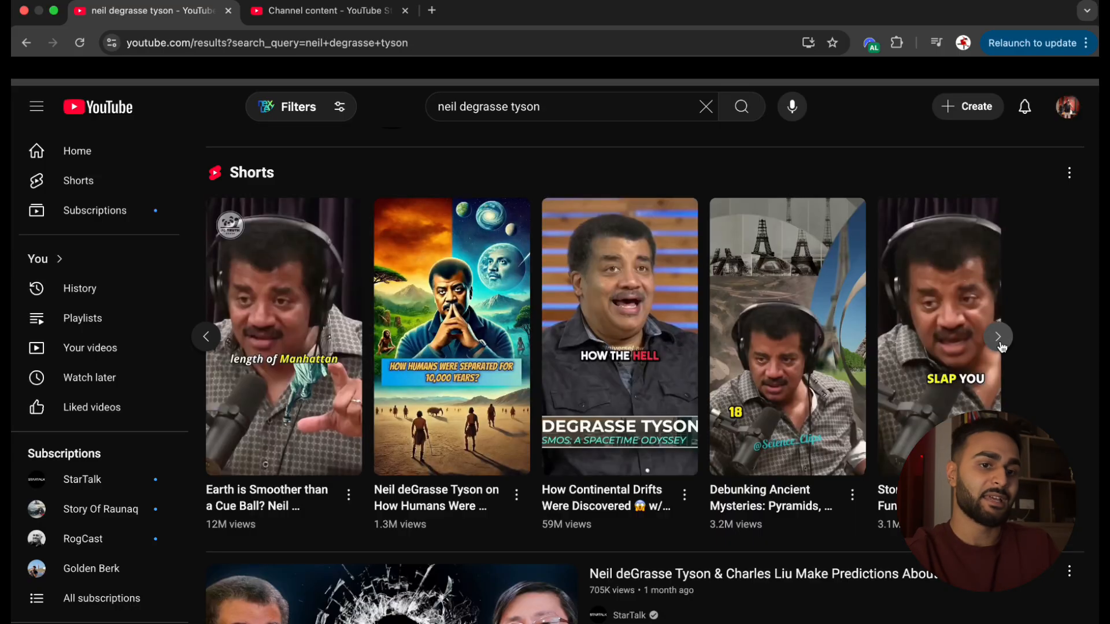
pyautogui.click(1000, 339)
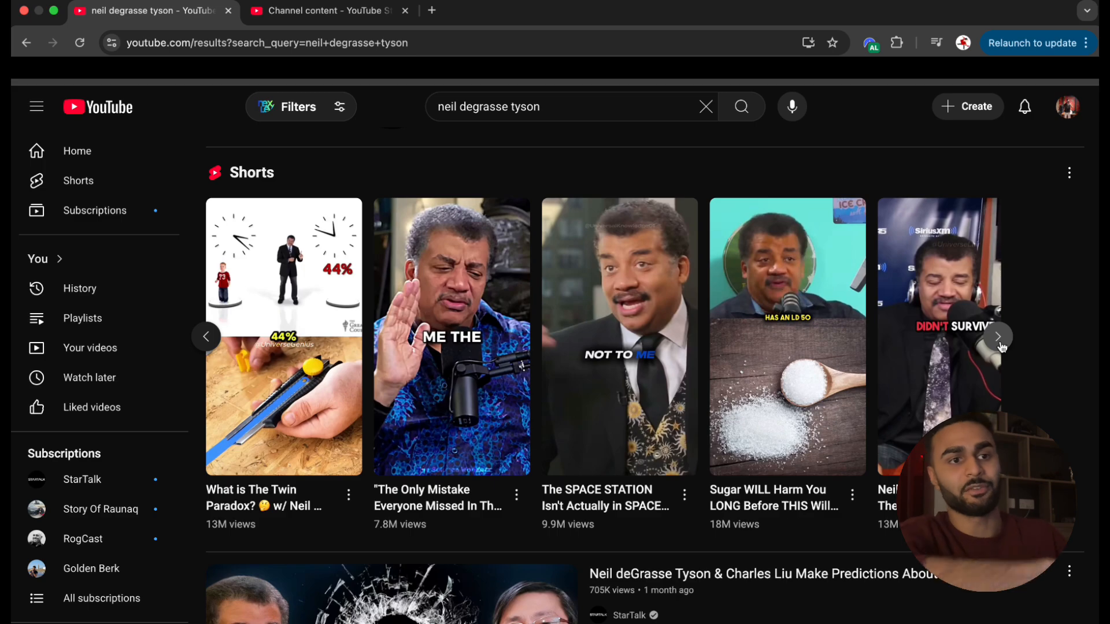
pyautogui.scroll(-3, 1002, 347)
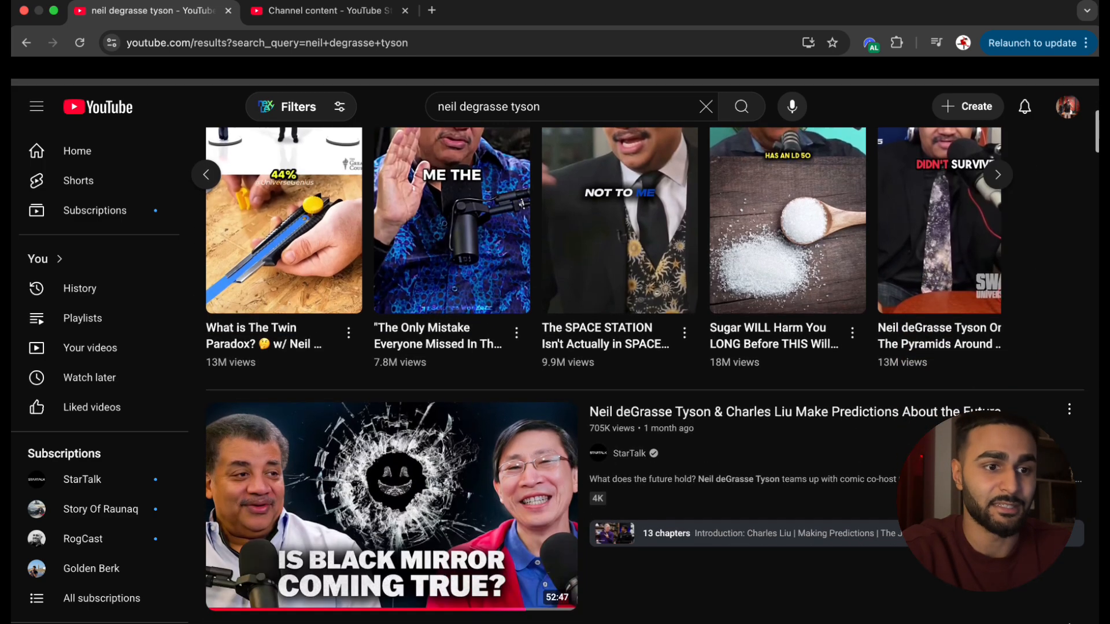
pyautogui.scroll(3, 539, 372)
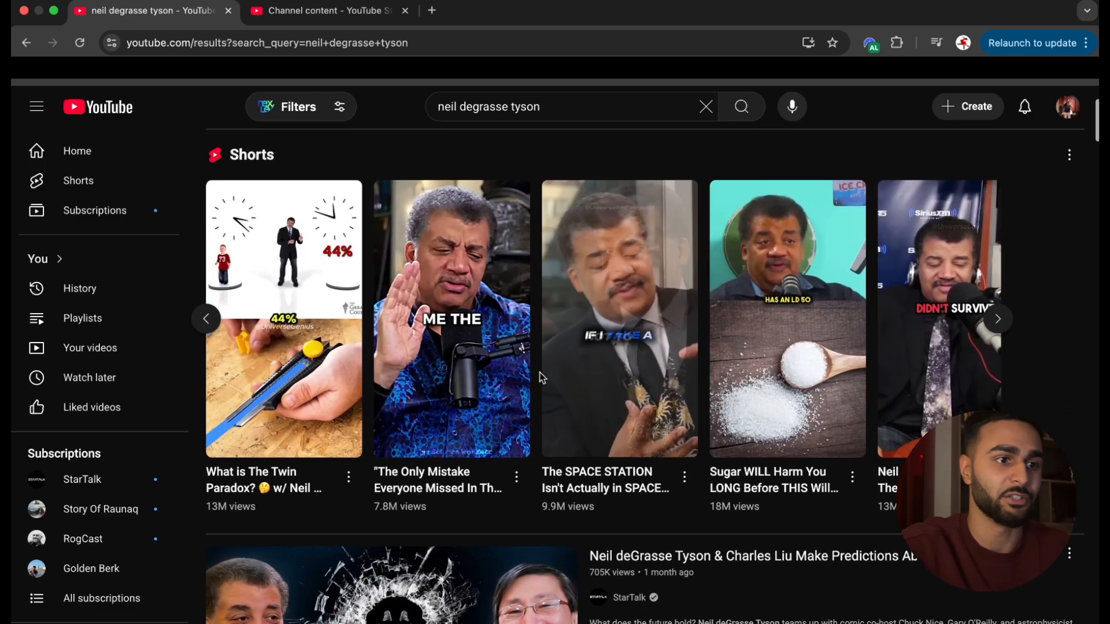
# Open the Short "The Only Mistake Everyone Missed In The Matrix" and skim through several points to examine its editing.
pyautogui.click(547, 373)
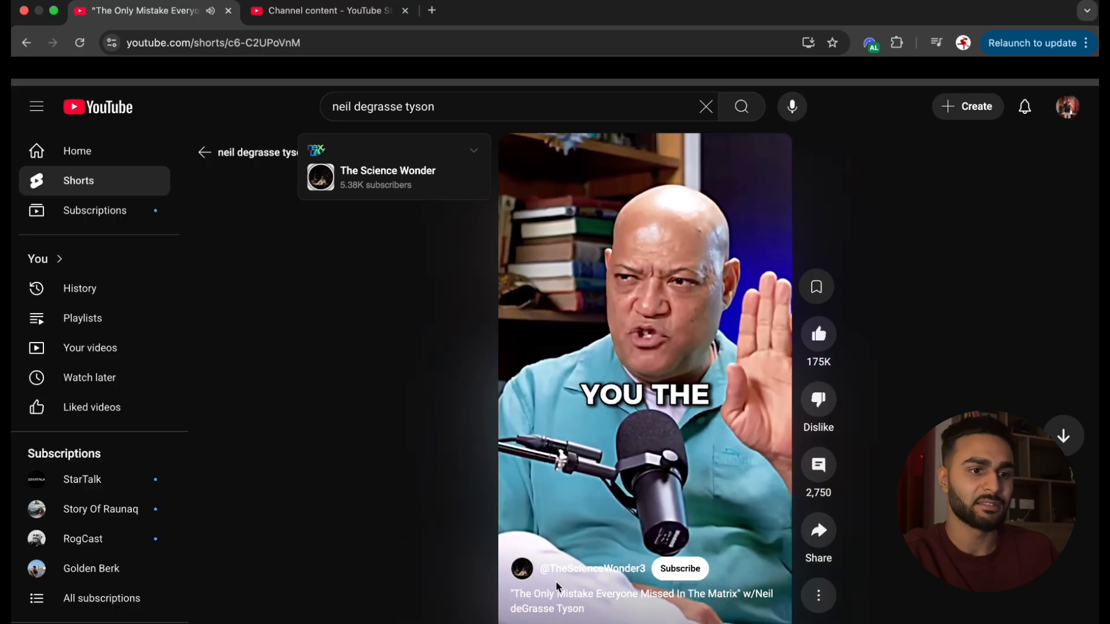
pyautogui.click(635, 483)
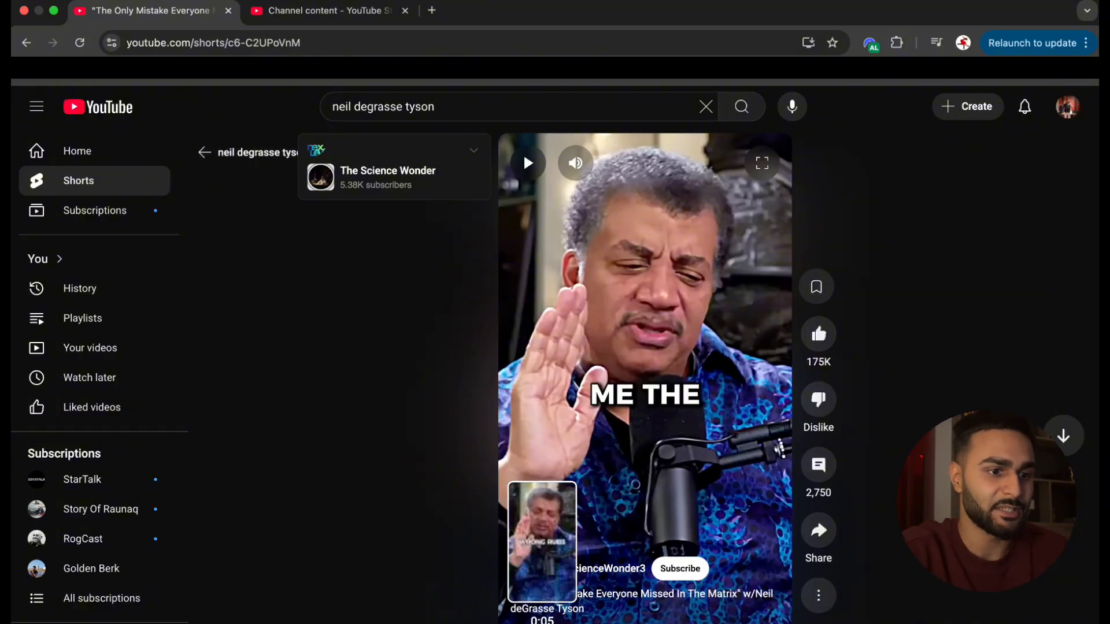
pyautogui.click(557, 623)
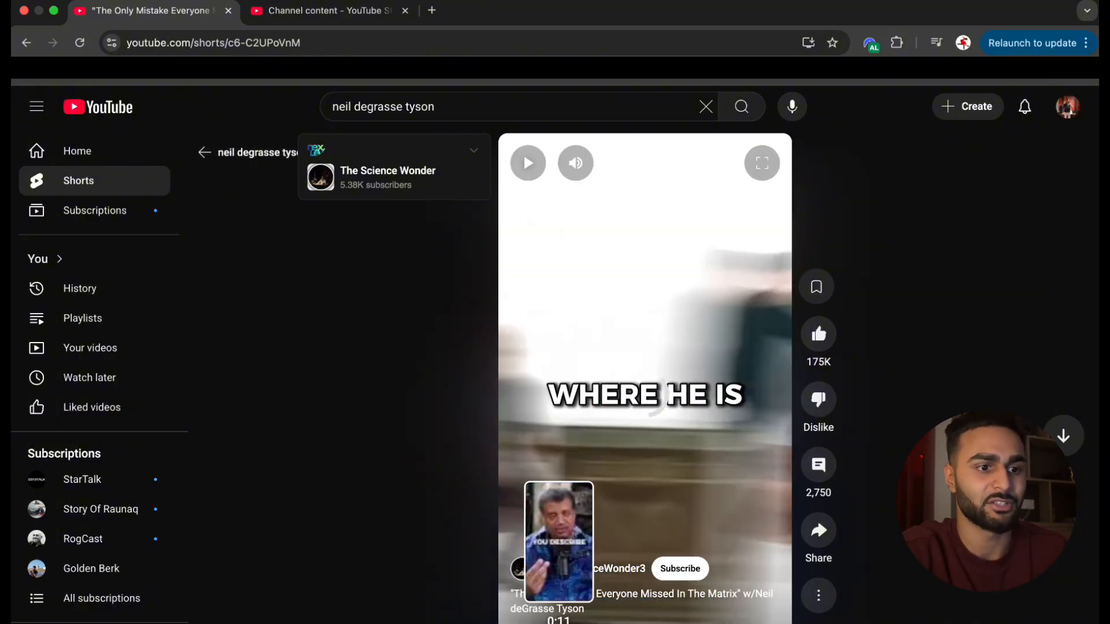
pyautogui.click(584, 623)
pyautogui.click(619, 623)
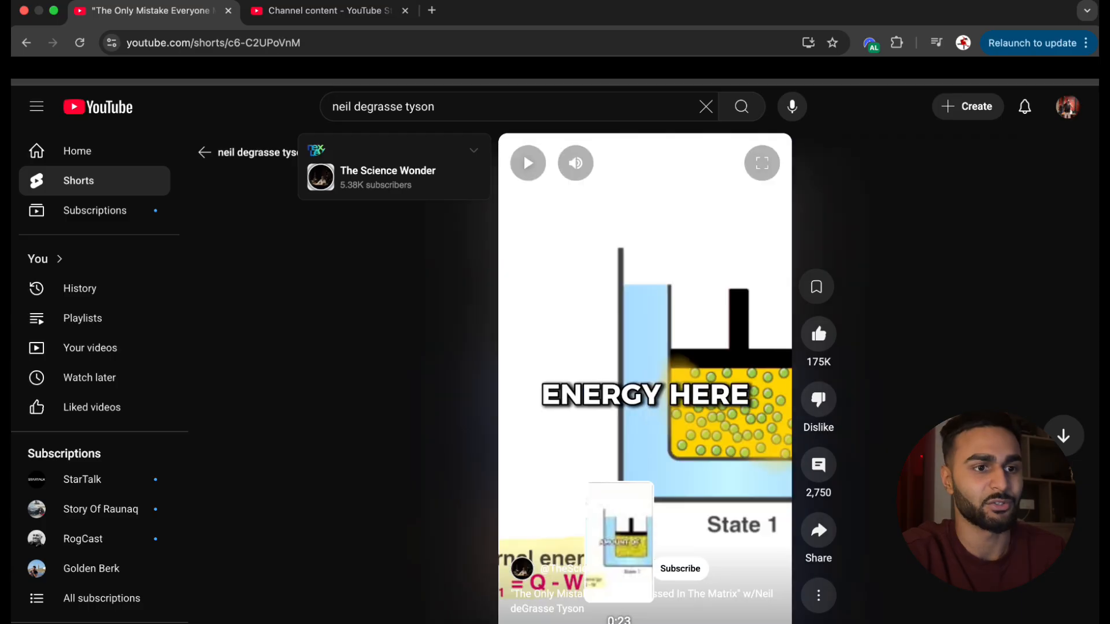
pyautogui.click(654, 404)
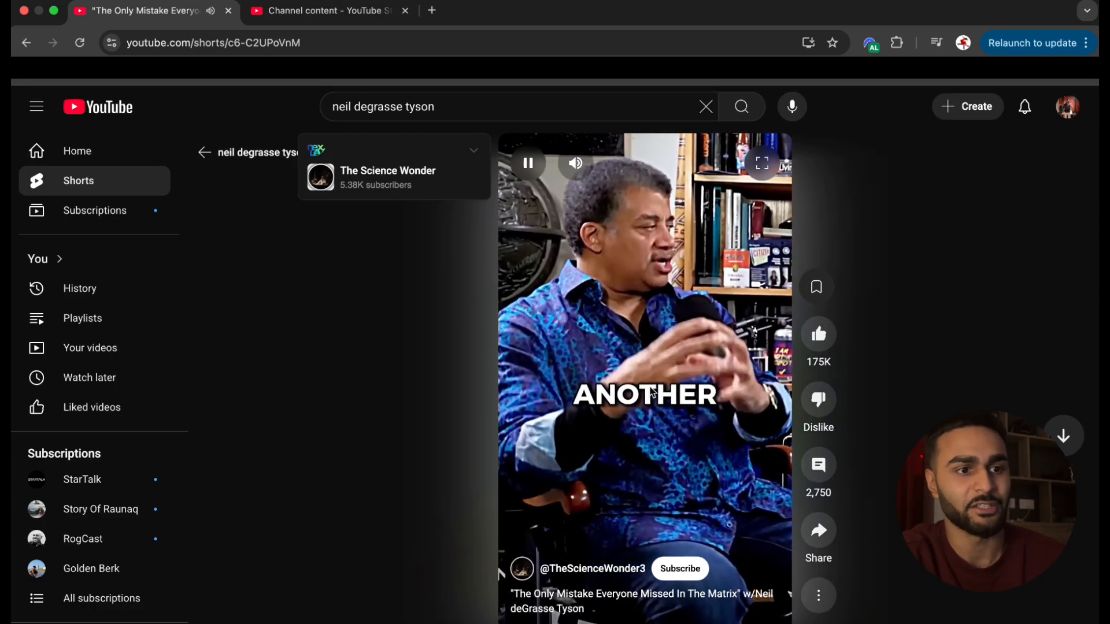
# Return to the "neil degrasse tyson" search results and compare the topics and view counts of the listed Shorts.
pyautogui.click(654, 394)
pyautogui.click(256, 154)
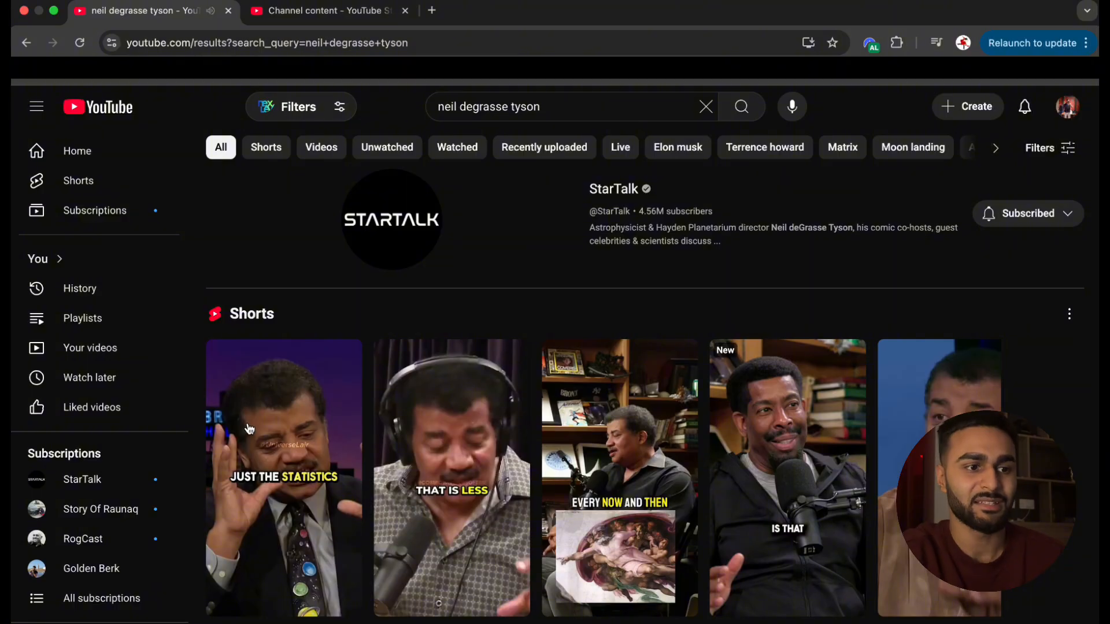
pyautogui.scroll(-2, 698, 549)
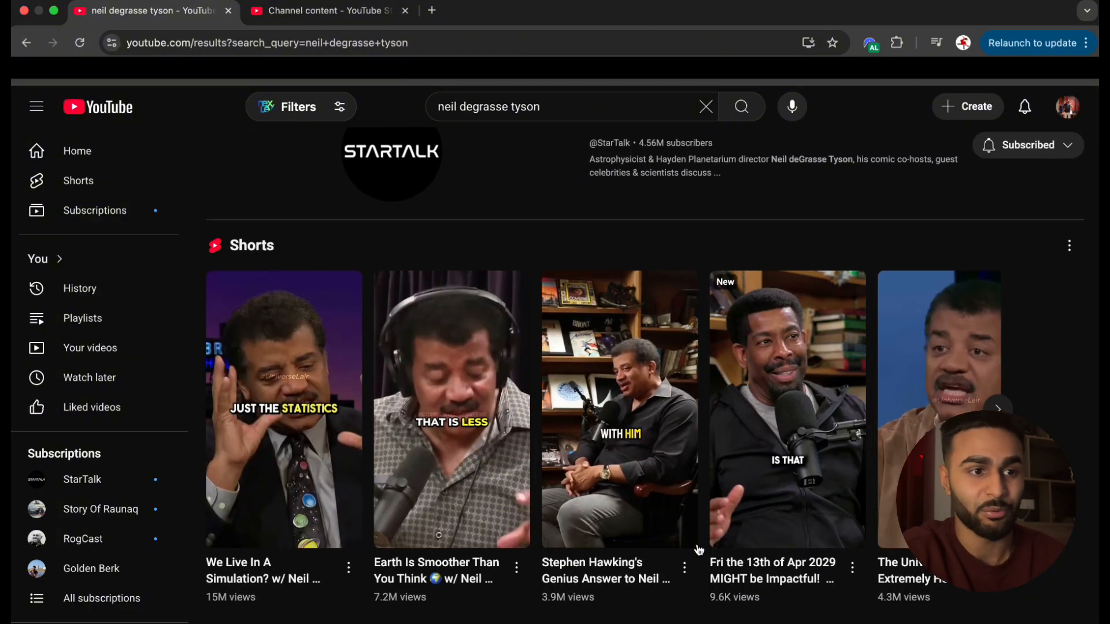
pyautogui.scroll(-2, 677, 523)
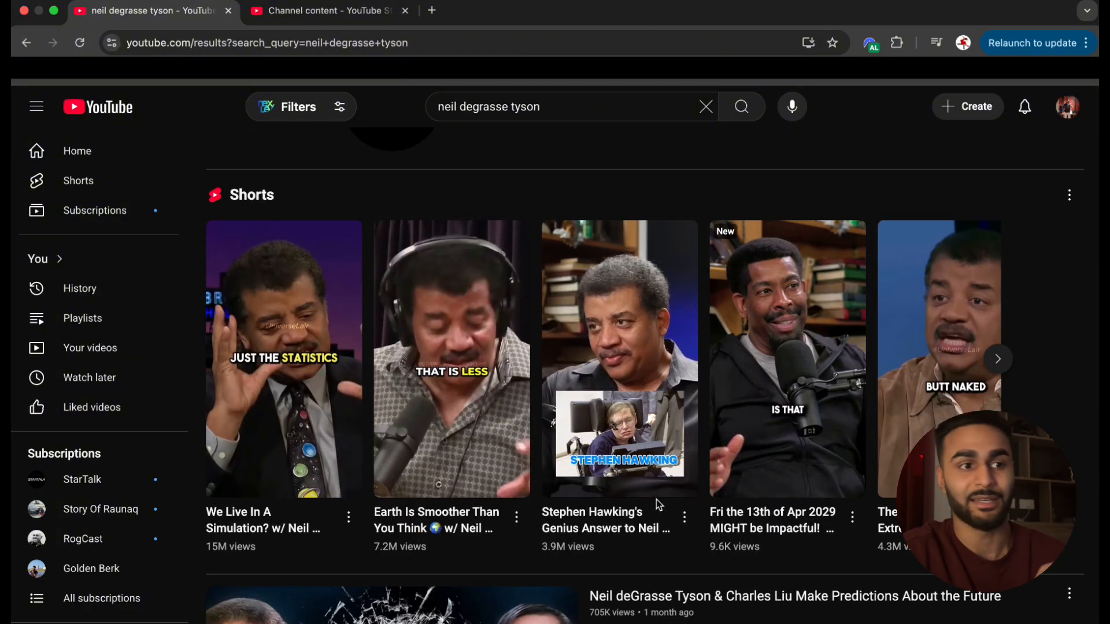
# Open the Short "We Live In A Simulation?", skim through its editing, and return to the search results.
pyautogui.click(342, 370)
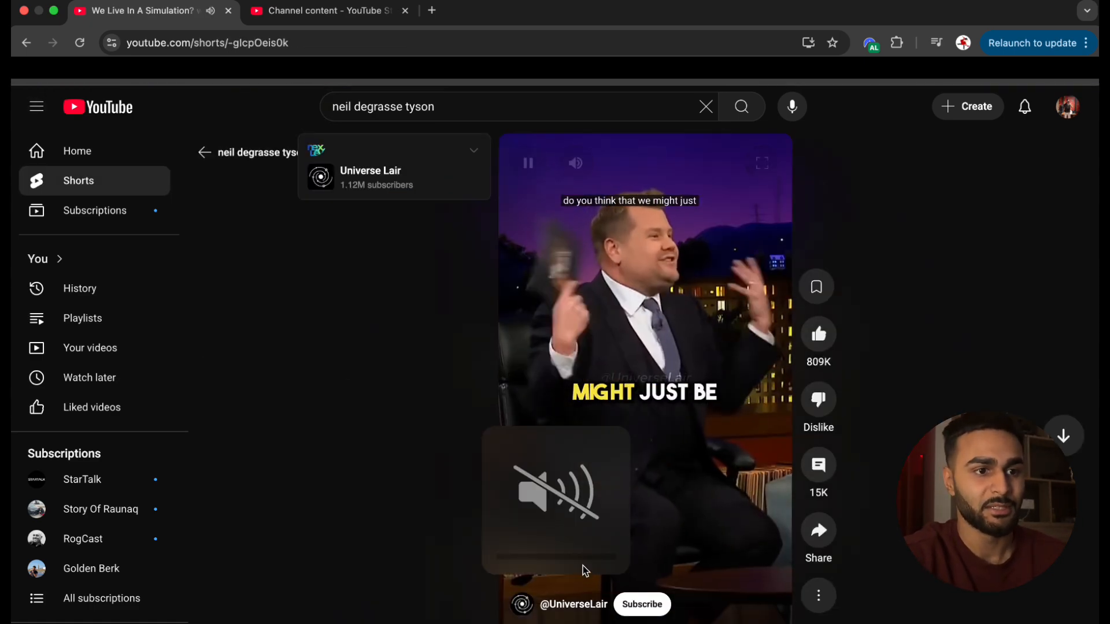
pyautogui.click(534, 623)
pyautogui.click(560, 623)
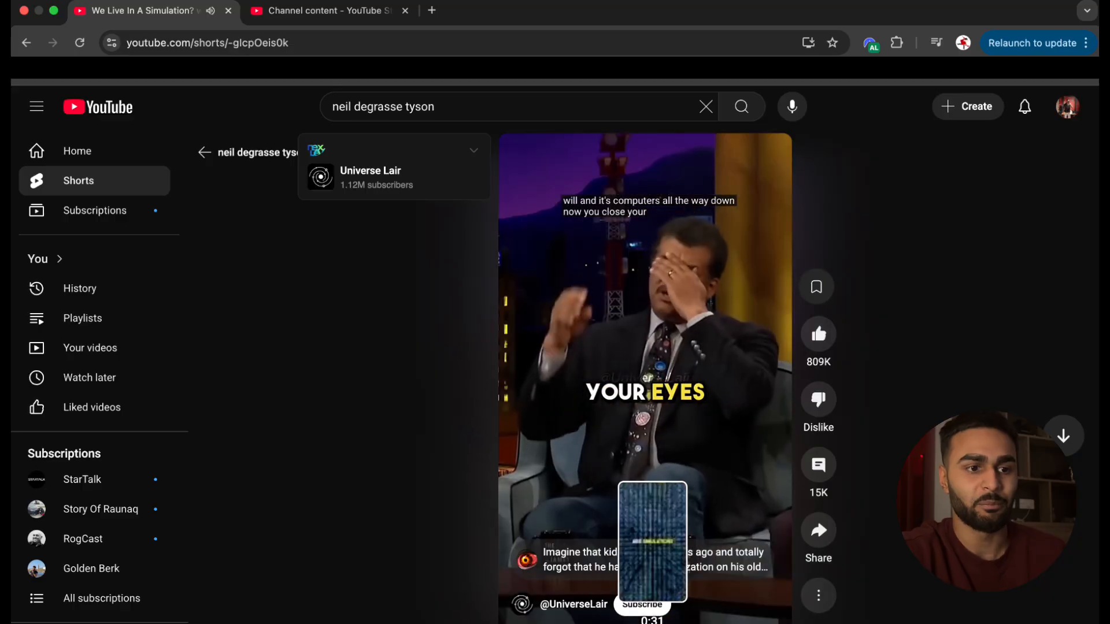
pyautogui.click(232, 152)
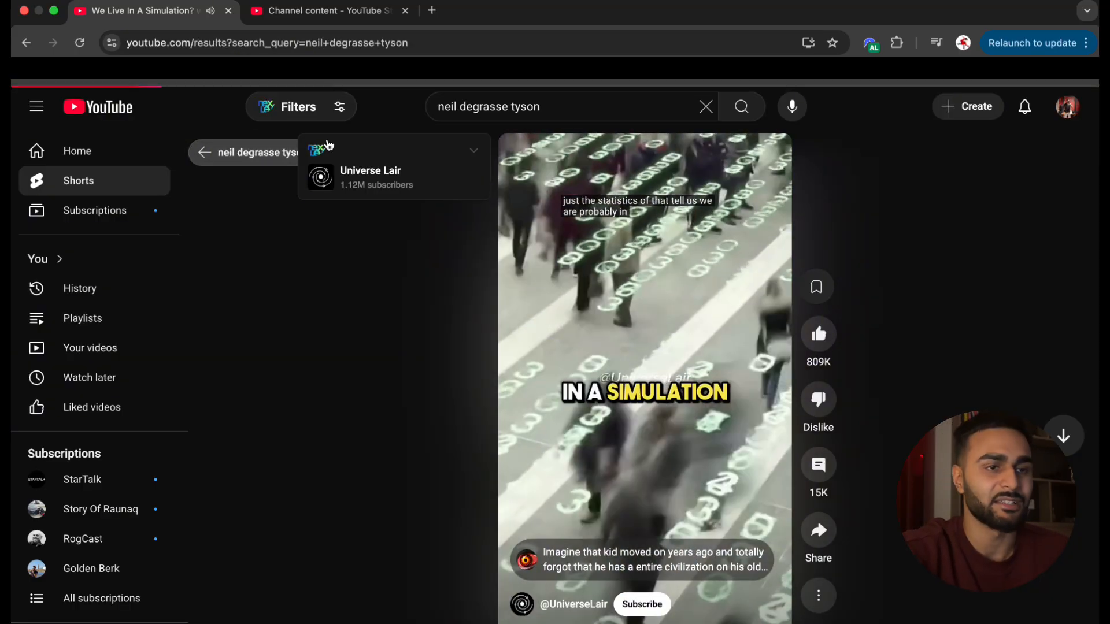
pyautogui.scroll(-3, 769, 433)
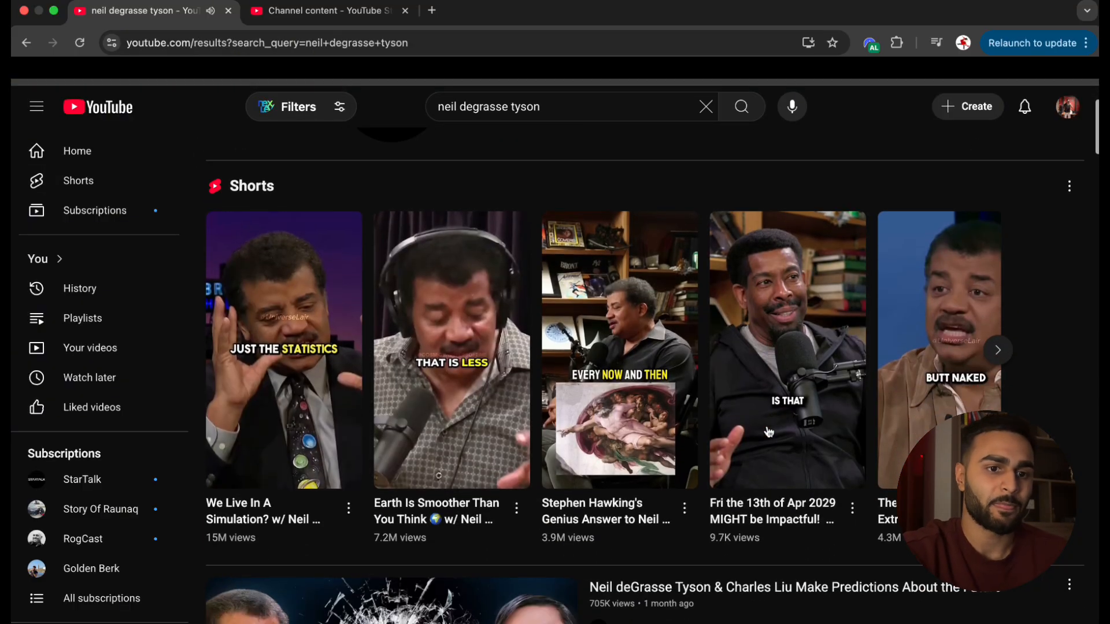
pyautogui.scroll(-2, 769, 433)
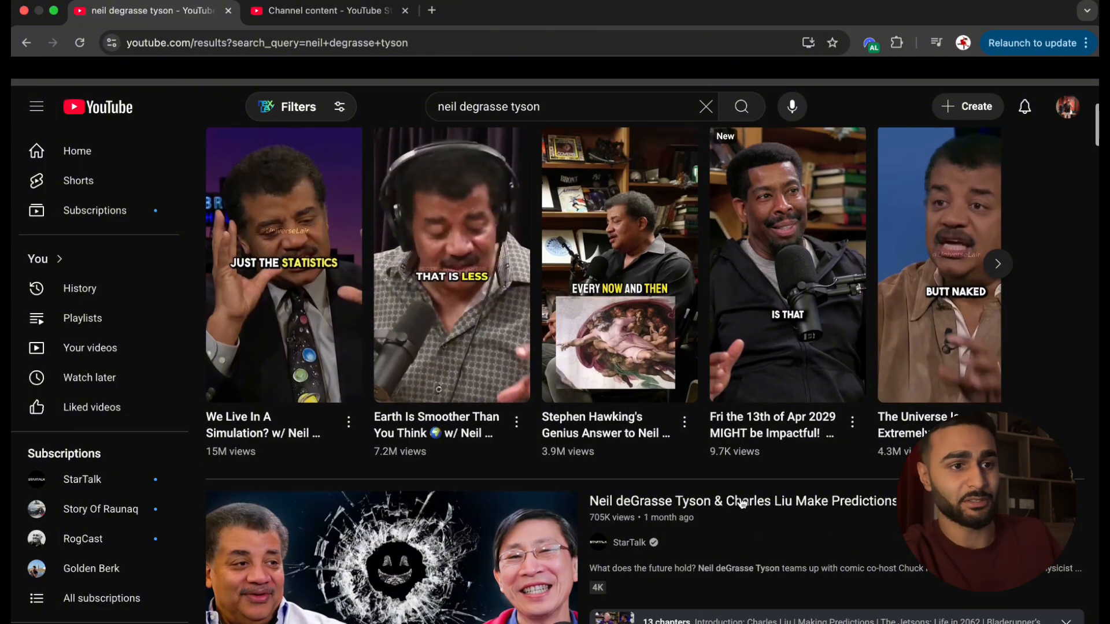
pyautogui.scroll(4, 742, 503)
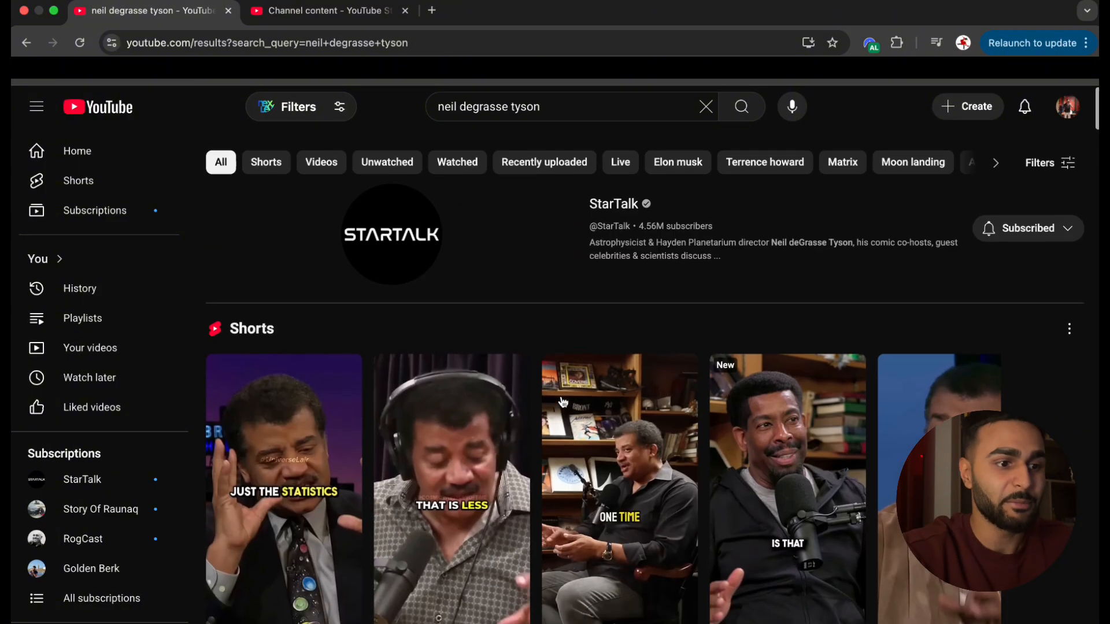
# Search YouTube for "rogcast" and open the RogCast channel from the results.
pyautogui.click(640, 115)
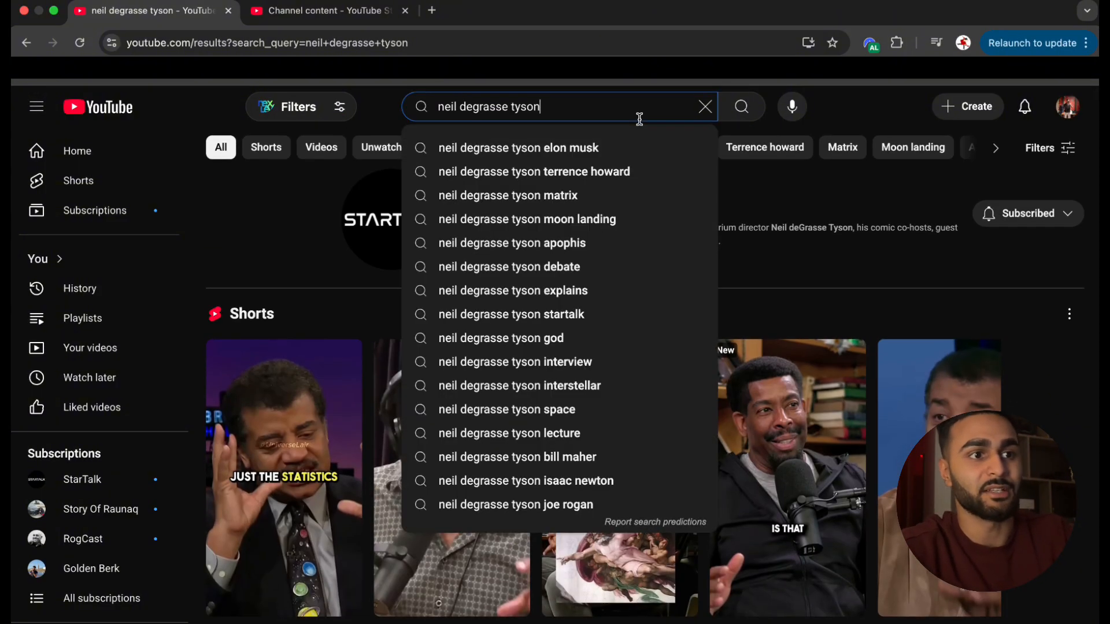
pyautogui.tripleClick(551, 104)
pyautogui.write('rogcast')
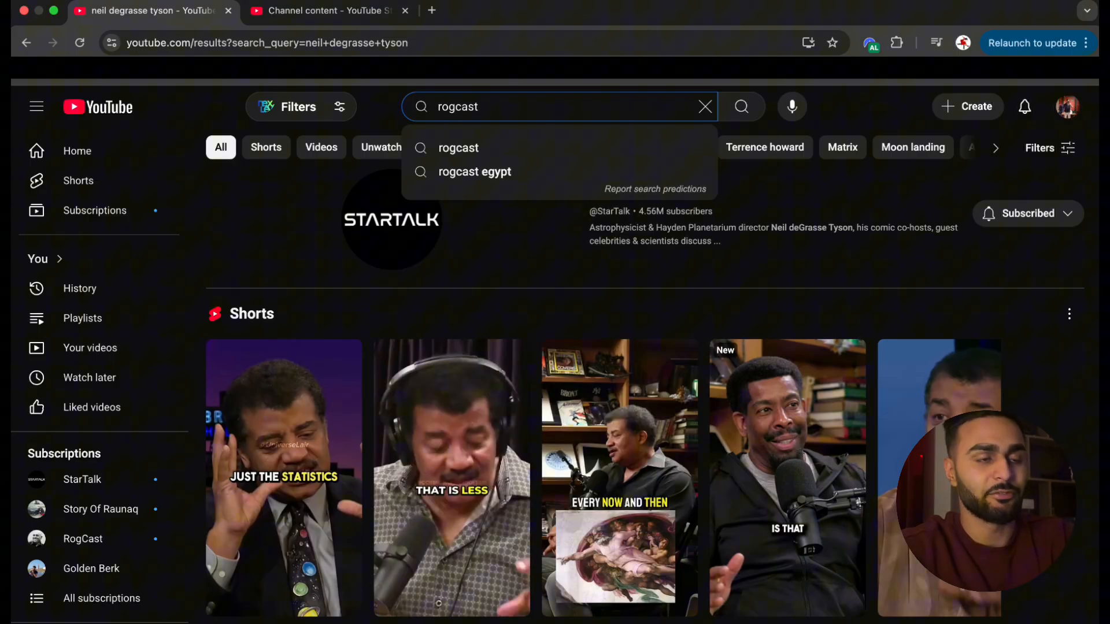
pyautogui.press('Return')
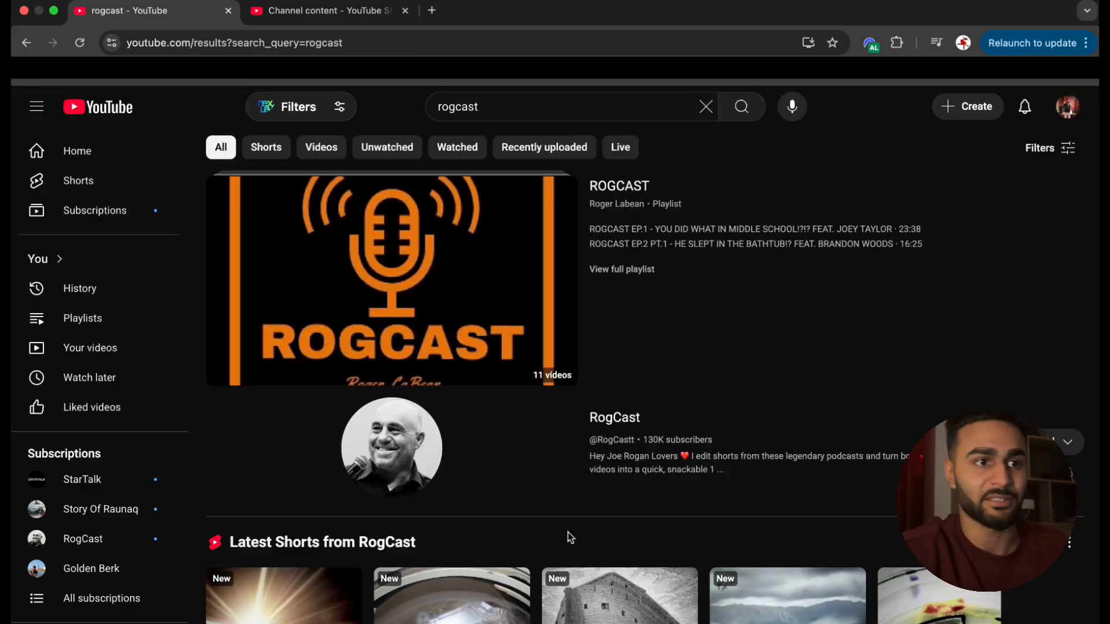
pyautogui.scroll(-6, 568, 533)
pyautogui.scroll(-1, 568, 537)
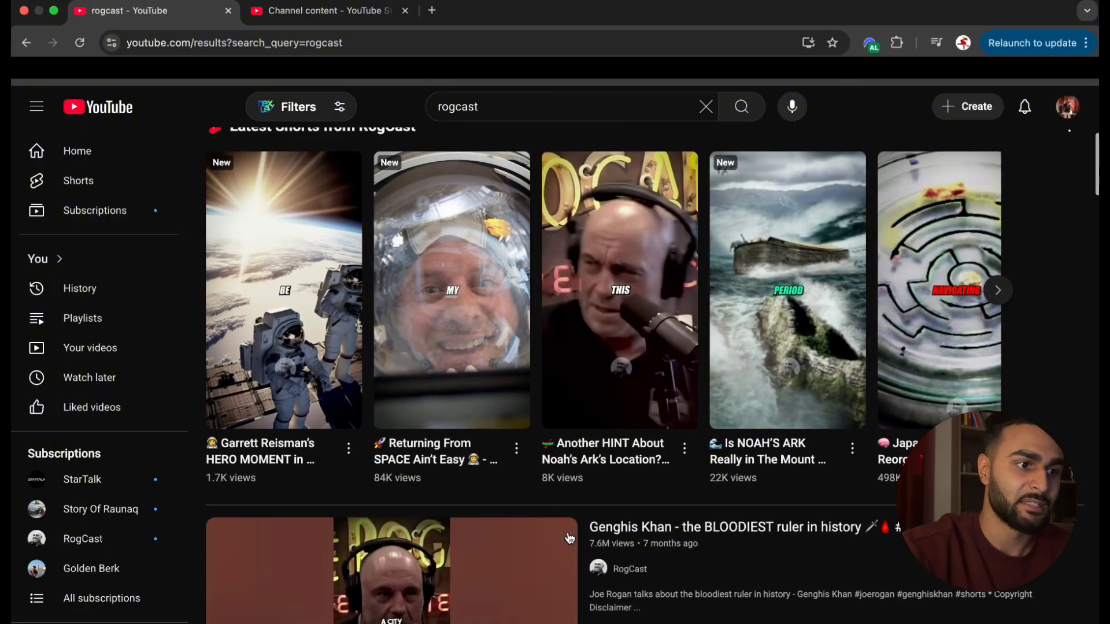
pyautogui.scroll(7, 568, 538)
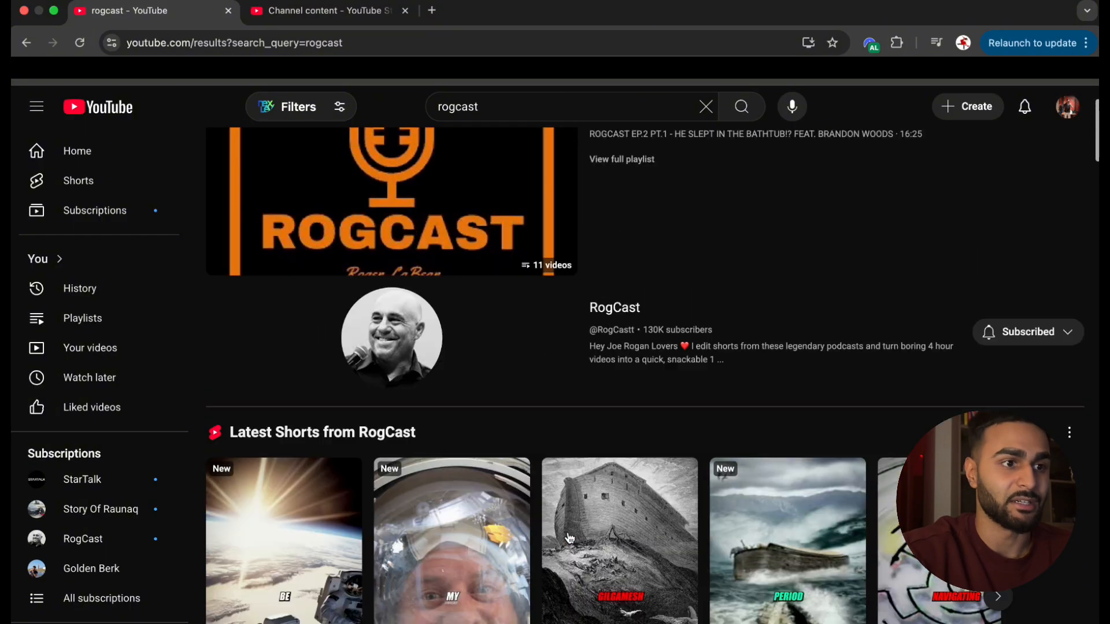
pyautogui.click(368, 477)
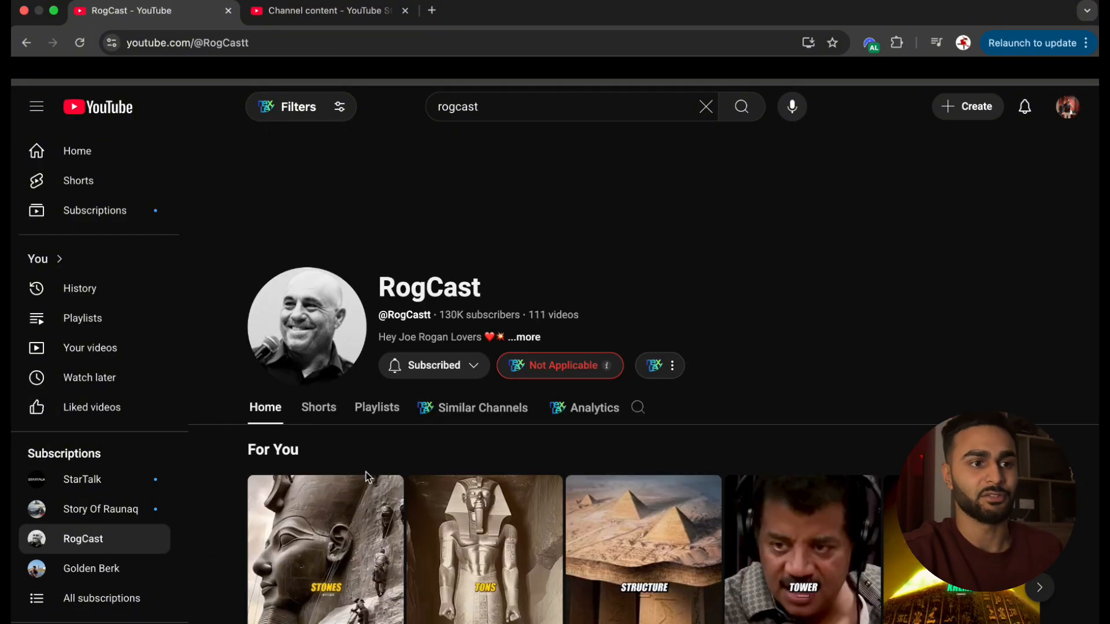
# Look over the RogCast channel's home page, comparing the topics and view counts of its featured Shorts.
pyautogui.scroll(-4, 366, 473)
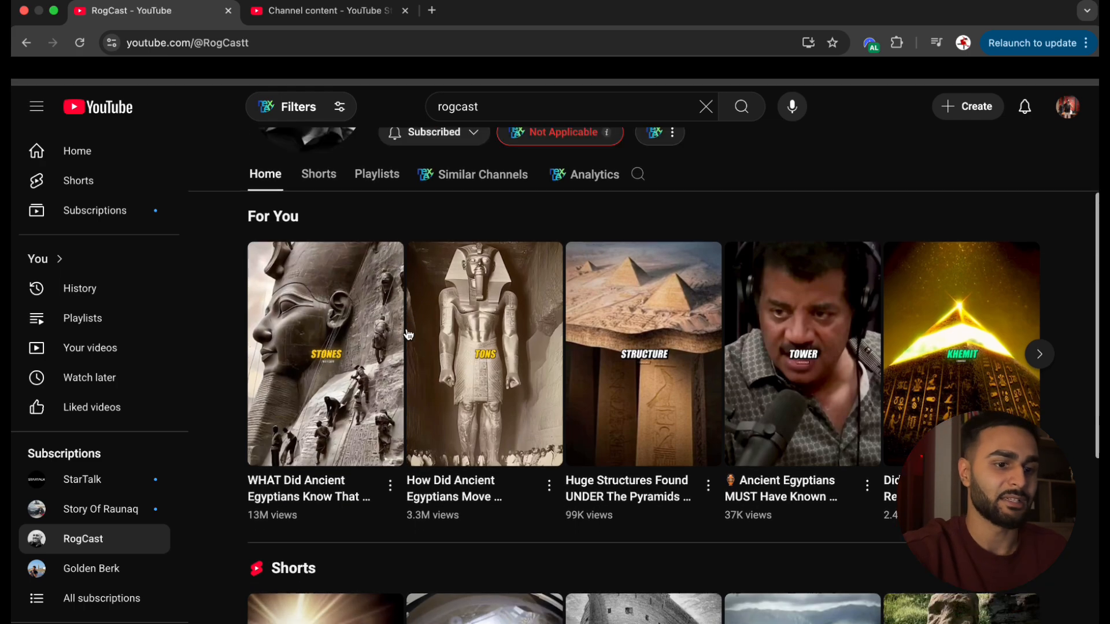
pyautogui.scroll(4, 463, 300)
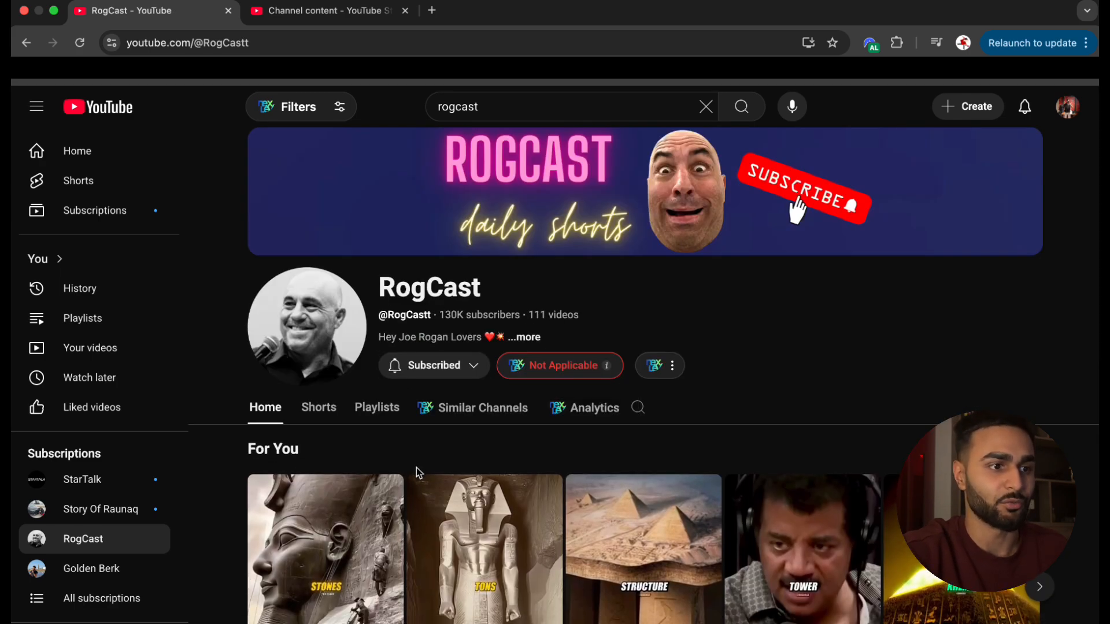
pyautogui.scroll(-10, 416, 467)
pyautogui.scroll(5, 417, 473)
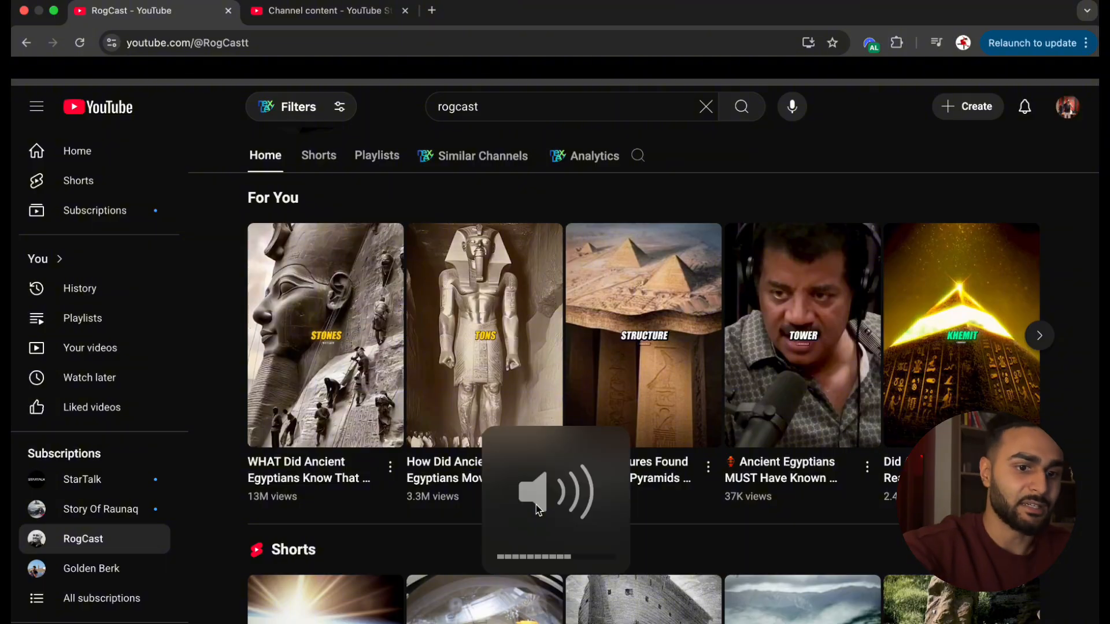
# Play RogCast's Short "How Did Ancient Egyptians Move Megastructures?" to study its captions and visuals, toggling the system sound as needed.
pyautogui.click(446, 456)
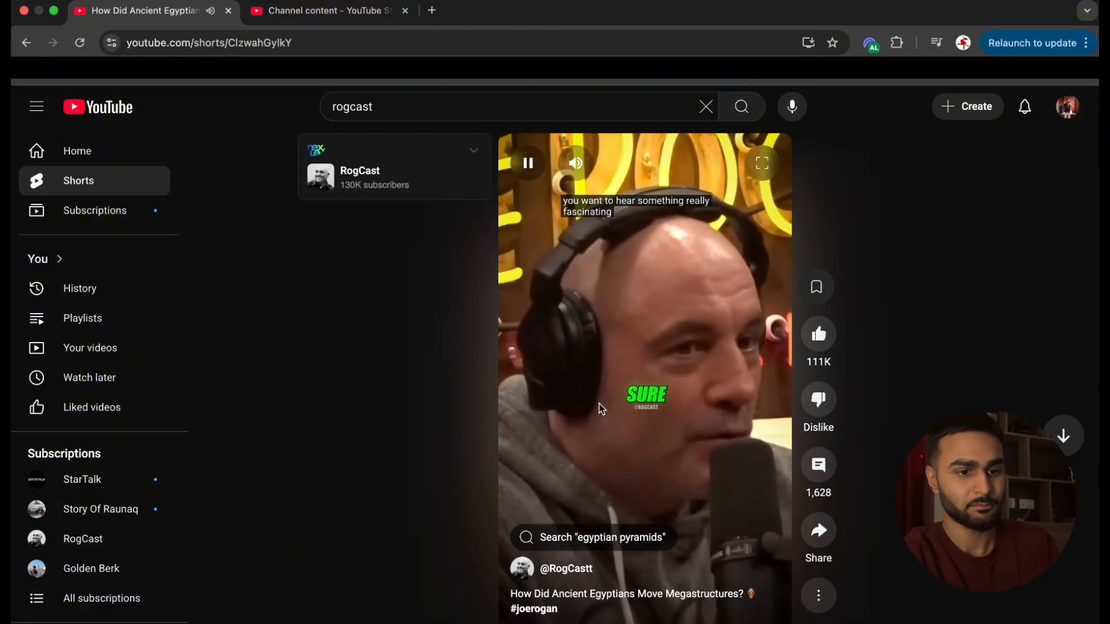
pyautogui.press('XF86AudioMute')
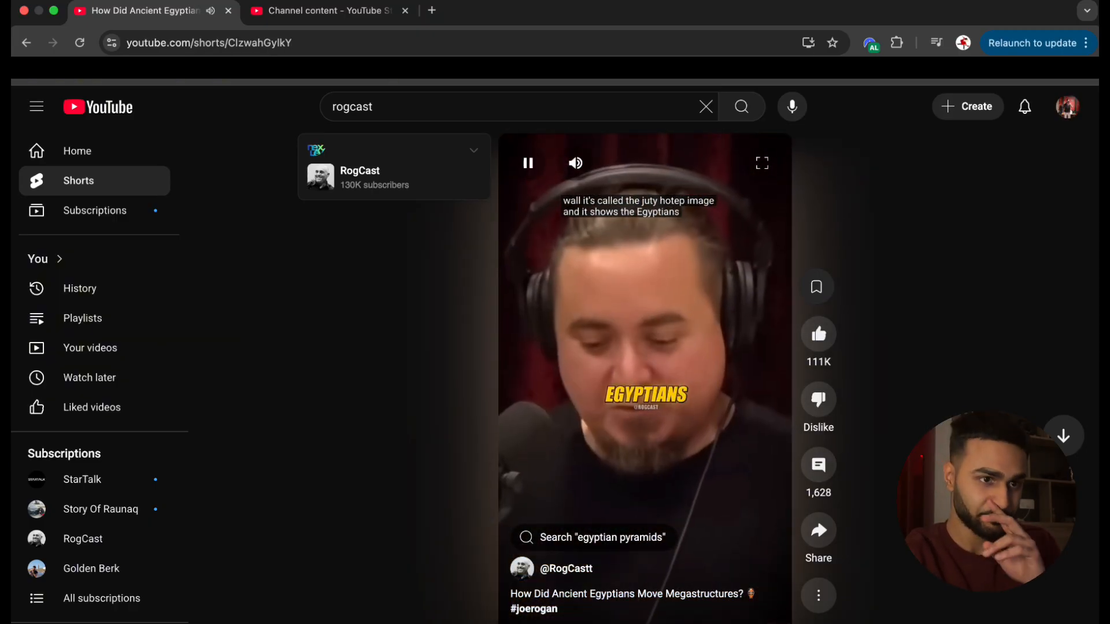
pyautogui.press('XF86AudioMute')
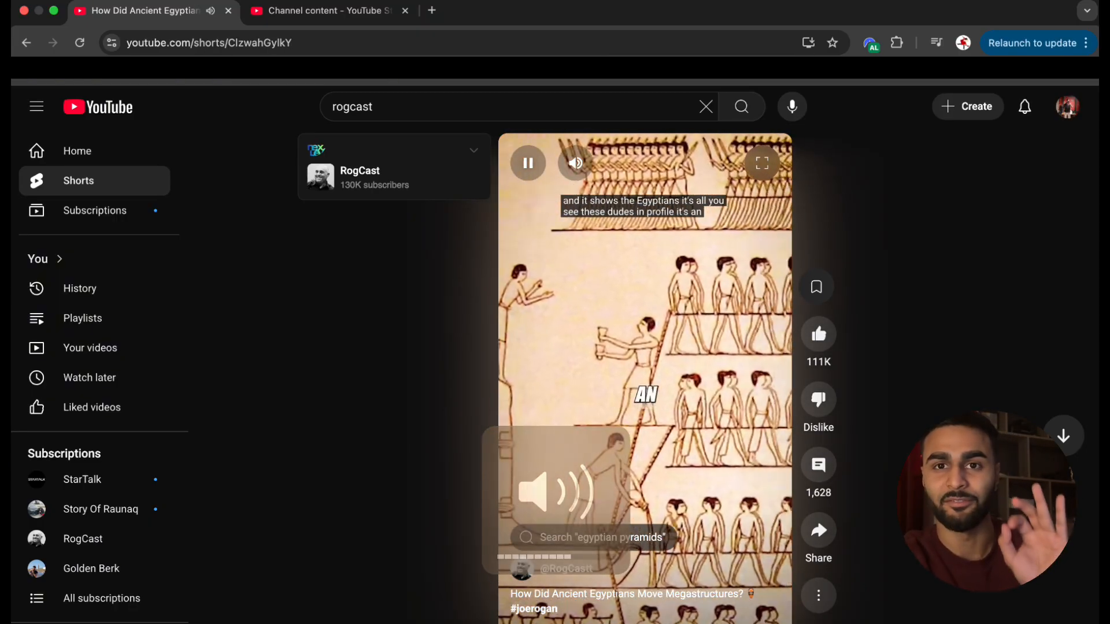
pyautogui.press('XF86AudioMute')
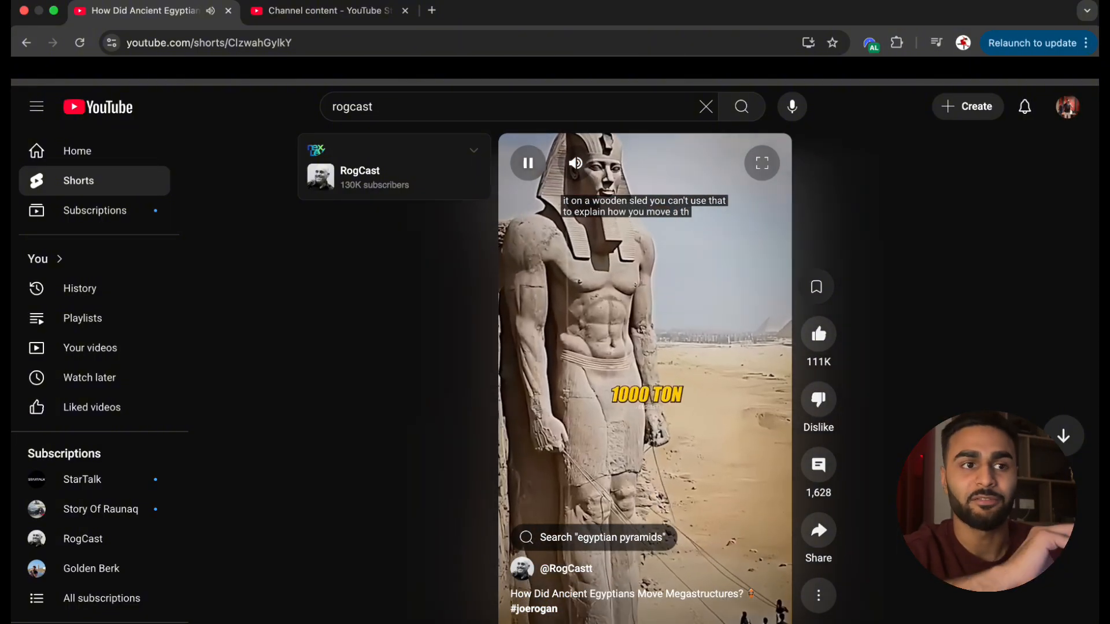
pyautogui.click(1068, 107)
pyautogui.click(124, 370)
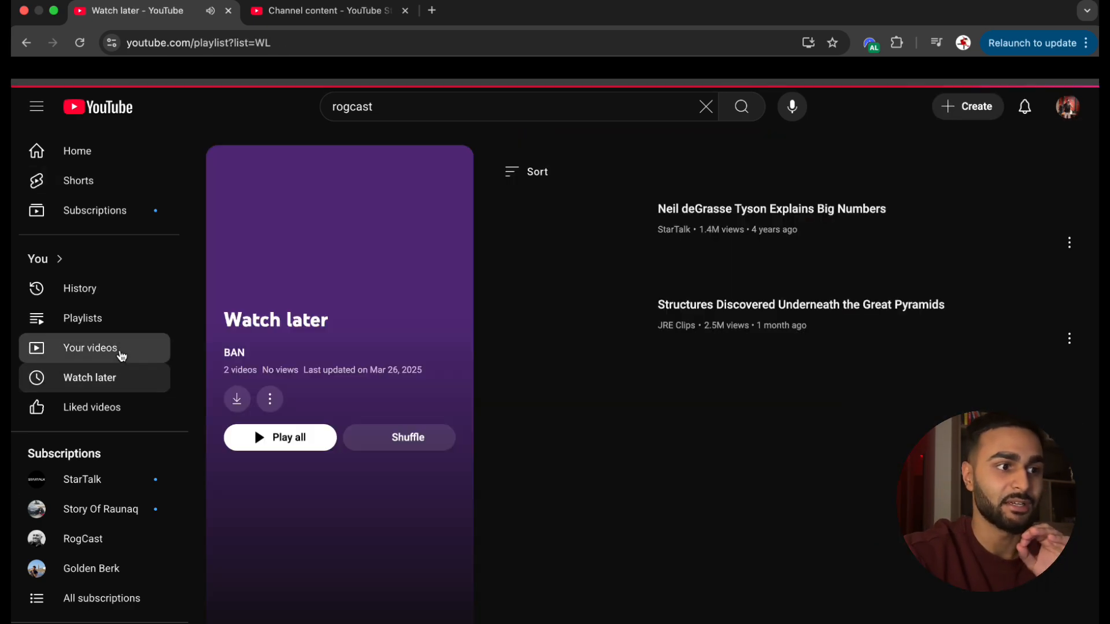
pyautogui.click(120, 351)
pyautogui.click(406, 11)
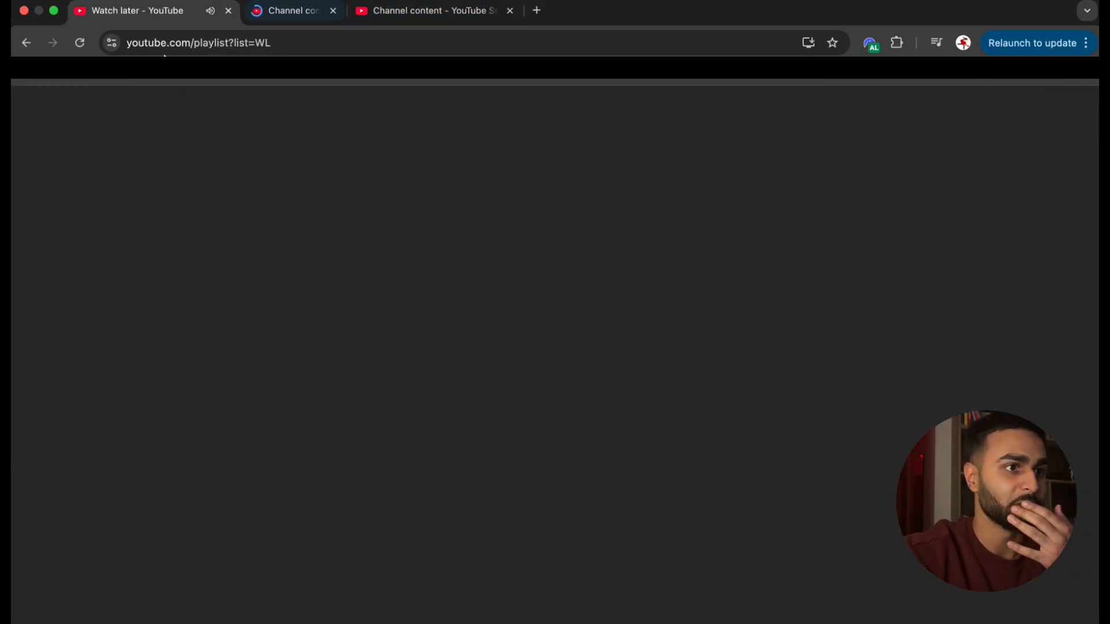
pyautogui.click(26, 42)
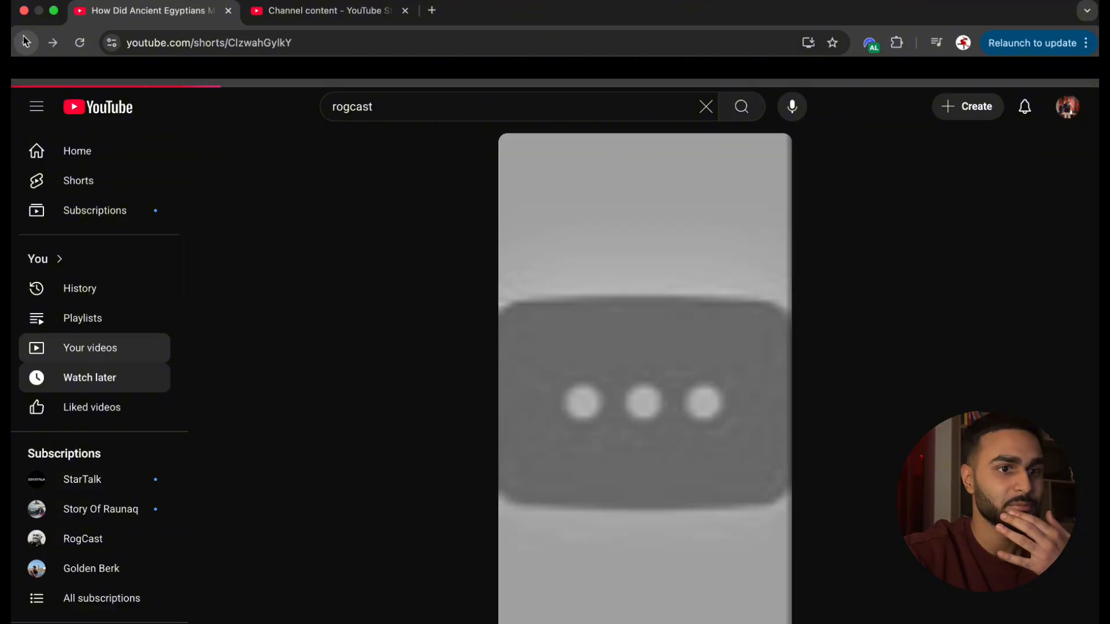
pyautogui.click(91, 350)
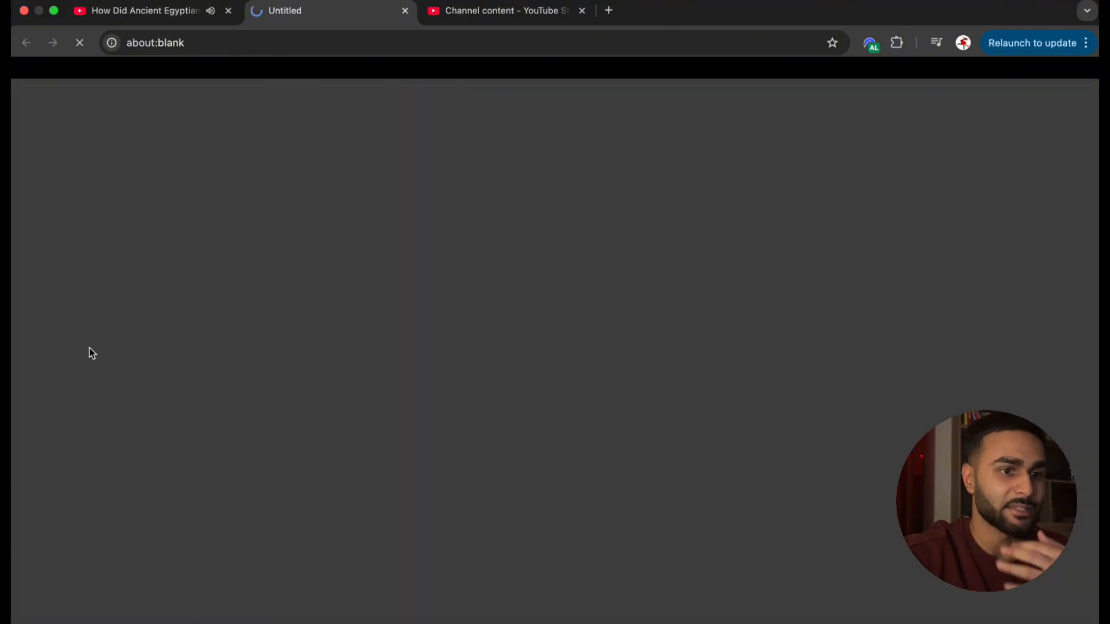
pyautogui.click(405, 11)
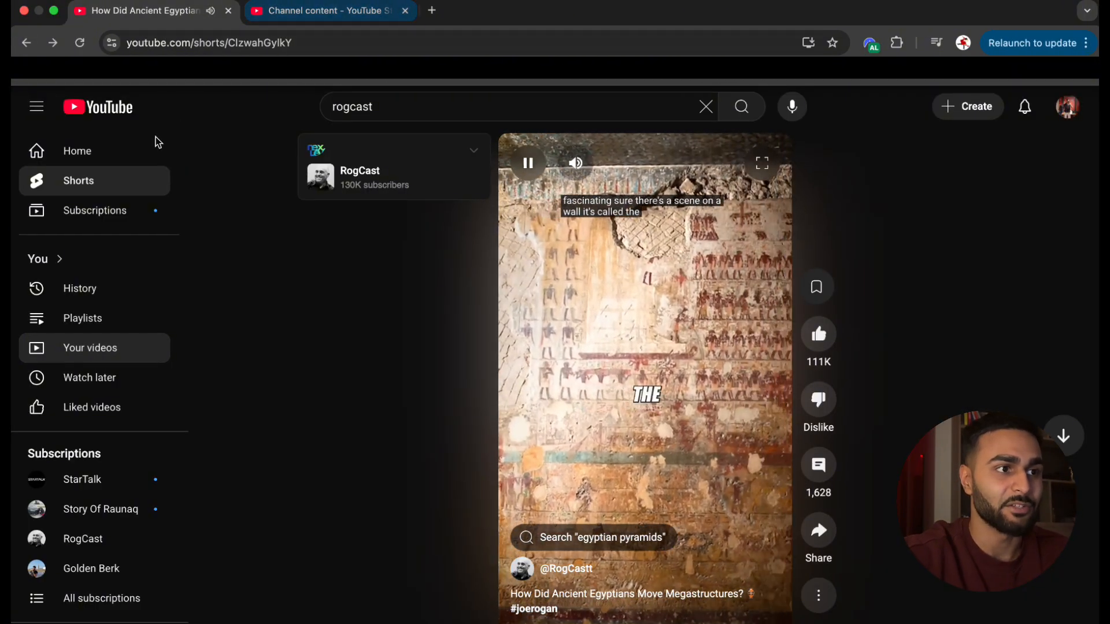
# Open your channel's Shorts list in YouTube Studio and review the recent uploads' view and like figures.
pyautogui.click(137, 345)
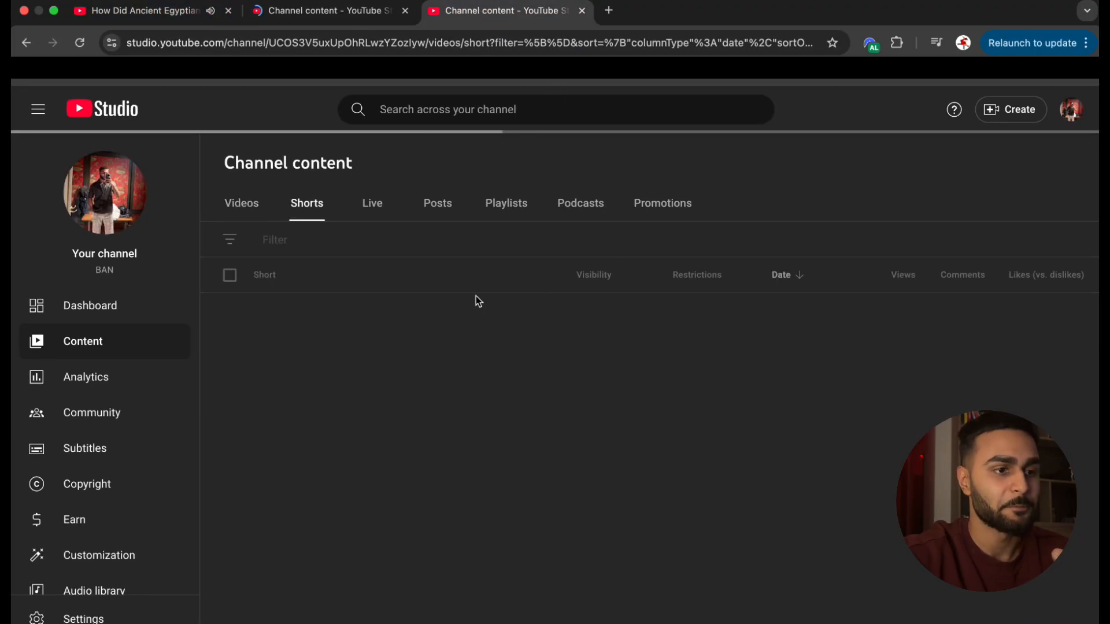
pyautogui.scroll(-3, 479, 300)
pyautogui.scroll(1, 479, 301)
pyautogui.scroll(-1, 478, 301)
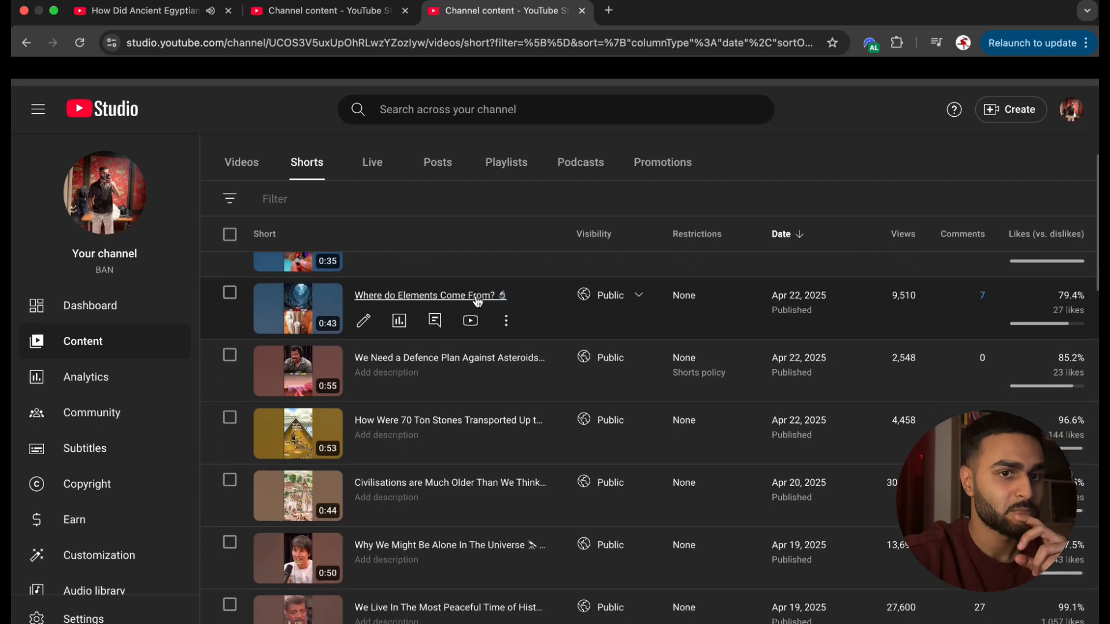
pyautogui.scroll(-2, 478, 301)
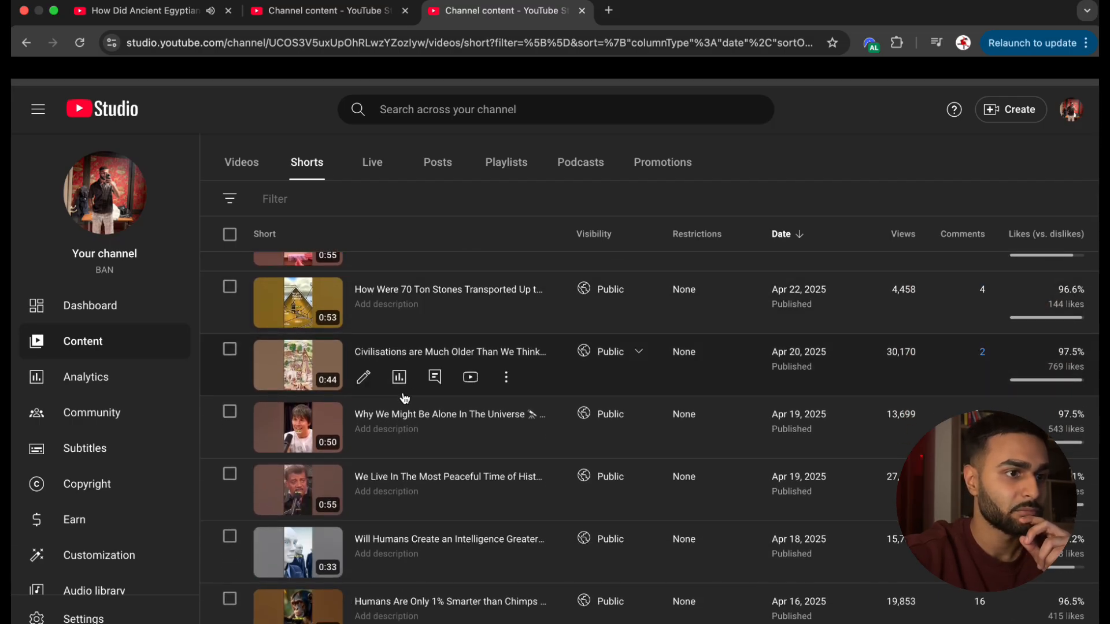
pyautogui.scroll(-5, 405, 398)
pyautogui.scroll(8, 398, 402)
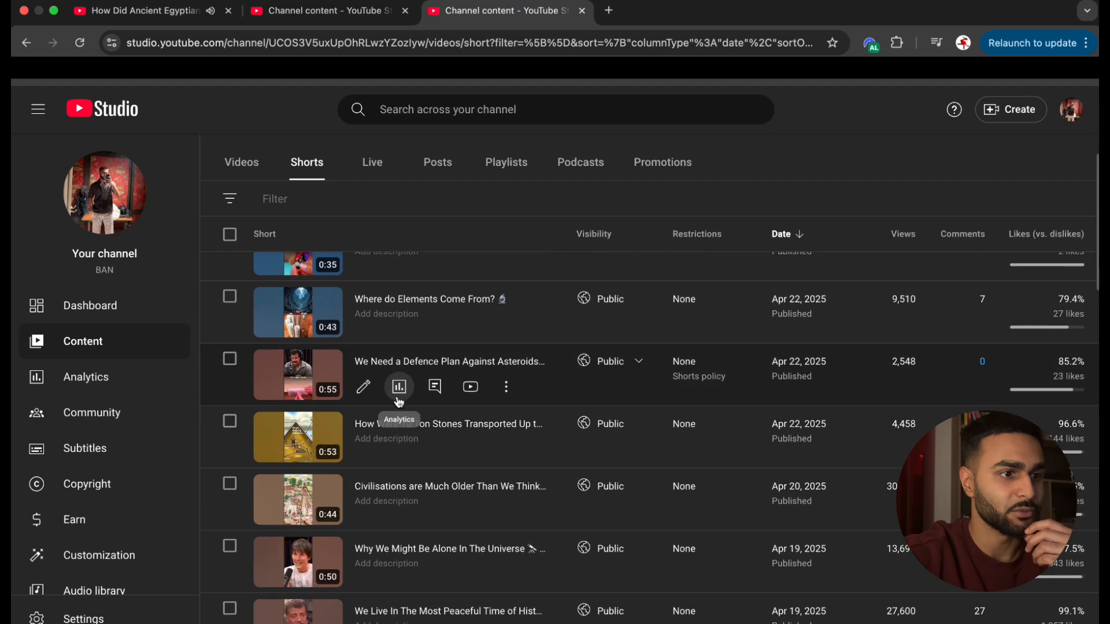
pyautogui.scroll(1, 283, 344)
pyautogui.scroll(-3, 323, 333)
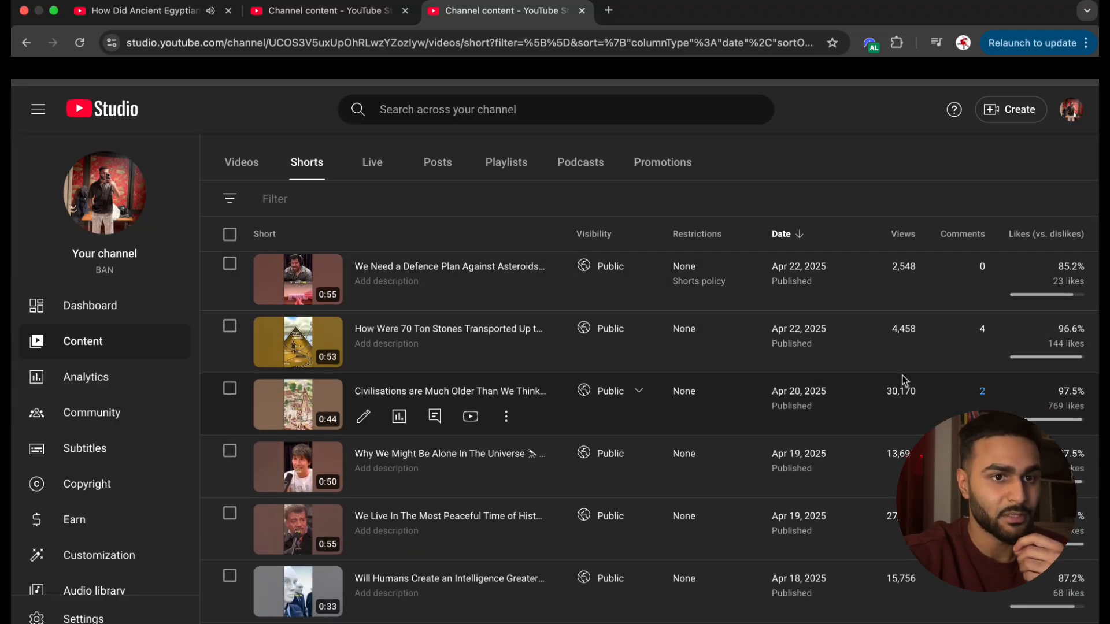
# Open your Short "Civilisations are Much Older Than We Think" from its Studio video page and play it at a lower volume.
pyautogui.click(940, 395)
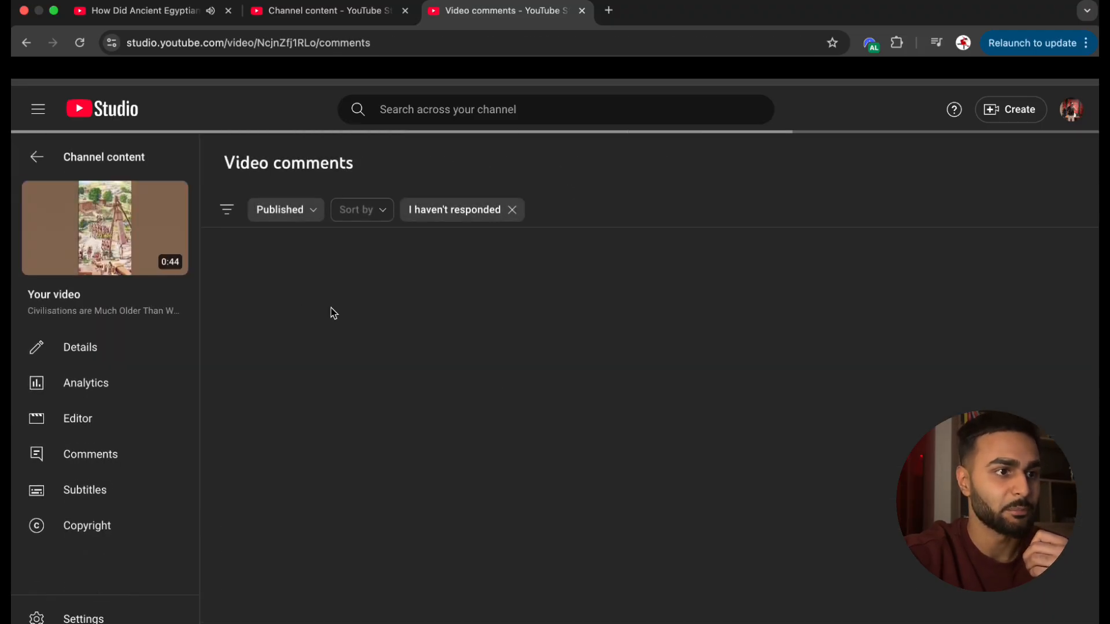
pyautogui.click(102, 237)
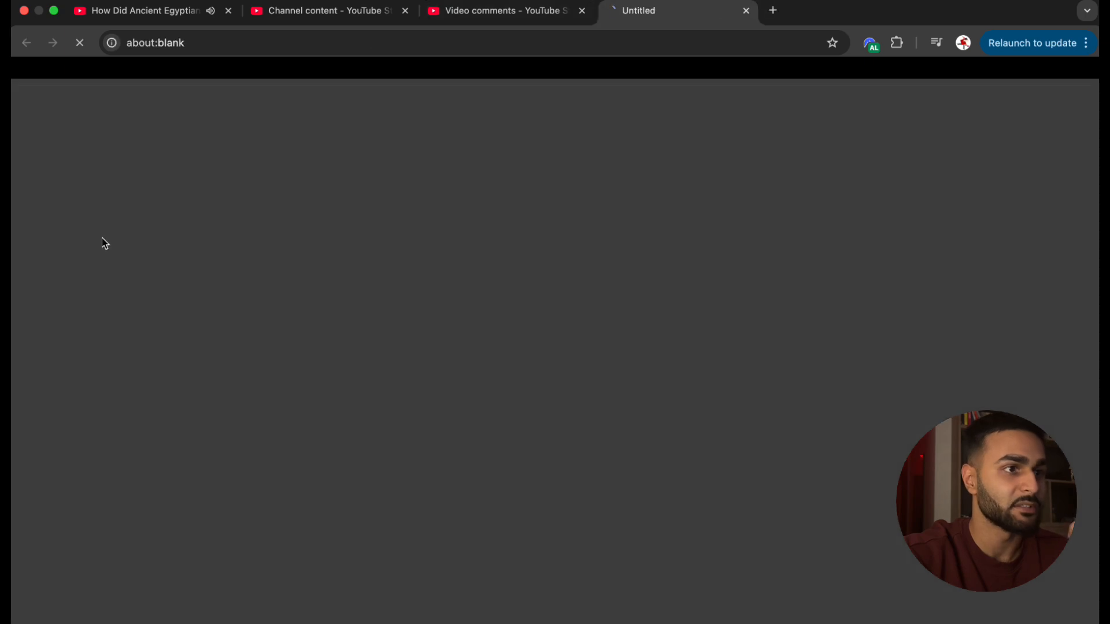
pyautogui.press('XF86AudioLowerVolume')
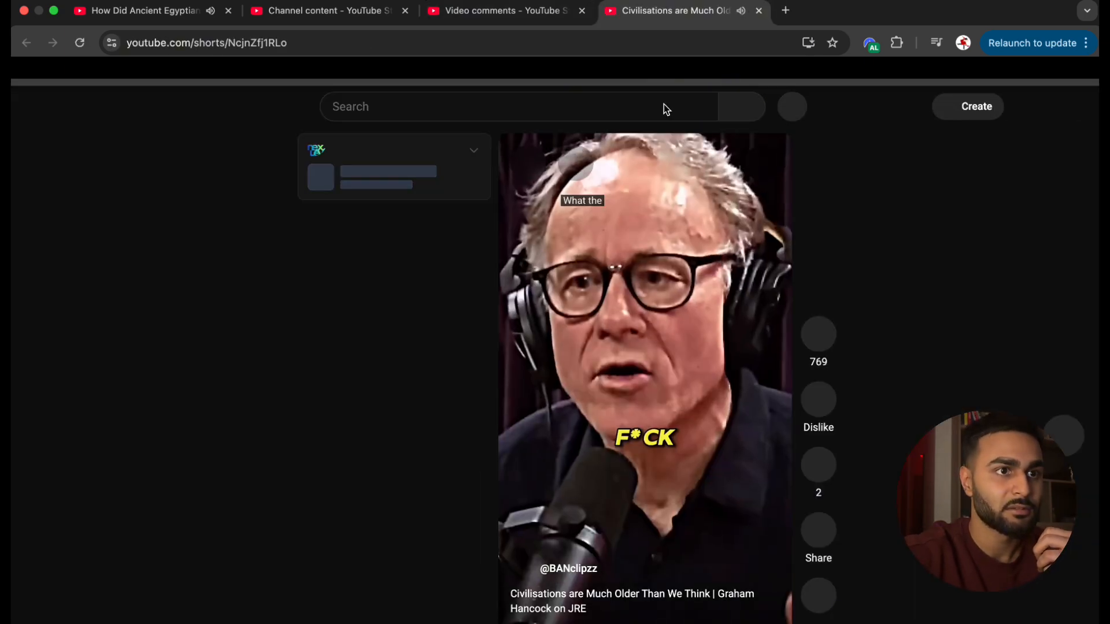
# Compare RogCast's Egyptian megastructures Short with your "Civilisations are Much Older Than We Think" and watch your clip's captions and visuals.
pyautogui.click(153, 12)
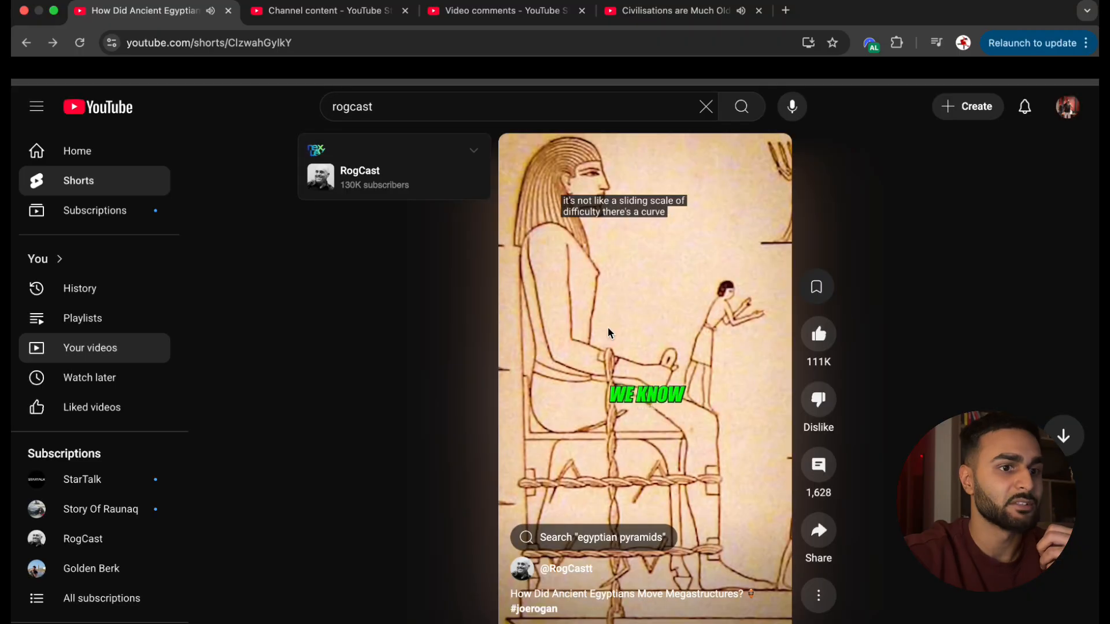
pyautogui.click(623, 14)
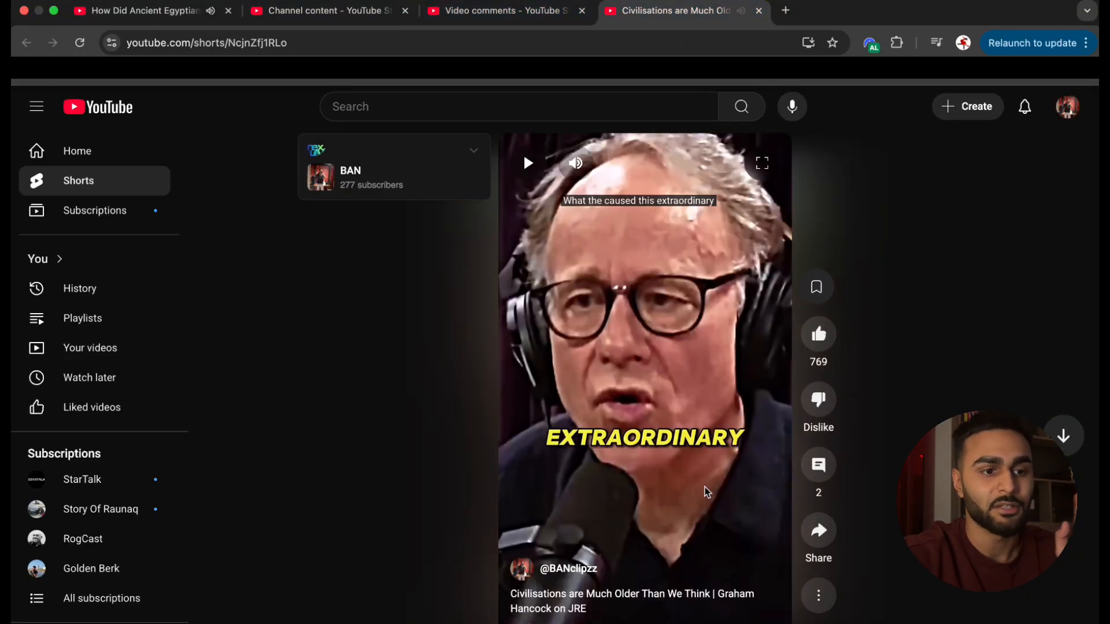
pyautogui.scroll(-2, 705, 487)
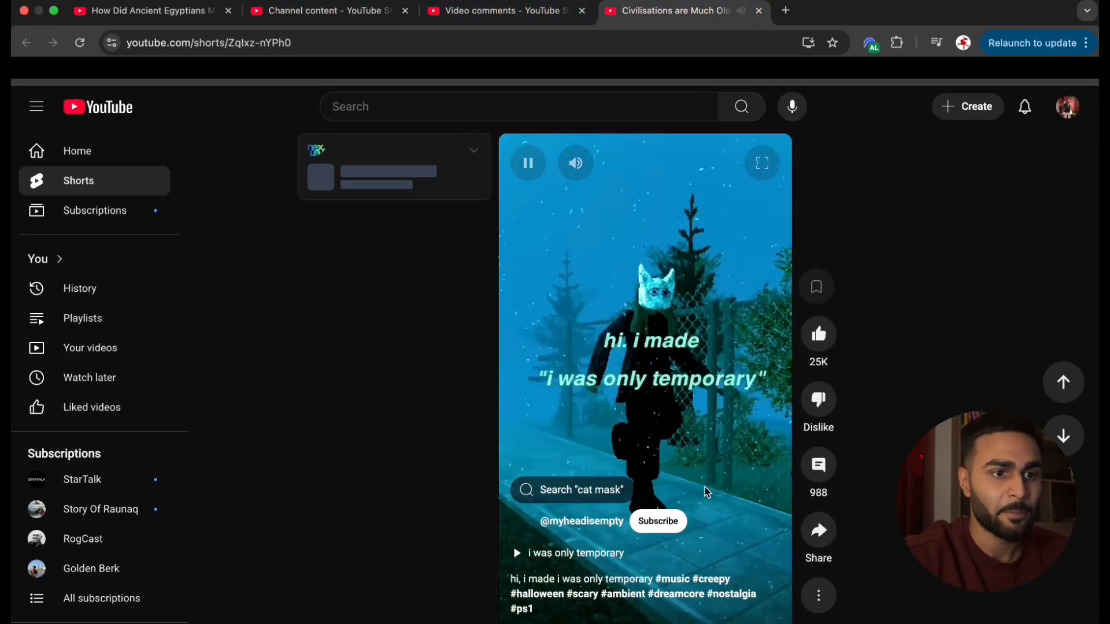
pyautogui.scroll(2, 706, 487)
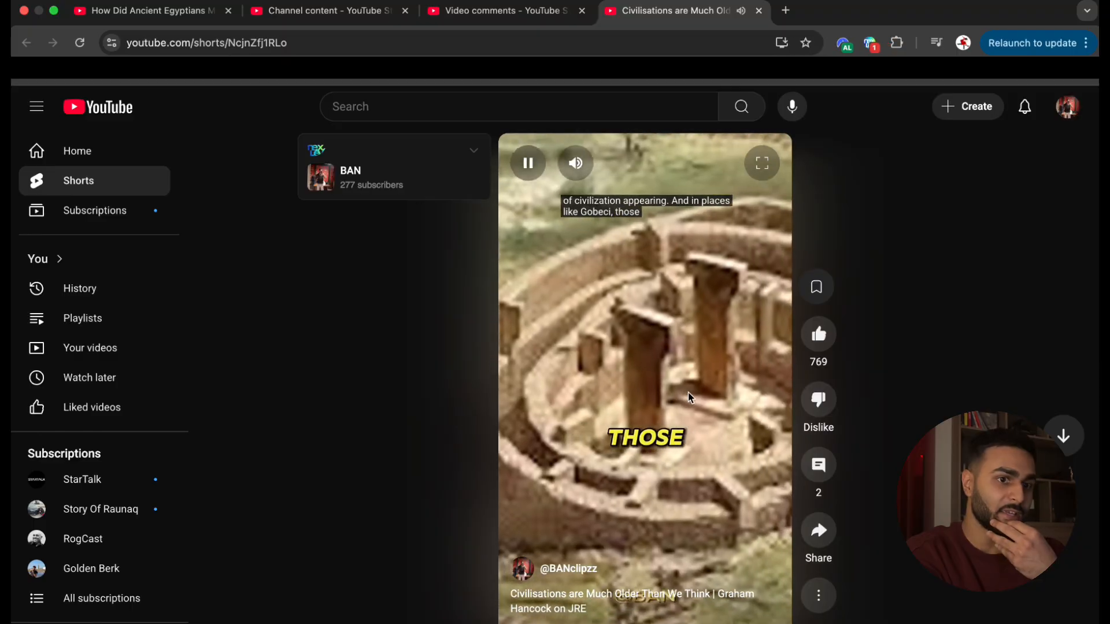
pyautogui.click(871, 42)
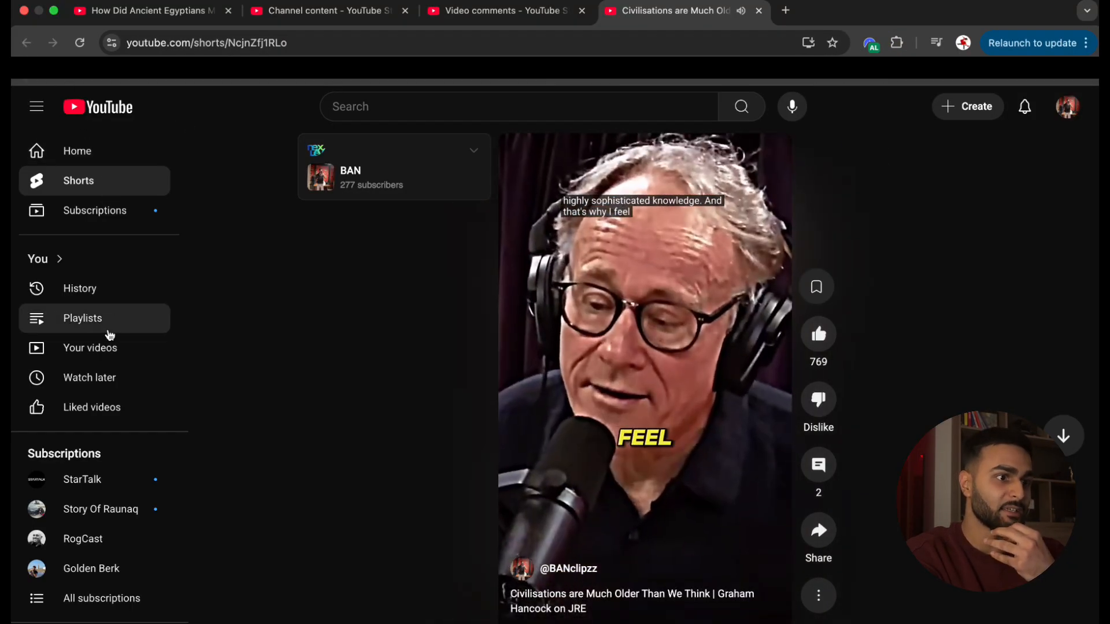
# Close the civilisations Short and return to the Studio Shorts list to compare recent uploads' views, comments and likes.
pyautogui.click(109, 352)
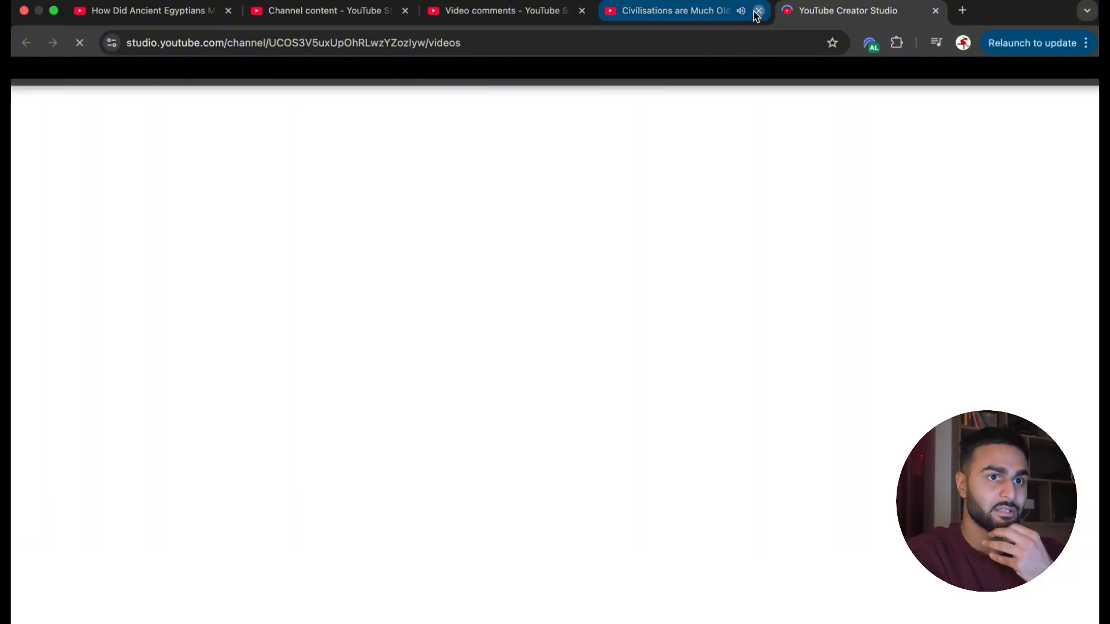
pyautogui.click(459, 10)
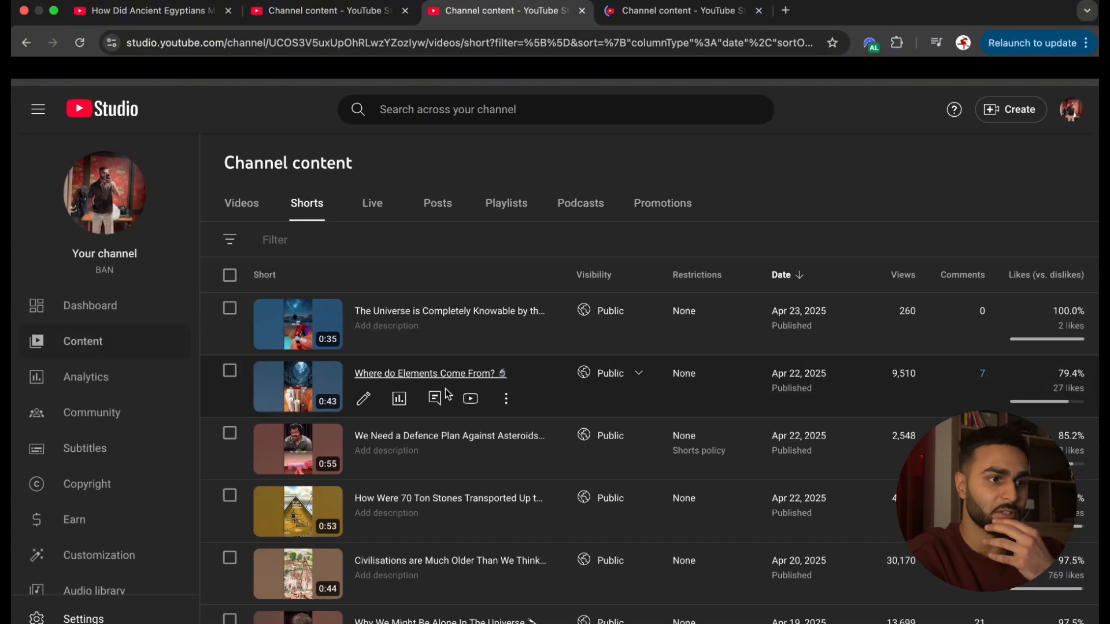
pyautogui.scroll(-1, 415, 481)
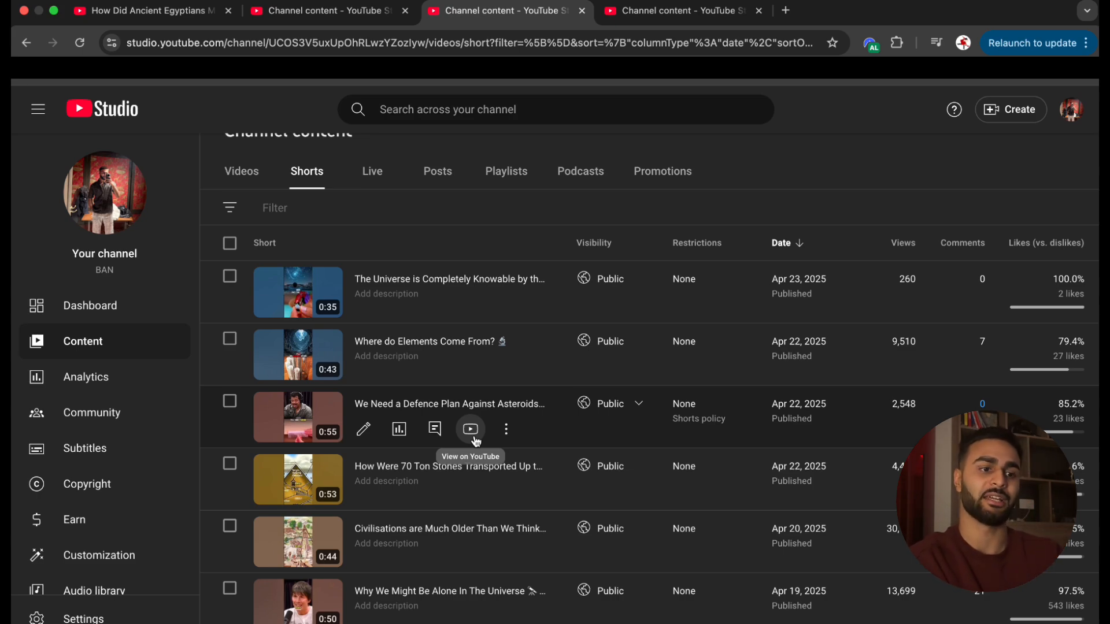
pyautogui.scroll(-5, 477, 441)
pyautogui.scroll(2, 476, 442)
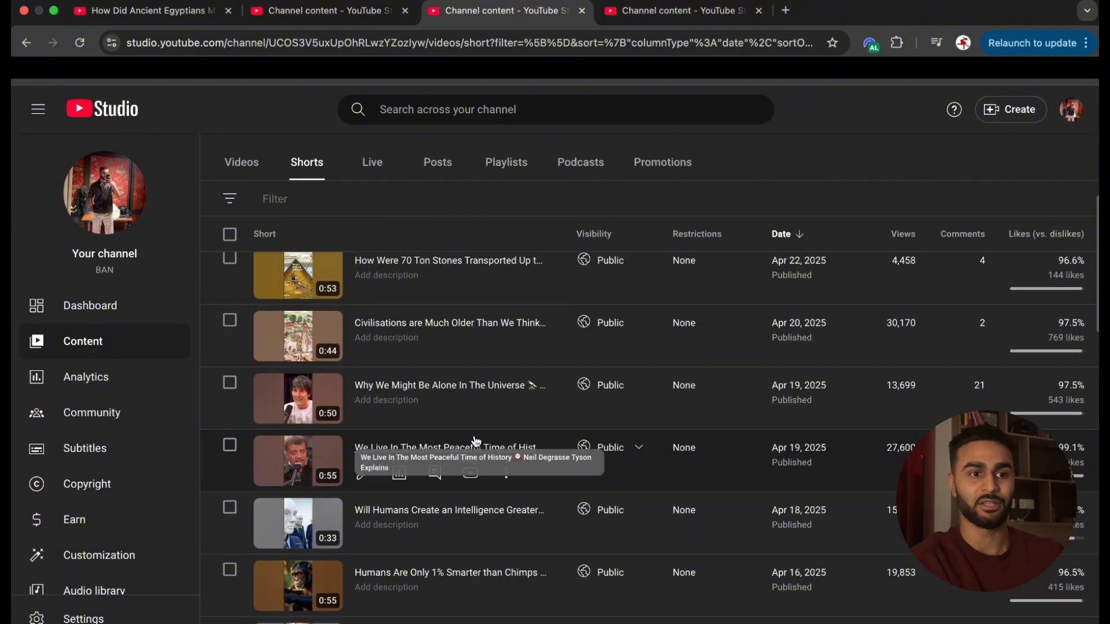
pyautogui.scroll(3, 475, 442)
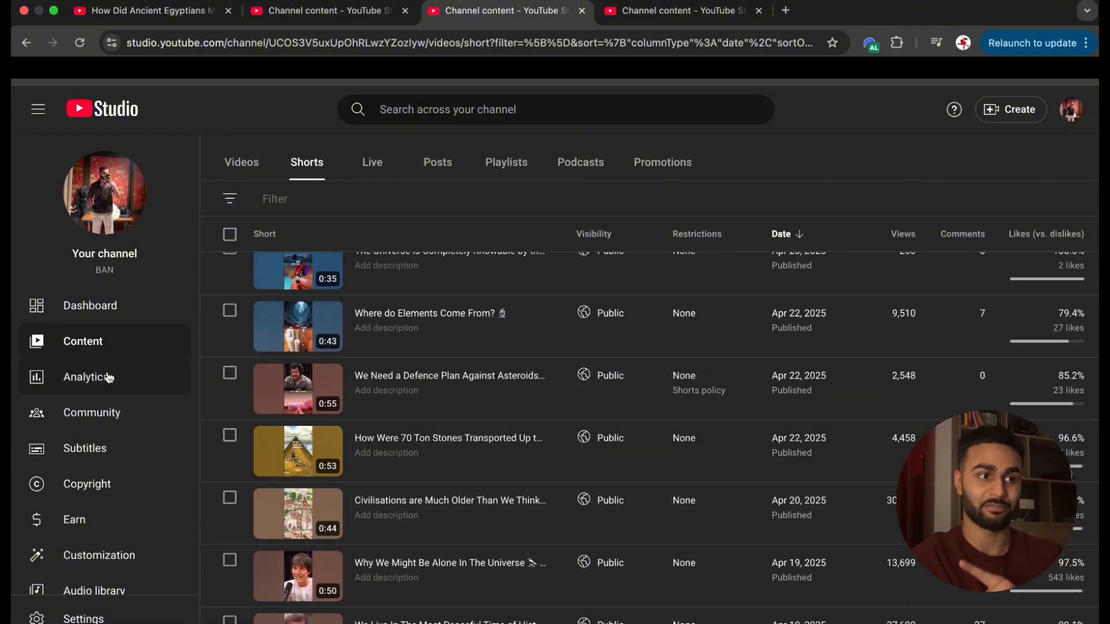
pyautogui.scroll(1, 477, 384)
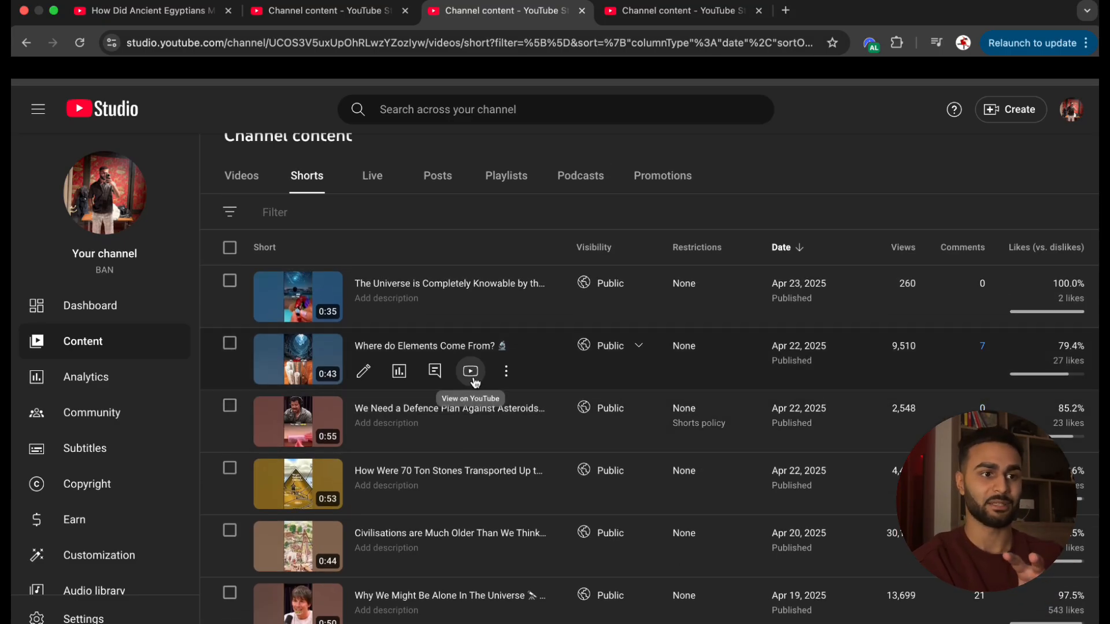
# Play your Short "Where do Elements Come From?" to study its split-screen visuals and captions, check its comments, and close it.
pyautogui.click(470, 373)
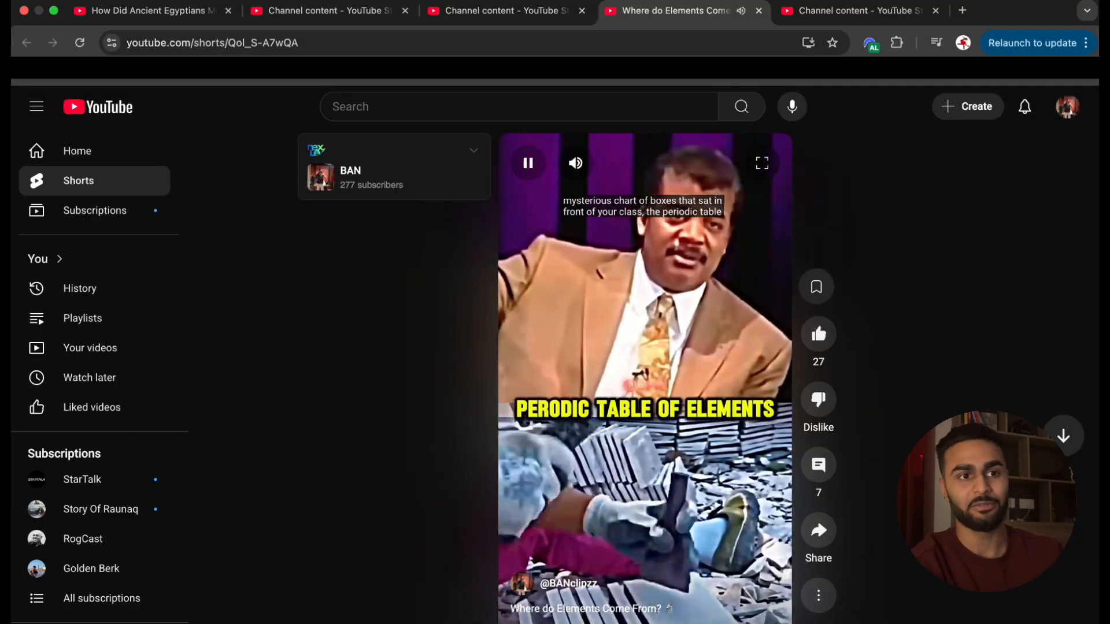
pyautogui.click(749, 516)
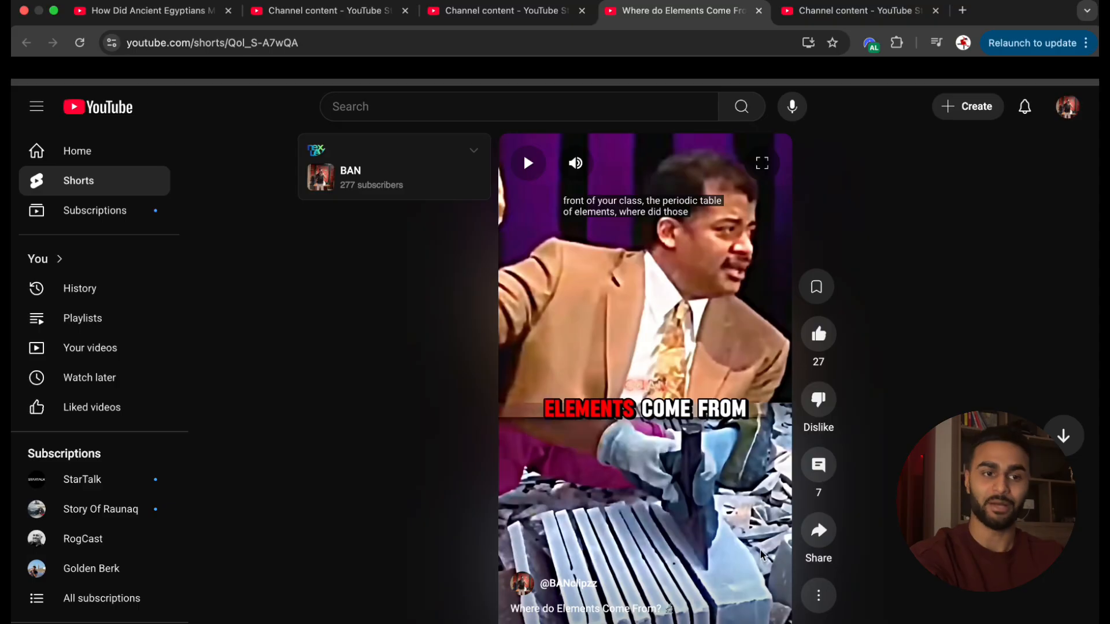
pyautogui.click(747, 517)
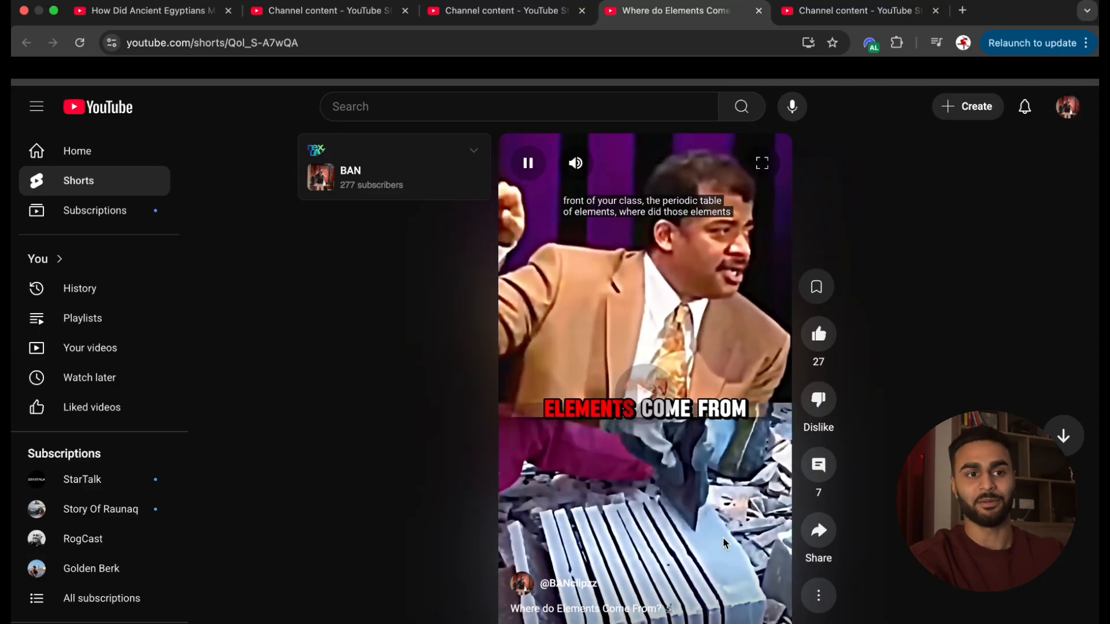
pyautogui.press('XF86AudioRaiseVolume')
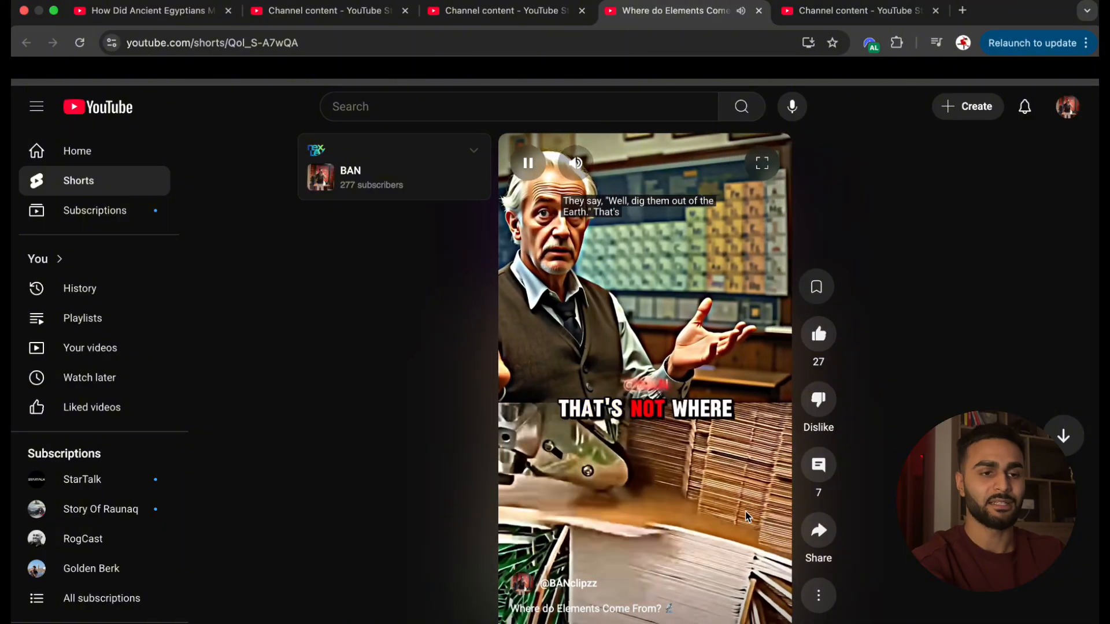
pyautogui.press('XF86AudioMute')
pyautogui.click(819, 465)
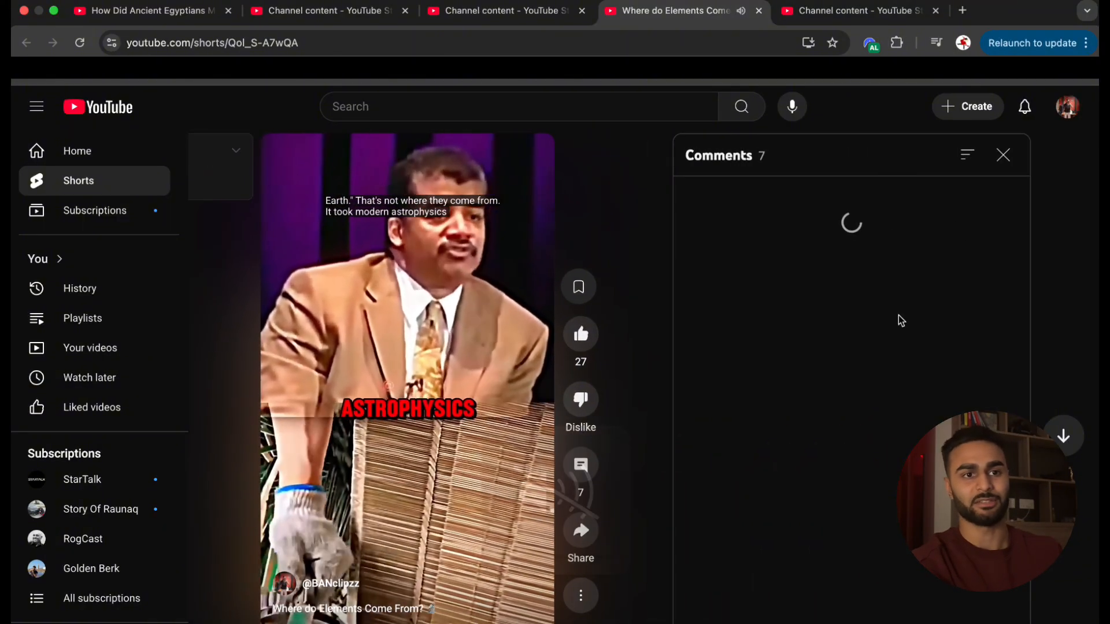
pyautogui.click(1013, 158)
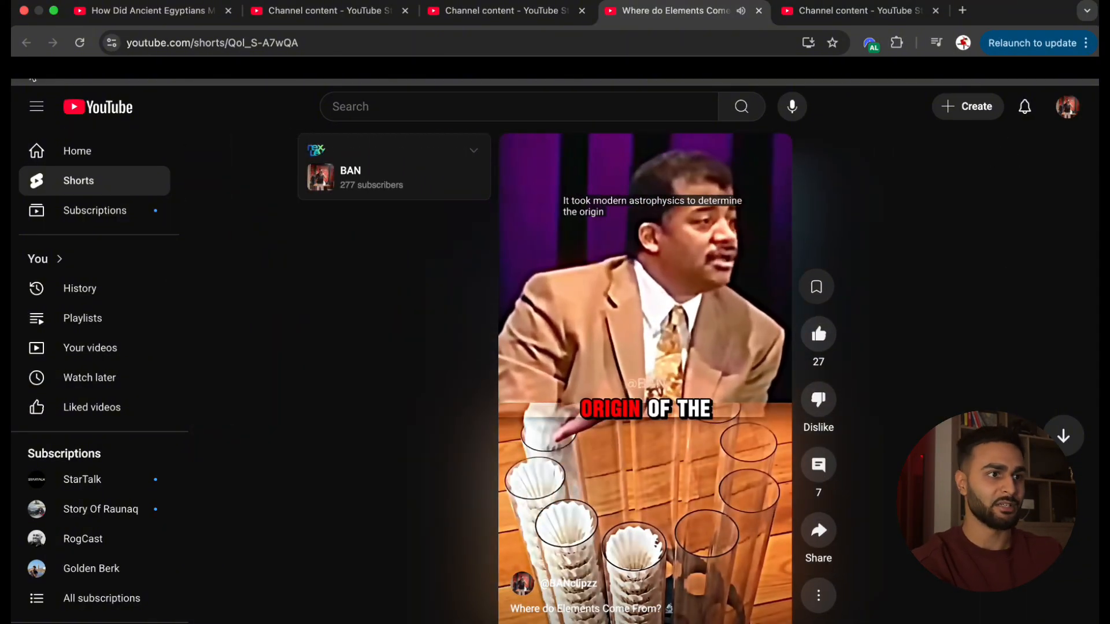
pyautogui.click(760, 11)
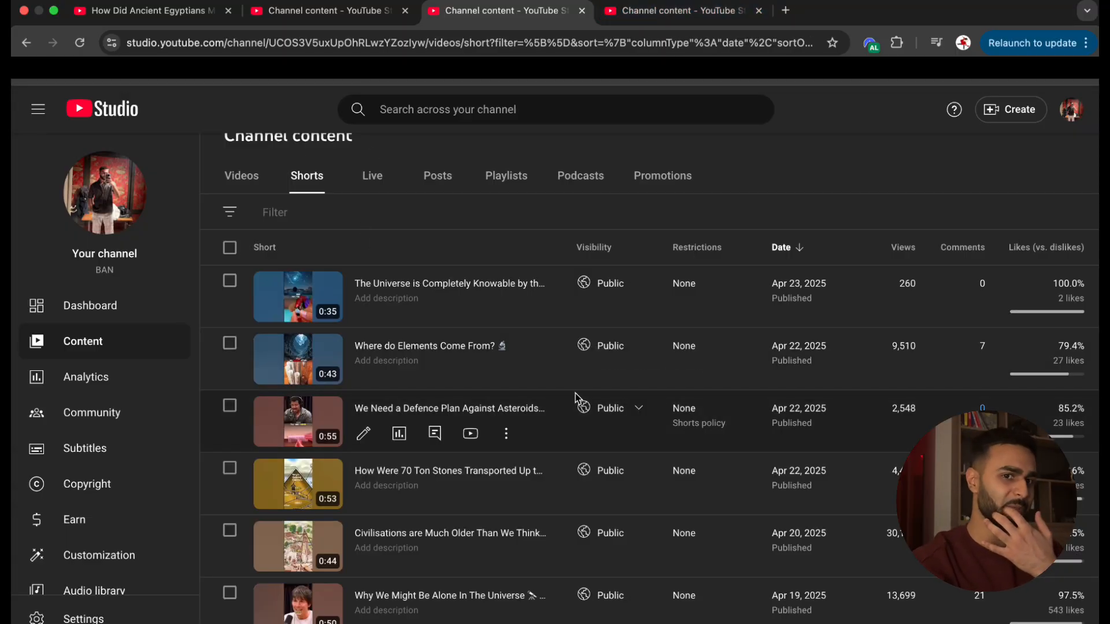
# Skim the remaining uploads in the Studio Shorts list and open the channel dashboard.
pyautogui.scroll(-15, 576, 387)
pyautogui.scroll(16, 577, 398)
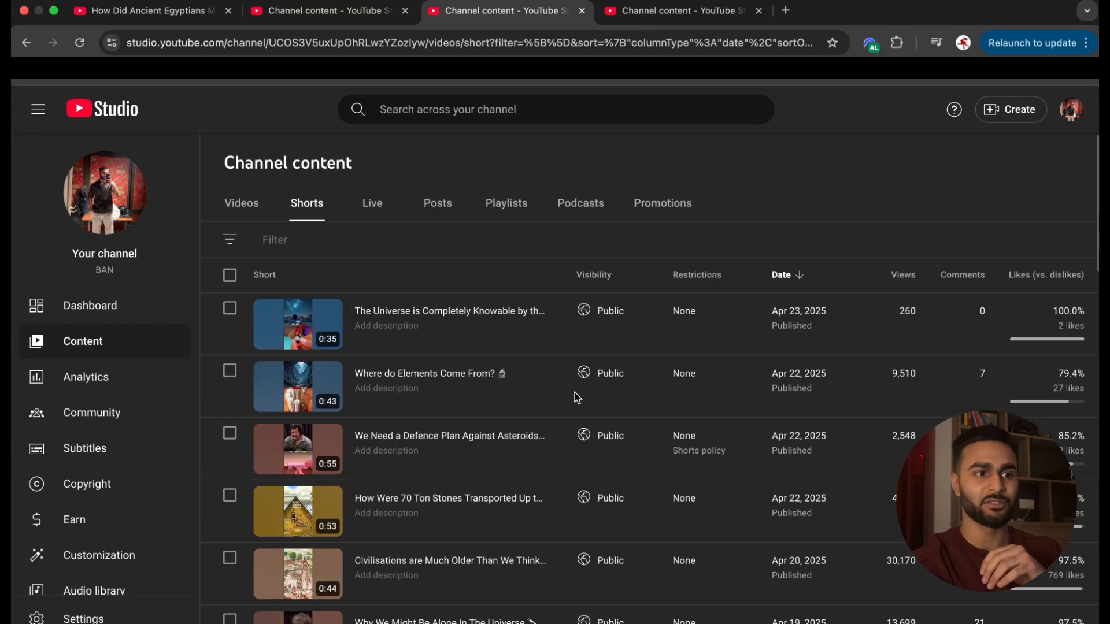
pyautogui.click(239, 208)
pyautogui.click(144, 298)
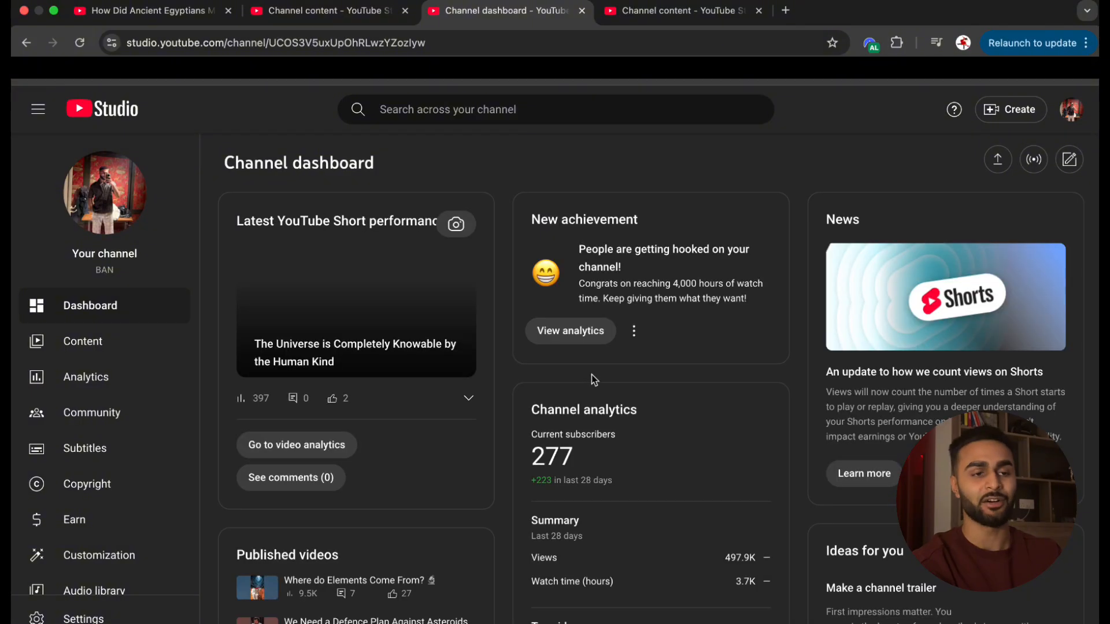
# Open the channel analytics overview and examine the last 28 days' views graph alongside its video publishing markers.
pyautogui.click(109, 391)
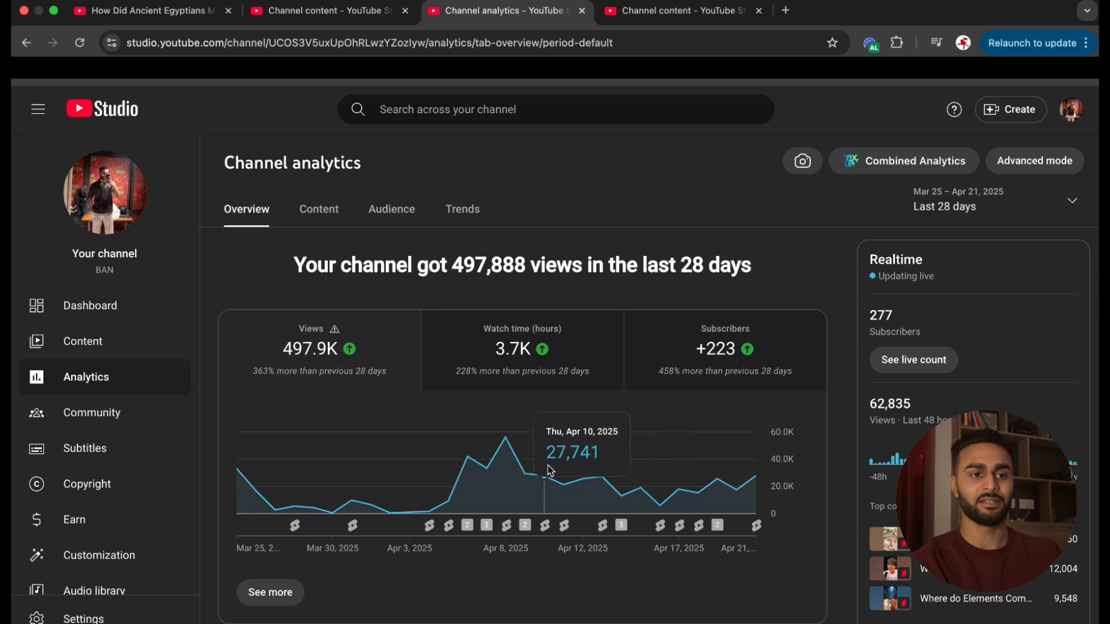
pyautogui.moveTo(766, 534)
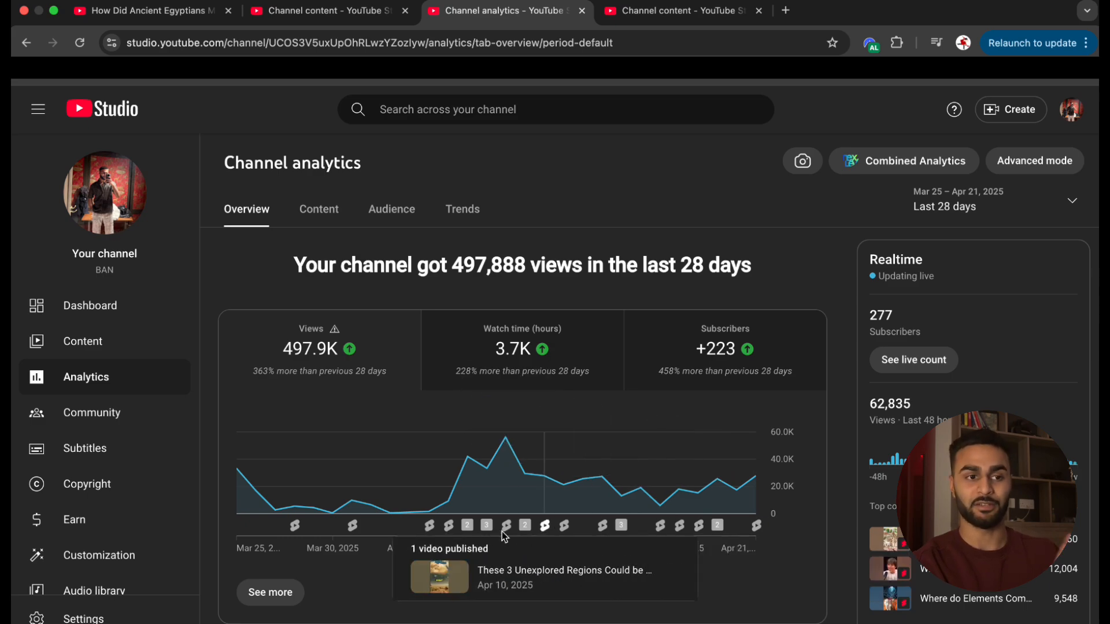
pyautogui.scroll(-1, 496, 537)
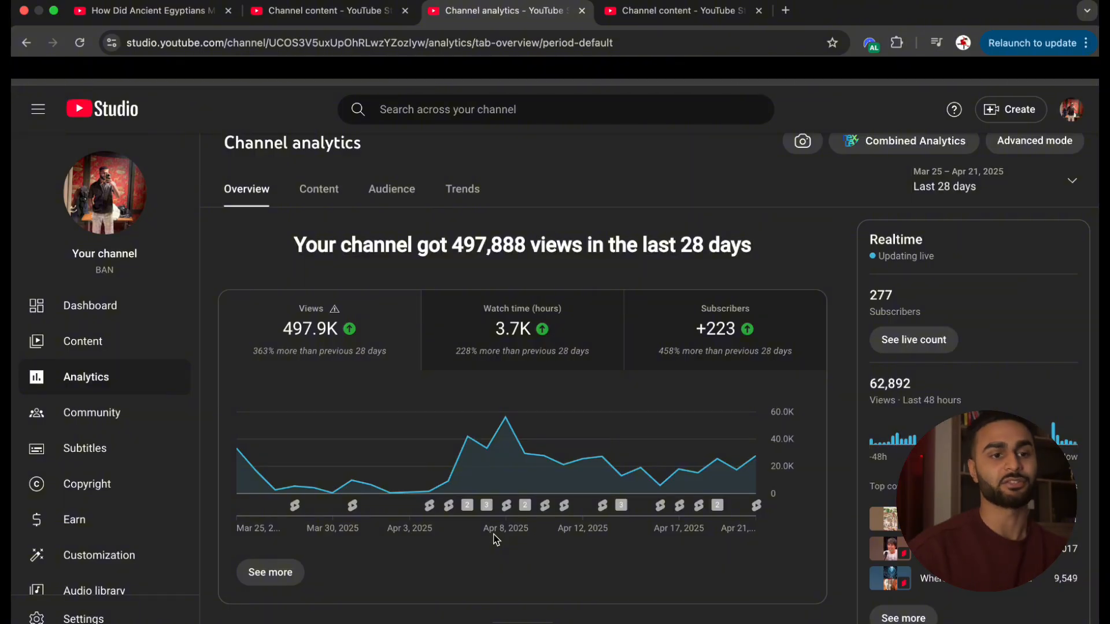
pyautogui.scroll(-2, 495, 540)
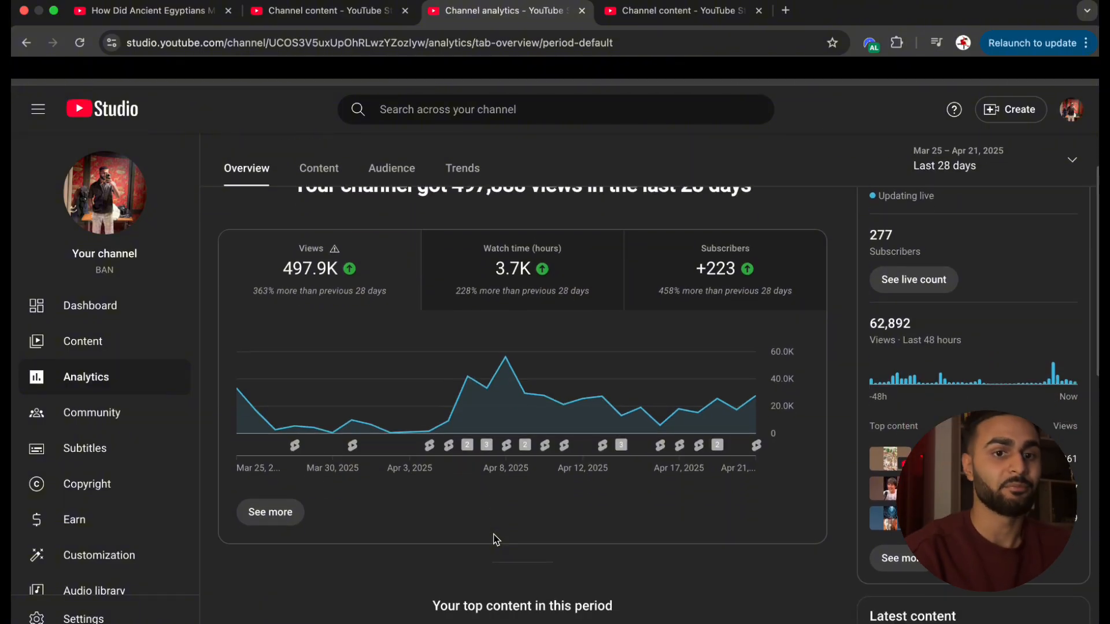
pyautogui.scroll(-2, 495, 539)
pyautogui.scroll(5, 496, 539)
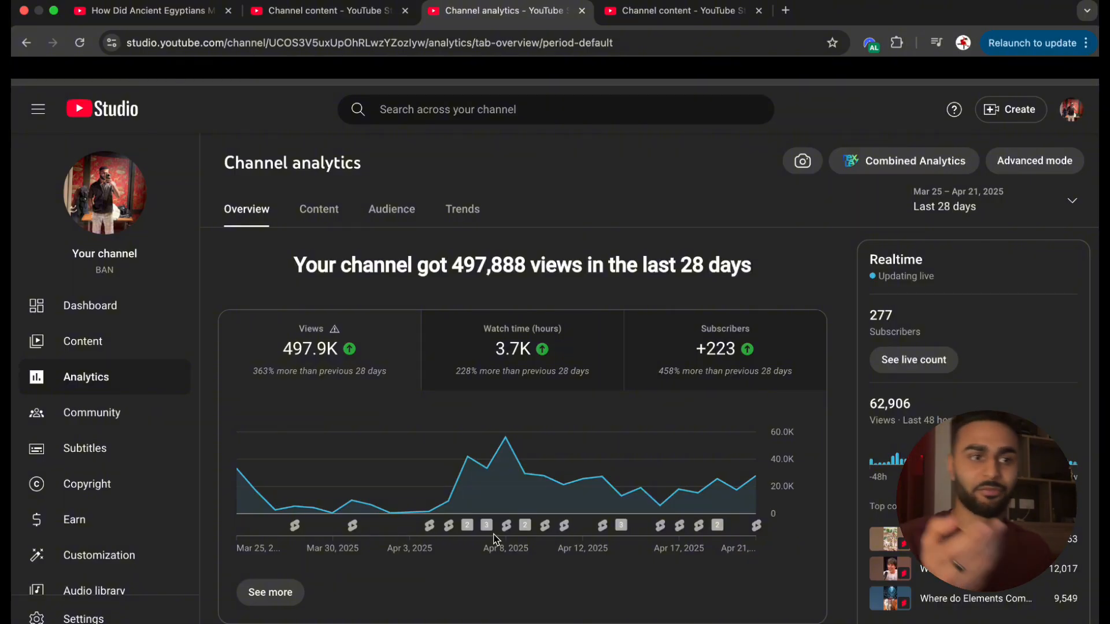
pyautogui.click(486, 525)
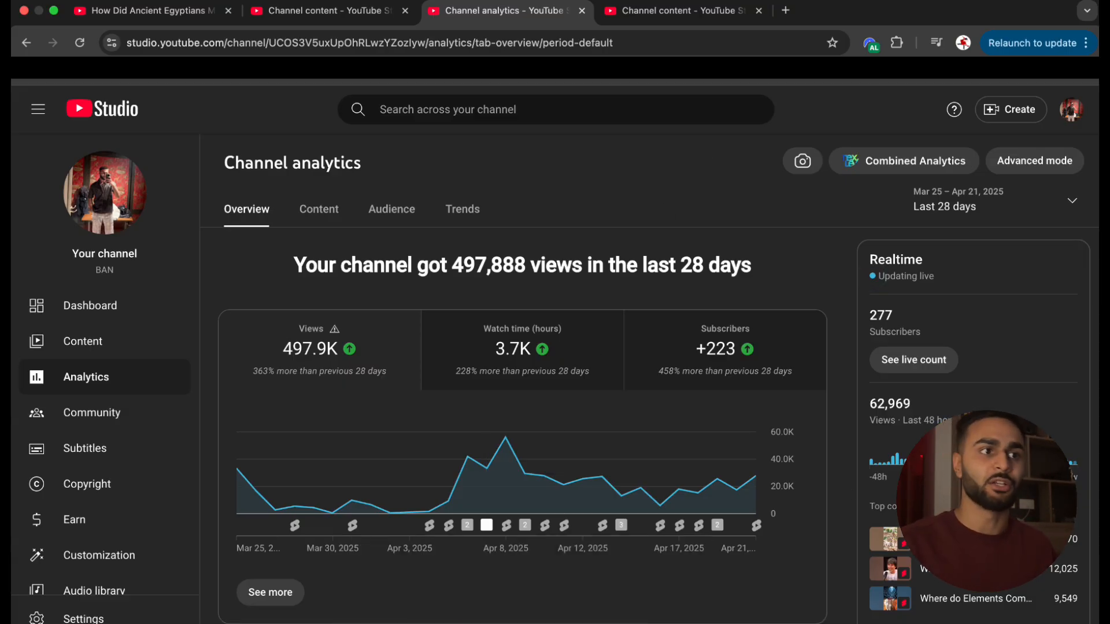
# Return to the RogCast Short on YouTube and search for "neildegrassetyson" from there.
pyautogui.click(149, 13)
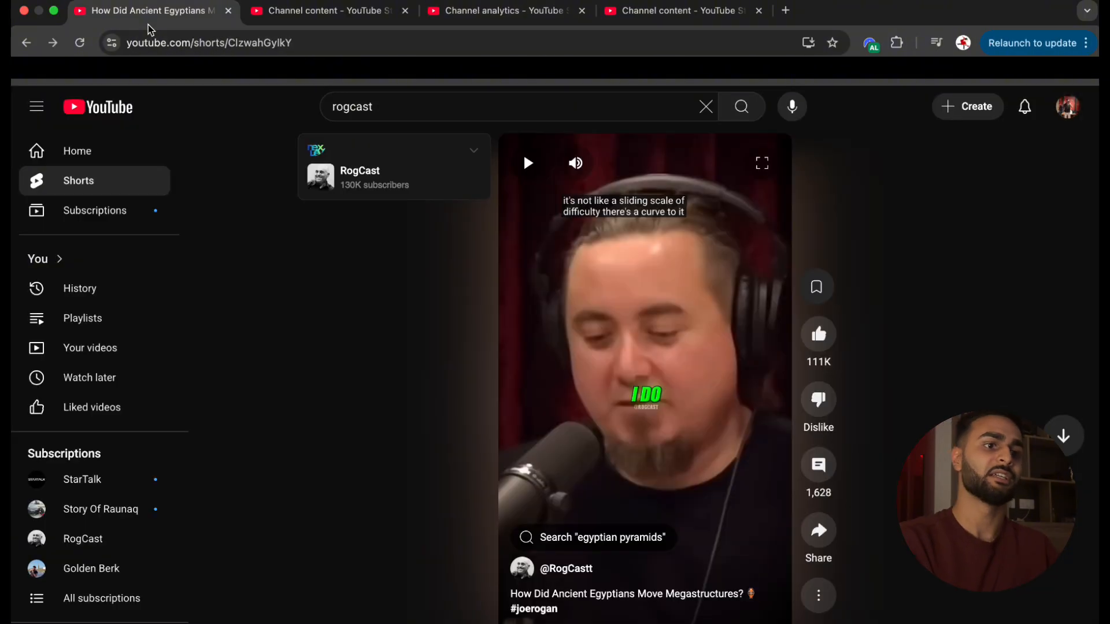
pyautogui.doubleClick(464, 102)
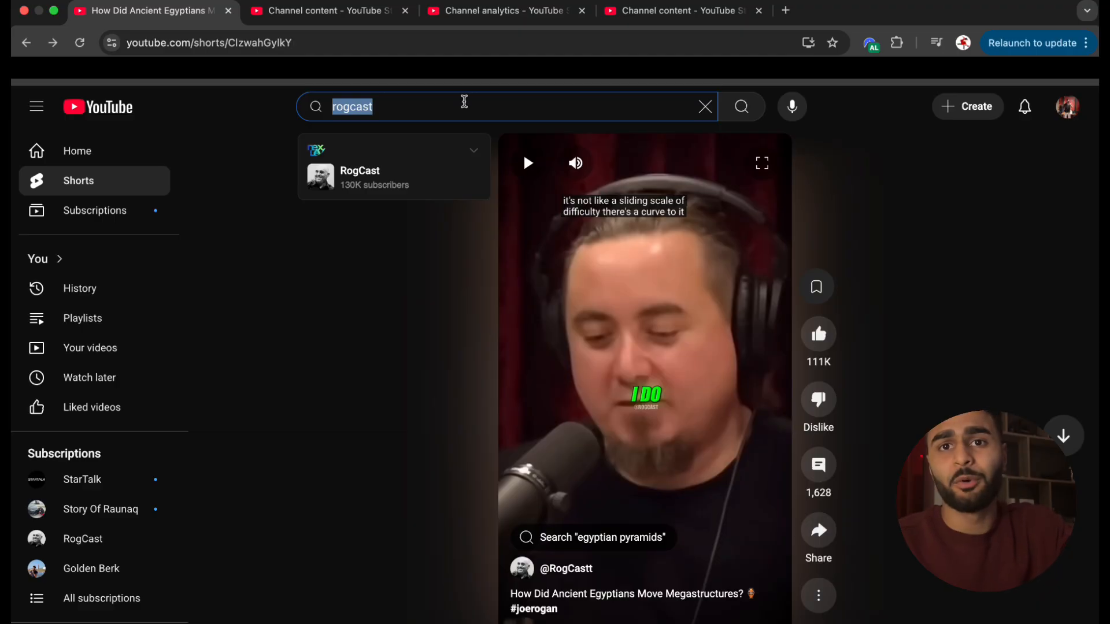
pyautogui.write('neil')
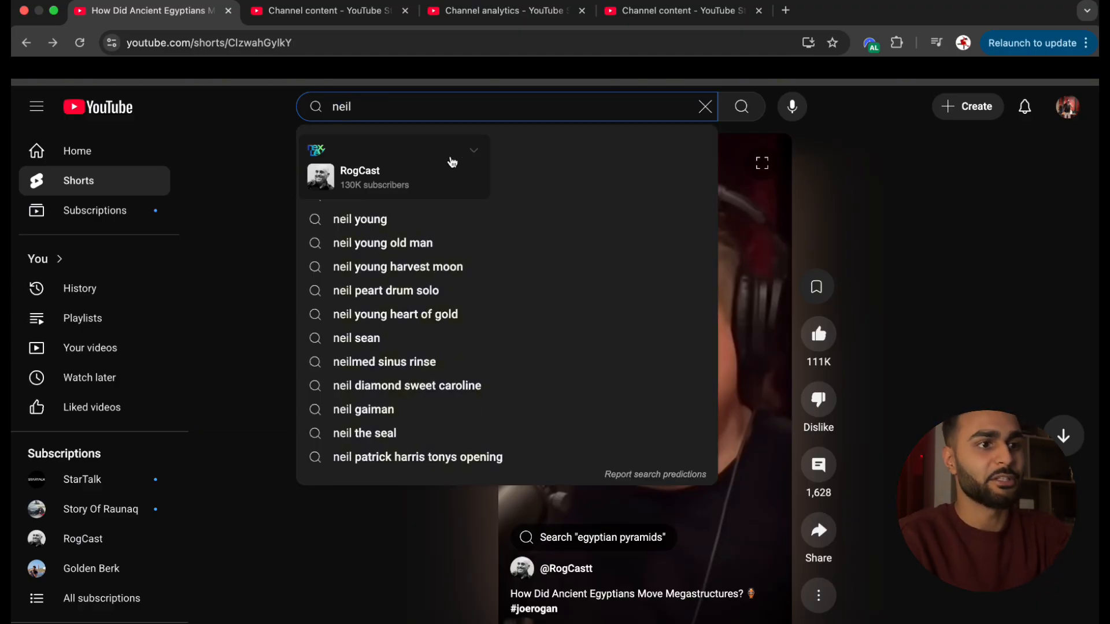
pyautogui.write('degrassew')
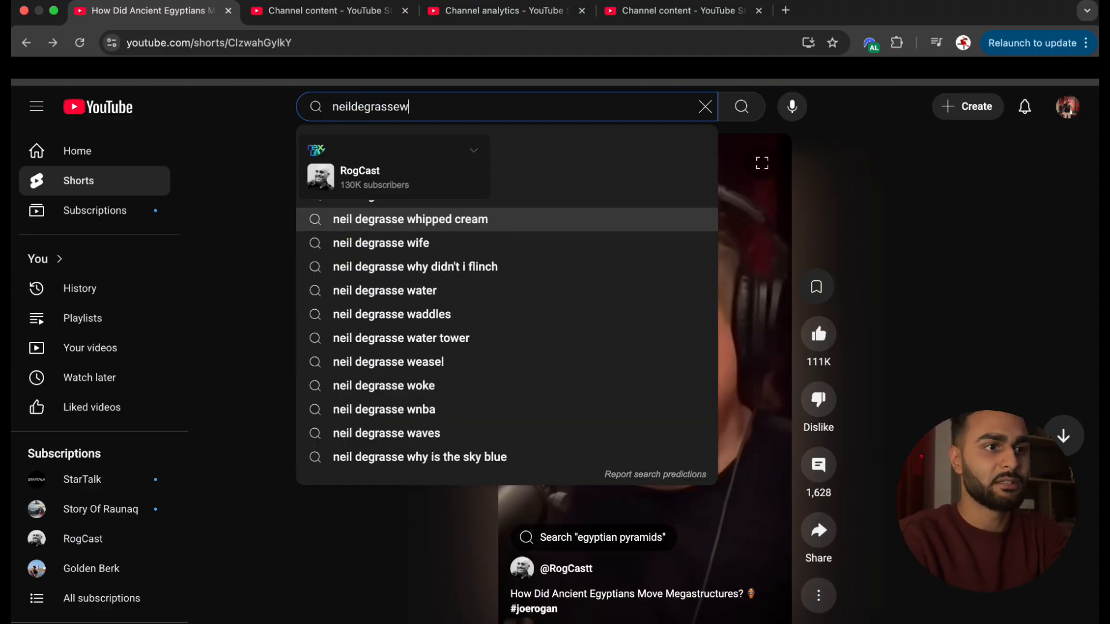
pyautogui.press('BackSpace')
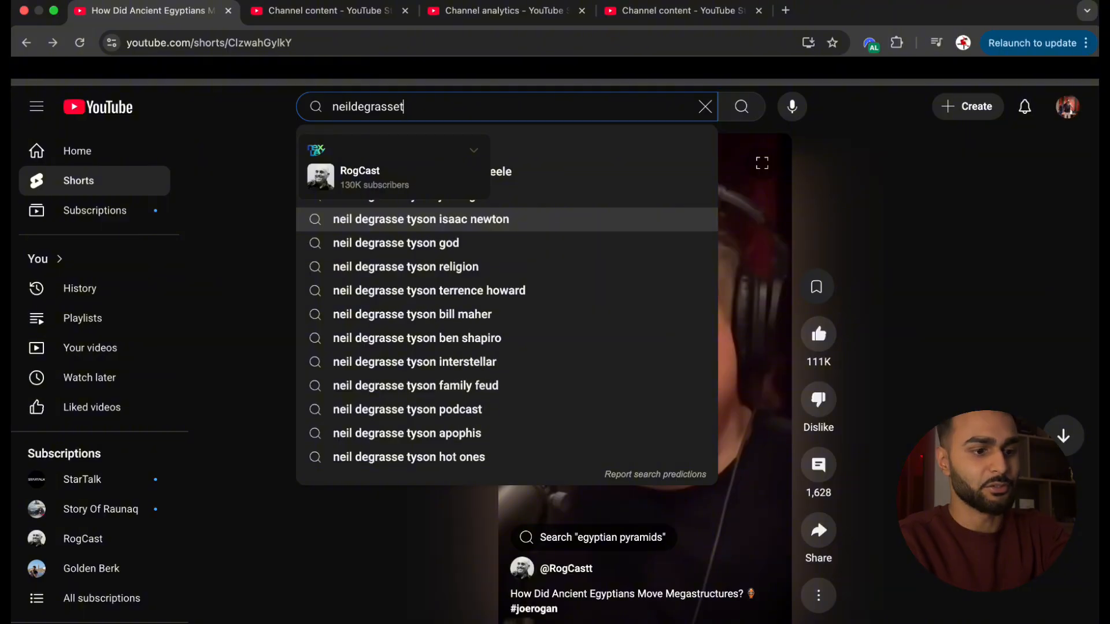
pyautogui.write('tyson')
pyautogui.press('Return')
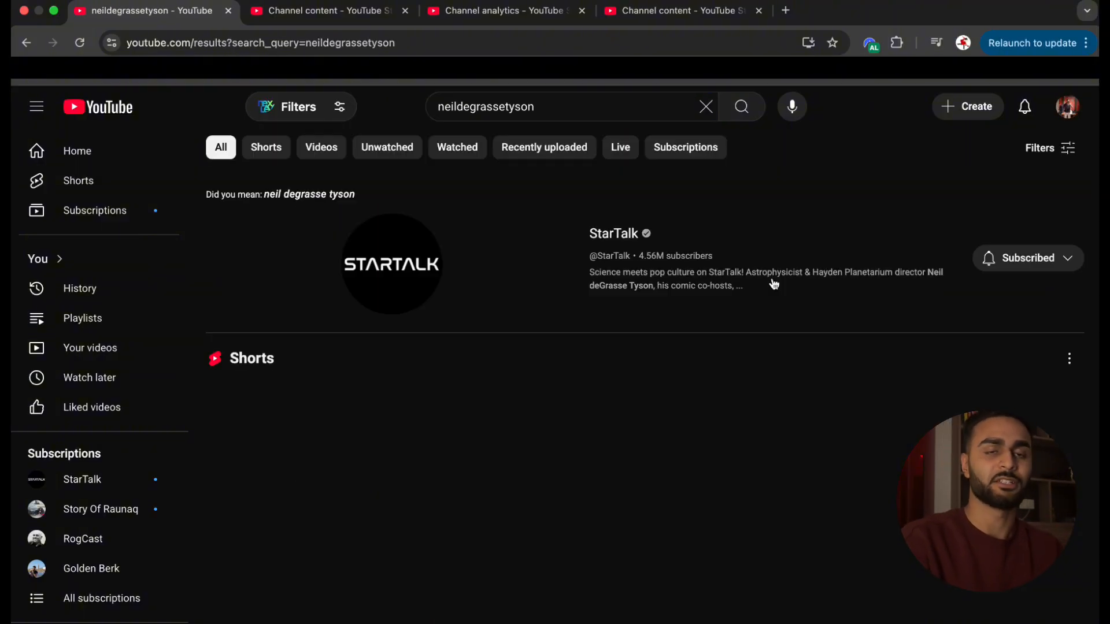
# Browse the Neil deGrasse Tyson search results, comparing the topics, captions and view counts of the listed Shorts.
pyautogui.scroll(-10, 774, 283)
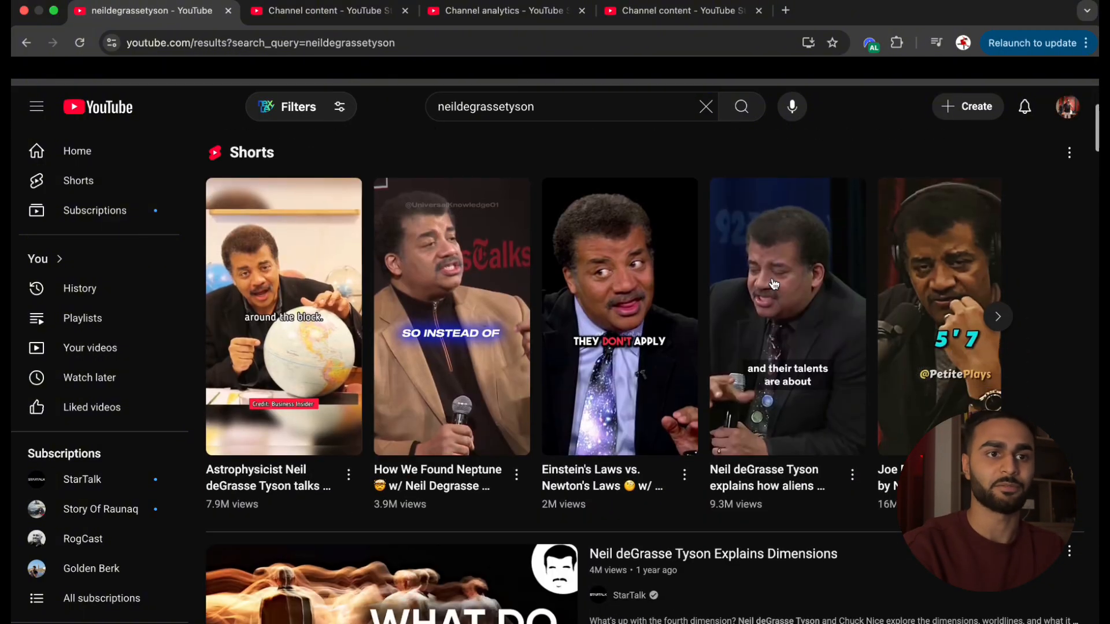
pyautogui.scroll(-8, 775, 284)
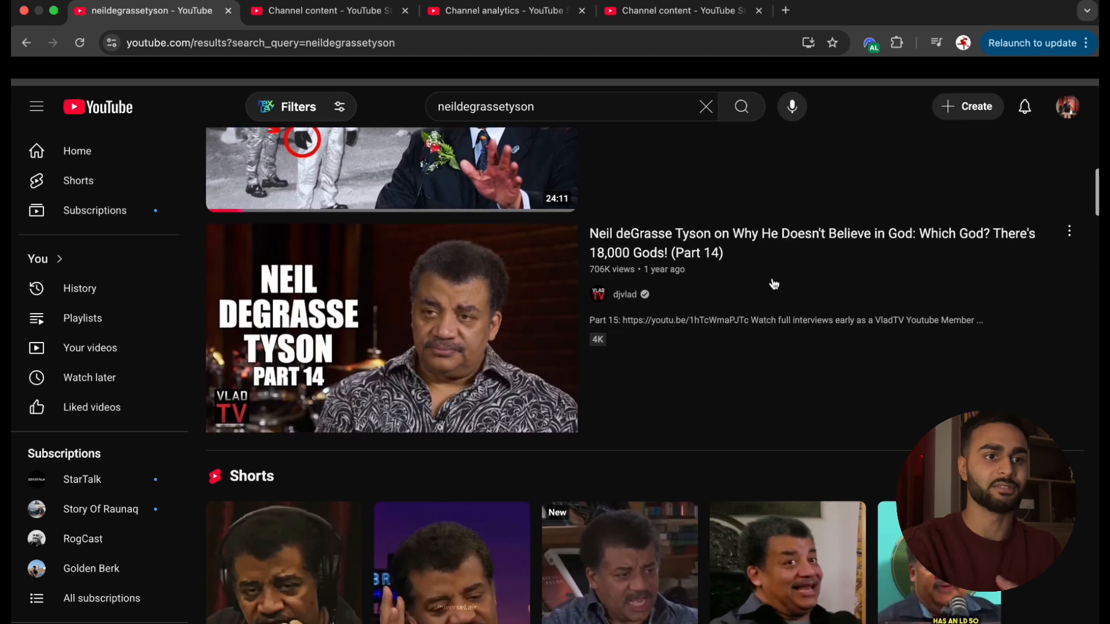
pyautogui.scroll(-3, 774, 284)
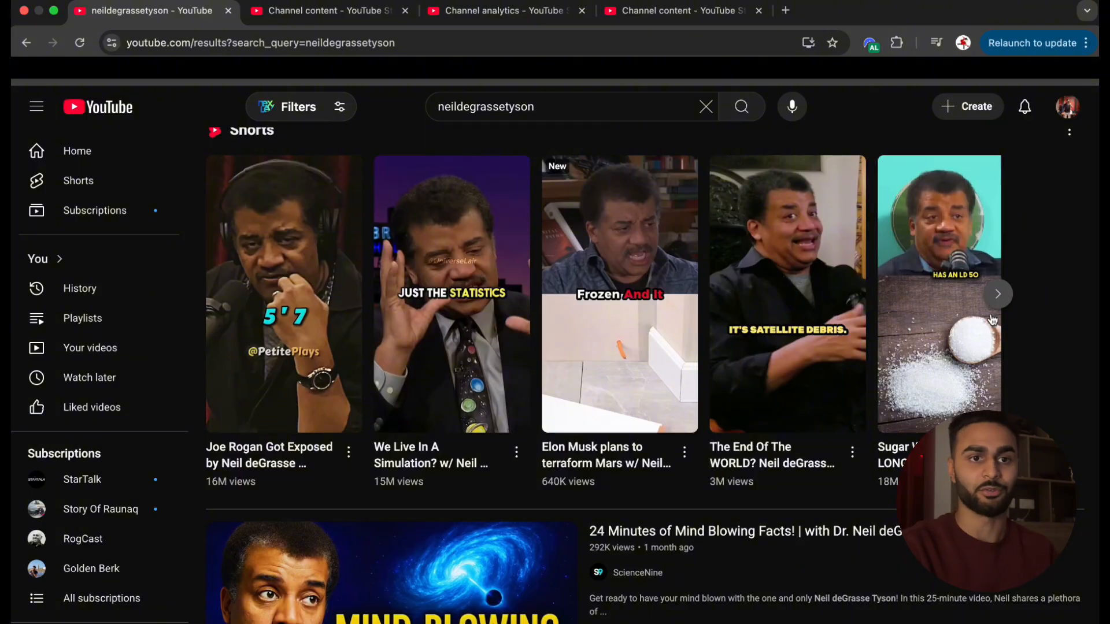
# Skim further down the Neil deGrasse Tyson results, examining the topics, ages and view counts of the Shorts and long-form videos.
pyautogui.scroll(-2, 809, 468)
pyautogui.scroll(1, 809, 468)
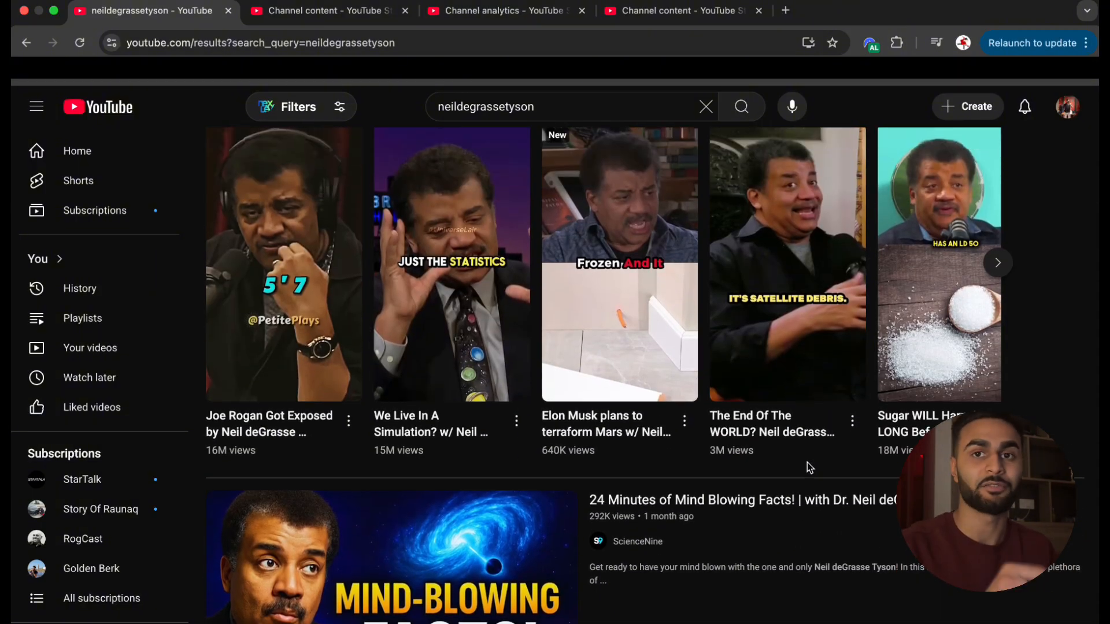
pyautogui.scroll(-5, 809, 467)
pyautogui.scroll(-5, 809, 467)
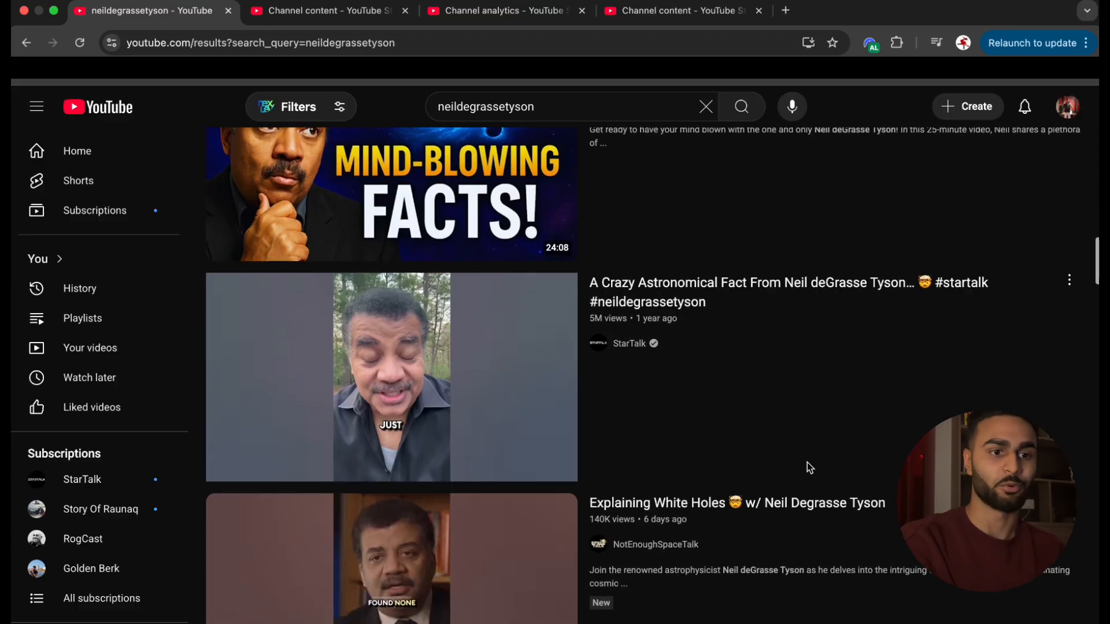
pyautogui.scroll(-2, 809, 469)
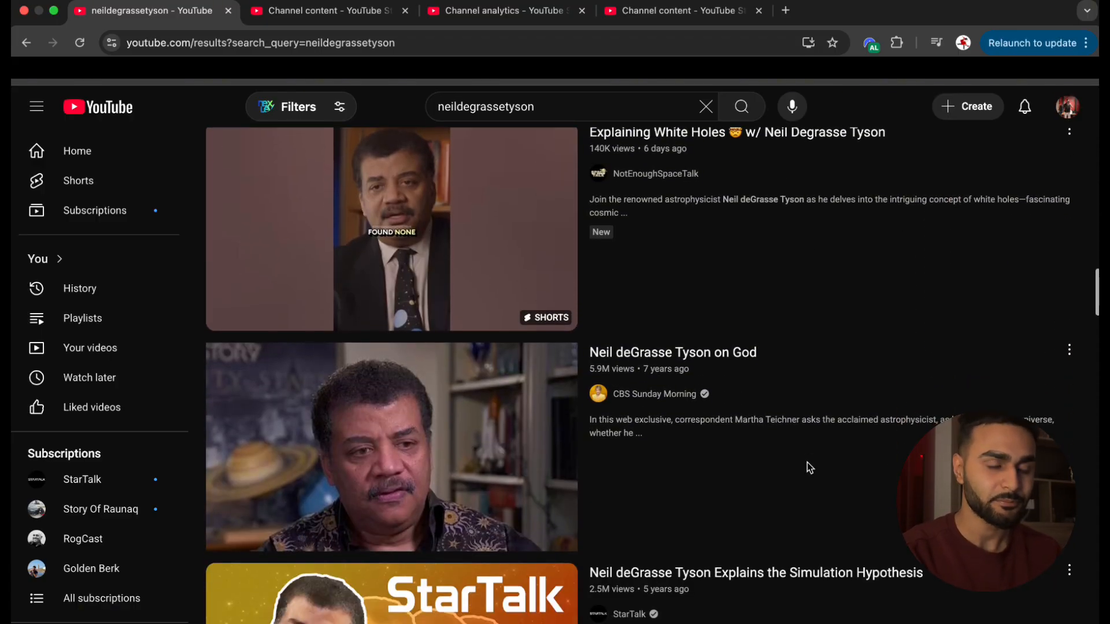
pyautogui.scroll(-2, 809, 468)
pyautogui.scroll(-3, 809, 469)
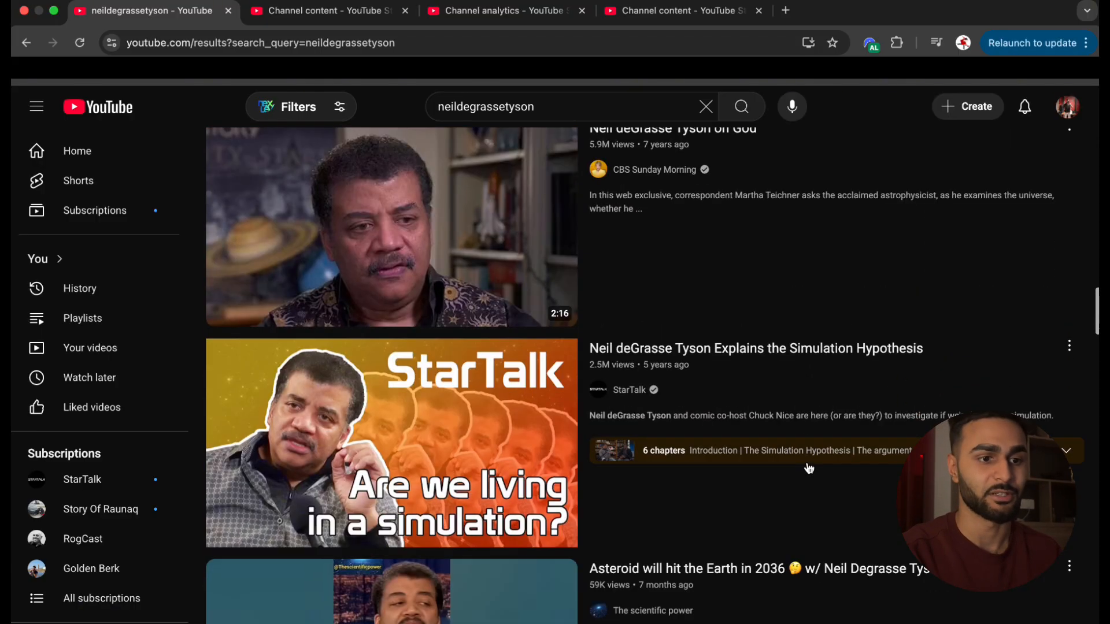
pyautogui.scroll(-3, 809, 467)
pyautogui.scroll(-2, 809, 468)
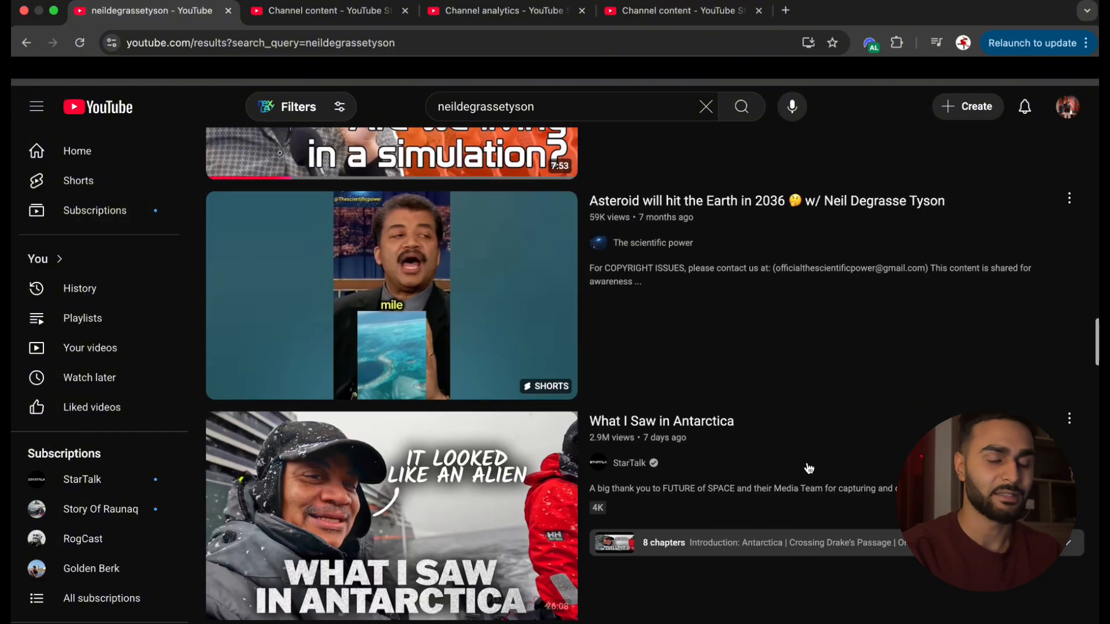
pyautogui.scroll(-2, 809, 468)
pyautogui.scroll(-1, 808, 467)
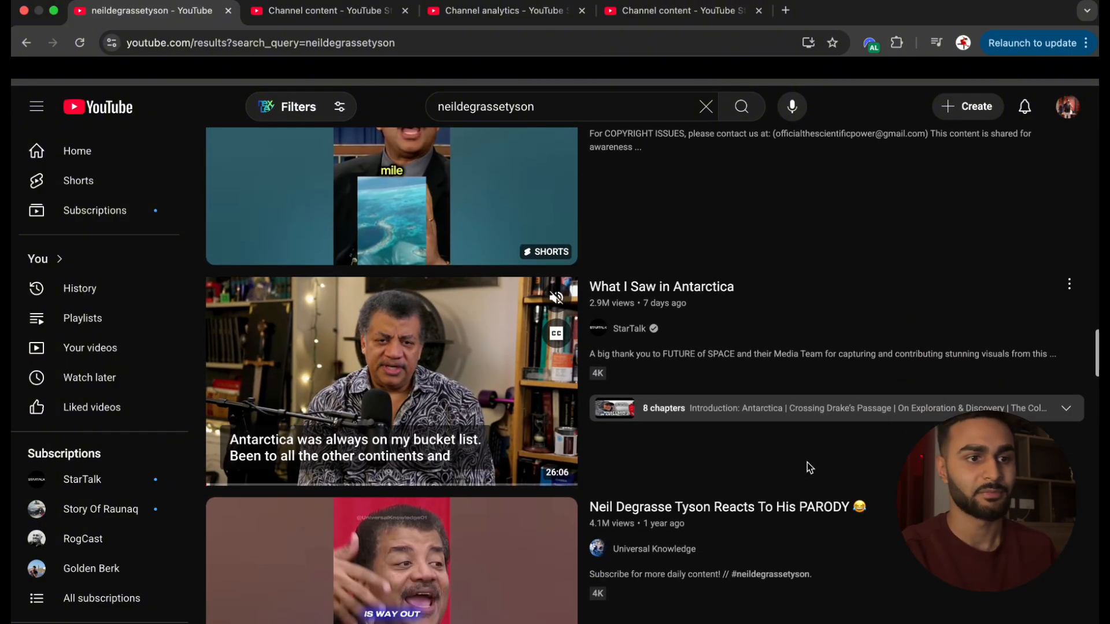
pyautogui.scroll(-7, 808, 468)
pyautogui.scroll(-5, 808, 467)
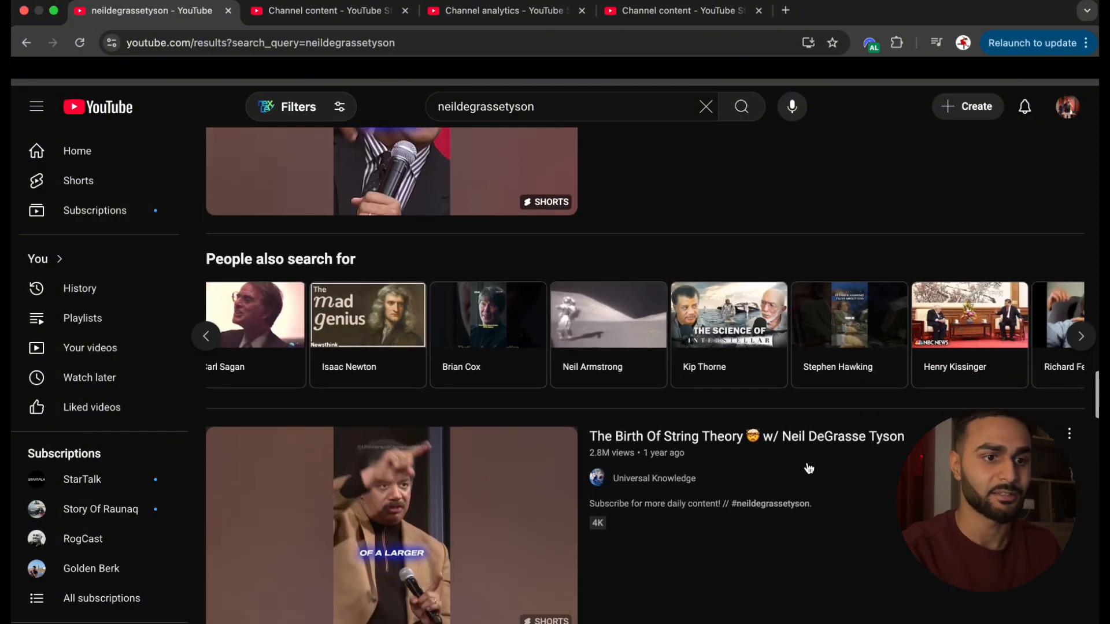
pyautogui.scroll(-20, 522, 443)
pyautogui.scroll(8, 522, 443)
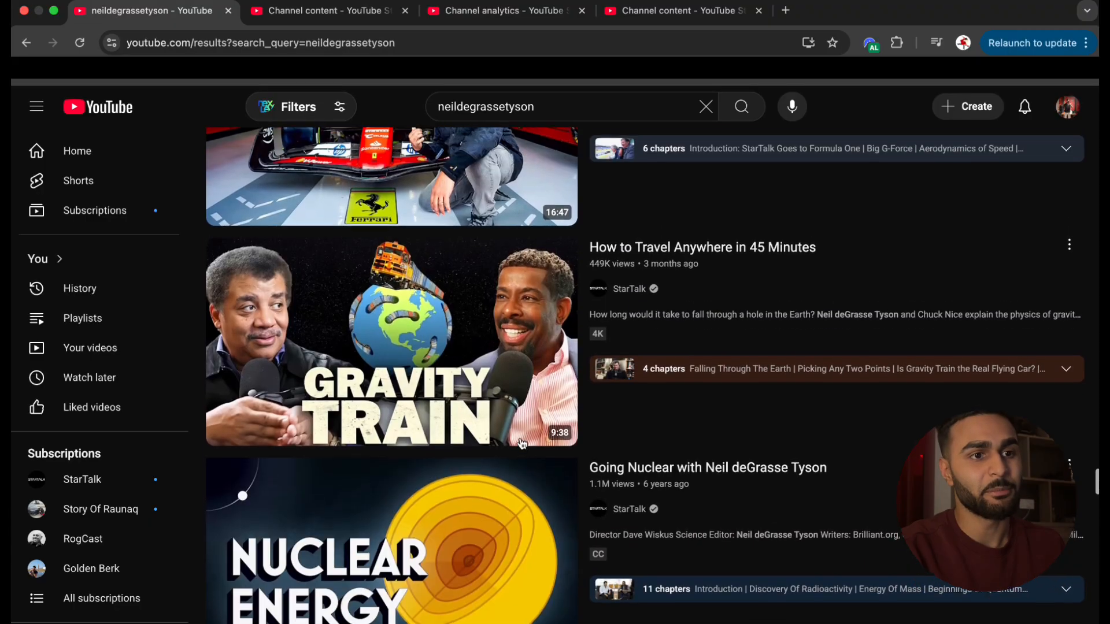
pyautogui.scroll(-2, 522, 443)
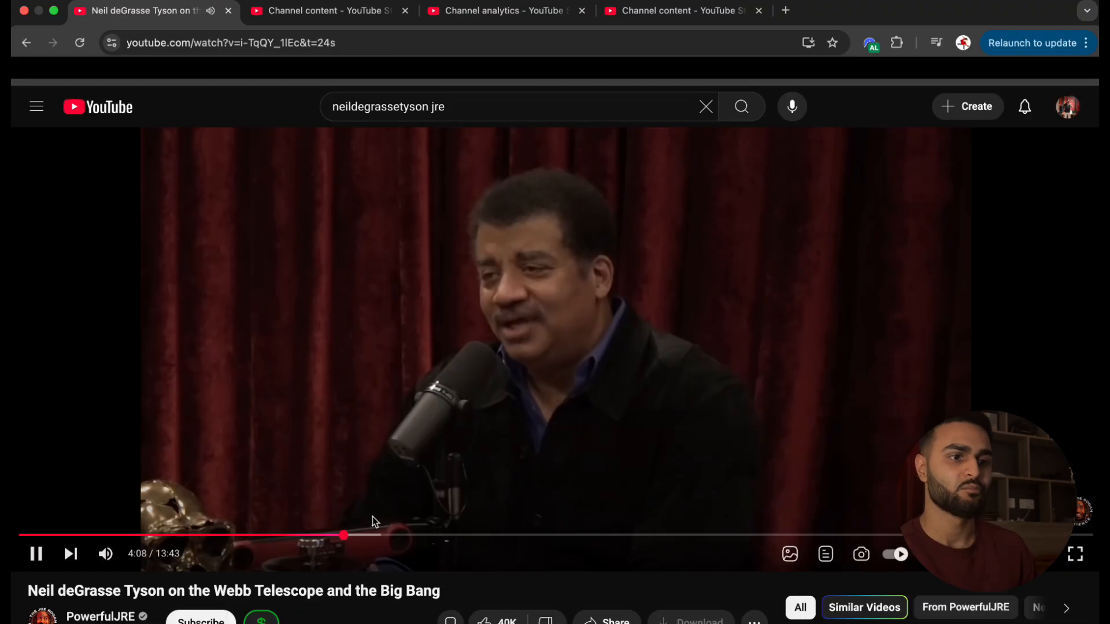
# Watch the PowerfulJRE video on the Webb Telescope and the Big Bang in short stretches, examining how the conversation is shown.
pyautogui.click(372, 517)
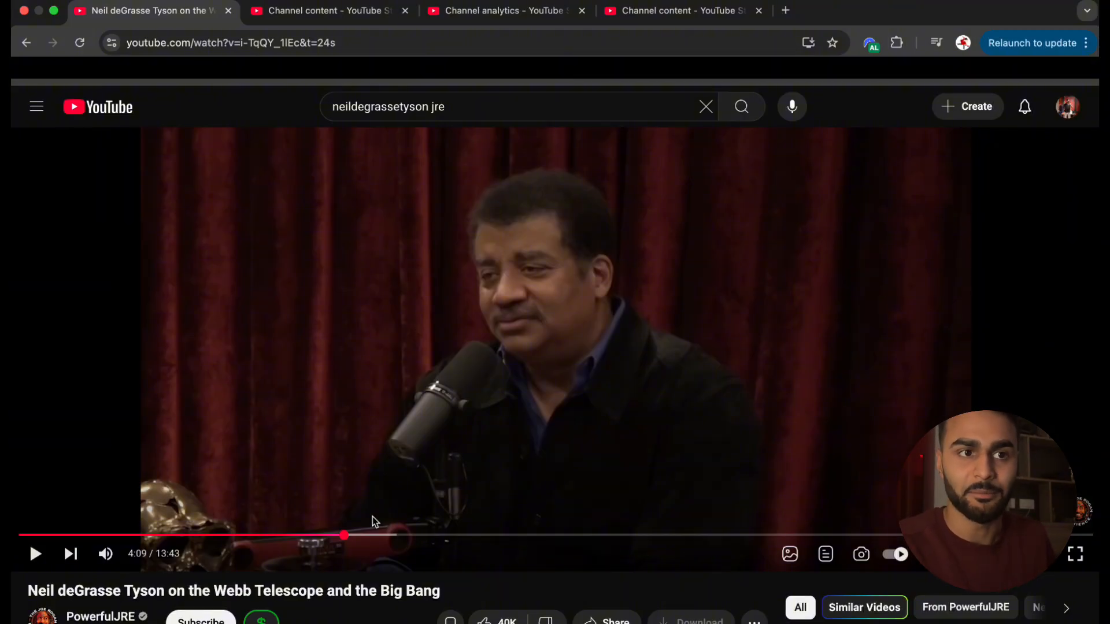
pyautogui.click(521, 496)
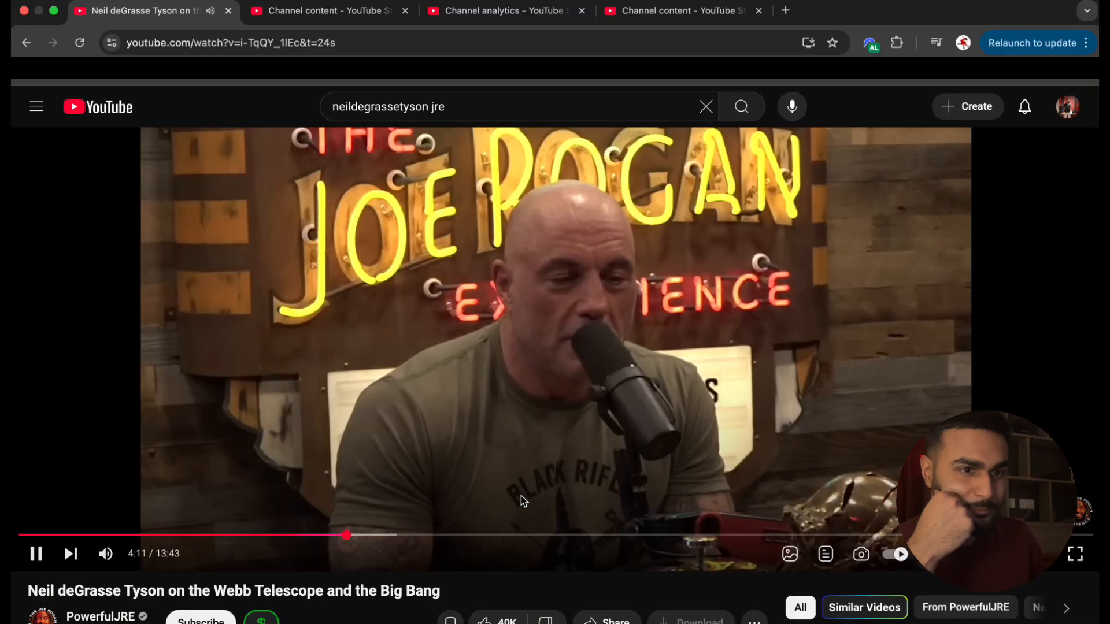
pyautogui.click(522, 495)
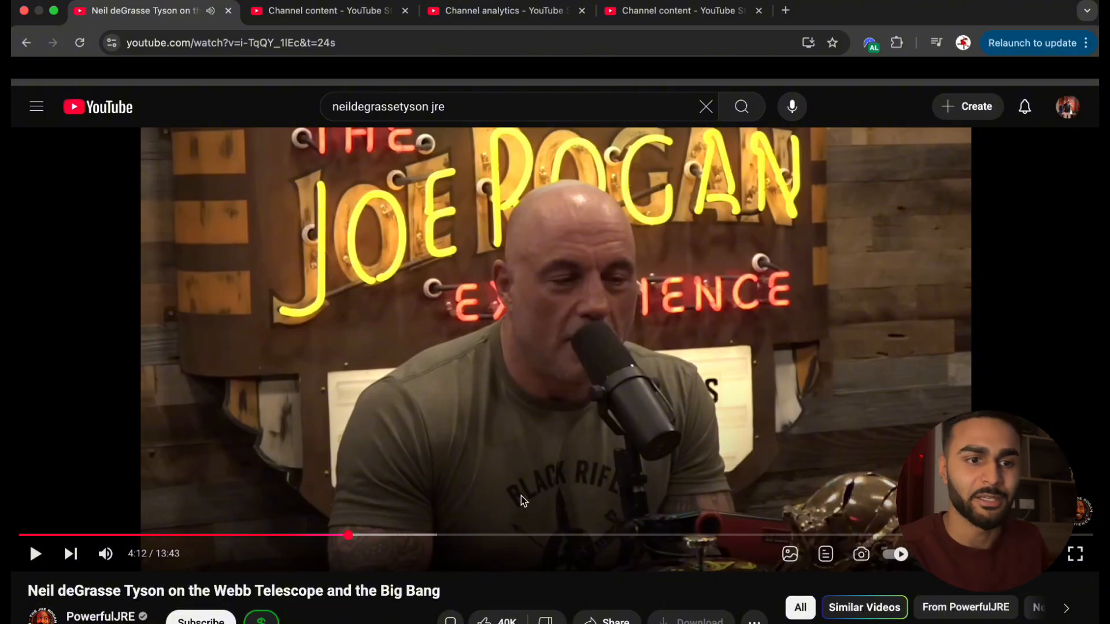
pyautogui.click(521, 495)
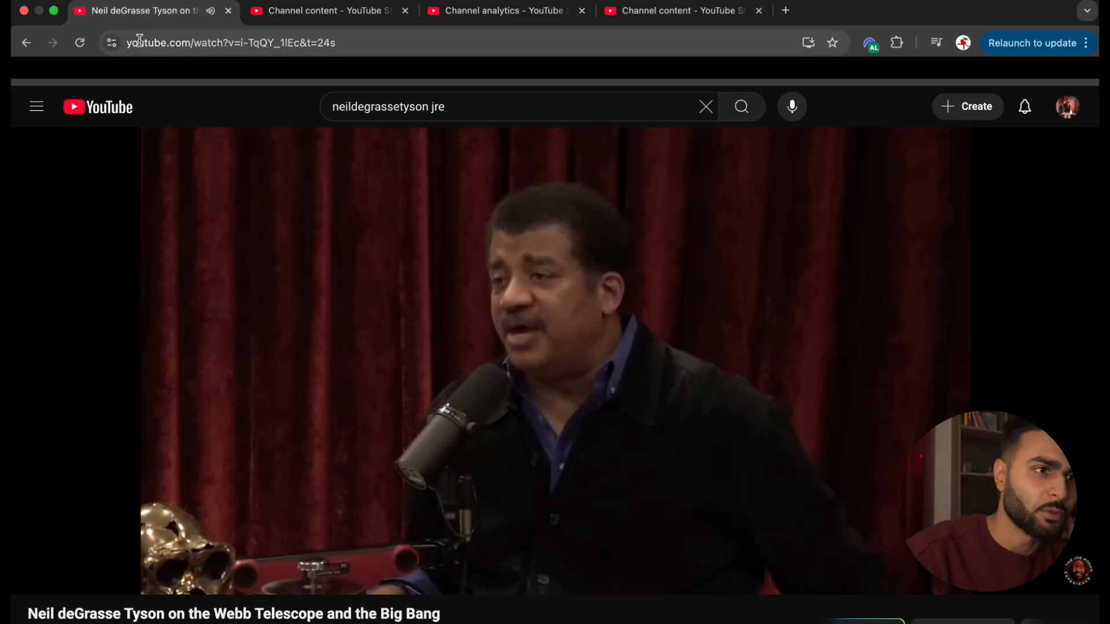
# Return to the "neildegrassetyson jre" search results and examine the listed Joe Rogan clips and suggested searches for source footage.
pyautogui.click(26, 43)
pyautogui.scroll(-4, 686, 417)
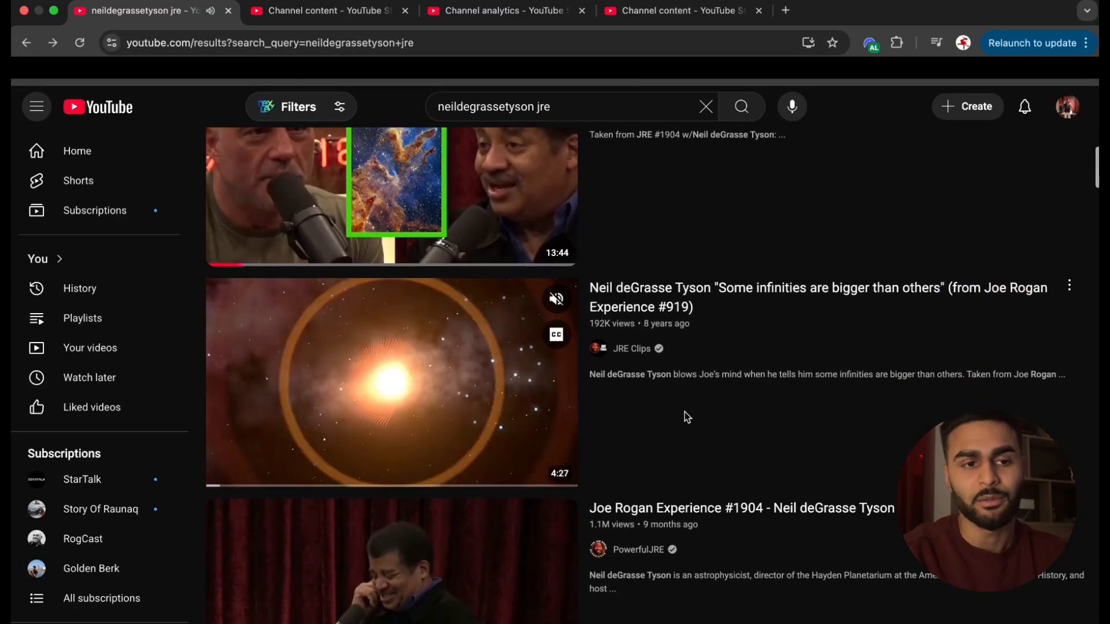
pyautogui.scroll(-5, 684, 412)
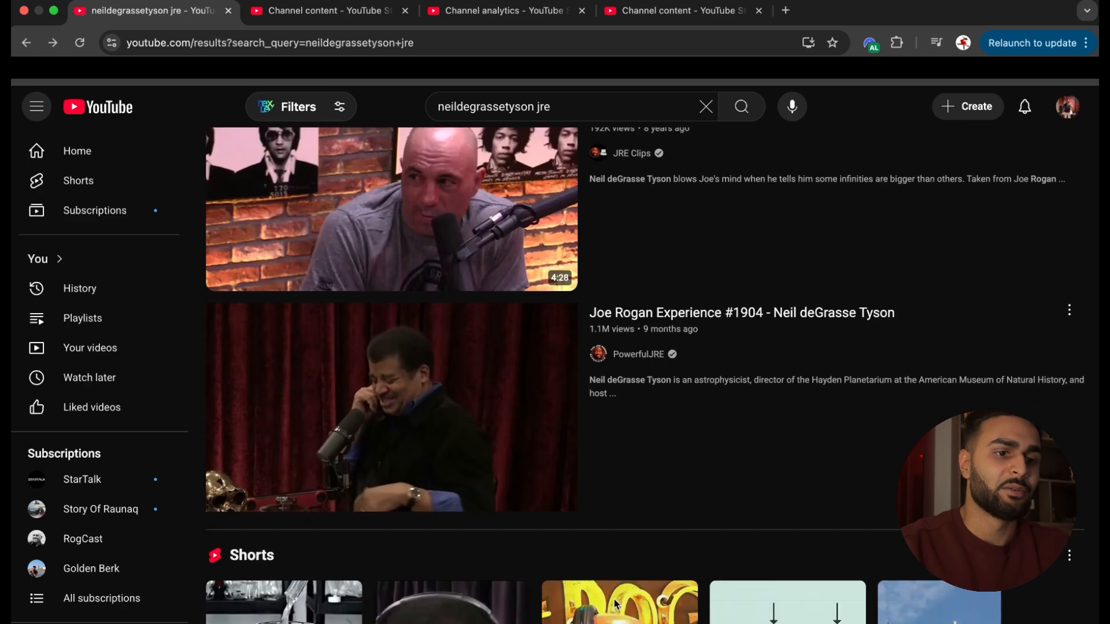
pyautogui.scroll(-10, 712, 478)
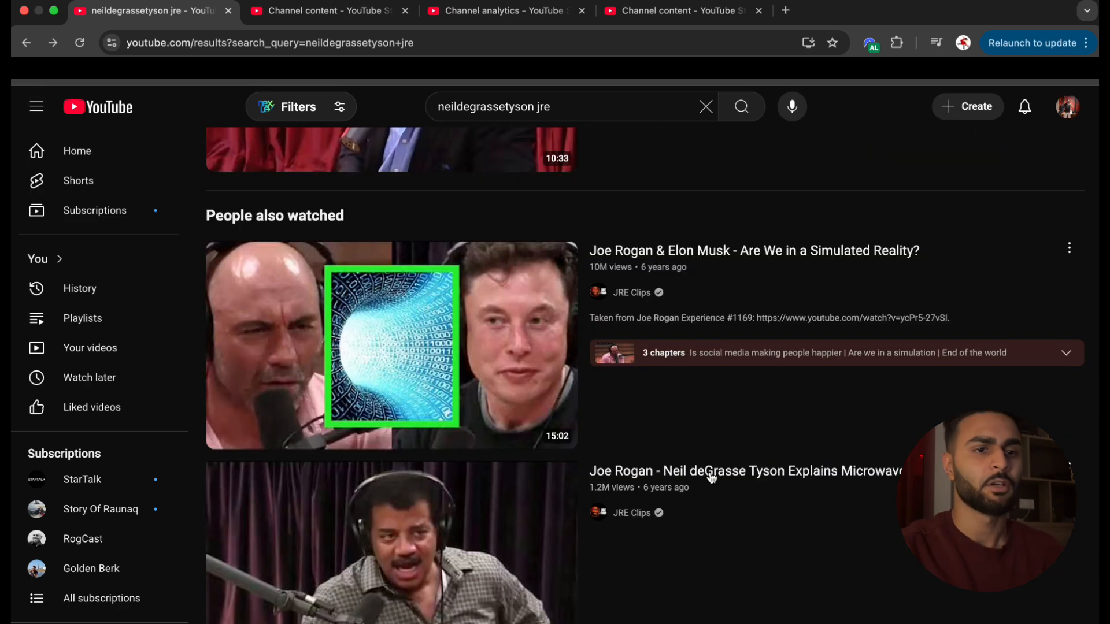
pyautogui.moveTo(711, 478)
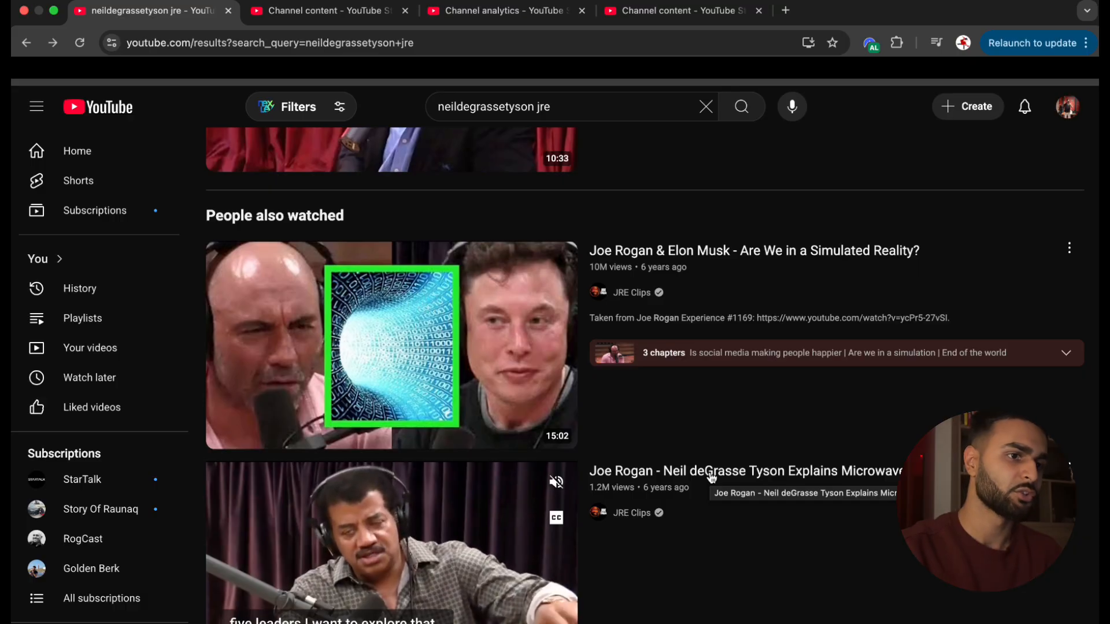
pyautogui.click(574, 109)
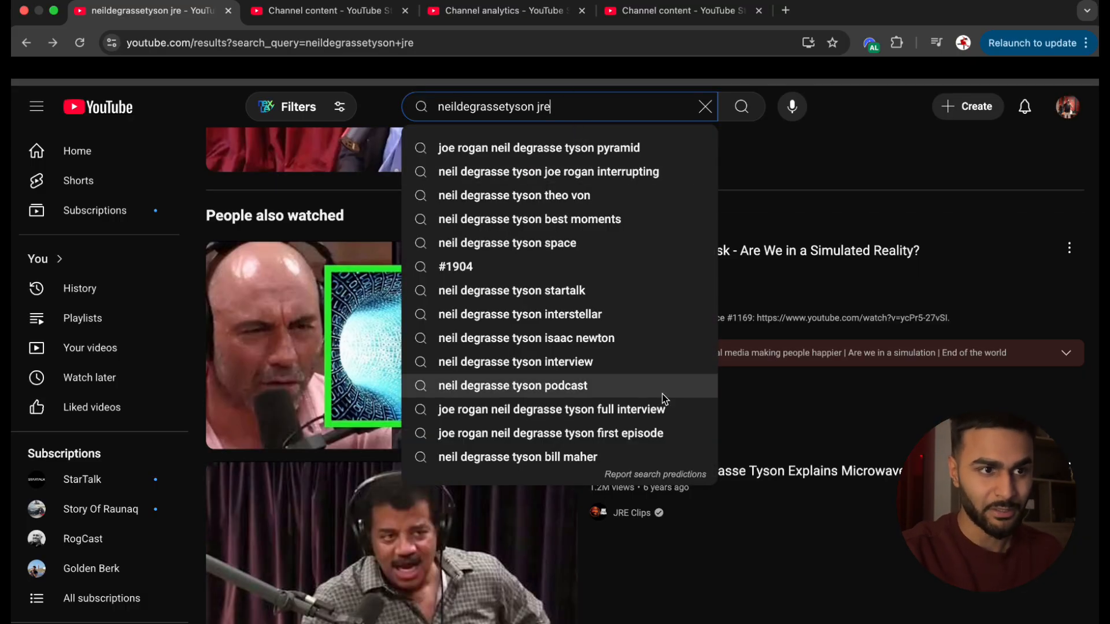
# Switch to CapCut and create a new project.
pyautogui.hotkey('ctrl', 'Up')
pyautogui.click(802, 414)
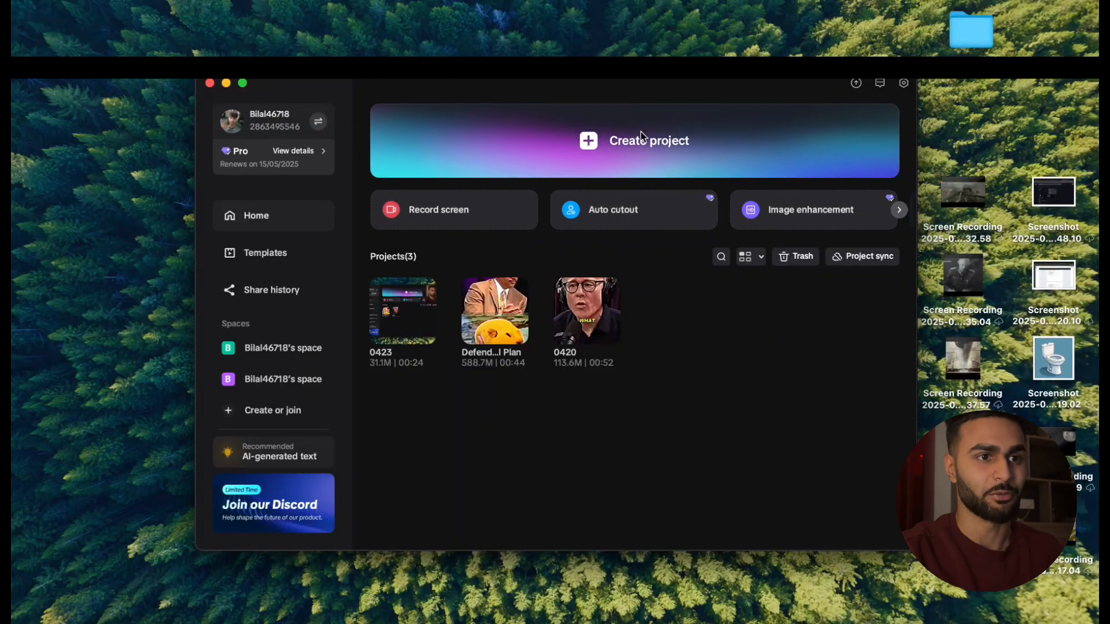
pyautogui.click(626, 146)
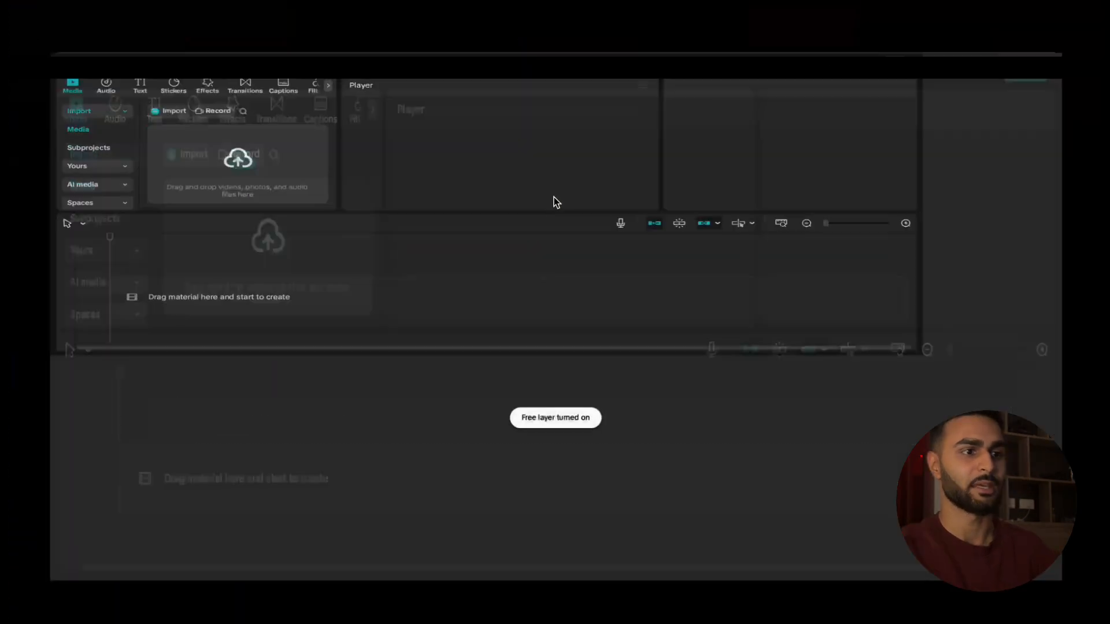
# Import youtube_fKzUfmxpC6Q_1920x1080_h264.mp4 from the Downloads folder and place it at the start of the timeline.
pyautogui.click(168, 111)
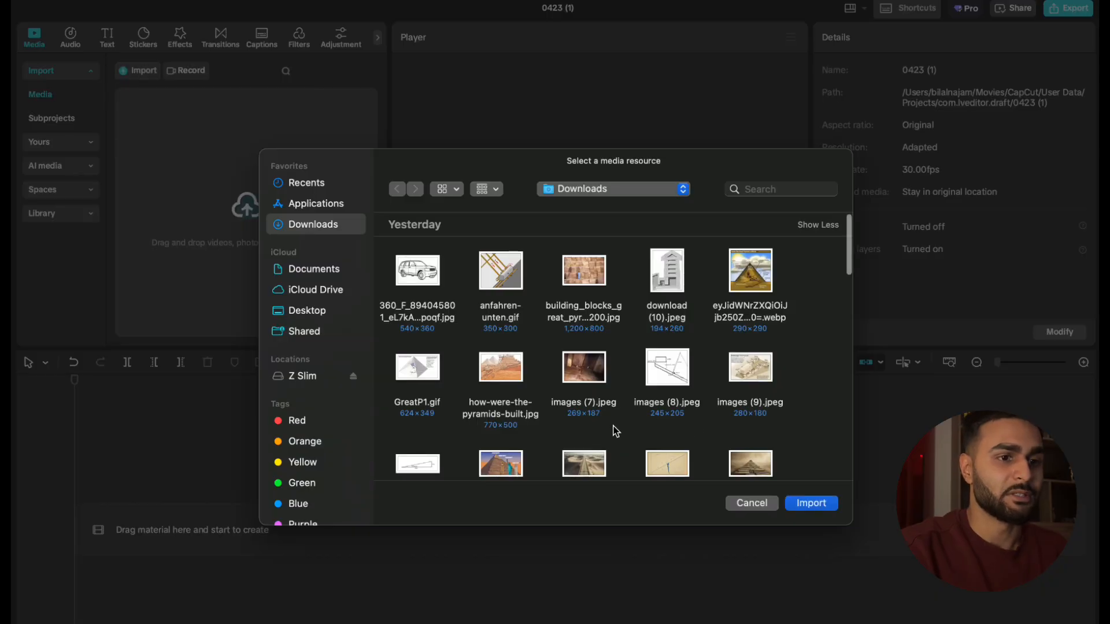
pyautogui.scroll(-15, 615, 431)
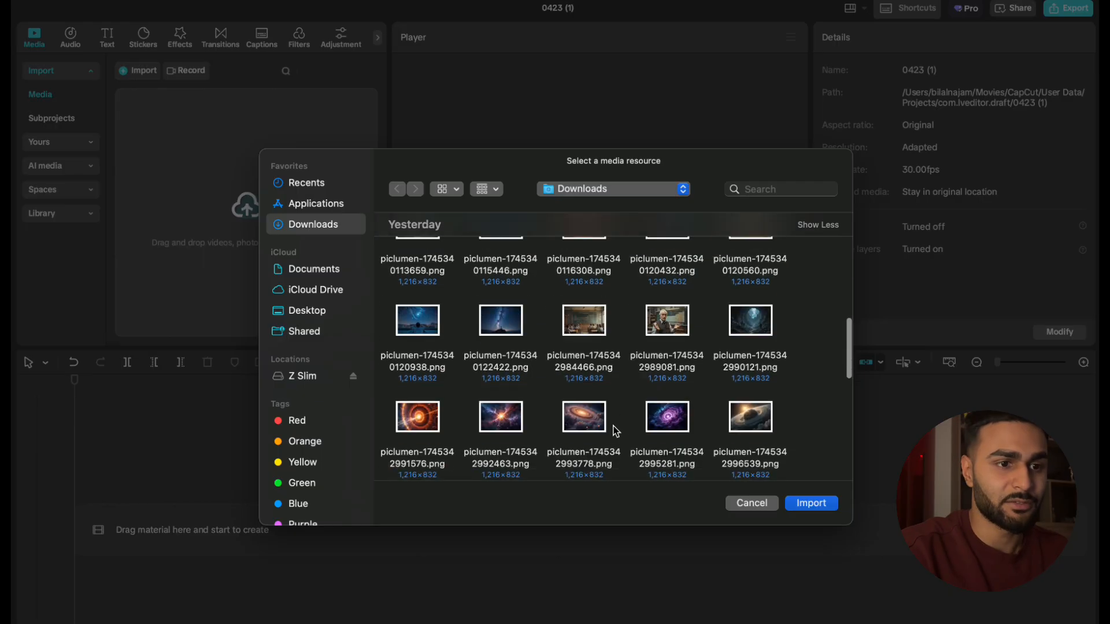
pyautogui.scroll(-5, 615, 431)
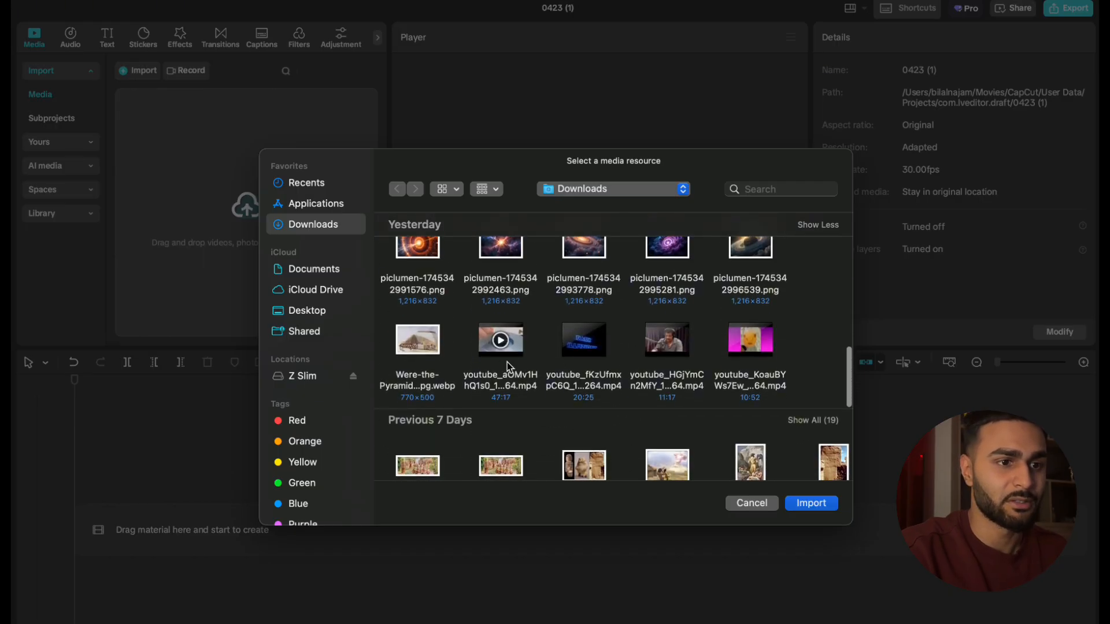
pyautogui.doubleClick(596, 363)
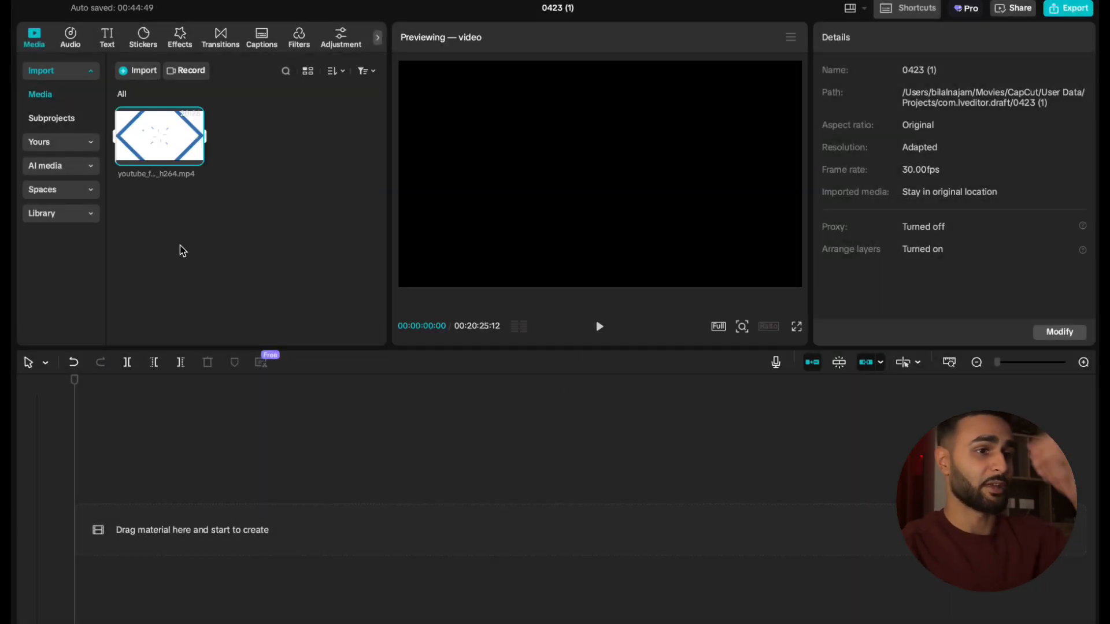
pyautogui.moveTo(160, 153); pyautogui.dragTo(163, 465)
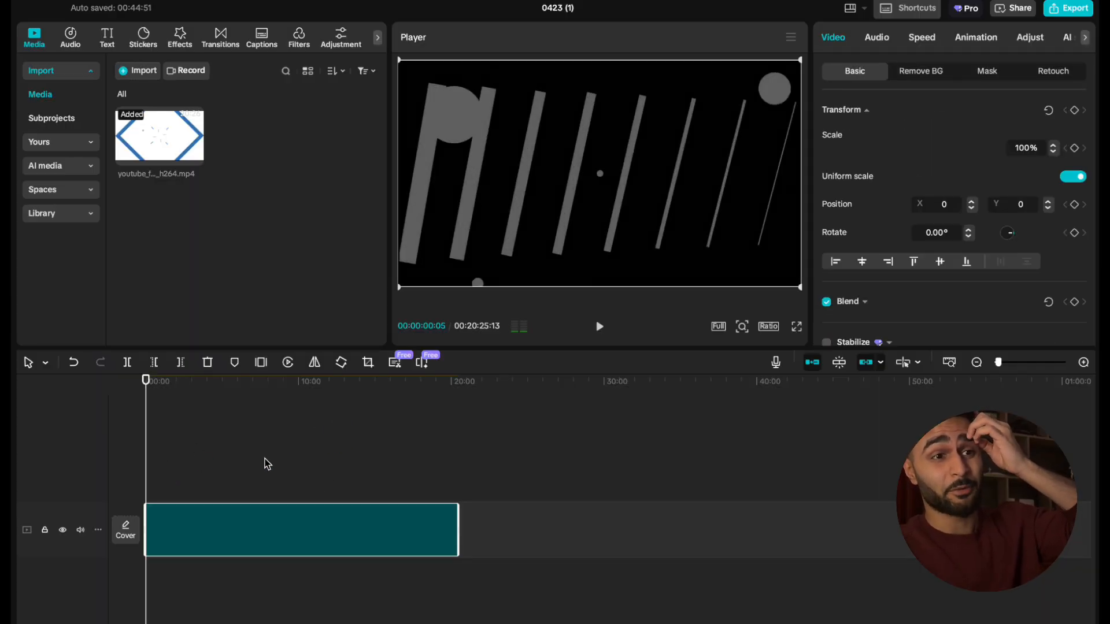
# Preview the opening seconds of the imported video in short stretches and lower the system volume.
pyautogui.press('space')
pyautogui.press('space')
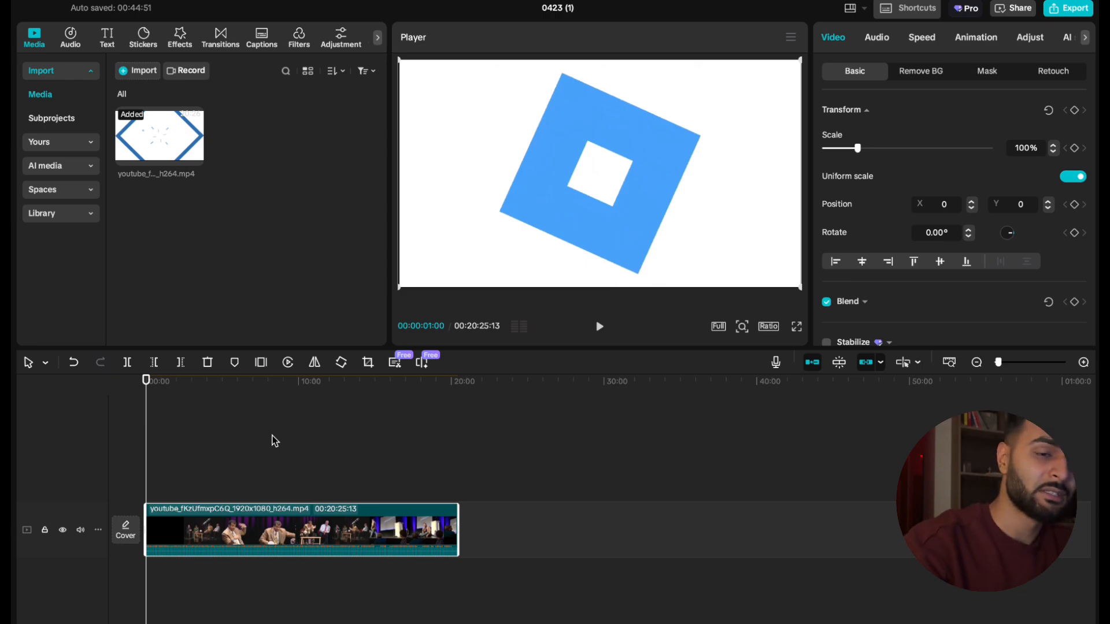
pyautogui.press('space')
pyautogui.press('space')
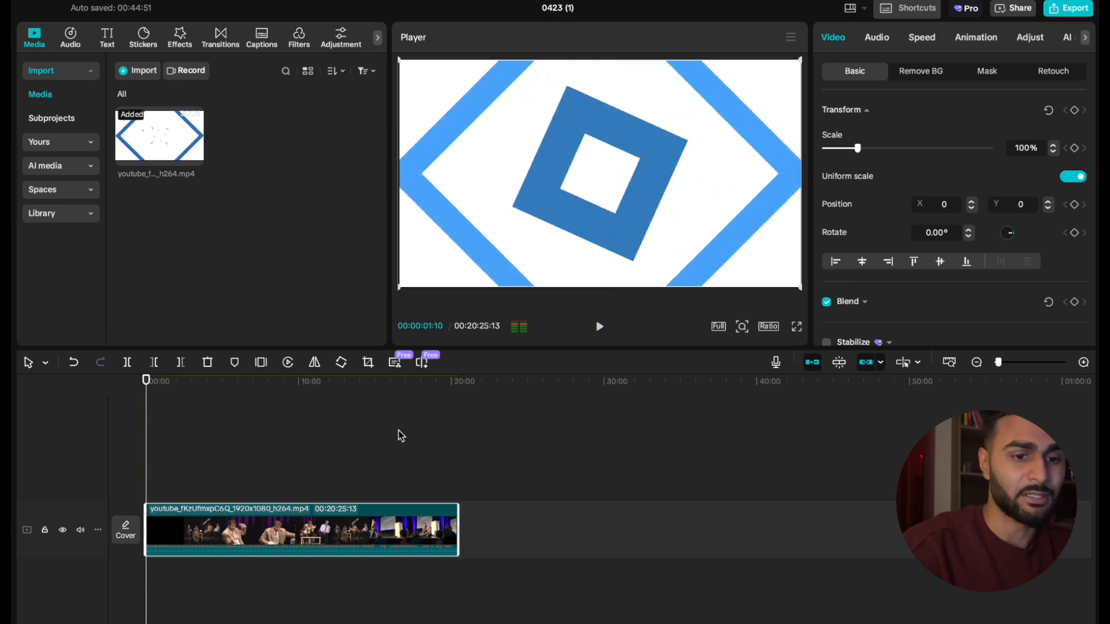
pyautogui.press('XF86AudioLowerVolume')
pyautogui.press('XF86AudioLowerVolume')
pyautogui.press('XF86AudioLowerVolume')
pyautogui.press('space')
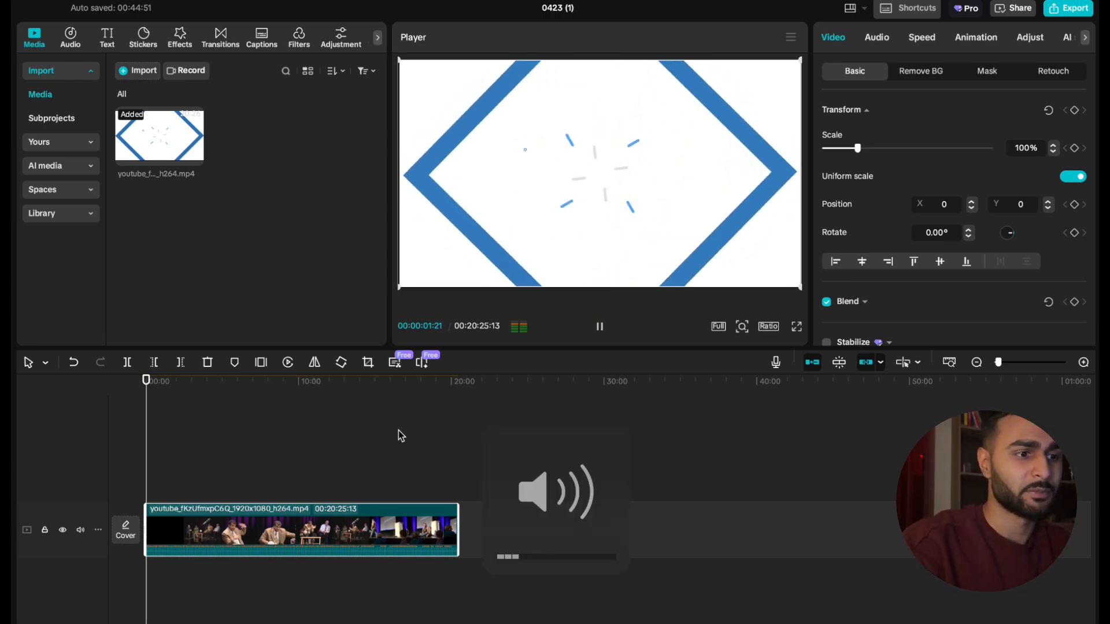
# Skip ahead into the panel talk and play it from about 3:53 with the system volume raised.
pyautogui.click(172, 465)
pyautogui.moveTo(172, 465); pyautogui.dragTo(231, 458)
pyautogui.scroll(2, 233, 458)
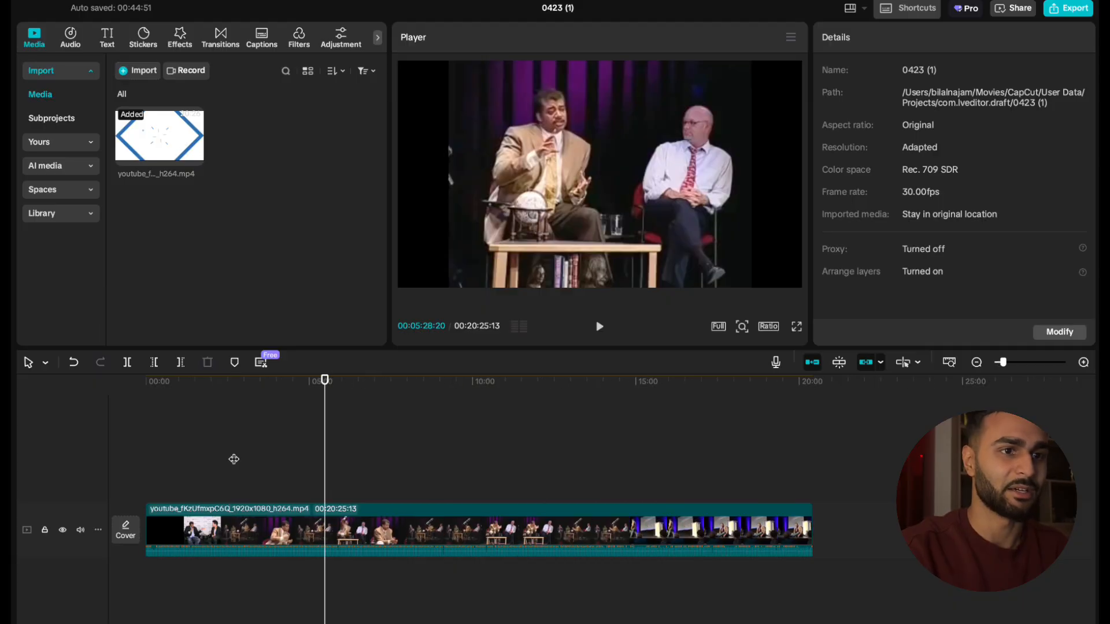
pyautogui.click(249, 440)
pyautogui.press('space')
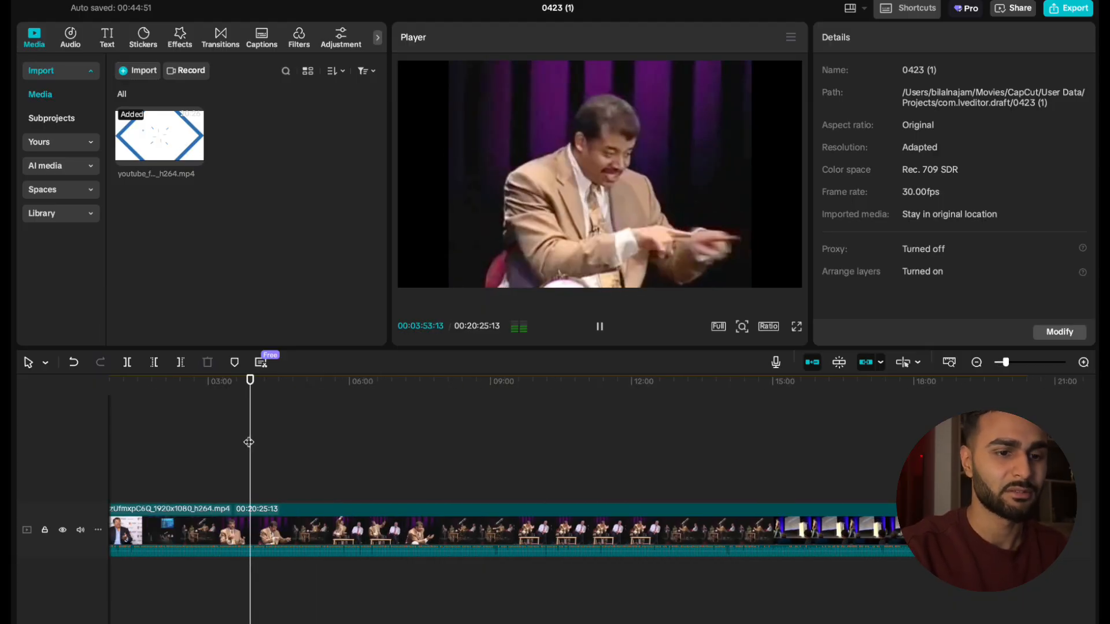
pyautogui.press('XF86AudioRaiseVolume')
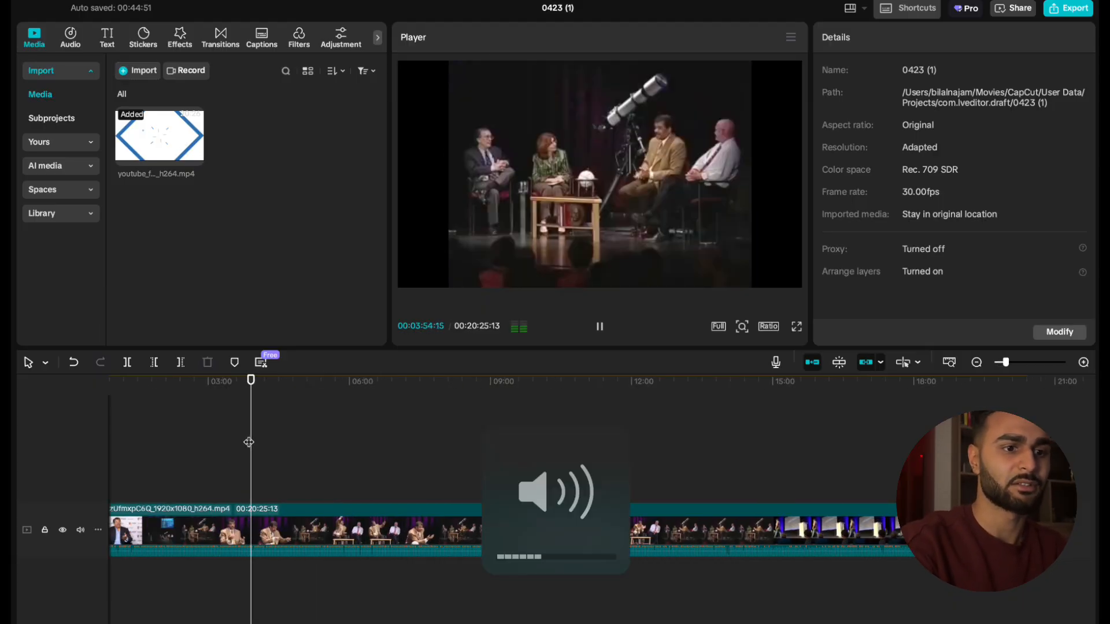
# Play the talk from about 2:30 to find the clip's starting point and delete all footage before about 2:40.
pyautogui.click(179, 475)
pyautogui.hscroll(-3, 179, 475)
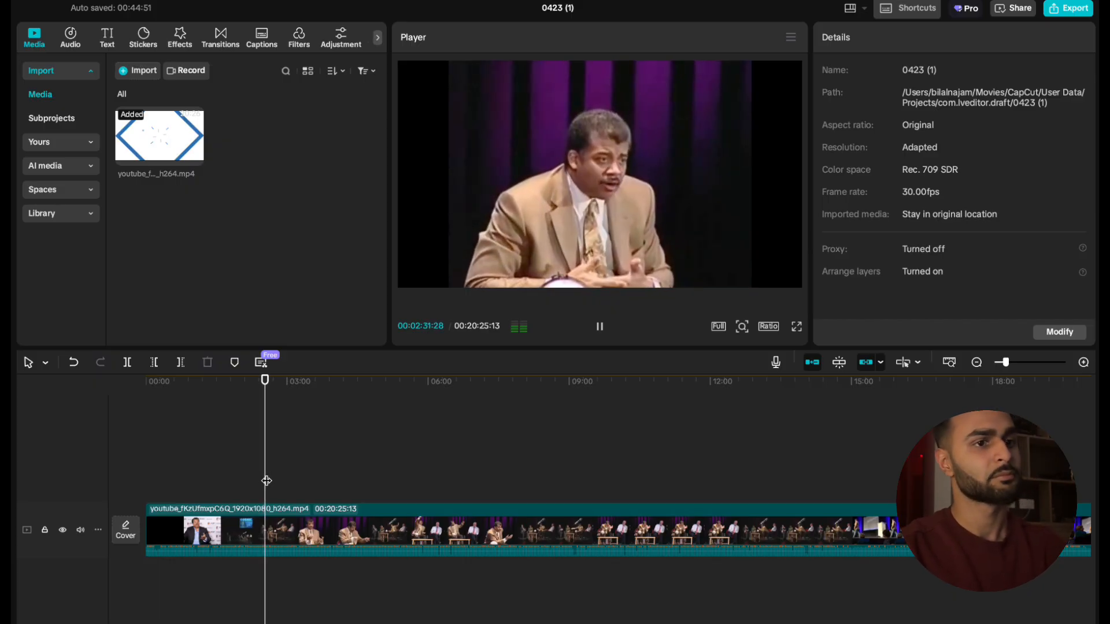
pyautogui.hscroll(2, 275, 464)
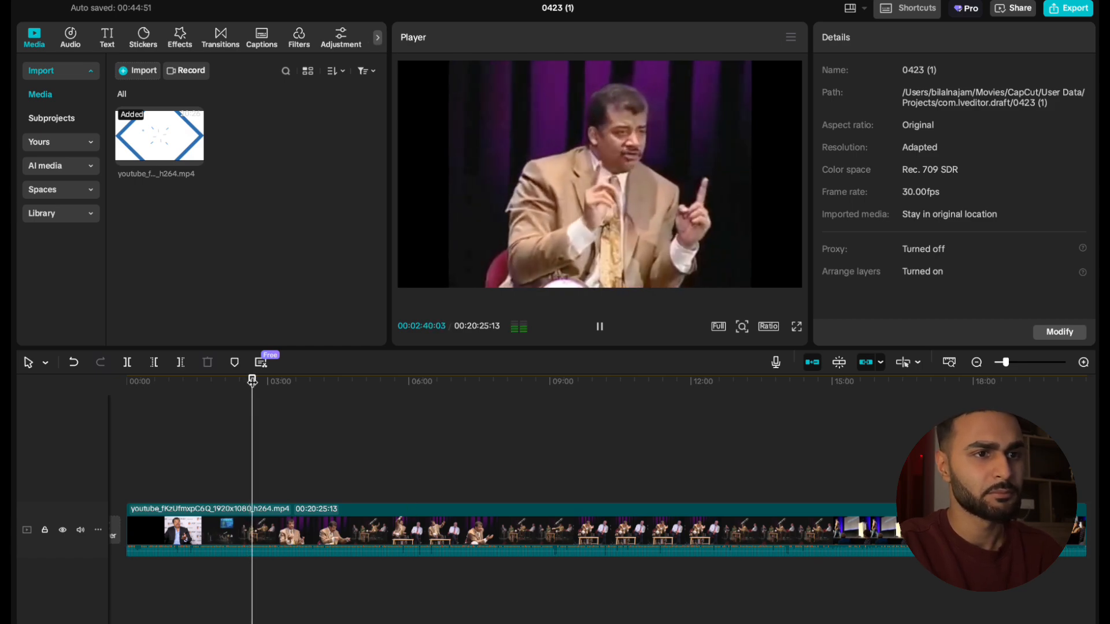
pyautogui.click(155, 365)
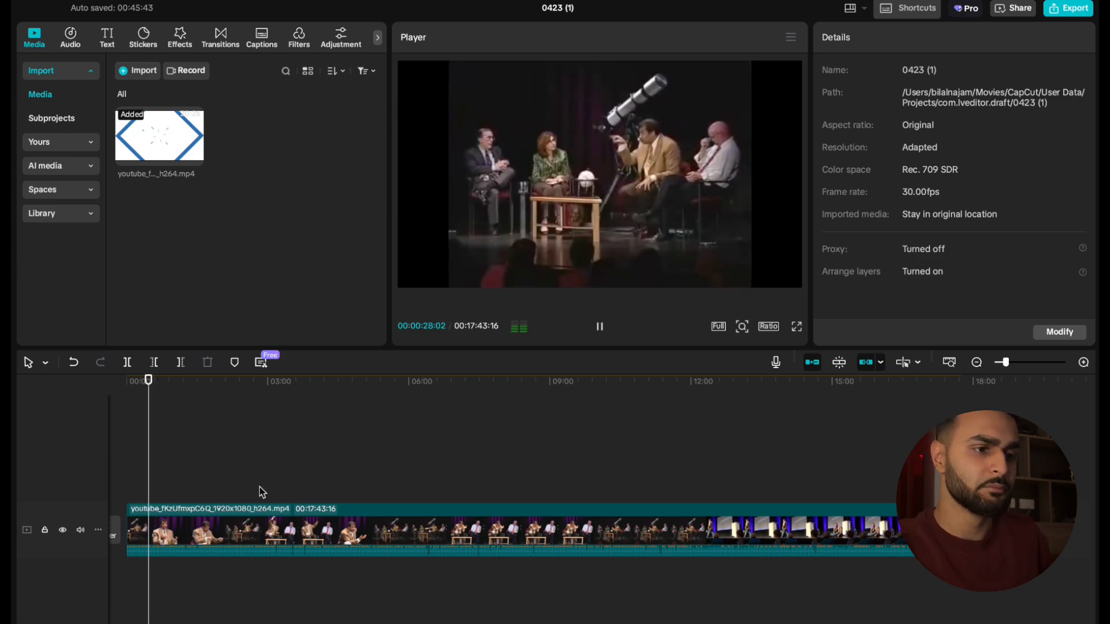
pyautogui.scroll(3, 272, 512)
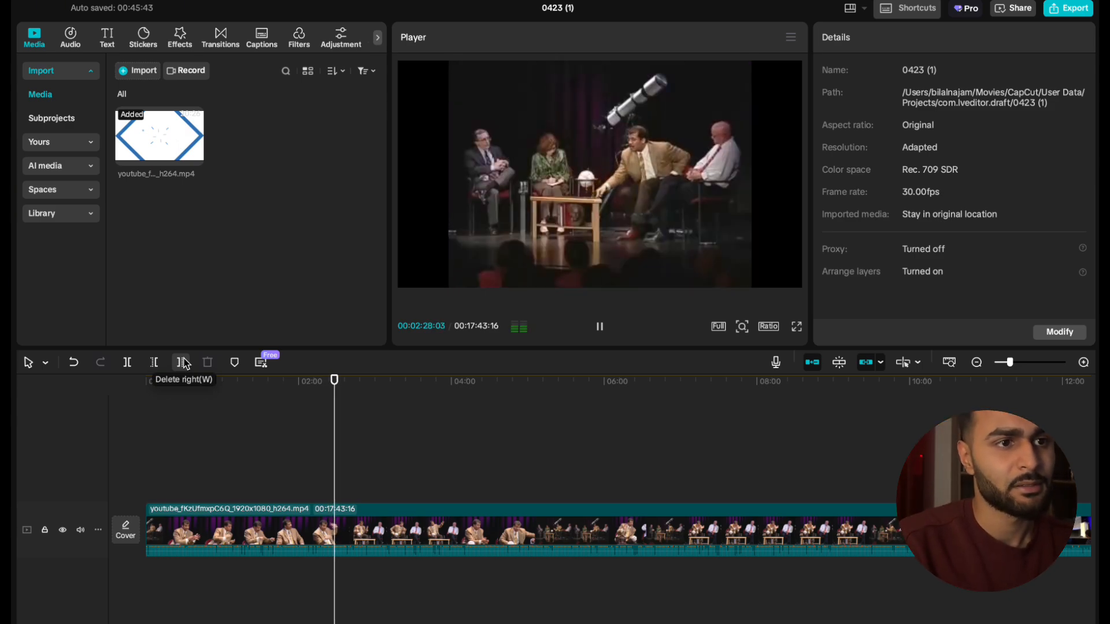
# Delete all footage after about 2:29 and review the ending of the remaining clip from about 1:51.
pyautogui.click(183, 362)
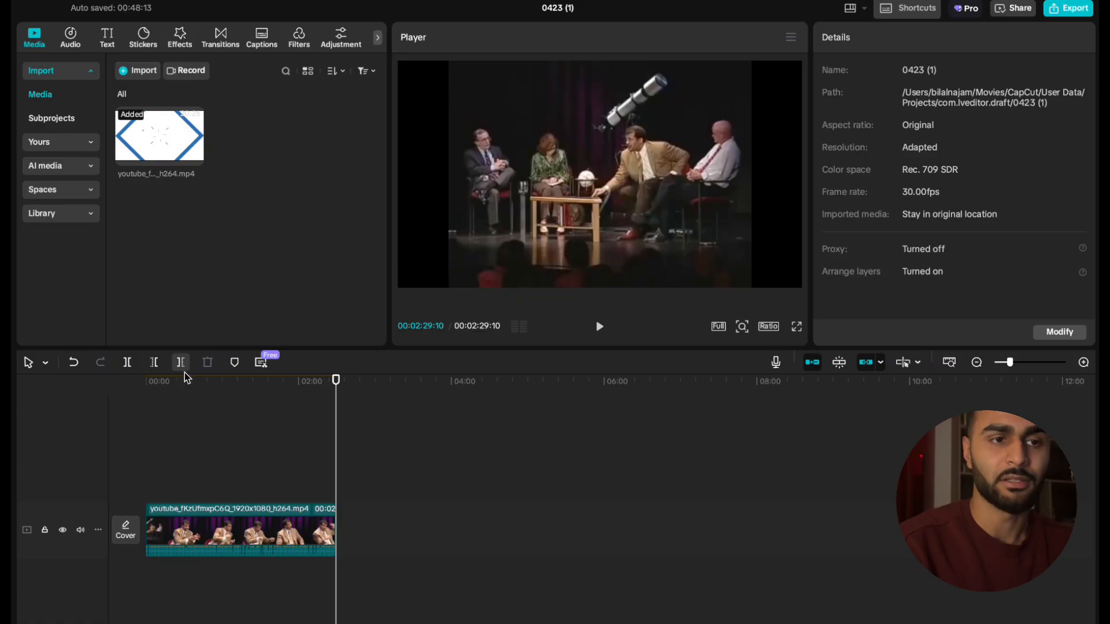
pyautogui.click(287, 509)
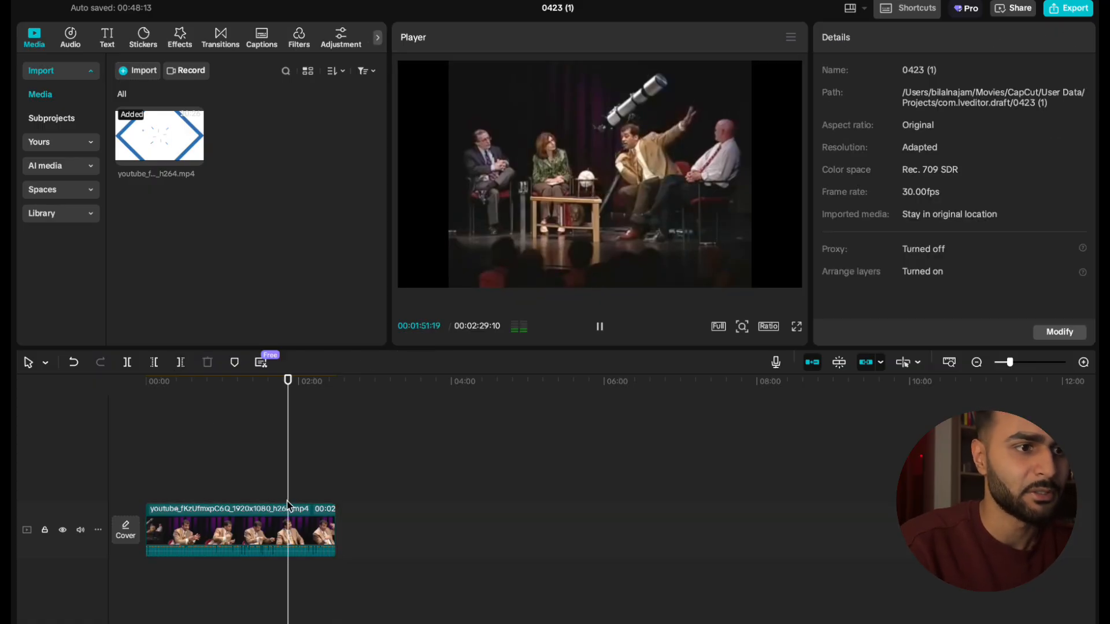
pyautogui.moveTo(288, 457); pyautogui.dragTo(315, 457)
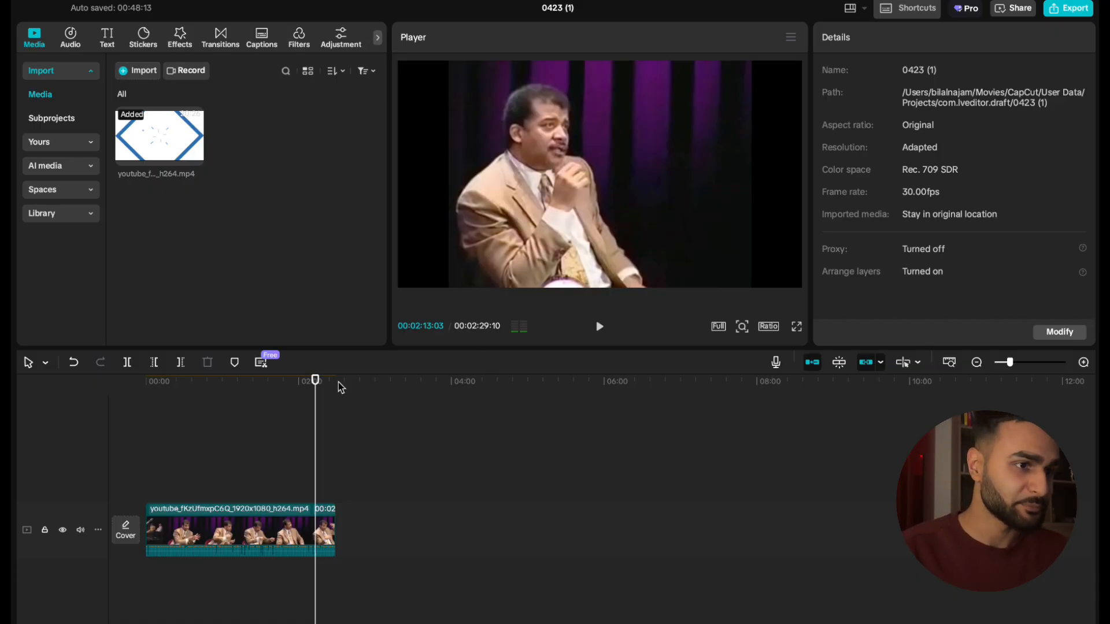
pyautogui.moveTo(315, 382); pyautogui.dragTo(337, 471)
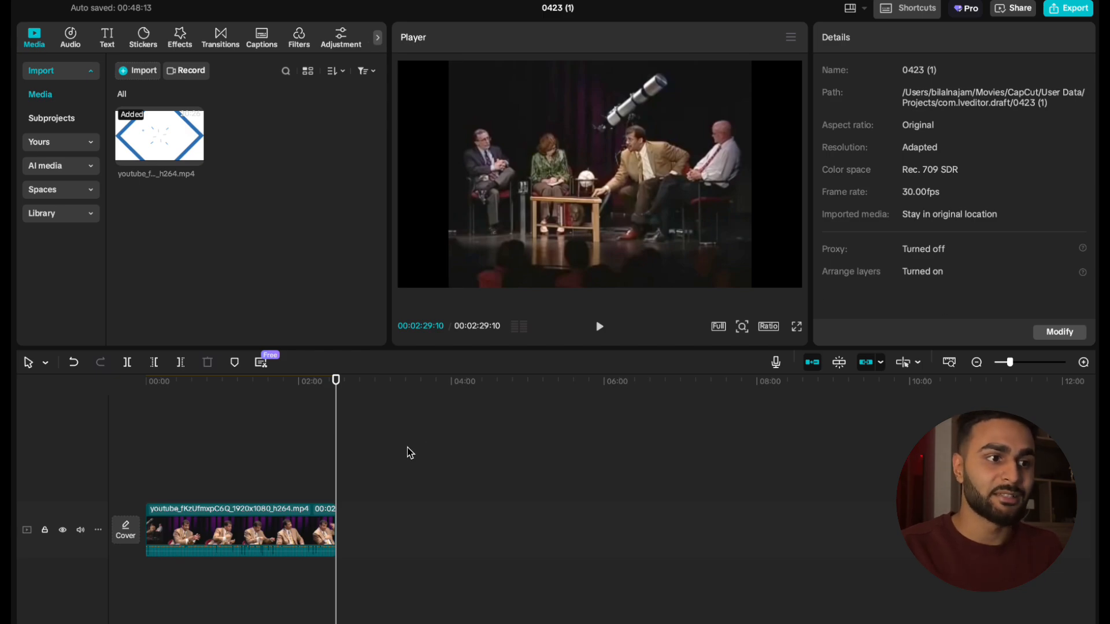
# View the CapCut Pro membership's benefits and renewal details, and close the Management window.
pyautogui.moveTo(995, 7)
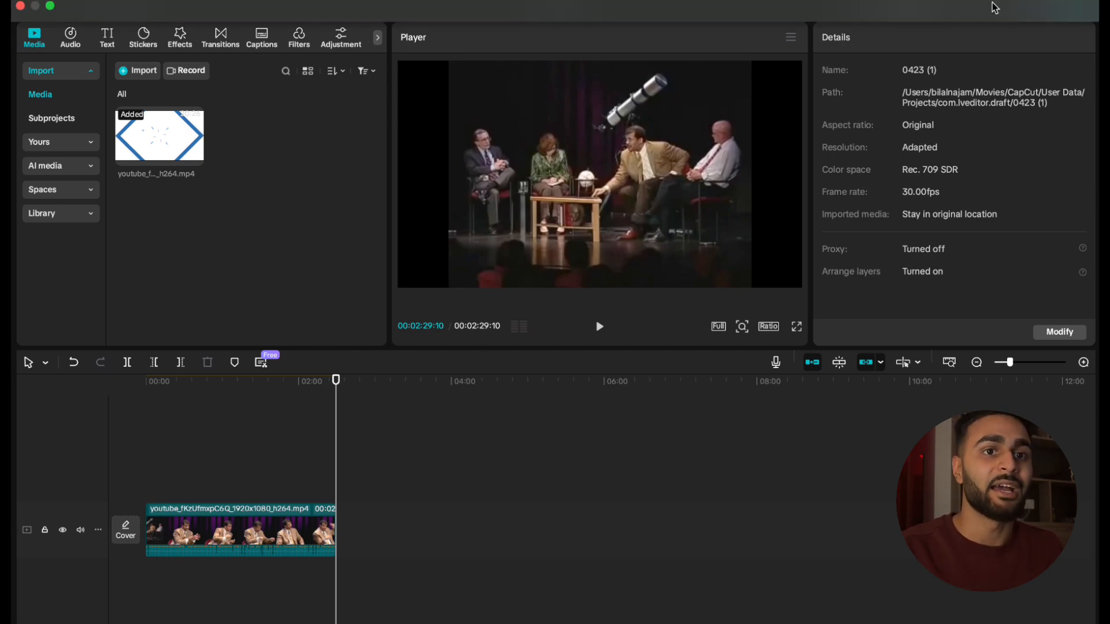
pyautogui.click(966, 8)
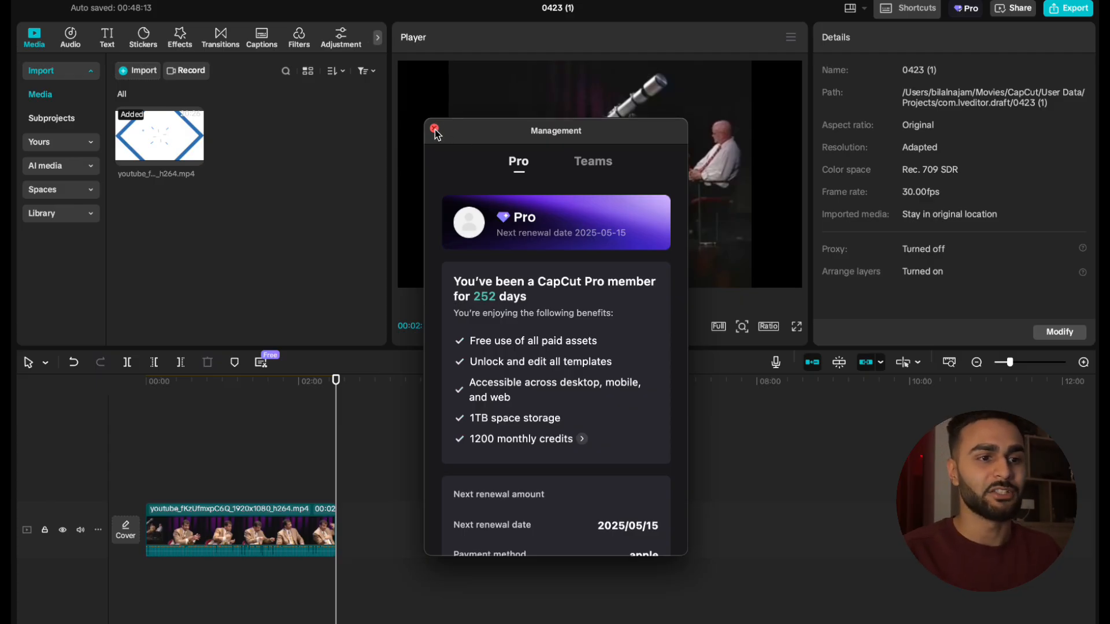
pyautogui.scroll(-3, 587, 308)
pyautogui.scroll(3, 586, 308)
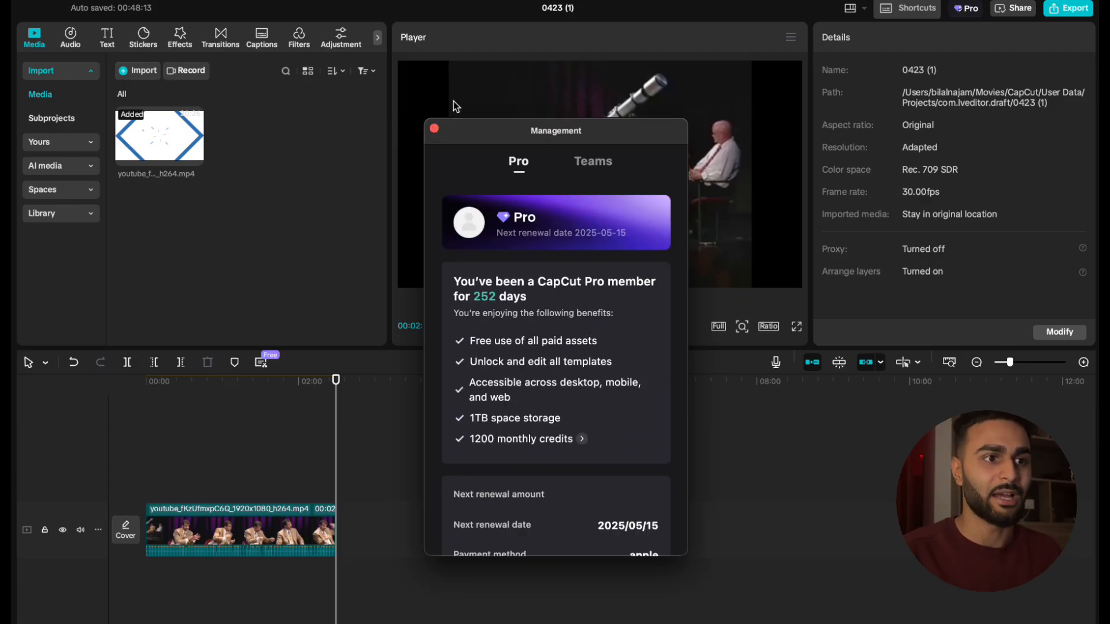
pyautogui.click(435, 127)
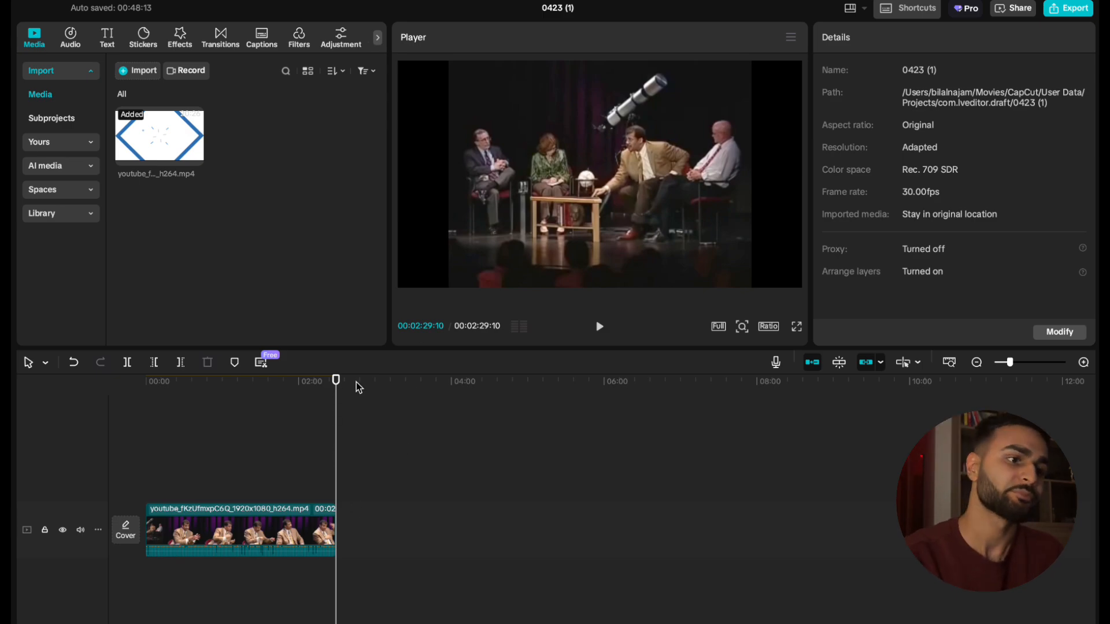
# Scrub through the shortened clip, including the parts around 2:09 and 1:30, and return to its beginning.
pyautogui.click(294, 444)
pyautogui.moveTo(293, 444); pyautogui.dragTo(655, 400)
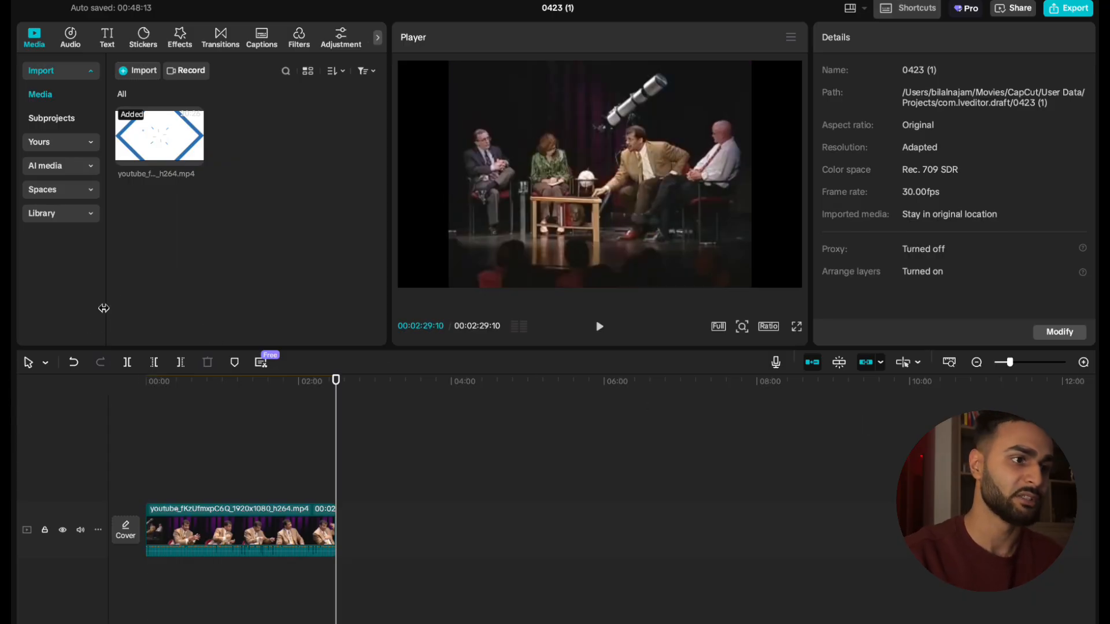
pyautogui.click(299, 435)
pyautogui.moveTo(299, 435); pyautogui.dragTo(170, 421)
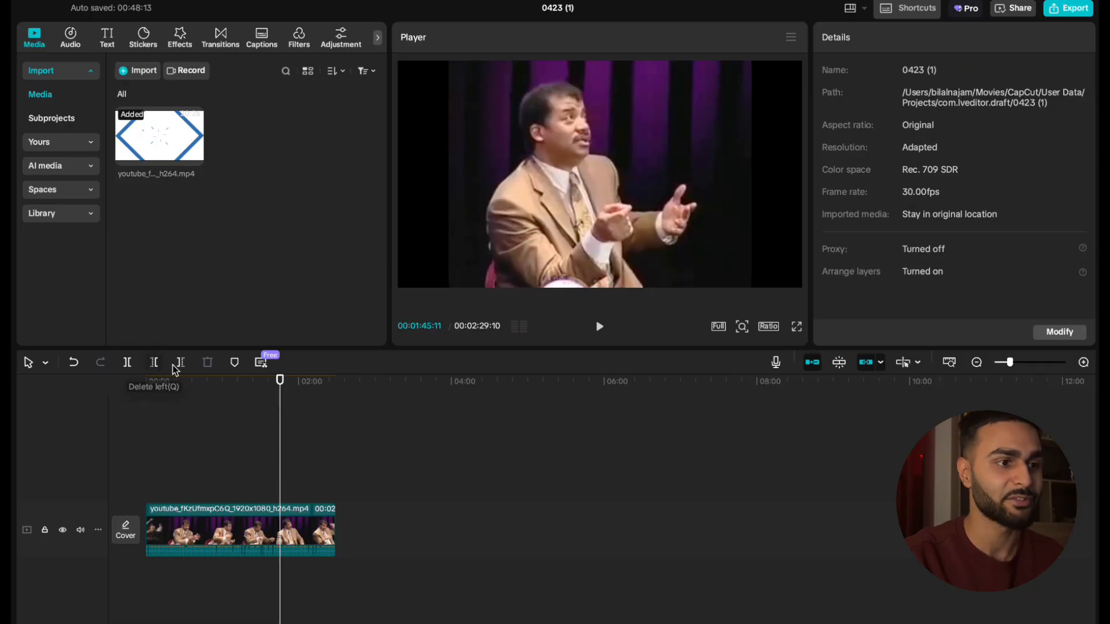
pyautogui.moveTo(283, 467); pyautogui.dragTo(311, 470)
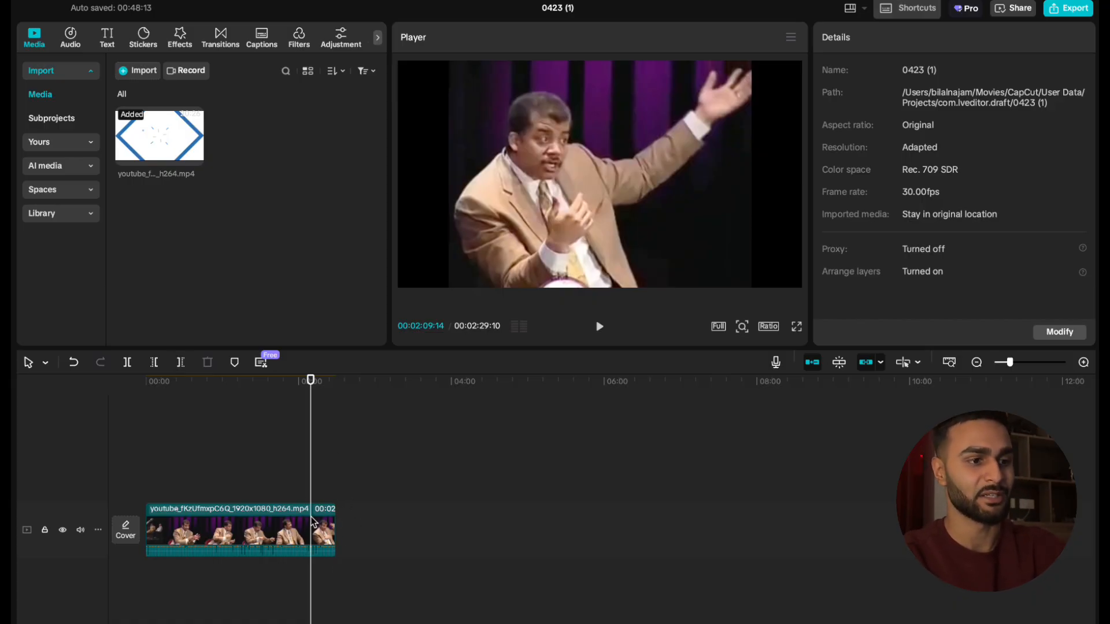
pyautogui.moveTo(310, 486); pyautogui.dragTo(262, 487)
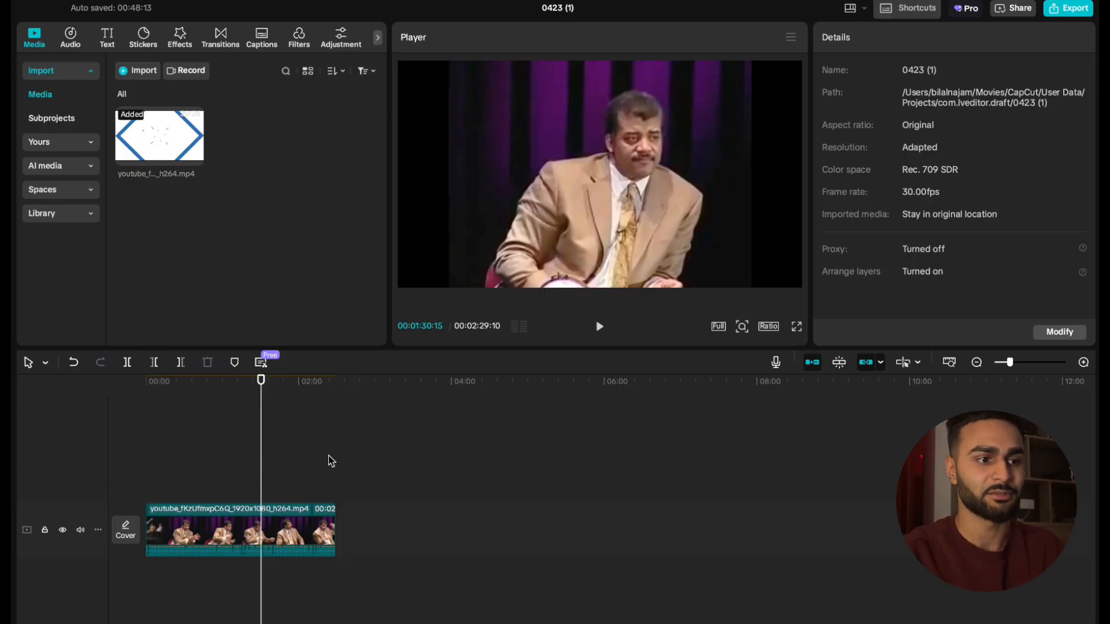
pyautogui.scroll(5, 328, 455)
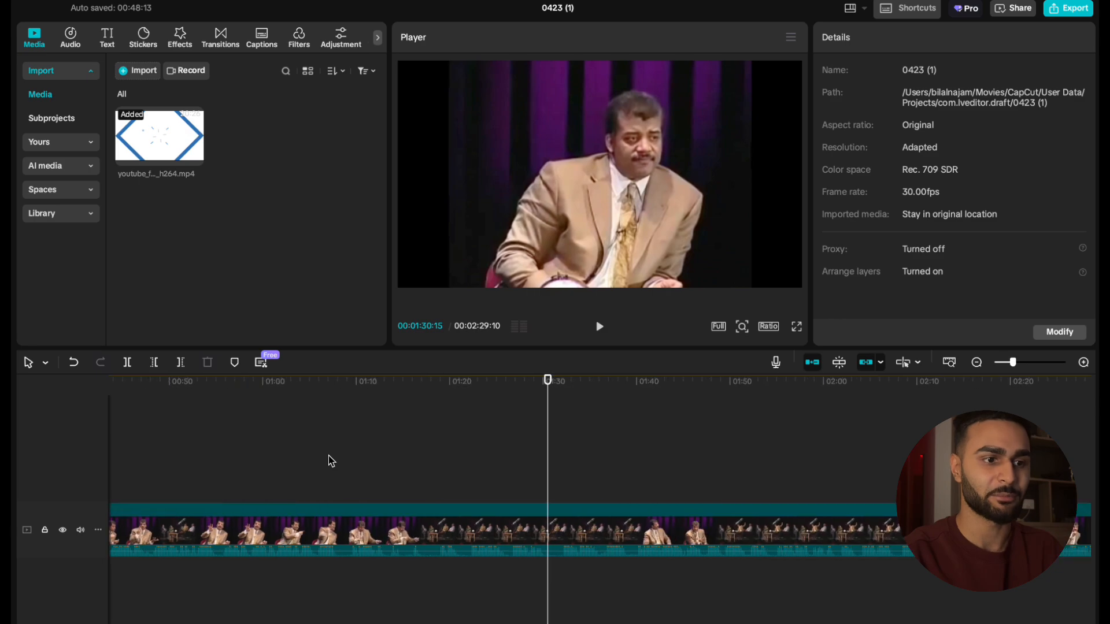
pyautogui.hscroll(-15, 328, 455)
pyautogui.moveTo(353, 476); pyautogui.dragTo(14, 464)
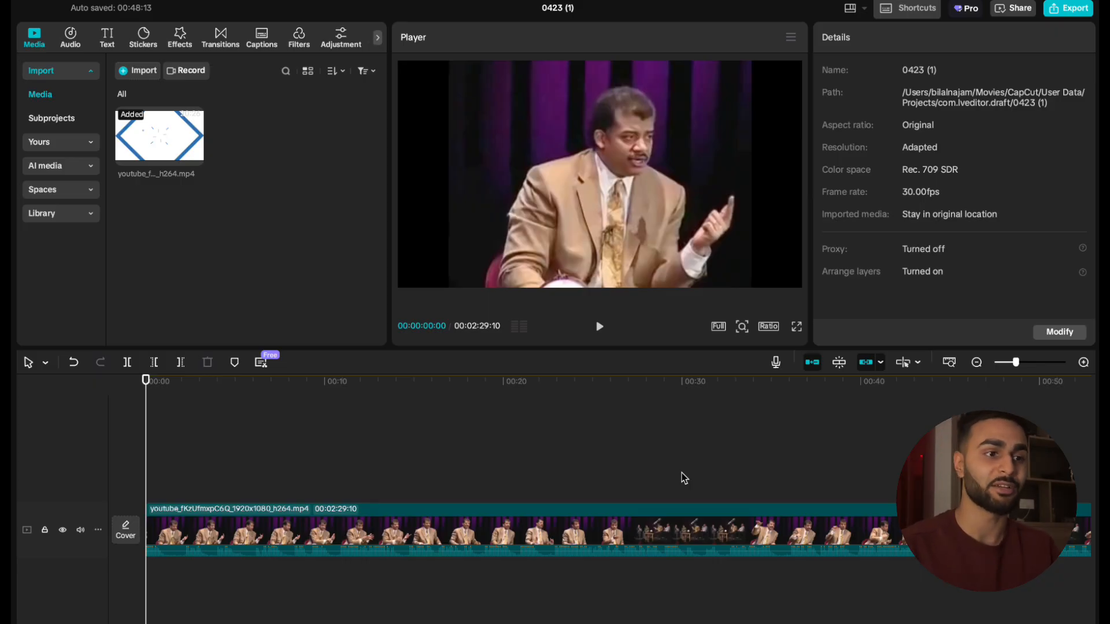
pyautogui.scroll(-5, 681, 473)
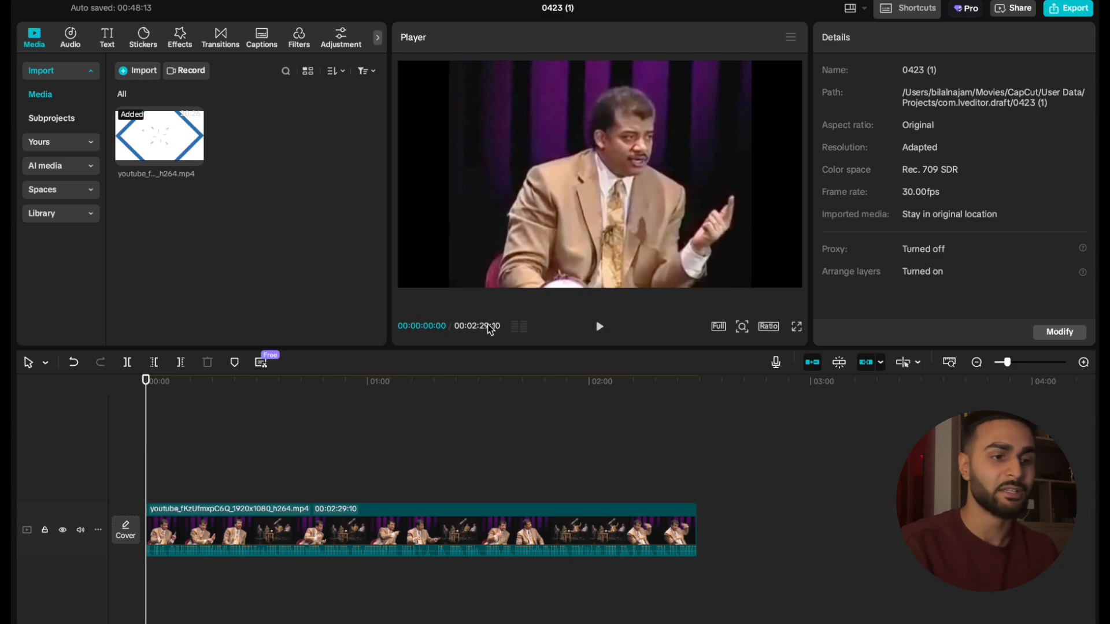
# Play the clip's first moment and extend its start to include slightly earlier footage, making it 00:02:32:25 long.
pyautogui.scroll(2, 257, 486)
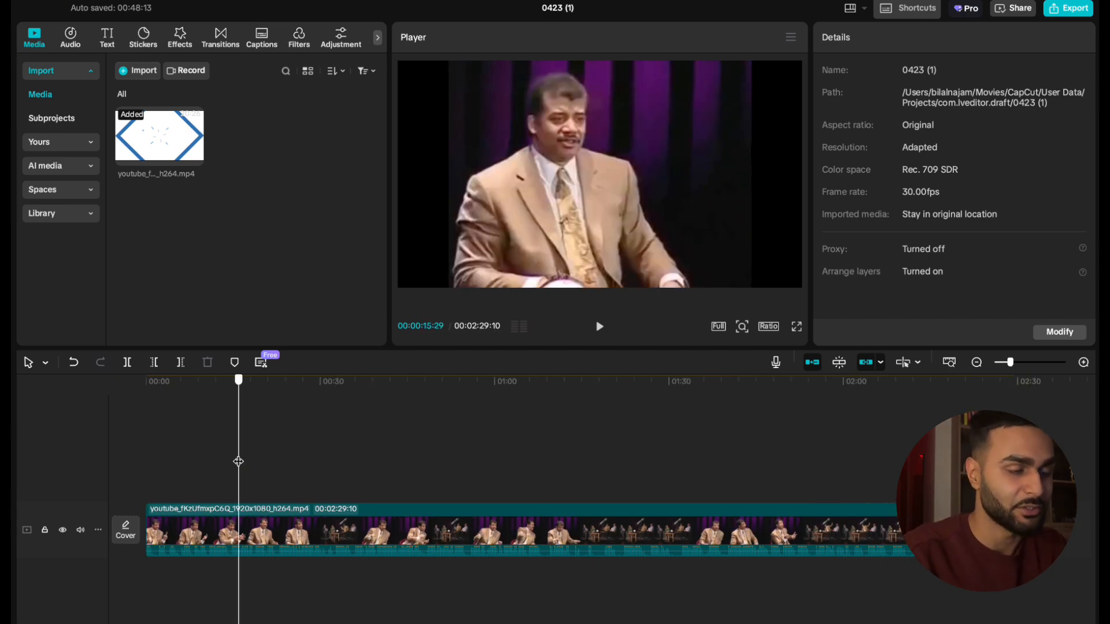
pyautogui.press('space')
pyautogui.press('space')
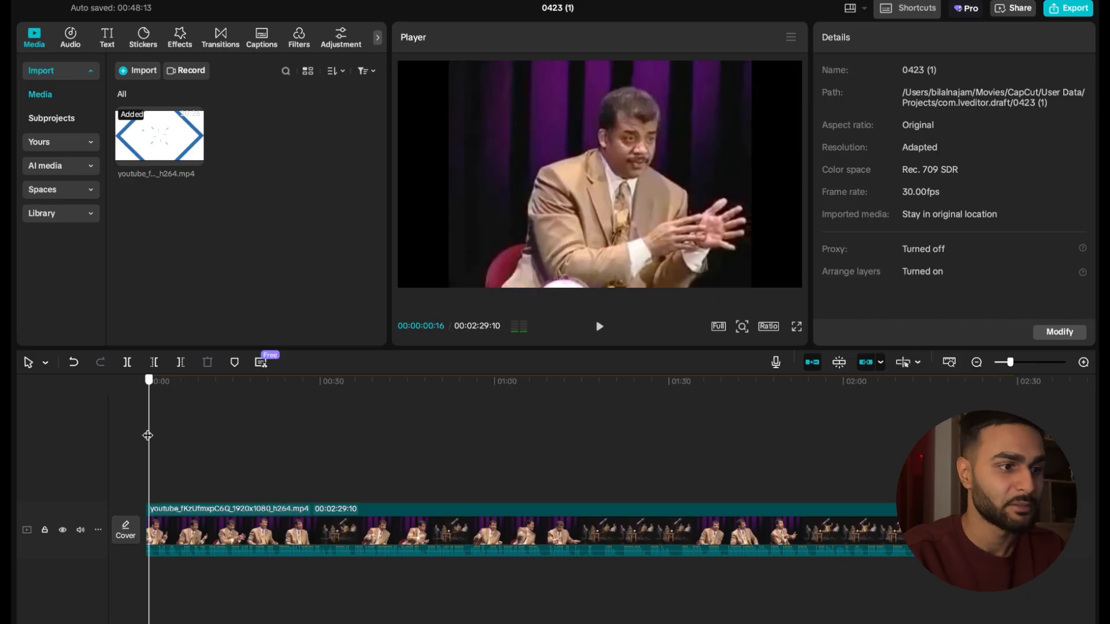
pyautogui.click(251, 497)
pyautogui.click(247, 542)
pyautogui.moveTo(148, 526); pyautogui.dragTo(131, 526)
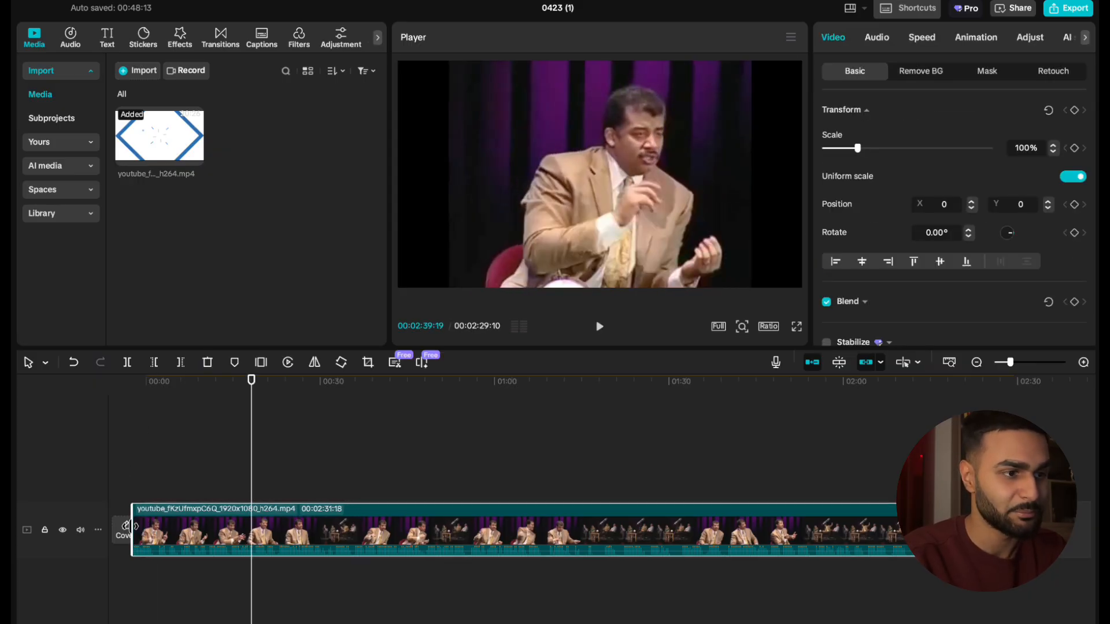
pyautogui.click(127, 527)
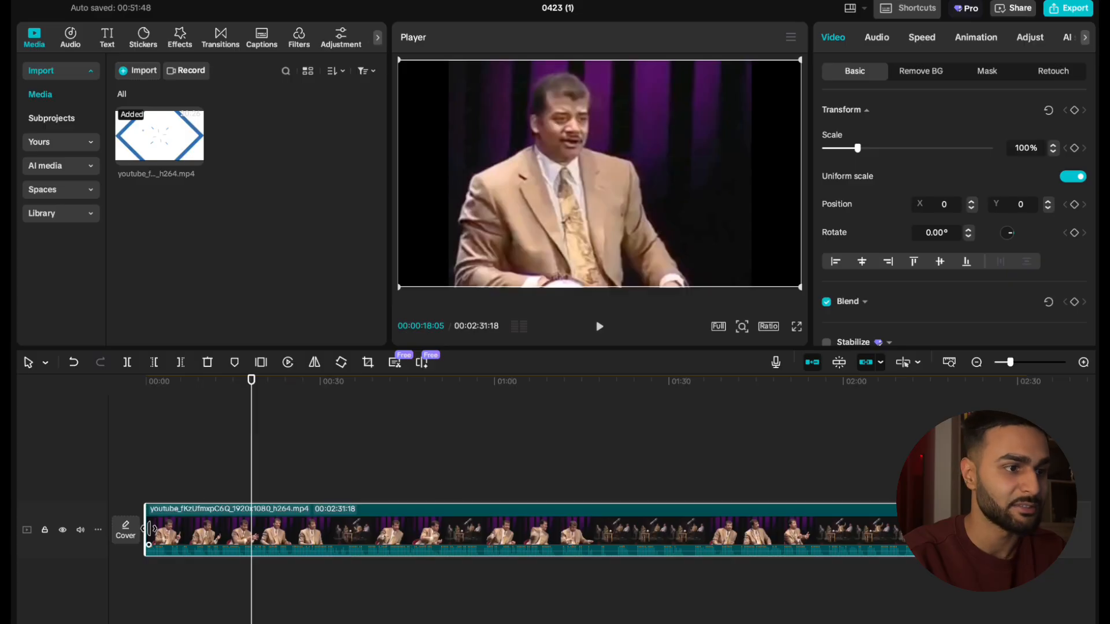
pyautogui.moveTo(144, 528)
pyautogui.mouseDown()
pyautogui.moveTo(134, 528)
pyautogui.moveTo(146, 528)
pyautogui.mouseUp()
pyautogui.click(139, 480)
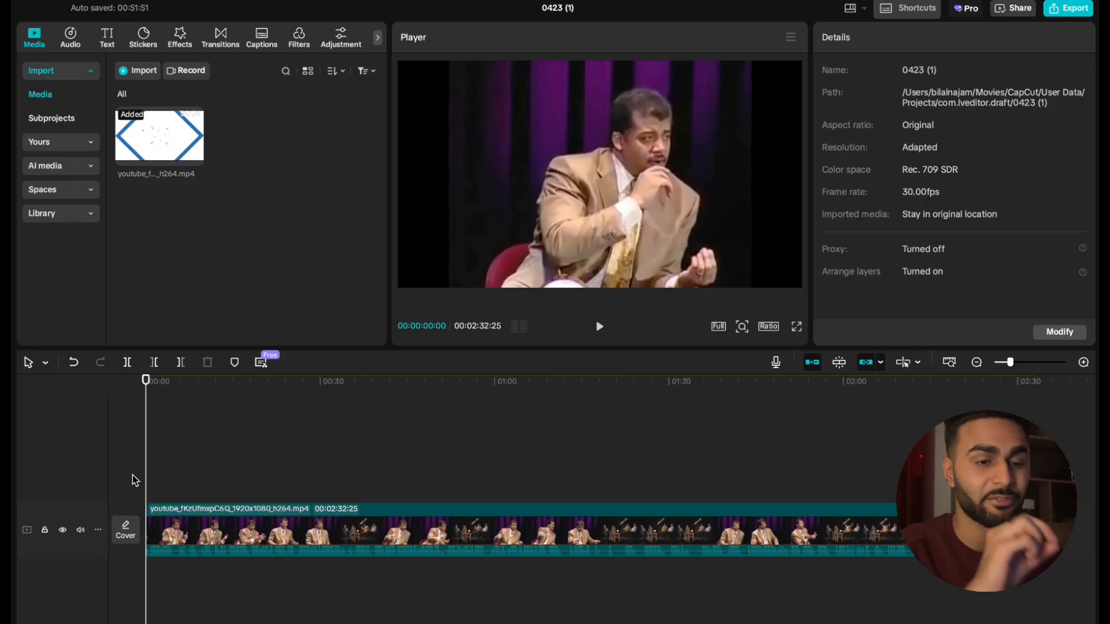
# Play the extended opening and delete the footage before 00:00:00:28 so the clip starts tightly on the speech.
pyautogui.press('space')
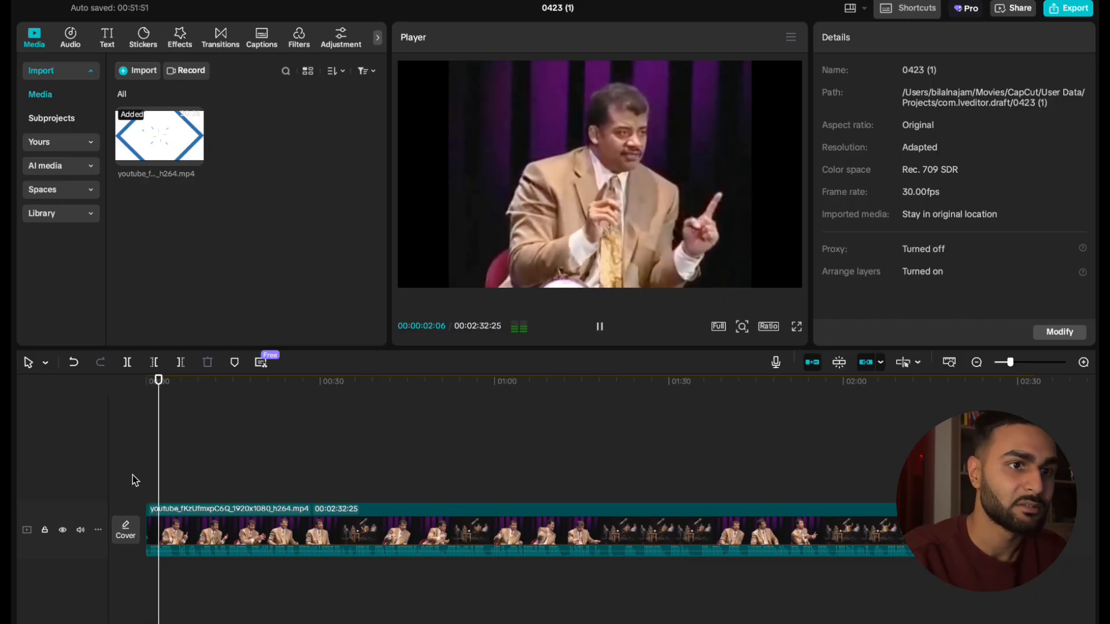
pyautogui.press('space')
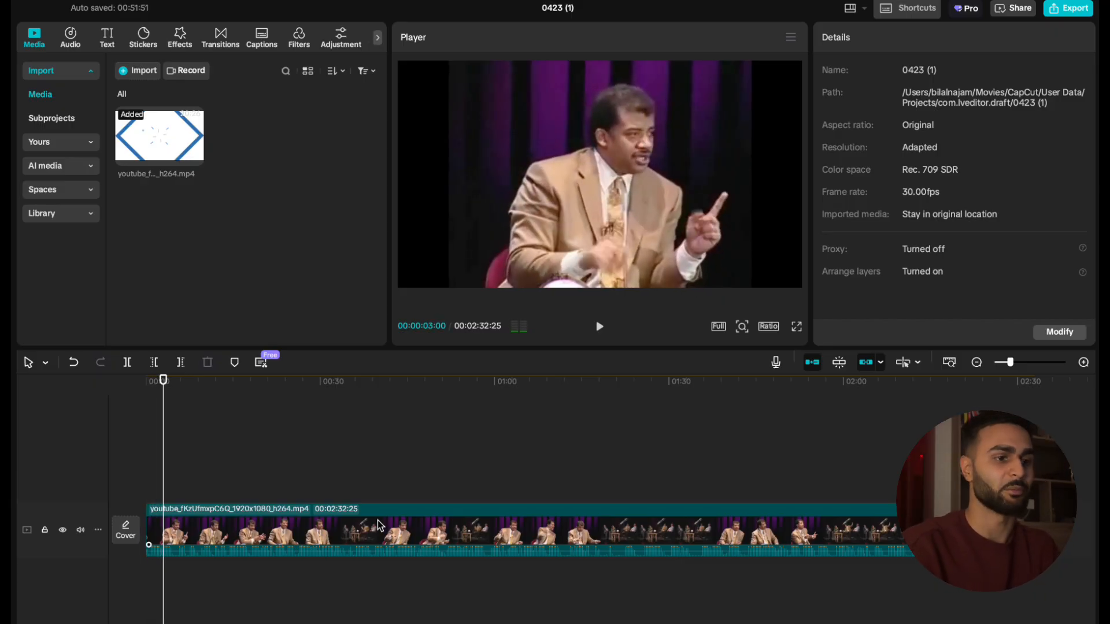
pyautogui.scroll(3, 313, 508)
pyautogui.hscroll(-2, 317, 510)
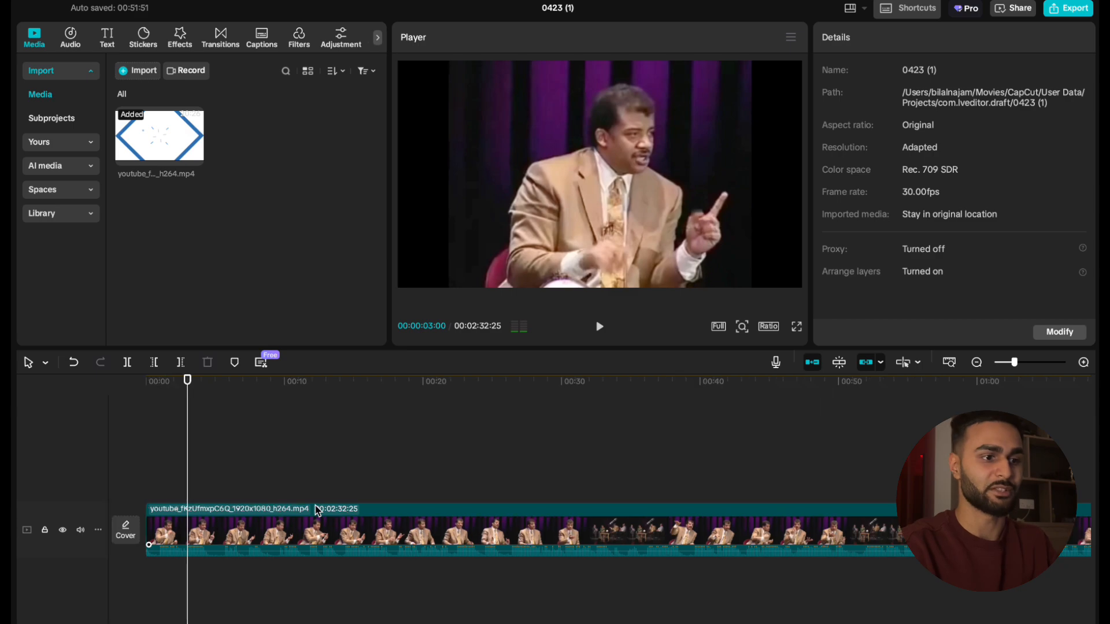
pyautogui.scroll(2, 294, 493)
pyautogui.moveTo(185, 457); pyautogui.dragTo(168, 473)
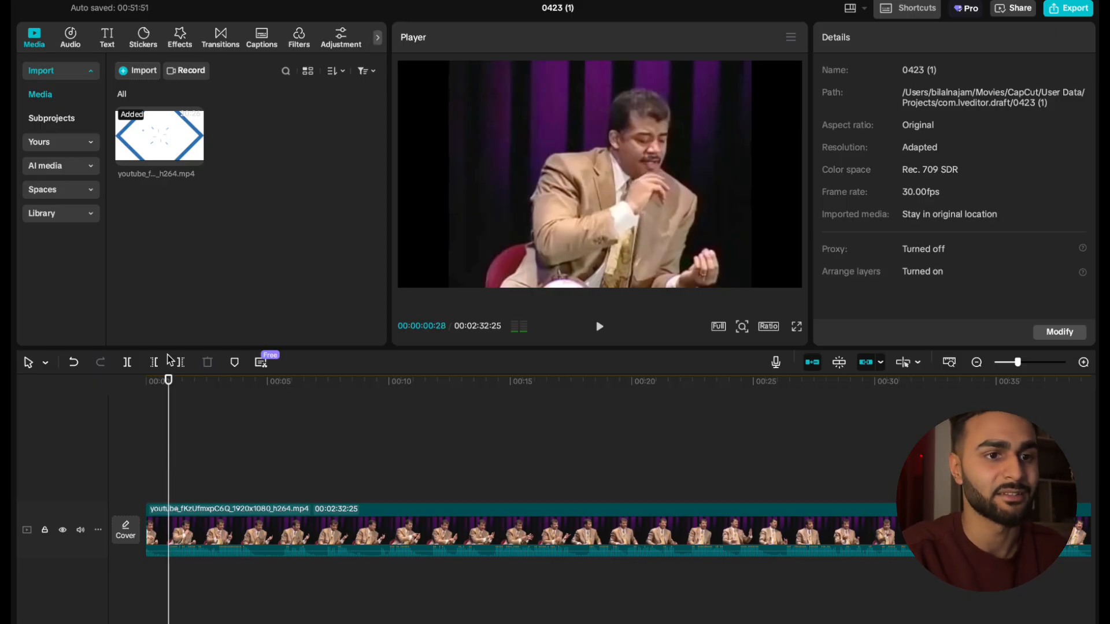
pyautogui.click(153, 364)
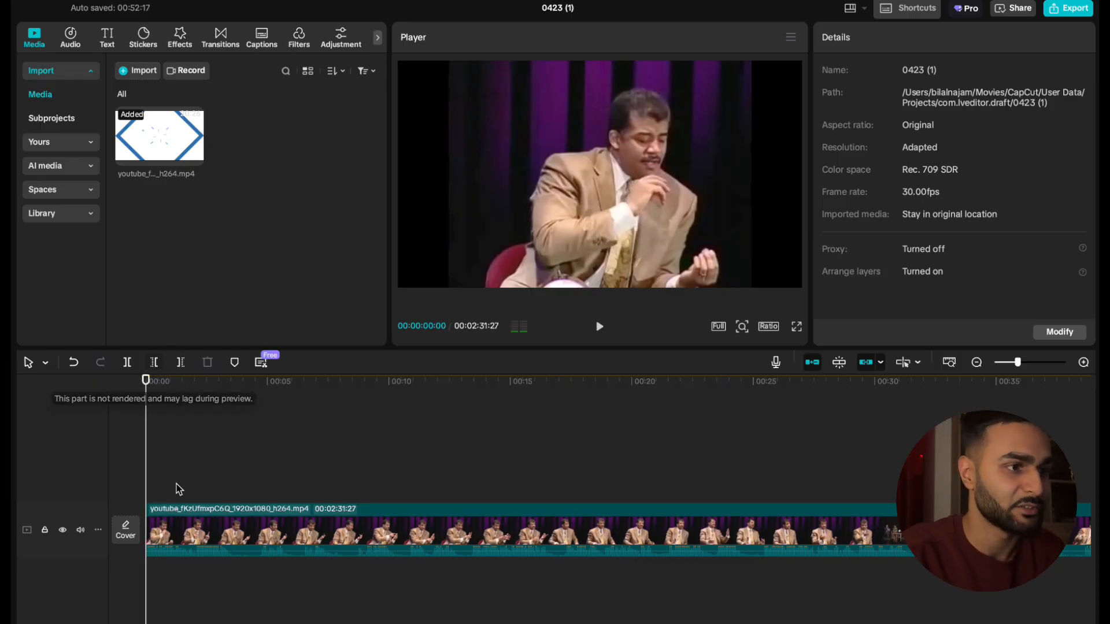
# Play the clip from its start to about 0:24 to examine where the opening needs cutting.
pyautogui.press('space')
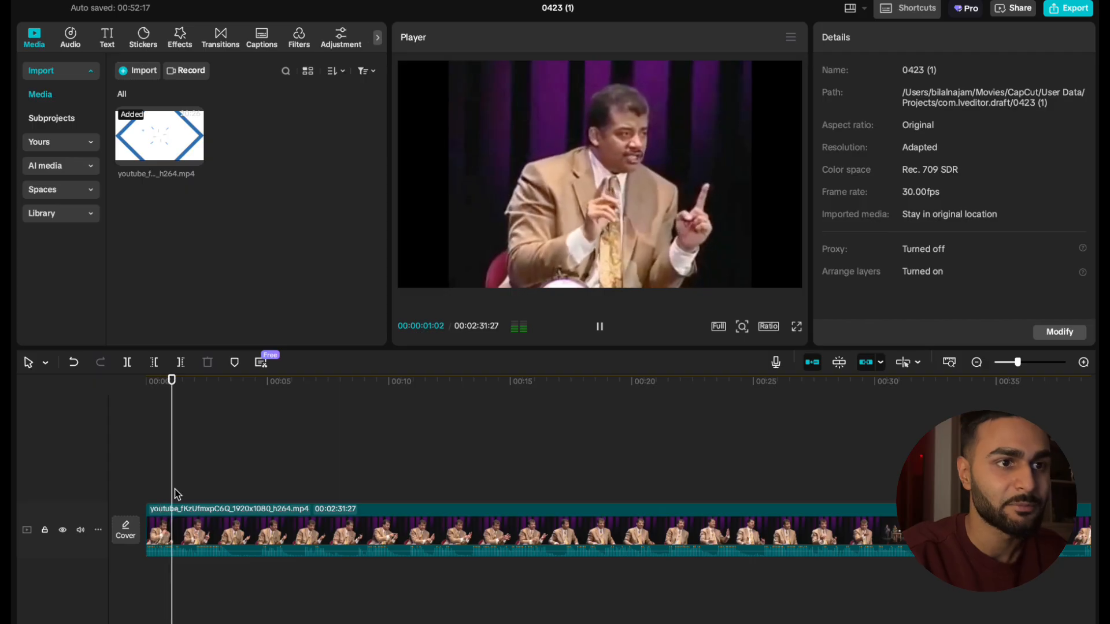
pyautogui.press('space')
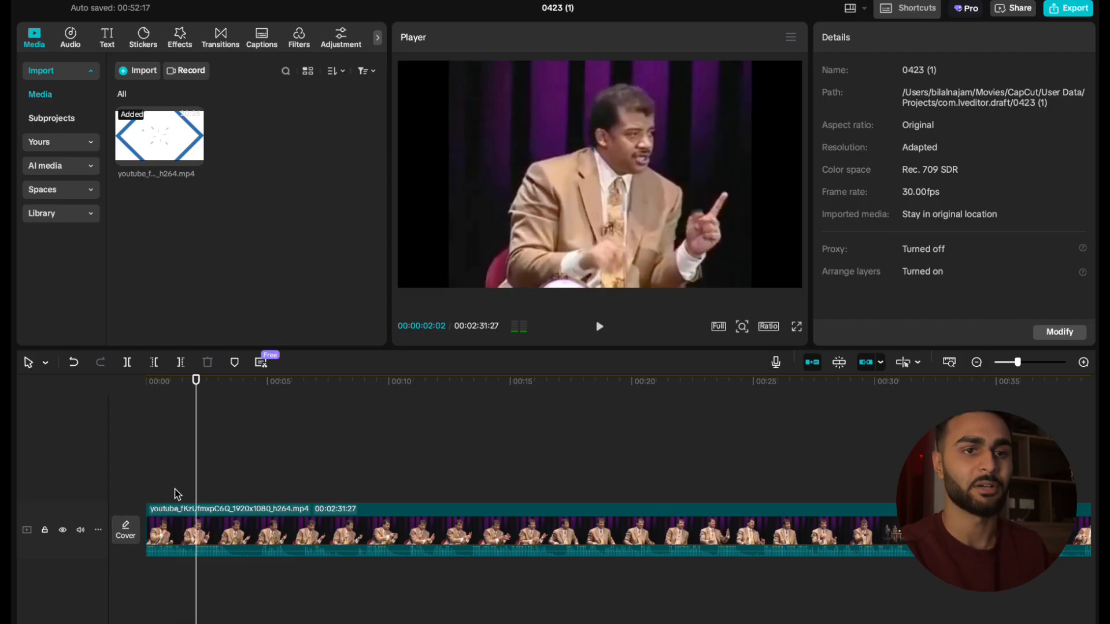
pyautogui.press('space')
pyautogui.press('space')
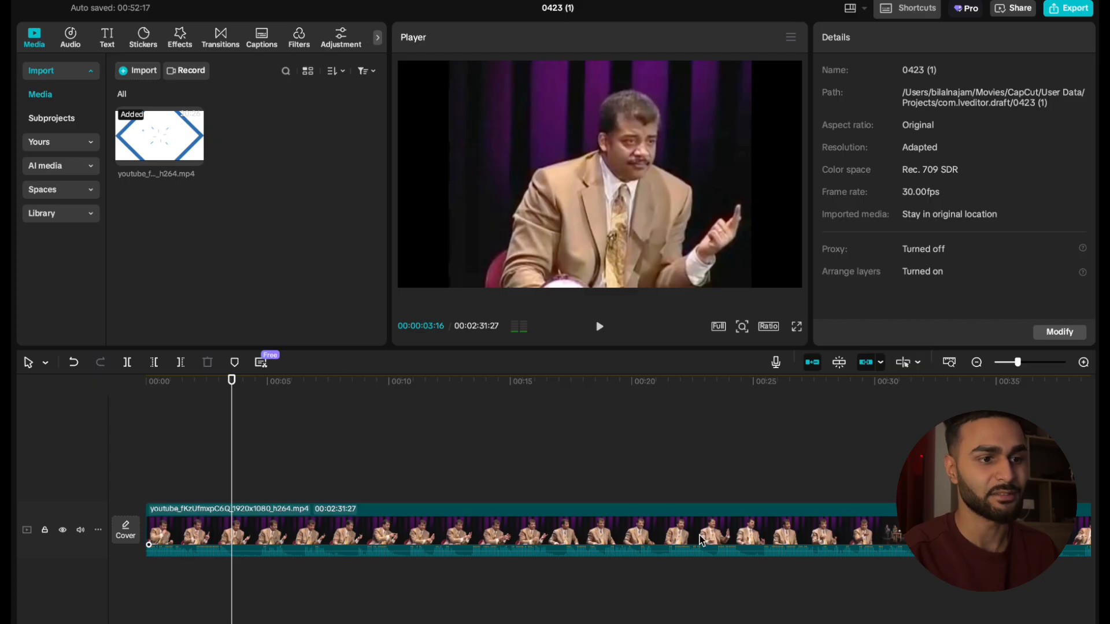
pyautogui.click(346, 452)
pyautogui.moveTo(345, 452); pyautogui.dragTo(231, 493)
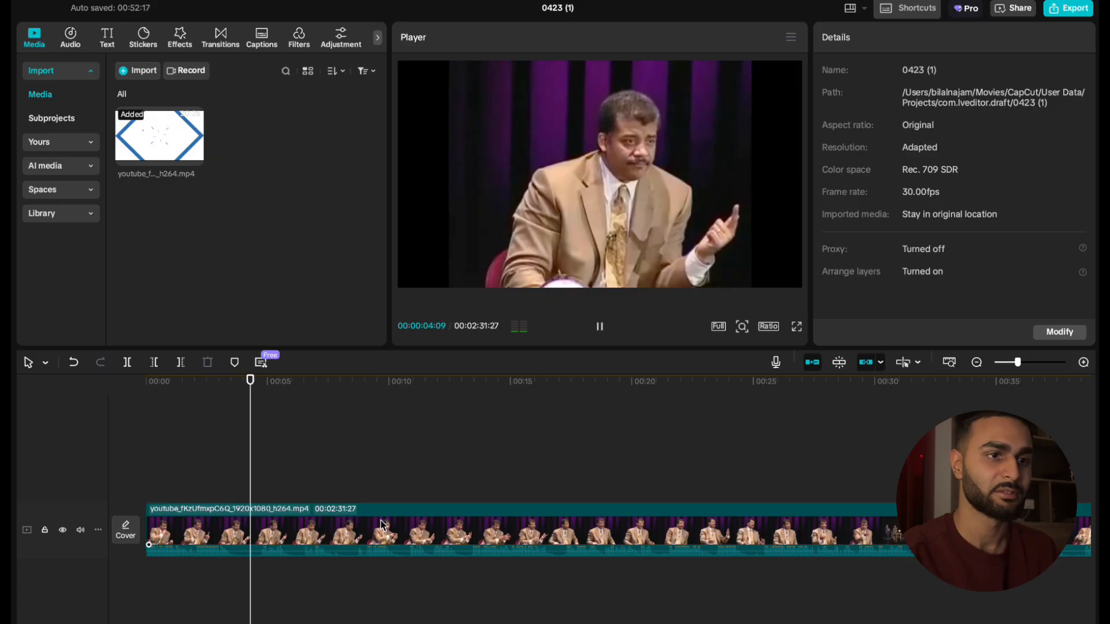
pyautogui.hscroll(1, 382, 527)
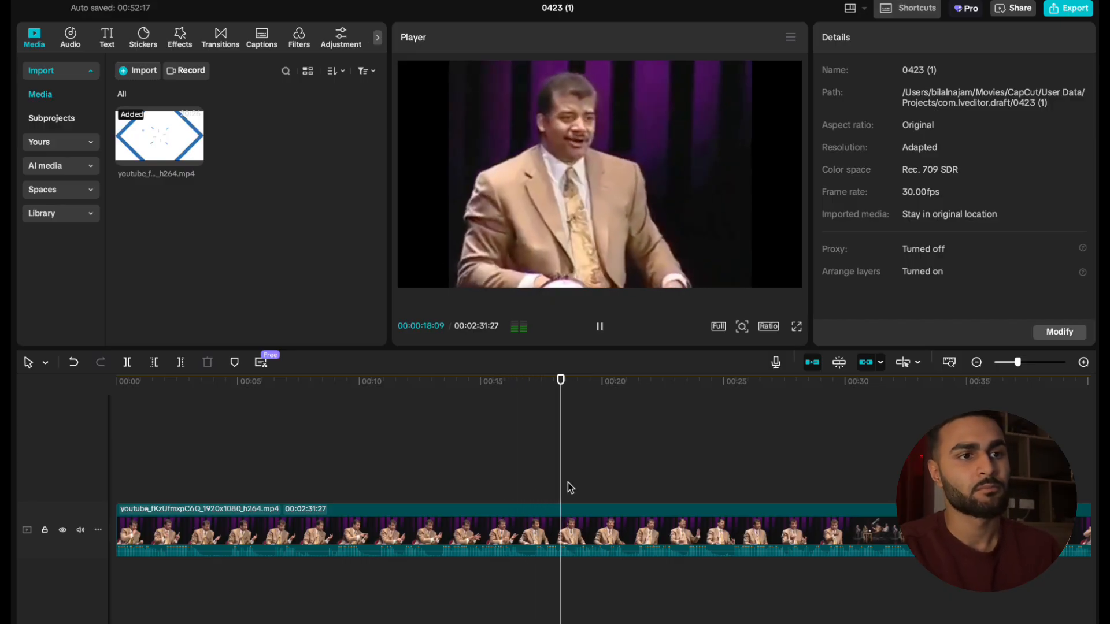
pyautogui.hscroll(5, 567, 482)
pyautogui.hscroll(2, 568, 487)
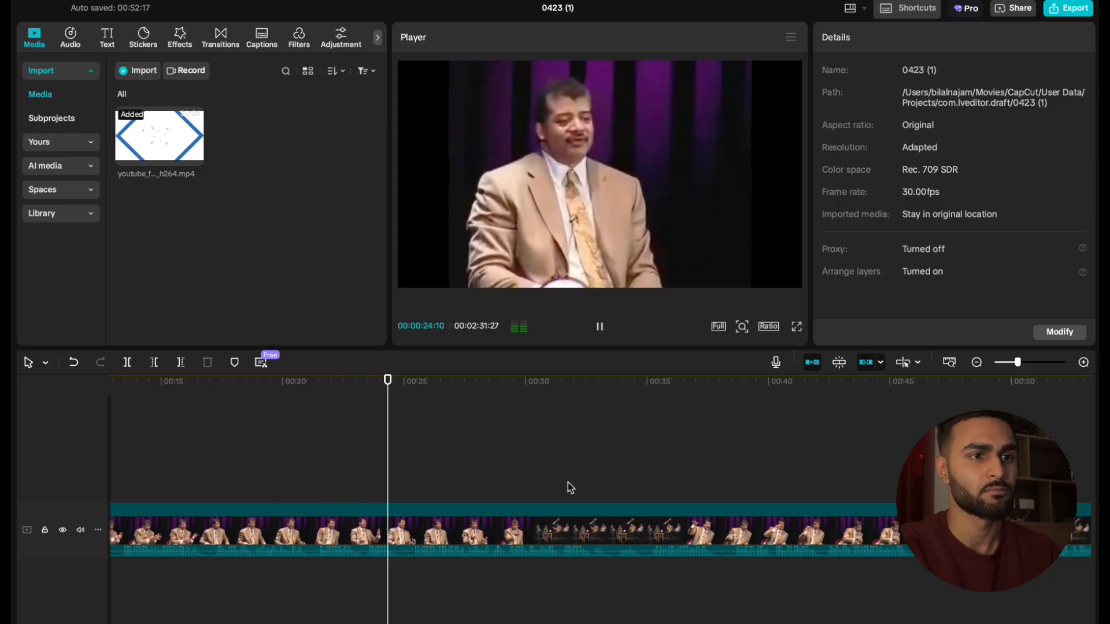
# Go back to the opening sentence and split the clip at about 00:00:03:13.
pyautogui.hscroll(-10, 567, 482)
pyautogui.moveTo(425, 466); pyautogui.dragTo(224, 469)
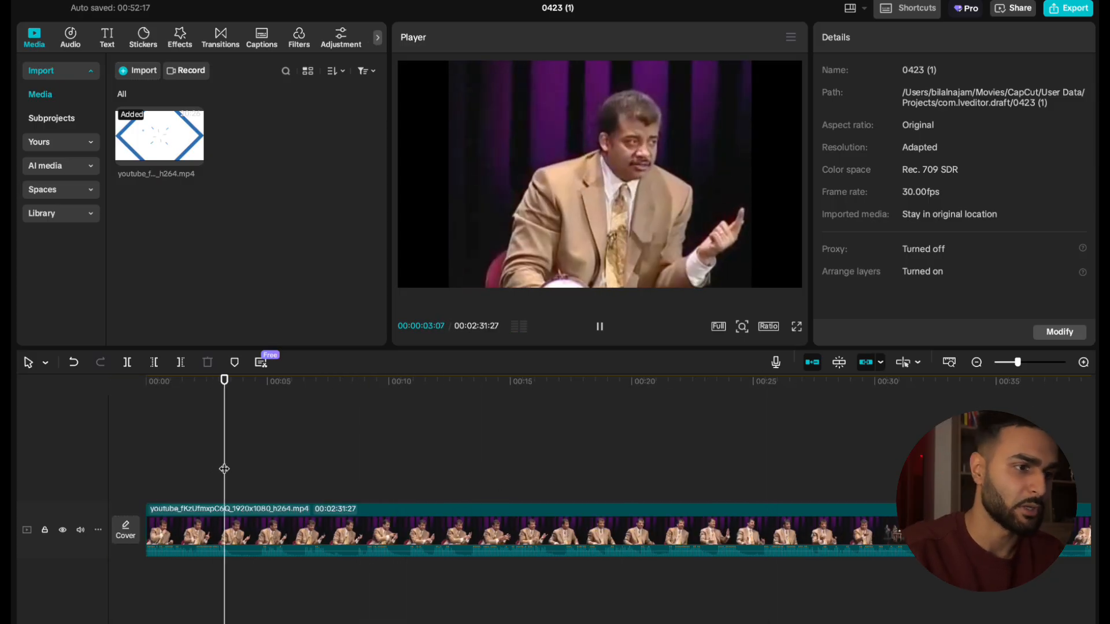
pyautogui.click(132, 363)
pyautogui.press('space')
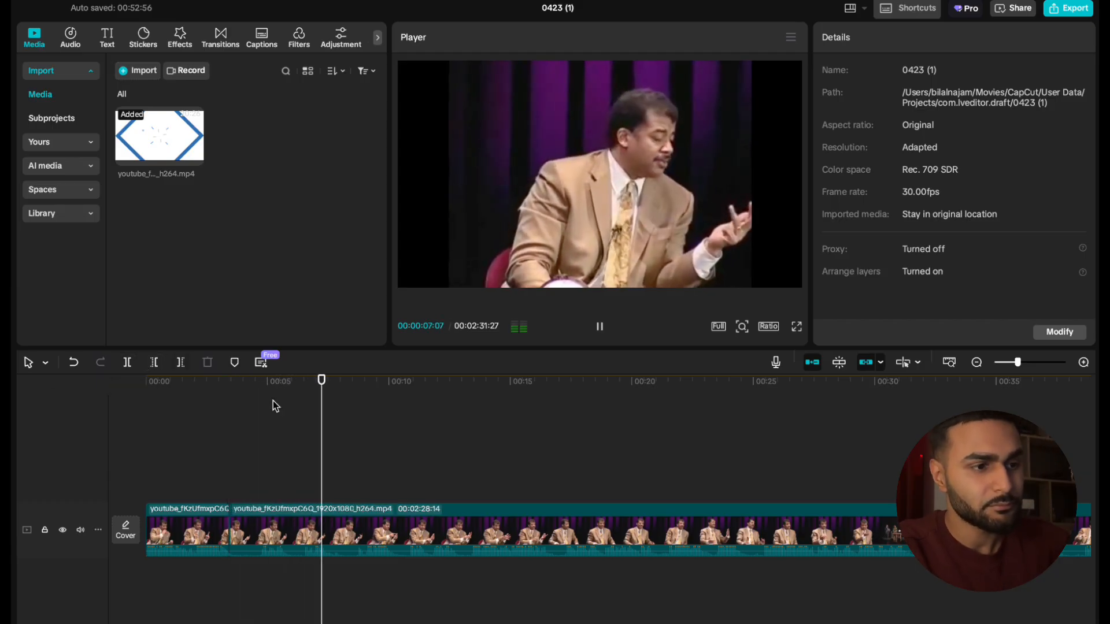
# Play the footage following the split and delete the second clip's part before 00:00:17:07.
pyautogui.moveTo(252, 478); pyautogui.dragTo(191, 475)
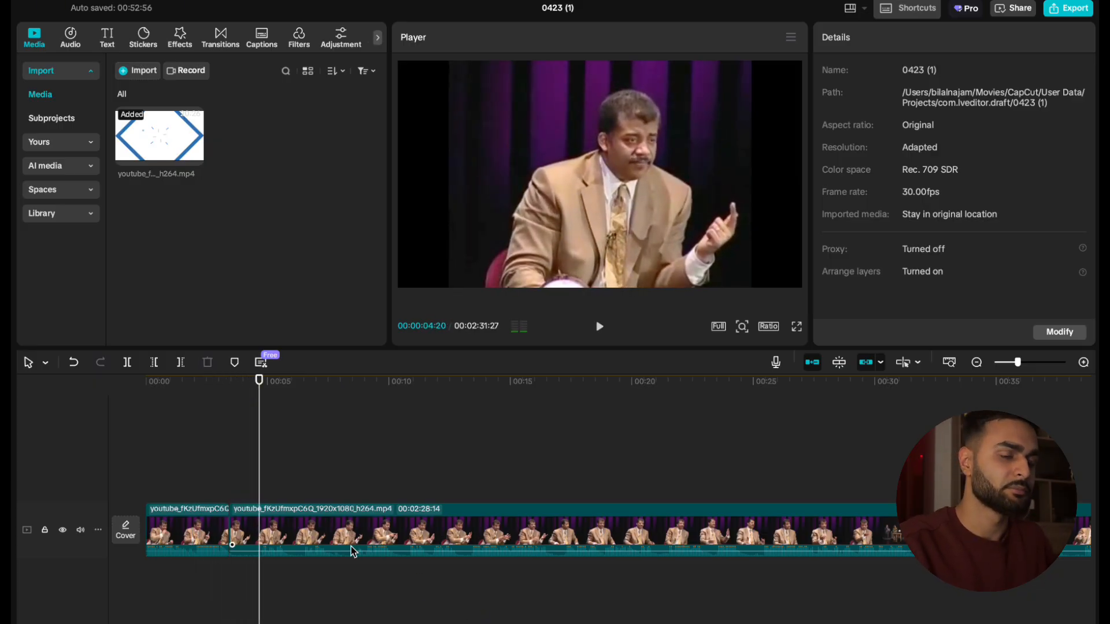
pyautogui.scroll(5, 351, 547)
pyautogui.moveTo(262, 490); pyautogui.dragTo(264, 491)
pyautogui.click(678, 448)
pyautogui.press('space')
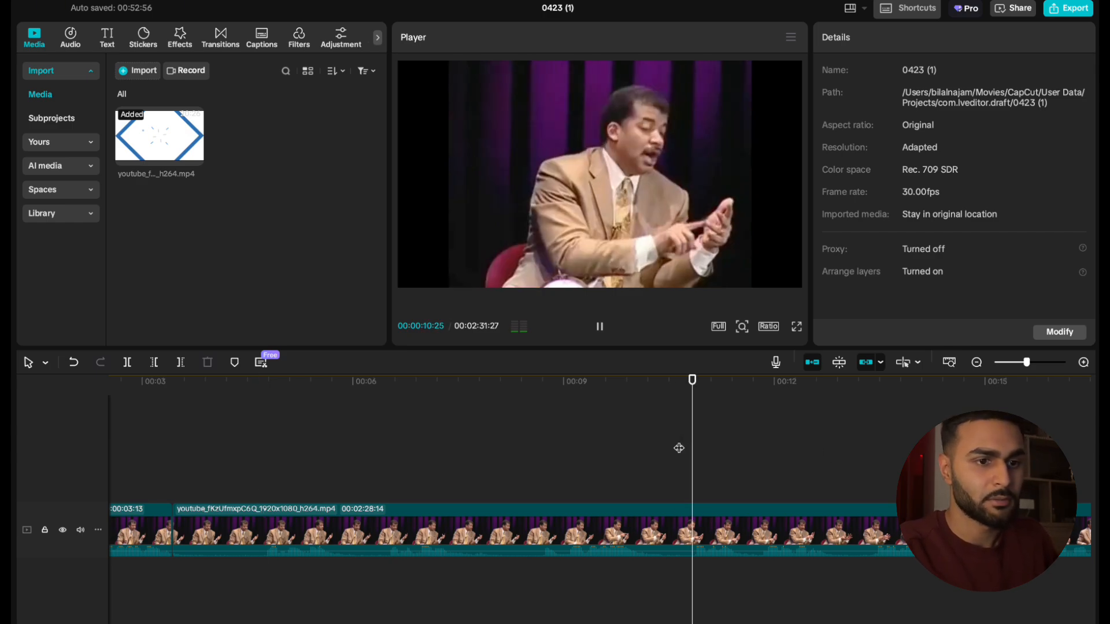
pyautogui.click(774, 434)
pyautogui.click(749, 440)
pyautogui.press('space')
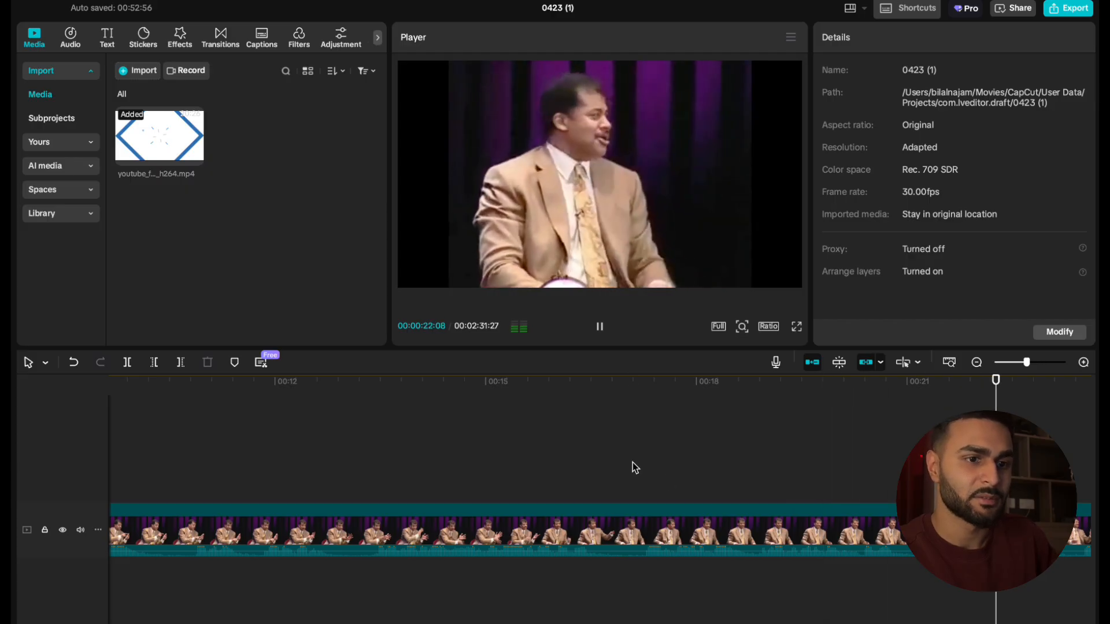
pyautogui.moveTo(633, 462); pyautogui.dragTo(642, 470)
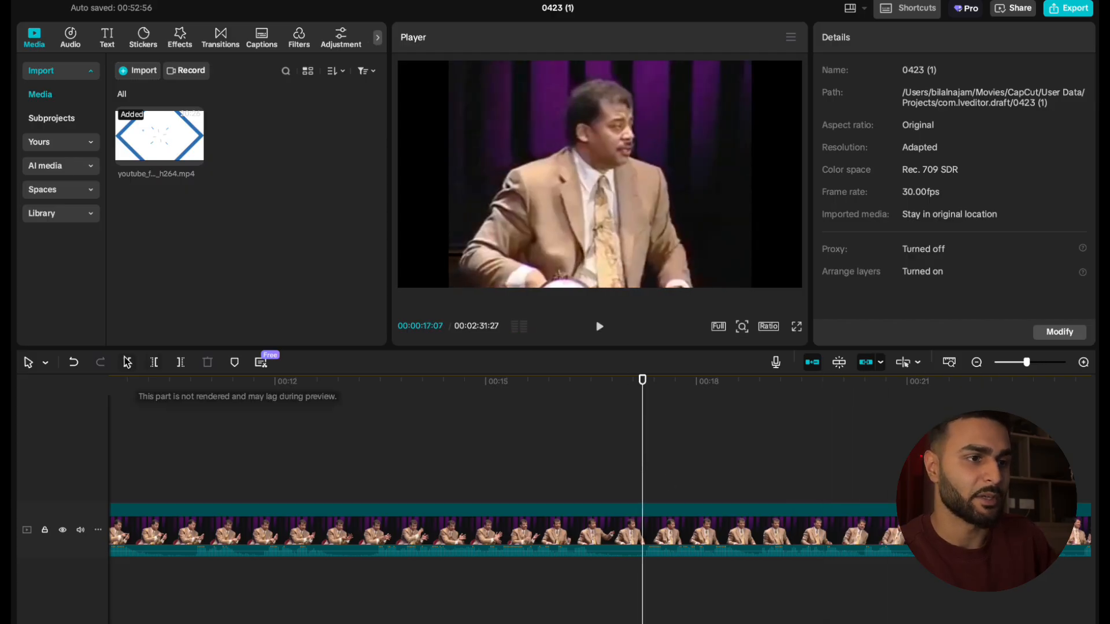
pyautogui.click(154, 363)
# Play across the first cut and trim the second clip's start at about 00:00:03:28, making the clip 00:02:14:05 long.
pyautogui.click(352, 461)
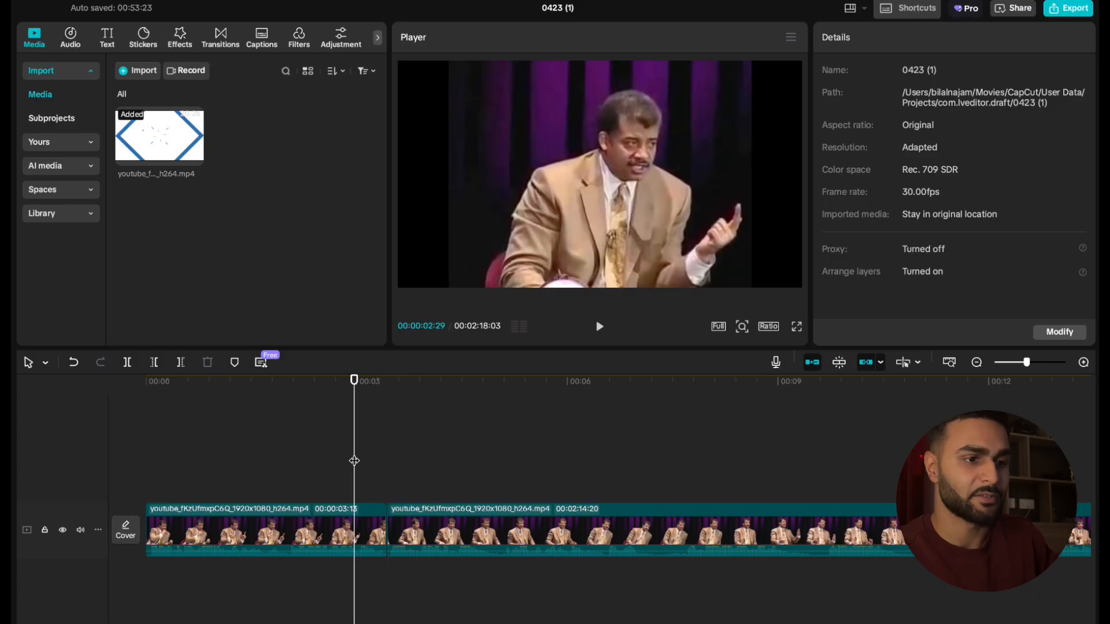
pyautogui.press('space')
pyautogui.click(311, 460)
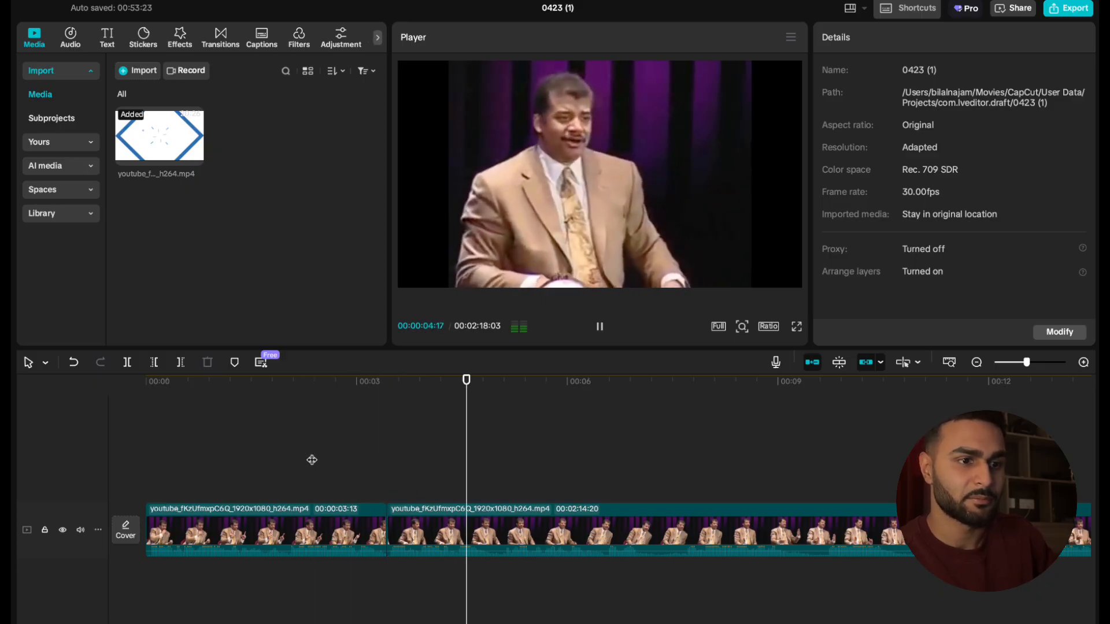
pyautogui.click(381, 448)
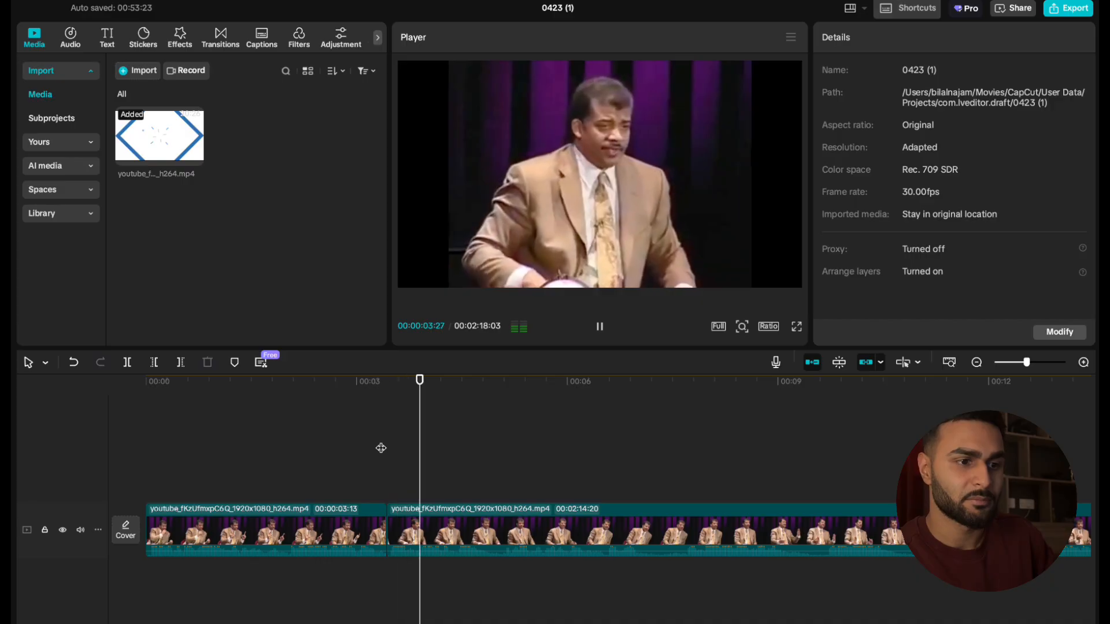
pyautogui.press('space')
pyautogui.press('super+equal')
pyautogui.press('super+equal')
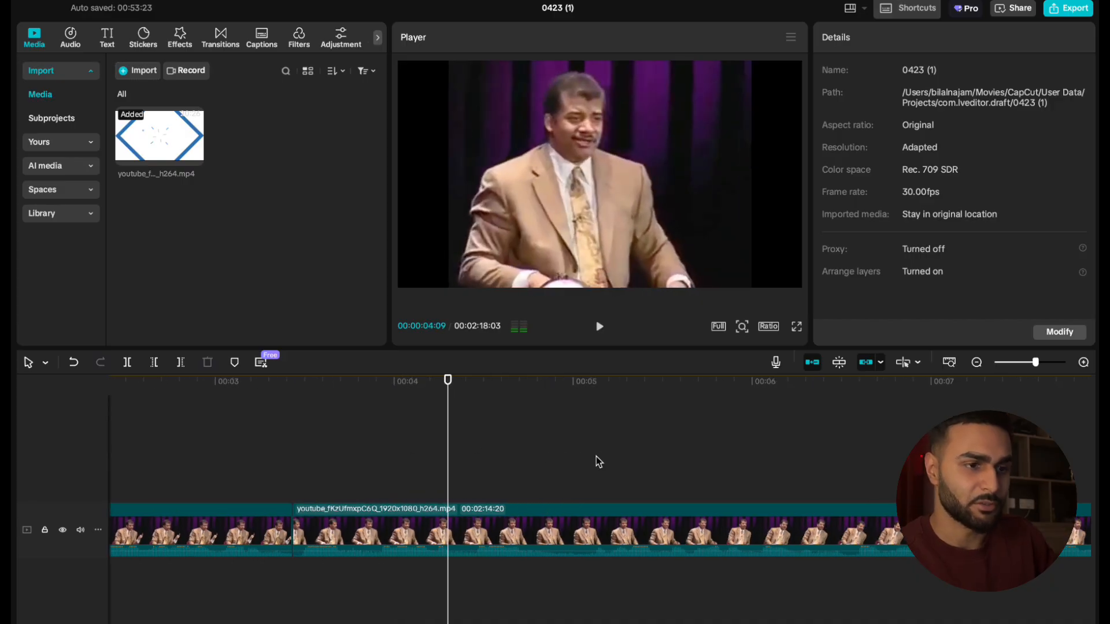
pyautogui.click(345, 484)
pyautogui.press('space')
pyautogui.press('space')
pyautogui.click(363, 481)
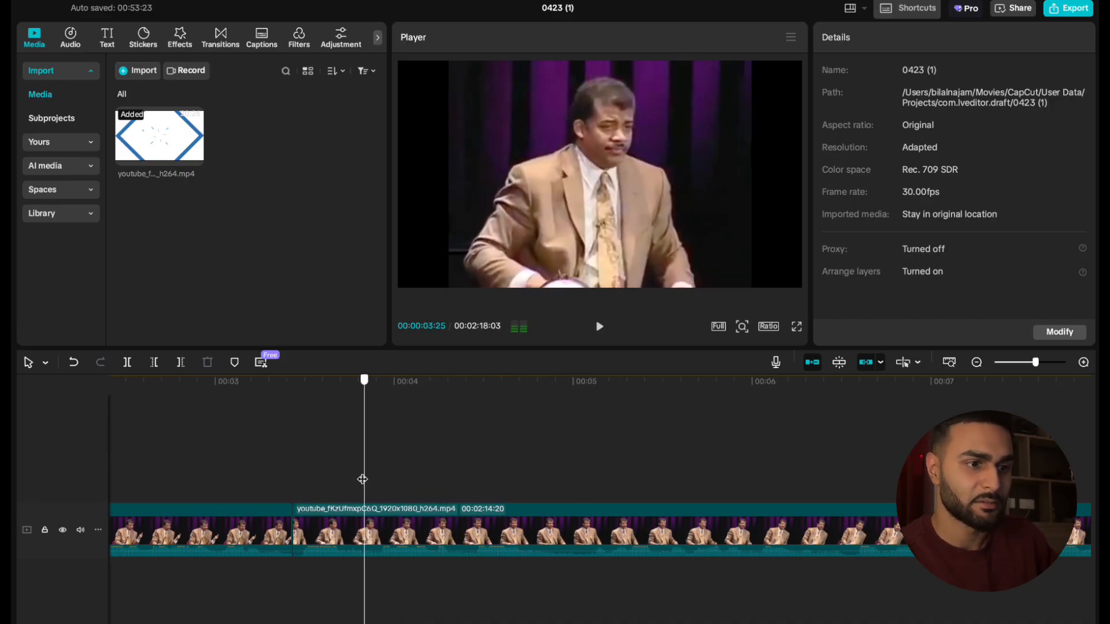
pyautogui.moveTo(363, 481); pyautogui.dragTo(380, 487)
pyautogui.click(156, 364)
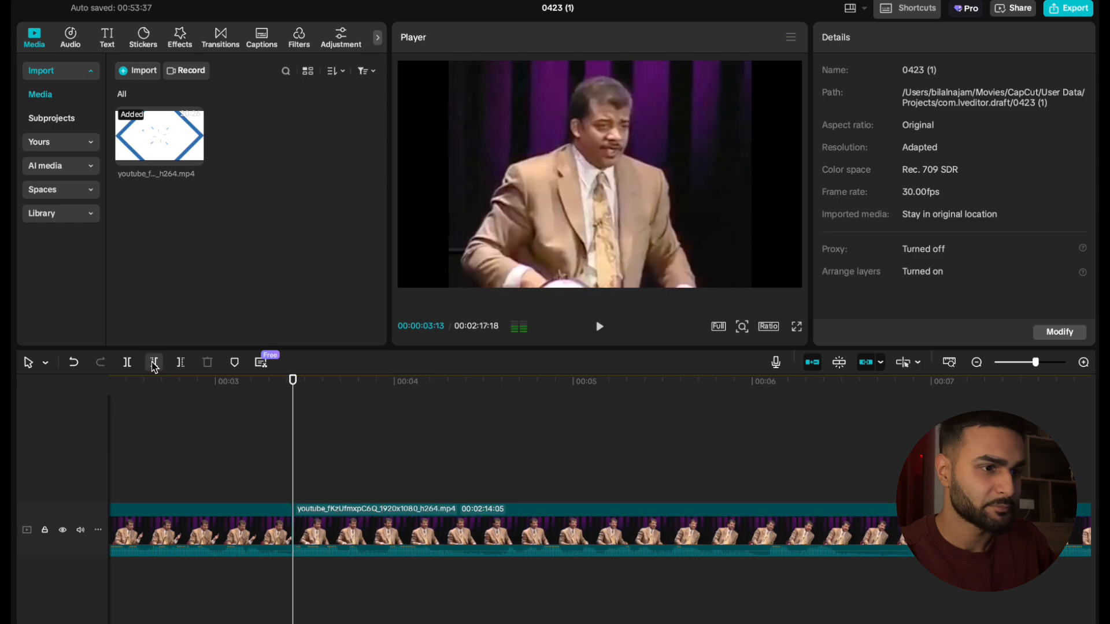
# Play the tightened edit from the first cut to about 1:08 to examine where the next cut is needed.
pyautogui.press('space')
pyautogui.click(198, 493)
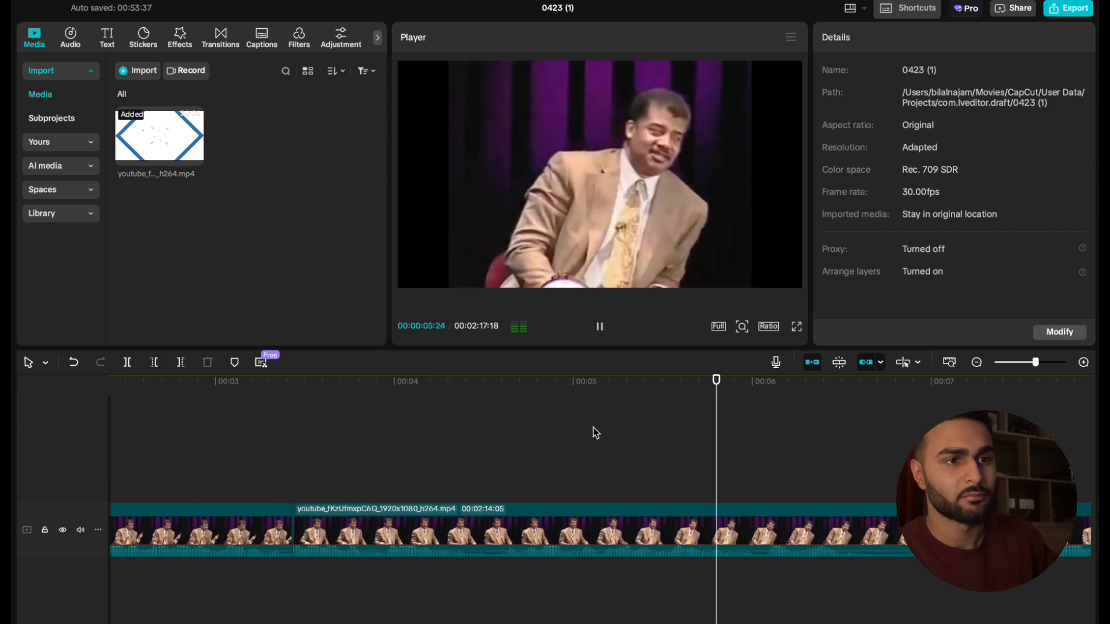
pyautogui.scroll(-5, 828, 466)
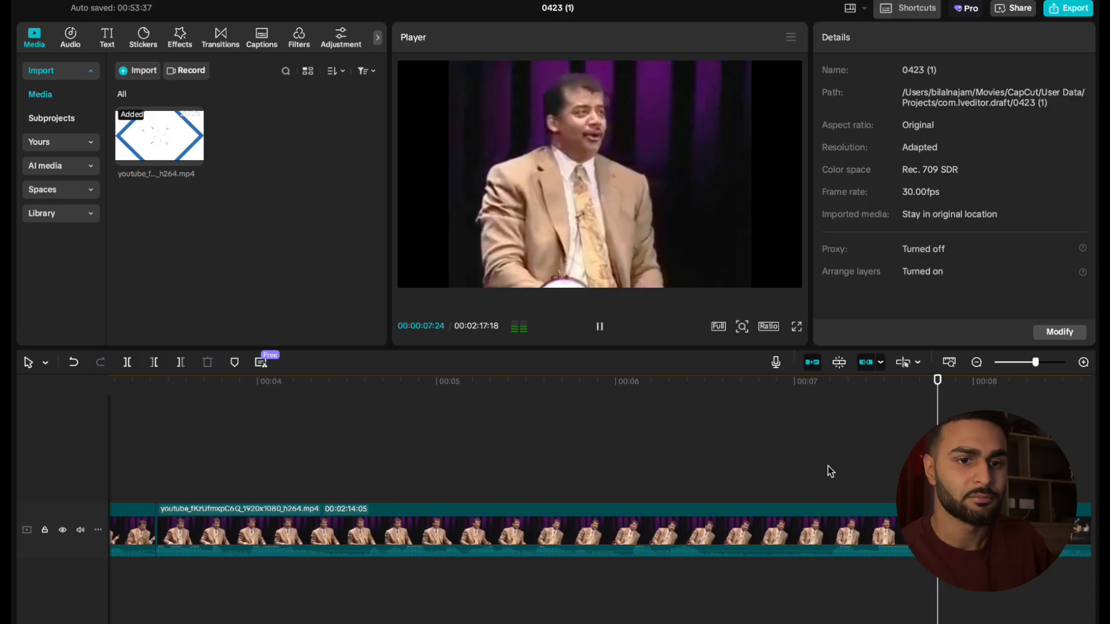
pyautogui.scroll(-3, 828, 466)
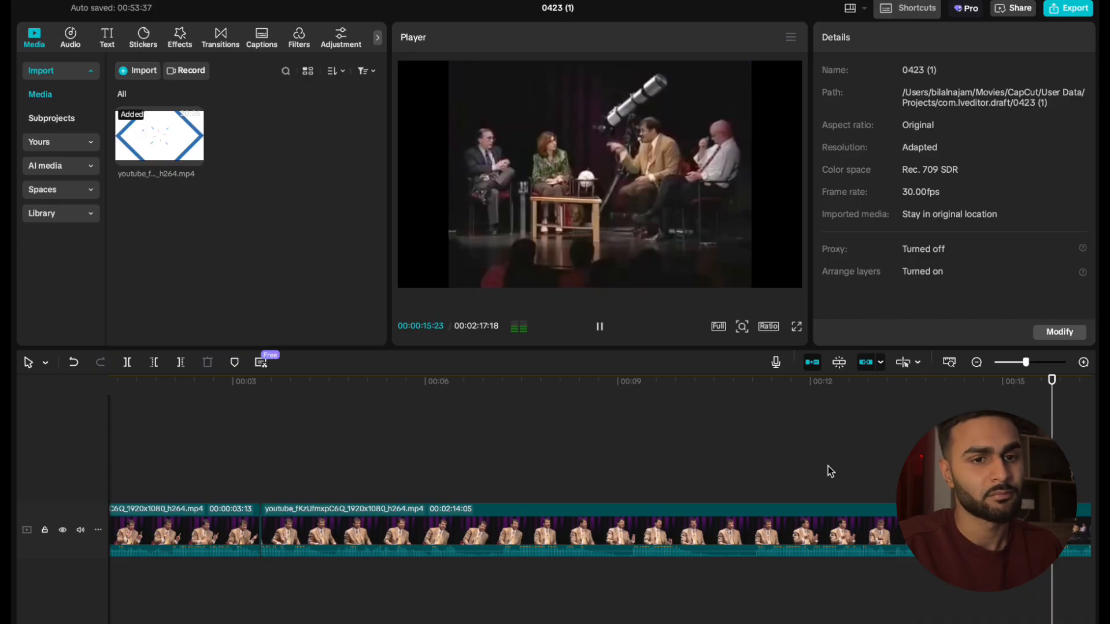
pyautogui.hscroll(10, 828, 466)
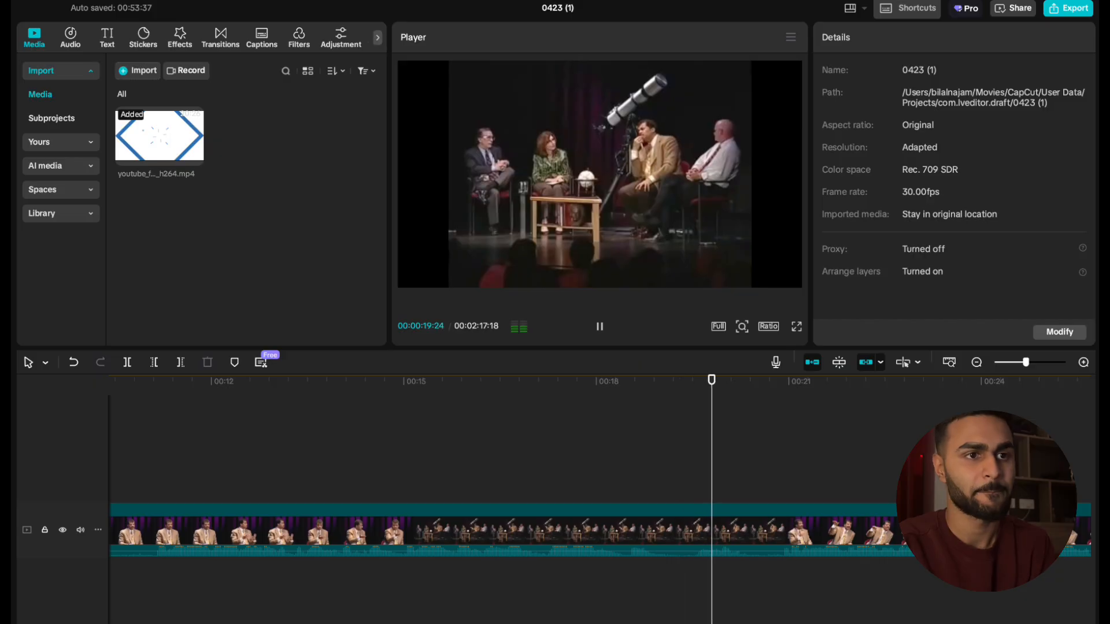
pyautogui.hscroll(2, 601, 466)
pyautogui.hscroll(3, 601, 466)
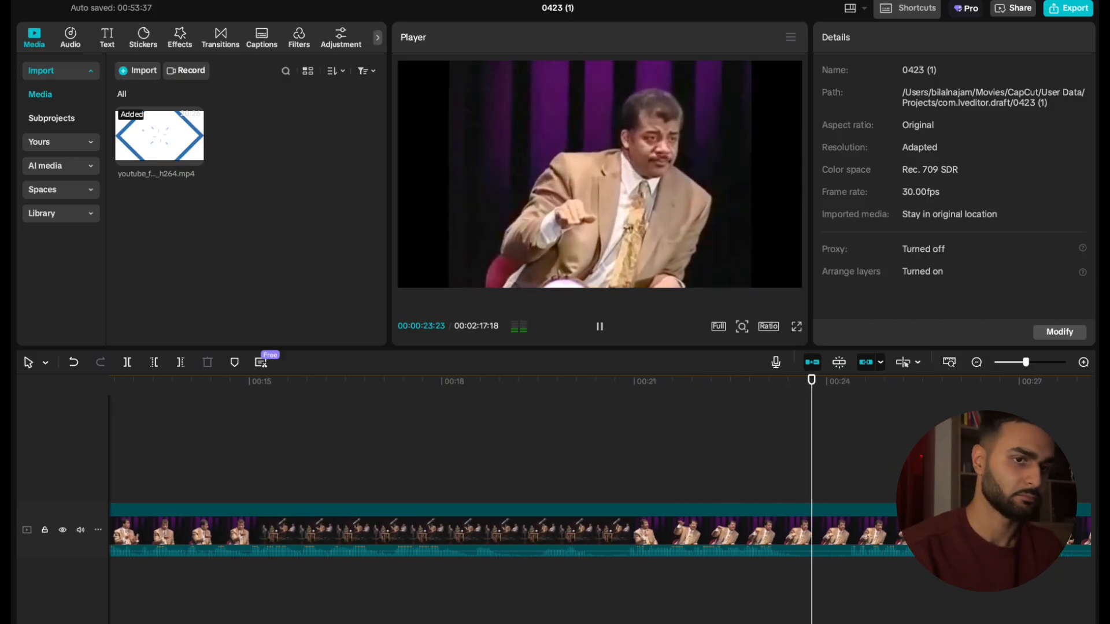
pyautogui.hscroll(8, 601, 466)
pyautogui.hscroll(4, 602, 466)
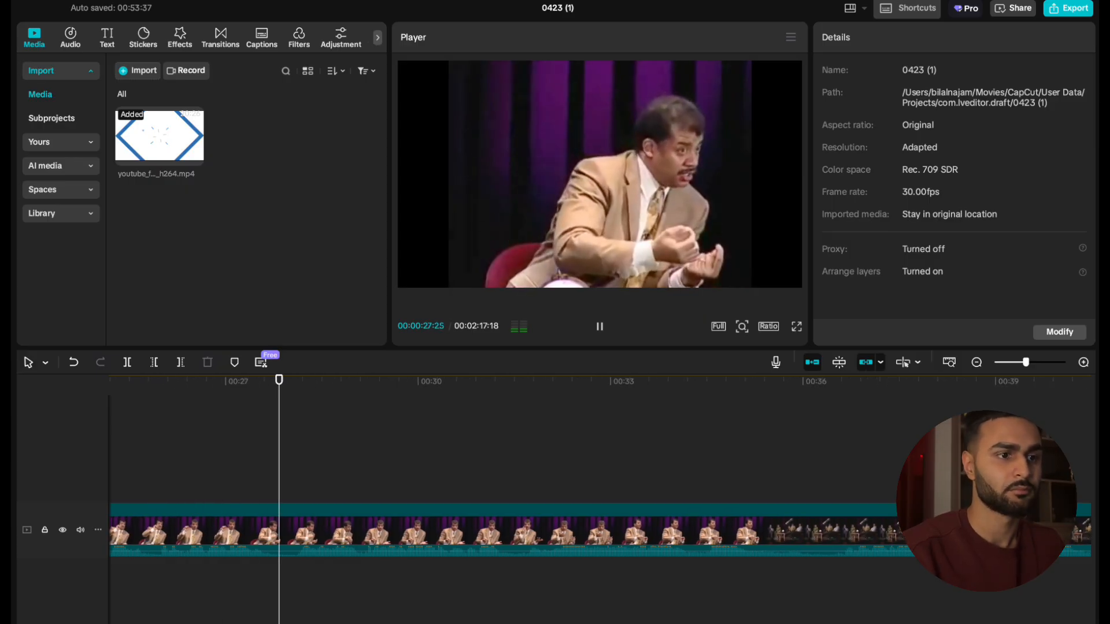
pyautogui.hscroll(2, 601, 466)
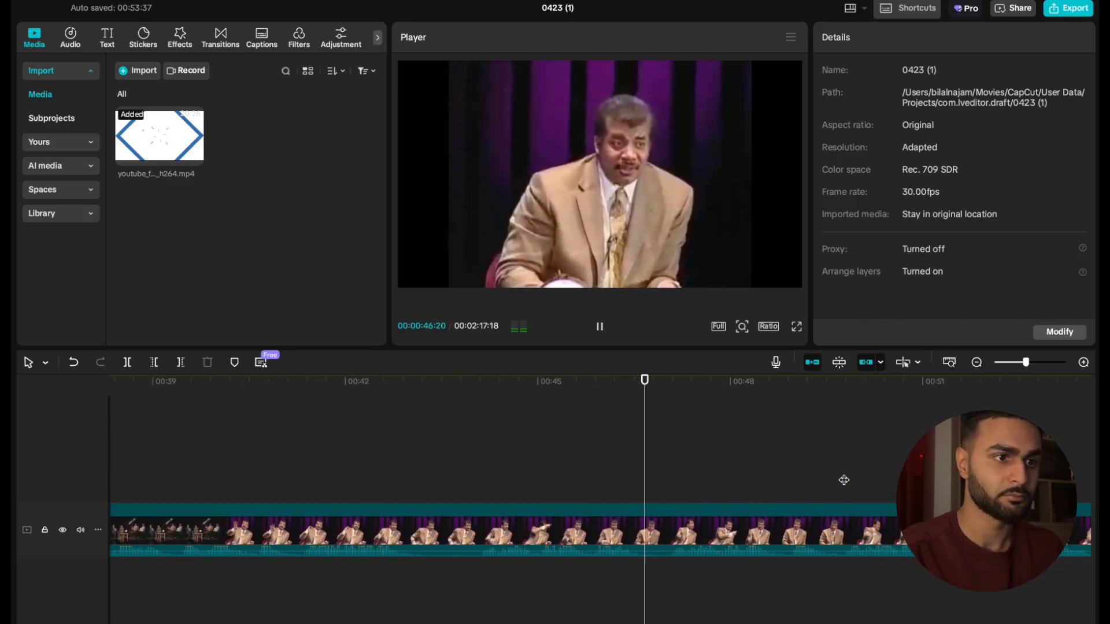
pyautogui.click(770, 460)
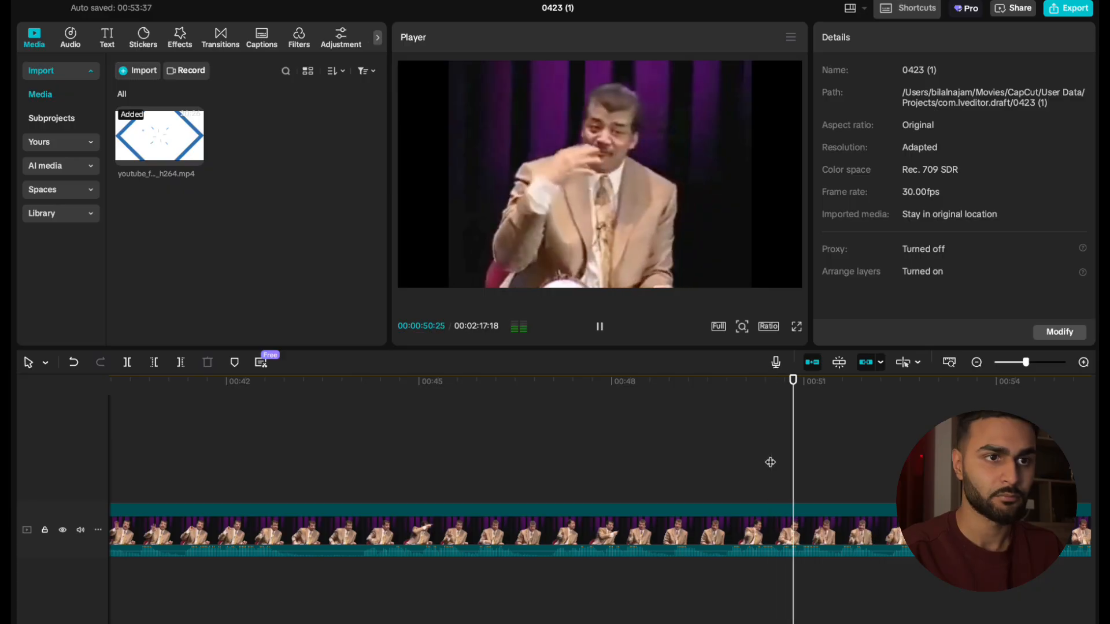
pyautogui.click(759, 459)
pyautogui.press('space')
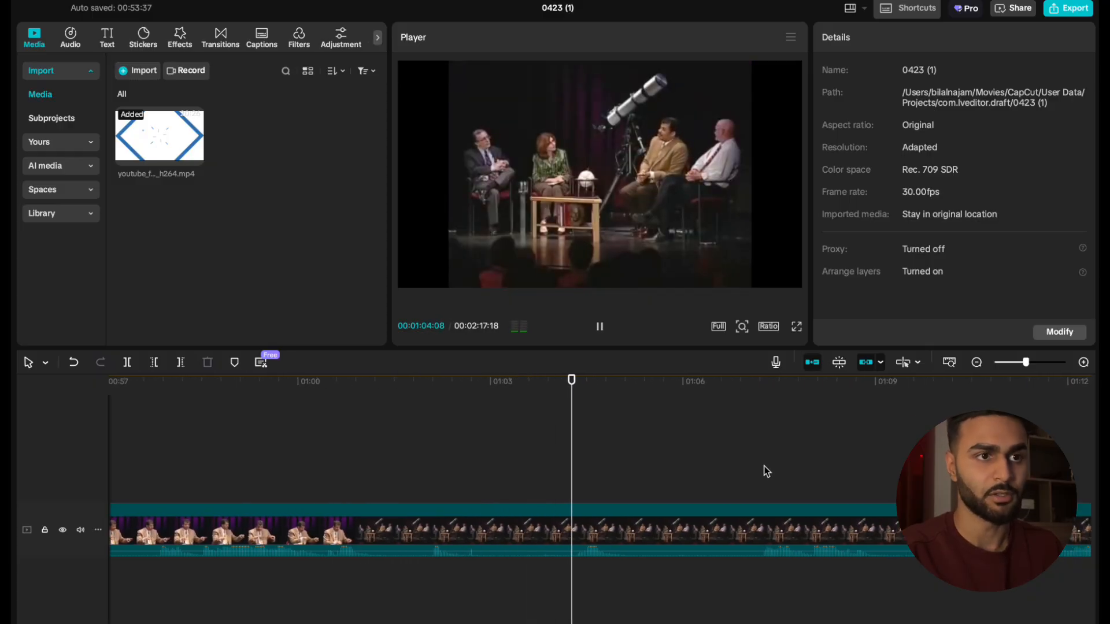
# Go back to the passage around 0:52 and split the clip at 00:00:53:28.
pyautogui.hscroll(-10, 764, 470)
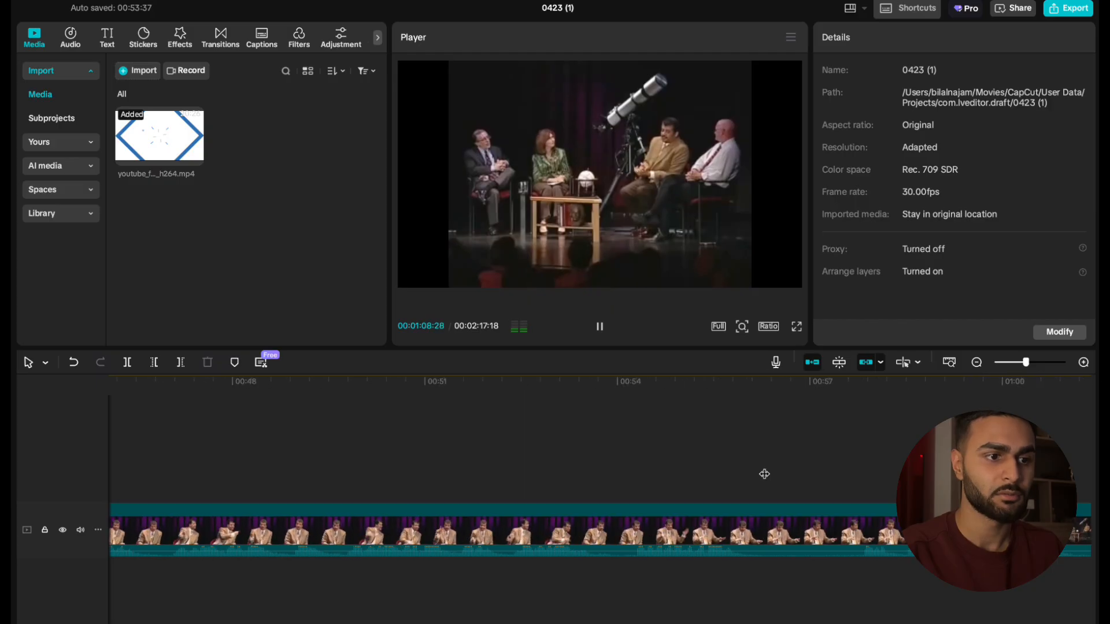
pyautogui.click(637, 464)
pyautogui.click(467, 455)
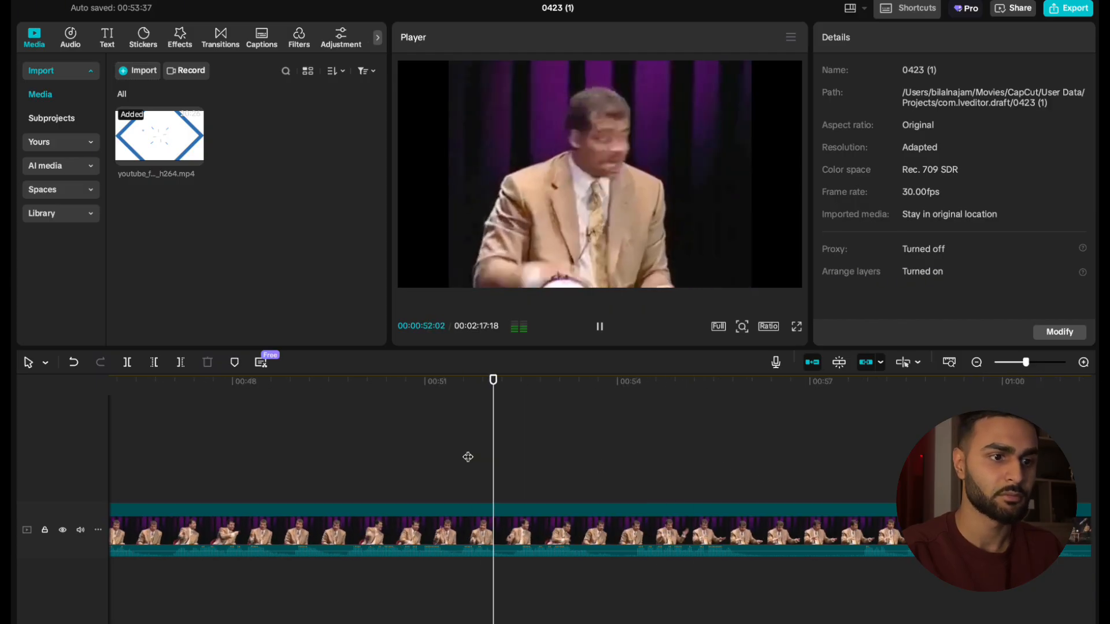
pyautogui.press('space')
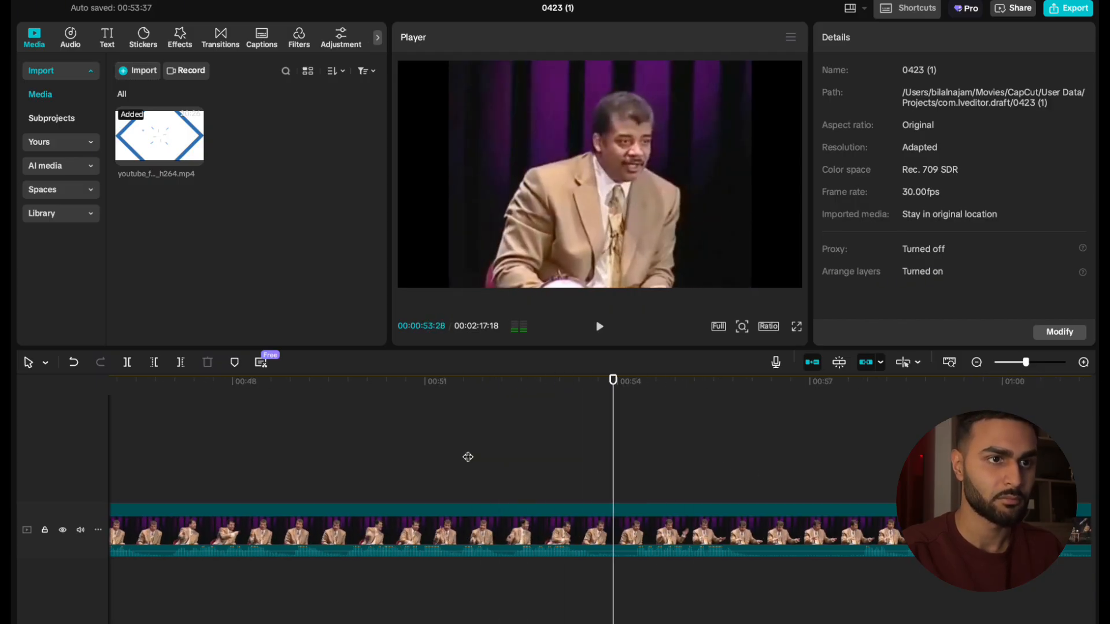
pyautogui.click(157, 361)
# Play on past the new split and delete the last clip's footage up to about 00:01:11:10.
pyautogui.press('space')
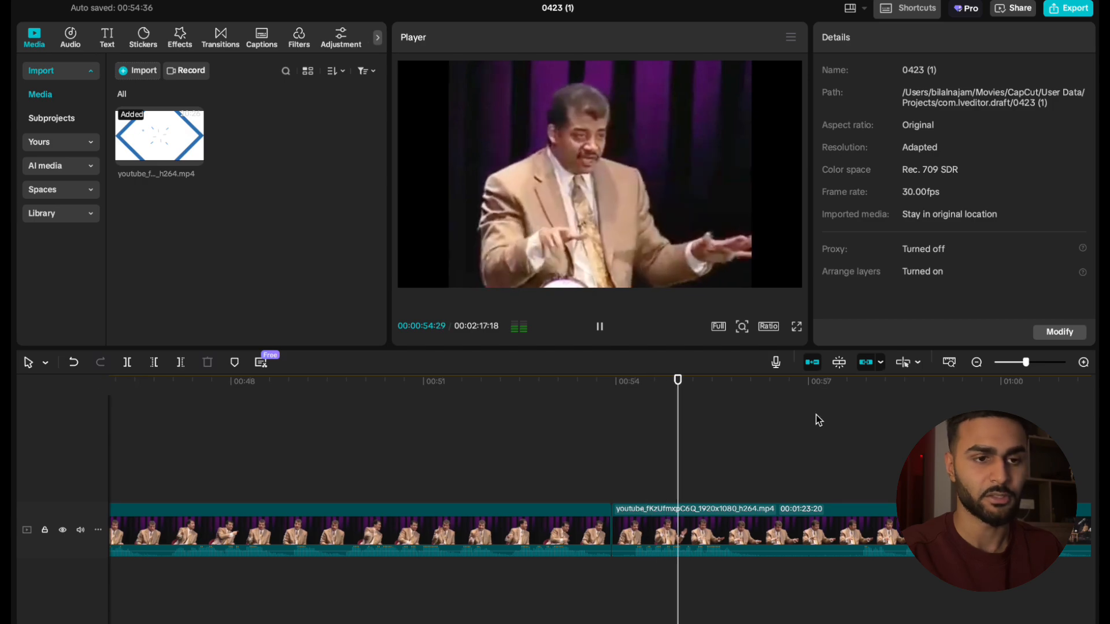
pyautogui.click(662, 475)
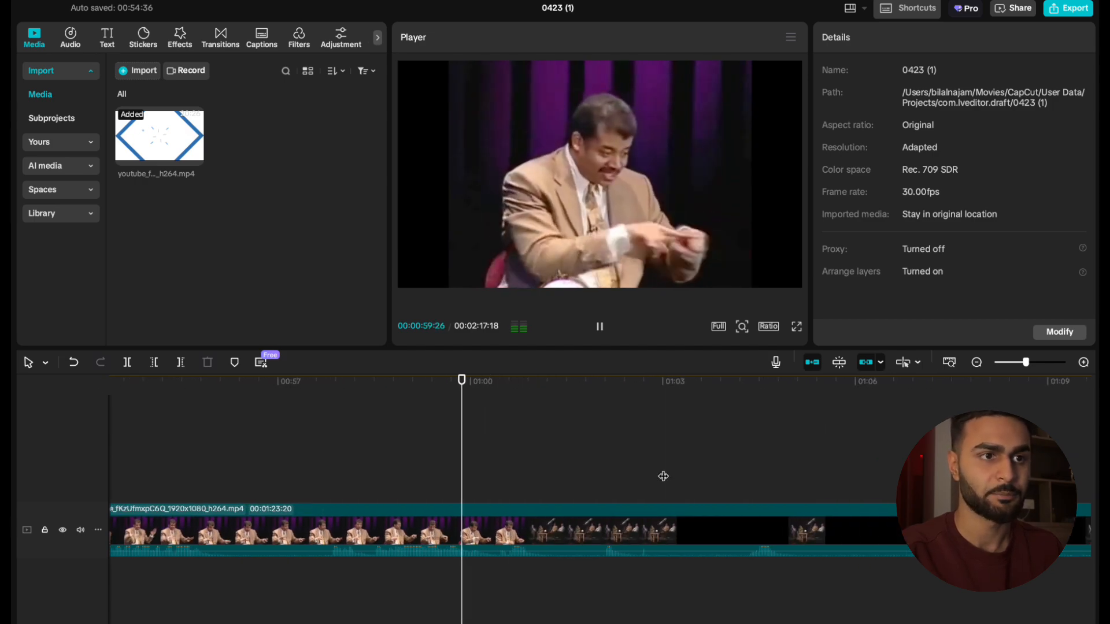
pyautogui.click(700, 468)
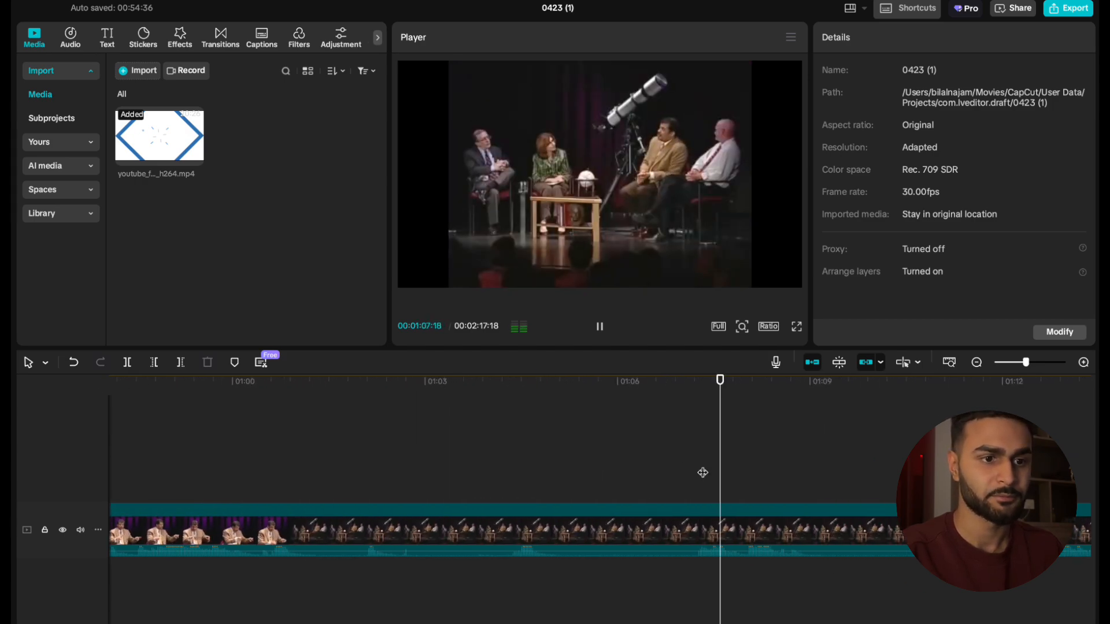
pyautogui.press('space')
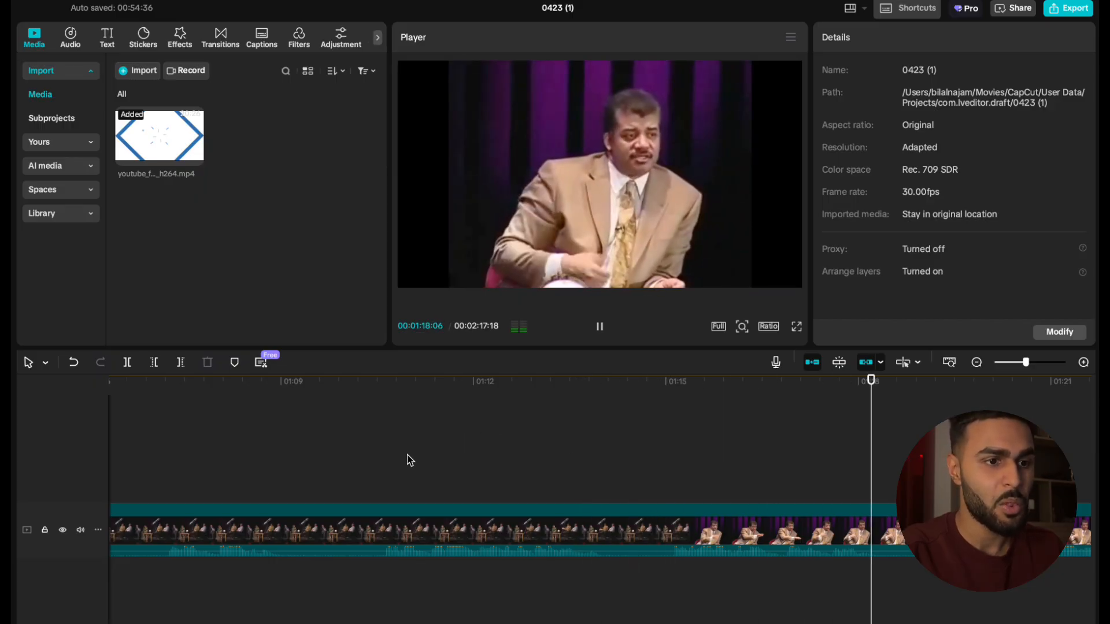
pyautogui.click(383, 467)
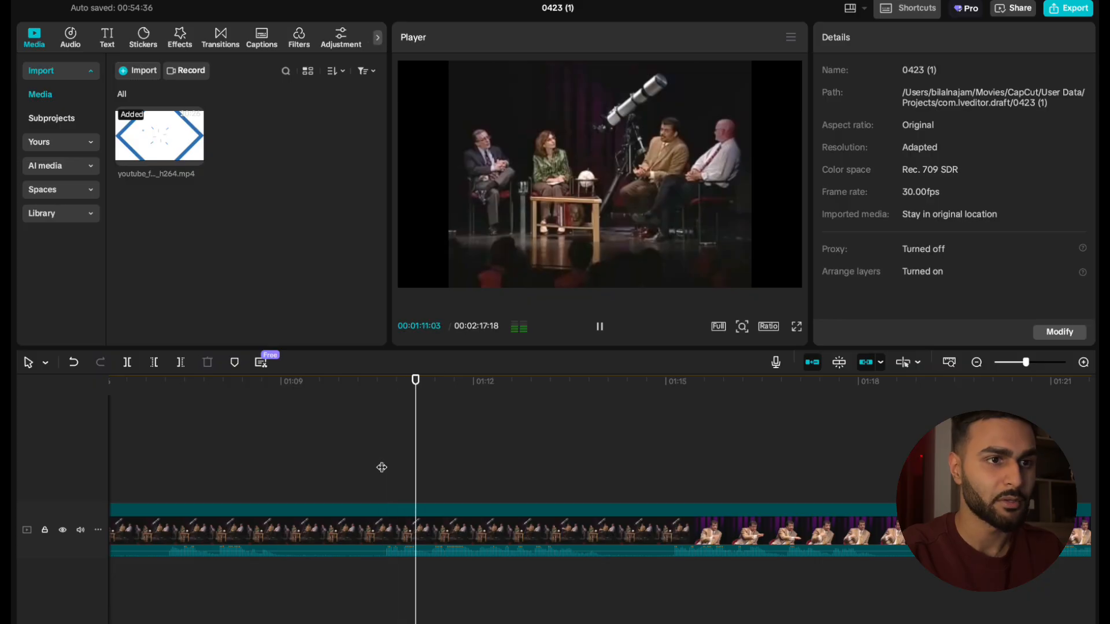
pyautogui.click(432, 475)
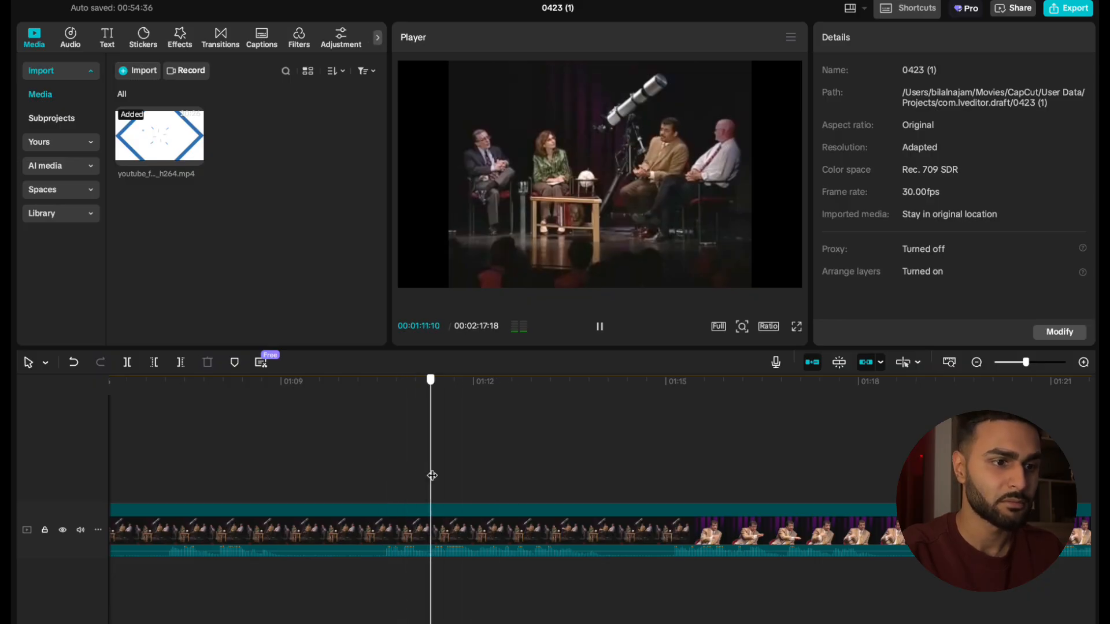
pyautogui.click(154, 363)
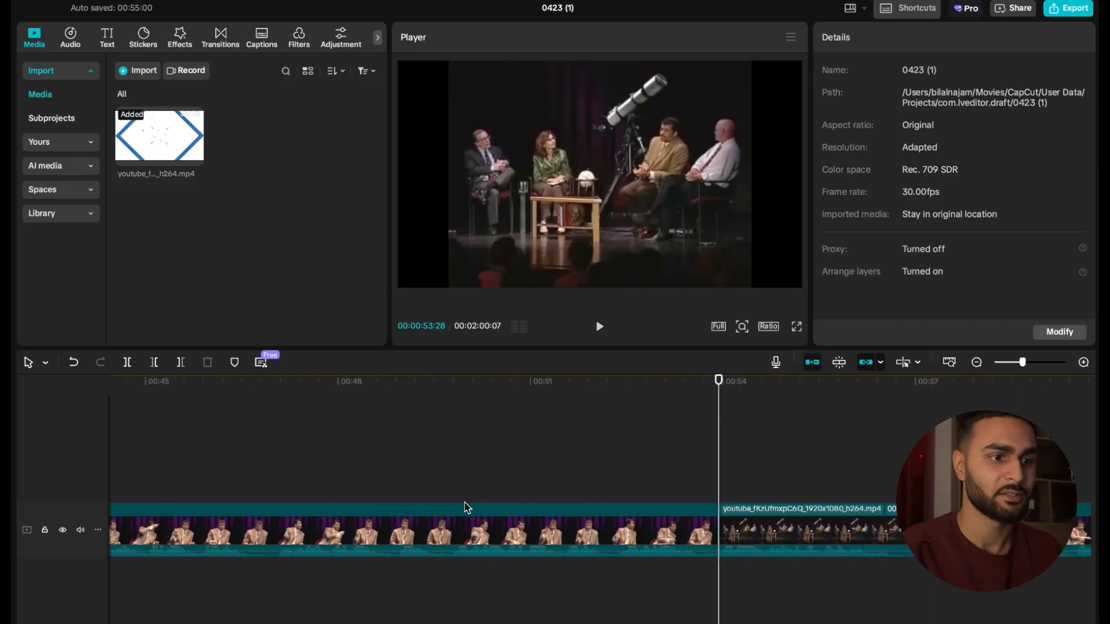
# Play the last clip and delete everything after 00:01:00:27.
pyautogui.press('space')
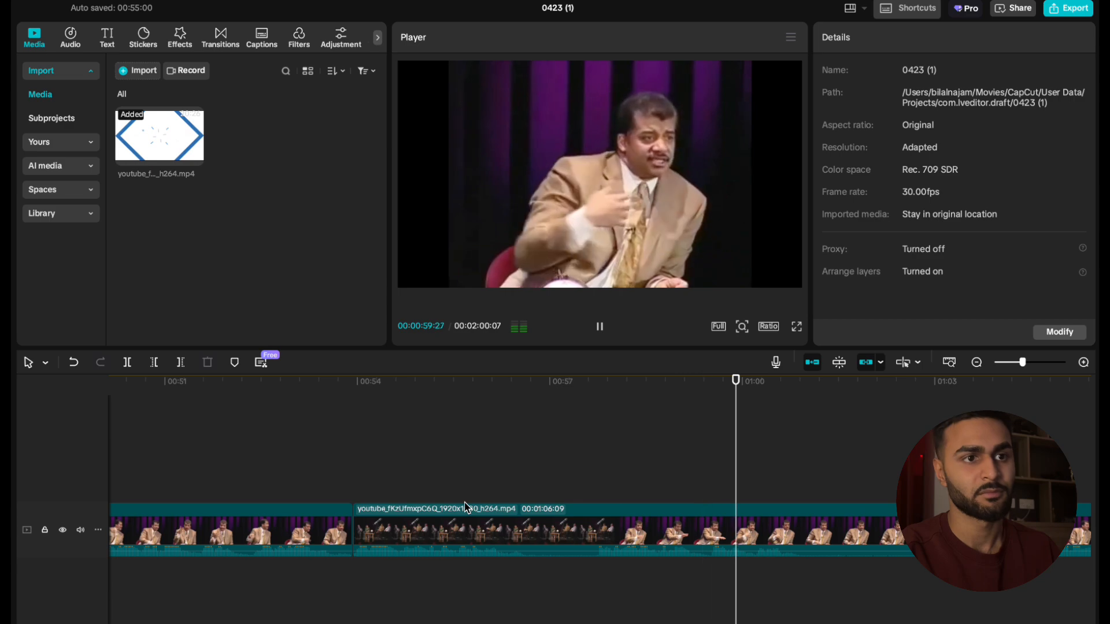
pyautogui.press('space')
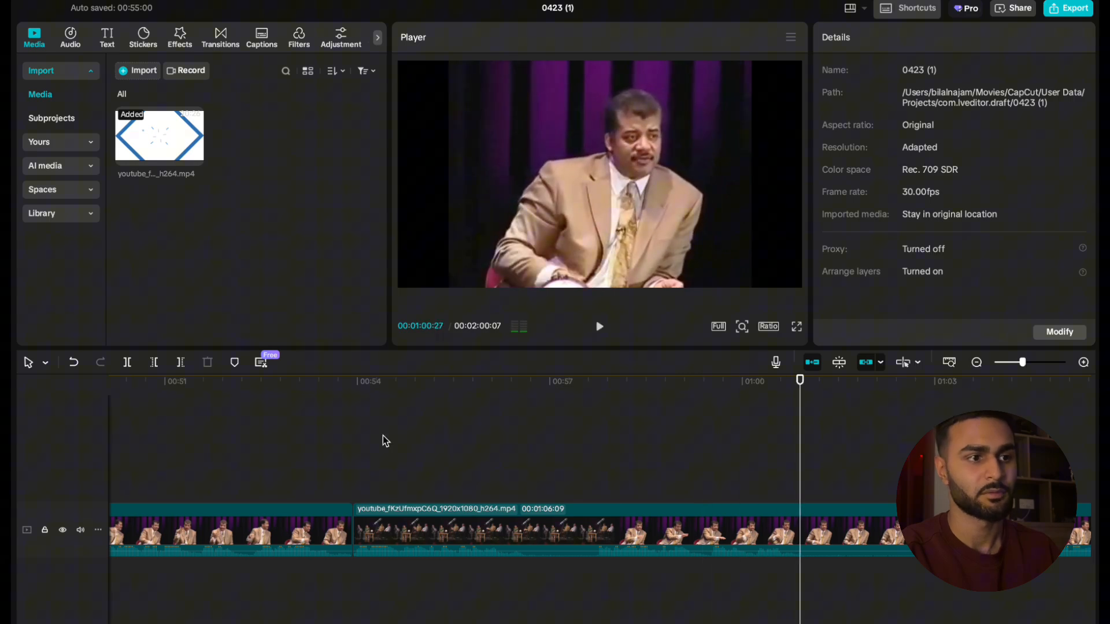
pyautogui.click(181, 363)
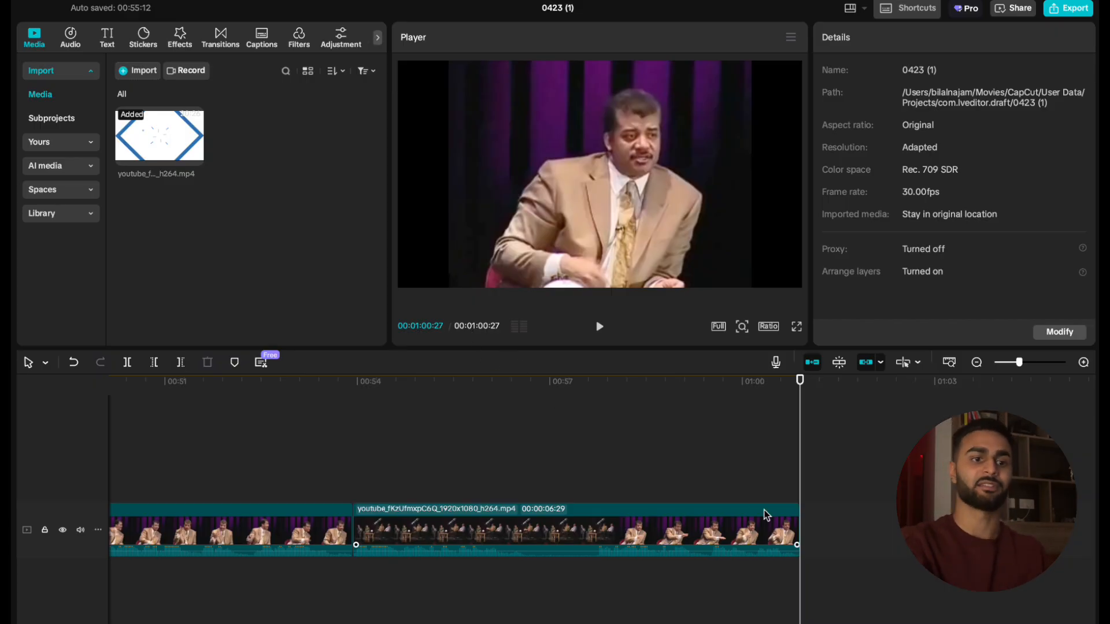
# Play the edit from the start and cut out the second clip's footage between 00:00:06:15 and 00:00:07:06.
pyautogui.hscroll(-15, 766, 514)
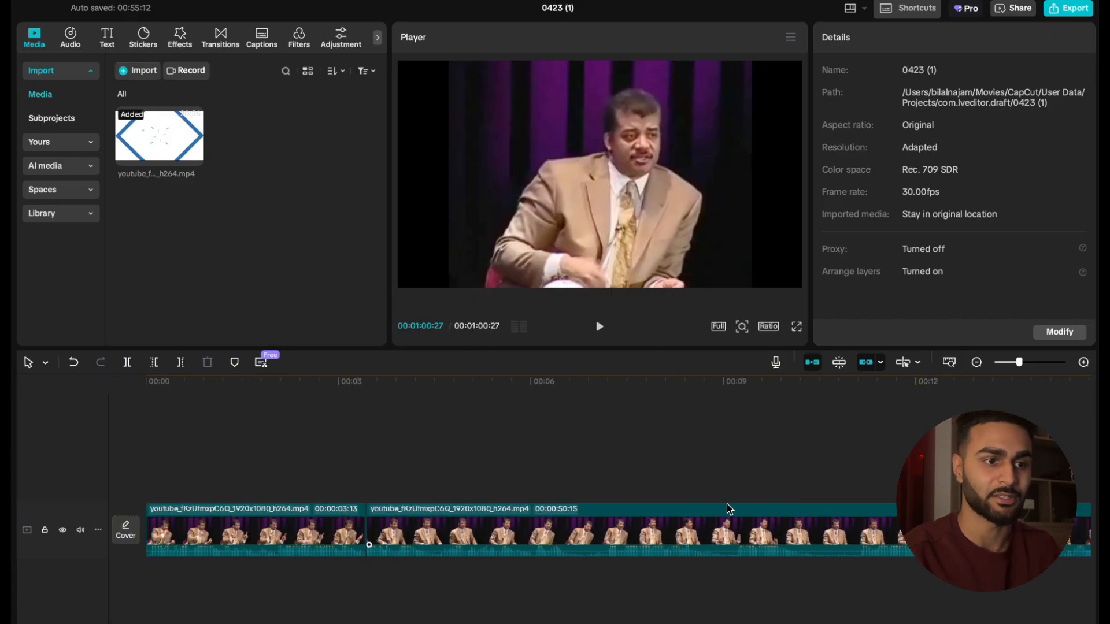
pyautogui.click(509, 473)
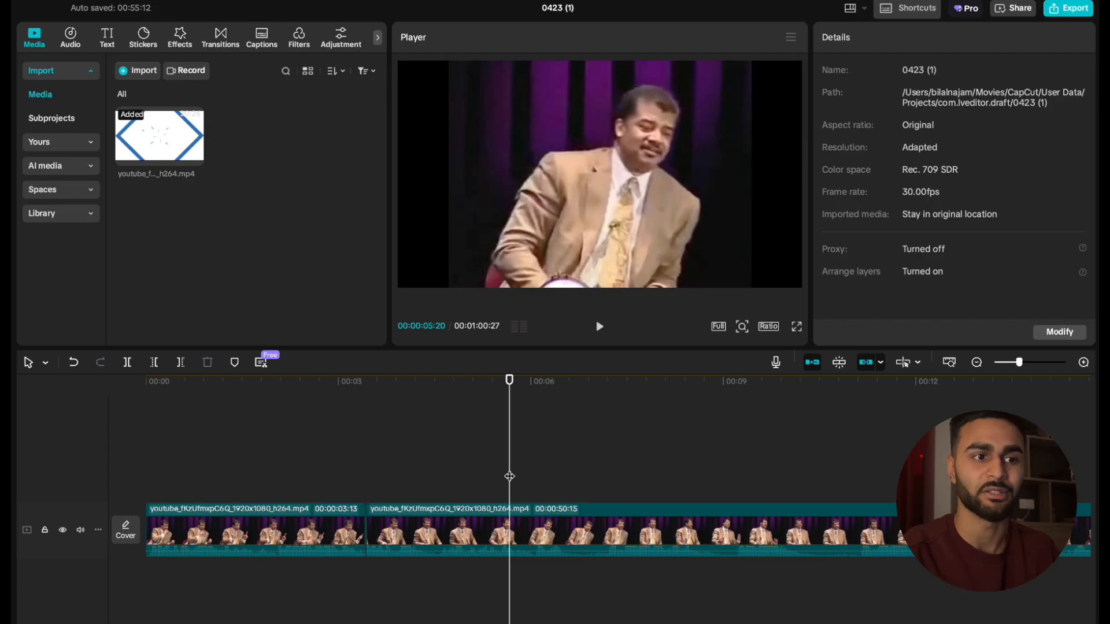
pyautogui.press('space')
pyautogui.click(335, 476)
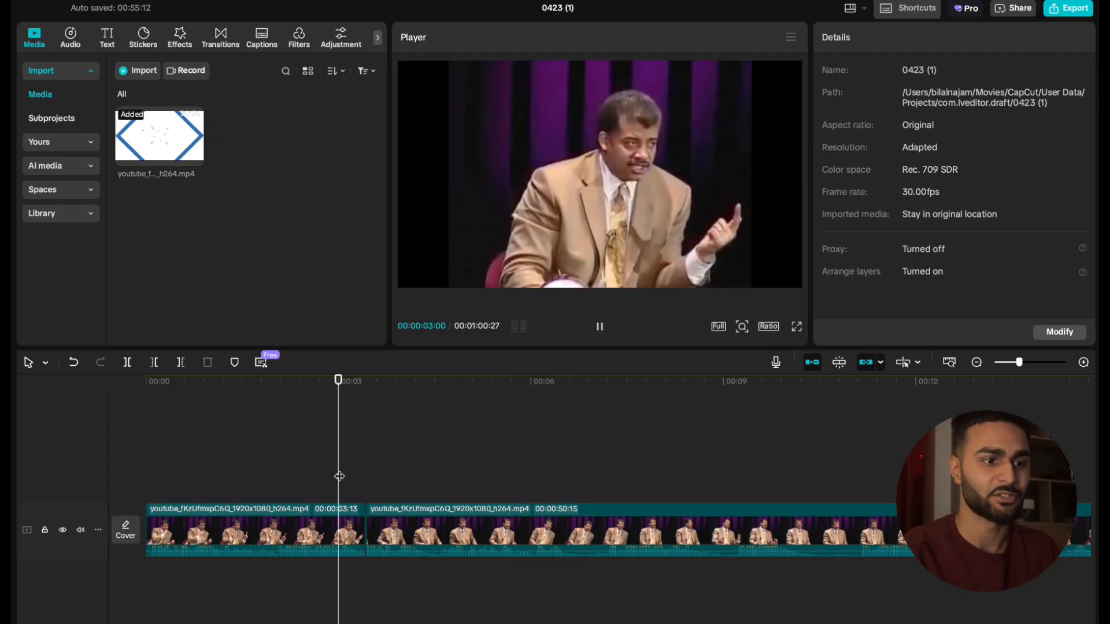
pyautogui.click(340, 477)
pyautogui.moveTo(340, 477); pyautogui.dragTo(81, 470)
pyautogui.press('space')
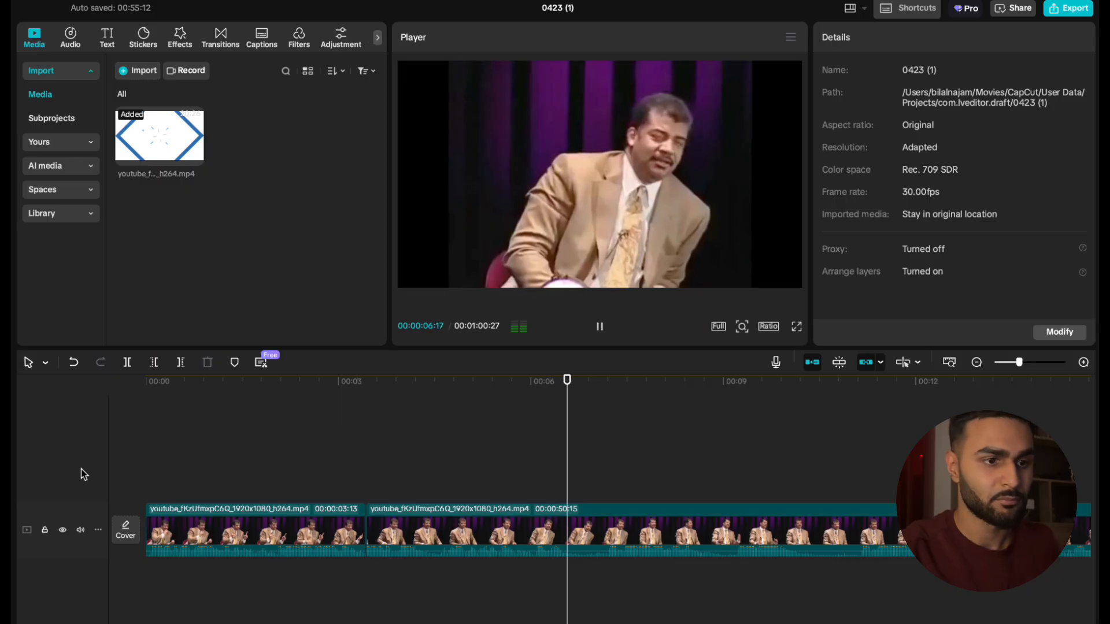
pyautogui.press('space')
pyautogui.moveTo(544, 487); pyautogui.dragTo(564, 490)
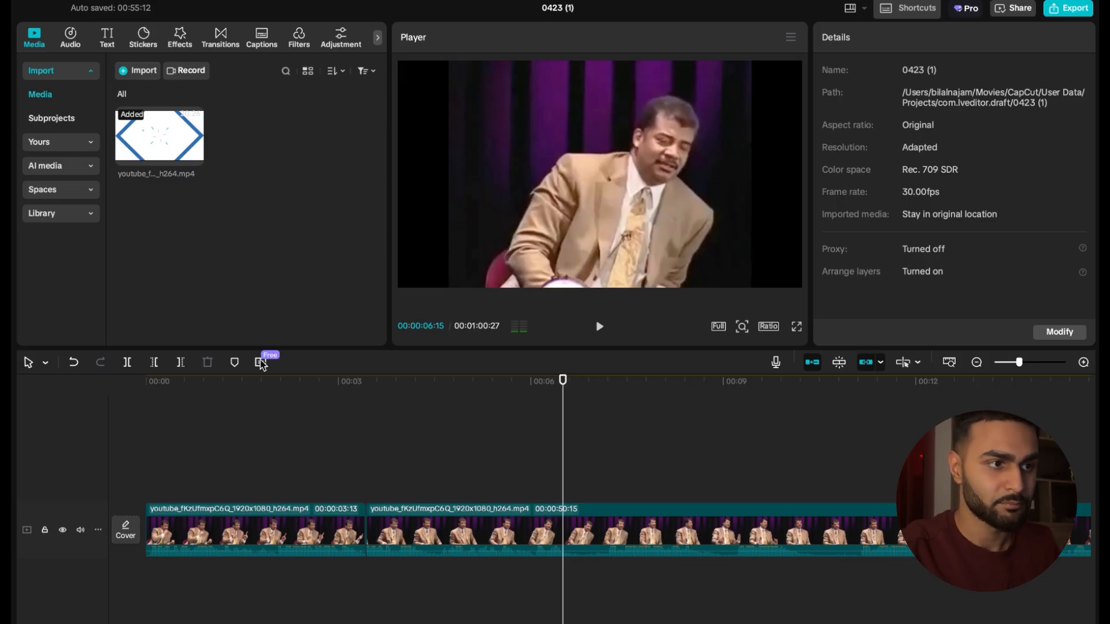
pyautogui.click(128, 362)
pyautogui.press('space')
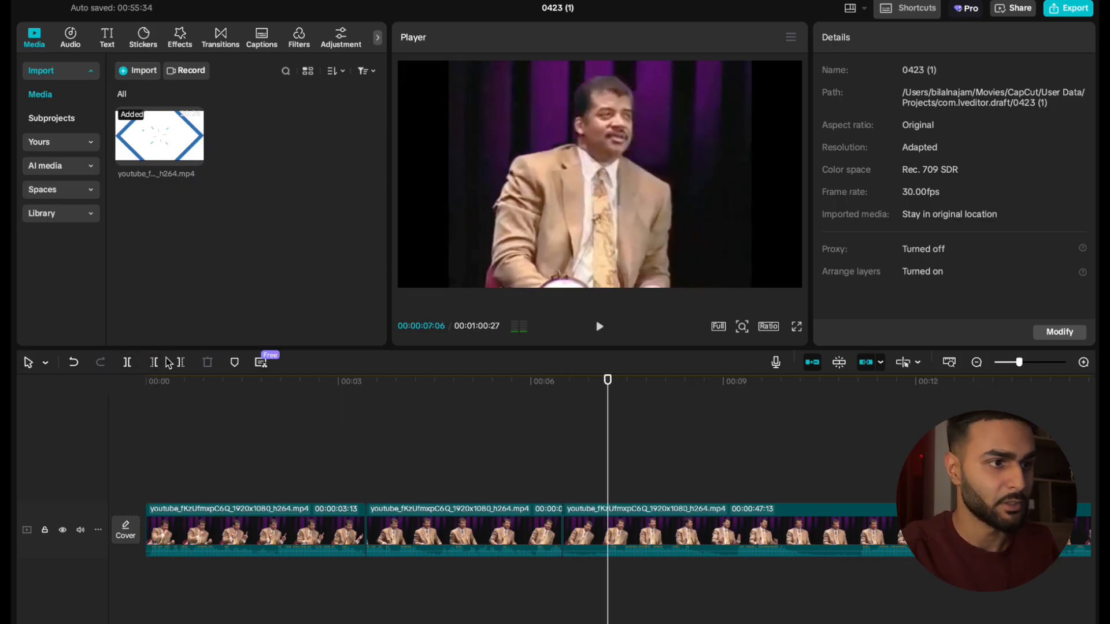
pyautogui.click(156, 362)
# Play on, split the clip at 00:00:07:27 and delete the footage after the split up to 00:00:08:17.
pyautogui.press('space')
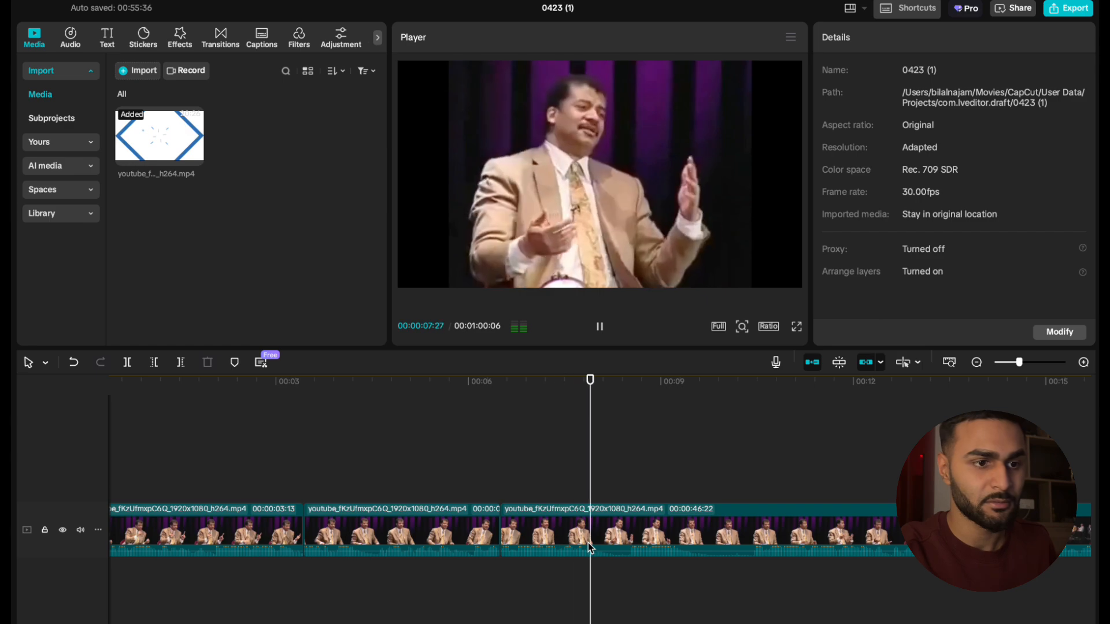
pyautogui.click(128, 361)
pyautogui.press('space')
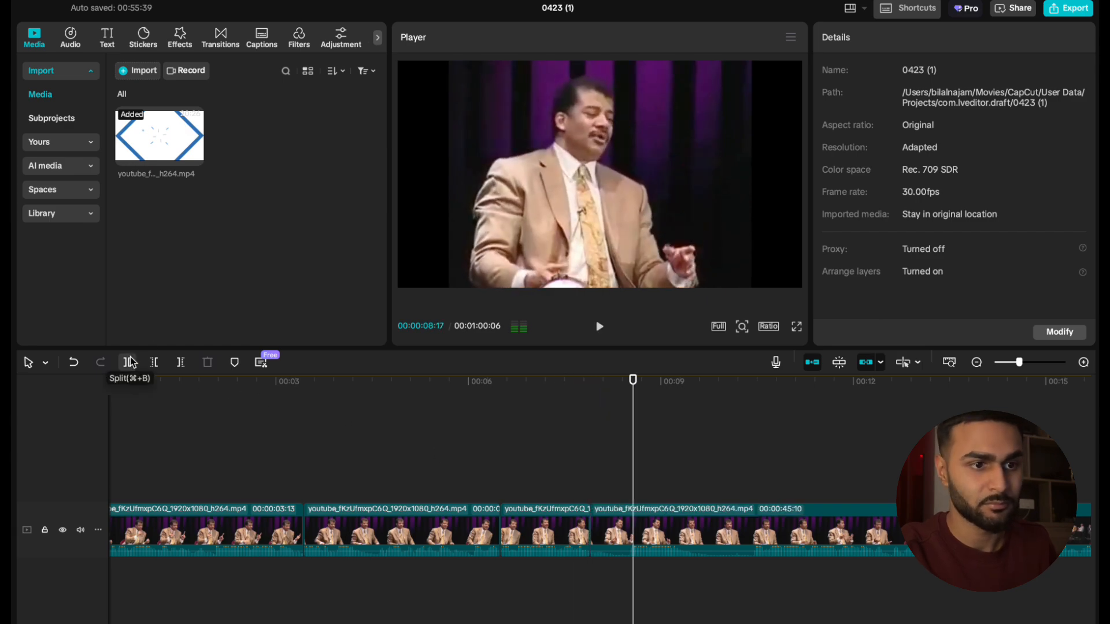
pyautogui.click(155, 364)
# Split the last clip at 00:00:08:23 and delete the footage from there to 00:00:09:23.
pyautogui.press('space')
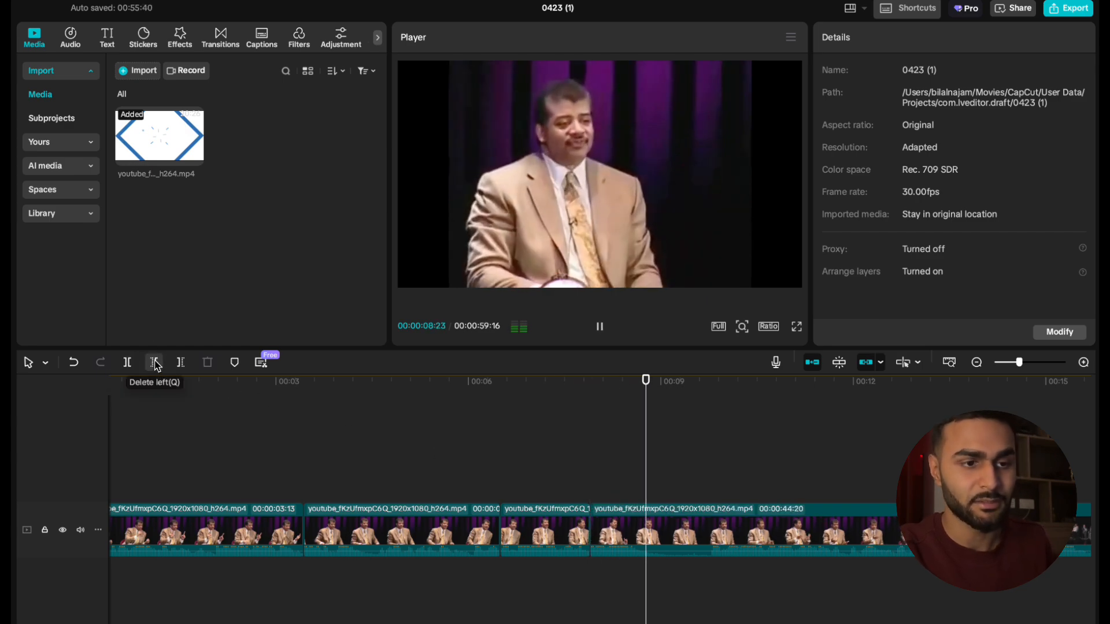
pyautogui.click(126, 364)
pyautogui.press('space')
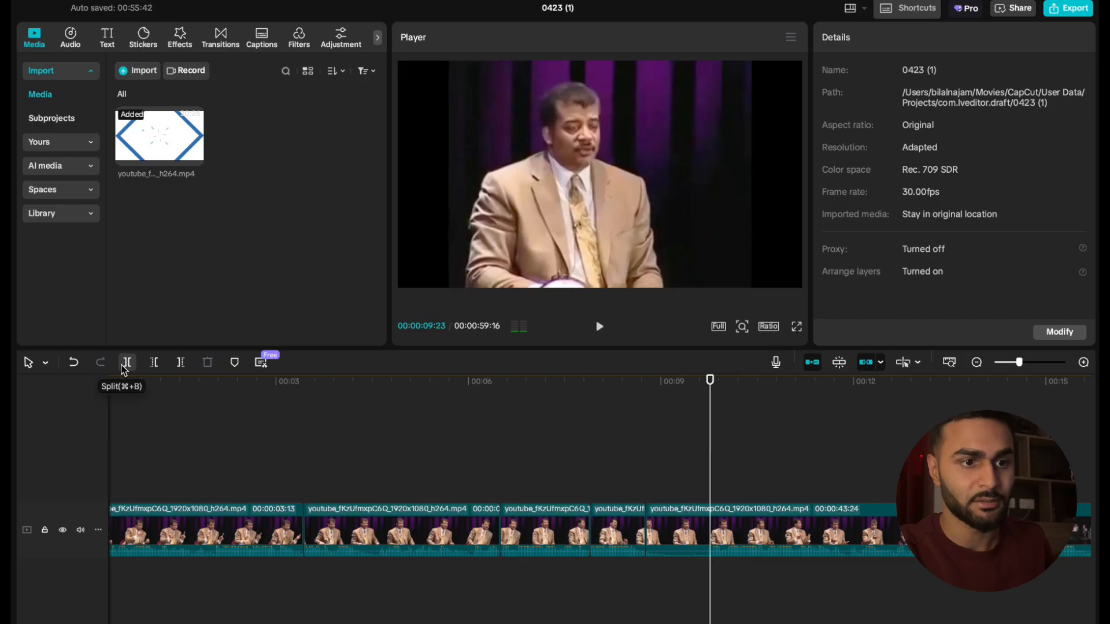
pyautogui.click(155, 362)
# Replay the passage from about 00:00:08 to 00:00:13 and delete the footage between 00:00:08:23 and about 00:00:12:01.
pyautogui.press('space')
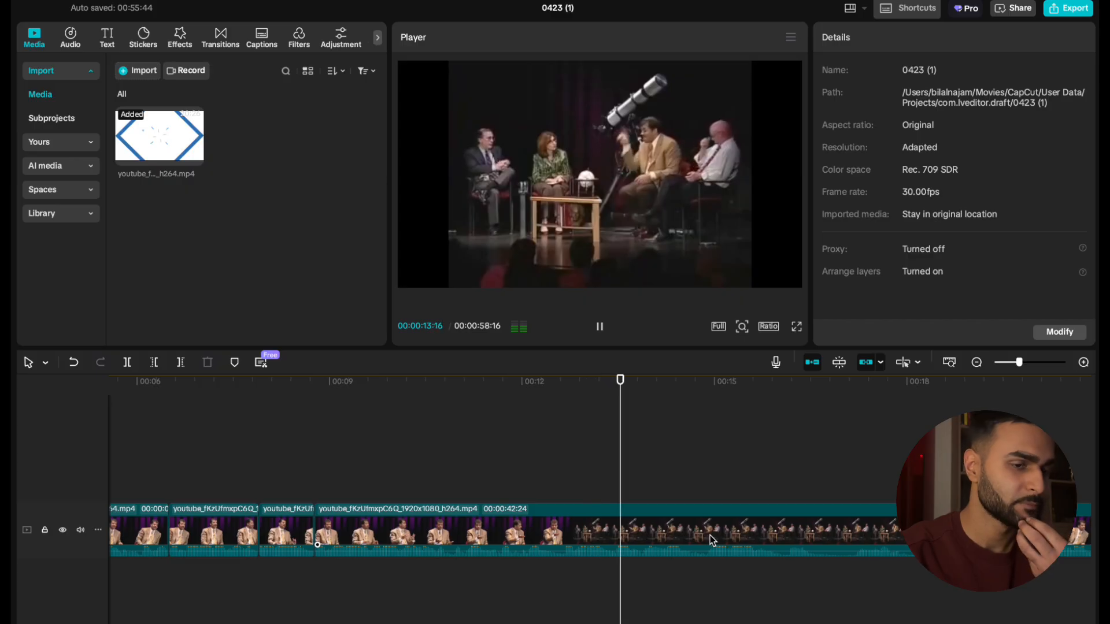
pyautogui.click(412, 443)
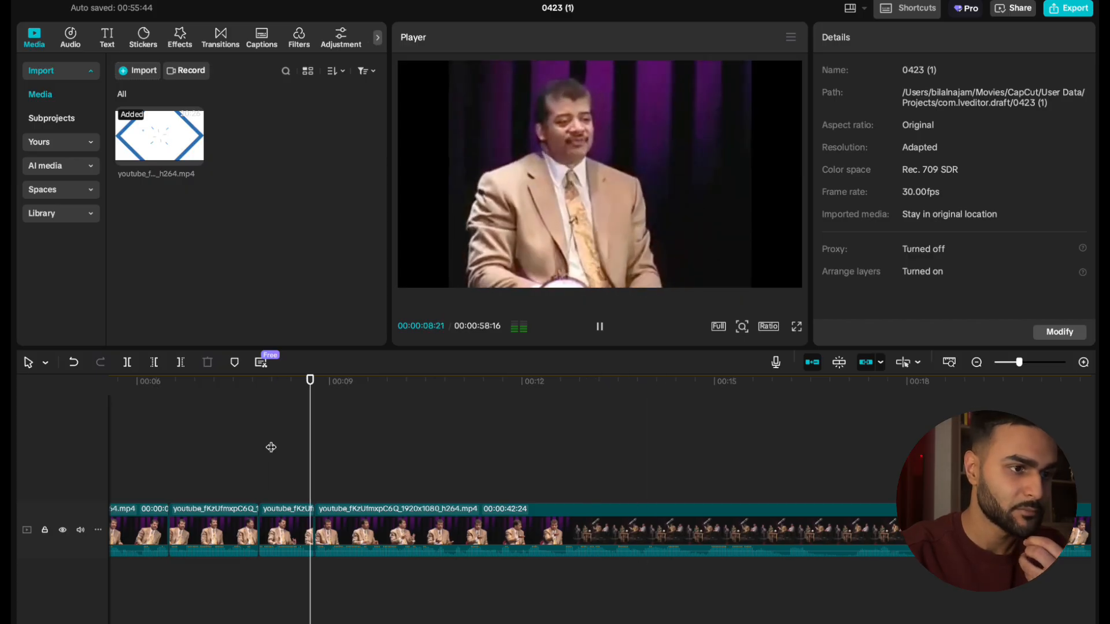
pyautogui.click(245, 443)
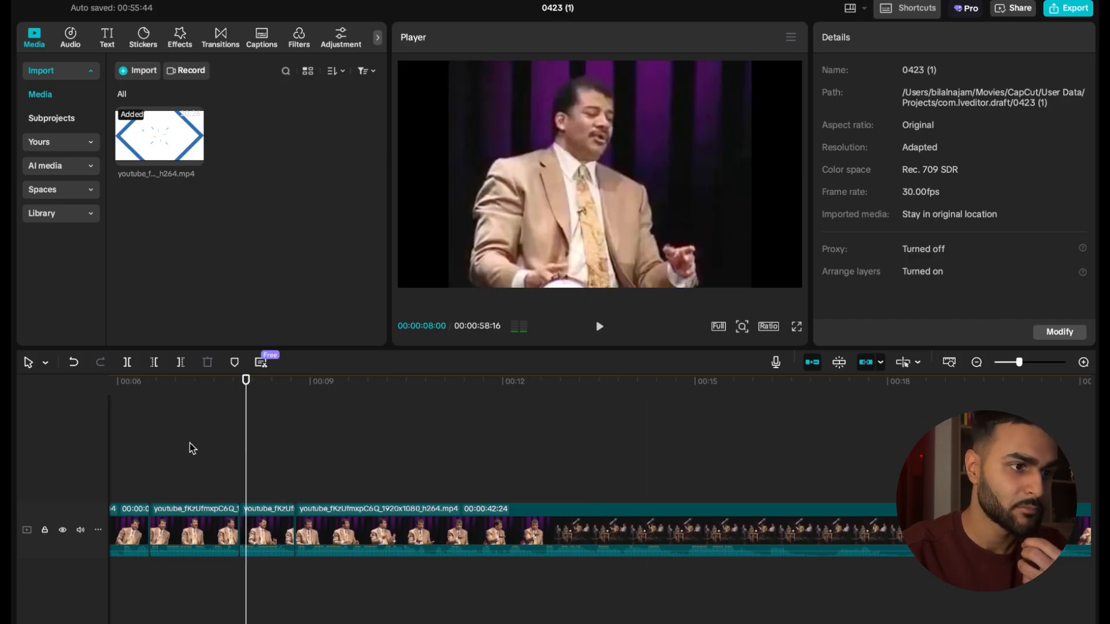
pyautogui.click(191, 448)
pyautogui.press('space')
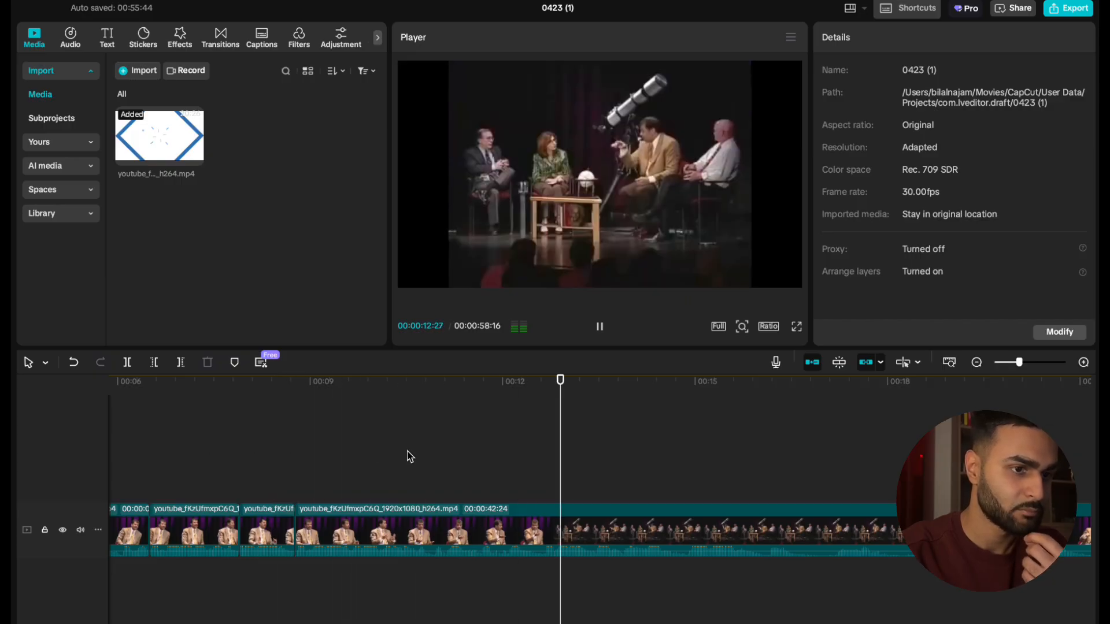
pyautogui.click(462, 450)
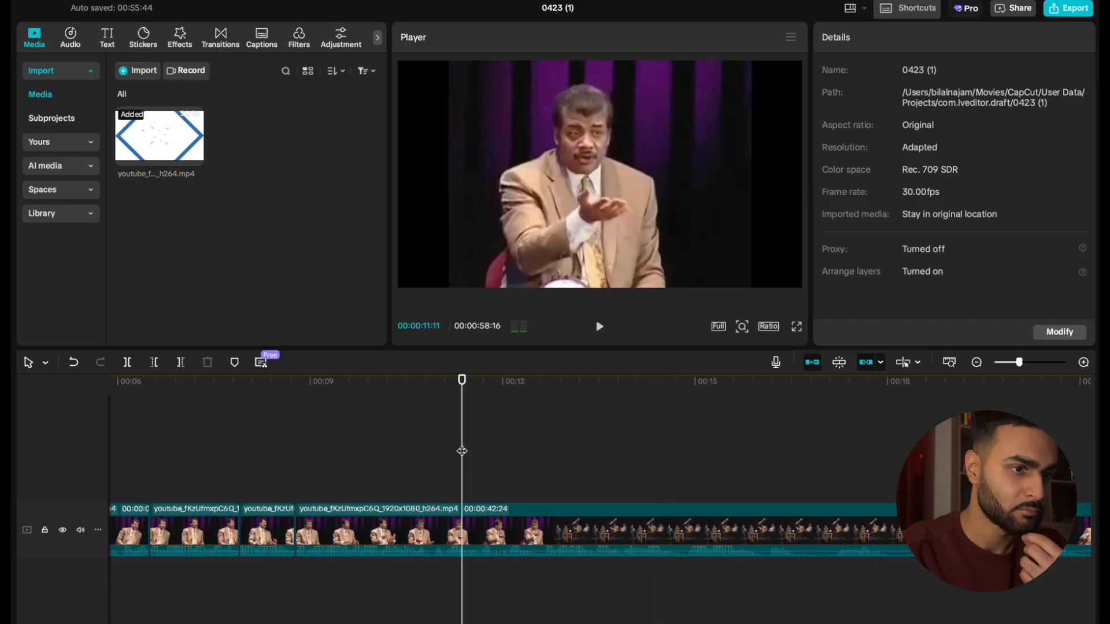
pyautogui.click(261, 468)
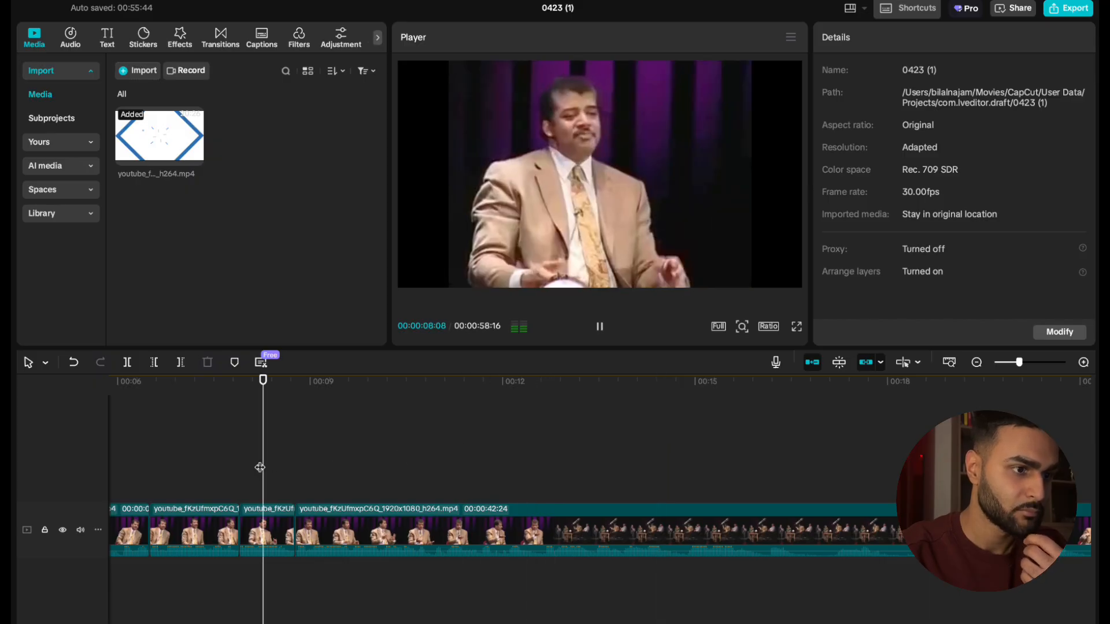
pyautogui.click(487, 464)
pyautogui.press('space')
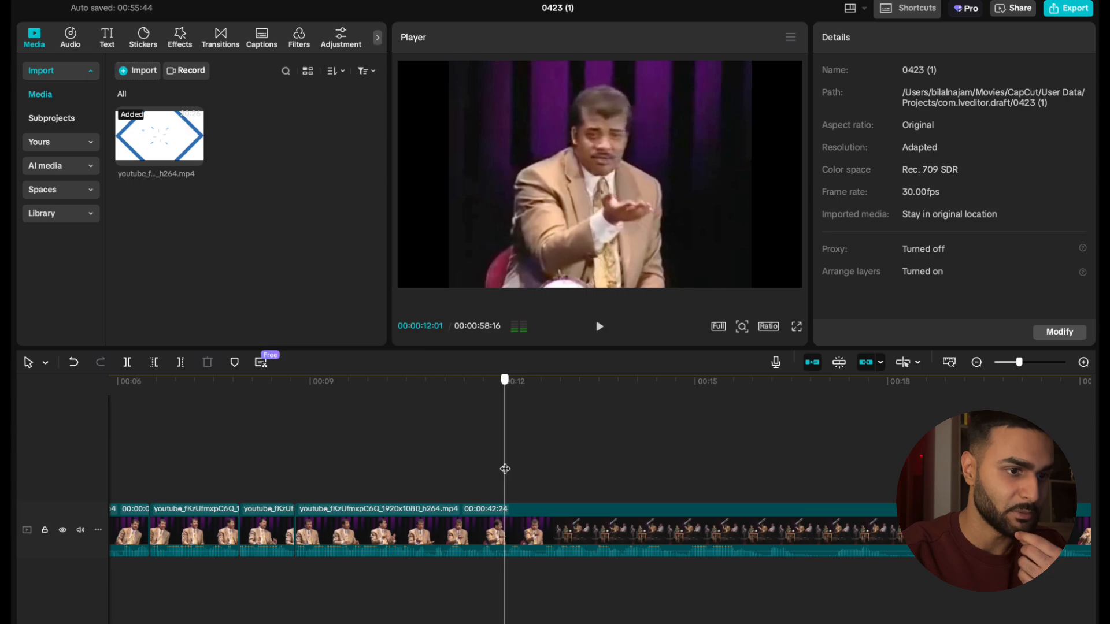
pyautogui.click(151, 364)
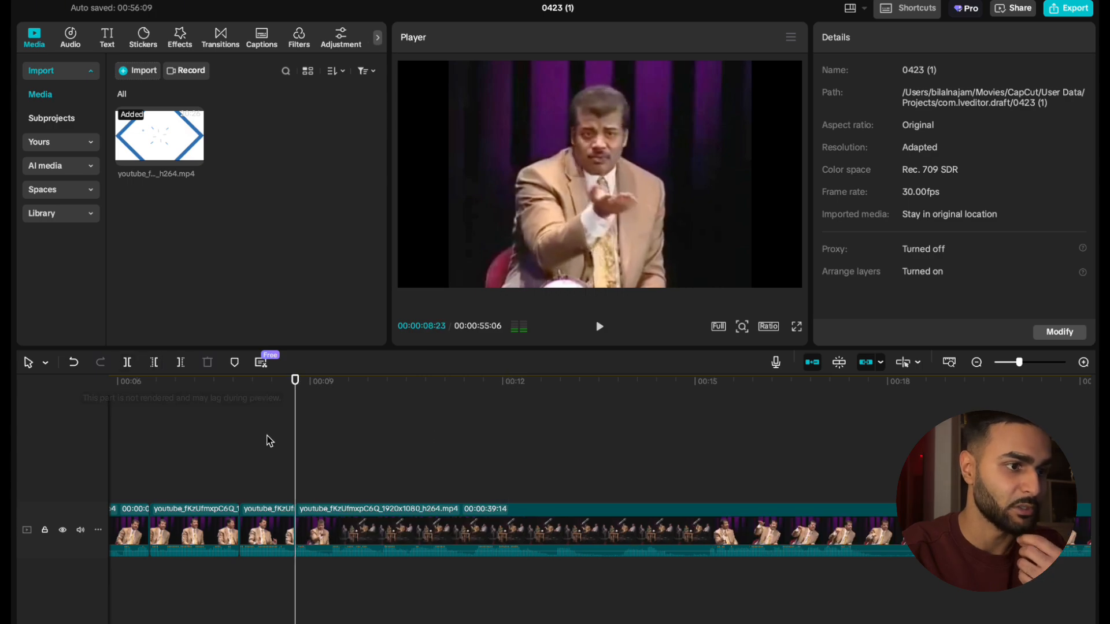
# Play across the new cut, split the wide shot at about 00:00:12:20 and delete the footage up to 00:00:15:06.
pyautogui.click(268, 442)
pyautogui.press('space')
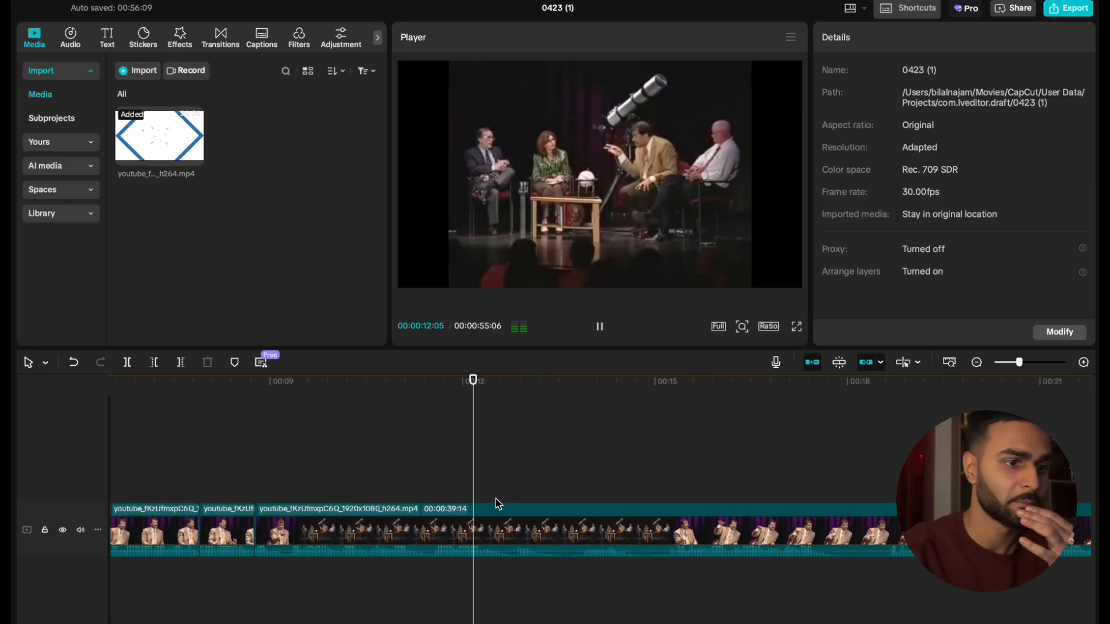
pyautogui.press('space')
pyautogui.click(124, 362)
pyautogui.press('space')
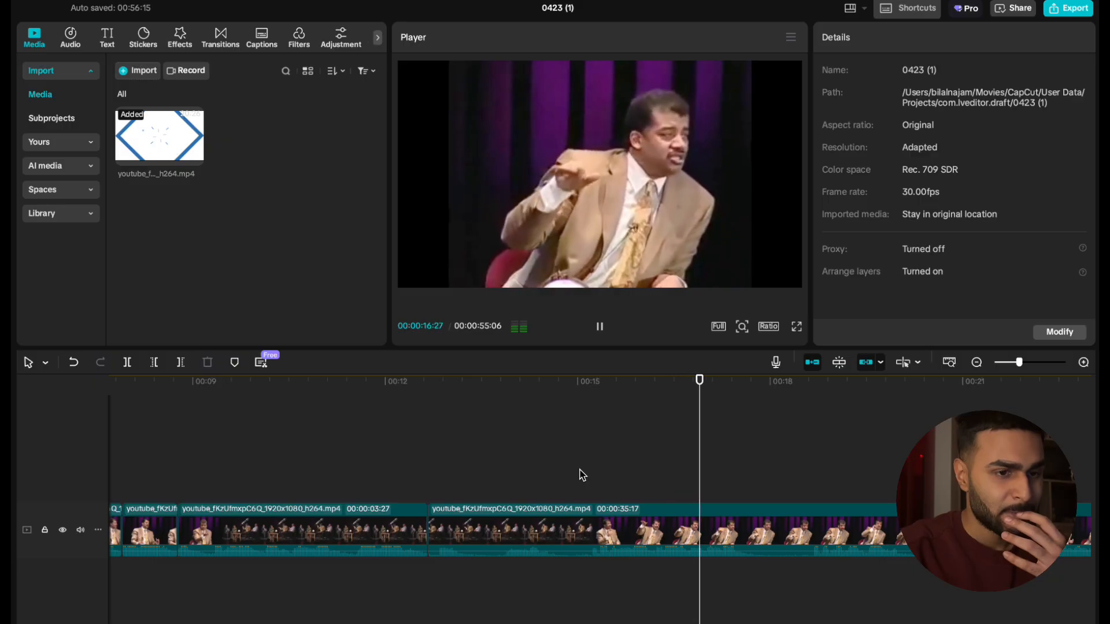
pyautogui.click(559, 475)
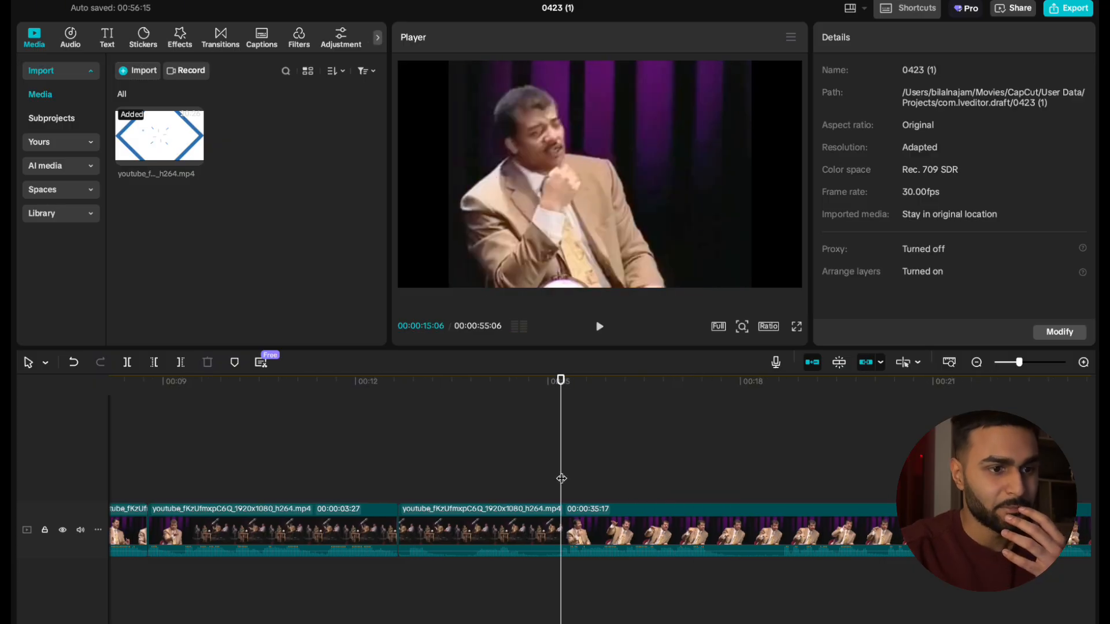
pyautogui.click(155, 362)
# Play the following passage, split the clip at 00:00:15:03 and delete the footage up to 00:00:16:03.
pyautogui.click(296, 450)
pyautogui.press('space')
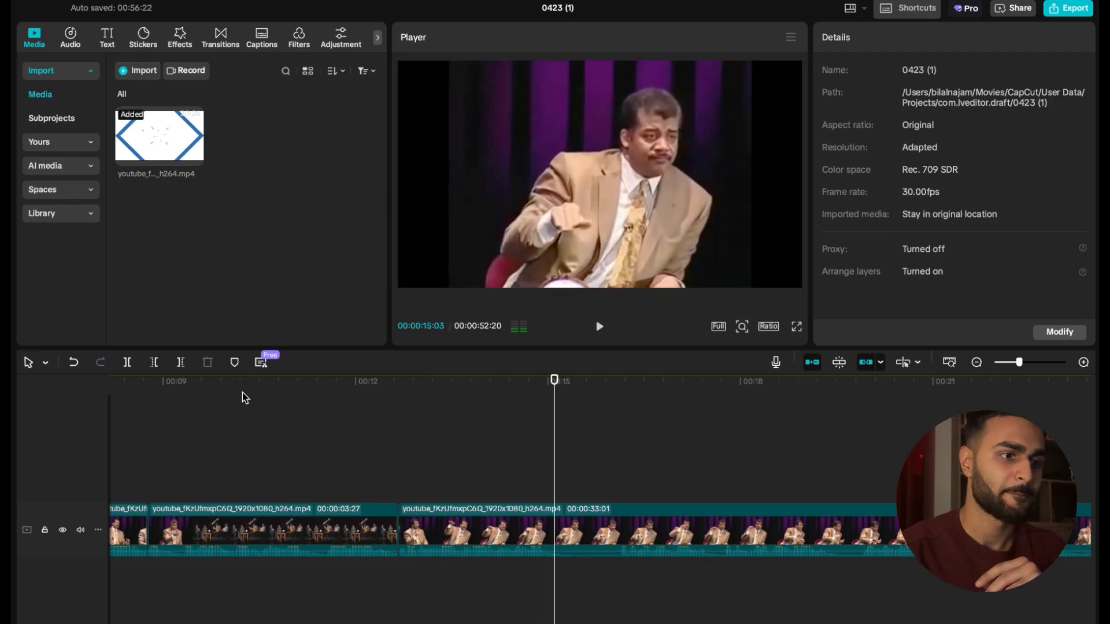
pyautogui.click(127, 363)
pyautogui.press('space')
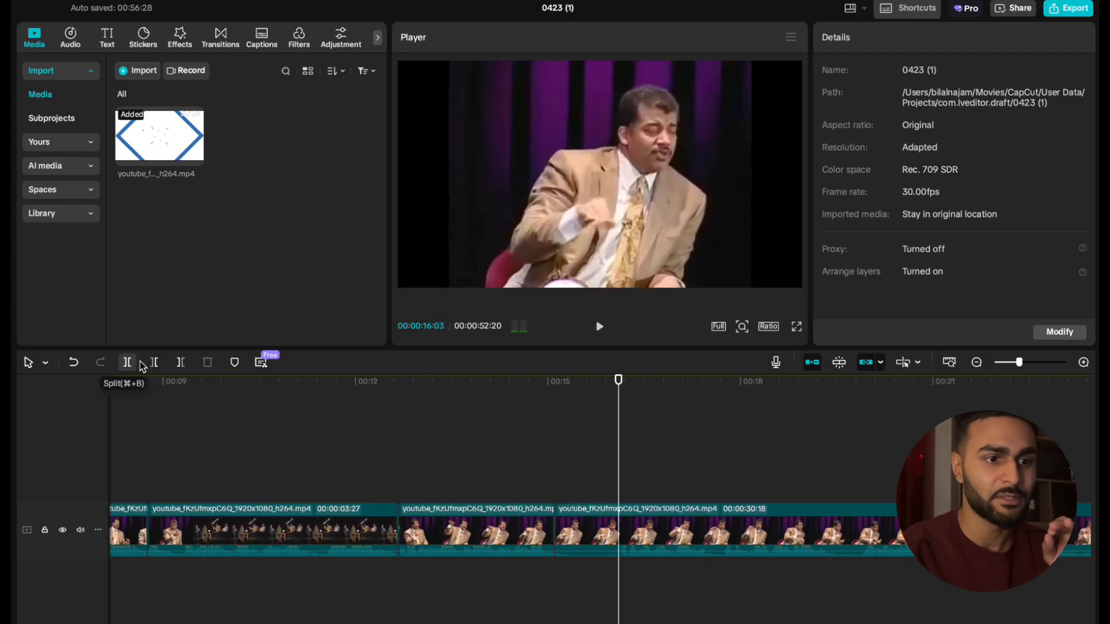
pyautogui.click(154, 363)
# Play on, split the clip at 00:00:18:11 and delete the footage up to about 00:00:18:28.
pyautogui.press('space')
pyautogui.hscroll(3, 589, 451)
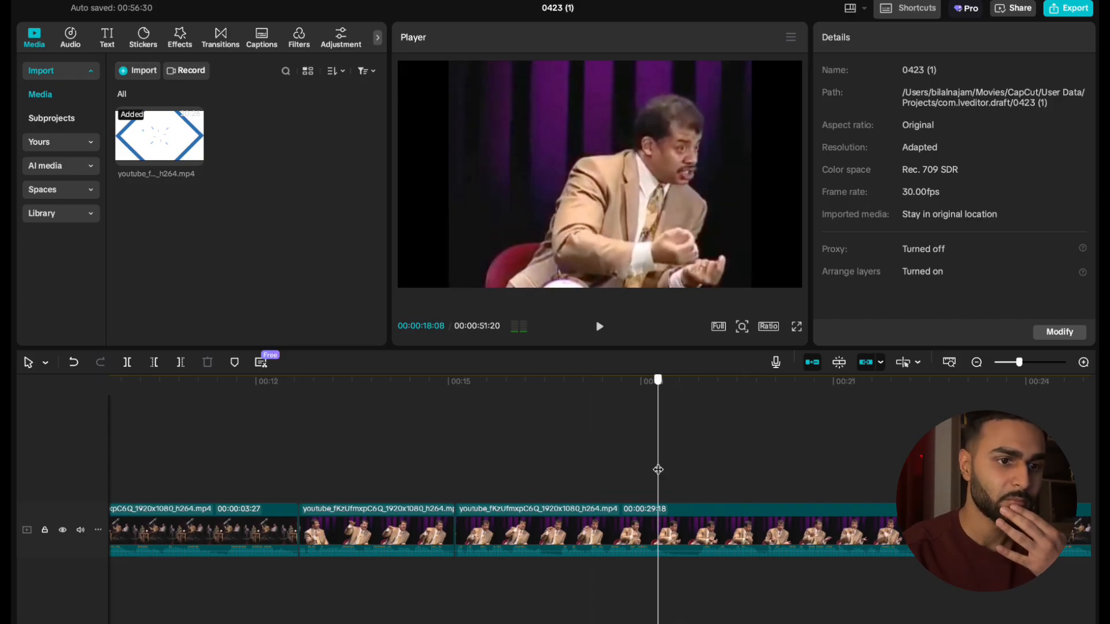
pyautogui.click(127, 363)
pyautogui.press('space')
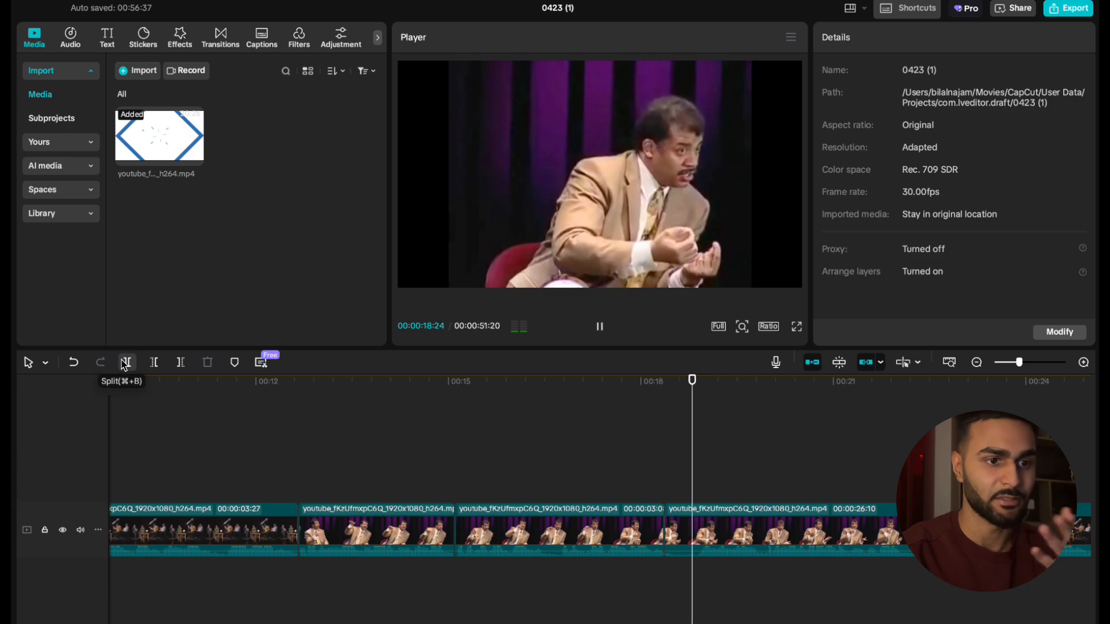
pyautogui.click(153, 362)
# Play the next passage, split the clip at 00:00:21:19 and delete the footage up to about 00:00:22:14.
pyautogui.click(644, 551)
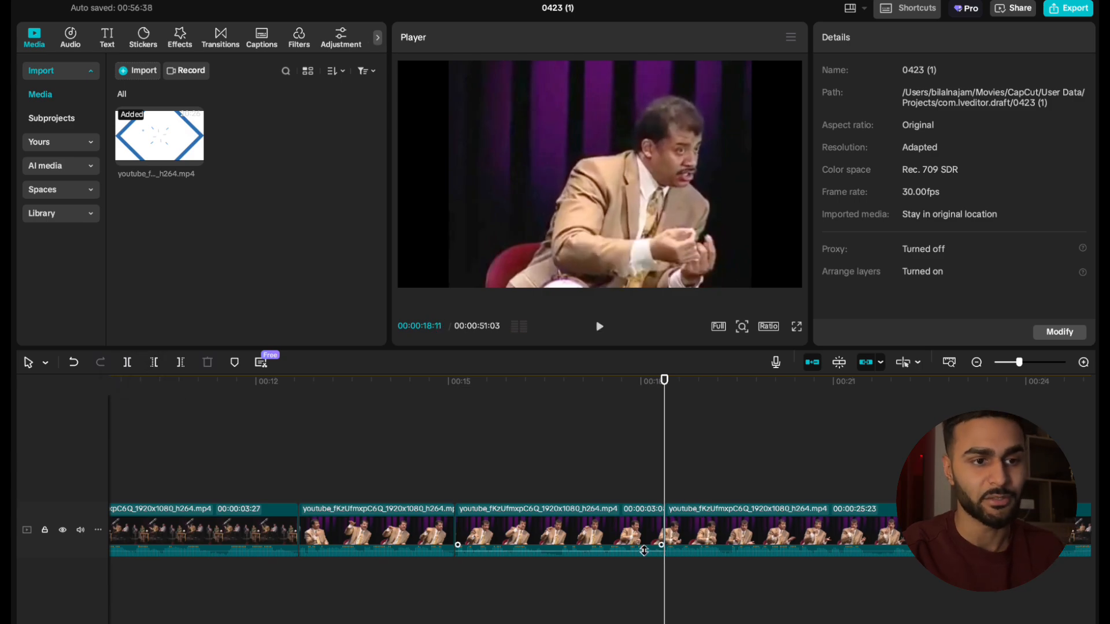
pyautogui.press('space')
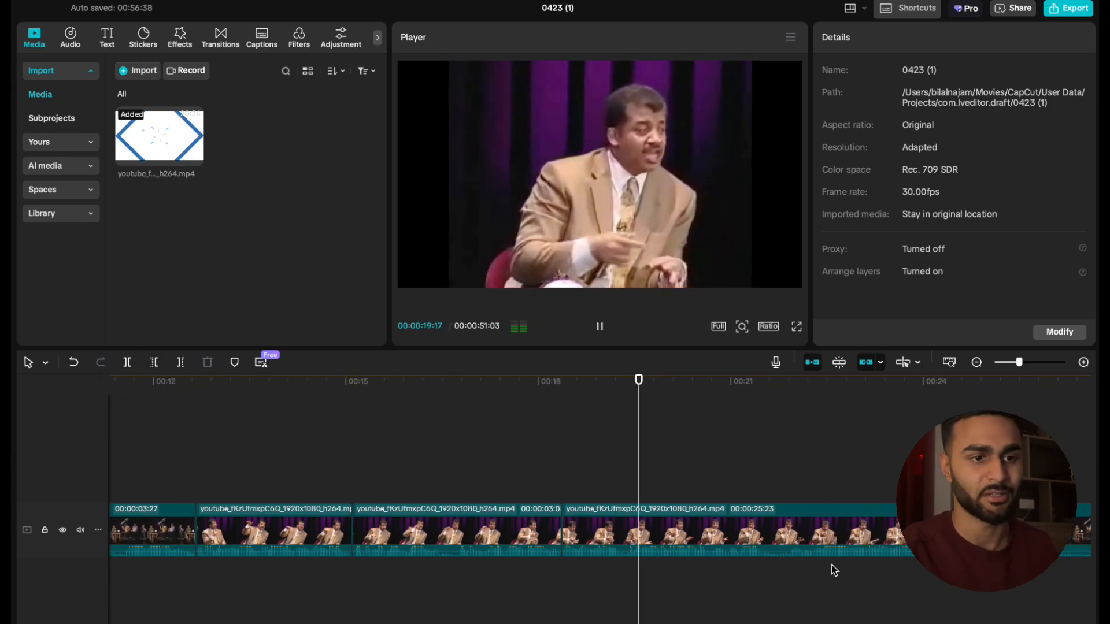
pyautogui.press('space')
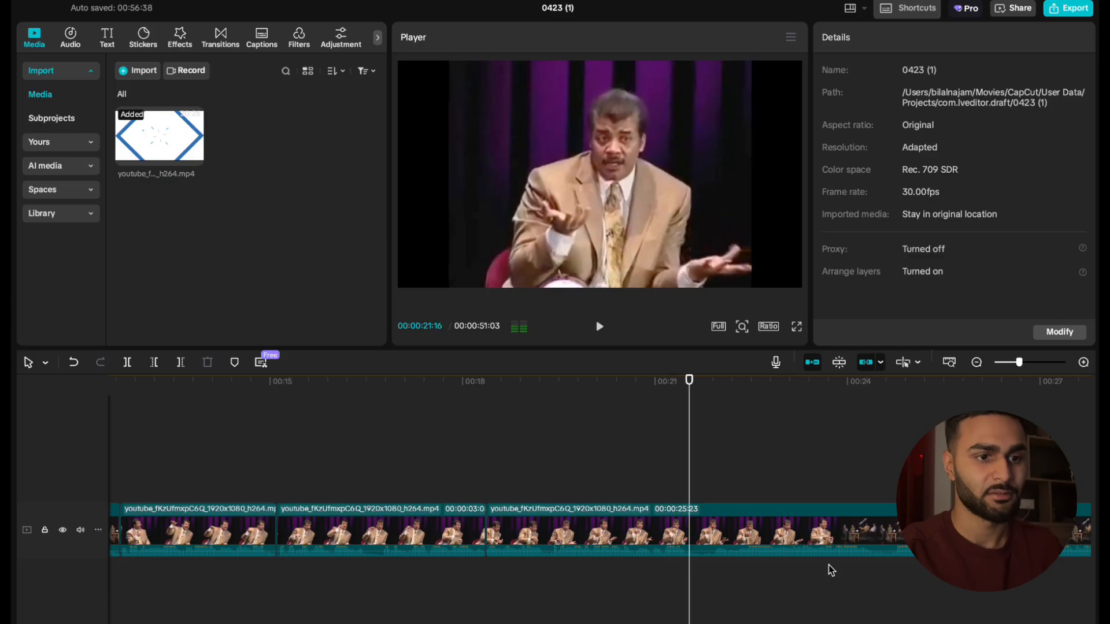
pyautogui.press('space')
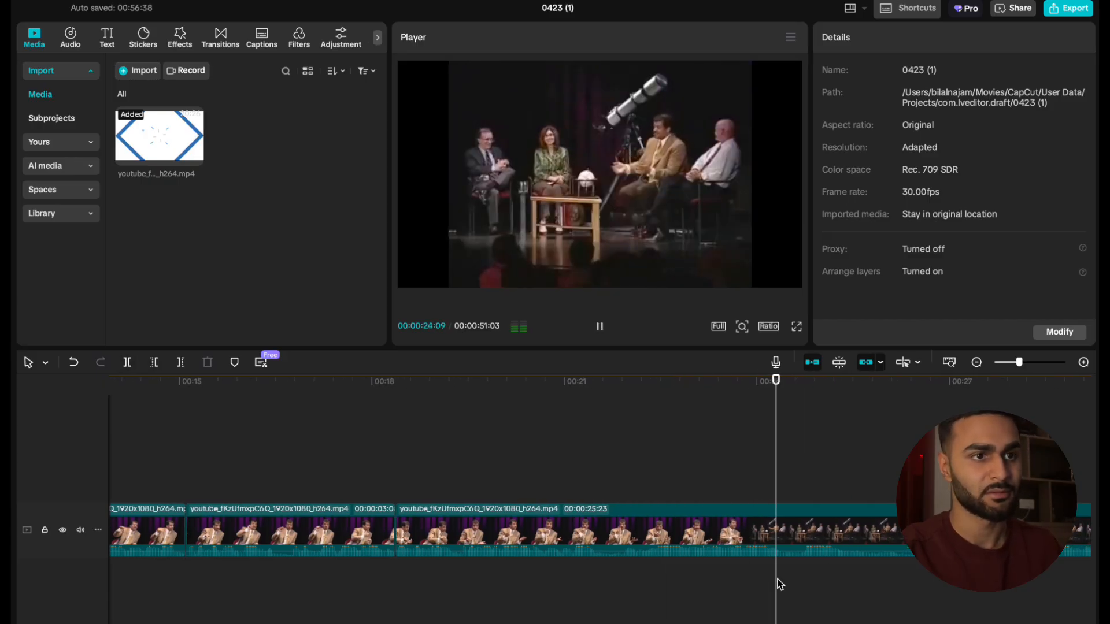
pyautogui.click(576, 491)
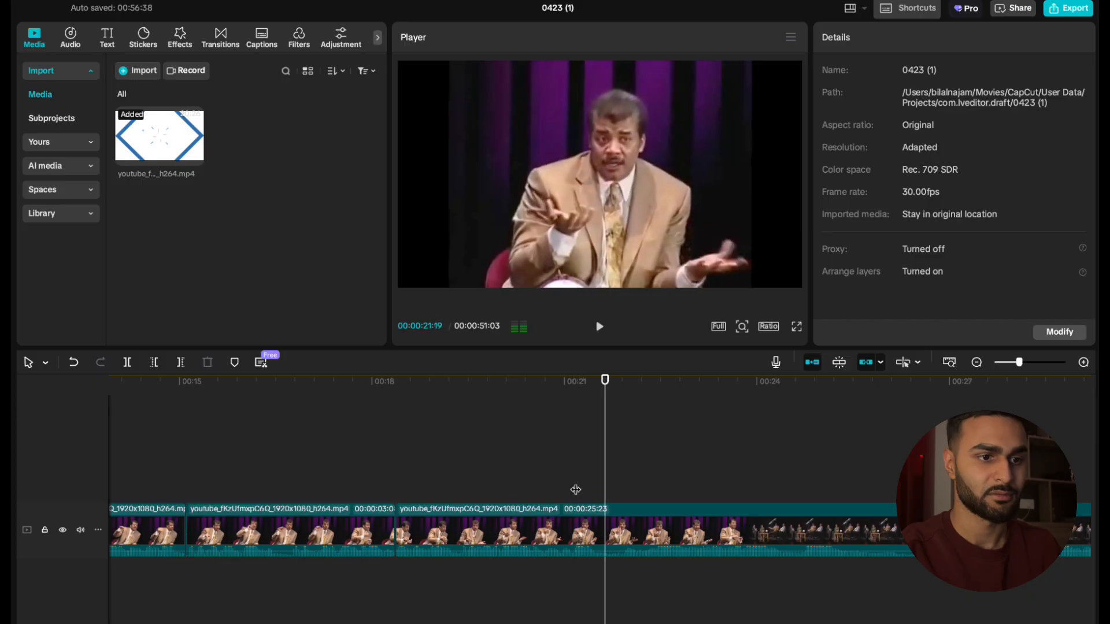
pyautogui.click(124, 367)
pyautogui.press('space')
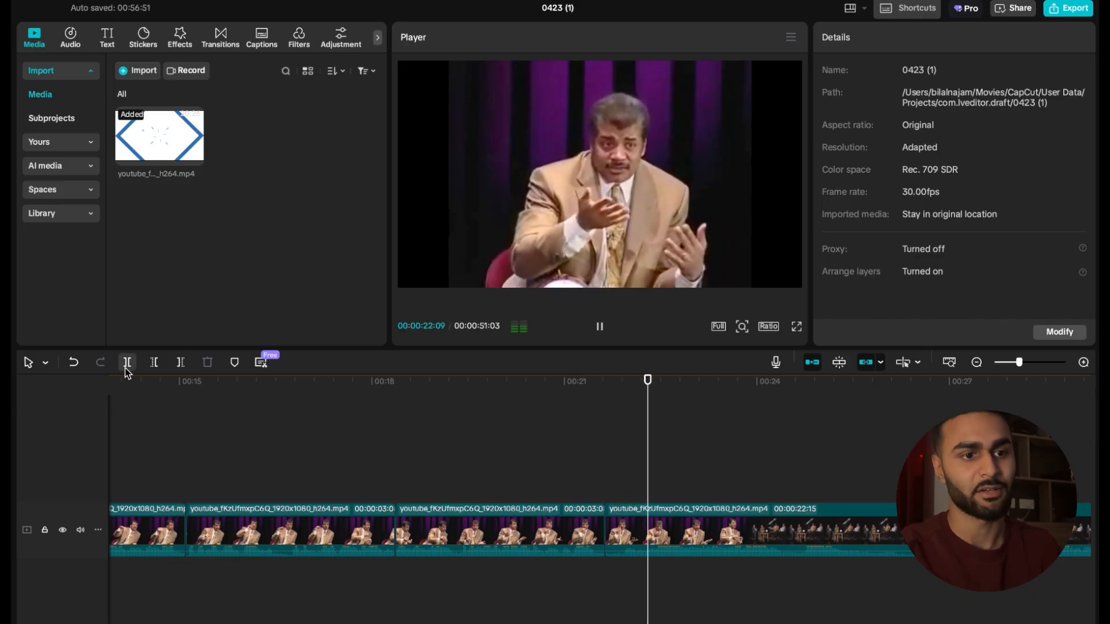
pyautogui.press('space')
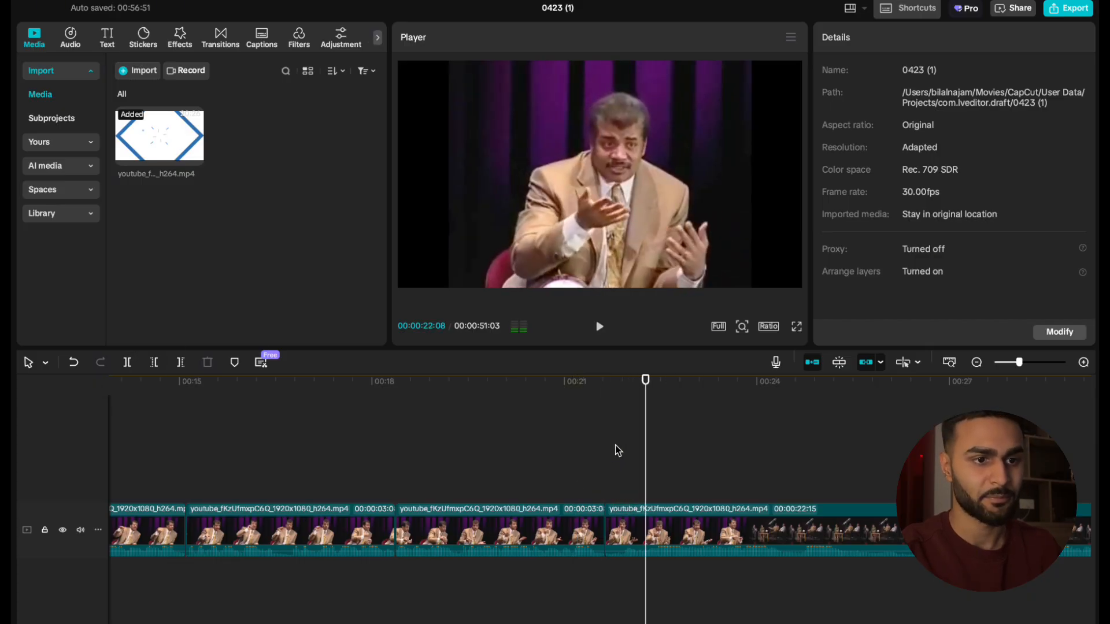
pyautogui.click(154, 362)
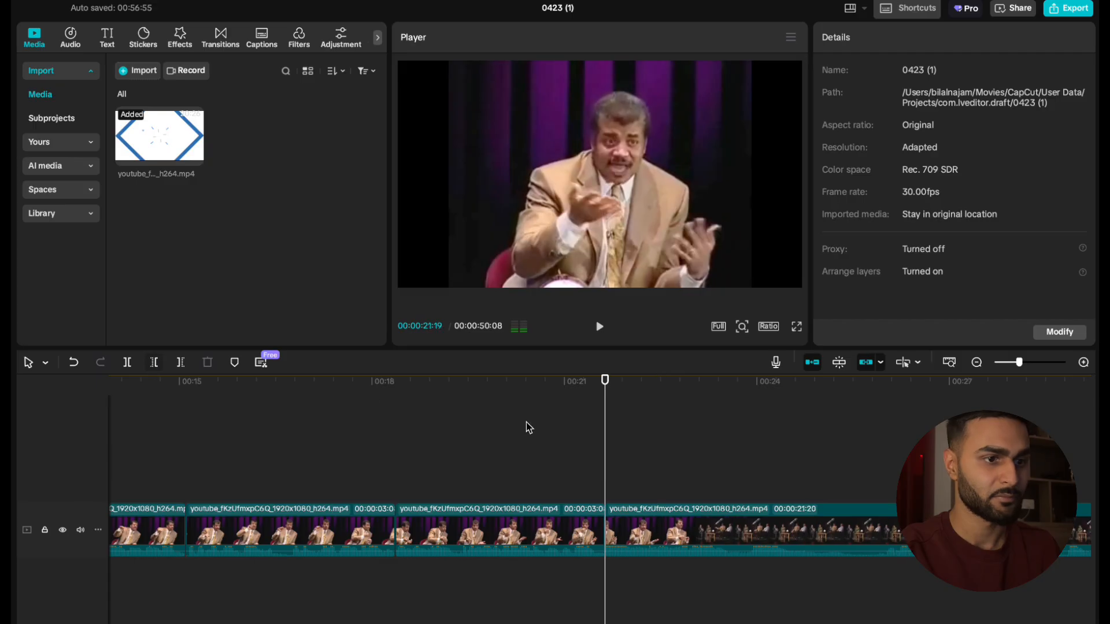
# Play across the cut at 00:00:21:19 and extend the last clip's start slightly, to a clip length of 00:00:21:22.
pyautogui.click(575, 422)
pyautogui.press('space')
pyautogui.press('space')
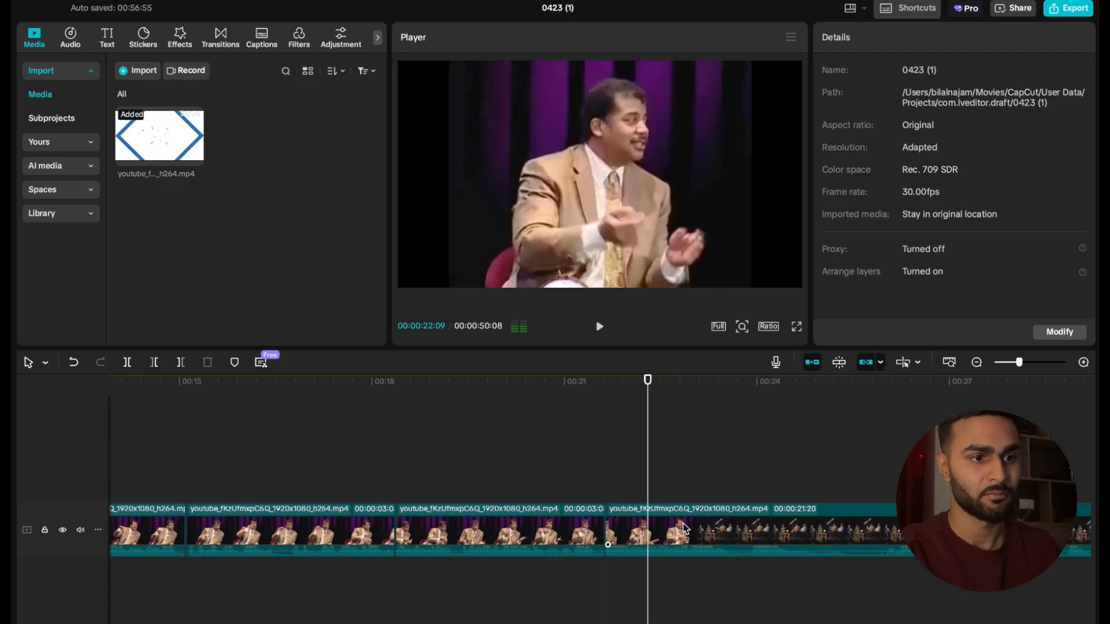
pyautogui.click(685, 529)
pyautogui.moveTo(606, 525); pyautogui.dragTo(602, 525)
pyautogui.click(571, 488)
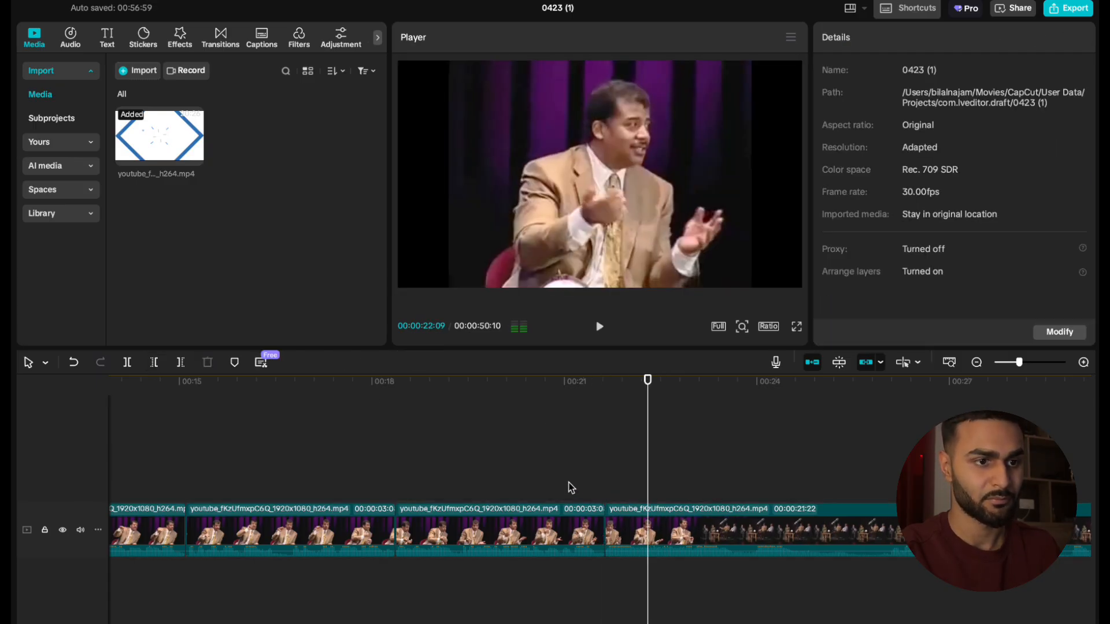
# Play on, extend the last clip's start slightly further to a clip length of 00:00:21:28 and resume playback.
pyautogui.press('space')
pyautogui.click(669, 547)
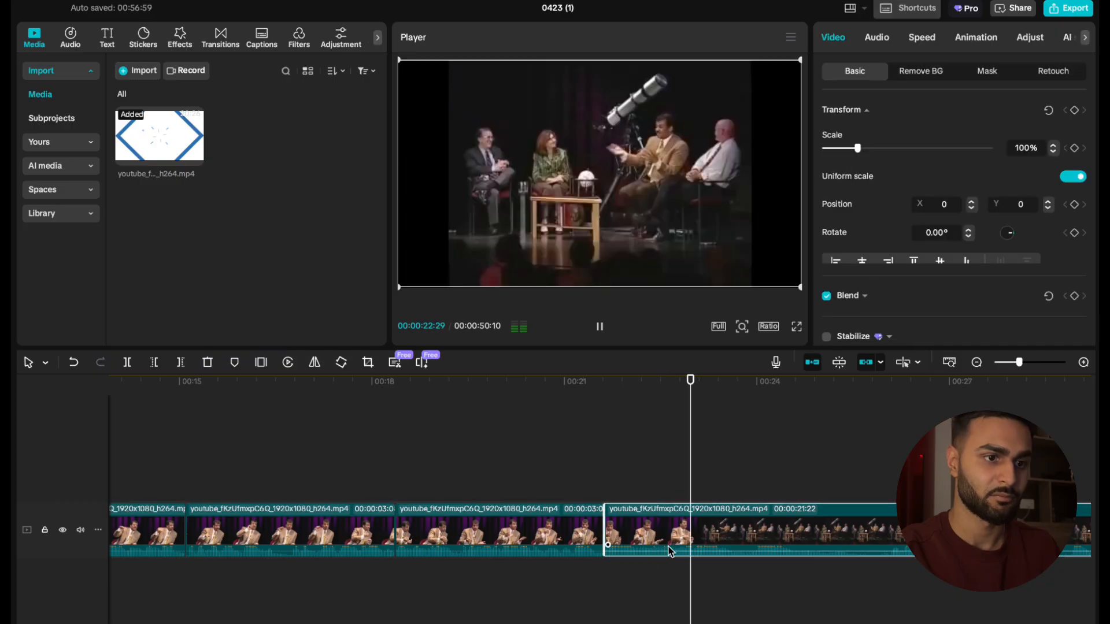
pyautogui.moveTo(606, 542); pyautogui.dragTo(593, 542)
pyautogui.click(568, 460)
pyautogui.press('space')
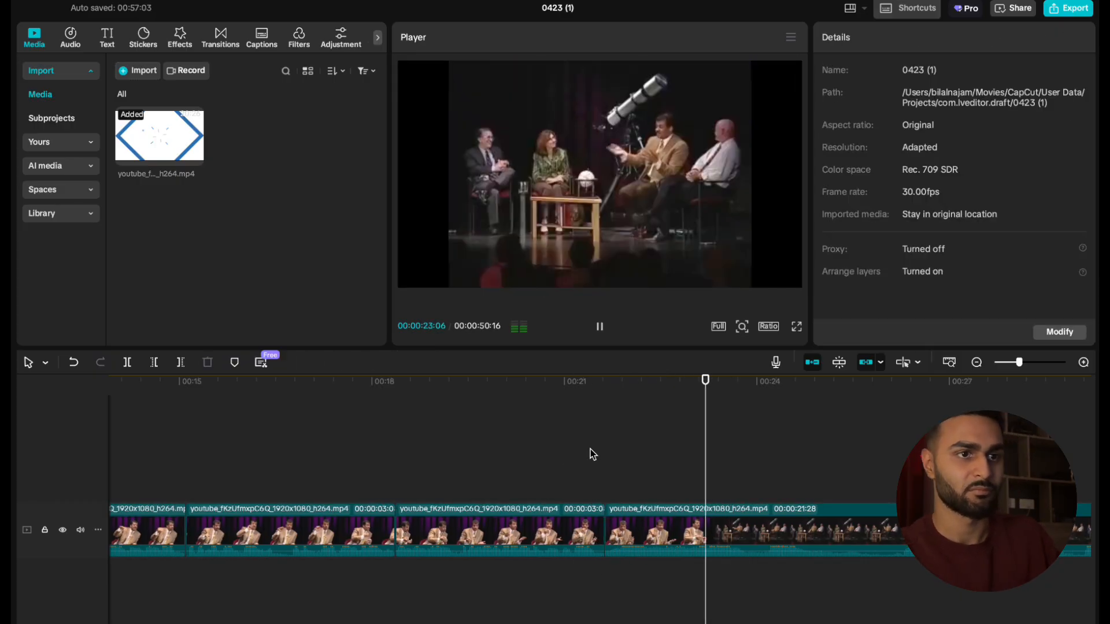
# Split the clip at 00:00:23:23, play the following passage and delete the footage up to 00:00:30:29.
pyautogui.hscroll(2, 722, 472)
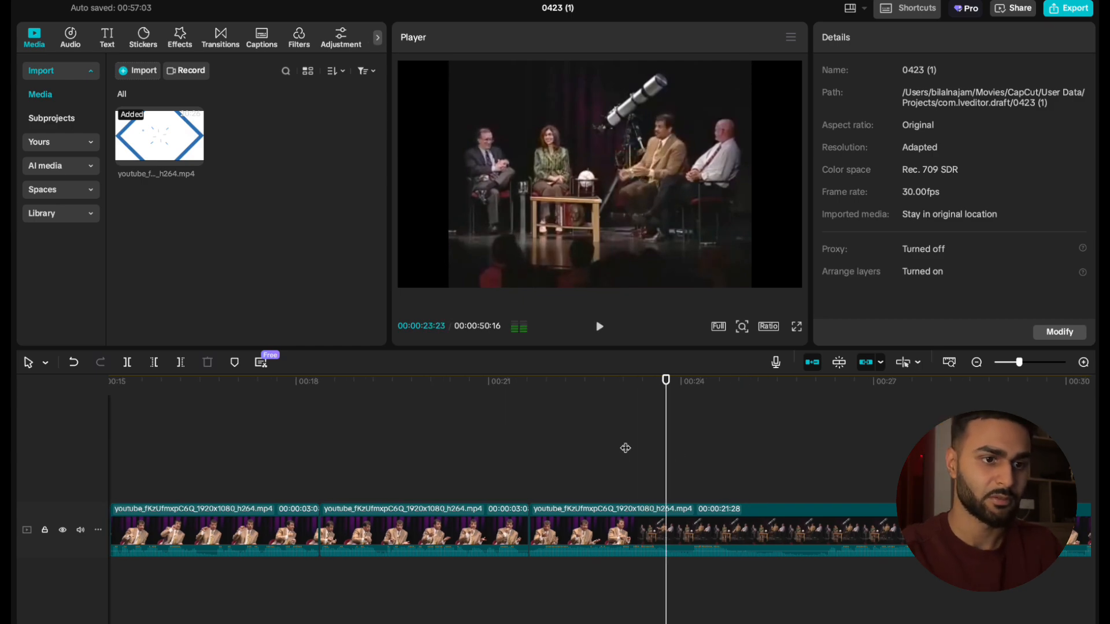
pyautogui.click(128, 364)
pyautogui.press('space')
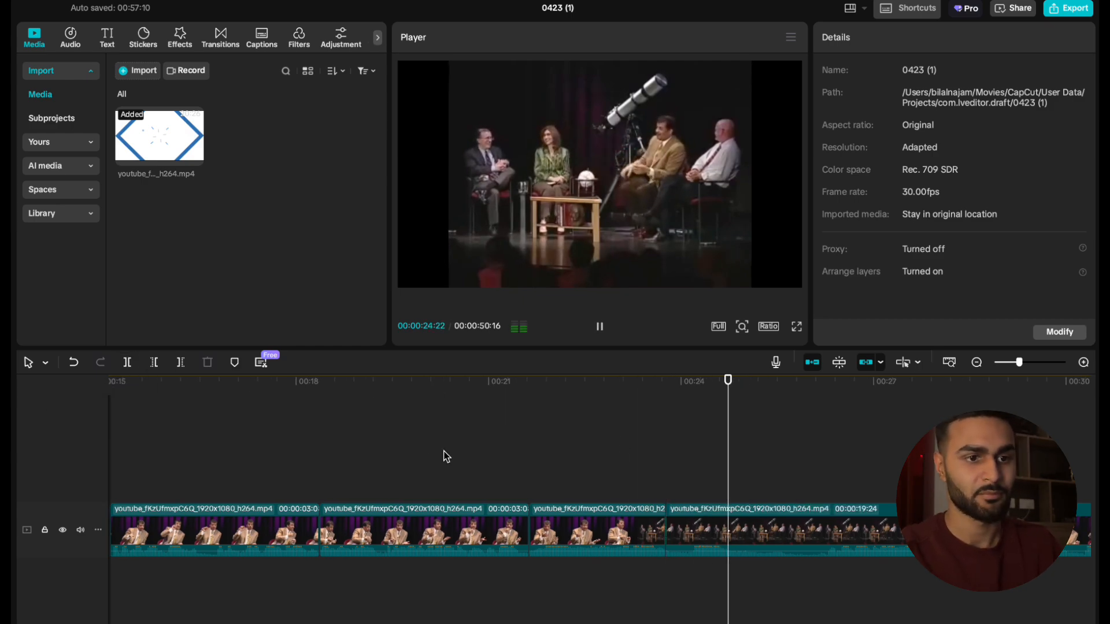
pyautogui.hscroll(2, 446, 457)
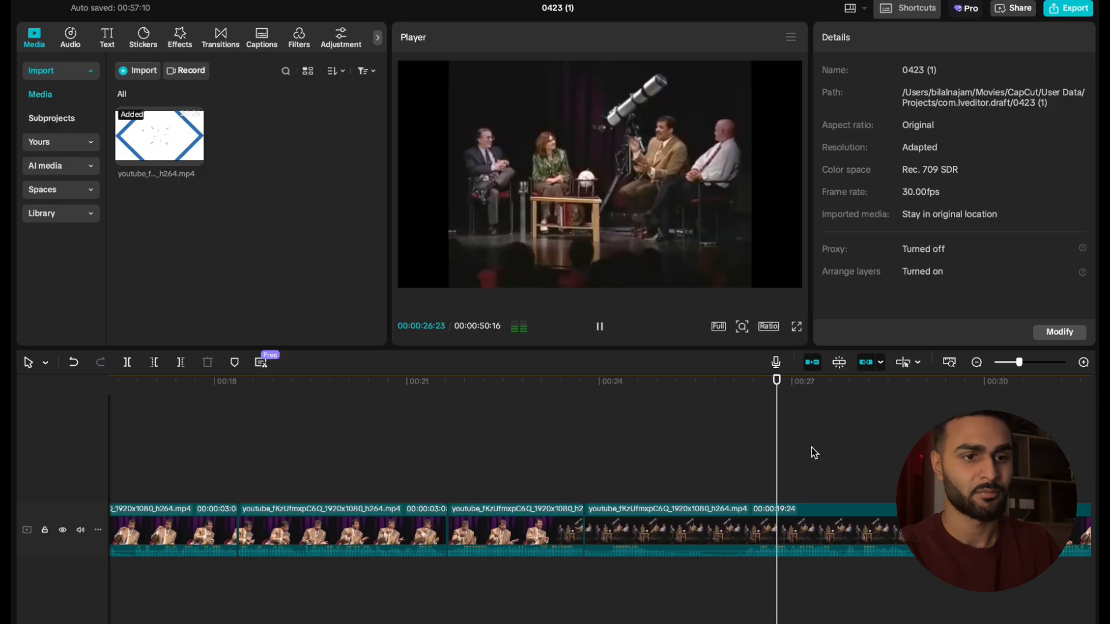
pyautogui.hscroll(2, 811, 447)
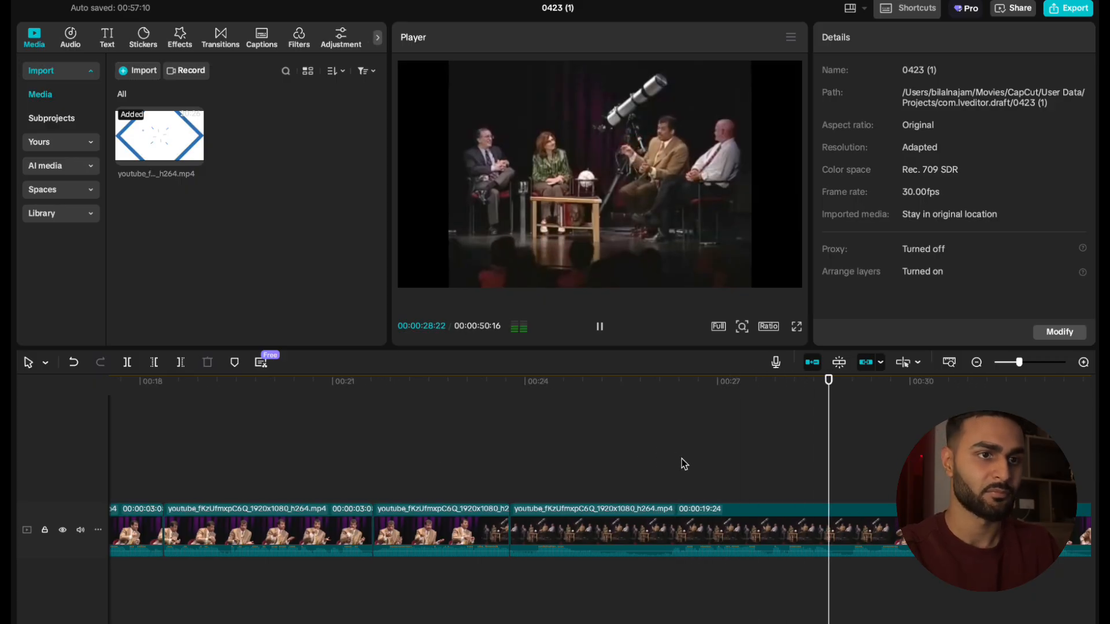
pyautogui.hscroll(1, 682, 459)
pyautogui.hscroll(1, 682, 459)
pyautogui.hscroll(2, 681, 459)
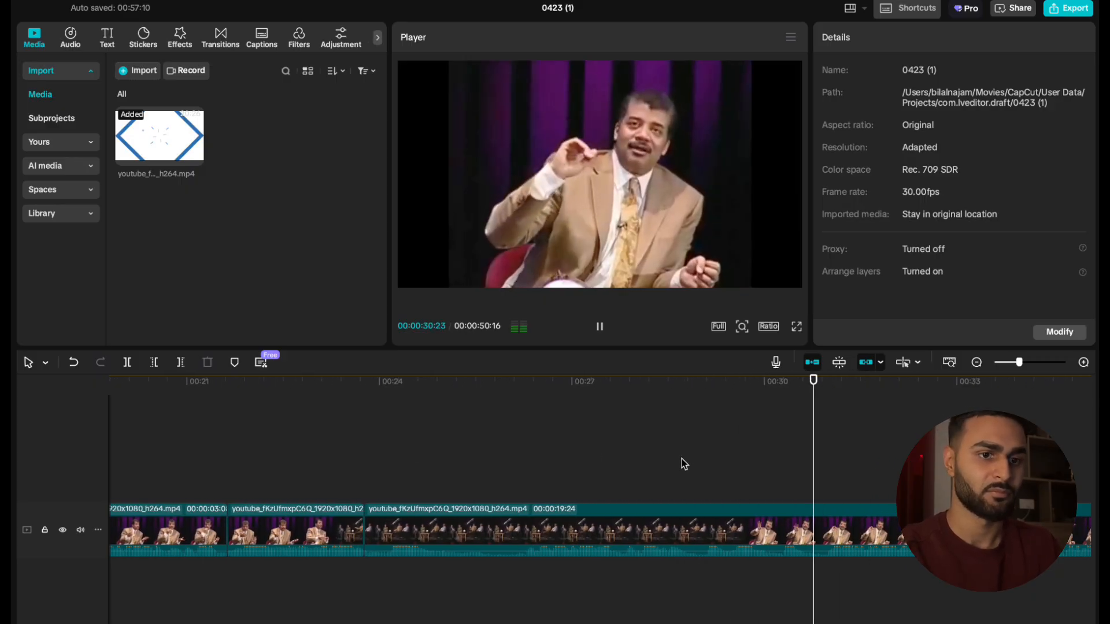
pyautogui.hscroll(2, 682, 460)
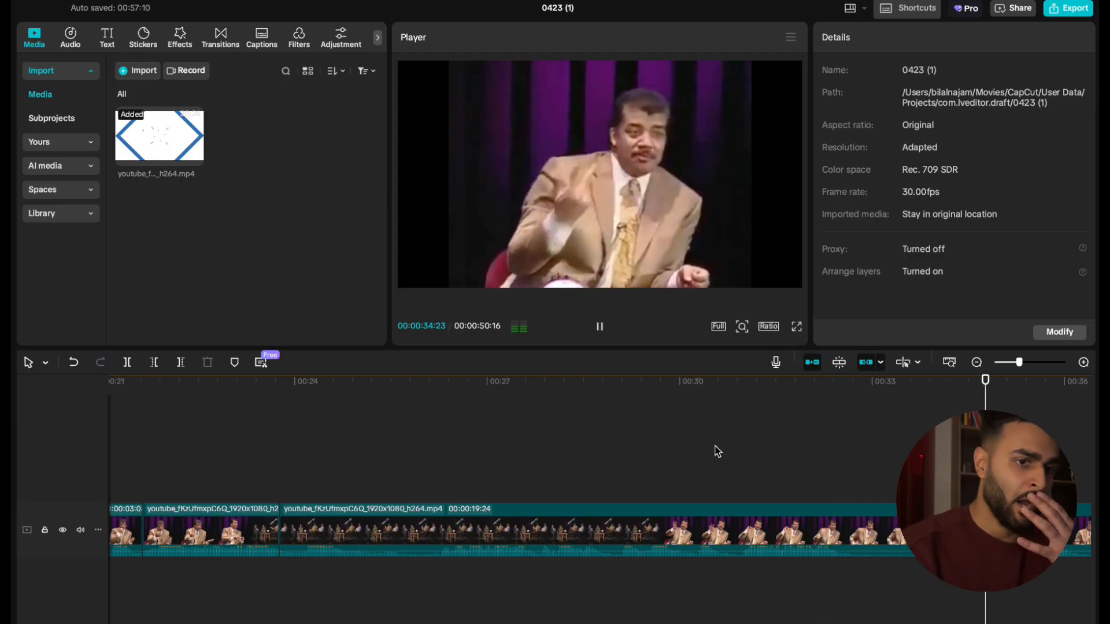
pyautogui.moveTo(716, 451); pyautogui.dragTo(742, 454)
pyautogui.press('space')
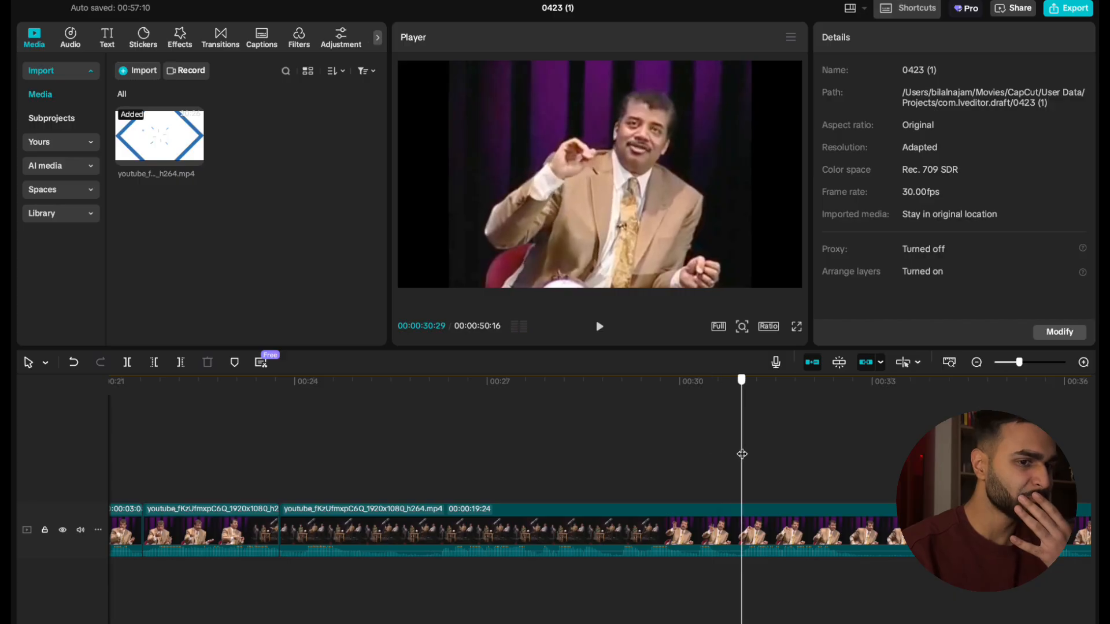
pyautogui.click(154, 362)
# Play on and cut out the footage from about 00:00:25:10 to 00:00:26:16 and from about 00:00:27:22 to 00:00:28:10.
pyautogui.press('space')
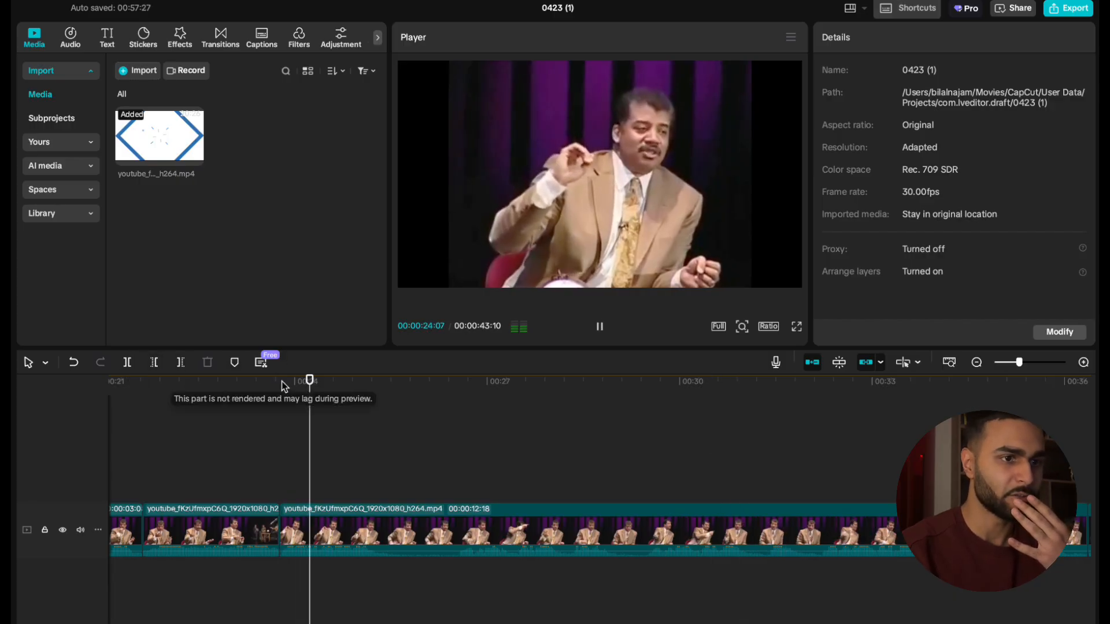
pyautogui.click(128, 364)
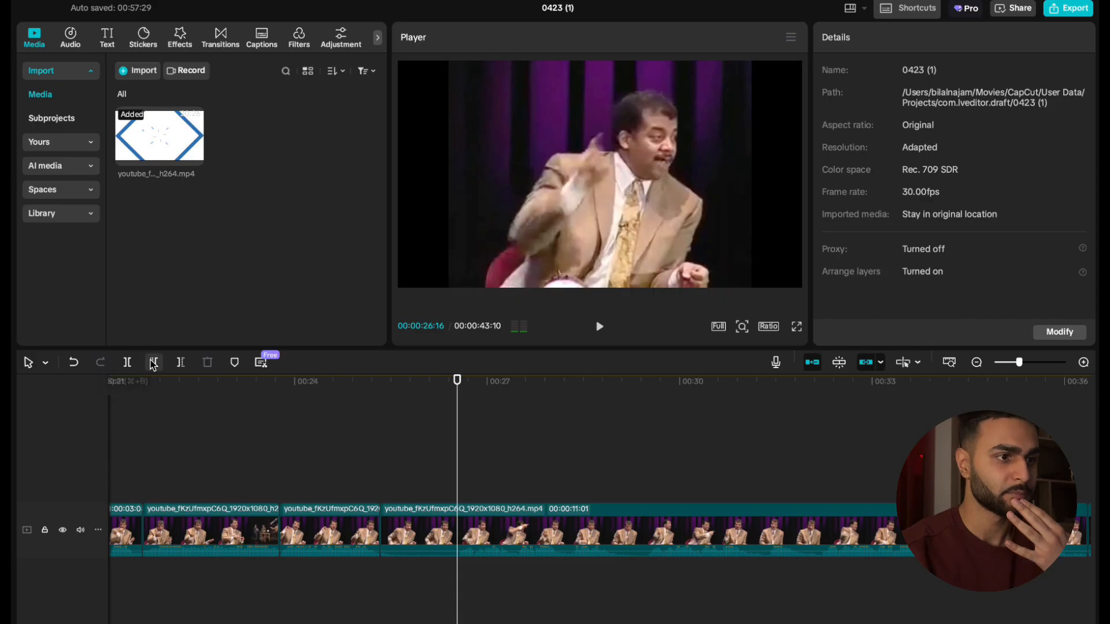
pyautogui.click(154, 363)
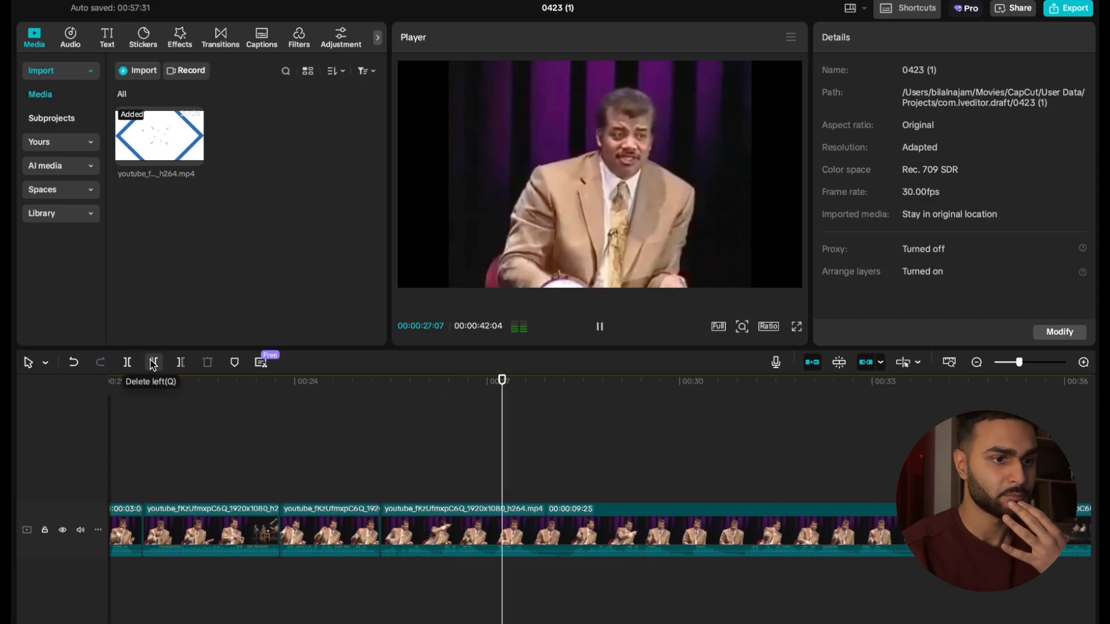
pyautogui.click(126, 363)
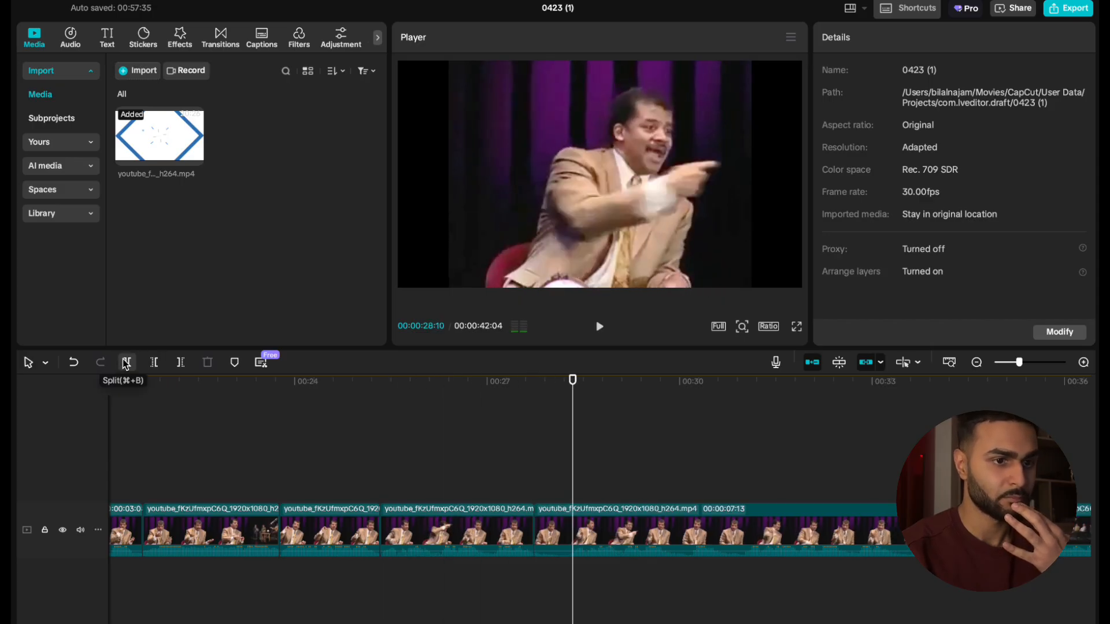
pyautogui.click(153, 362)
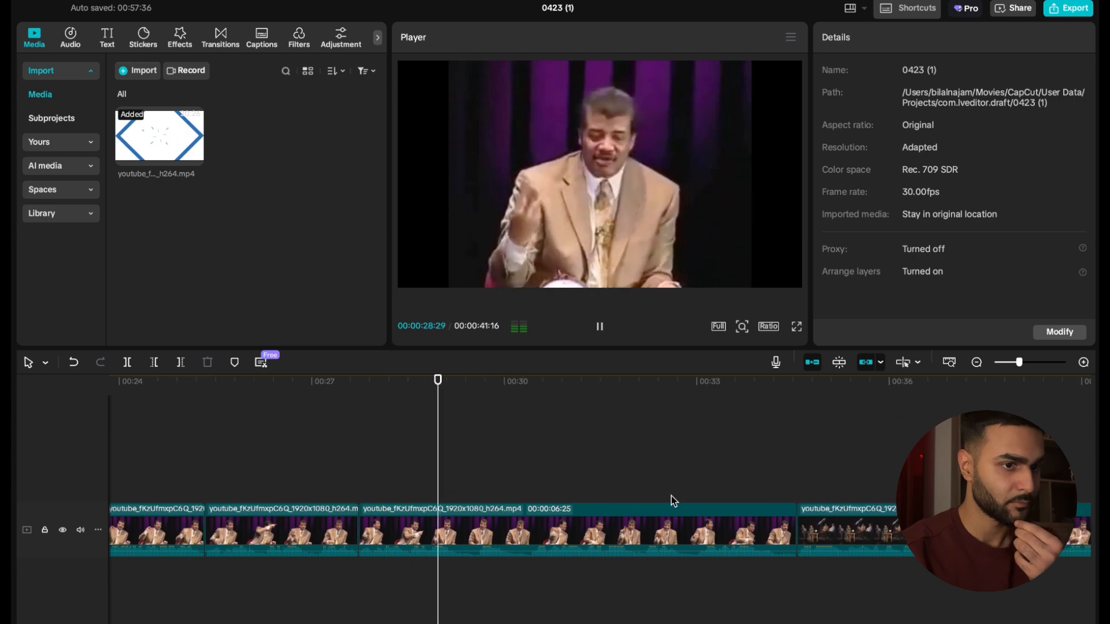
# Split the clip at about 00:00:29:03, delete the footage up to about 00:00:29:17 and play the next passage.
pyautogui.click(127, 363)
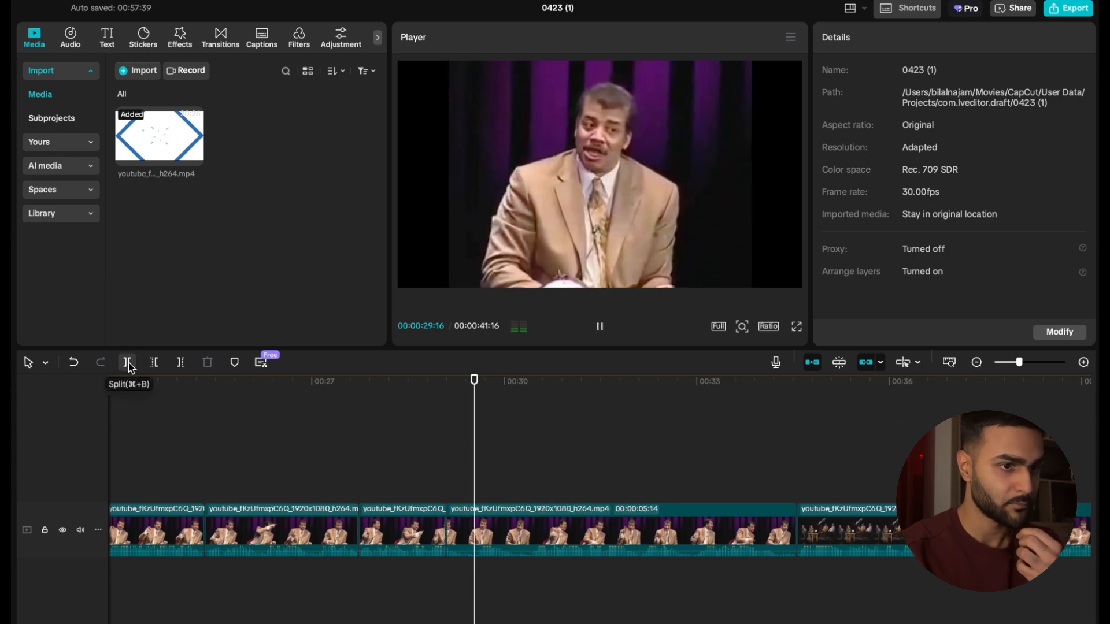
pyautogui.click(483, 444)
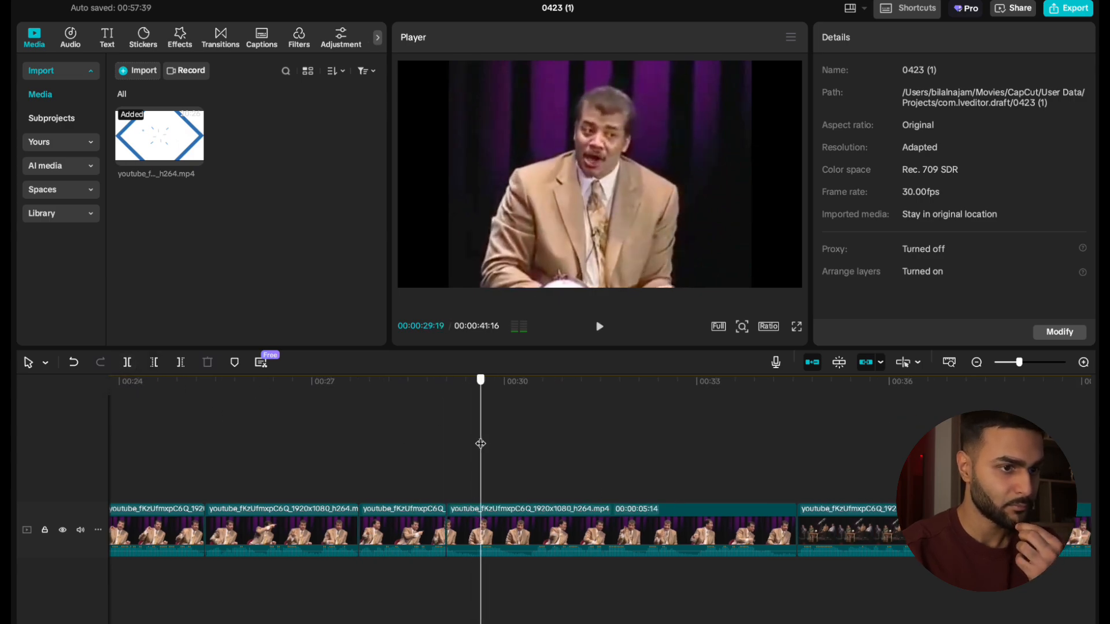
pyautogui.moveTo(480, 443); pyautogui.dragTo(477, 443)
pyautogui.click(154, 363)
pyautogui.press('space')
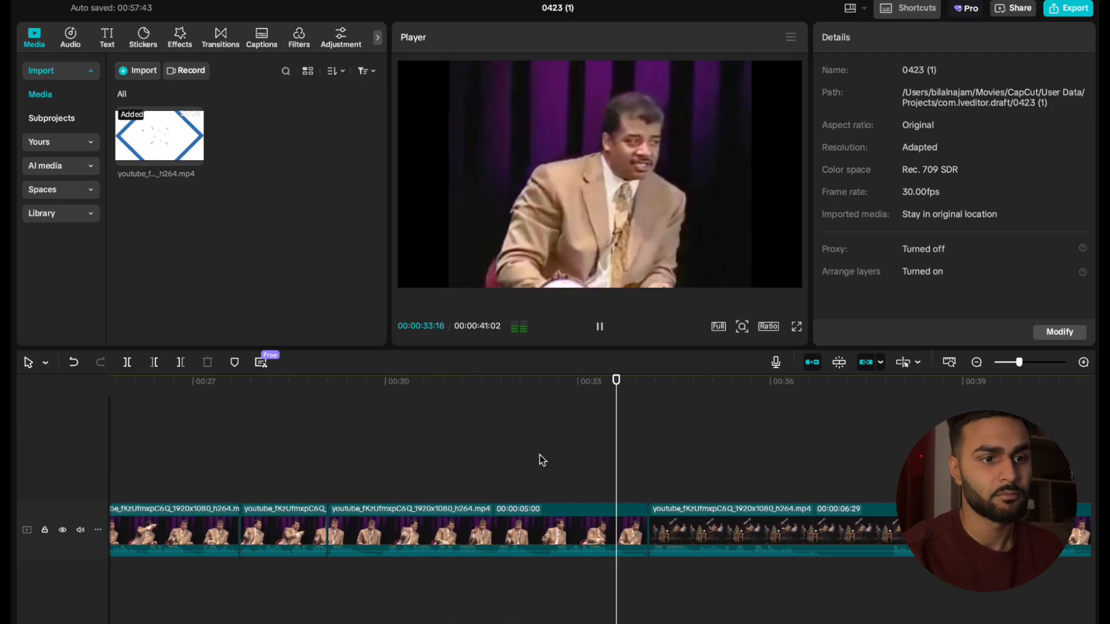
# Trim the end of the clip before the wide shot to a clip length of 00:00:04:17 and play on.
pyautogui.press('space')
pyautogui.click(181, 363)
pyautogui.press('space')
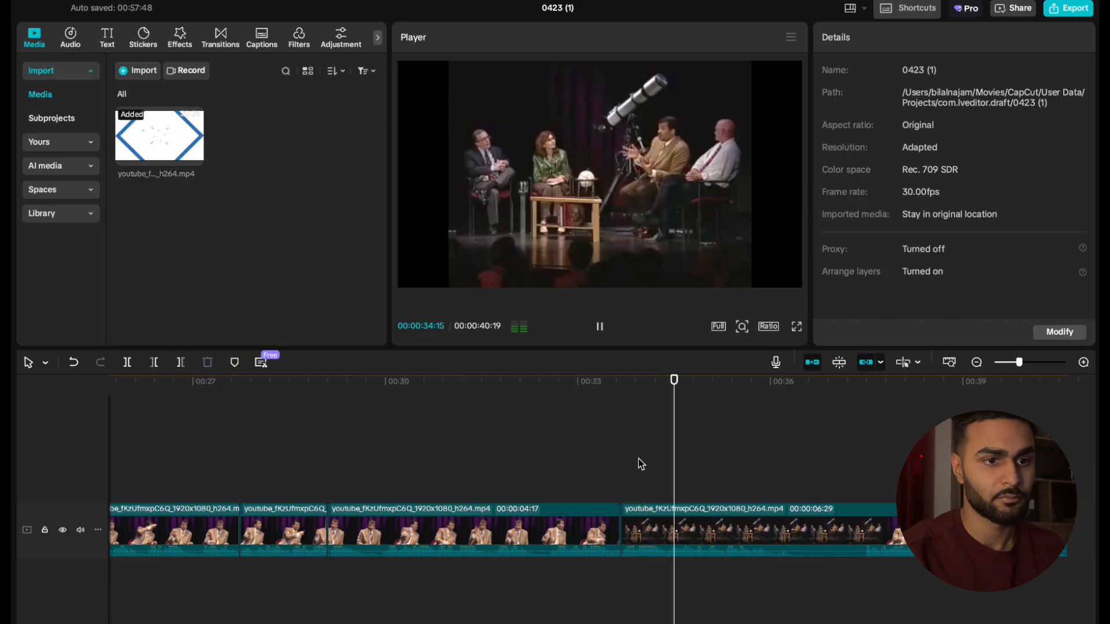
# Split the last clip at 00:00:36:04, delete the footage up to 00:00:37:10 and replay the edit from its beginning.
pyautogui.press('space')
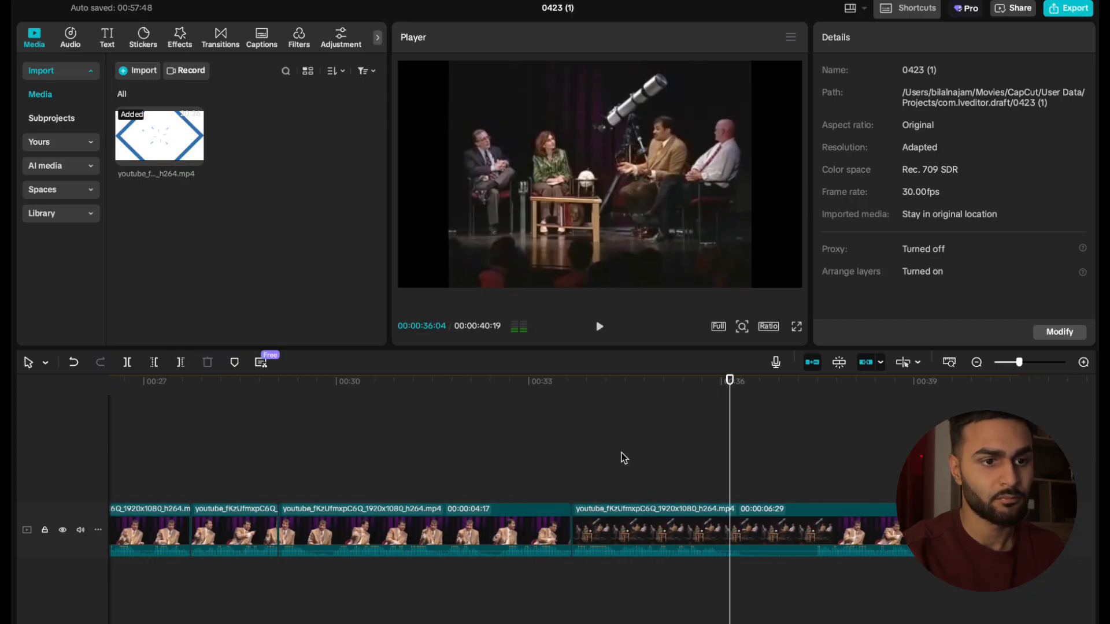
pyautogui.click(127, 364)
pyautogui.click(806, 455)
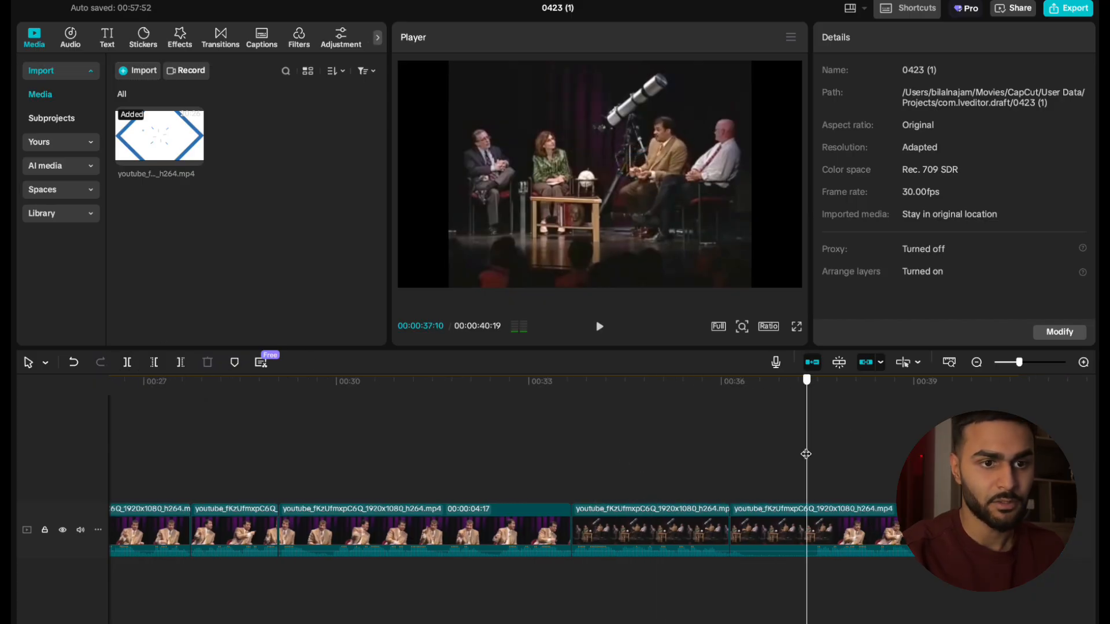
pyautogui.click(155, 362)
pyautogui.press('space')
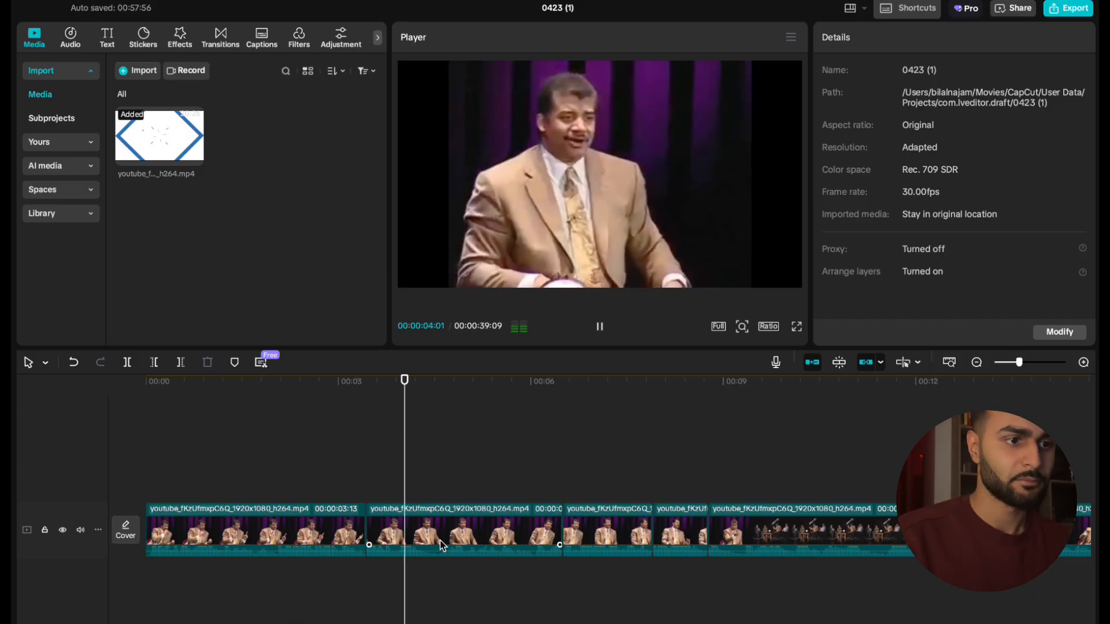
# Split the second clip at 00:00:04:08, delete the footage up to 00:00:04:17 and play on.
pyautogui.click(418, 465)
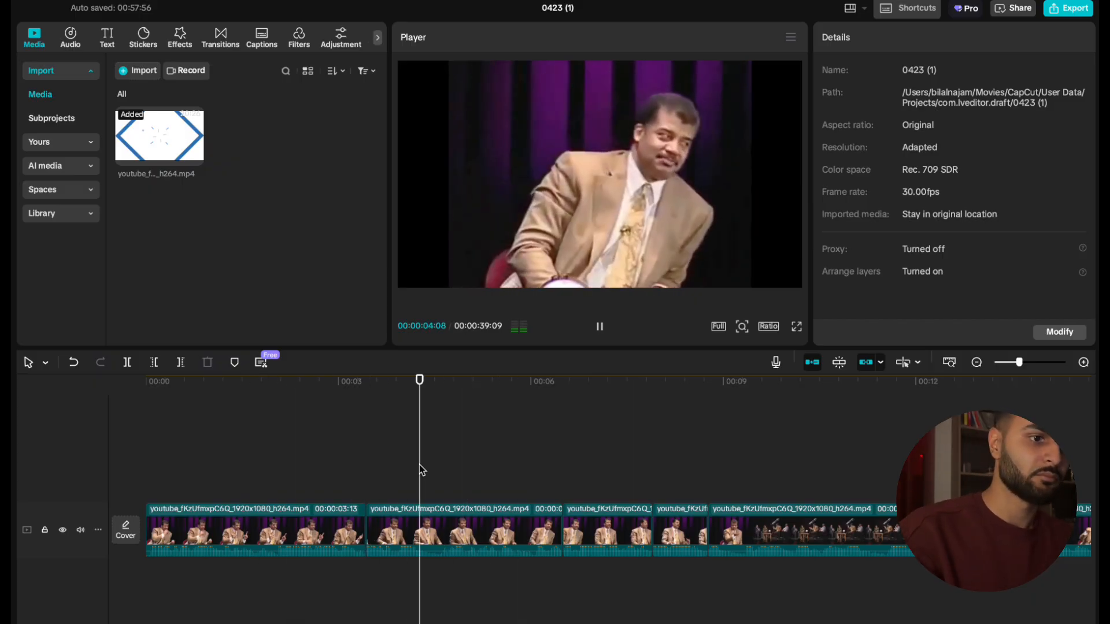
pyautogui.click(127, 362)
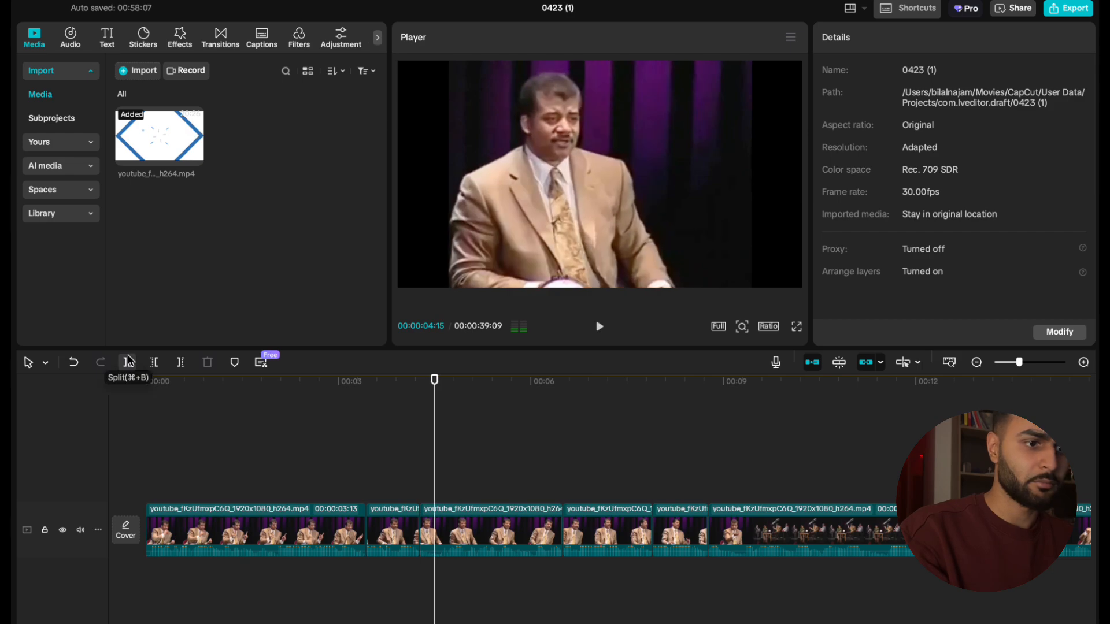
pyautogui.moveTo(442, 476); pyautogui.dragTo(439, 477)
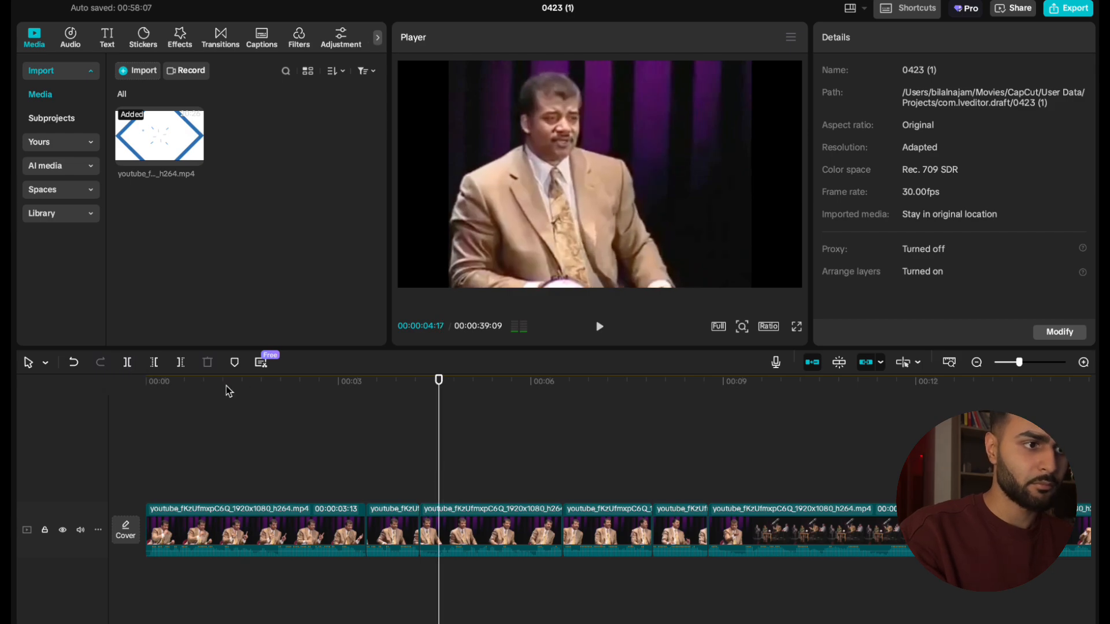
pyautogui.click(154, 362)
pyautogui.press('space')
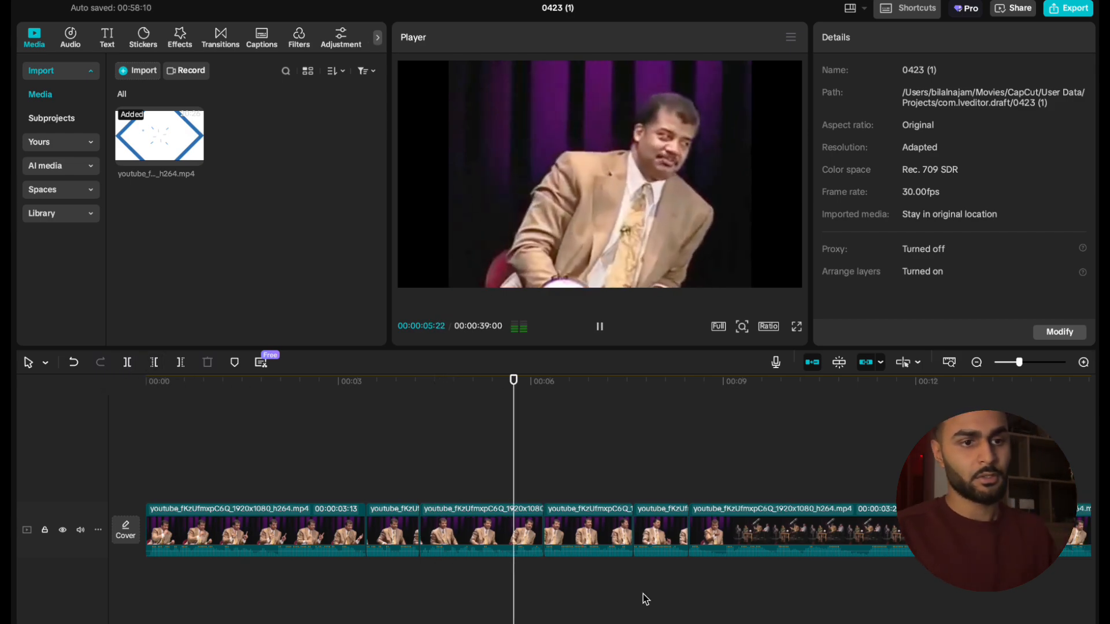
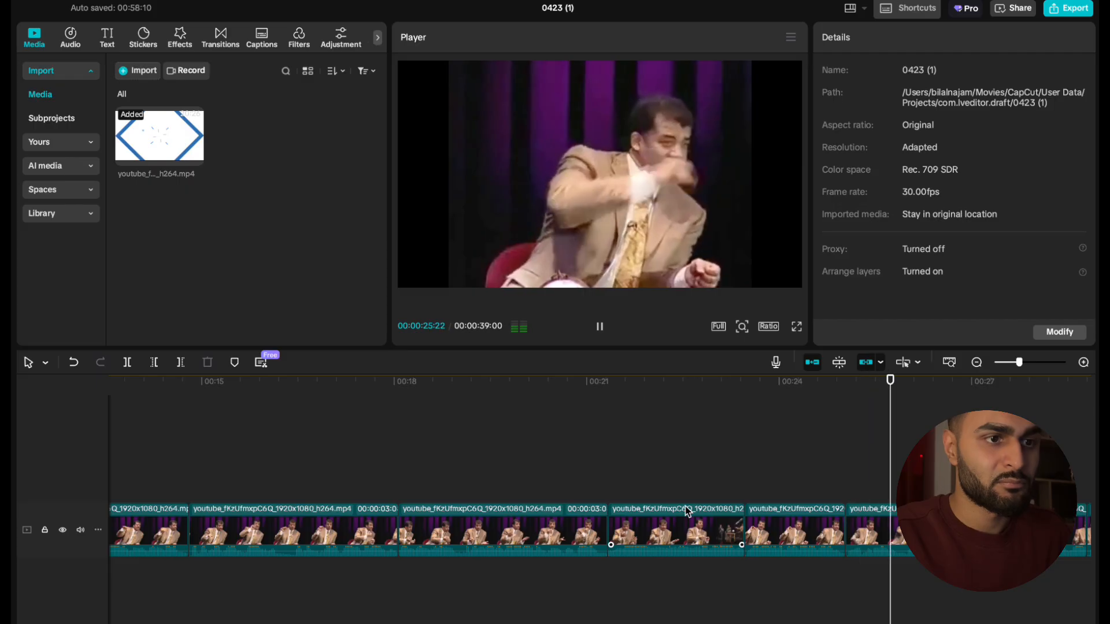
# Replay the passage around 00:00:24, add the Glare II transition to the cut at about 00:00:23:13 and play across it.
pyautogui.click(587, 456)
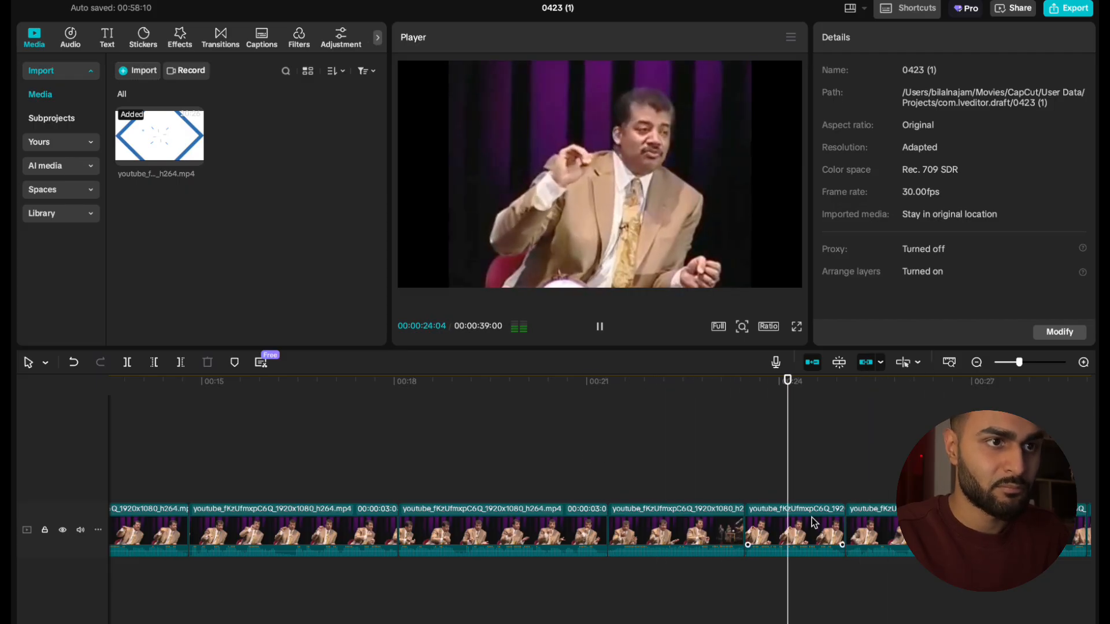
pyautogui.hscroll(1, 812, 518)
pyautogui.click(541, 471)
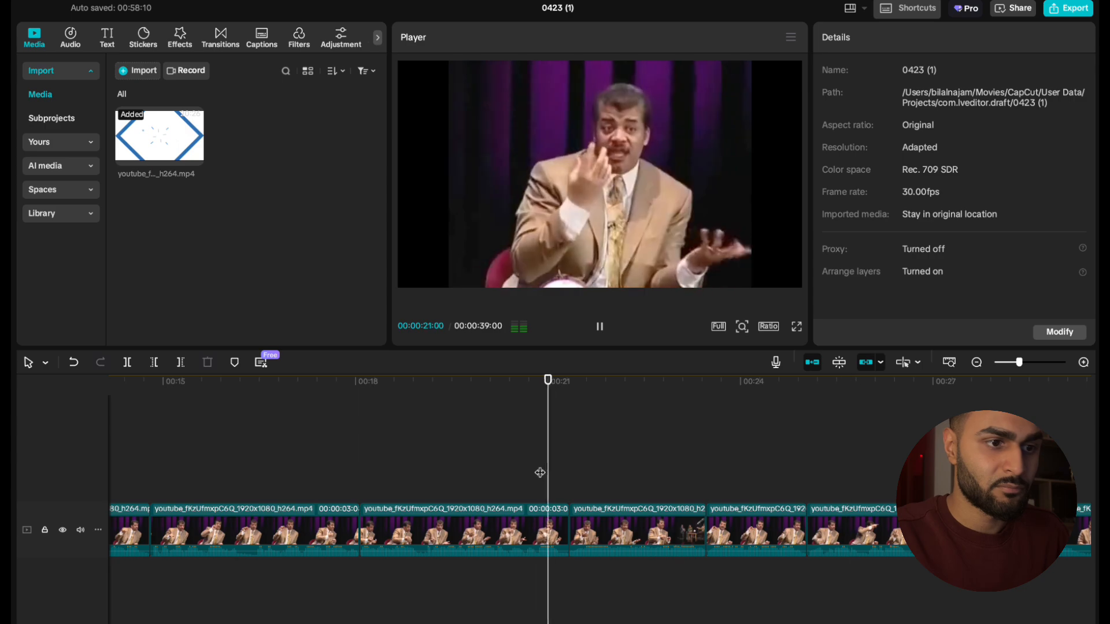
pyautogui.click(398, 466)
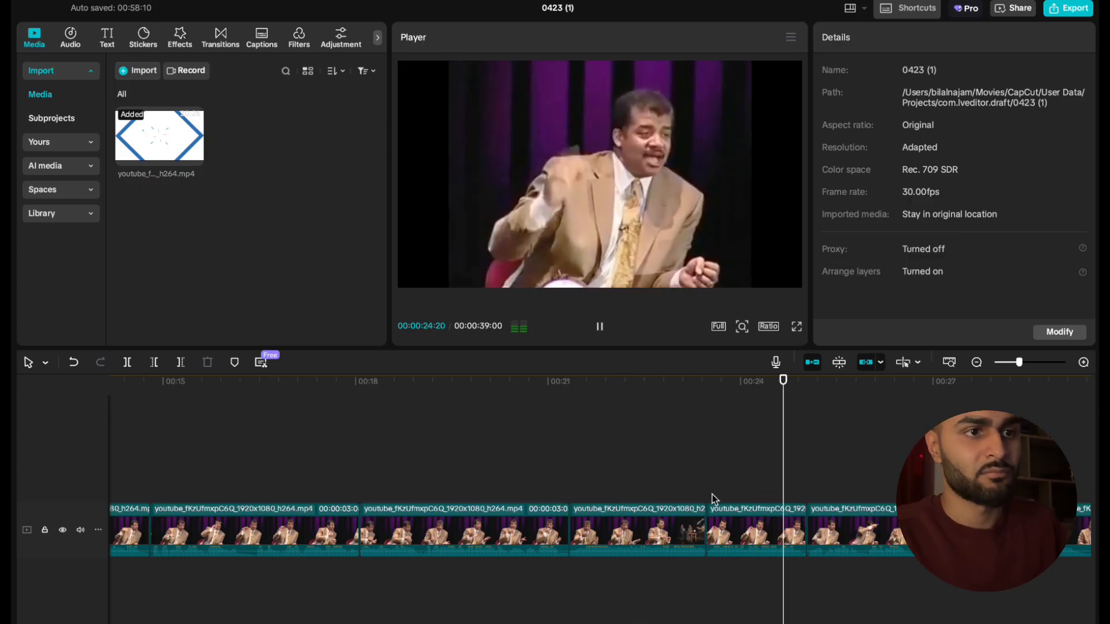
pyautogui.hscroll(2, 713, 494)
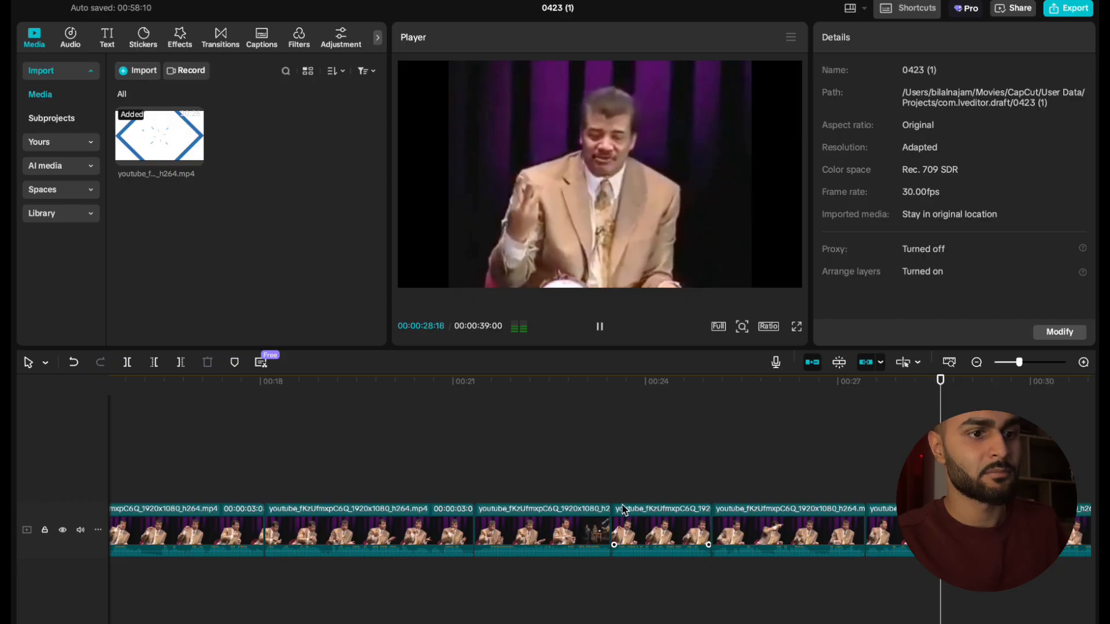
pyautogui.press('space')
pyautogui.click(220, 38)
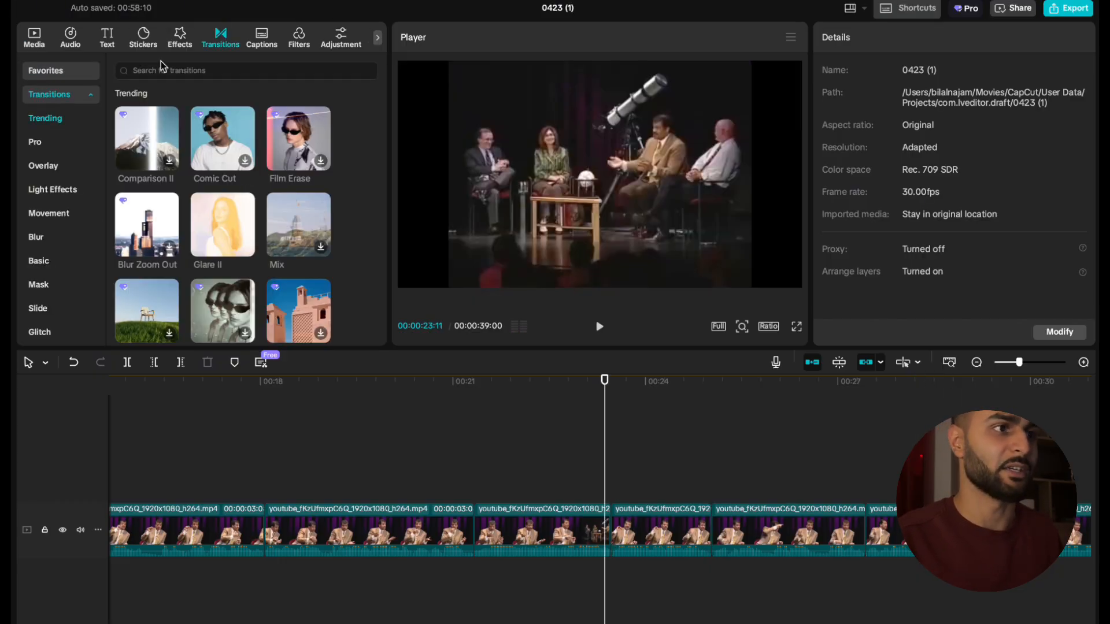
pyautogui.moveTo(245, 222)
pyautogui.moveTo(219, 217); pyautogui.dragTo(608, 529)
pyautogui.click(579, 466)
pyautogui.press('space')
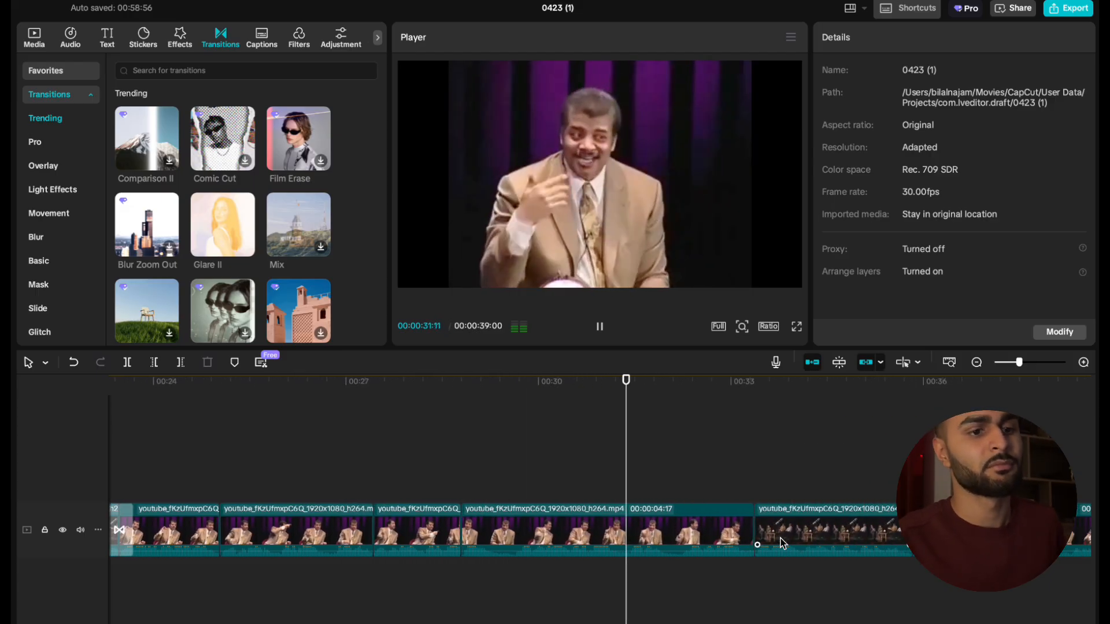
# Play the rest of the edit to its end to check the remaining cuts.
pyautogui.press('super+minus')
pyautogui.press('super+minus')
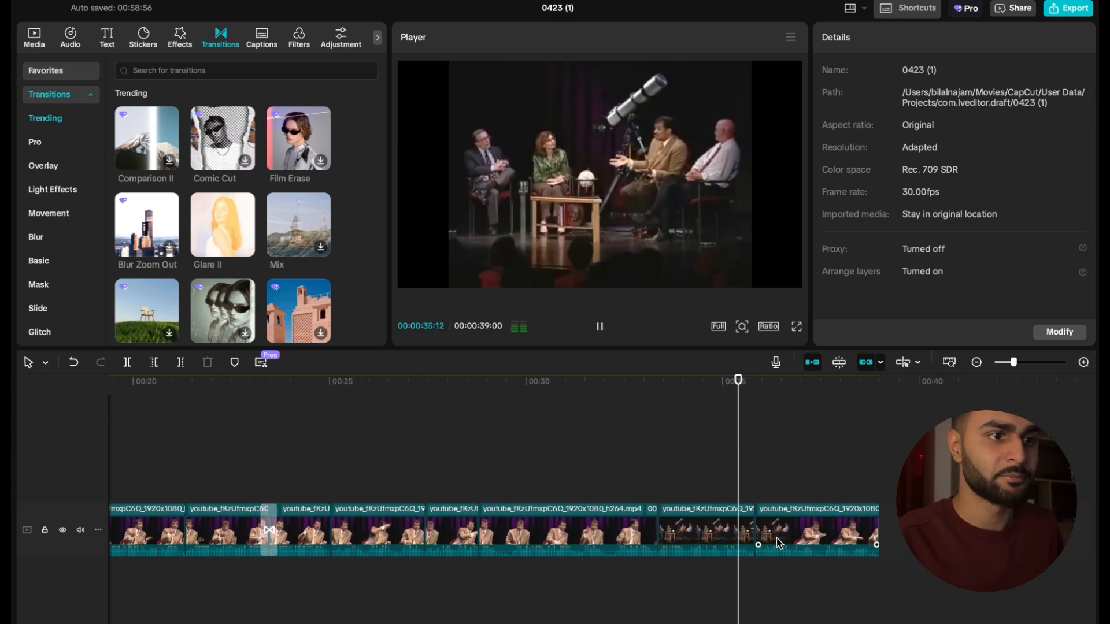
pyautogui.press('space')
pyautogui.press('space')
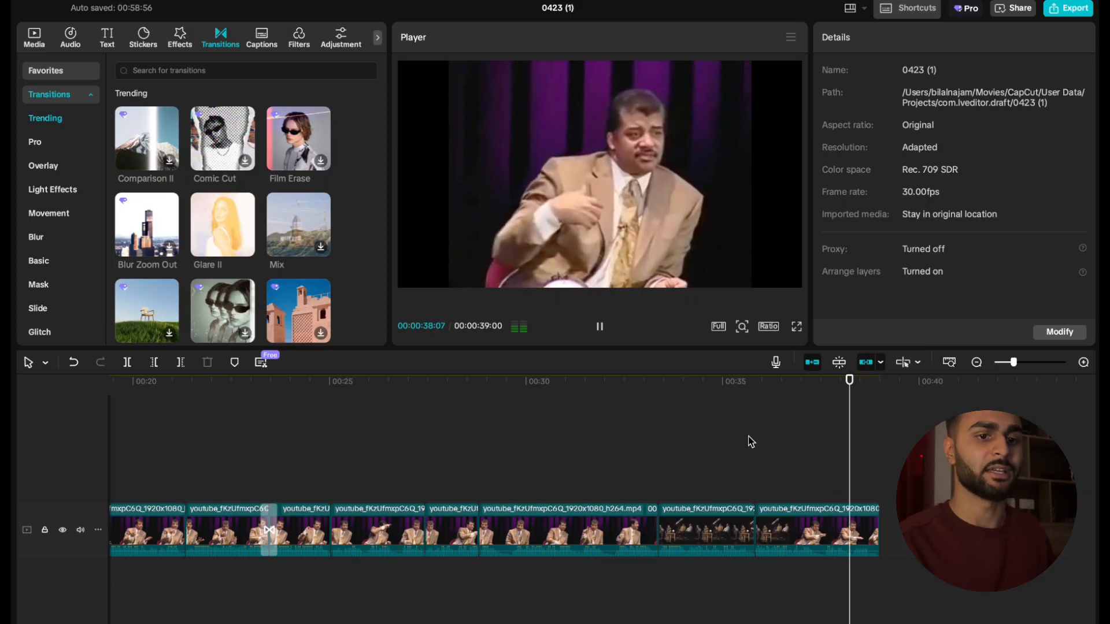
pyautogui.press('space')
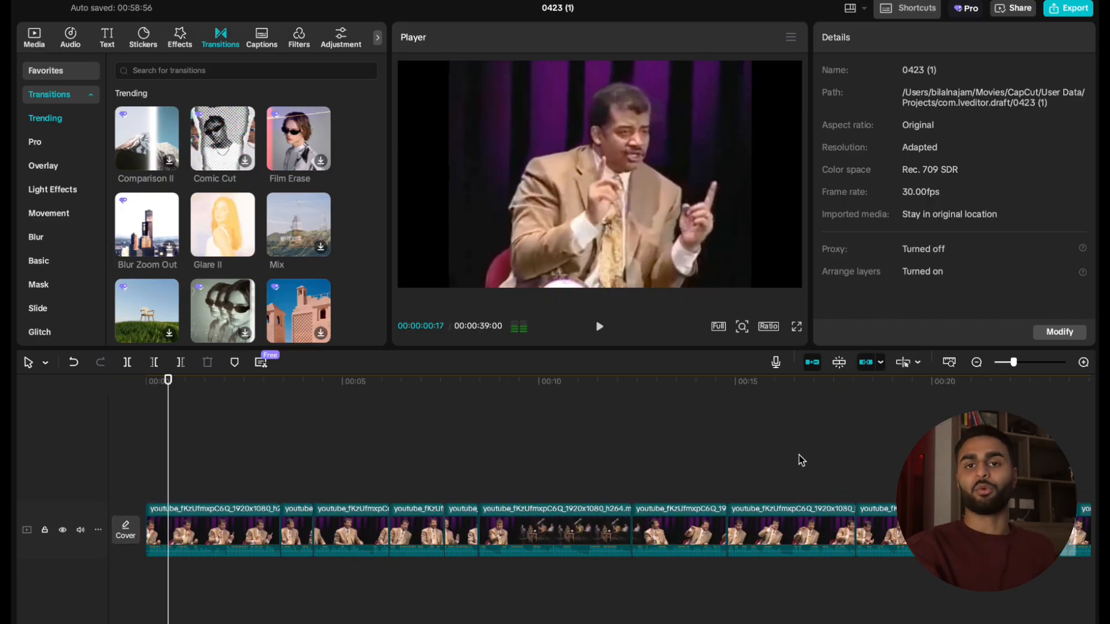
pyautogui.hscroll(3, 799, 456)
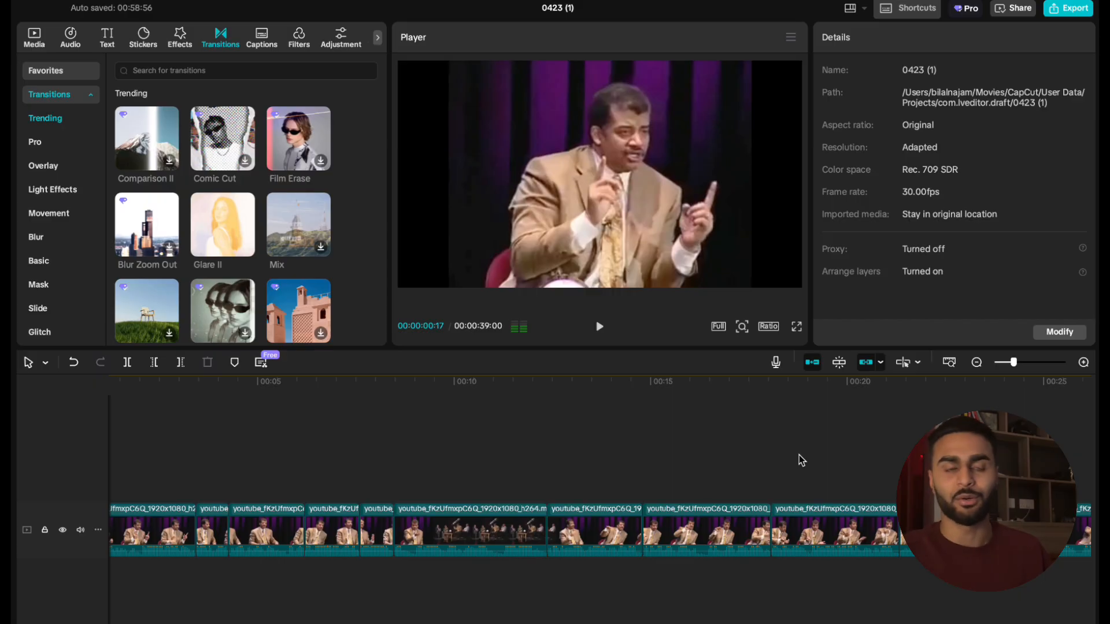
pyautogui.scroll(-3, 800, 461)
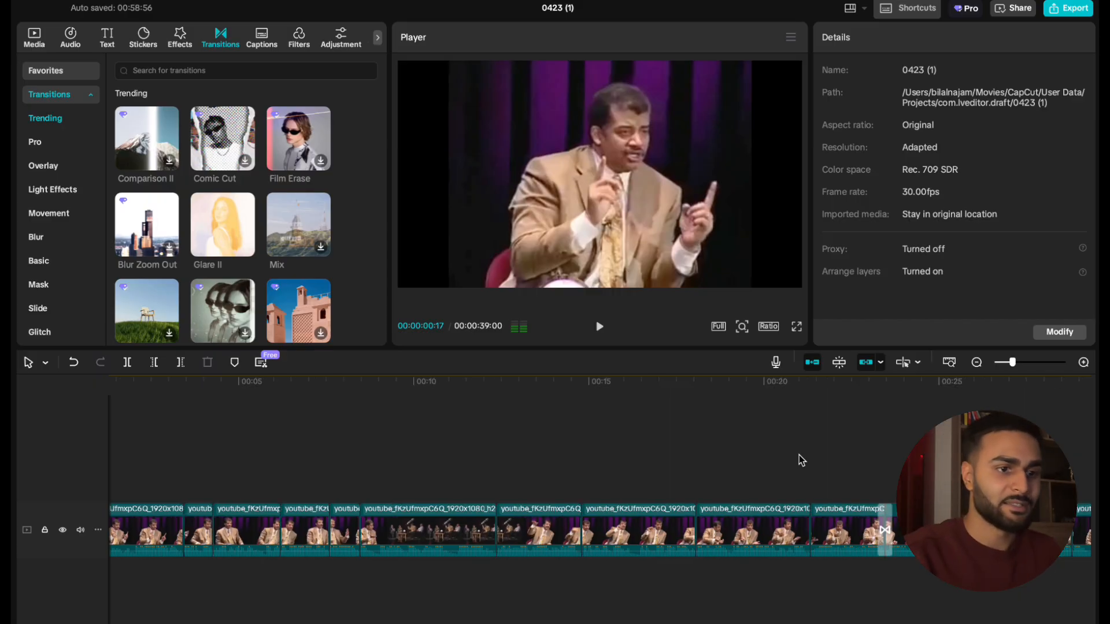
pyautogui.hscroll(-1, 799, 456)
pyautogui.click(799, 456)
pyautogui.moveTo(799, 456); pyautogui.dragTo(14, 296)
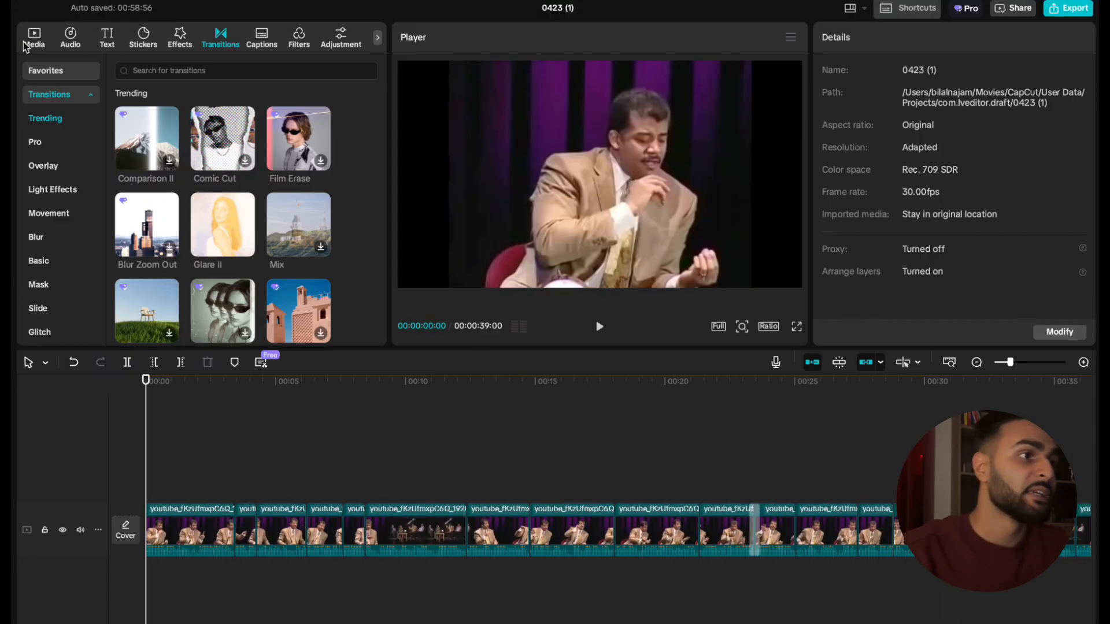
pyautogui.moveTo(164, 473); pyautogui.dragTo(210, 437)
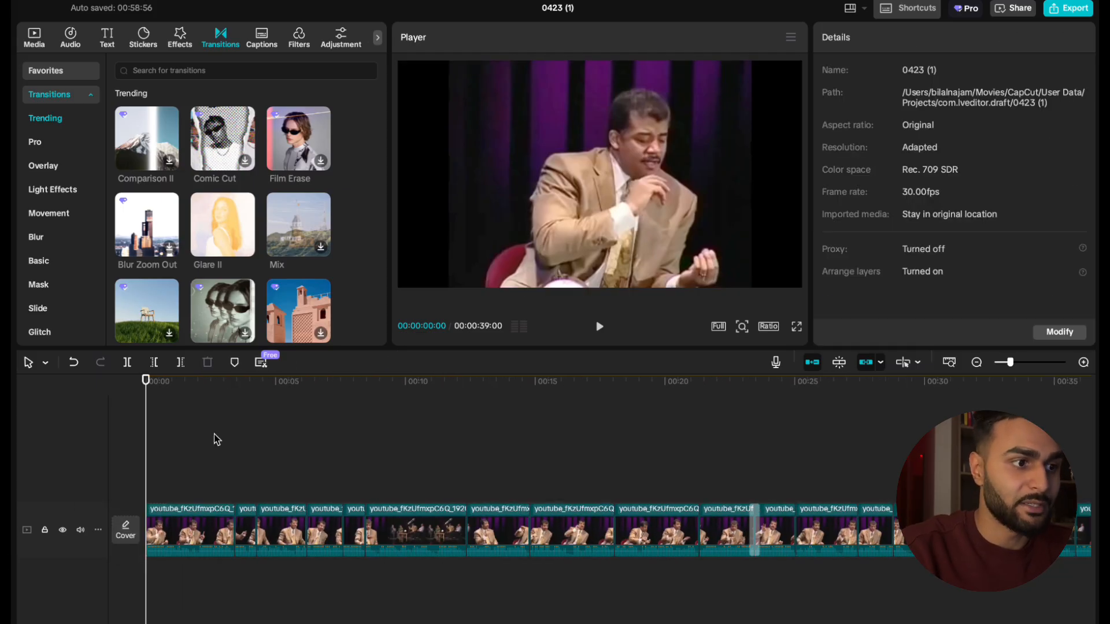
# Select the first clip at 00:00:02:19 and set the project's aspect ratio to 9:16.
pyautogui.click(214, 434)
pyautogui.click(710, 232)
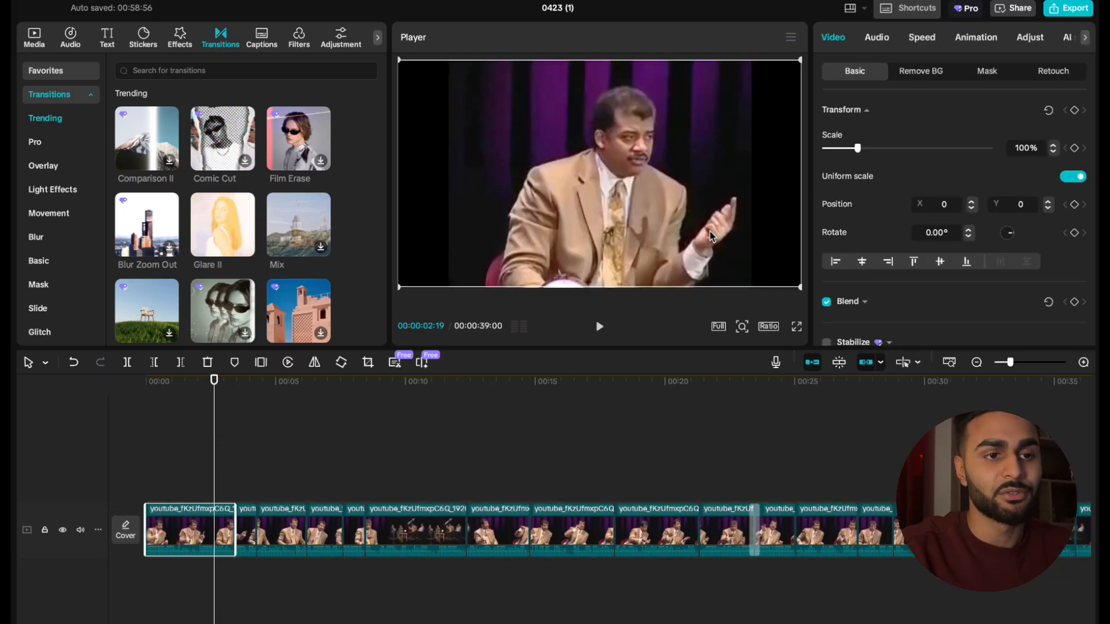
pyautogui.click(769, 327)
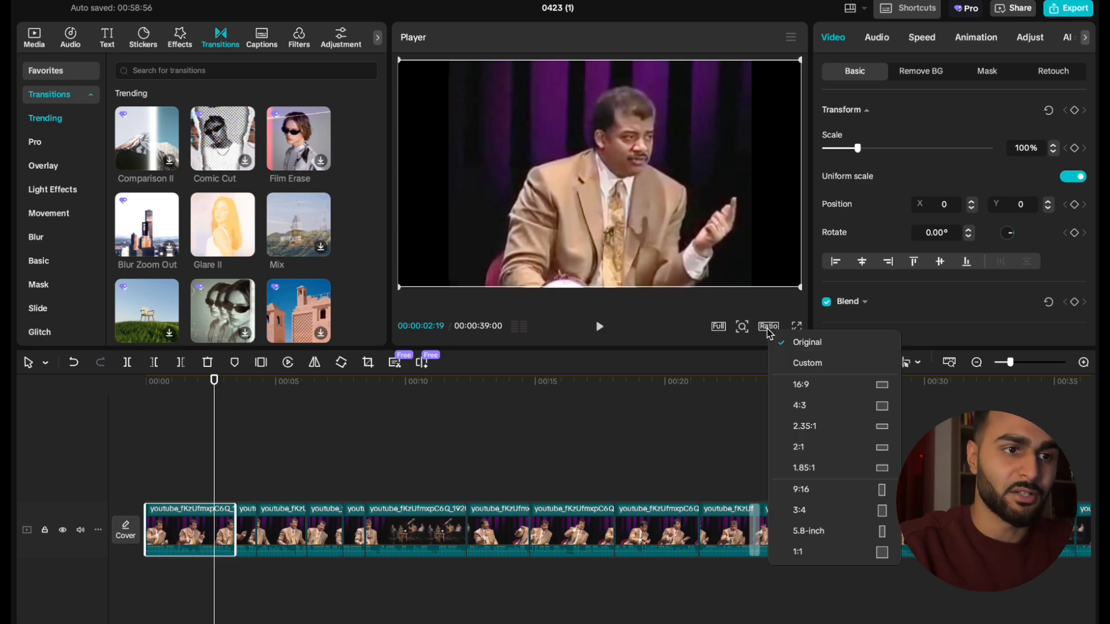
pyautogui.click(817, 496)
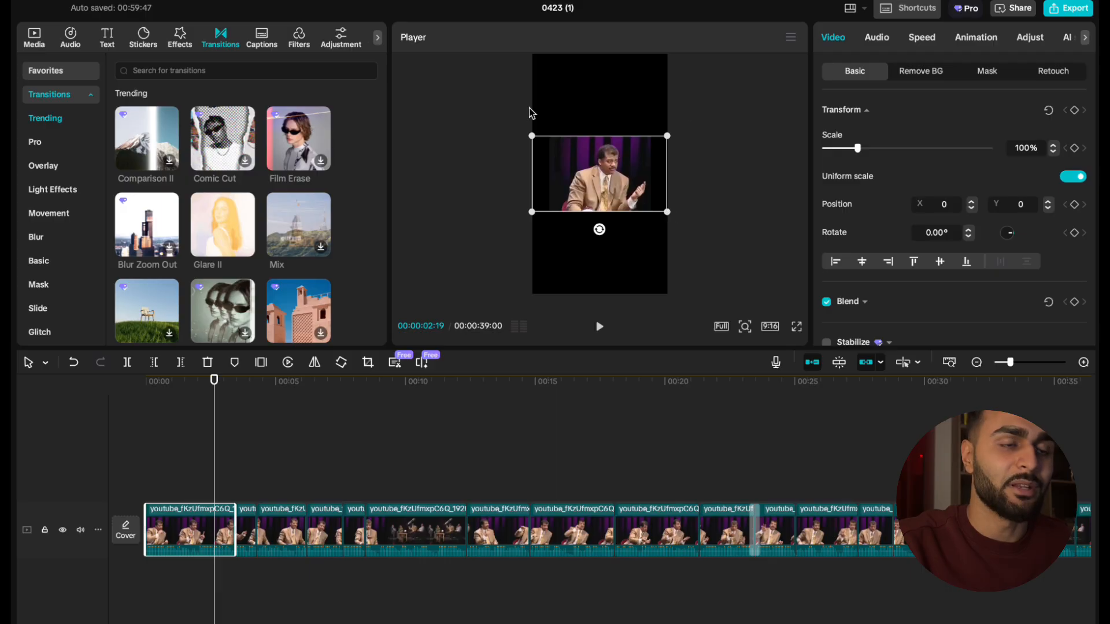
# Scale the first clip to 99% and set the project's aspect ratio to 1:1.
pyautogui.moveTo(669, 215); pyautogui.dragTo(659, 239)
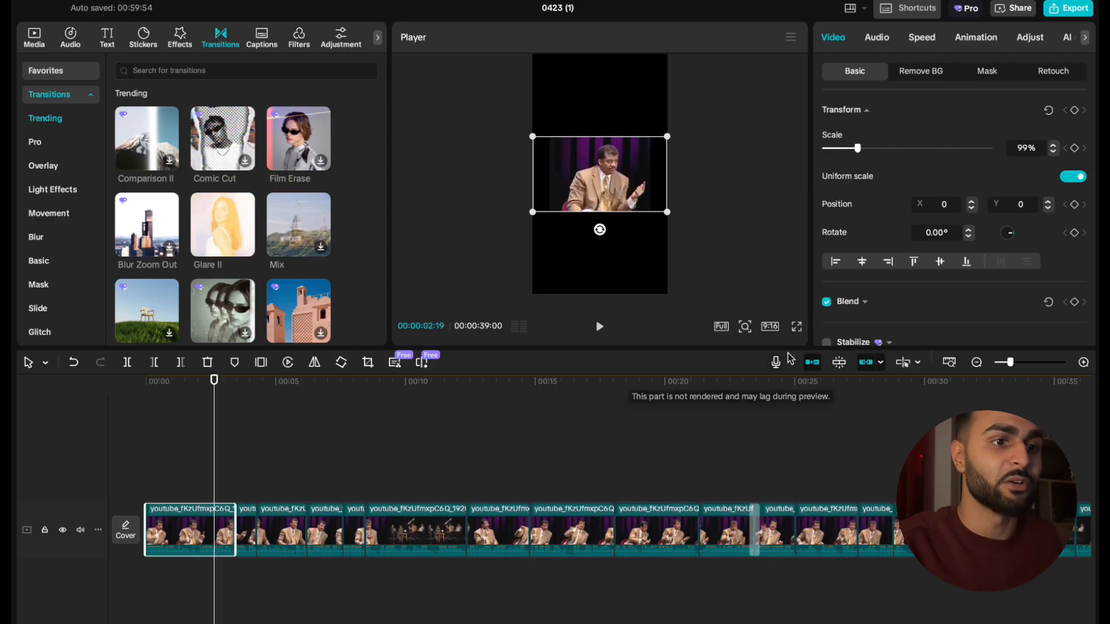
pyautogui.click(773, 332)
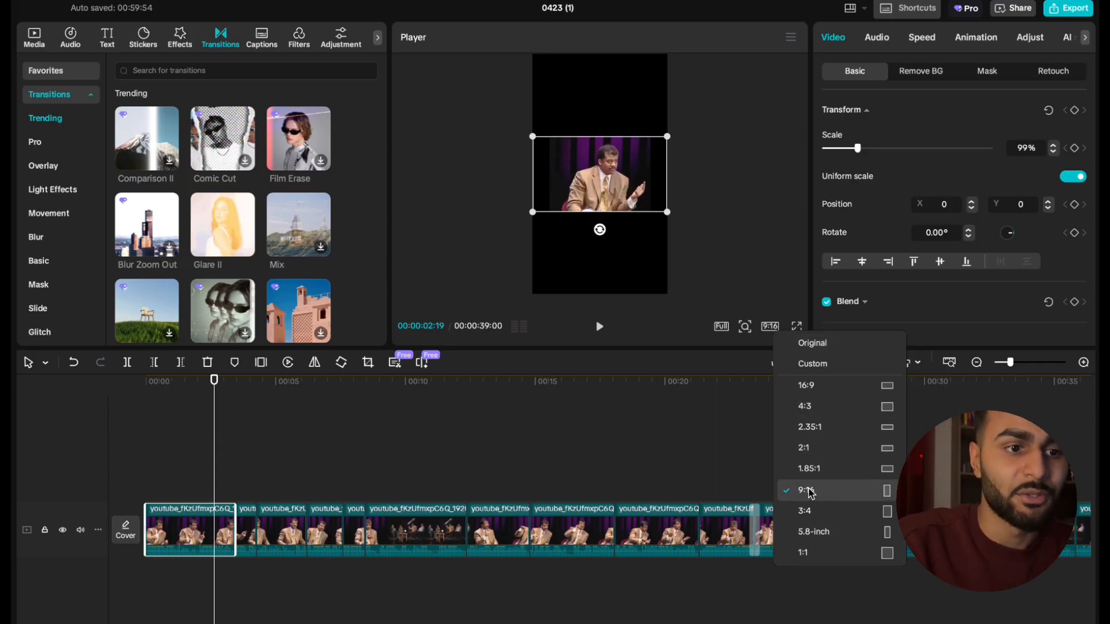
pyautogui.click(804, 553)
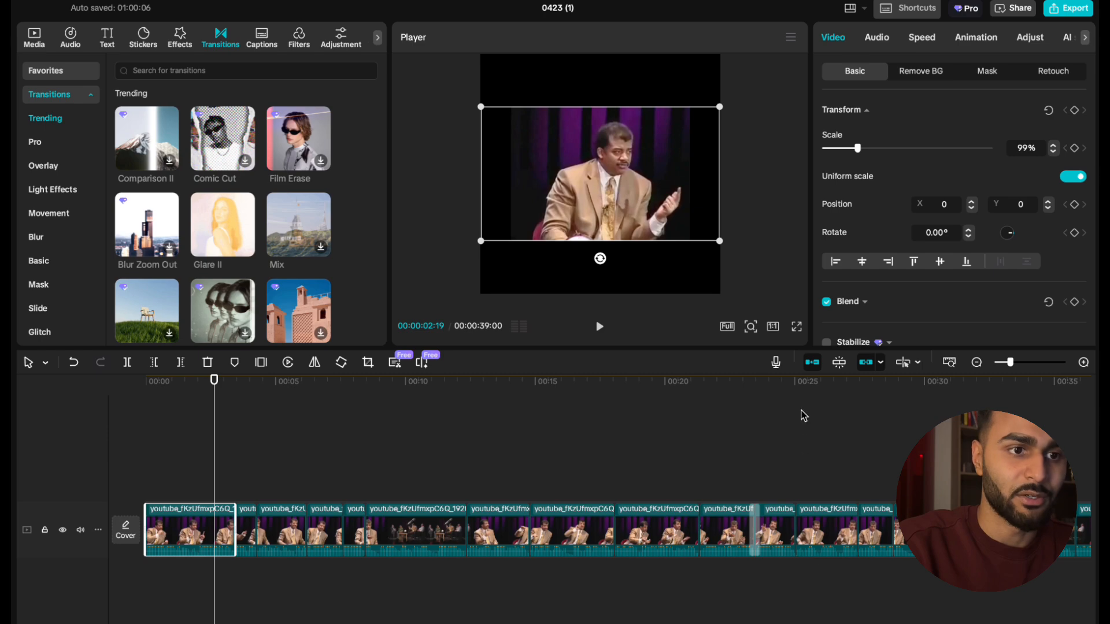
# Set the project's aspect ratio to 16:9 and combine all timeline clips into one compound clip.
pyautogui.click(773, 327)
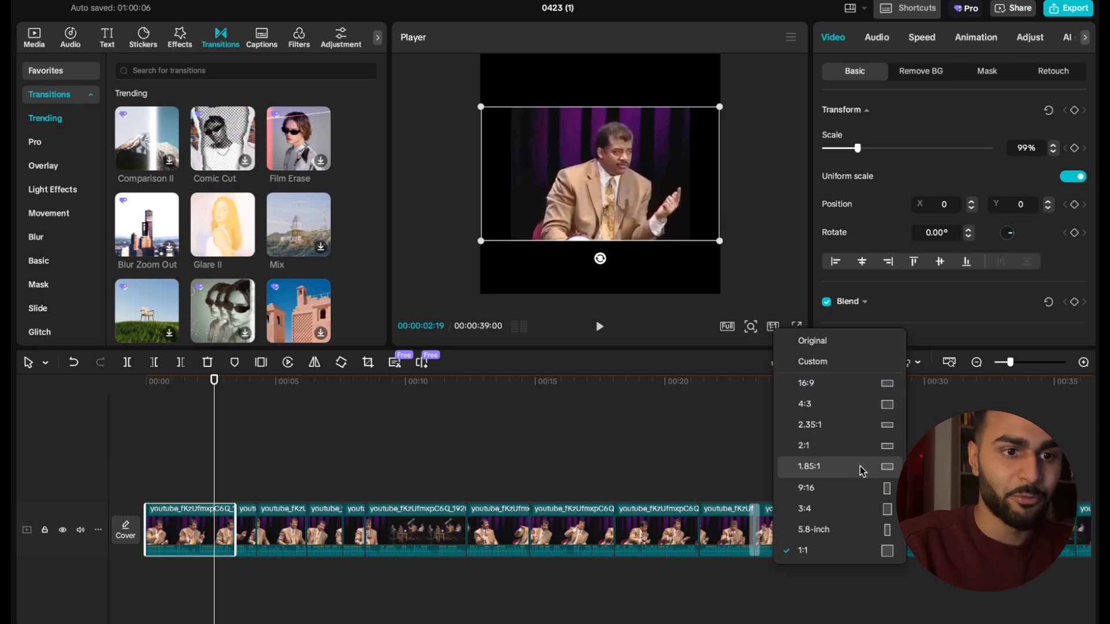
pyautogui.click(861, 384)
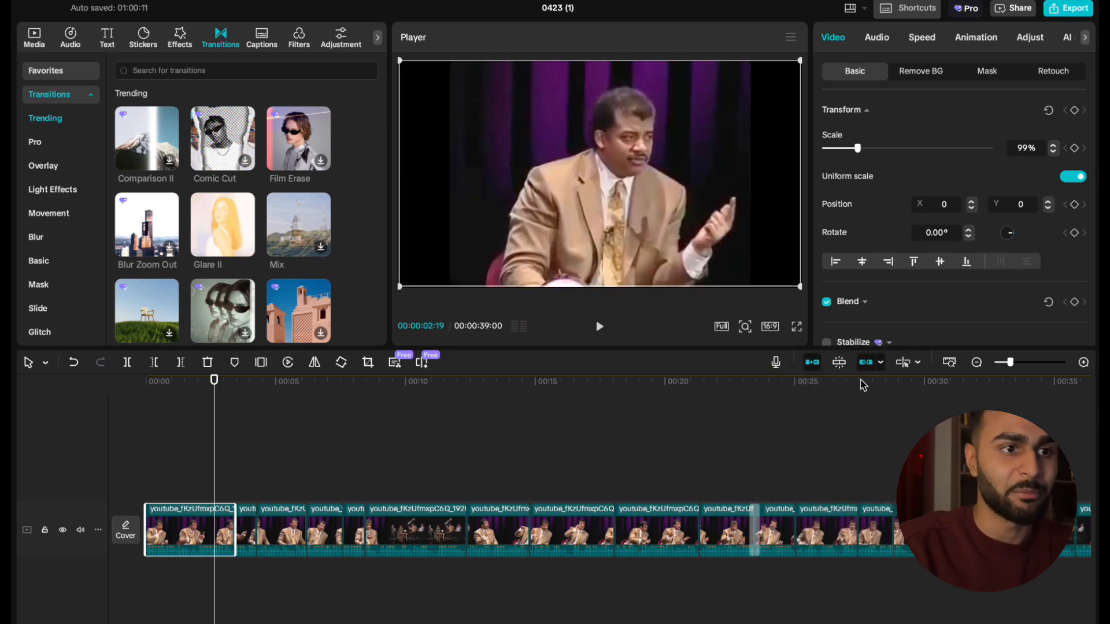
pyautogui.scroll(-3, 711, 506)
pyautogui.press('super+a')
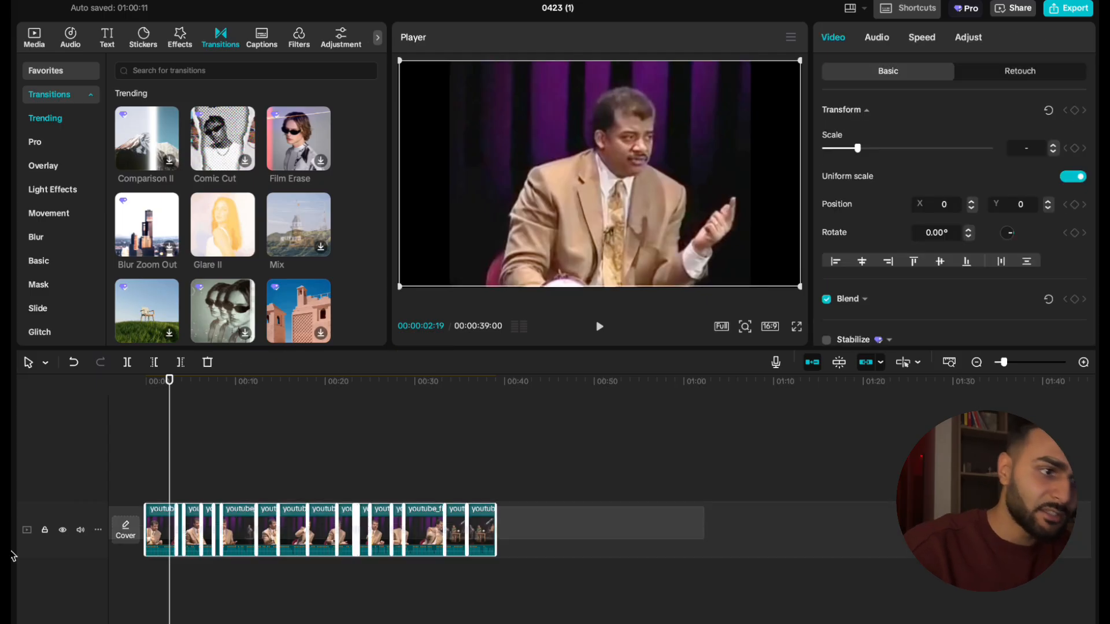
pyautogui.rightClick(426, 518)
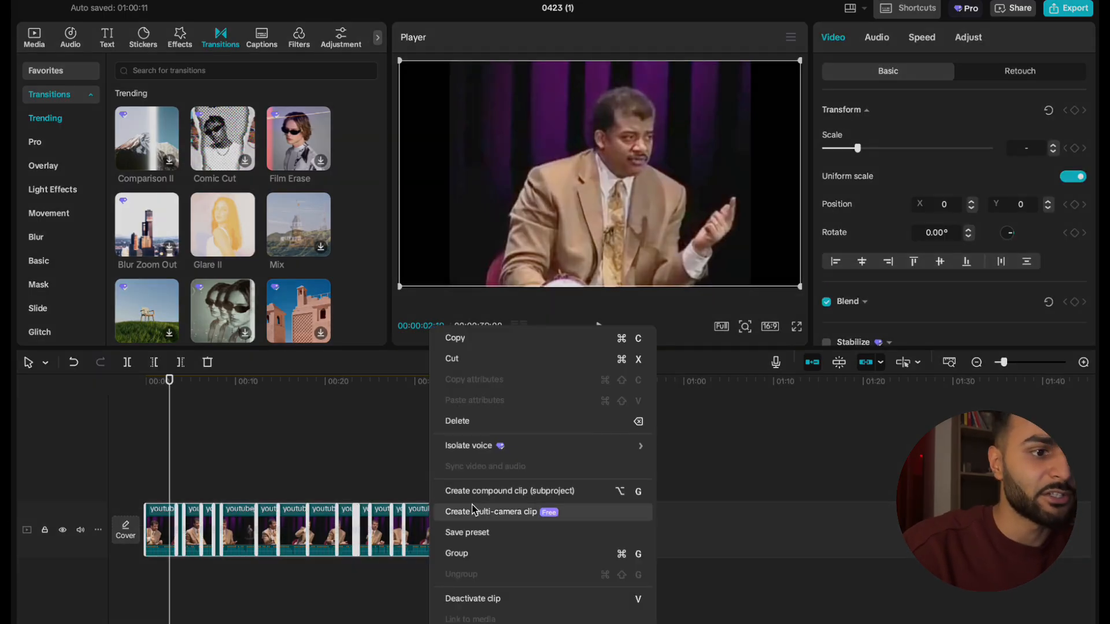
pyautogui.click(473, 489)
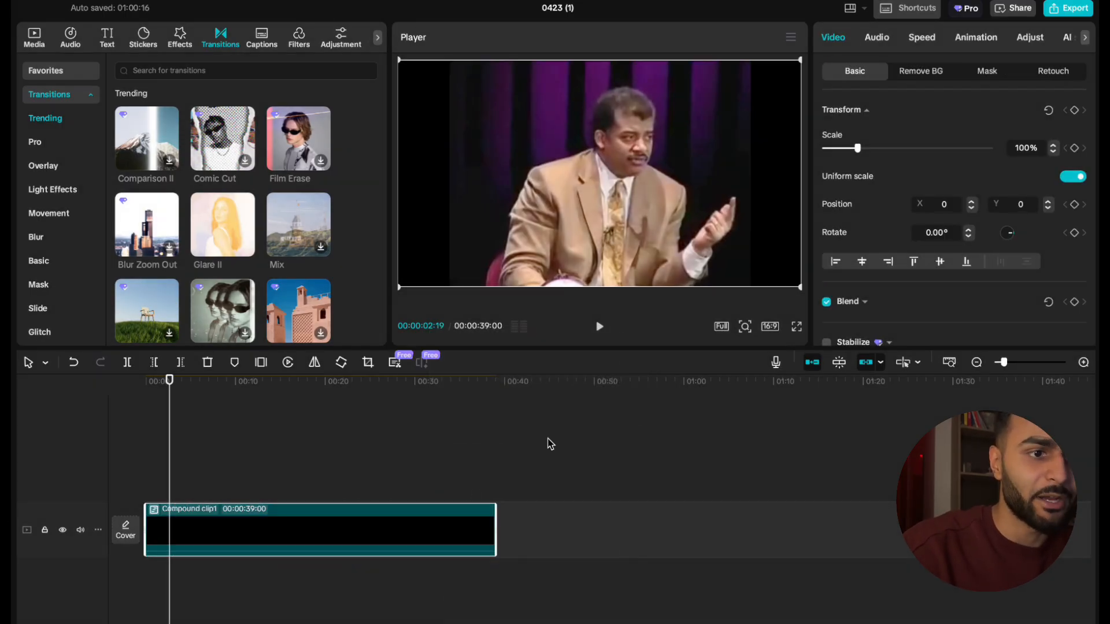
# Change the aspect ratio to 1:1 and reframe the compound clip to fill it, at 178% scale and position X -155.
pyautogui.click(770, 327)
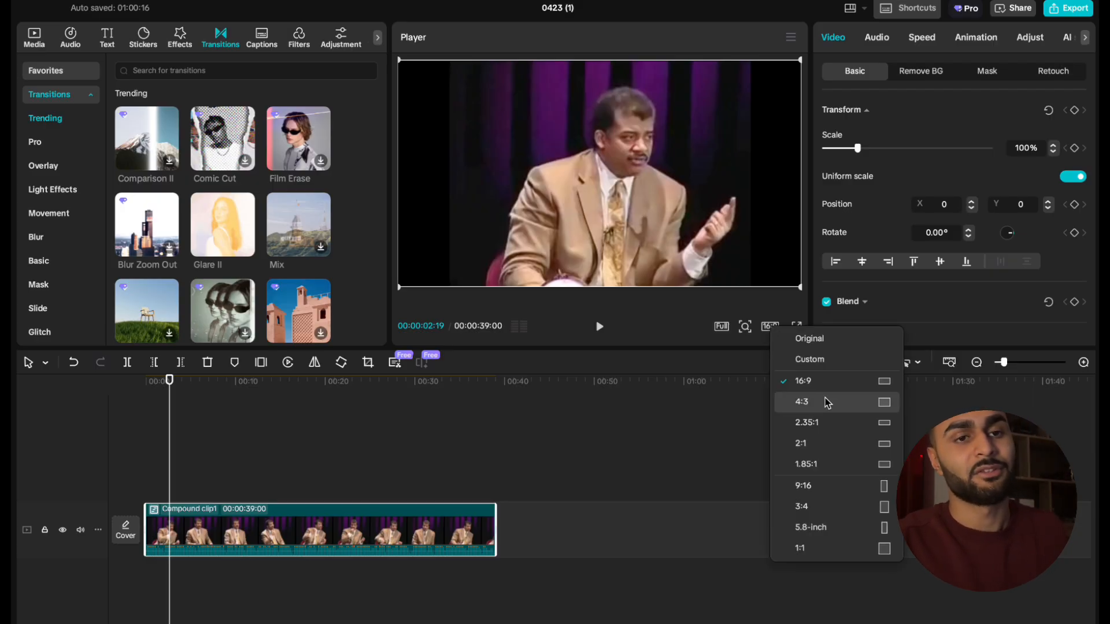
pyautogui.click(869, 550)
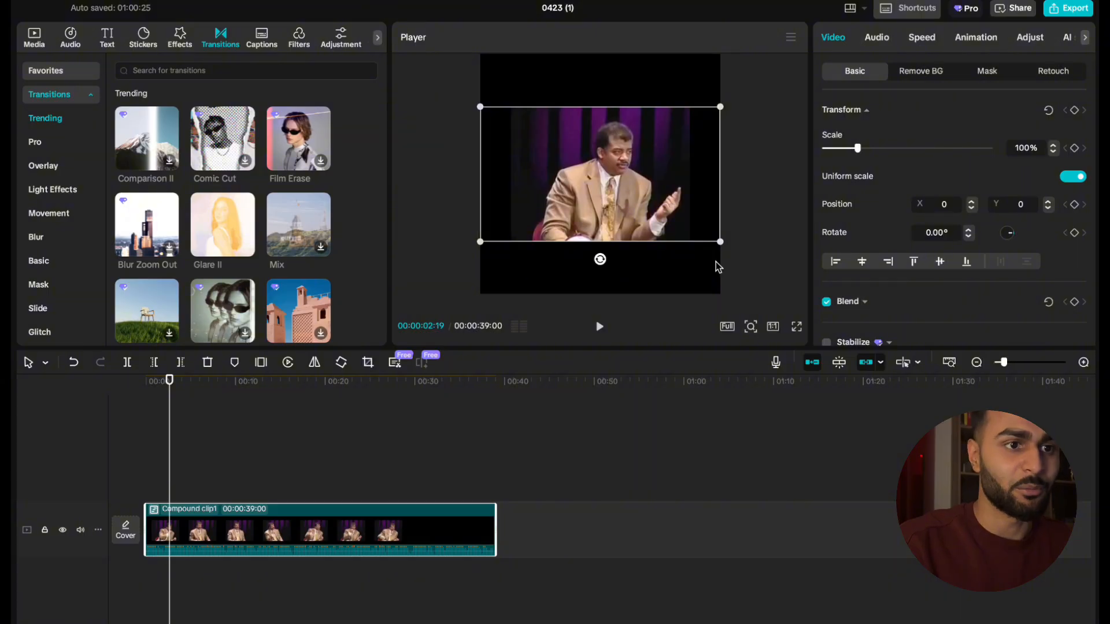
pyautogui.moveTo(720, 244); pyautogui.dragTo(844, 324)
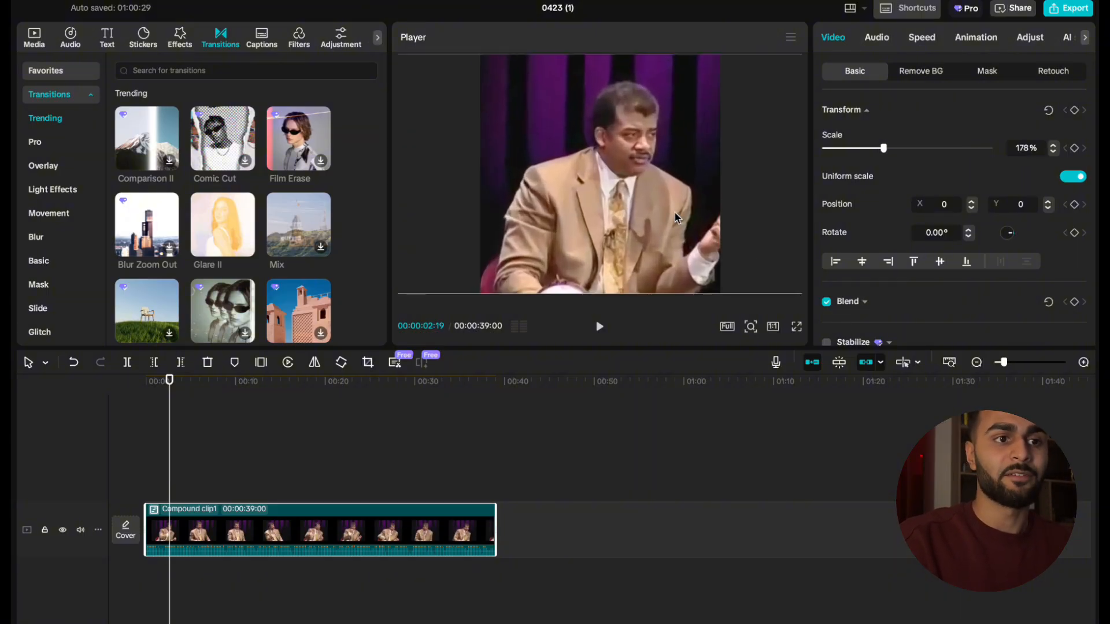
pyautogui.moveTo(666, 213); pyautogui.dragTo(665, 215)
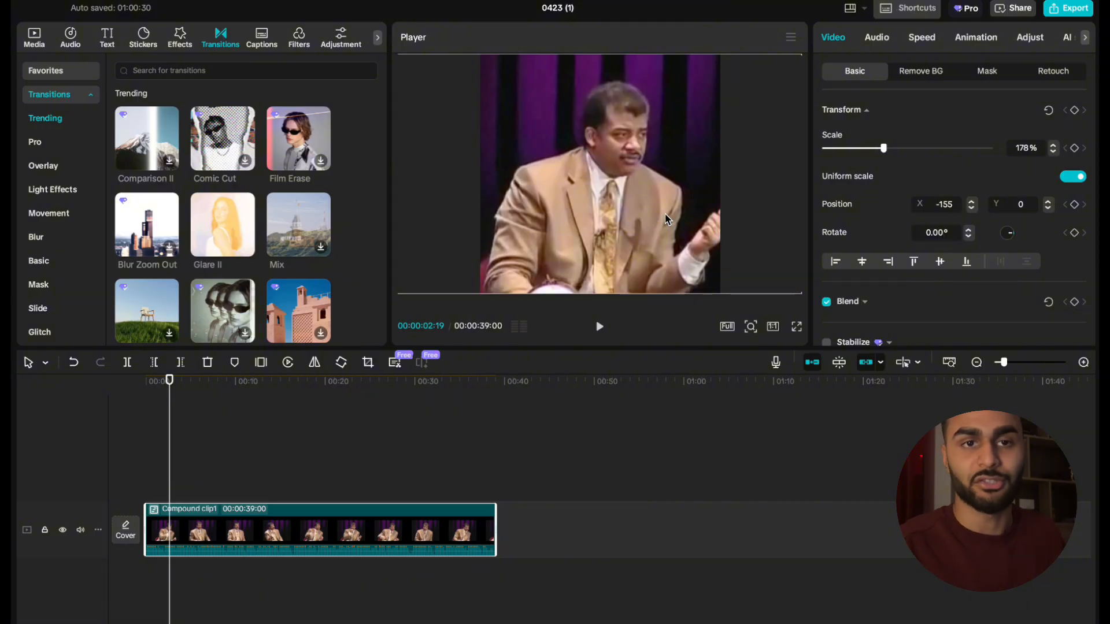
# Preview the reframed compound clip at several points and return the playhead to the start of the timeline.
pyautogui.click(774, 327)
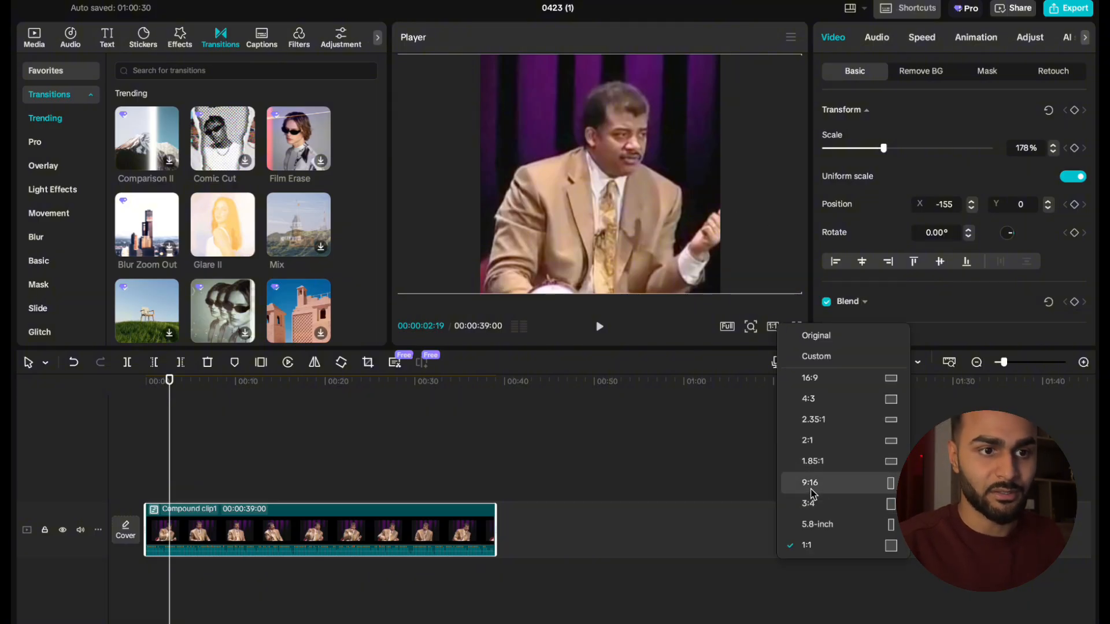
pyautogui.press('space')
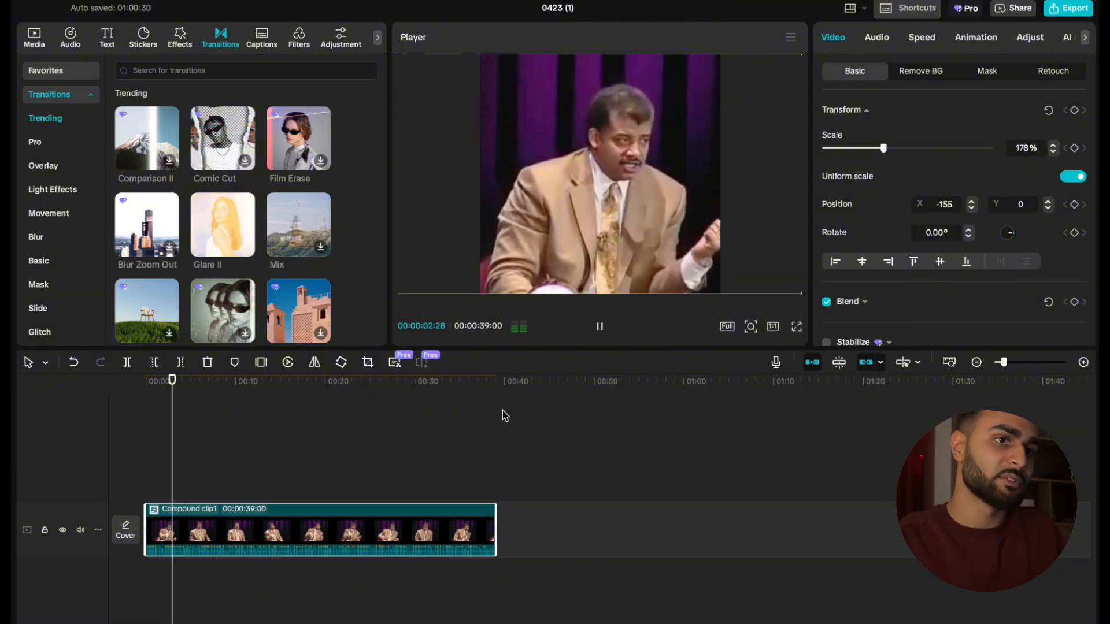
pyautogui.click(318, 452)
pyautogui.click(473, 469)
pyautogui.press('space')
pyautogui.moveTo(473, 473); pyautogui.dragTo(145, 489)
pyautogui.click(360, 530)
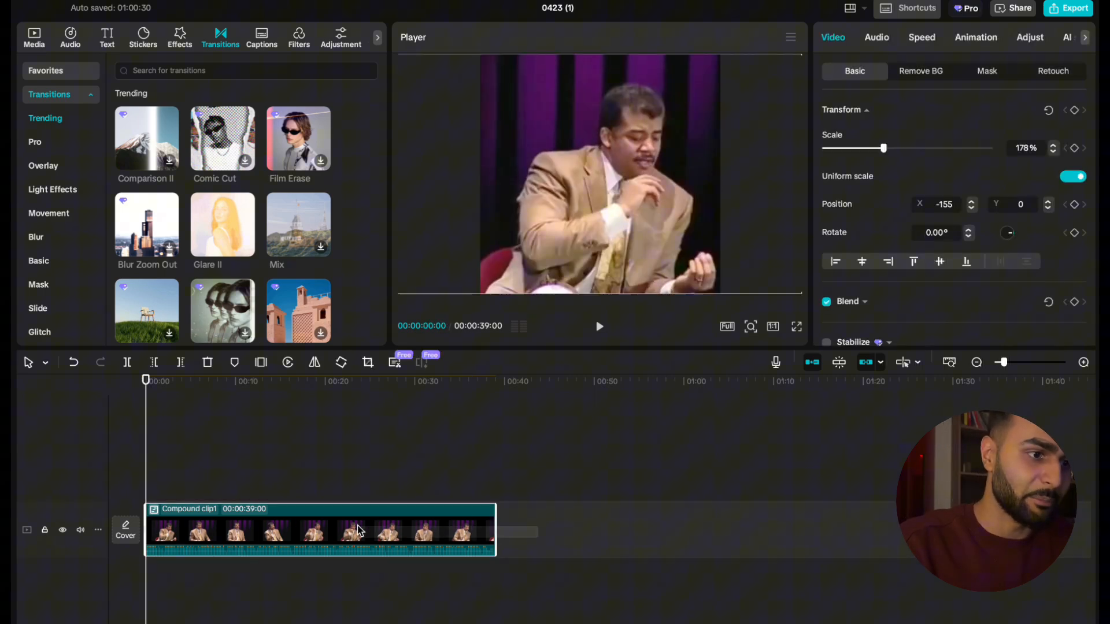
pyautogui.click(362, 489)
pyautogui.click(201, 497)
pyautogui.click(136, 494)
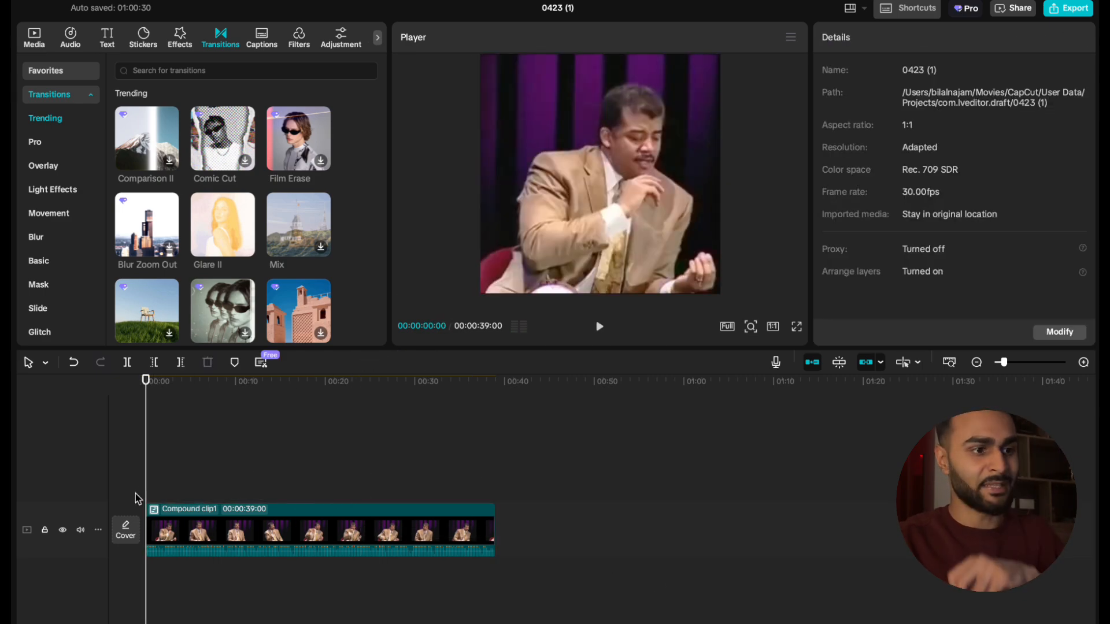
# Play the opening seconds of the compound clip to check the square framing.
pyautogui.press('space')
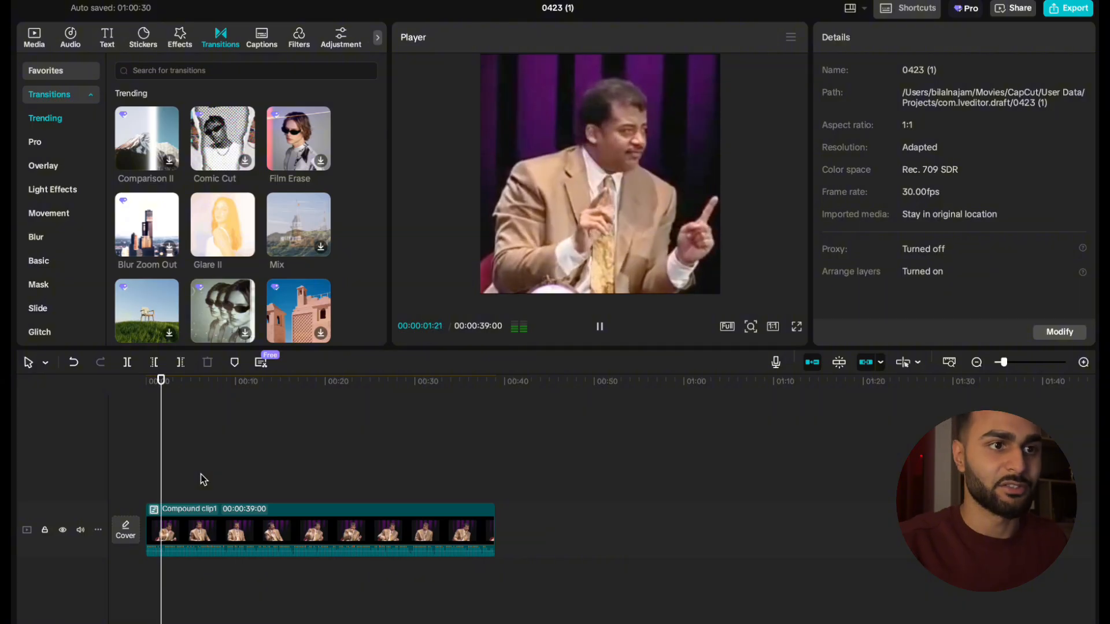
pyautogui.click(253, 463)
pyautogui.moveTo(254, 463); pyautogui.dragTo(13, 488)
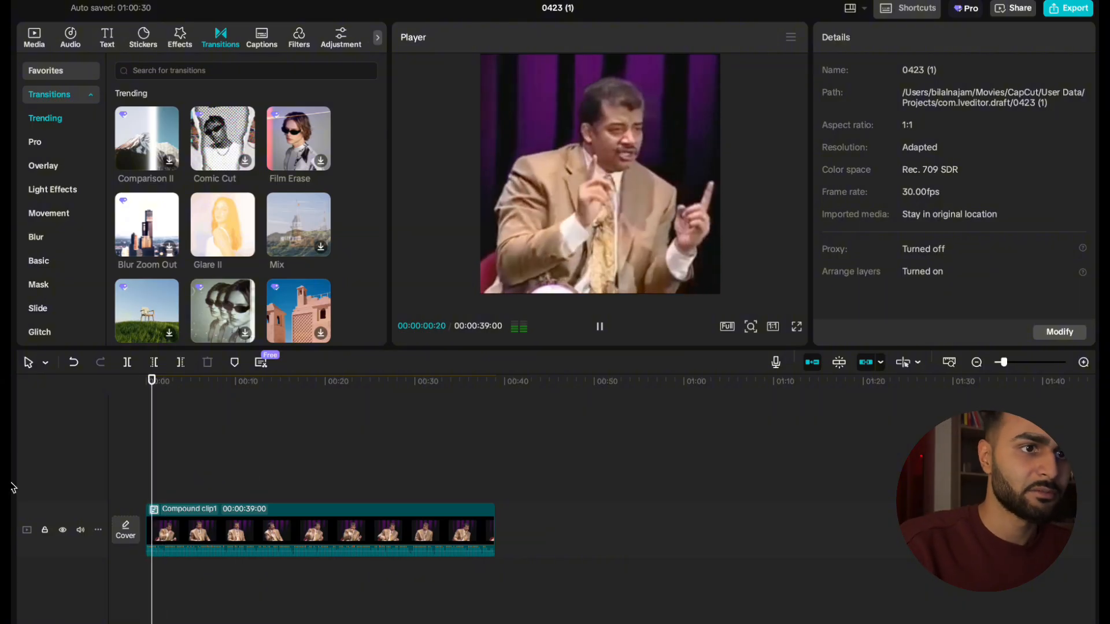
pyautogui.press('space')
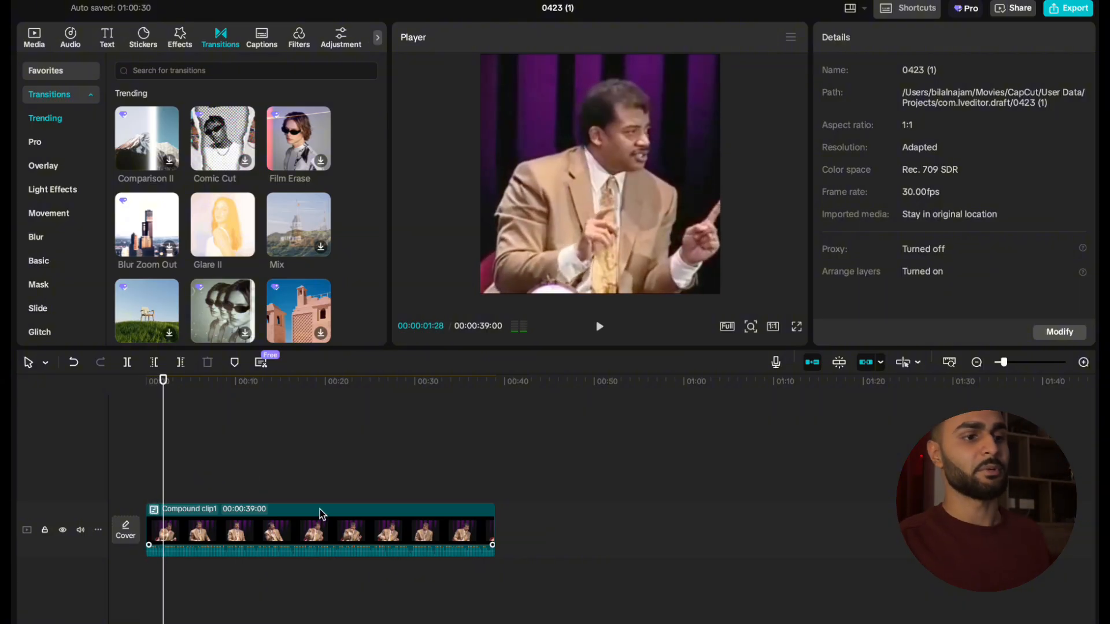
# Show the imported media and play the compound clip from its start up to the wide stage shot at about 10 seconds.
pyautogui.click(35, 34)
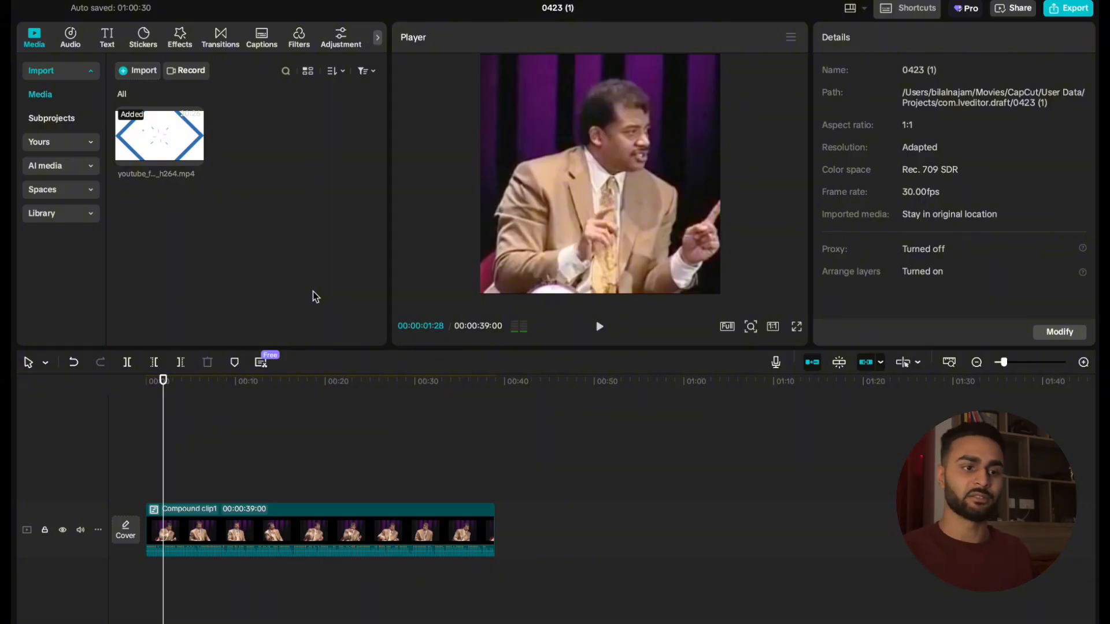
pyautogui.press('space')
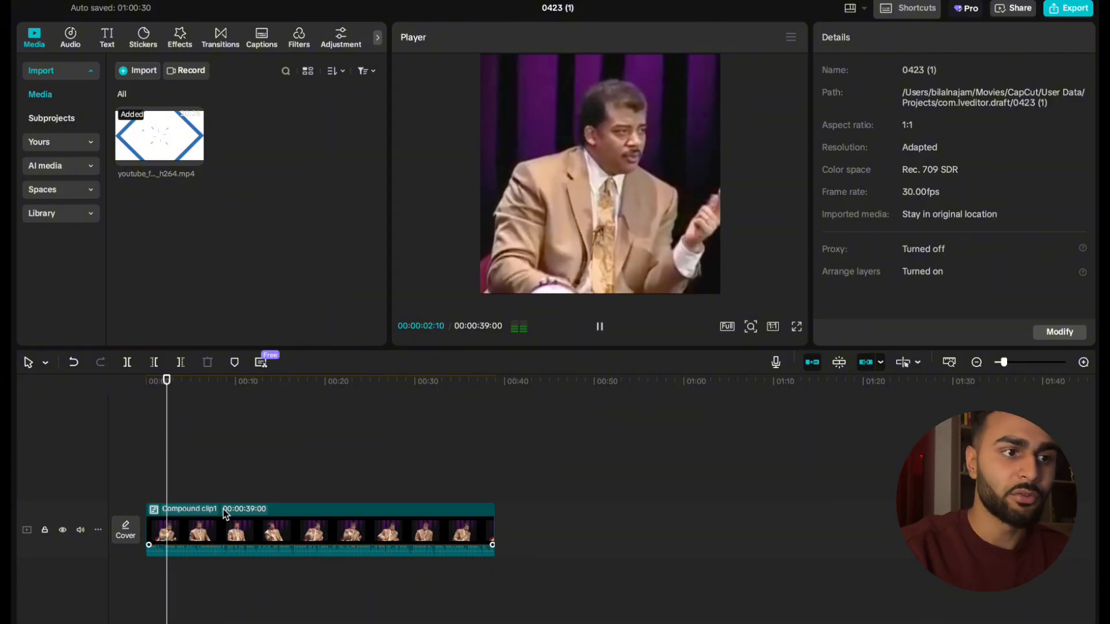
pyautogui.press('space')
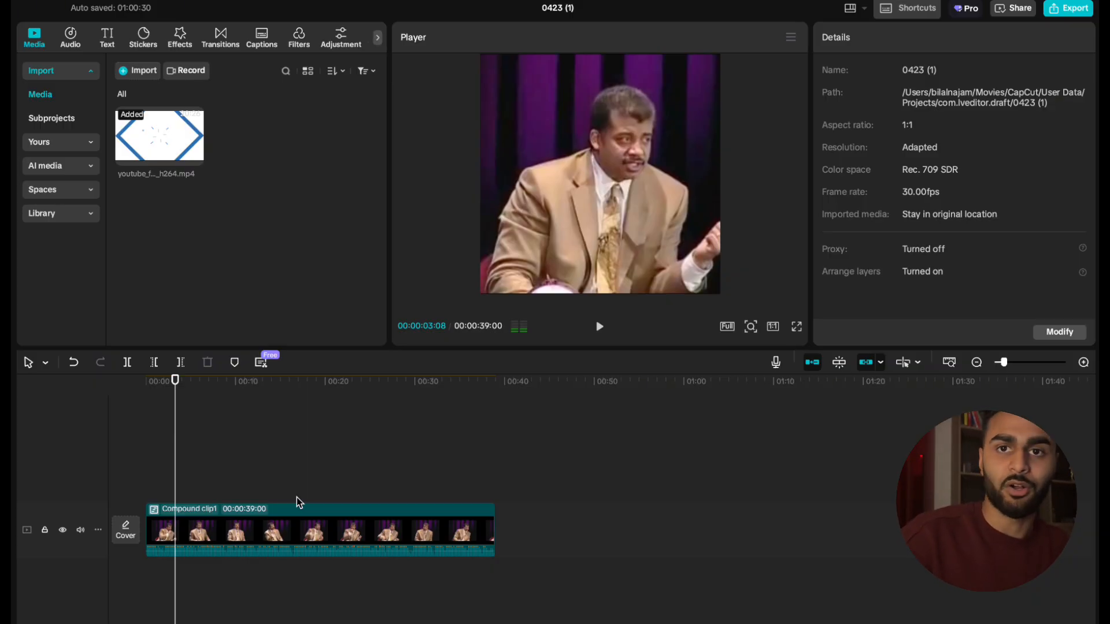
pyautogui.press('Home')
pyautogui.press('space')
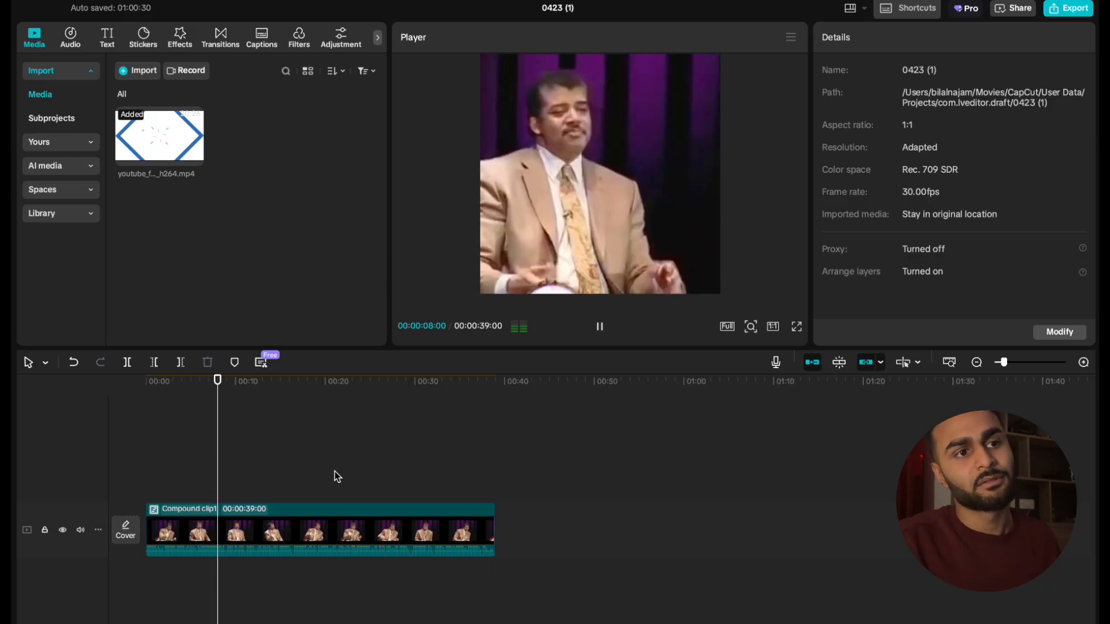
pyautogui.press('space')
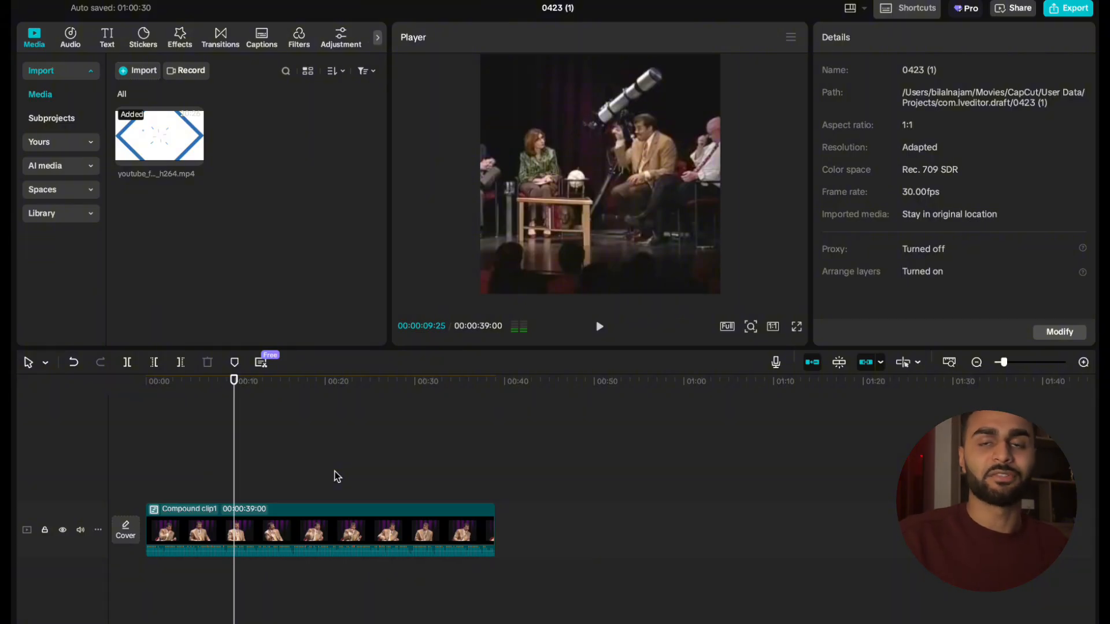
pyautogui.press('space')
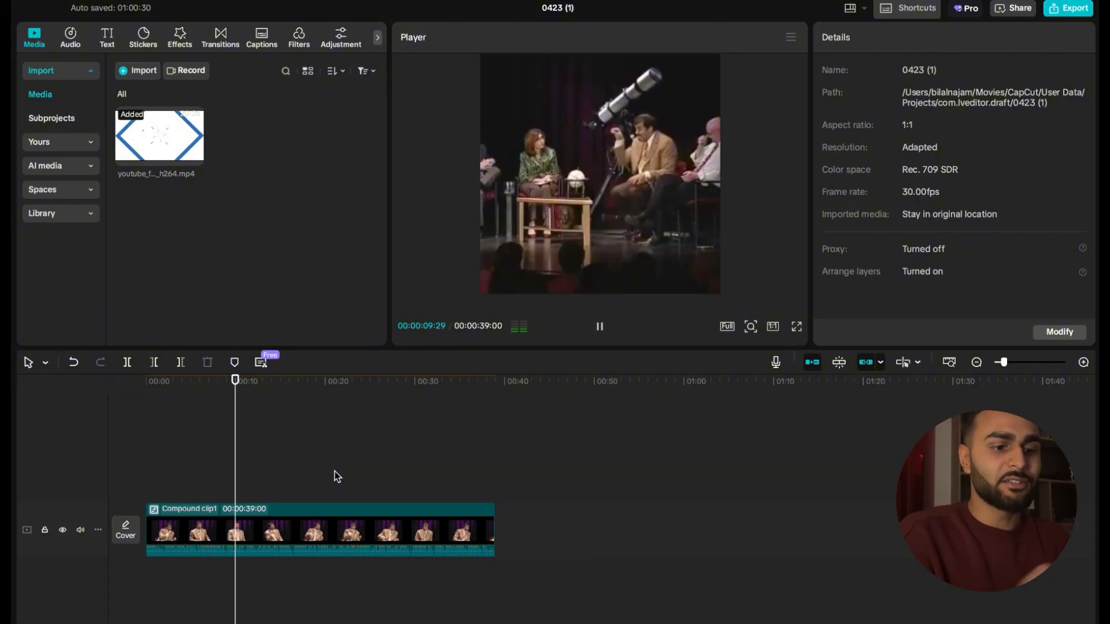
pyautogui.press('space')
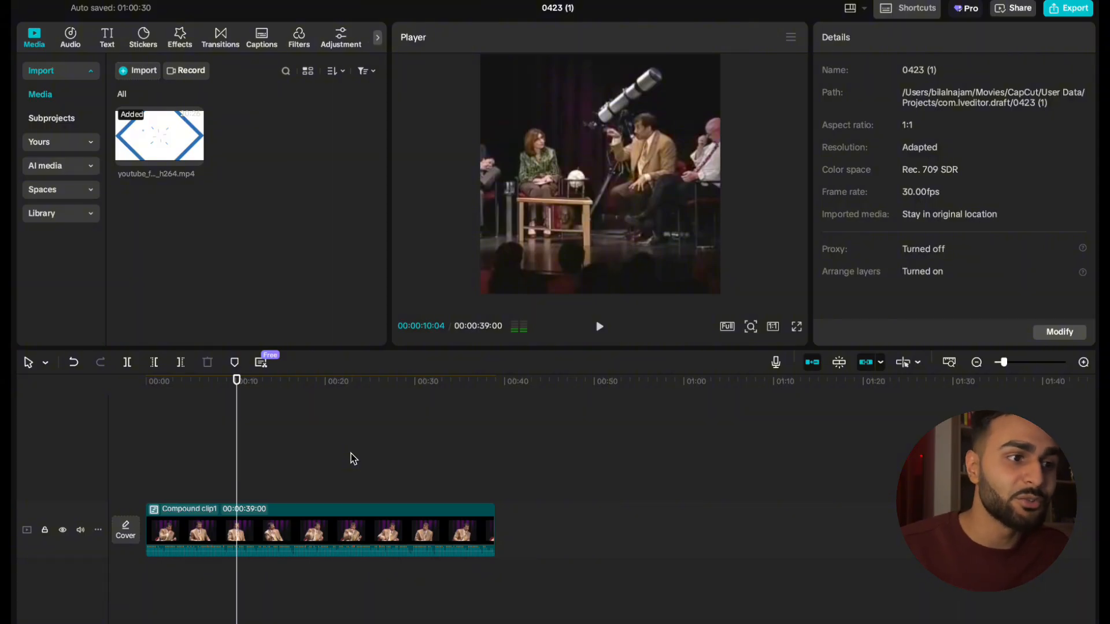
# Deselect the compound clip and move the playhead back to 00:00:00:00.
pyautogui.click(351, 518)
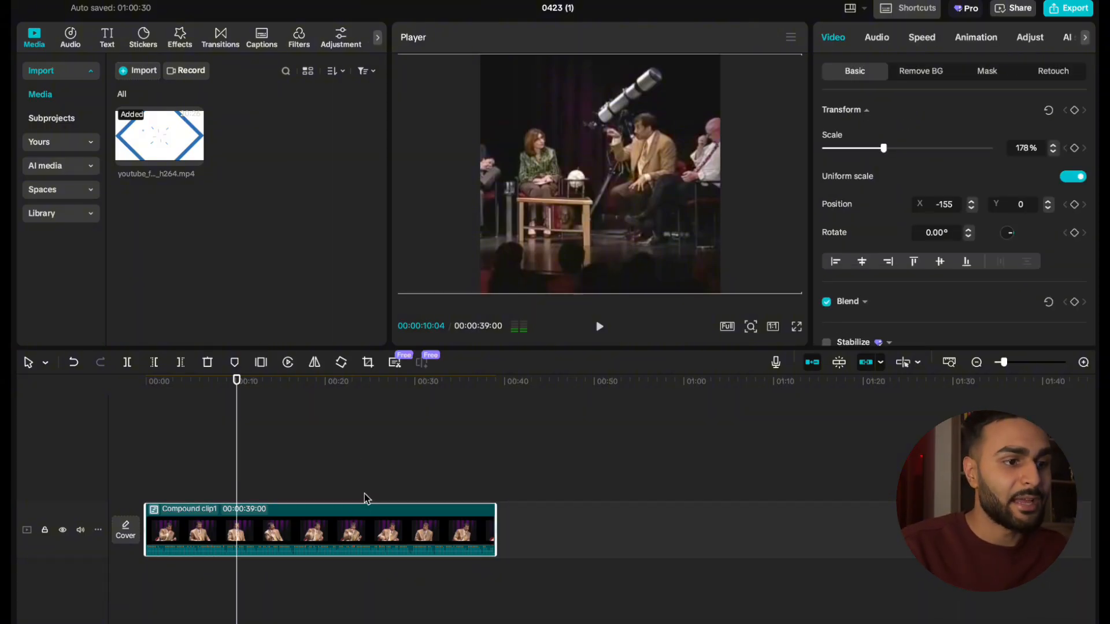
pyautogui.click(363, 487)
pyautogui.click(241, 488)
pyautogui.click(130, 475)
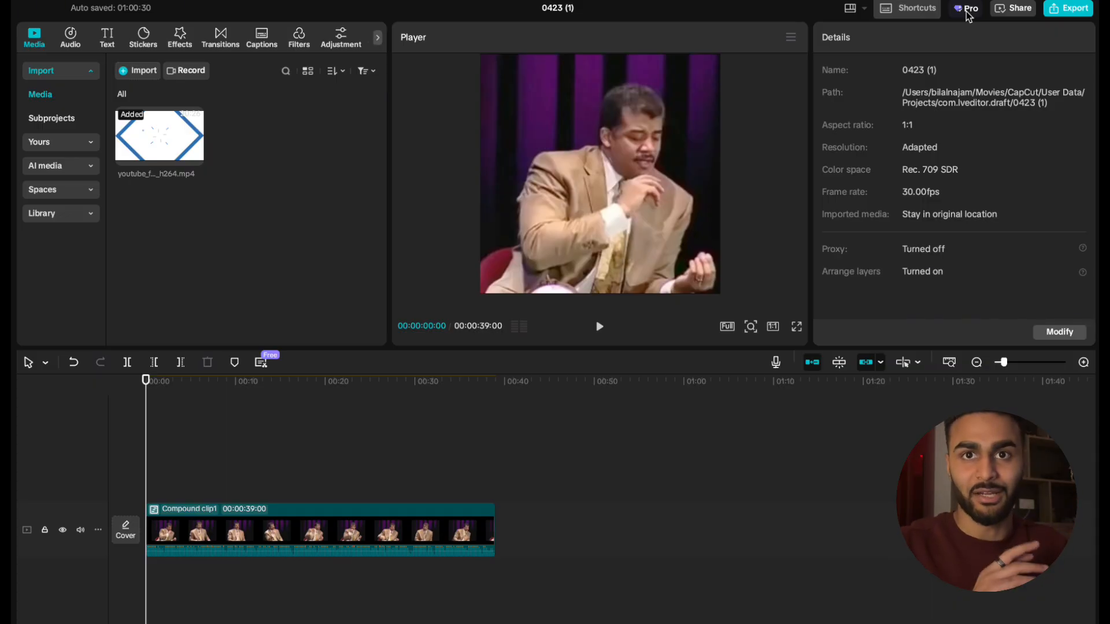
# Switch to ChatGPT in the browser and open the "AI Image Overlay Ideas" chat.
pyautogui.click(261, 363)
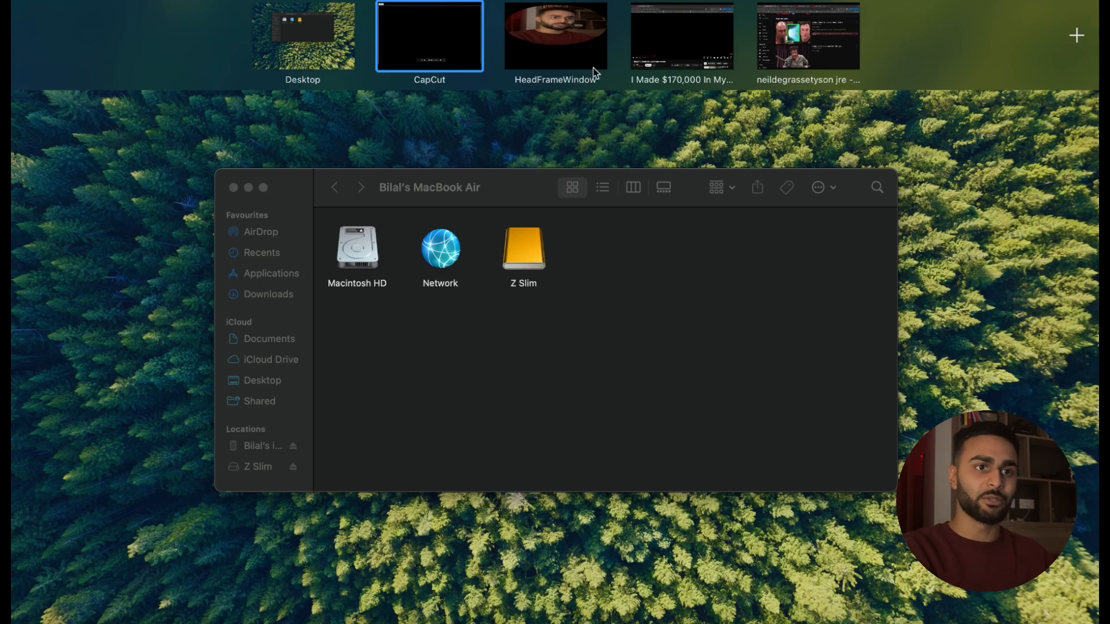
pyautogui.click(682, 36)
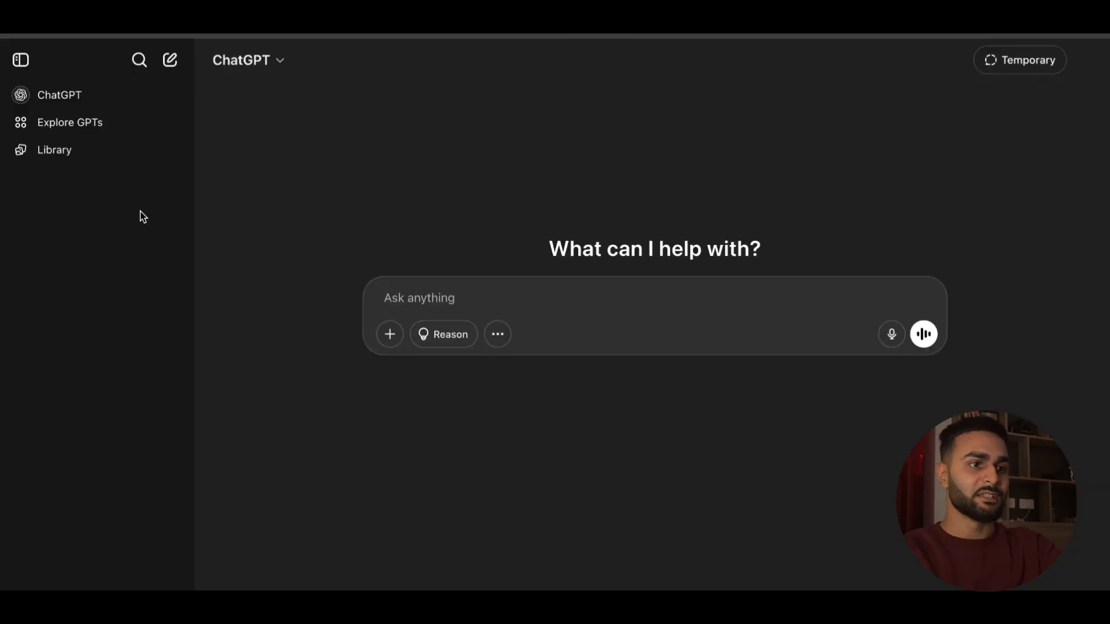
pyautogui.click(92, 224)
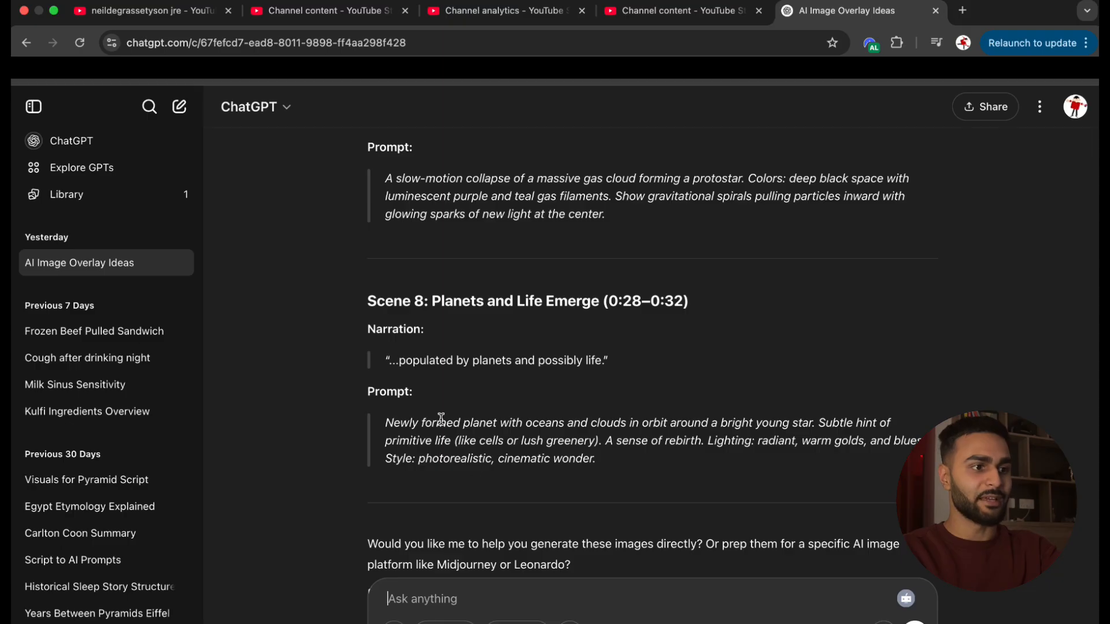
# Look back through the chat's earlier scripts and scene-by-scene image prompts up to the very first message.
pyautogui.scroll(10, 674, 423)
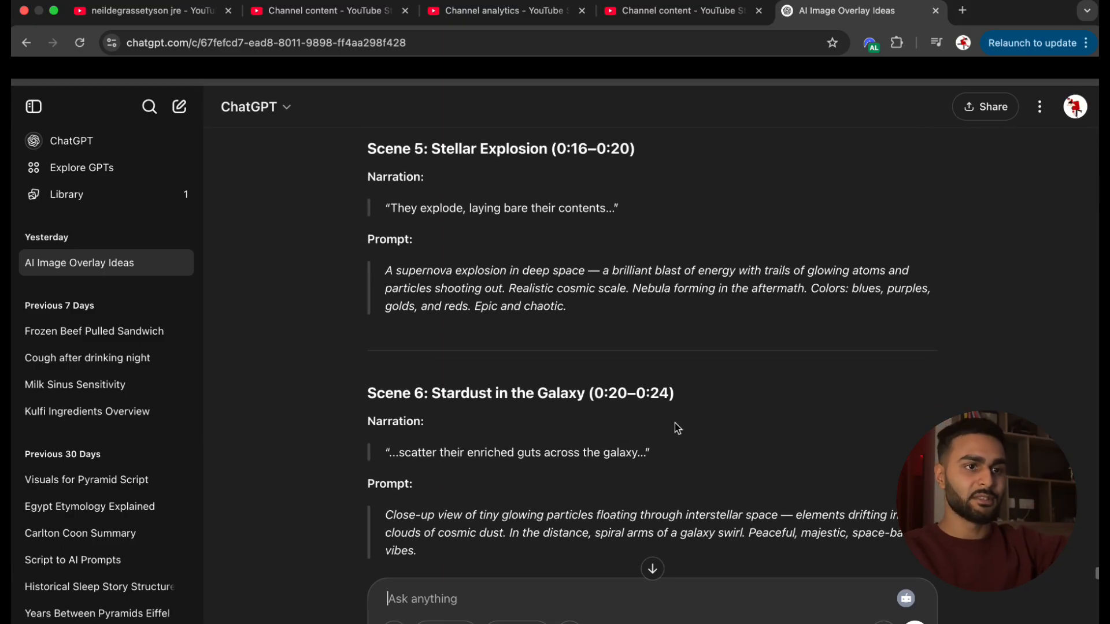
pyautogui.scroll(3, 675, 423)
pyautogui.scroll(-6, 675, 423)
pyautogui.scroll(-6, 675, 424)
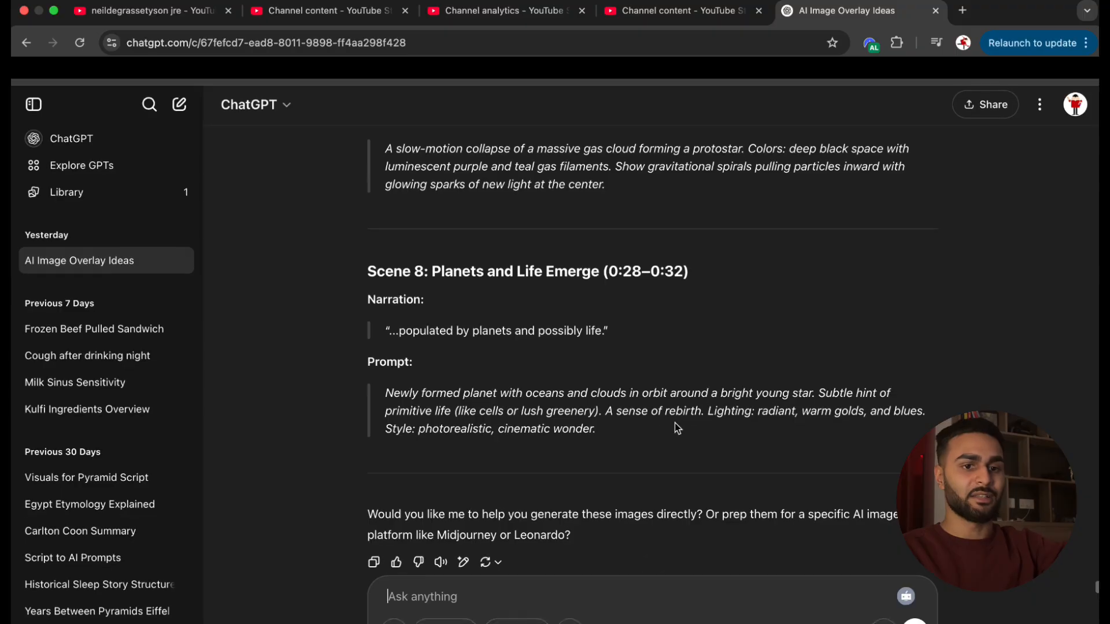
pyautogui.scroll(1, 675, 423)
pyautogui.scroll(15, 675, 423)
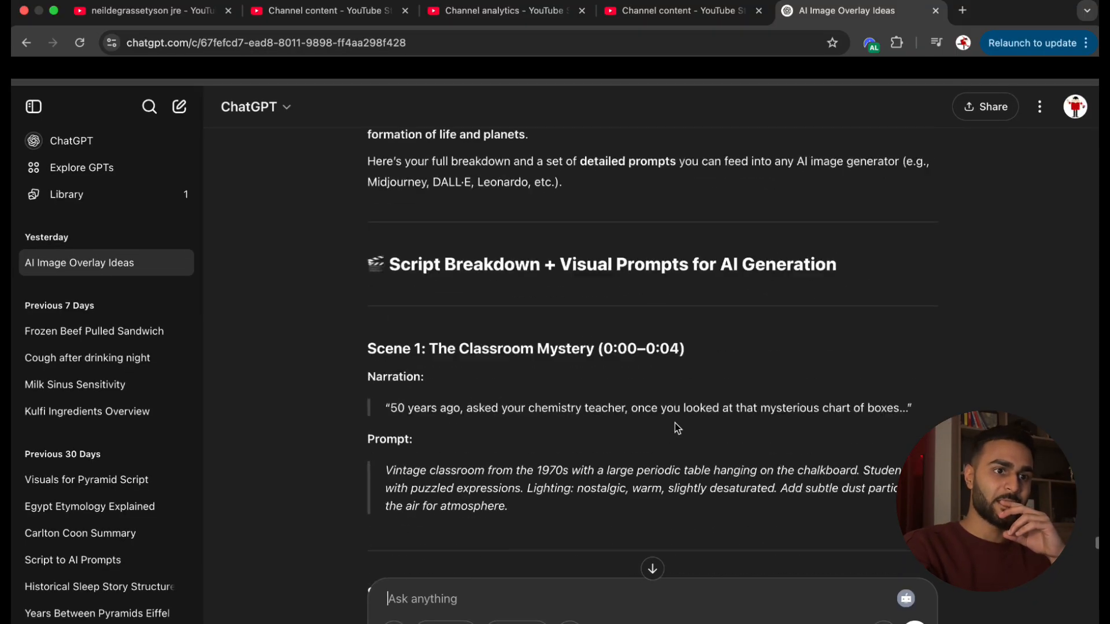
pyautogui.scroll(-10, 674, 423)
pyautogui.scroll(20, 674, 424)
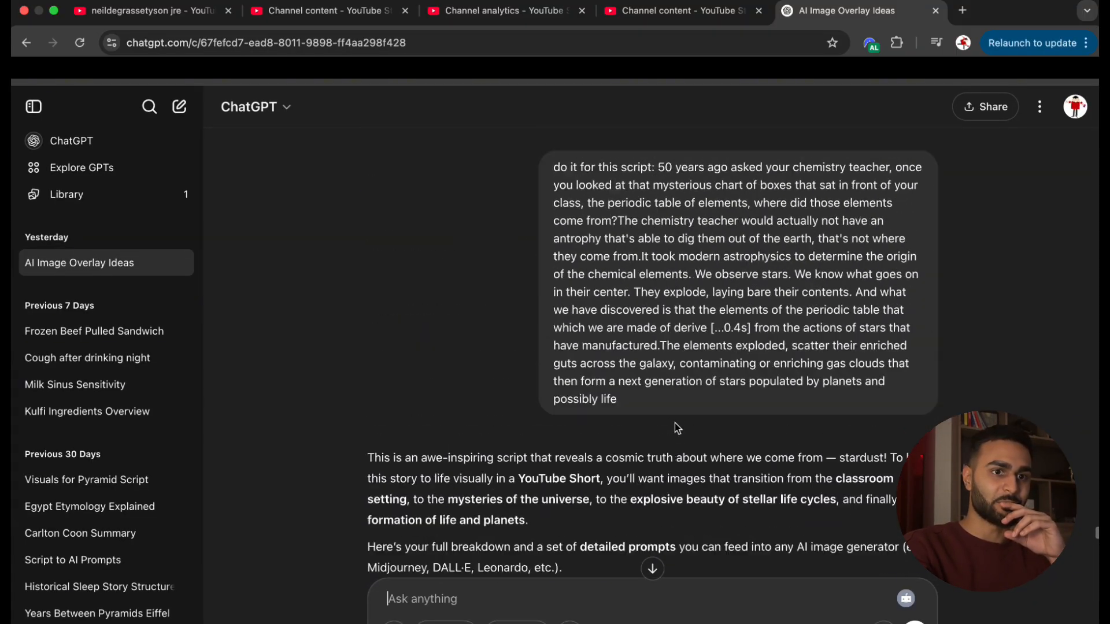
pyautogui.scroll(-15, 674, 422)
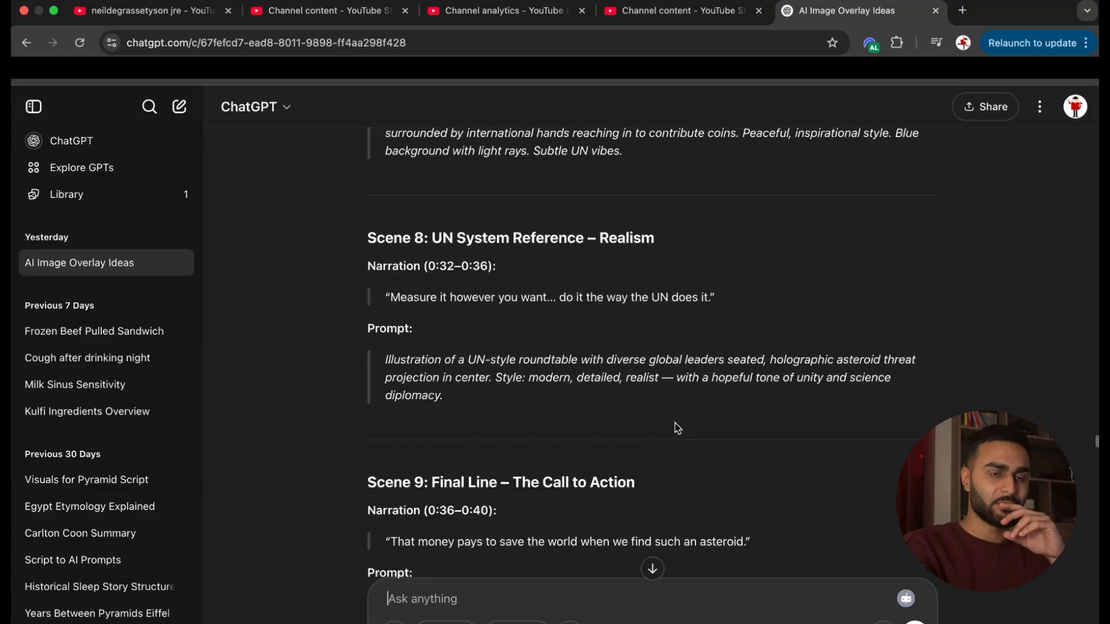
pyautogui.scroll(8, 675, 422)
pyautogui.scroll(-6, 674, 422)
pyautogui.scroll(-5, 675, 424)
pyautogui.scroll(15, 675, 424)
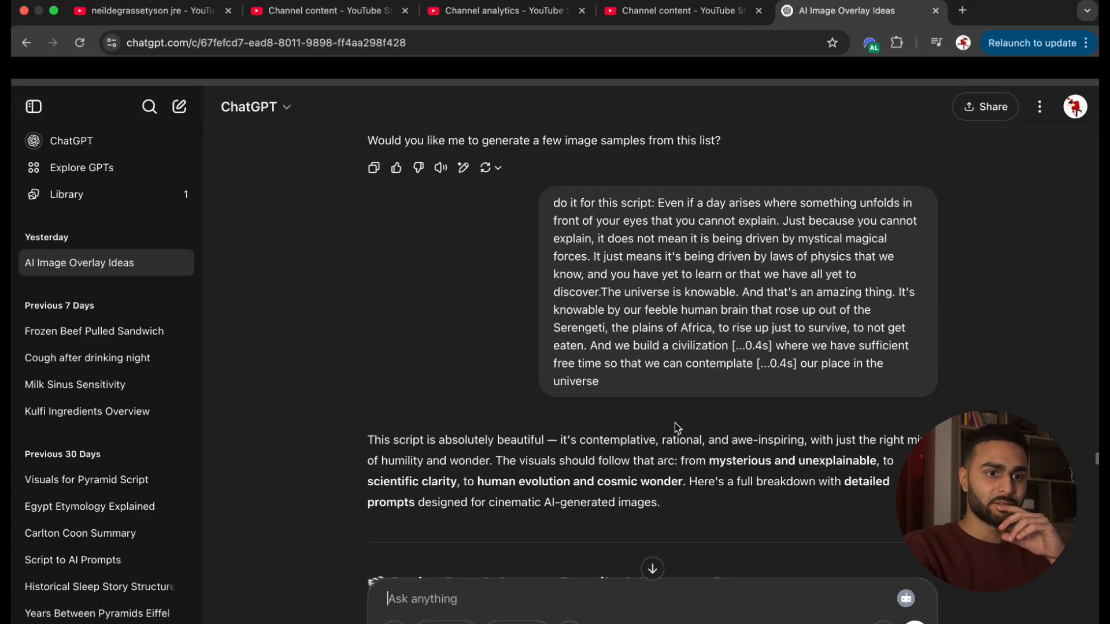
pyautogui.scroll(-8, 675, 424)
pyautogui.scroll(15, 675, 423)
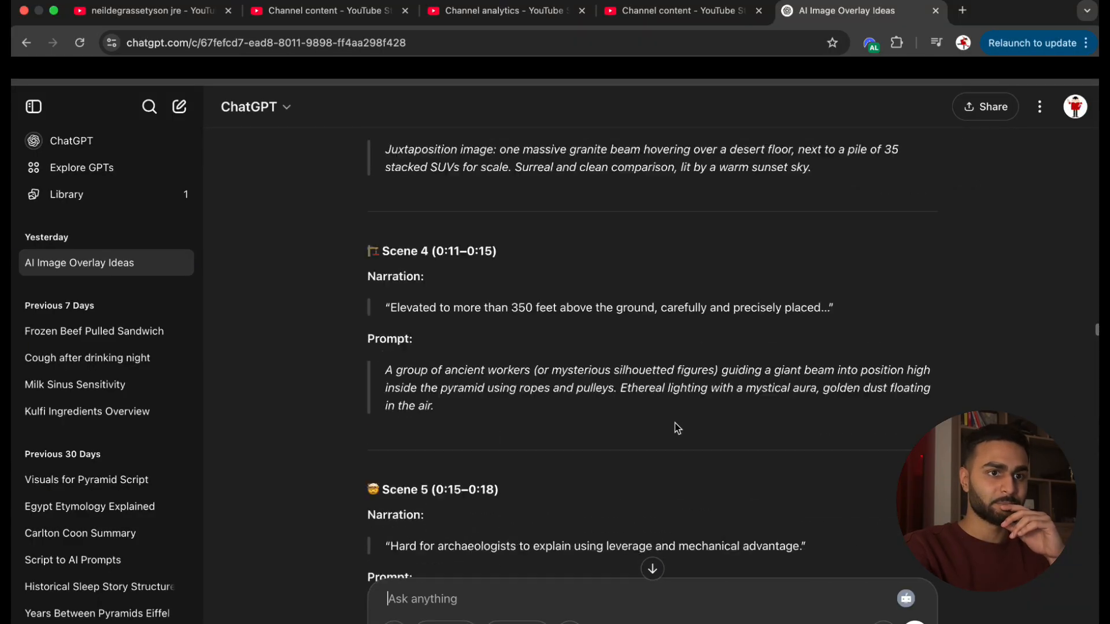
pyautogui.scroll(-20, 674, 423)
pyautogui.scroll(6, 675, 423)
pyautogui.scroll(15, 675, 422)
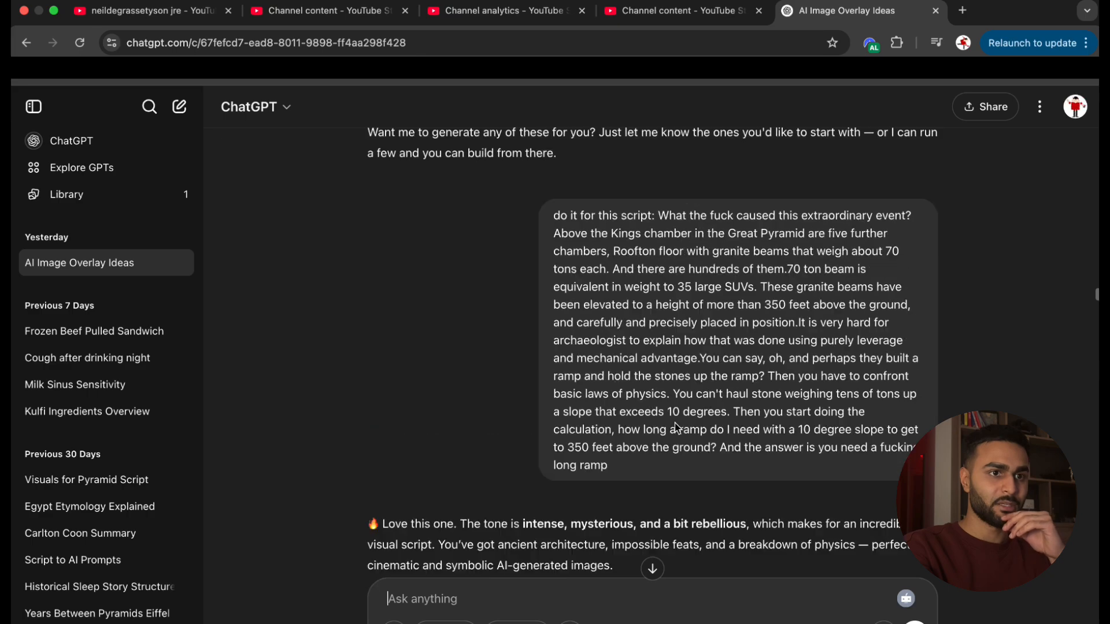
pyautogui.scroll(-6, 674, 423)
pyautogui.scroll(15, 675, 423)
pyautogui.scroll(15, 675, 423)
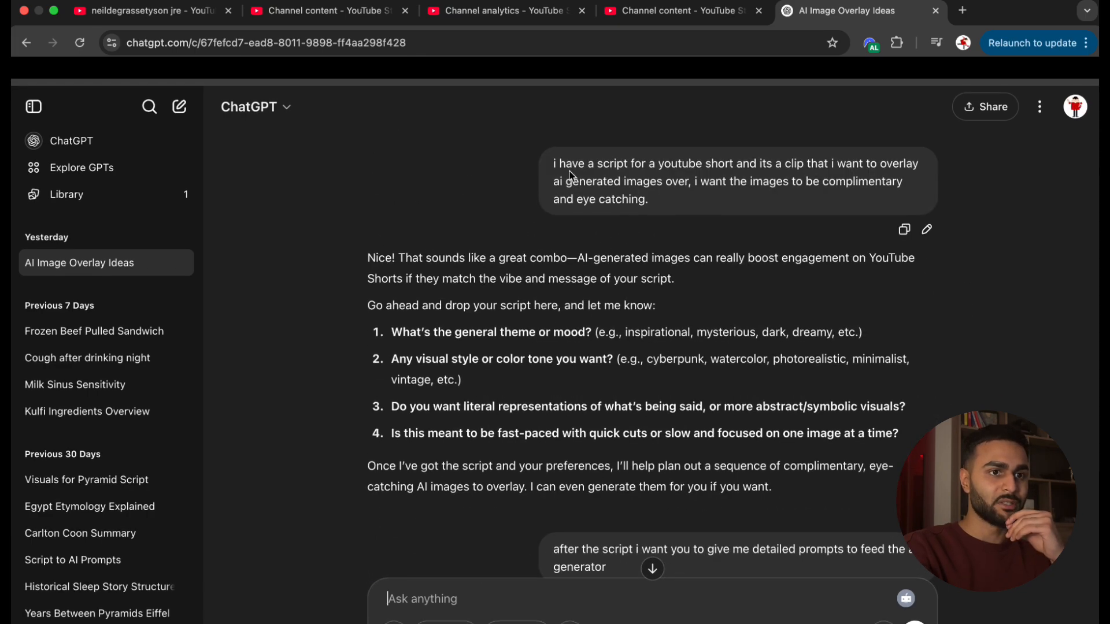
# Examine the opening message asking for complementary, eye-catching AI images to overlay on a YouTube Short clip.
pyautogui.moveTo(554, 163); pyautogui.dragTo(648, 200)
pyautogui.click(648, 199)
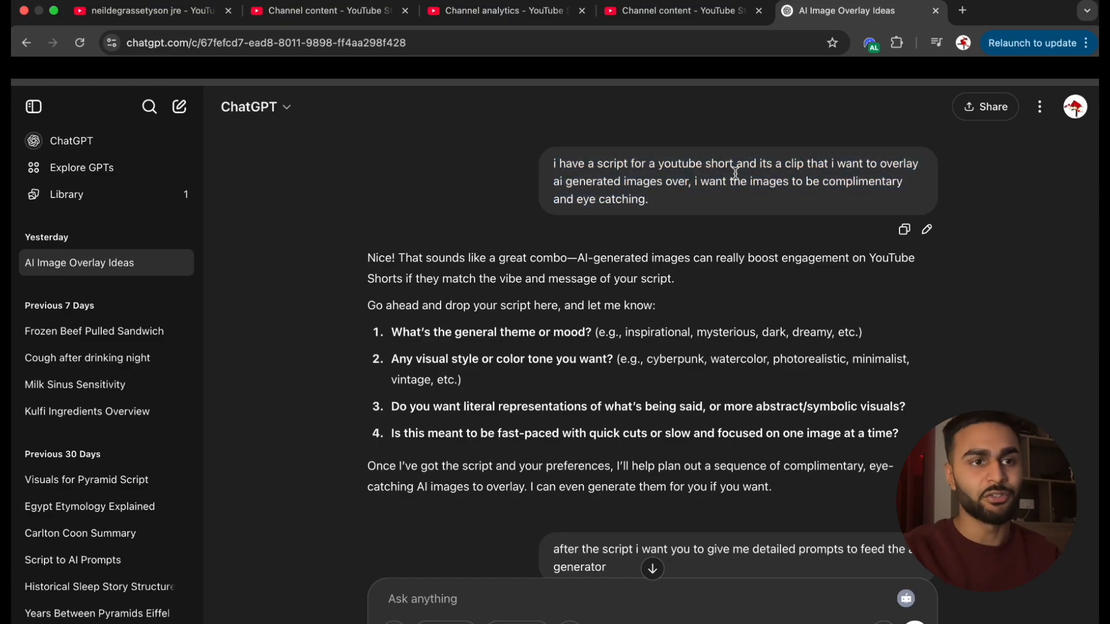
pyautogui.moveTo(773, 168); pyautogui.dragTo(691, 186)
pyautogui.click(786, 203)
pyautogui.click(691, 185)
pyautogui.click(700, 202)
pyautogui.click(692, 188)
# Examine the follow-up message asking for detailed prompts to feed the AI generator after the script.
pyautogui.scroll(-5, 691, 189)
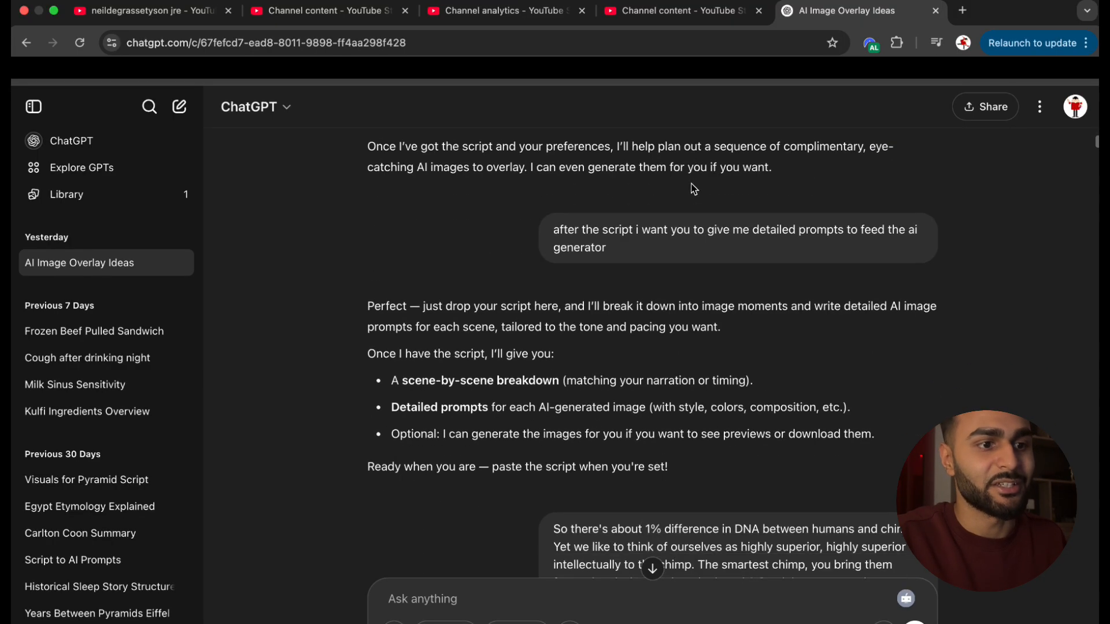
pyautogui.moveTo(679, 258); pyautogui.dragTo(567, 229)
pyautogui.click(723, 229)
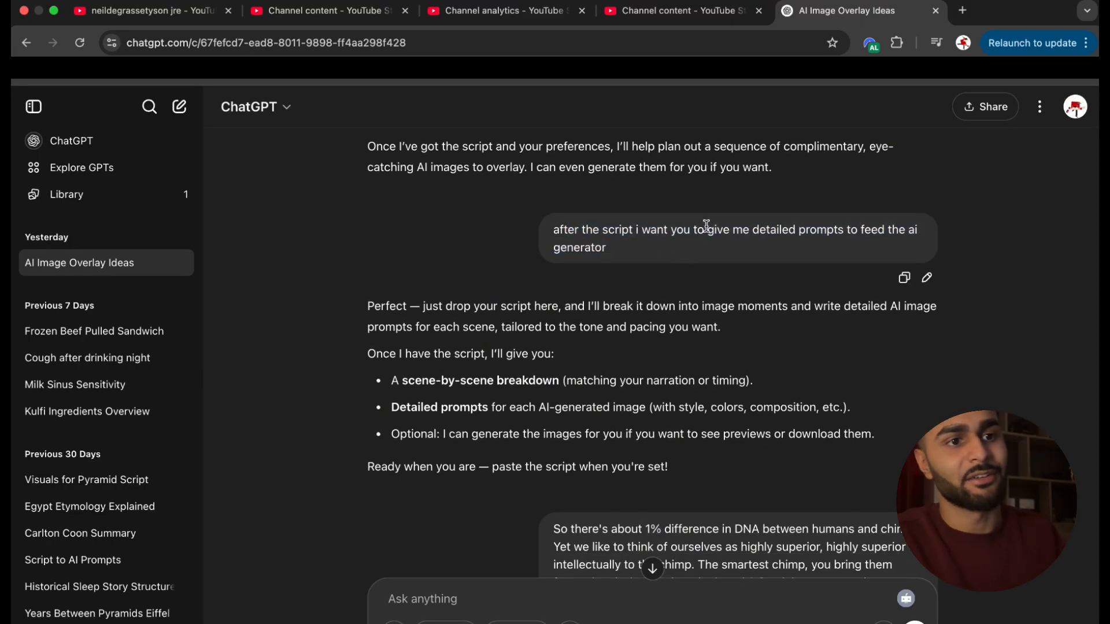
pyautogui.moveTo(766, 230); pyautogui.dragTo(765, 243)
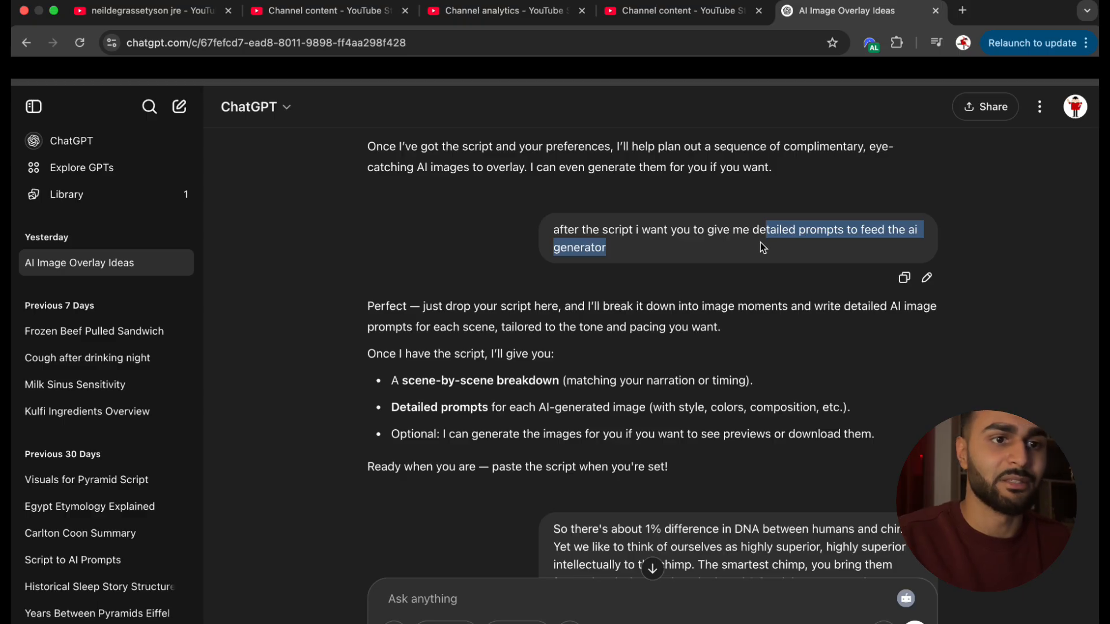
pyautogui.click(711, 237)
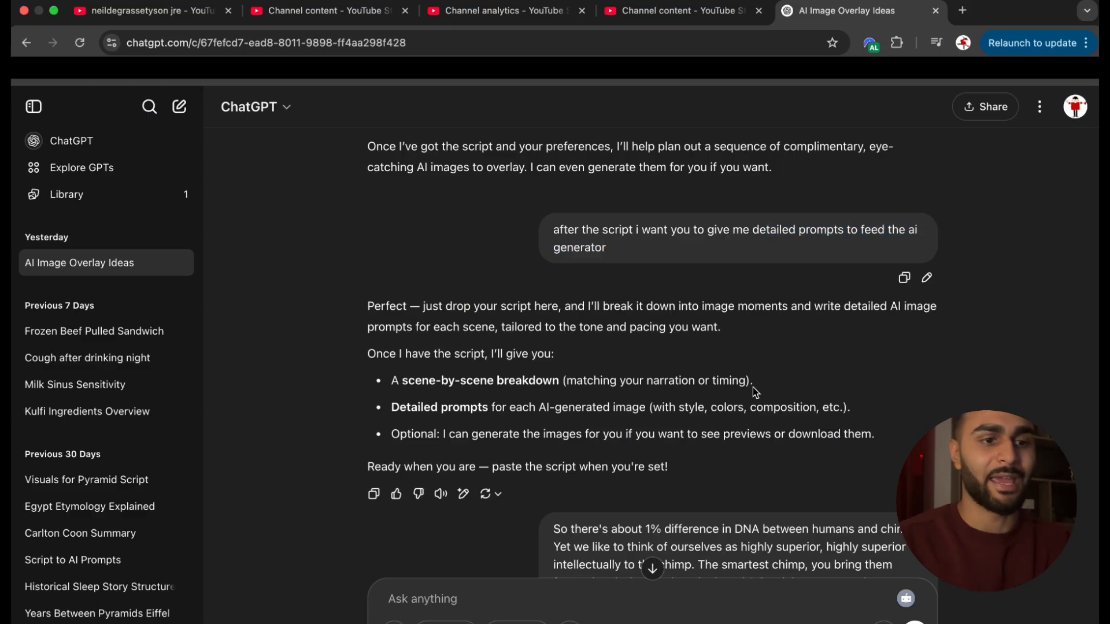
# Review the narration, timing and image prompts of the latest script's scenes, especially Scenes 3 to 6.
pyautogui.scroll(-15, 752, 387)
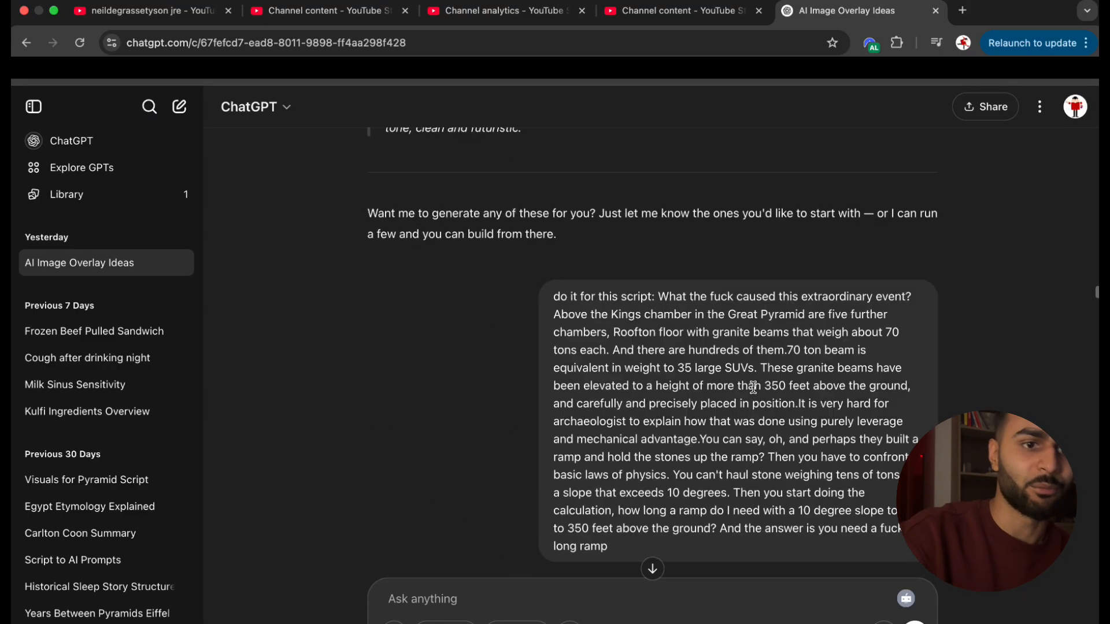
pyautogui.scroll(-20, 753, 321)
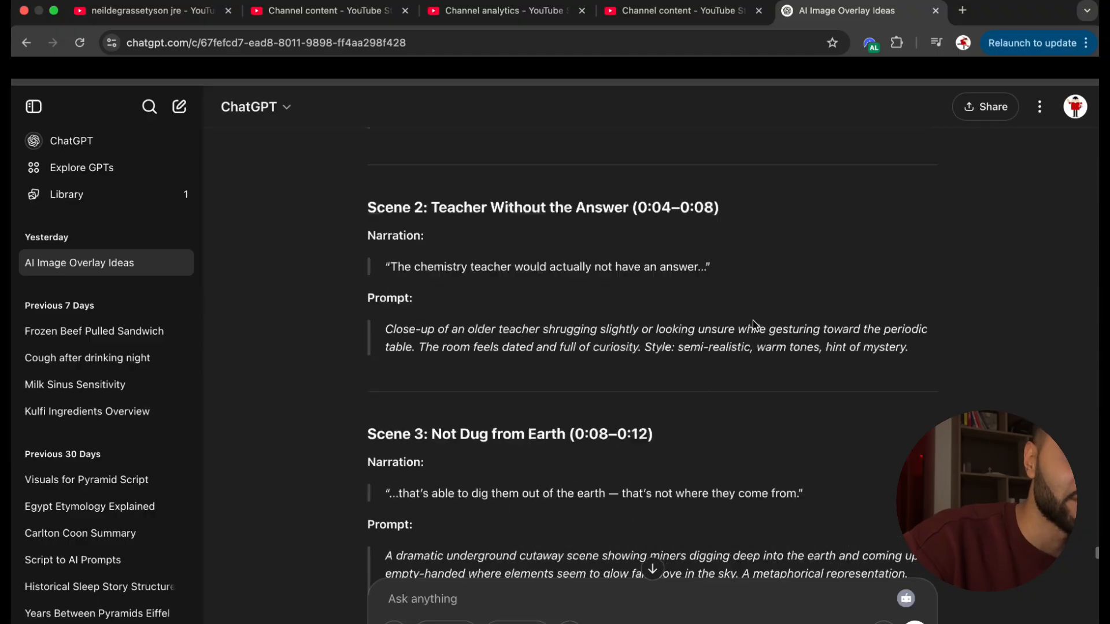
pyautogui.scroll(10, 753, 321)
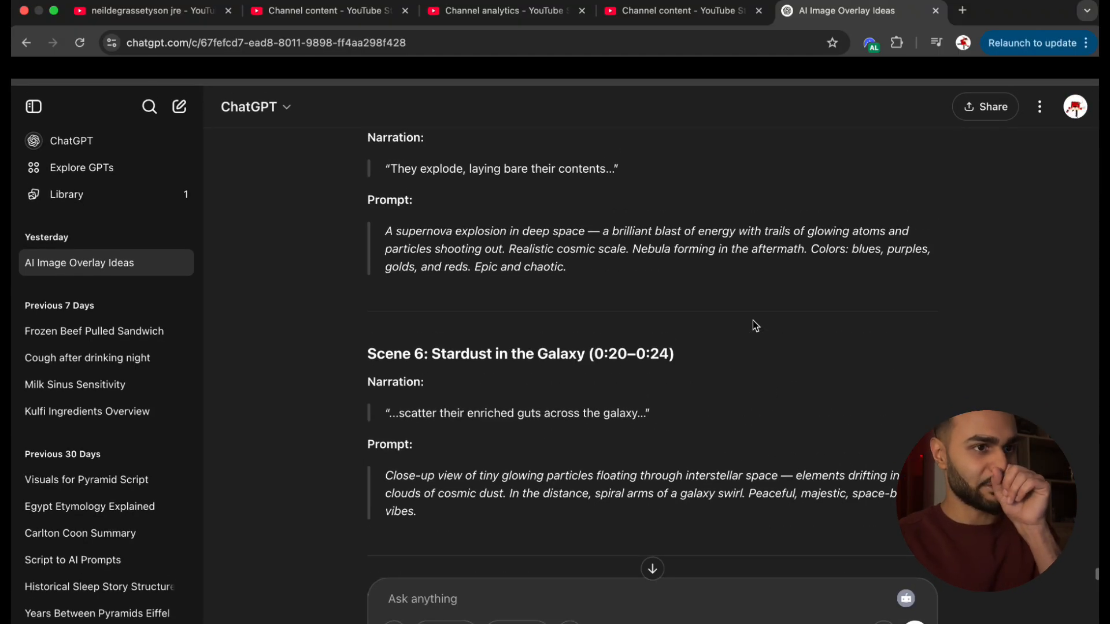
pyautogui.moveTo(384, 228)
pyautogui.mouseDown()
pyautogui.moveTo(579, 289)
pyautogui.moveTo(377, 249)
pyautogui.mouseUp()
pyautogui.click(377, 247)
pyautogui.scroll(4, 540, 255)
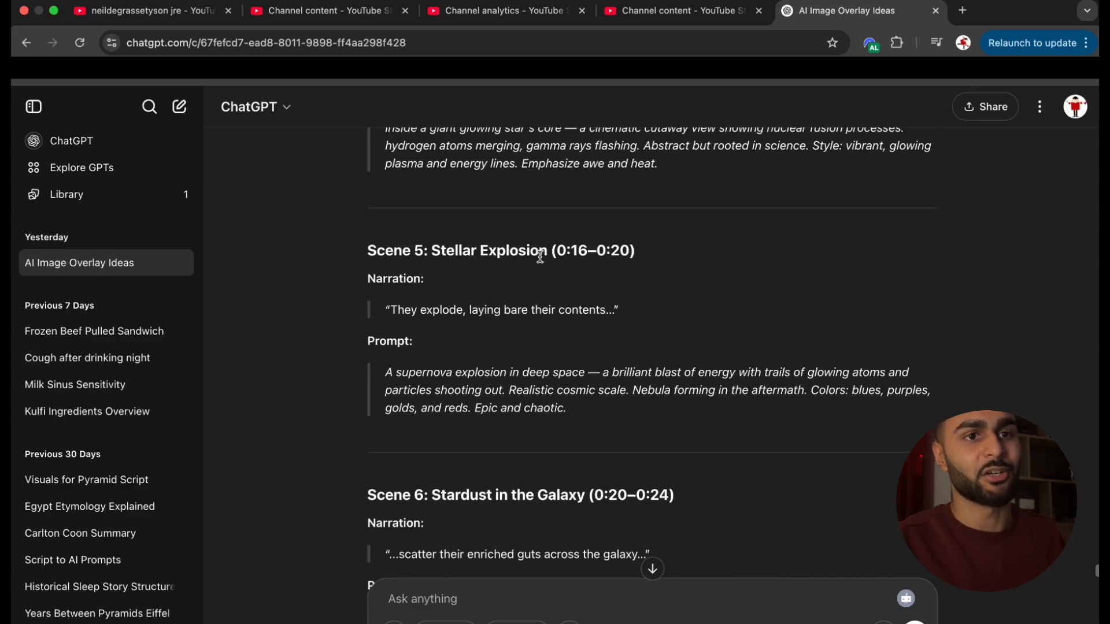
pyautogui.scroll(3, 539, 255)
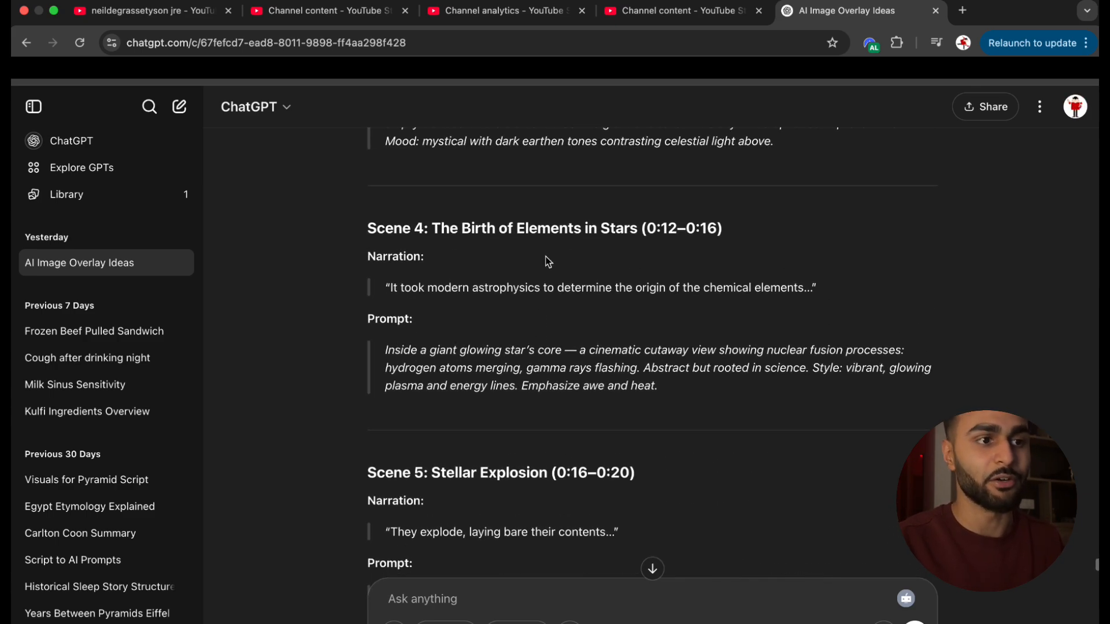
pyautogui.scroll(1, 605, 280)
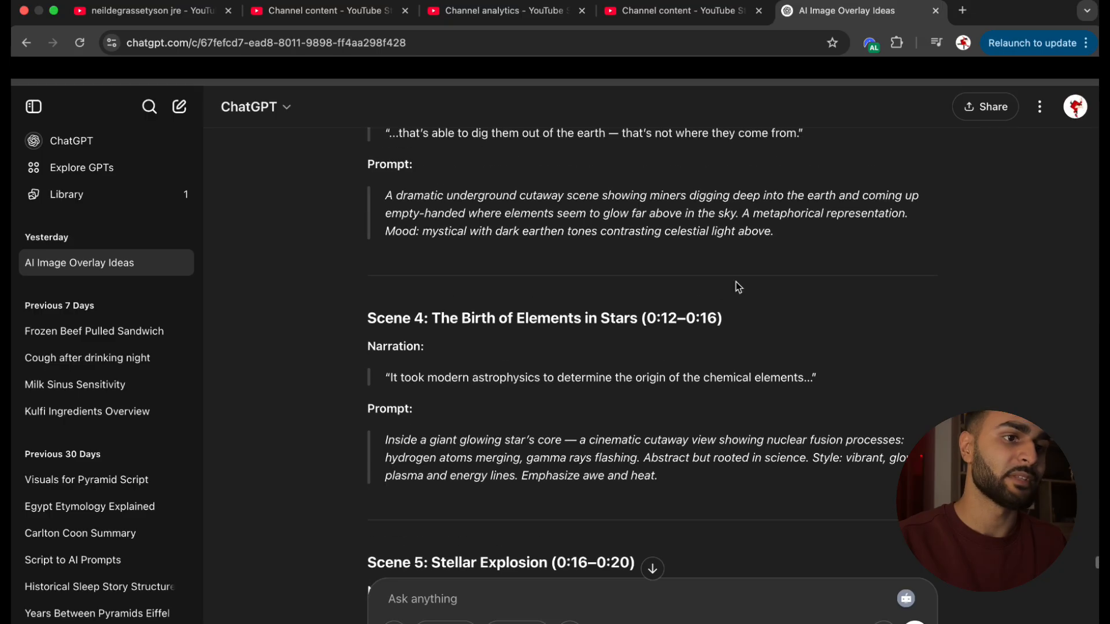
pyautogui.scroll(1, 736, 285)
pyautogui.moveTo(356, 324)
pyautogui.mouseDown()
pyautogui.moveTo(746, 320)
pyautogui.moveTo(358, 316)
pyautogui.mouseUp()
# Start a new message at the end of the chat with "do it for this script:".
pyautogui.scroll(-15, 353, 315)
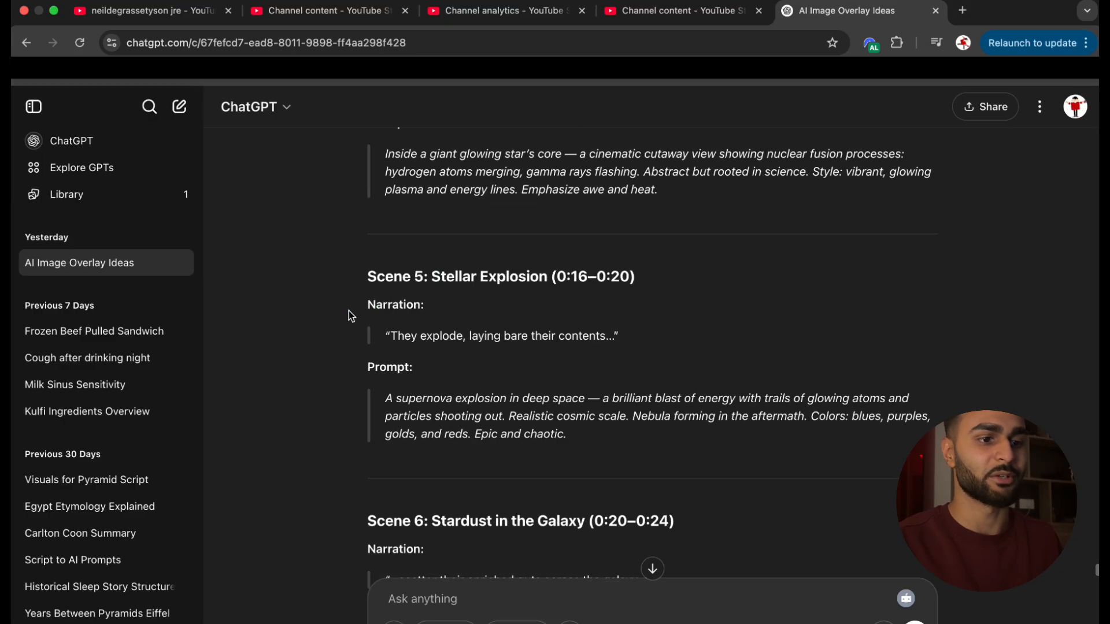
pyautogui.click(480, 600)
pyautogui.write('do ')
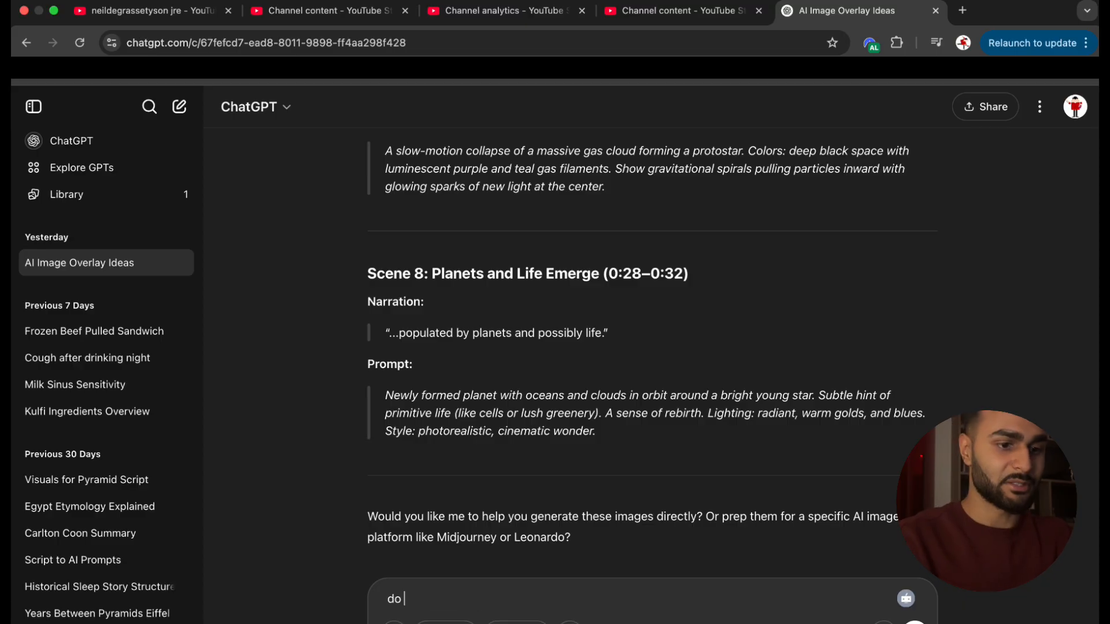
pyautogui.write('it for this script:')
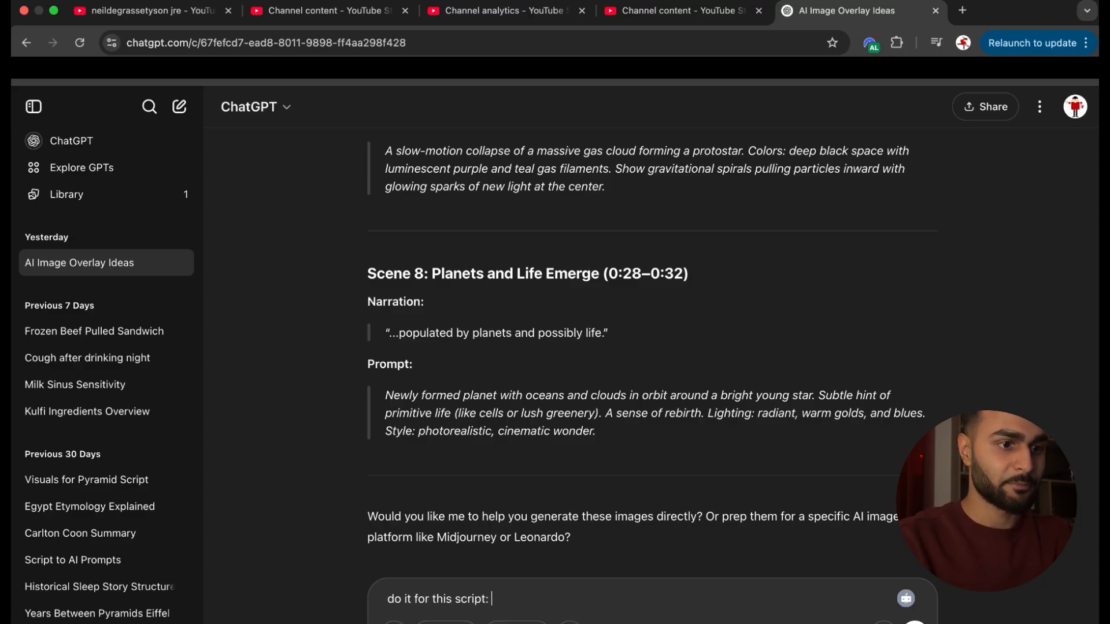
# Switch to CapCut and copy the clip's whole transcript, from "When you look at the ingredients" to "exists within us".
pyautogui.hotkey('ctrl', 'Up')
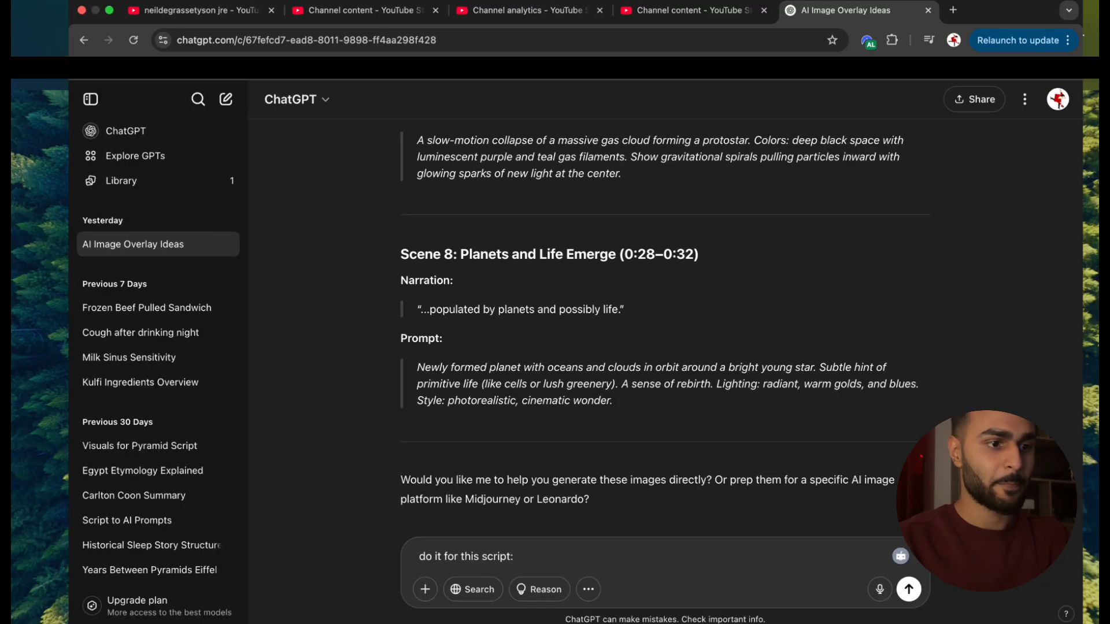
pyautogui.click(427, 30)
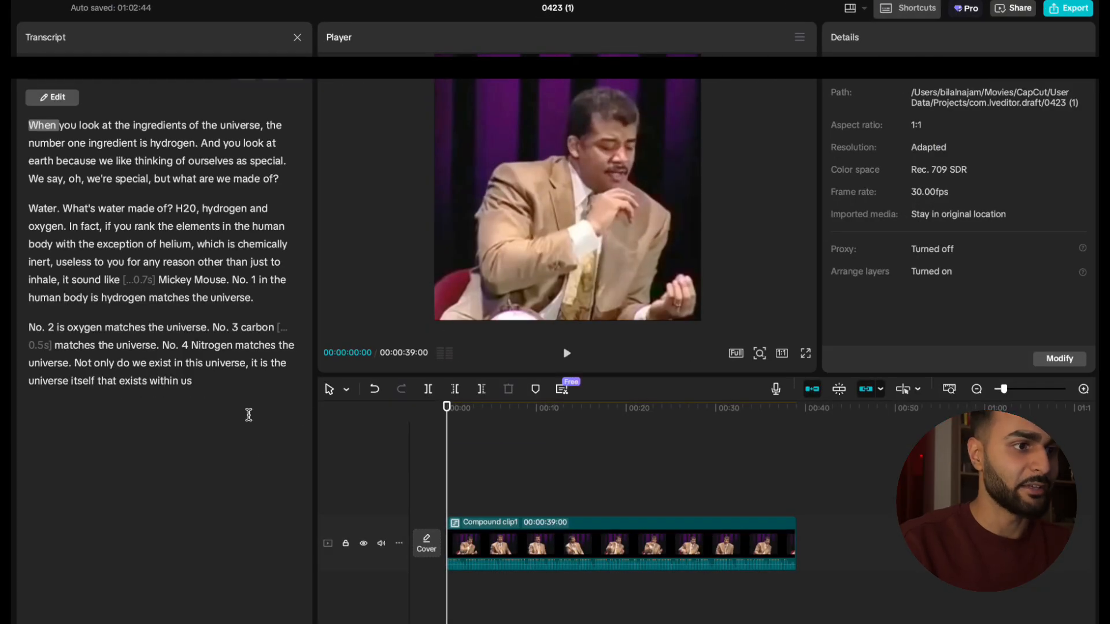
pyautogui.moveTo(248, 415); pyautogui.dragTo(21, 115)
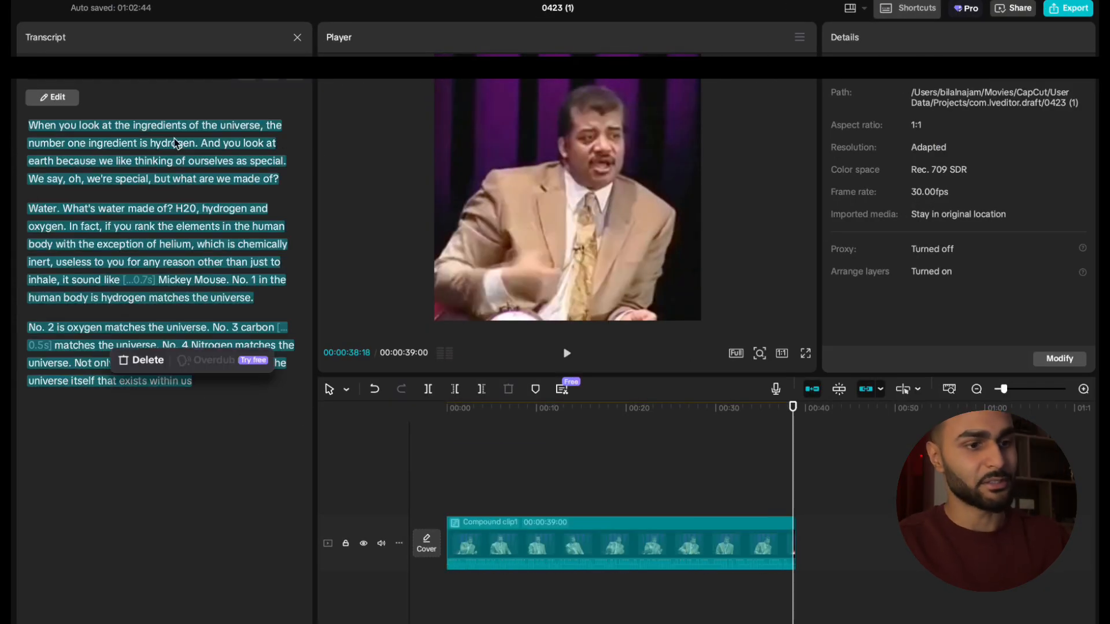
# Return to ChatGPT in the browser, paste the transcript after "do it for this script:" and send the message.
pyautogui.hotkey('ctrl', 'Up')
pyautogui.click(805, 27)
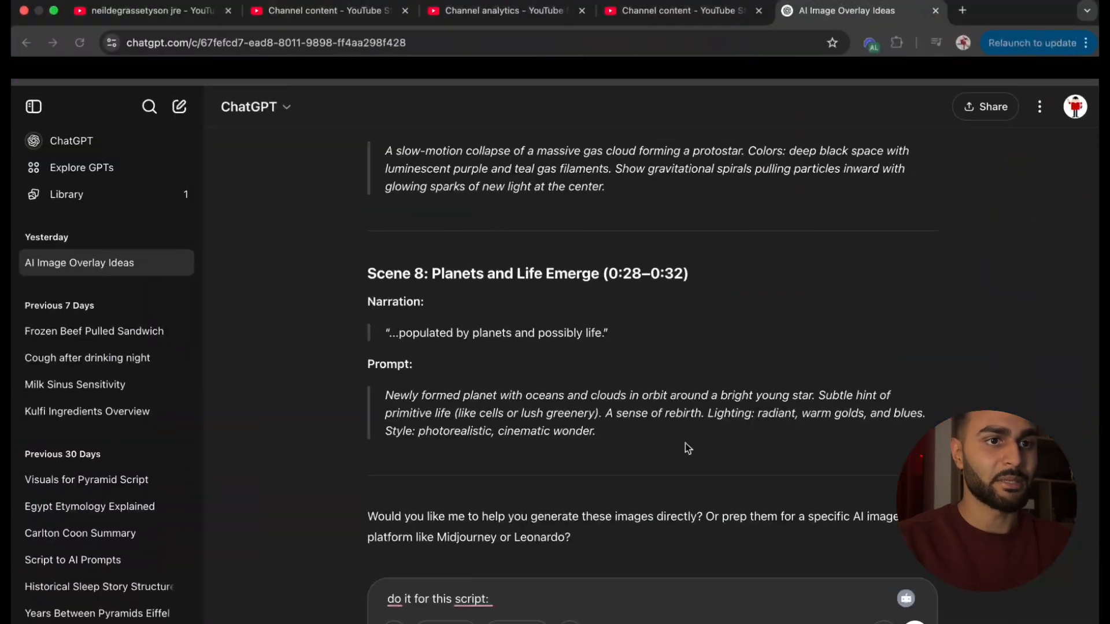
pyautogui.click(550, 587)
pyautogui.press('super+v')
pyautogui.press('Return')
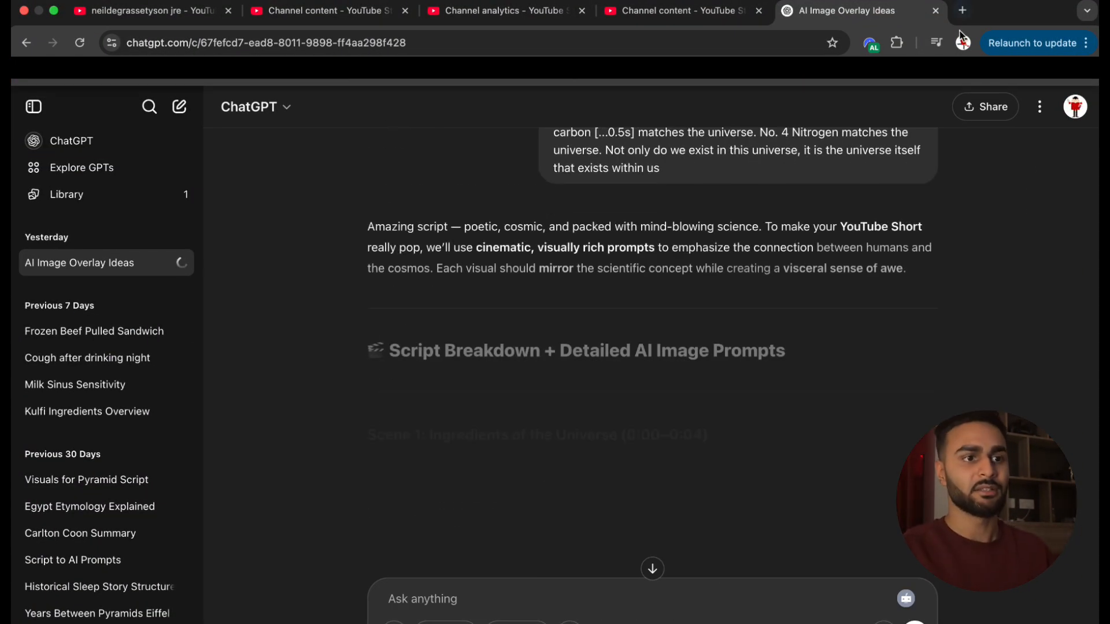
pyautogui.scroll(-2, 951, 280)
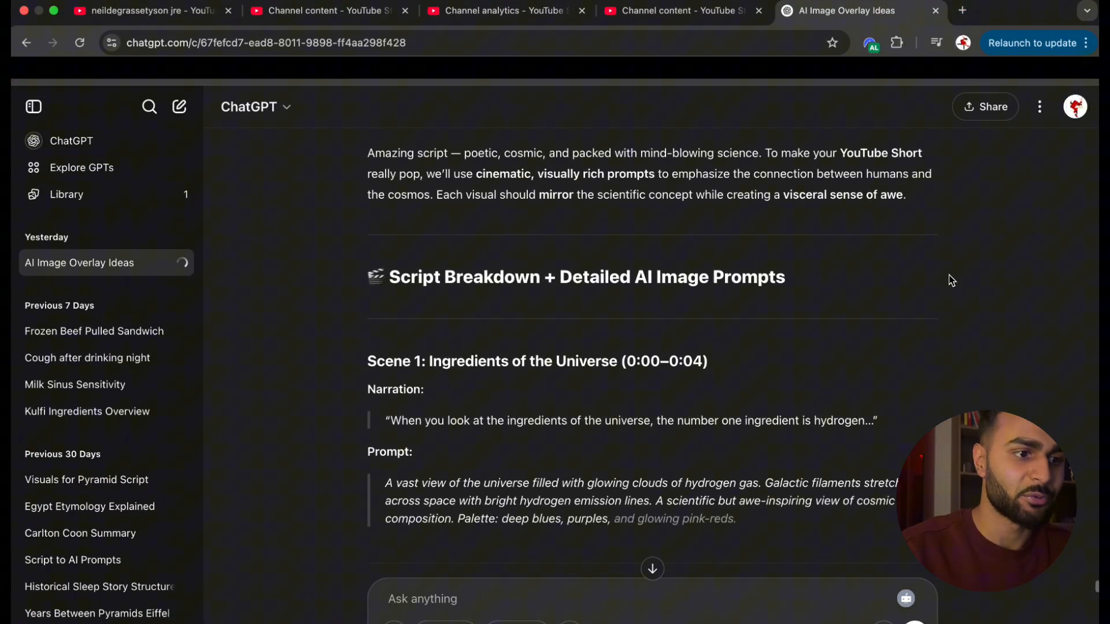
# Open PicLumen's image creation page, piclumen.com/app/image-generator/create, in a new browser tab.
pyautogui.click(962, 11)
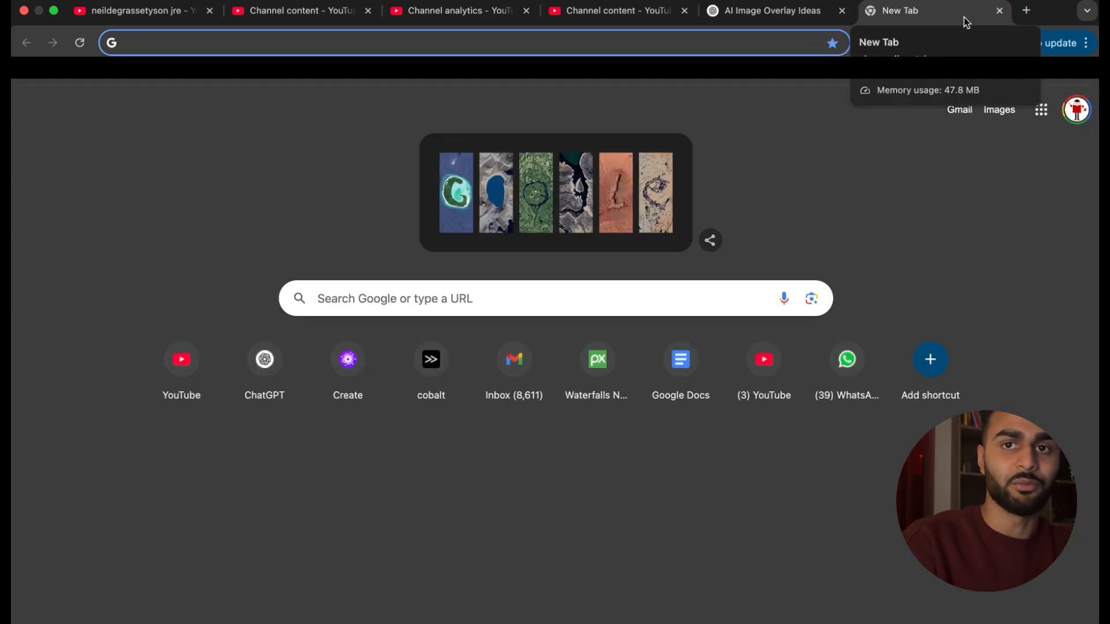
pyautogui.write('pic')
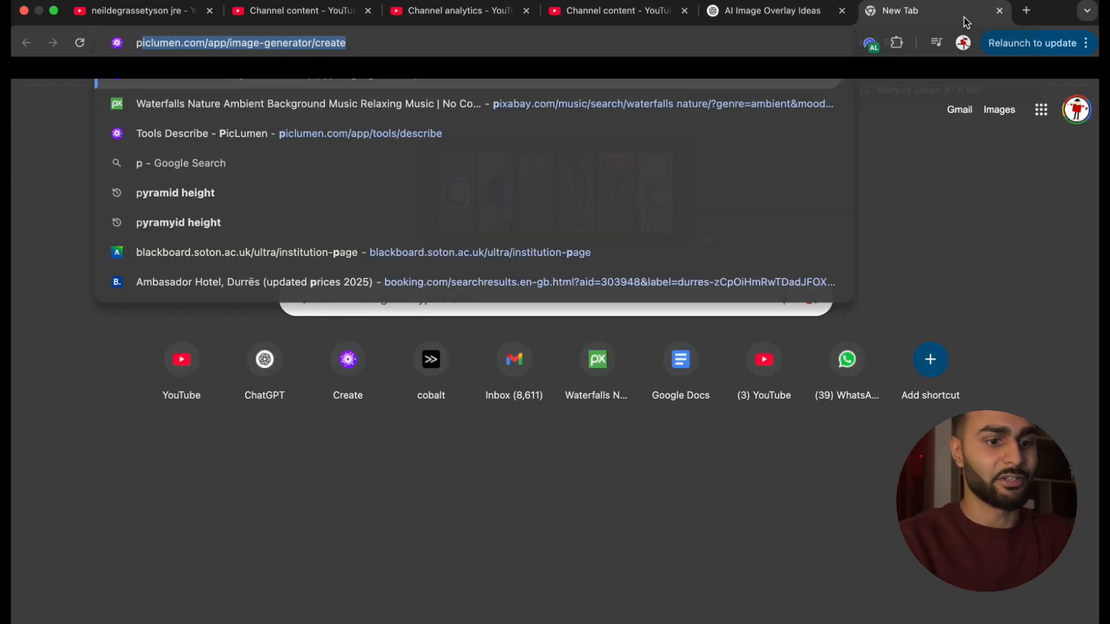
pyautogui.press('Return')
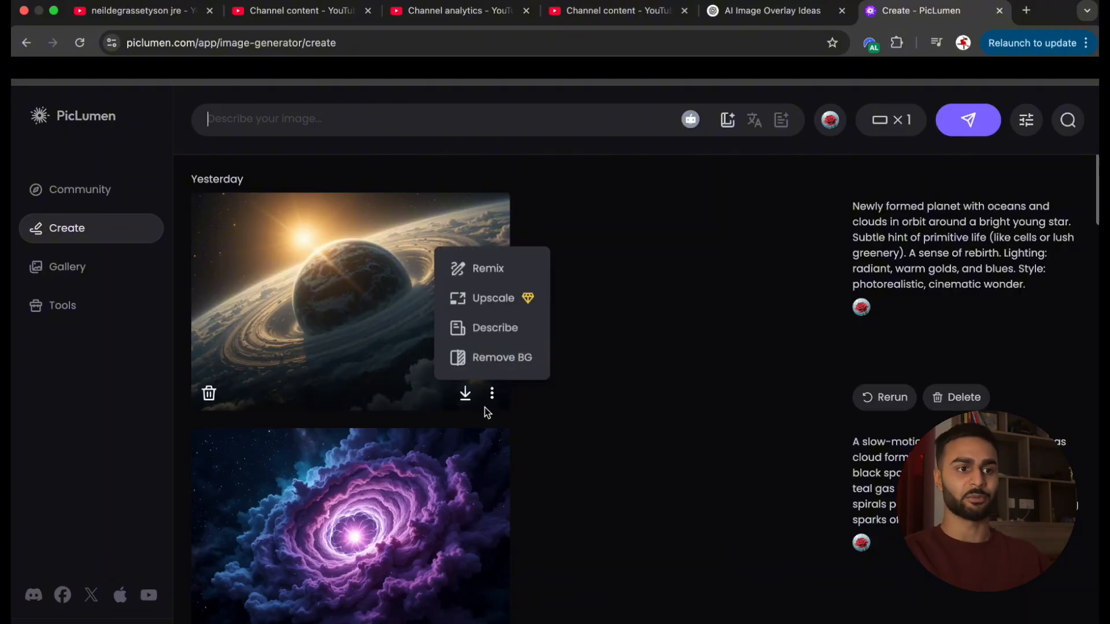
pyautogui.scroll(-1, 465, 553)
pyautogui.scroll(1, 465, 554)
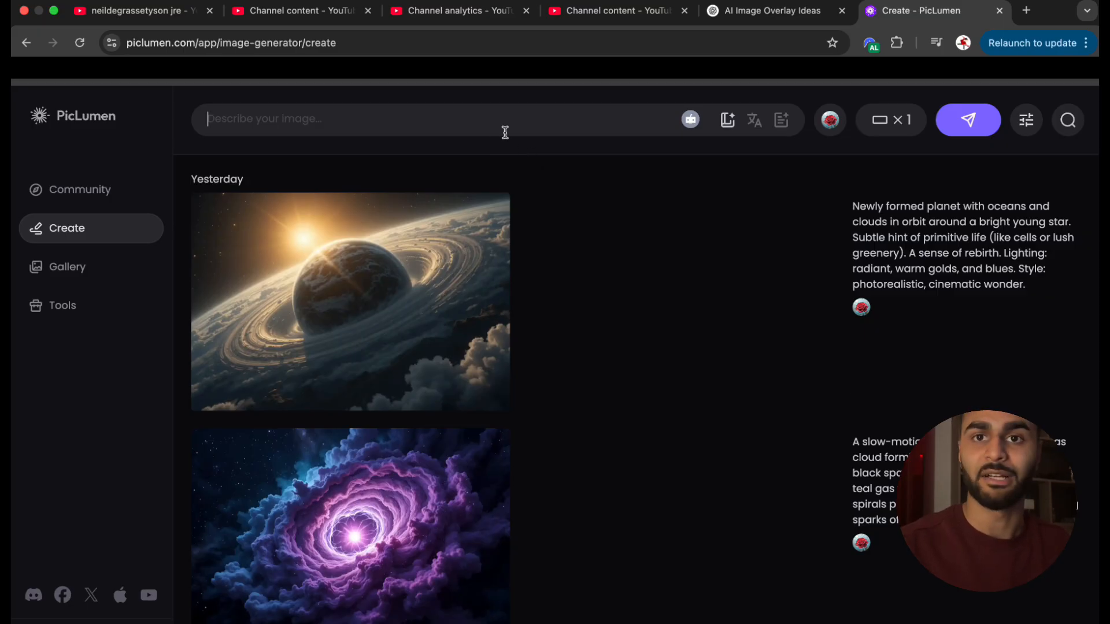
# Copy ChatGPT's Scene 1 prompt, "A vast view of the universe filled with glowing clouds of hydrogen gas", and generate an image from it in PicLumen.
pyautogui.click(779, 9)
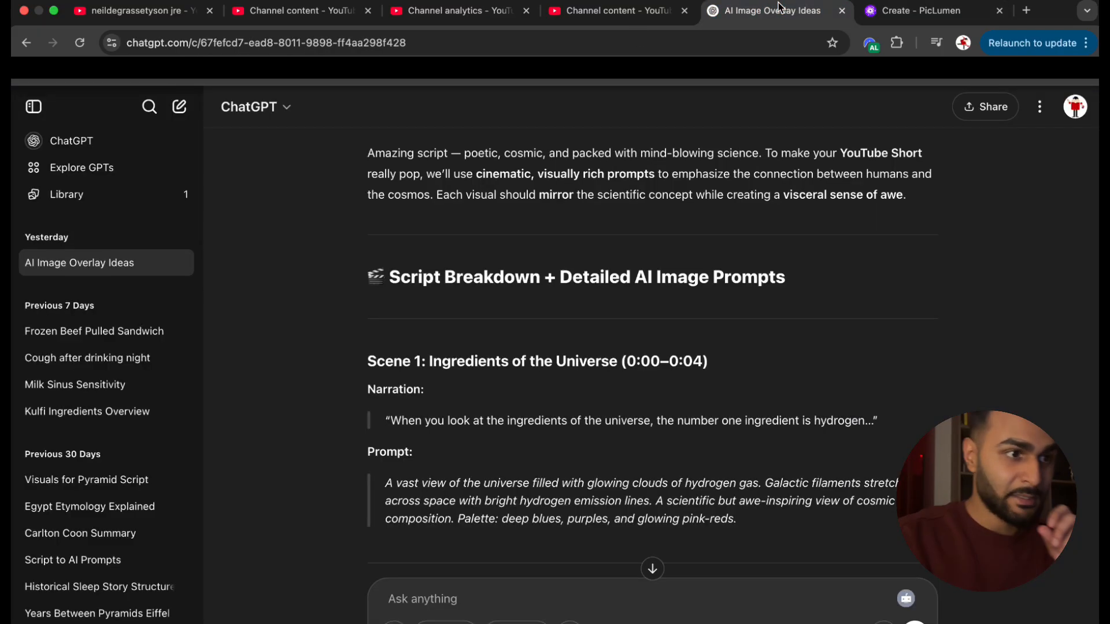
pyautogui.scroll(-2, 530, 400)
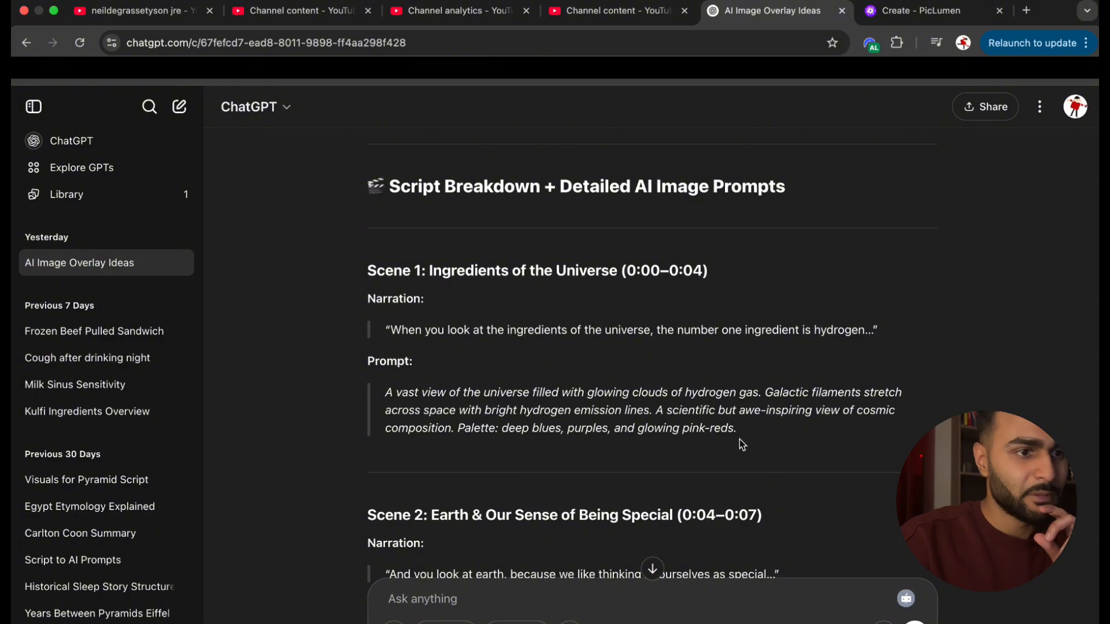
pyautogui.moveTo(741, 444); pyautogui.dragTo(379, 394)
pyautogui.press('super+c')
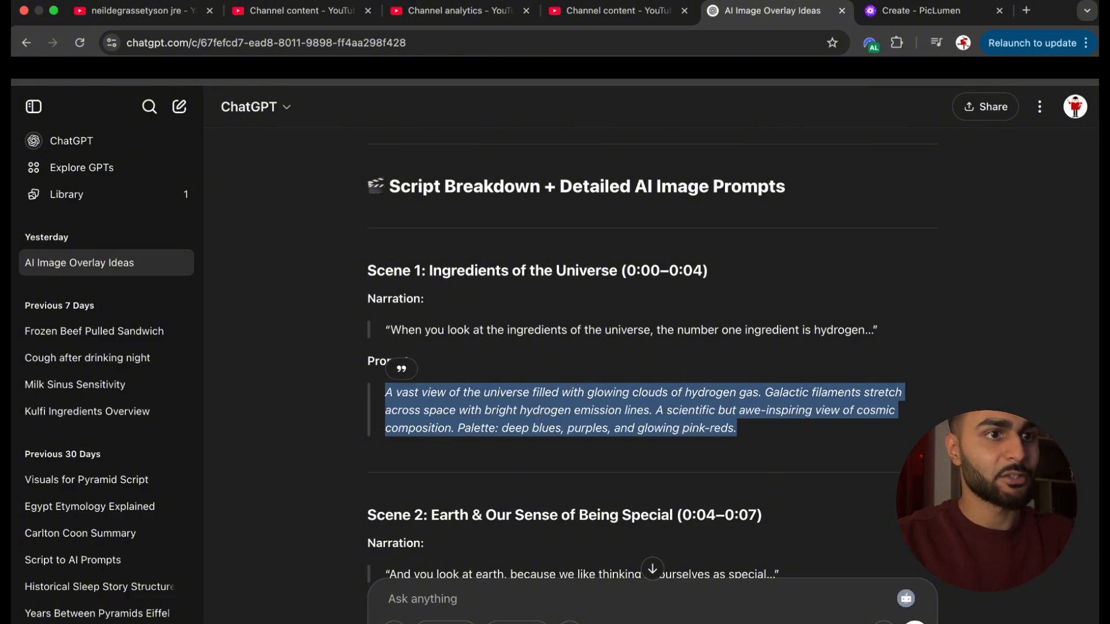
pyautogui.click(919, 13)
pyautogui.click(633, 119)
pyautogui.press('super+v')
pyautogui.click(963, 124)
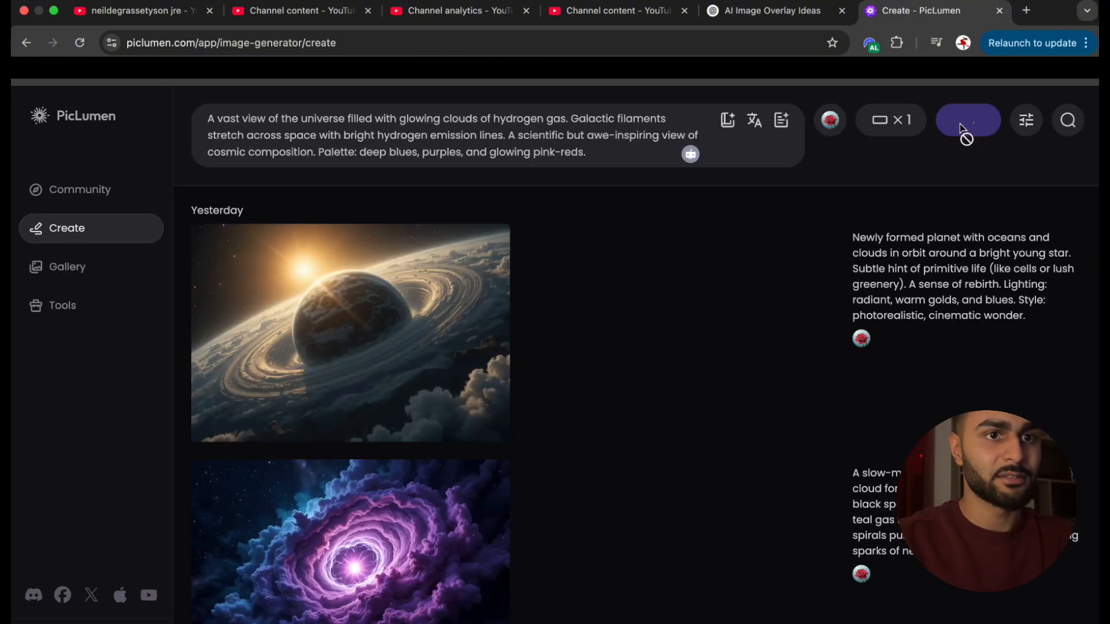
pyautogui.click(894, 125)
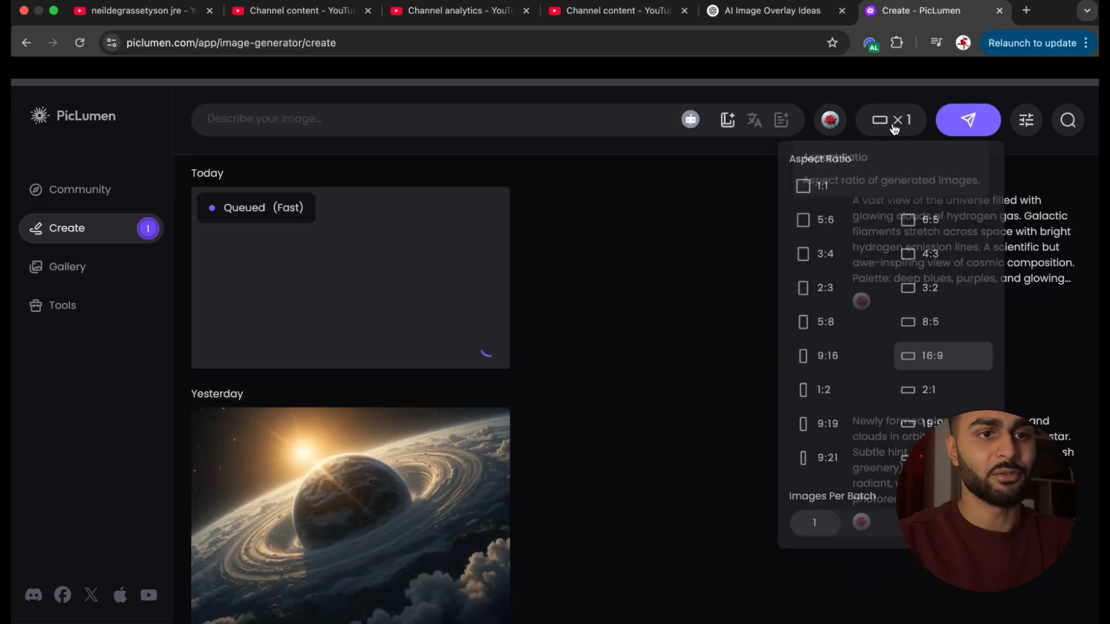
pyautogui.click(895, 126)
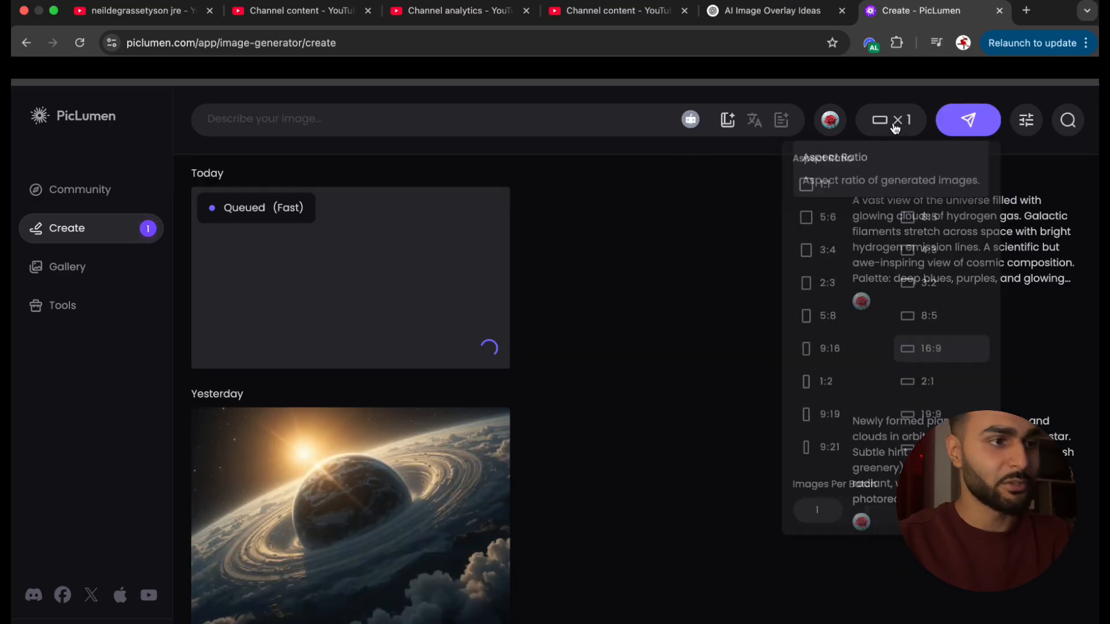
# Copy ChatGPT's Scene 2 prompt, "Planet Earth floating alone in the darkness of space", and generate its image in PicLumen.
pyautogui.click(787, 9)
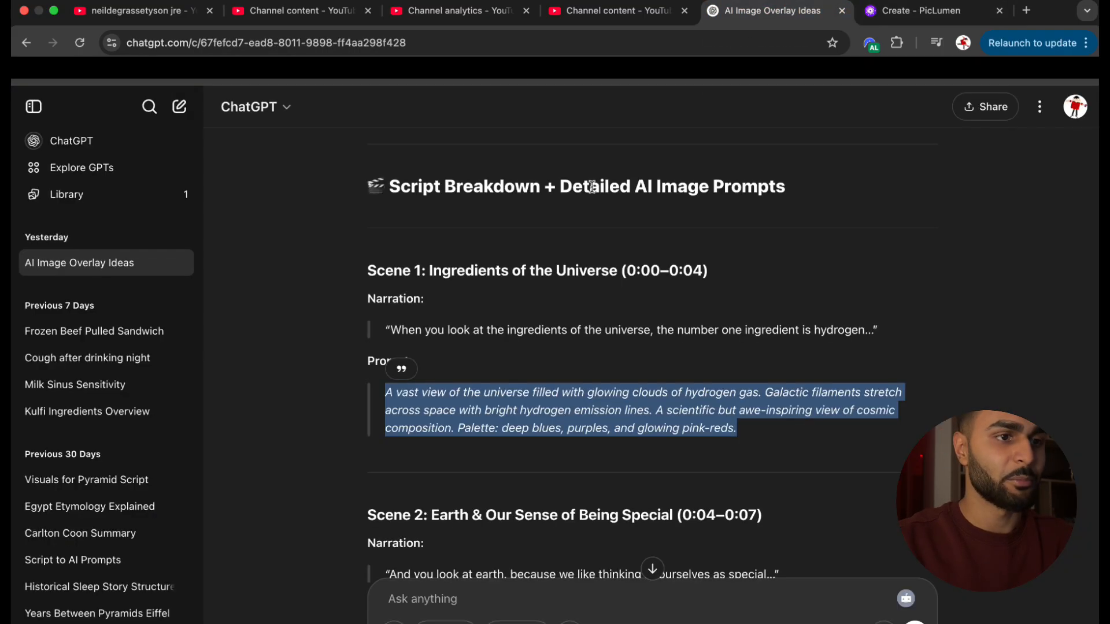
pyautogui.scroll(-4, 579, 347)
pyautogui.moveTo(560, 409); pyautogui.dragTo(387, 375)
pyautogui.press('super+c')
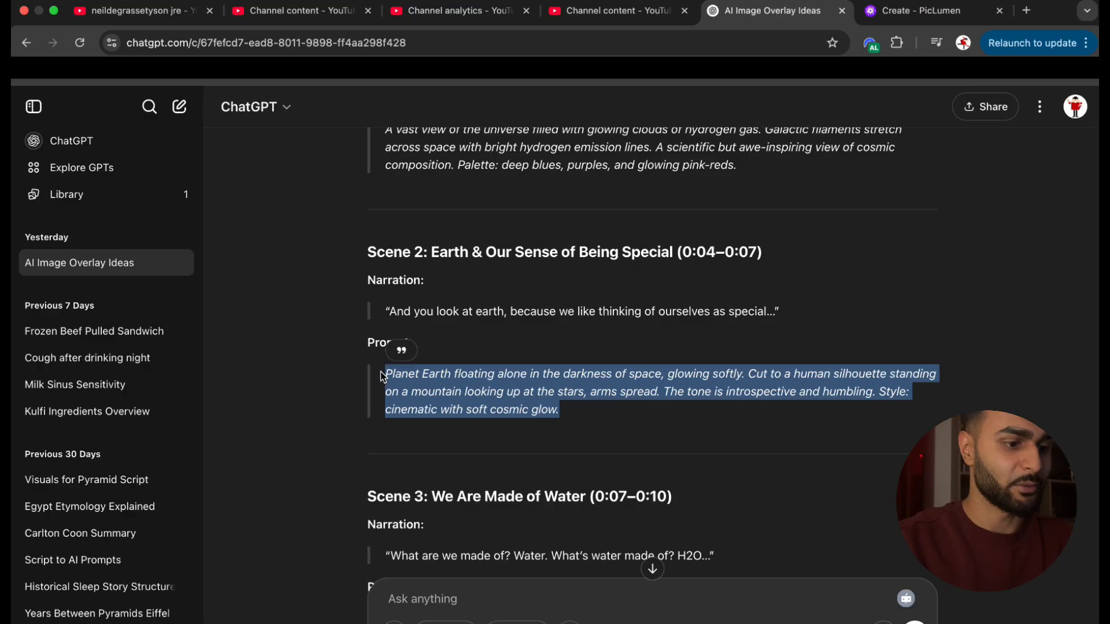
pyautogui.click(925, 11)
pyautogui.press('super+v')
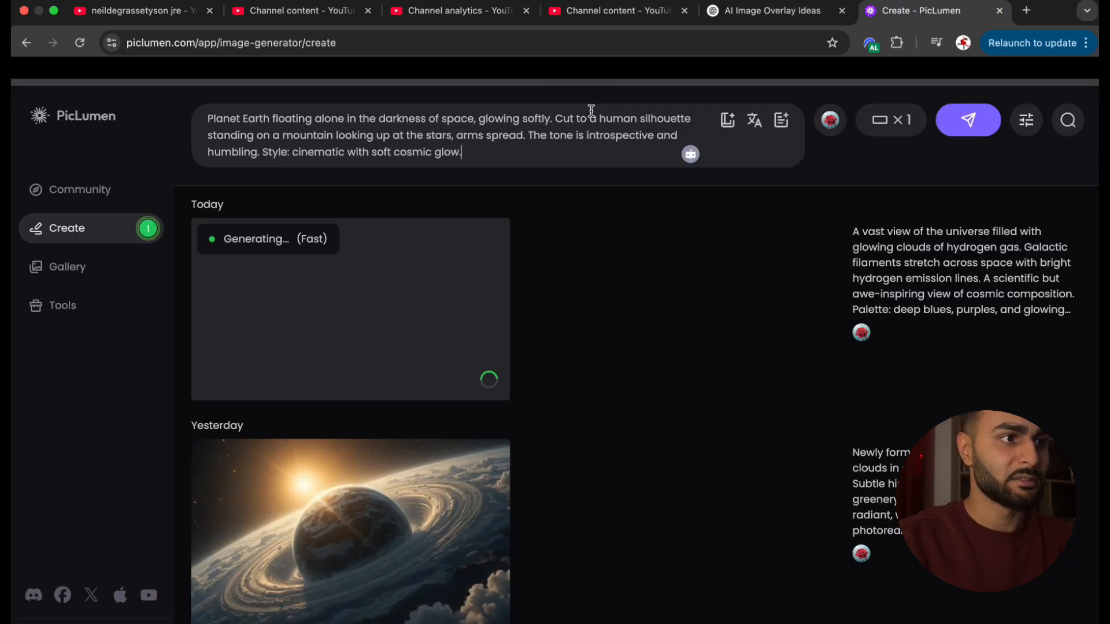
pyautogui.click(953, 128)
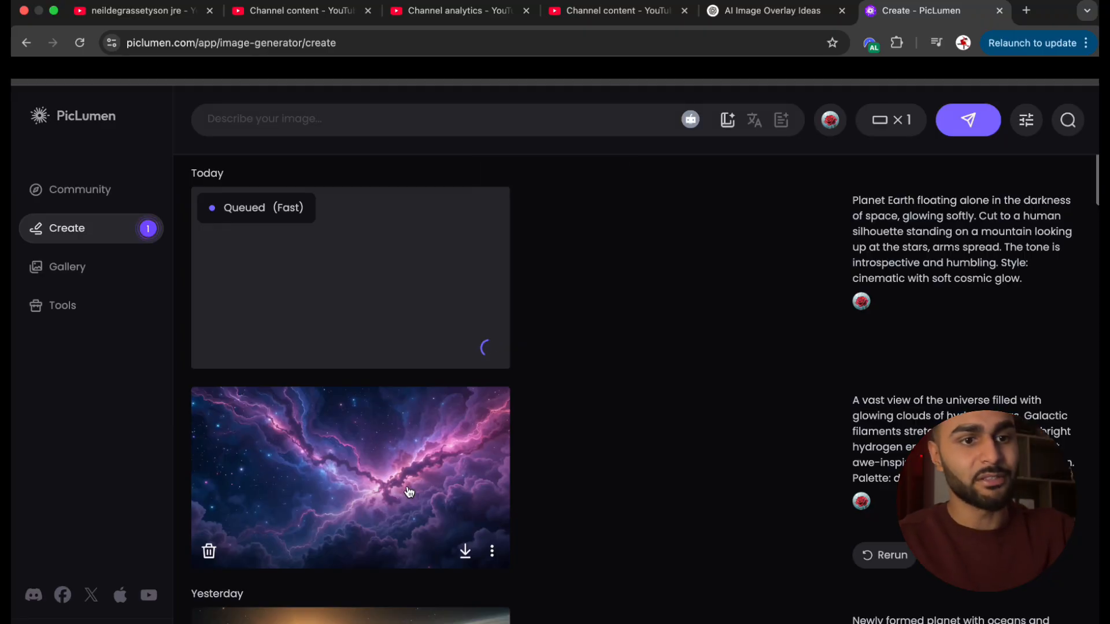
pyautogui.scroll(-1, 413, 488)
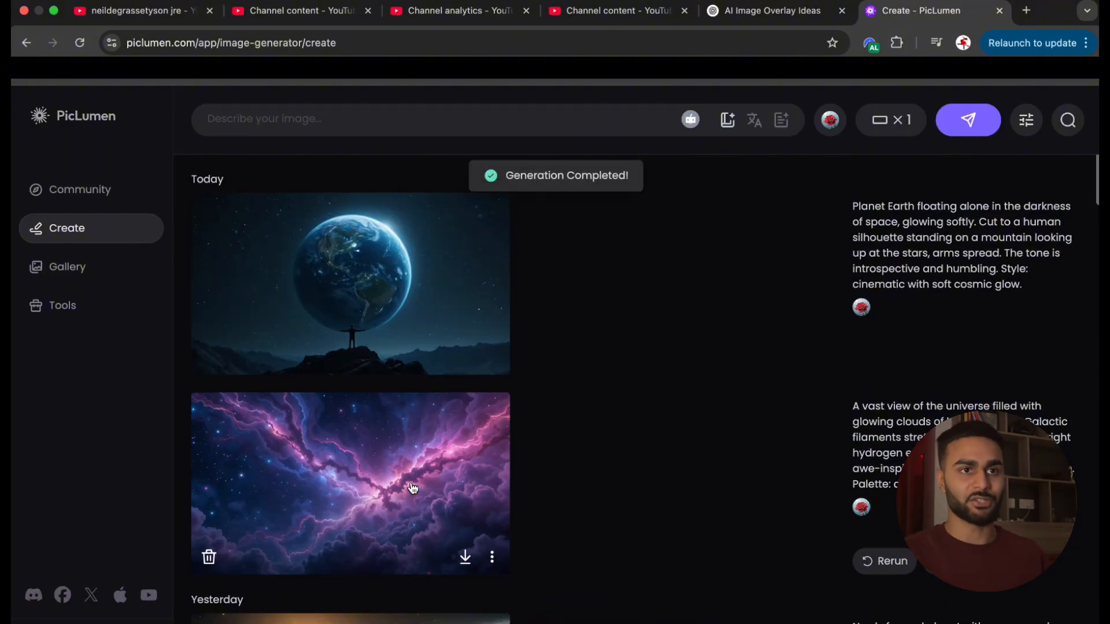
# Copy ChatGPT's Scene 3 prompt, "Close-up of water molecules forming", and generate its image in PicLumen.
pyautogui.click(763, 13)
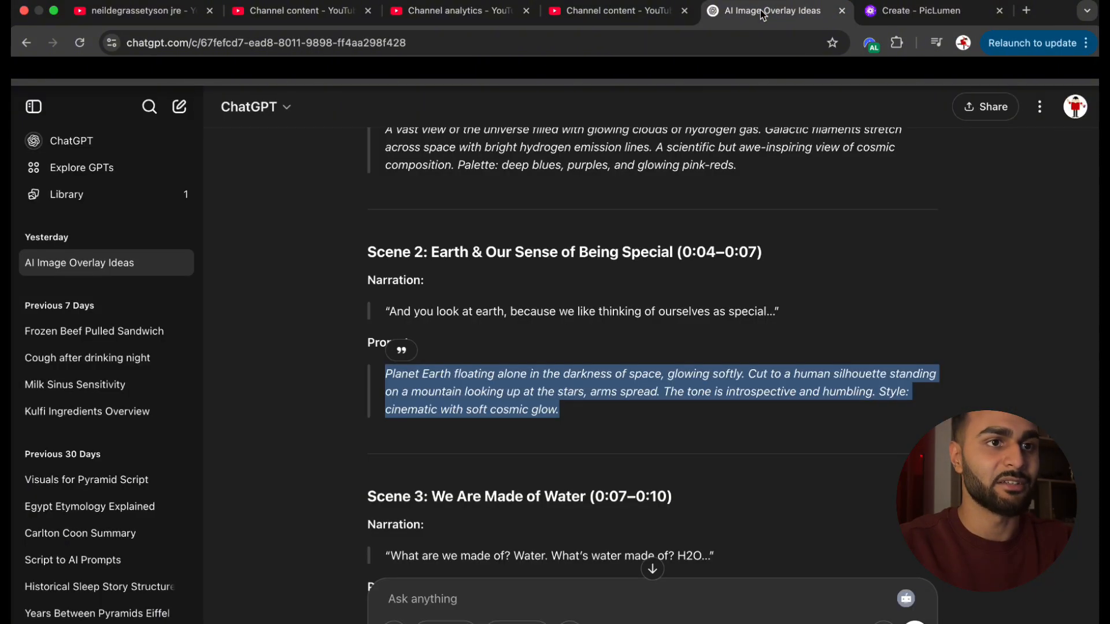
pyautogui.scroll(-3, 575, 450)
pyautogui.moveTo(705, 483); pyautogui.dragTo(375, 440)
pyautogui.press('super+c')
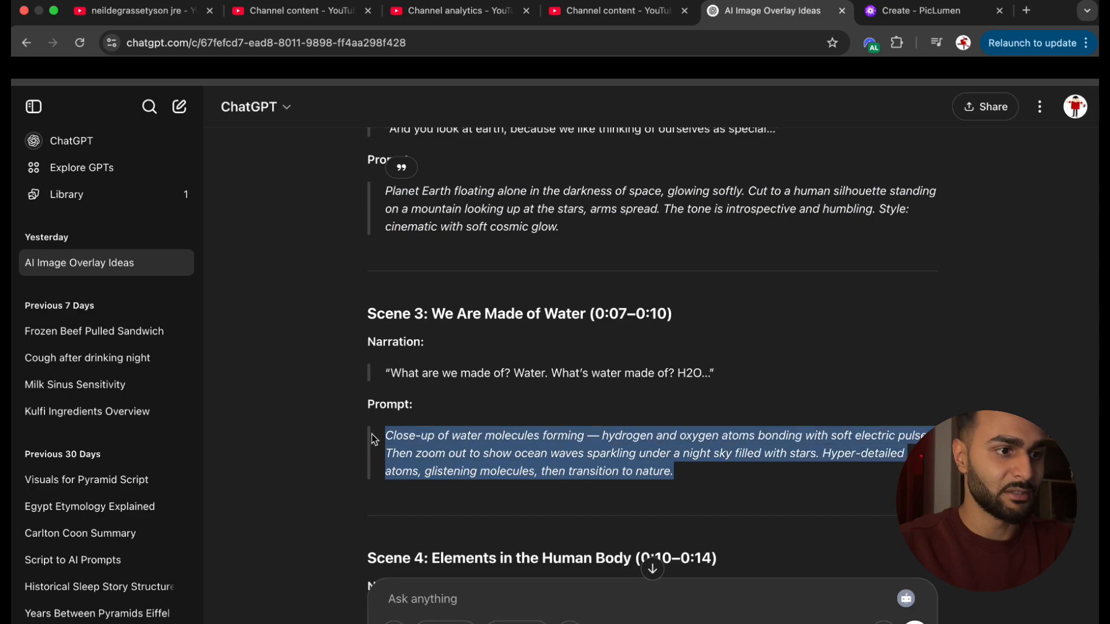
pyautogui.click(947, 20)
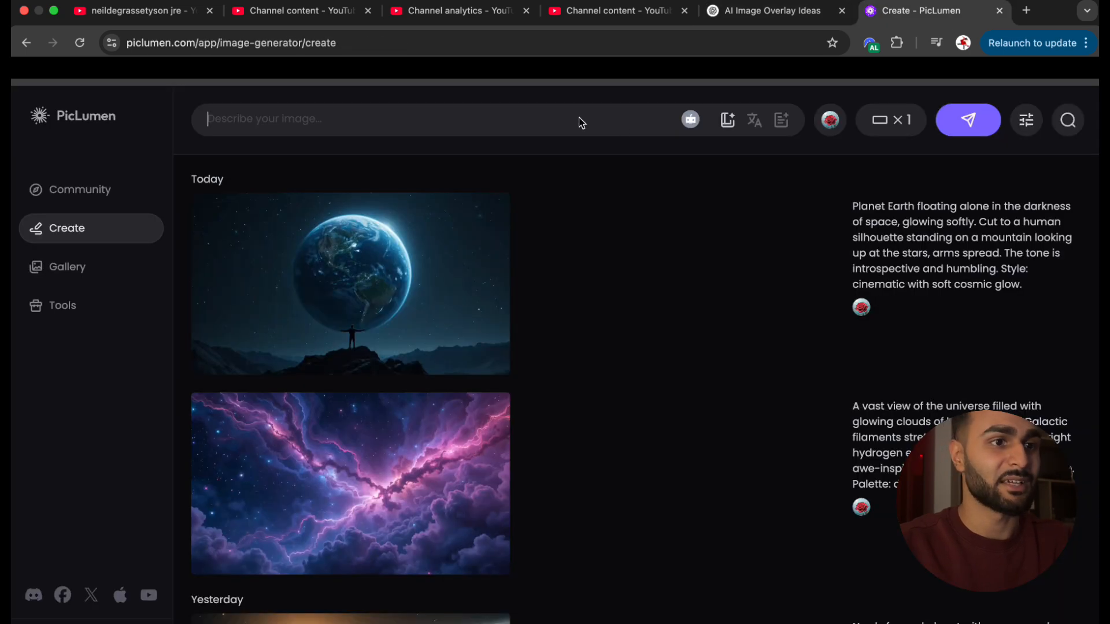
pyautogui.press('super+v')
pyautogui.click(950, 129)
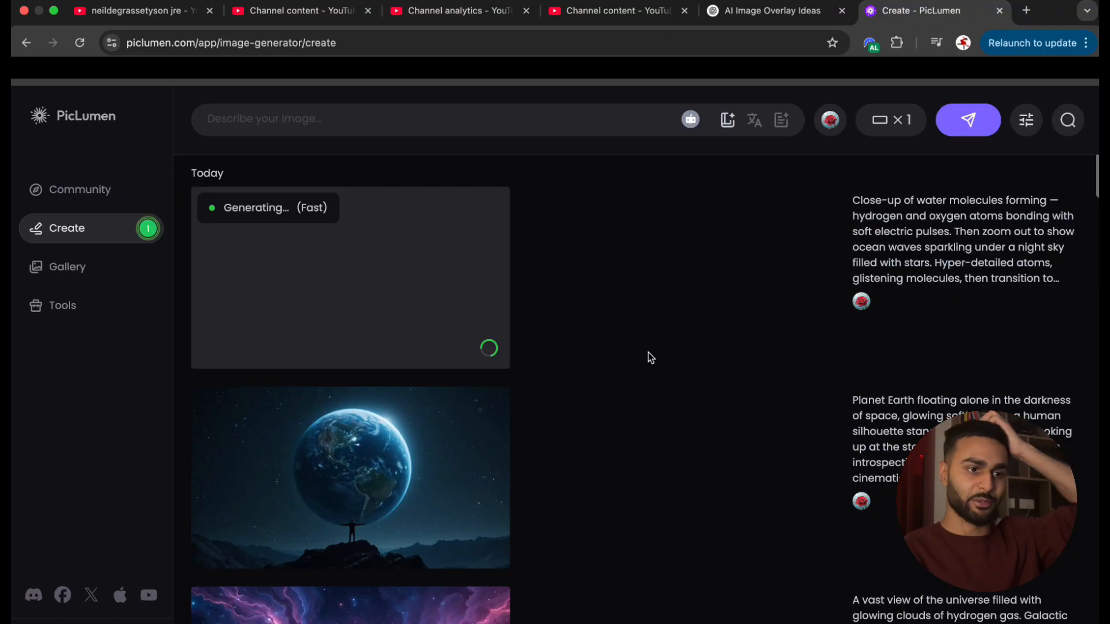
pyautogui.scroll(-3, 647, 352)
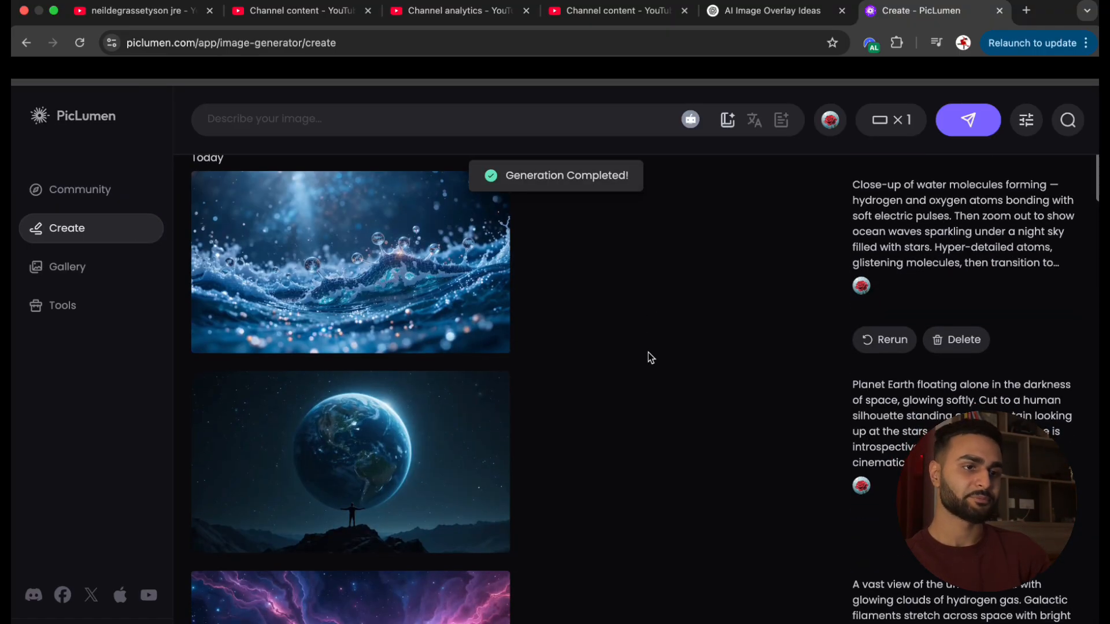
# Copy ChatGPT's Scene 4 prompt, "Stylized human body glowing with labeled elemental highlights", and generate its image in PicLumen.
pyautogui.click(784, 8)
pyautogui.scroll(-5, 540, 350)
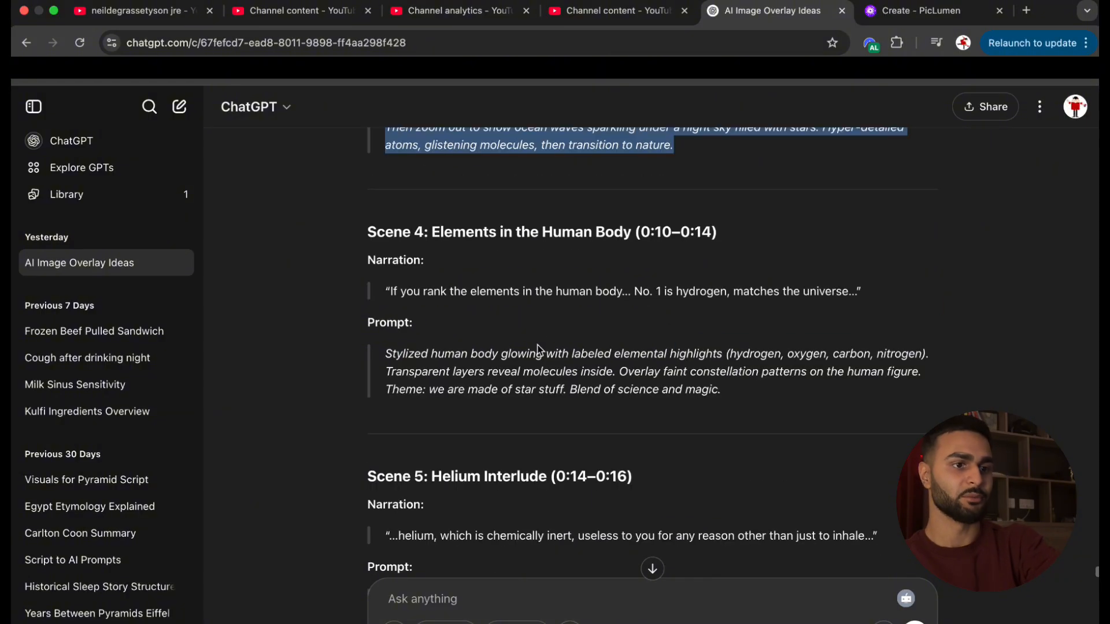
pyautogui.moveTo(750, 422); pyautogui.dragTo(410, 345)
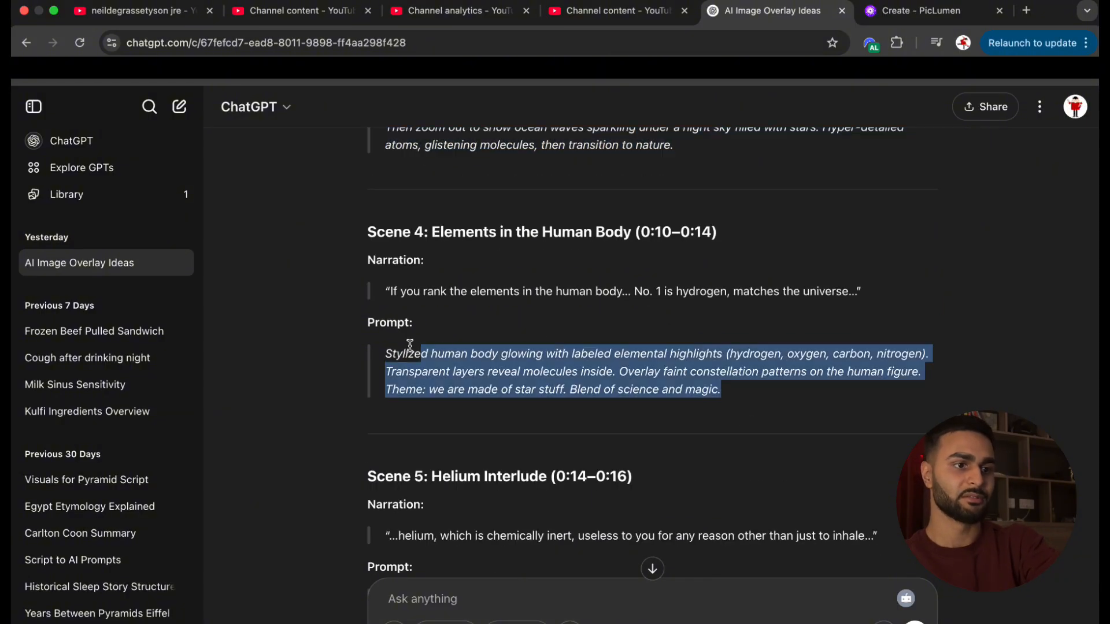
pyautogui.click(903, 5)
pyautogui.write('Stylized human body glowing with labeled elemental highlights (hydrogen, oxygen, carbon, nitrogen). Transparent layers reveal molecules inside. Overlay faint constellation patterns on the human figure. Theme: we are made of star stuff. Blend of science and magic.')
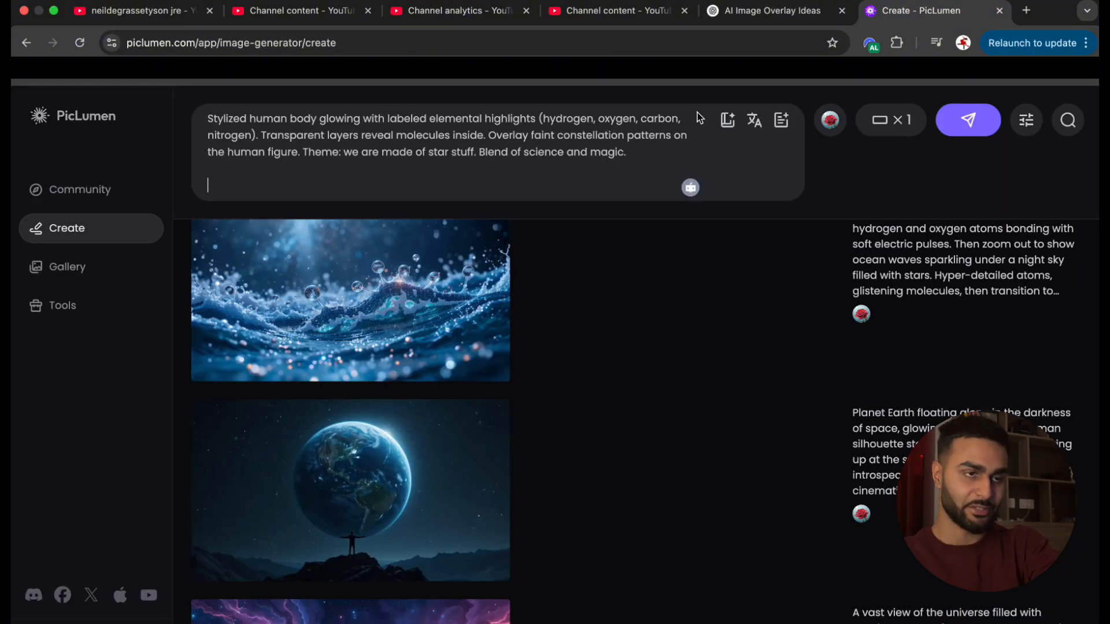
pyautogui.click(961, 124)
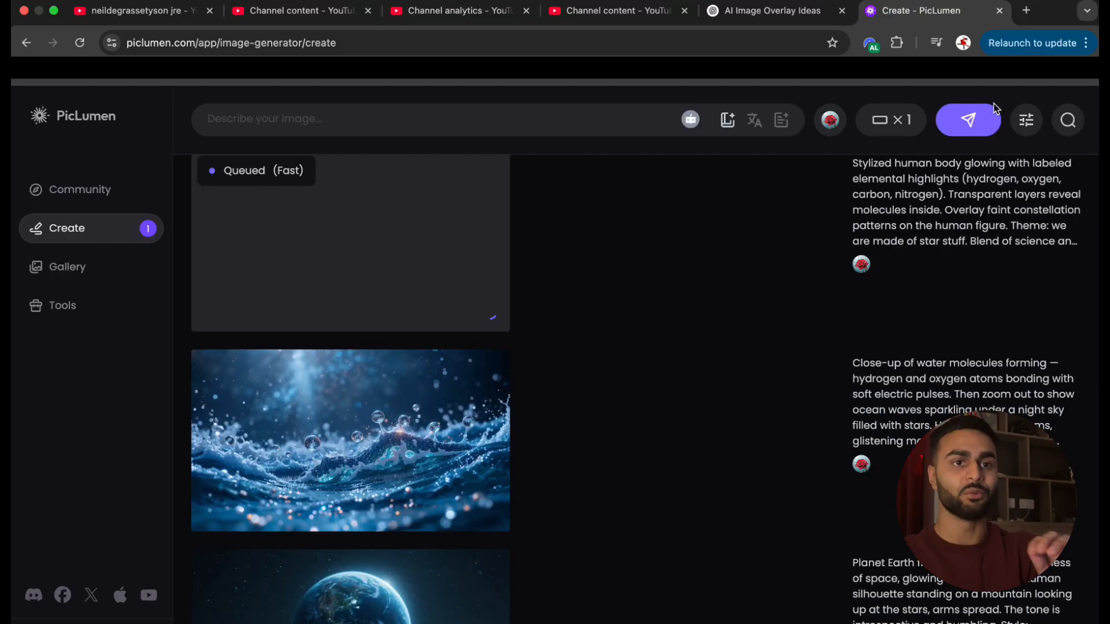
pyautogui.scroll(1, 842, 351)
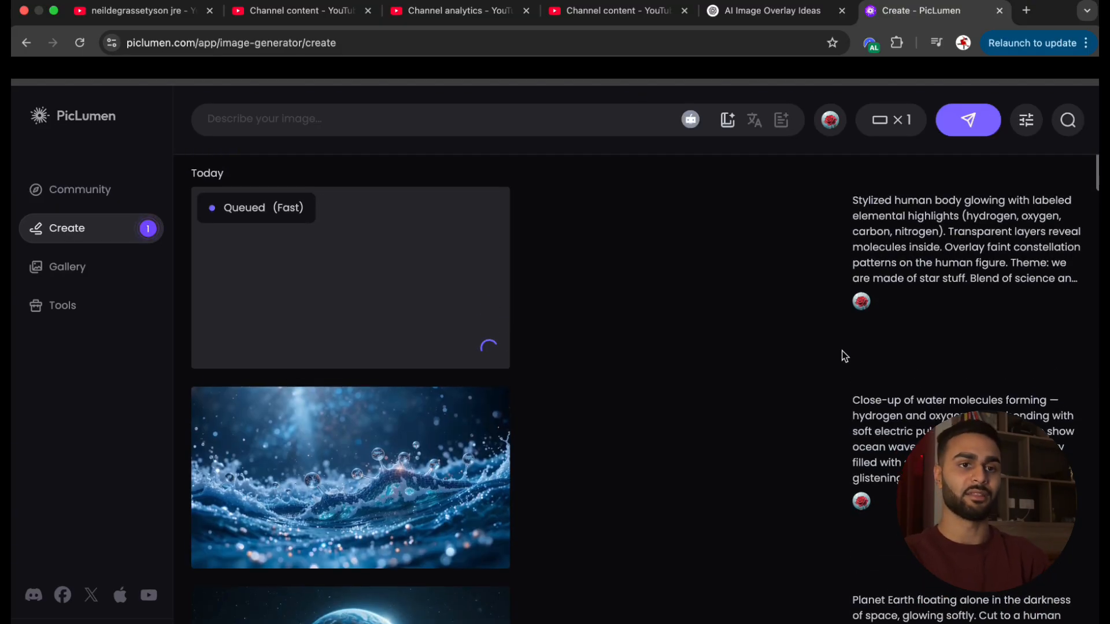
pyautogui.scroll(-2, 842, 351)
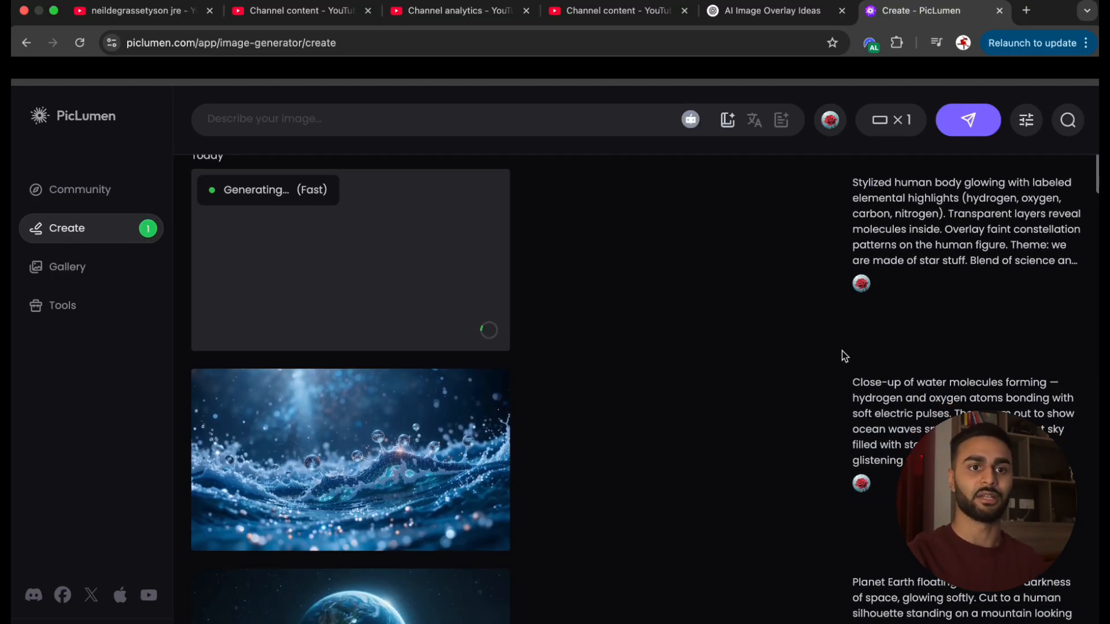
pyautogui.scroll(2, 841, 347)
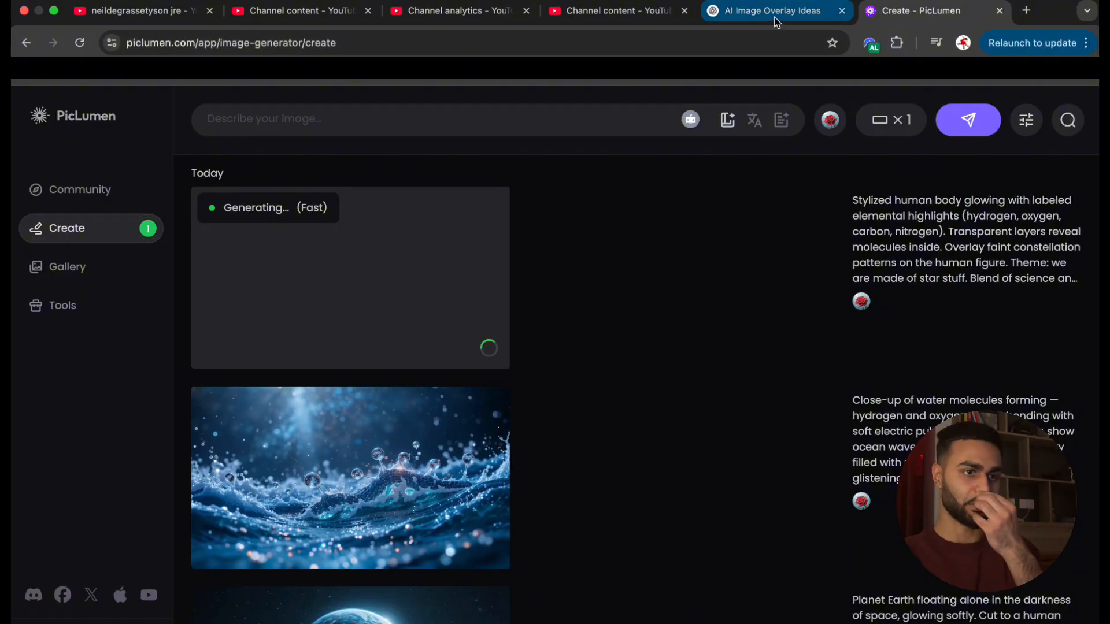
# Open Pixabay's "waterfalls nature" music search in a new browser tab and switch the search category to Videos.
pyautogui.click(1027, 12)
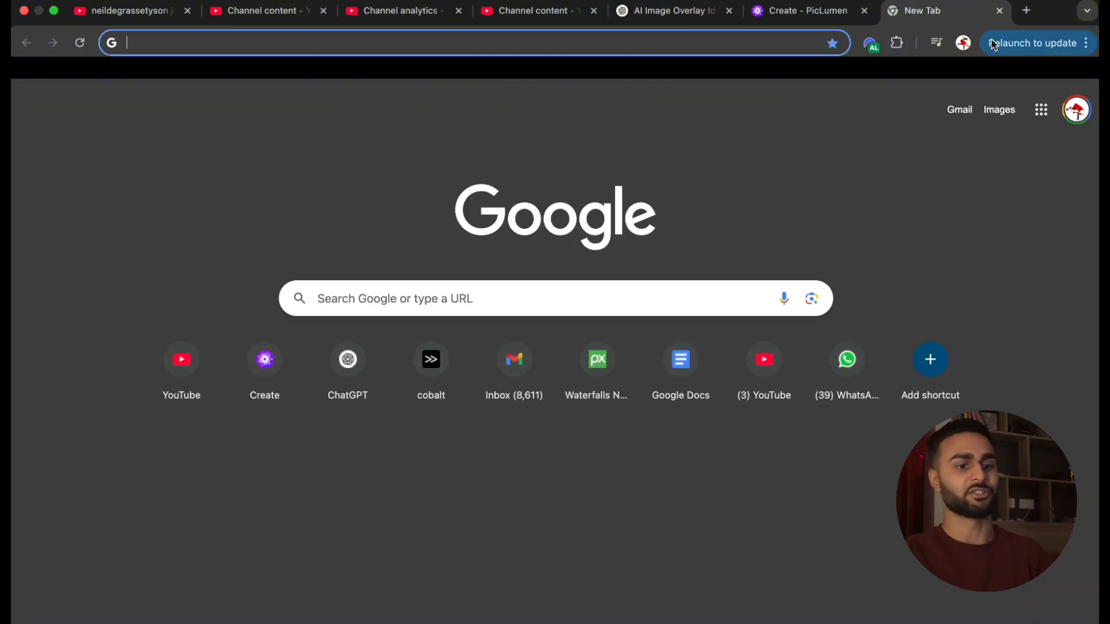
pyautogui.write('pixabay.com/music/search/waterfalls%20nature/?genre=ambient&mood=relaxing&theme=background+music')
pyautogui.press('Return')
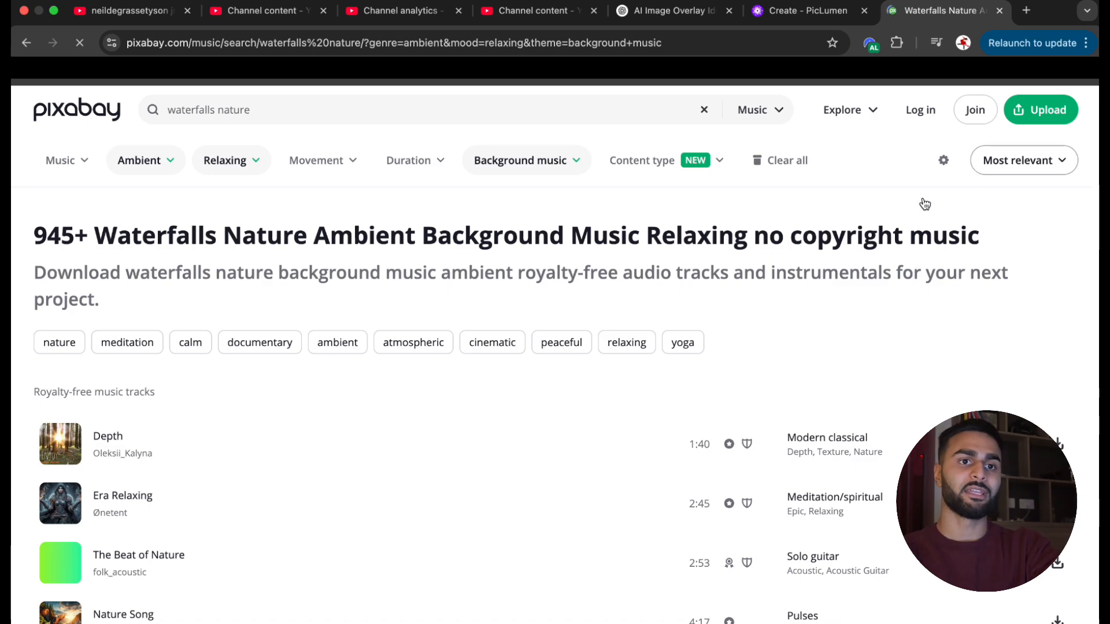
pyautogui.click(755, 110)
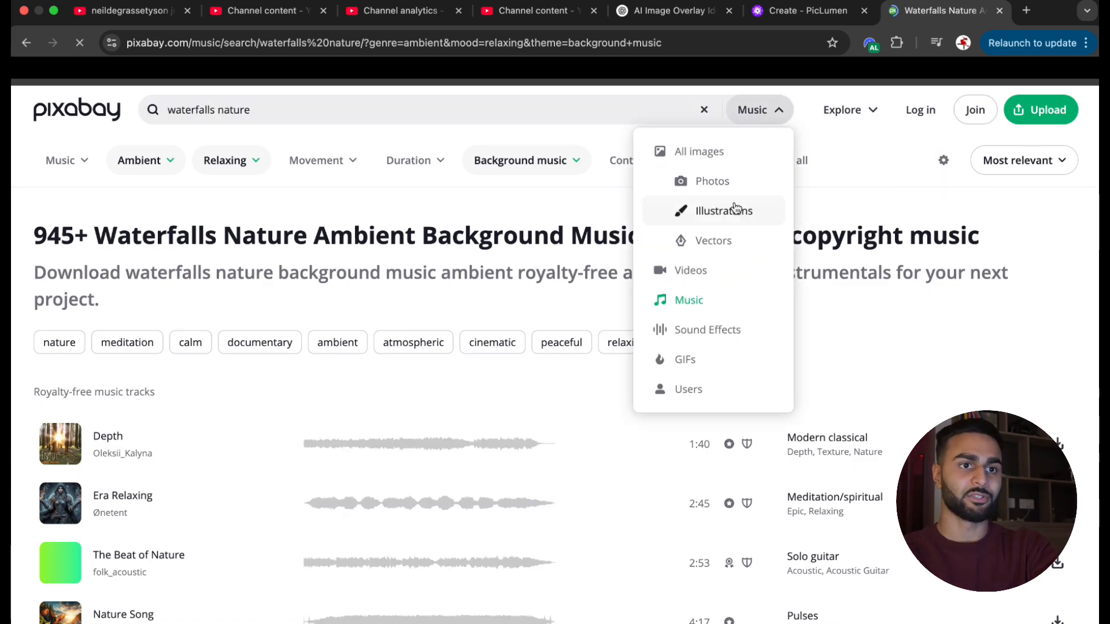
pyautogui.click(691, 270)
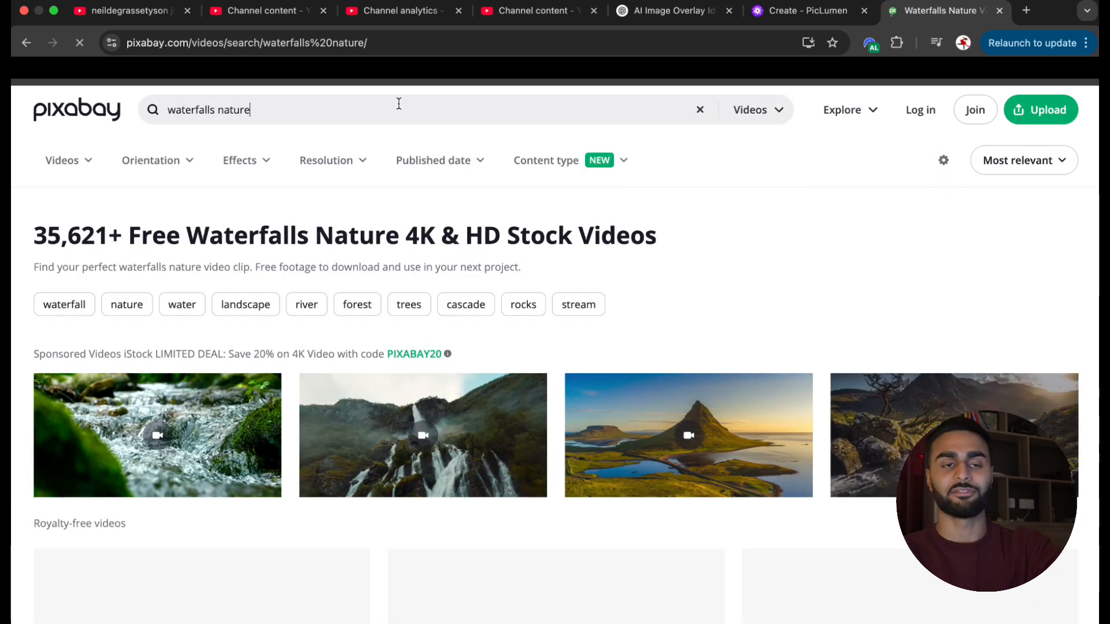
# Search Pixabay's videos for "space" and browse the royalty-free clips for possible overlays.
pyautogui.doubleClick(392, 107)
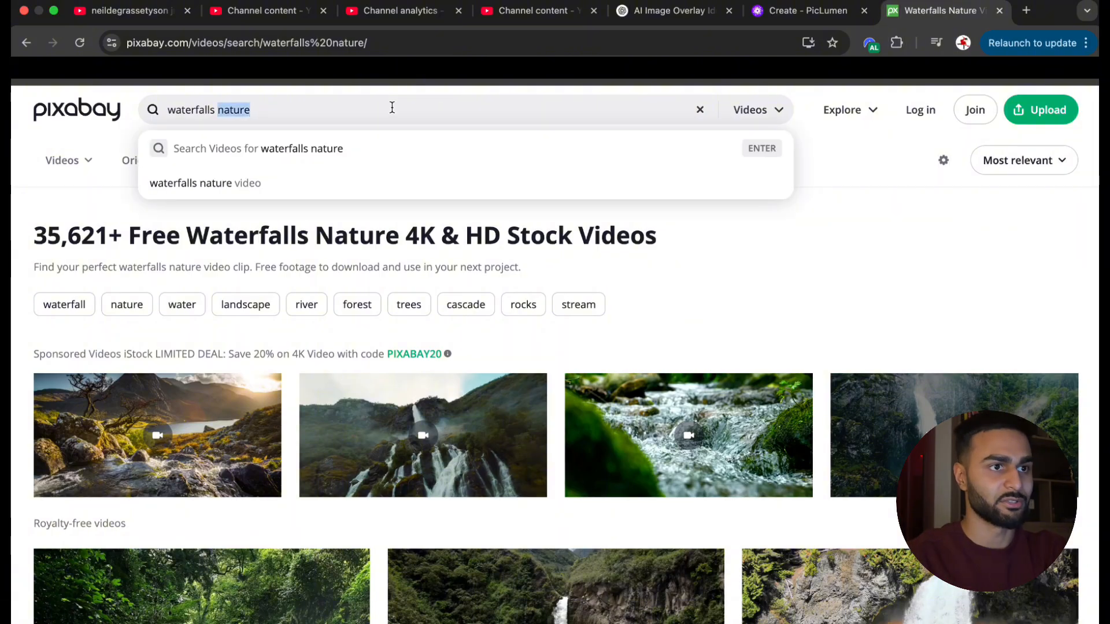
pyautogui.write('space')
pyautogui.press('Return')
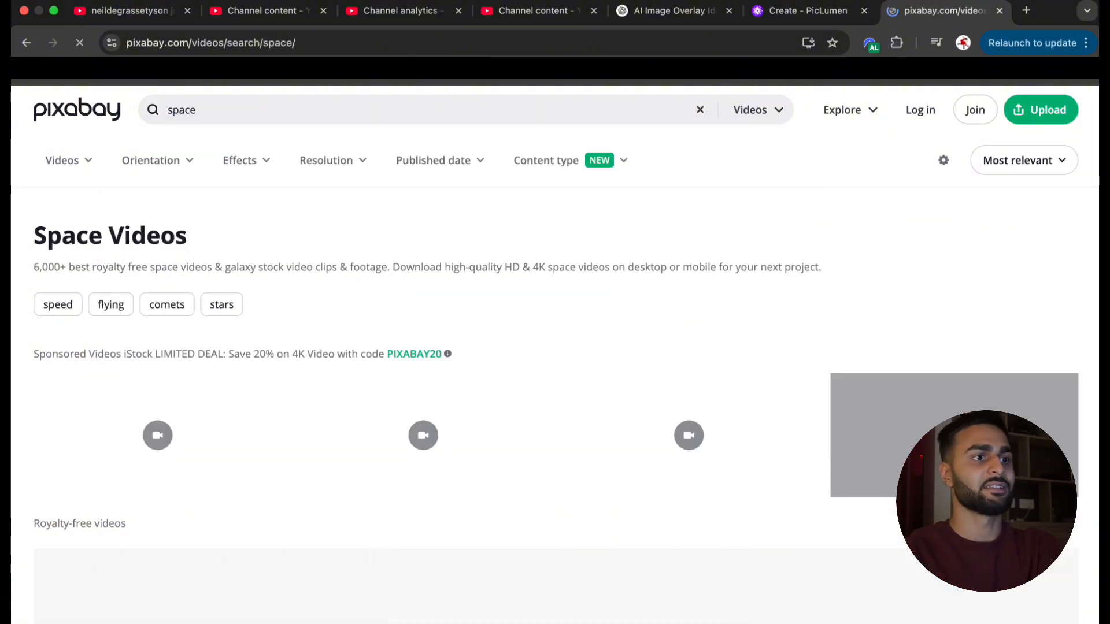
pyautogui.scroll(-7, 535, 450)
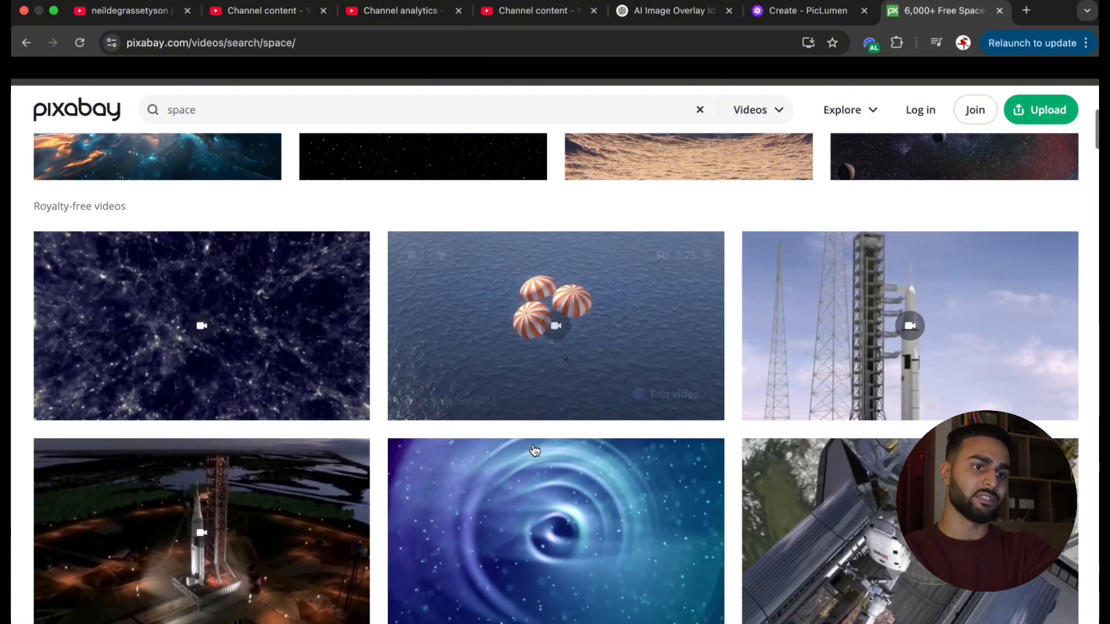
pyautogui.scroll(-8, 535, 450)
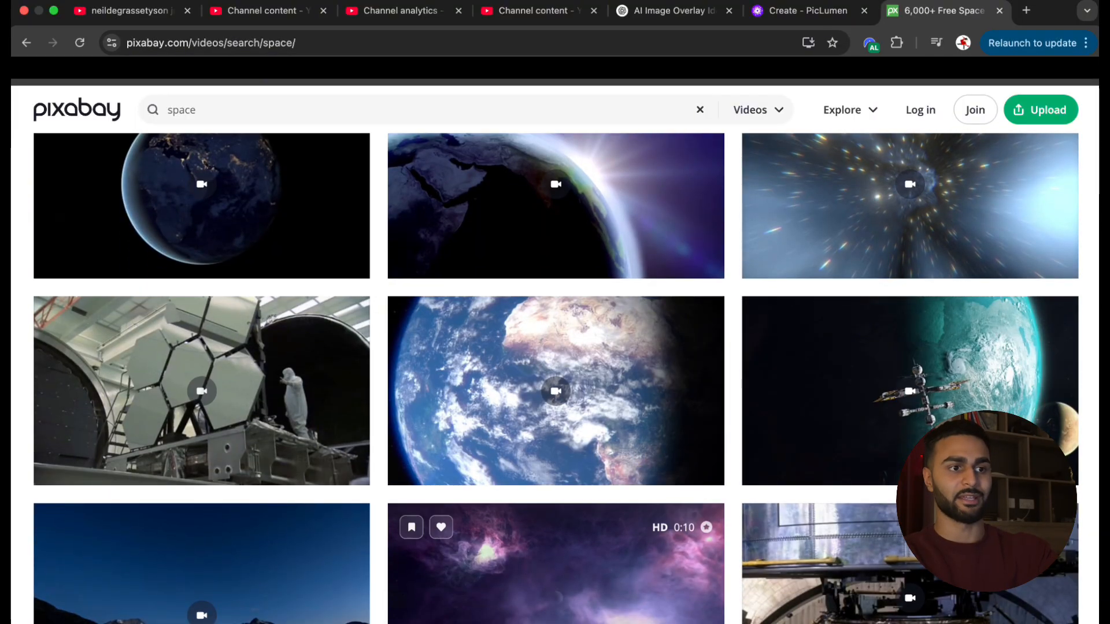
pyautogui.scroll(-4, 578, 463)
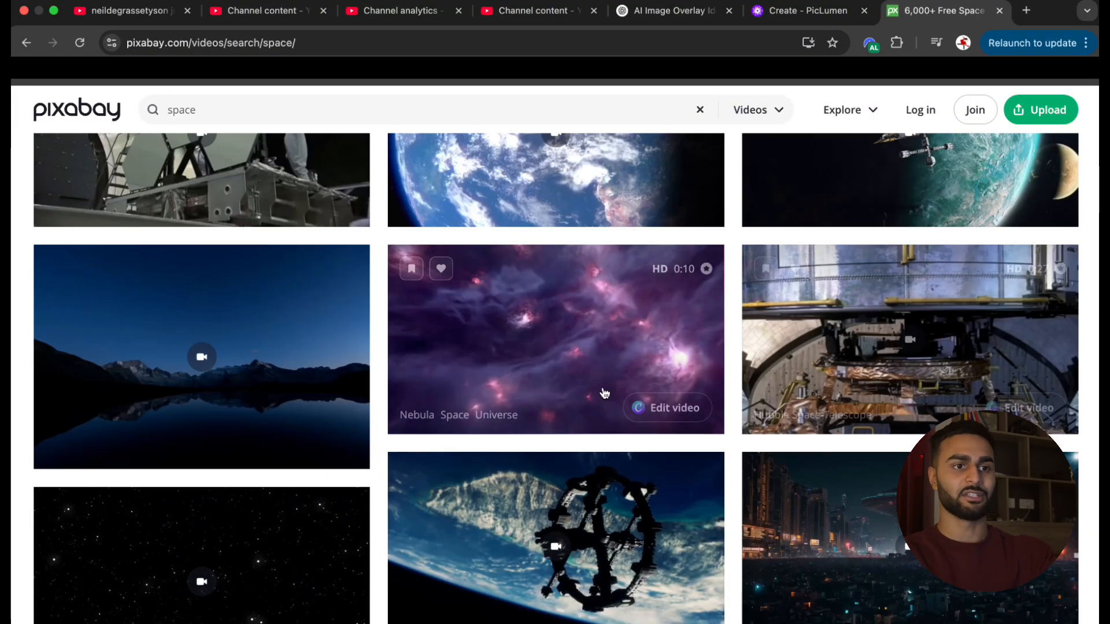
pyautogui.scroll(8, 601, 405)
pyautogui.scroll(4, 571, 449)
# Search Google for "space" and show the image results.
pyautogui.click(747, 45)
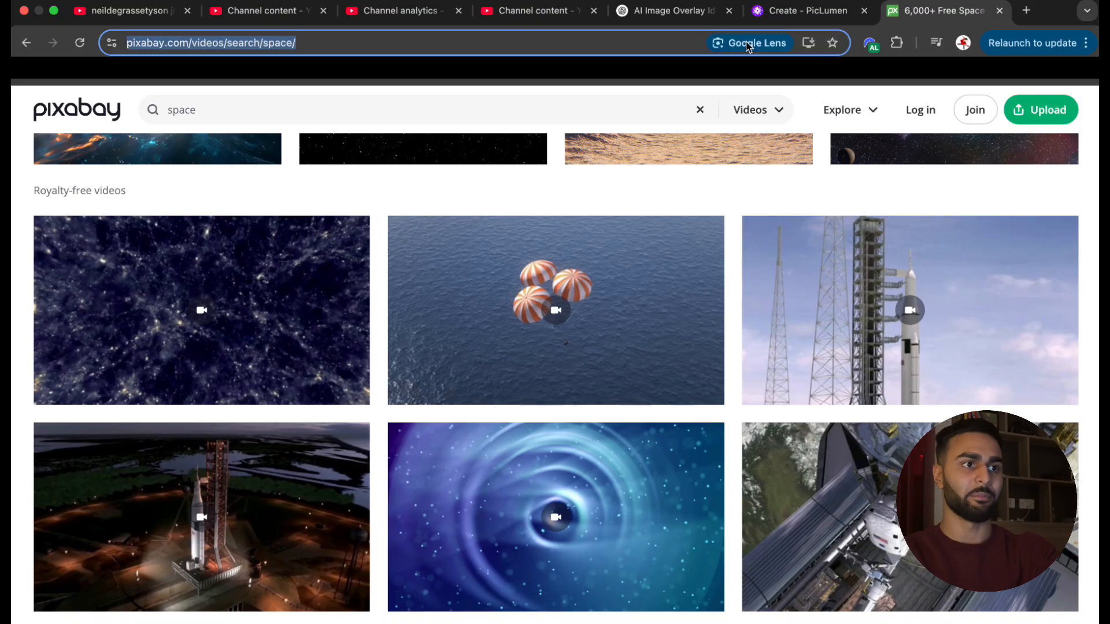
pyautogui.write('space')
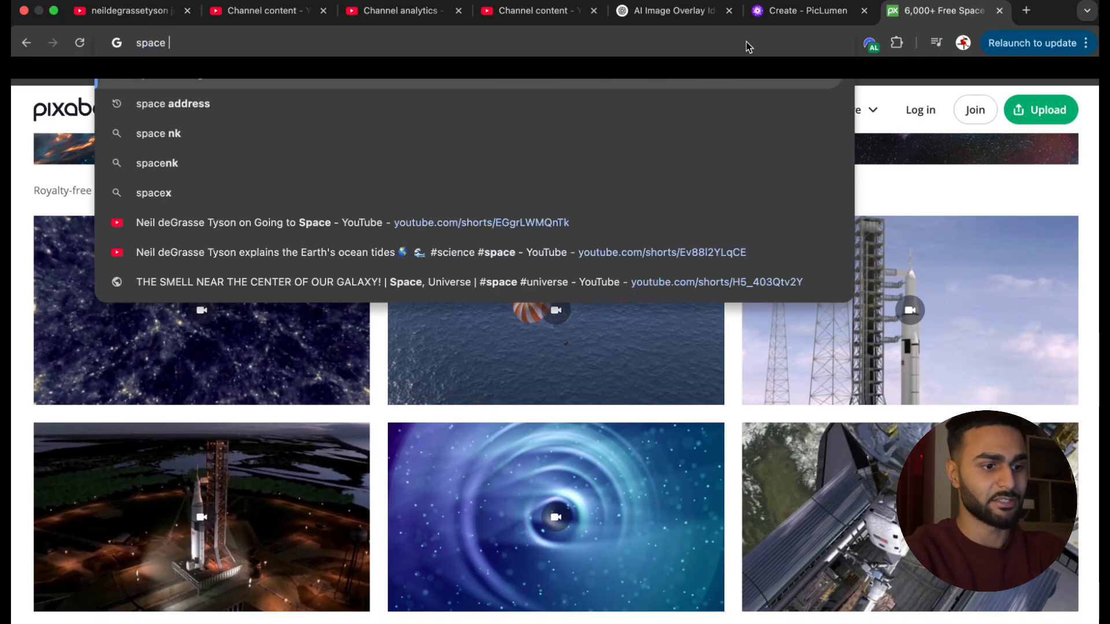
pyautogui.press('Return')
pyautogui.click(192, 173)
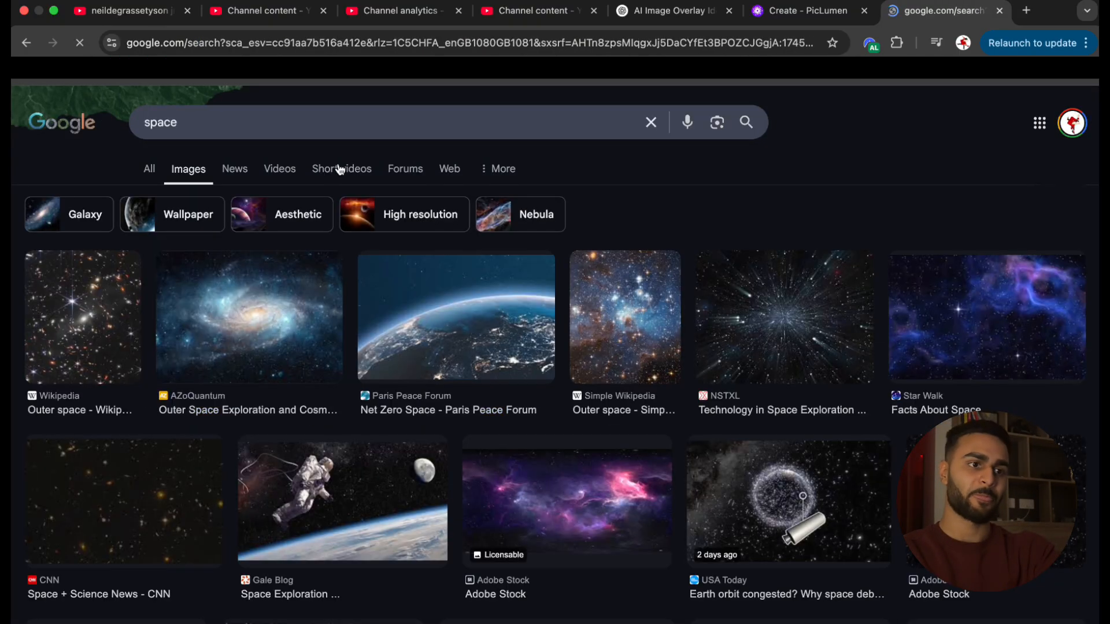
# Browse the "space" image results and preview the ABC News nebula picture.
pyautogui.scroll(-3, 538, 364)
pyautogui.scroll(-5, 537, 362)
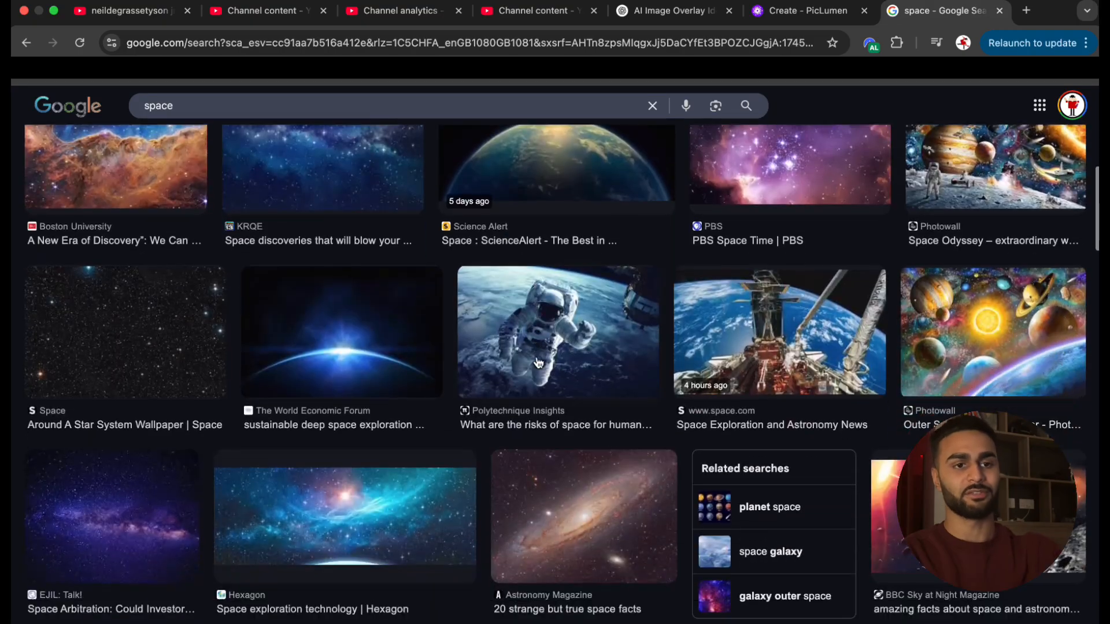
pyautogui.scroll(-10, 640, 485)
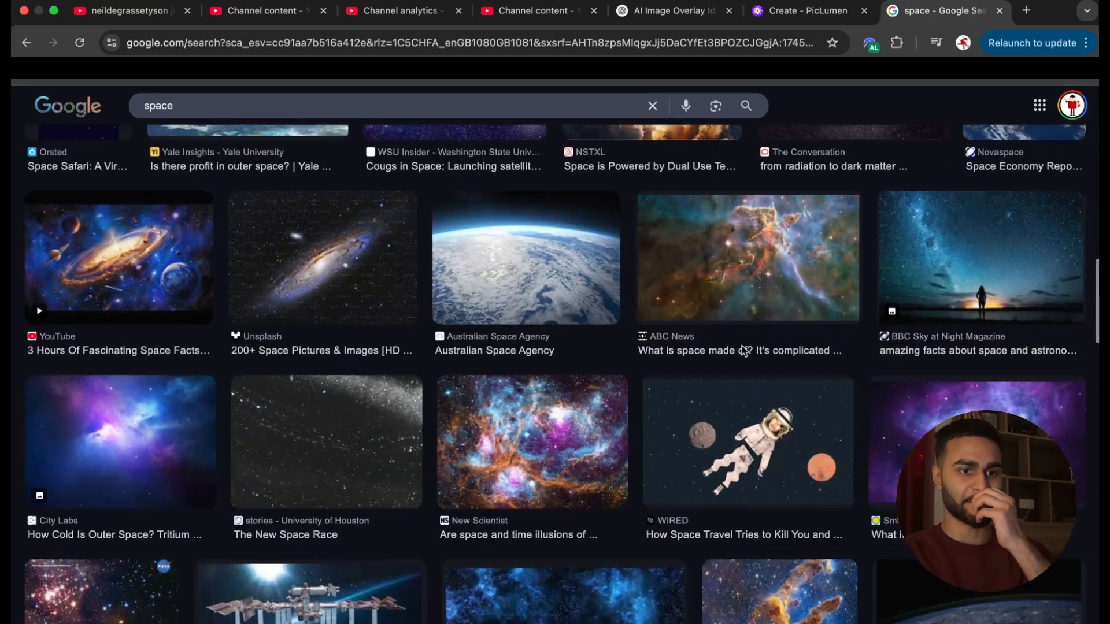
pyautogui.click(743, 292)
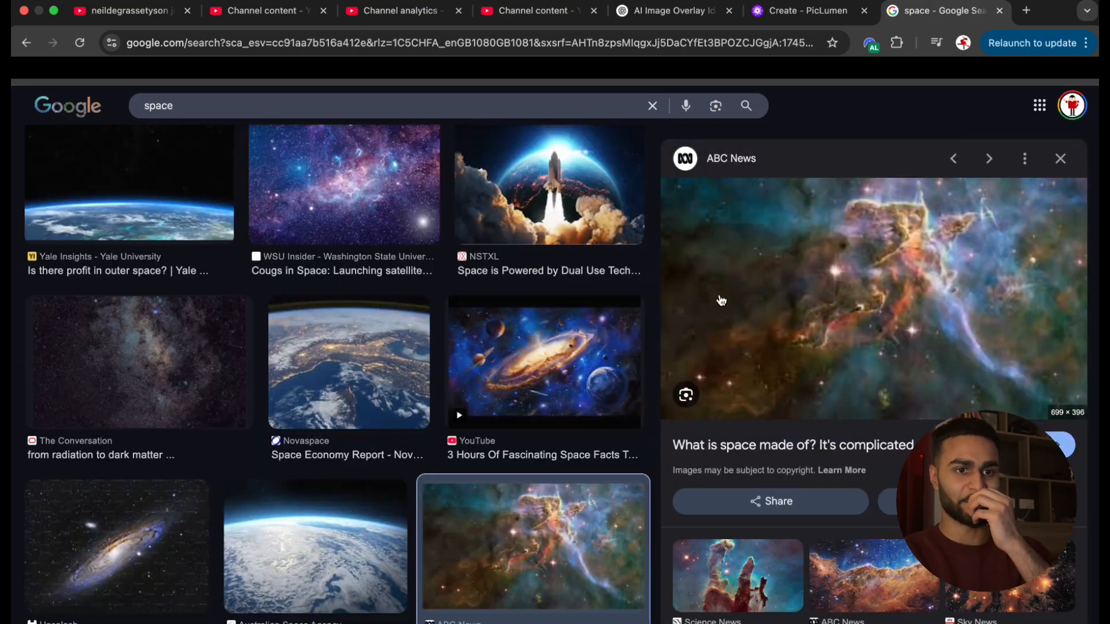
pyautogui.scroll(2, 599, 329)
# Search Google Images for "human bodty is 70 percent water" and preview the Adobe Stock and iStock water-body illustrations.
pyautogui.click(525, 97)
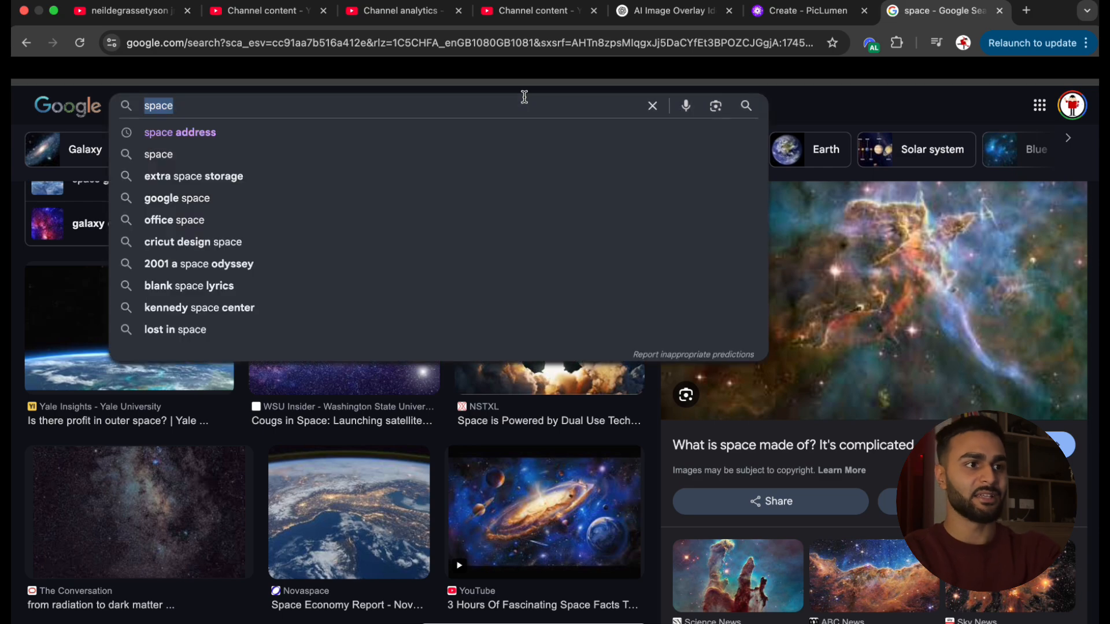
pyautogui.write('human bodty is 70 percent water')
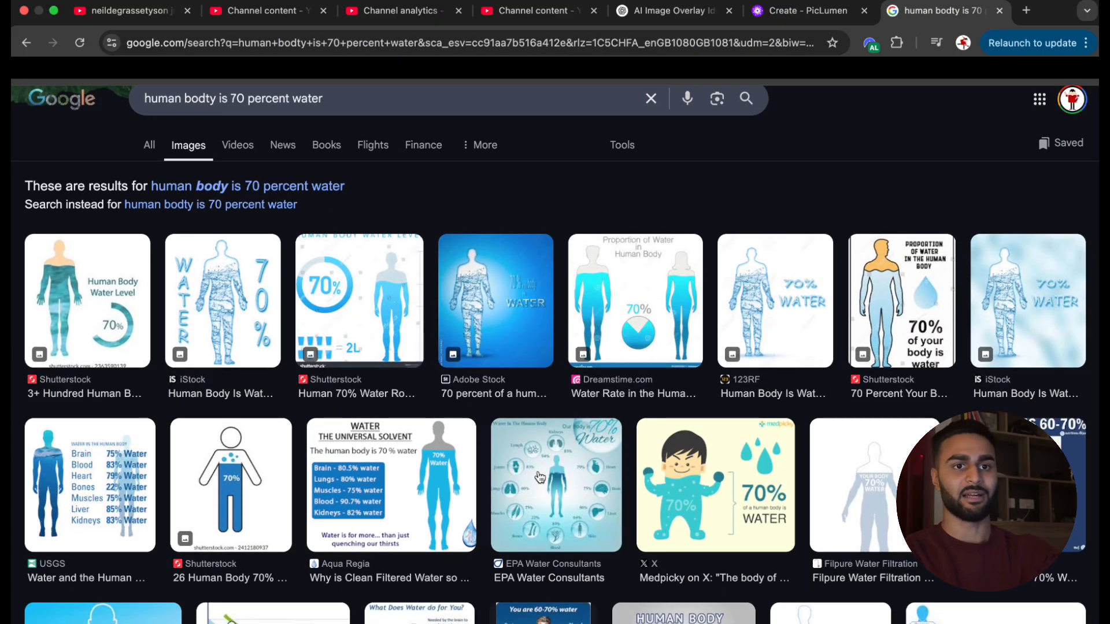
pyautogui.click(483, 341)
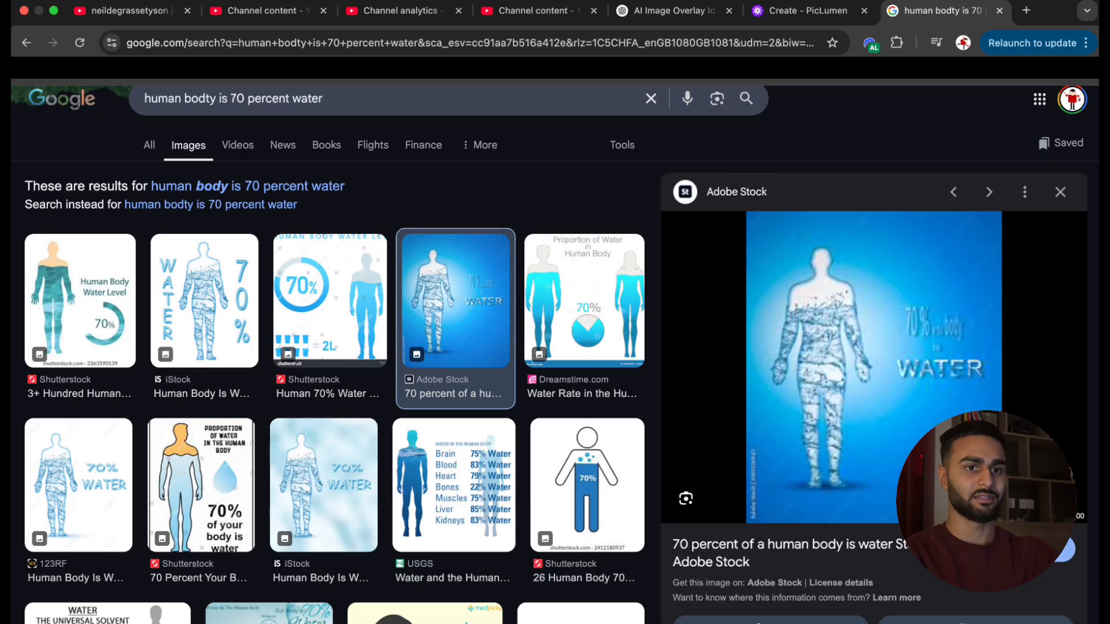
pyautogui.scroll(-3, 776, 420)
pyautogui.scroll(3, 776, 420)
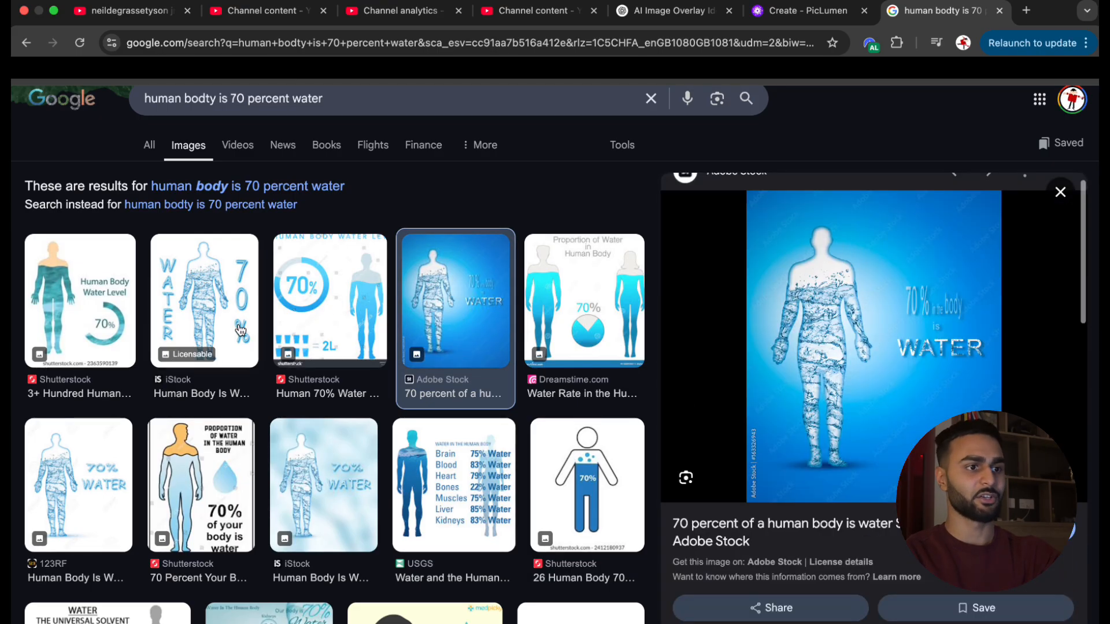
pyautogui.click(196, 336)
pyautogui.scroll(-10, 414, 489)
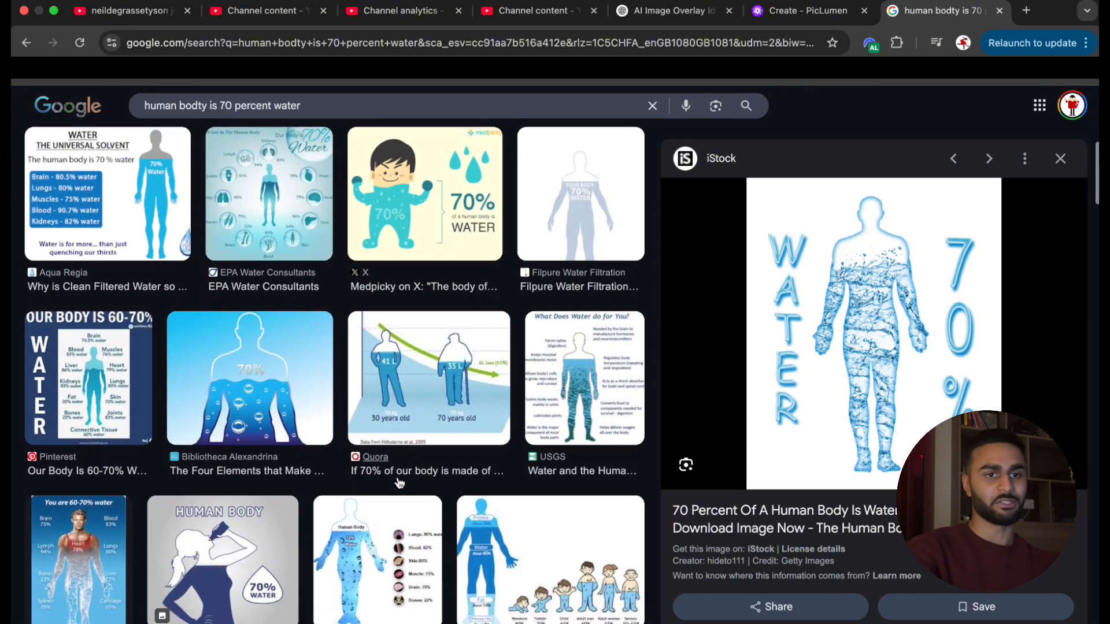
pyautogui.scroll(-5, 399, 482)
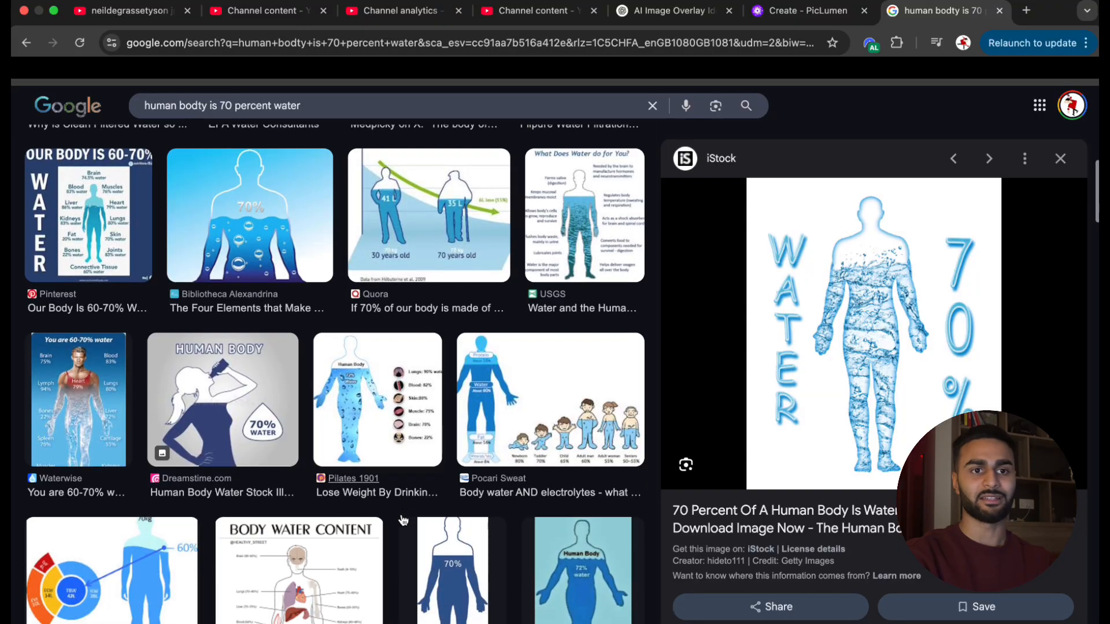
pyautogui.scroll(-1, 399, 503)
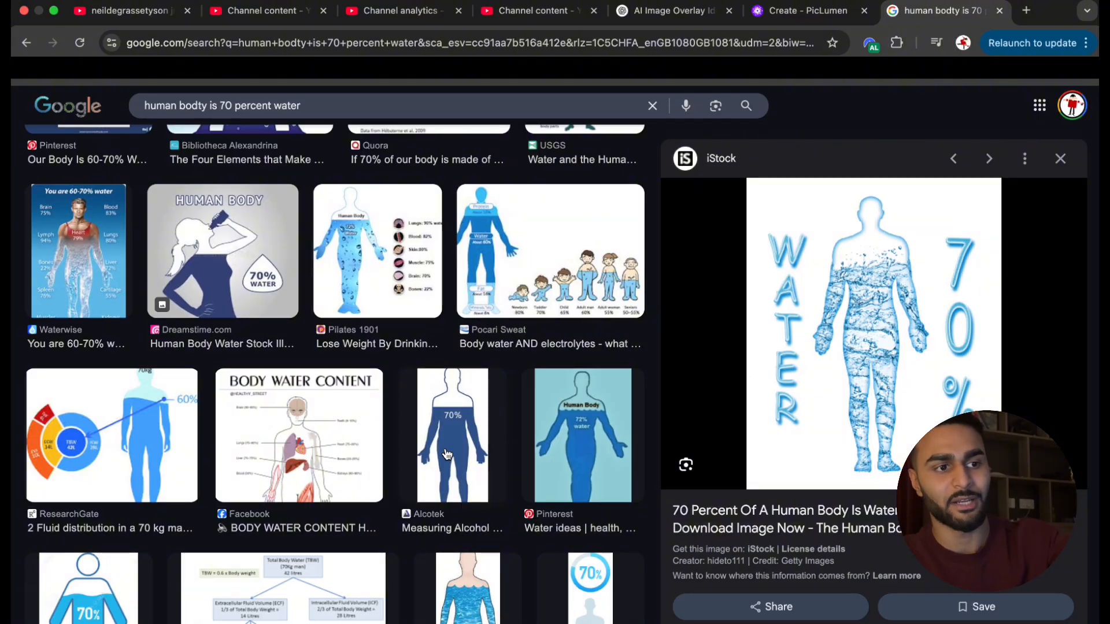
# Preview Alcotek's 70% body-water figure and browse its related images.
pyautogui.click(467, 450)
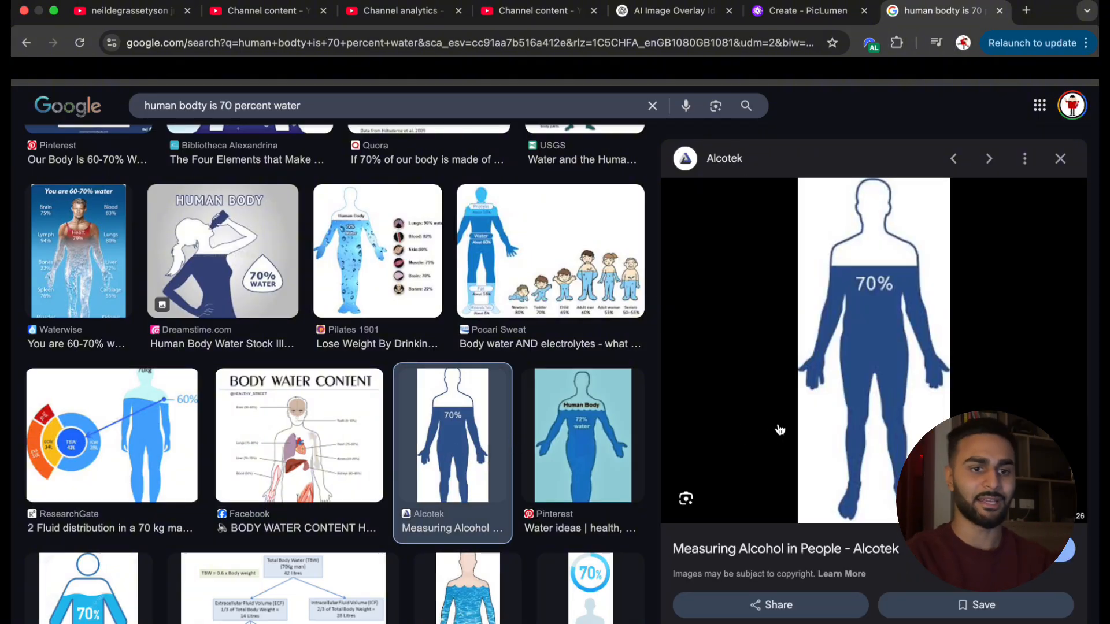
pyautogui.scroll(-5, 791, 268)
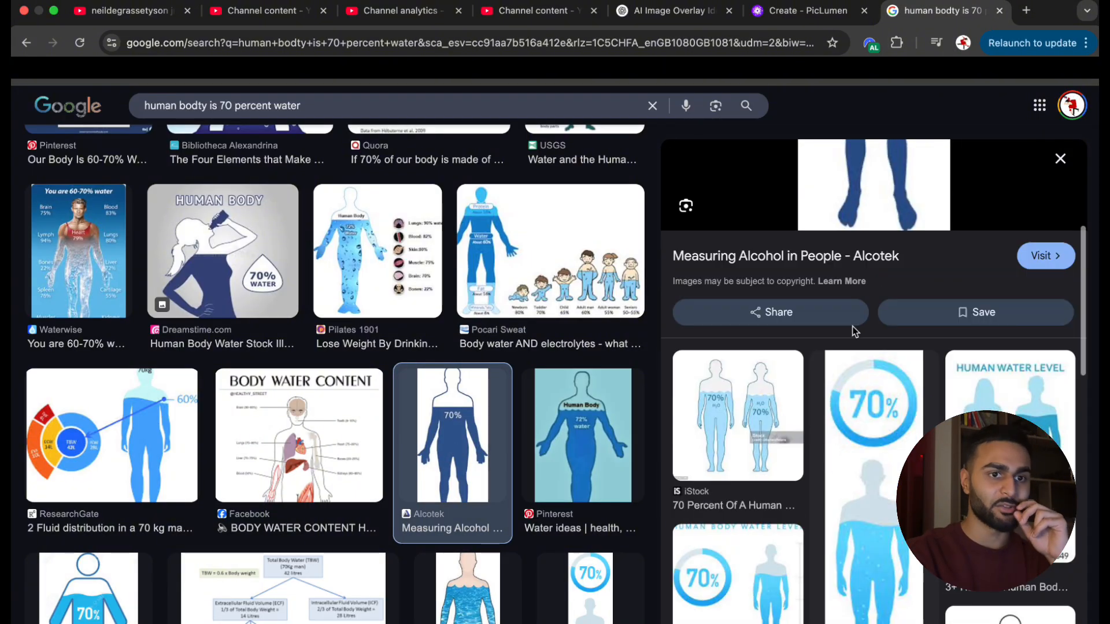
pyautogui.scroll(5, 821, 300)
pyautogui.scroll(-2, 854, 332)
pyautogui.scroll(-4, 854, 333)
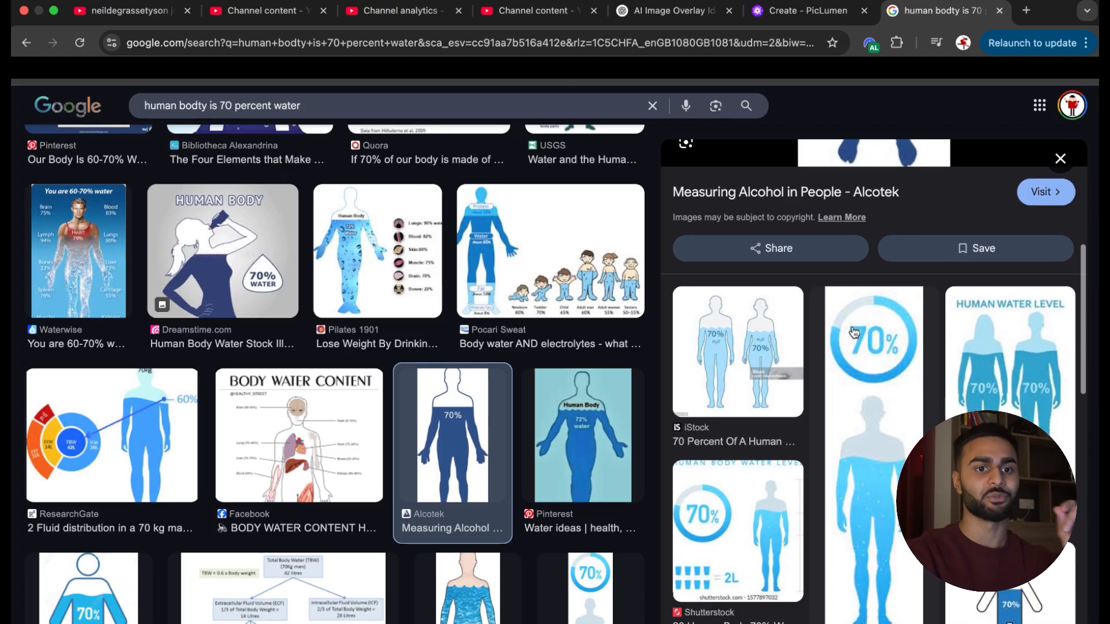
pyautogui.scroll(-8, 874, 381)
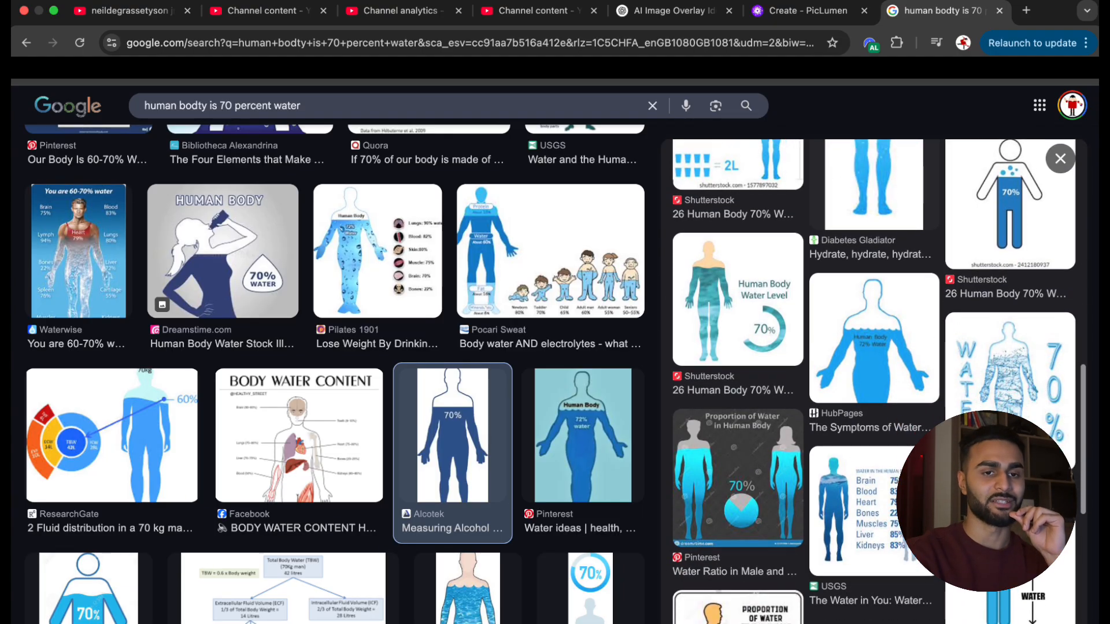
# Open the related Depositphotos illustration of a 70% water figure and save the image to the computer.
pyautogui.click(905, 572)
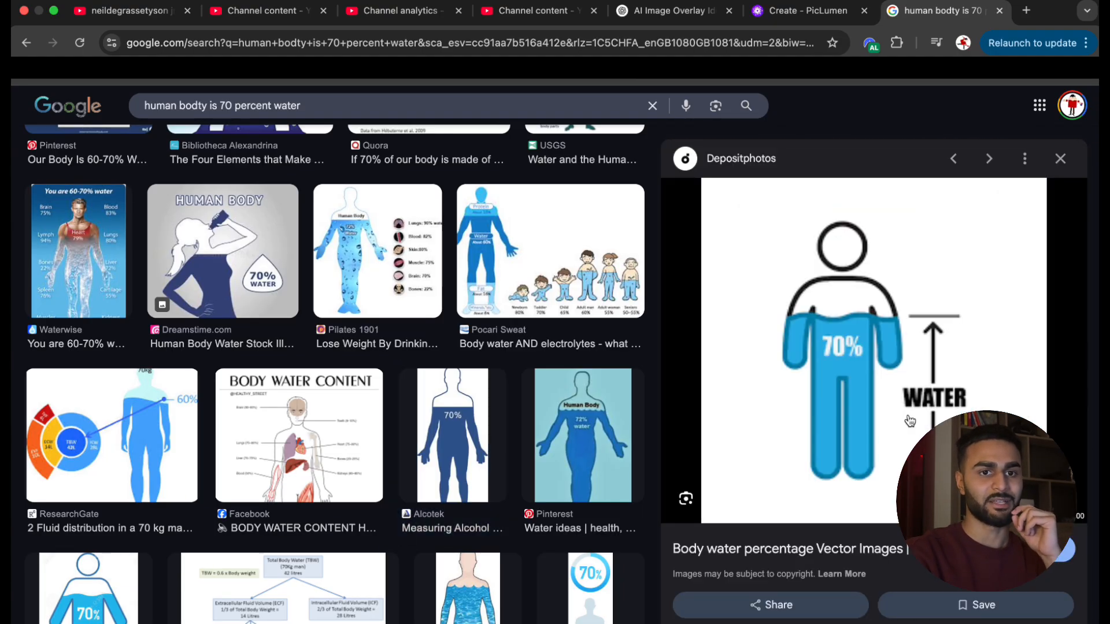
pyautogui.rightClick(921, 387)
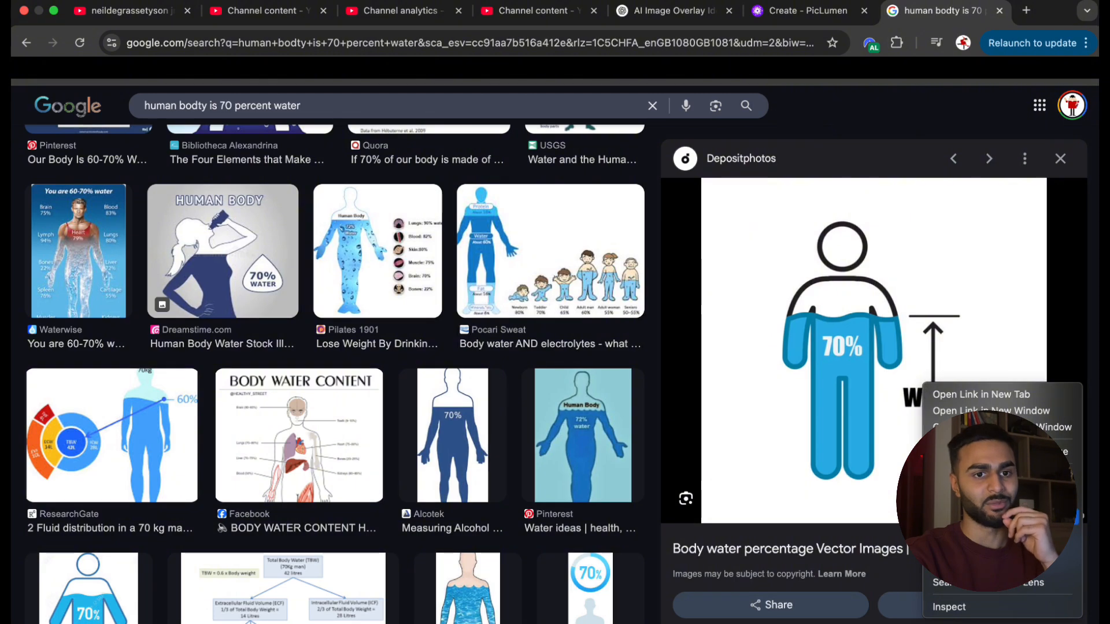
pyautogui.click(983, 533)
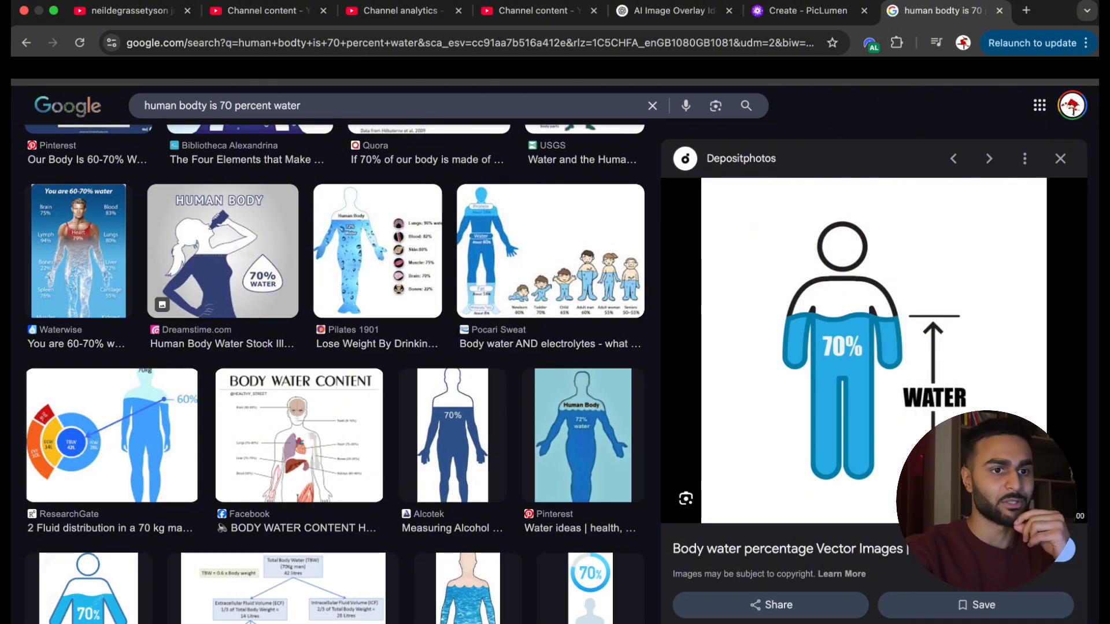
pyautogui.press('Return')
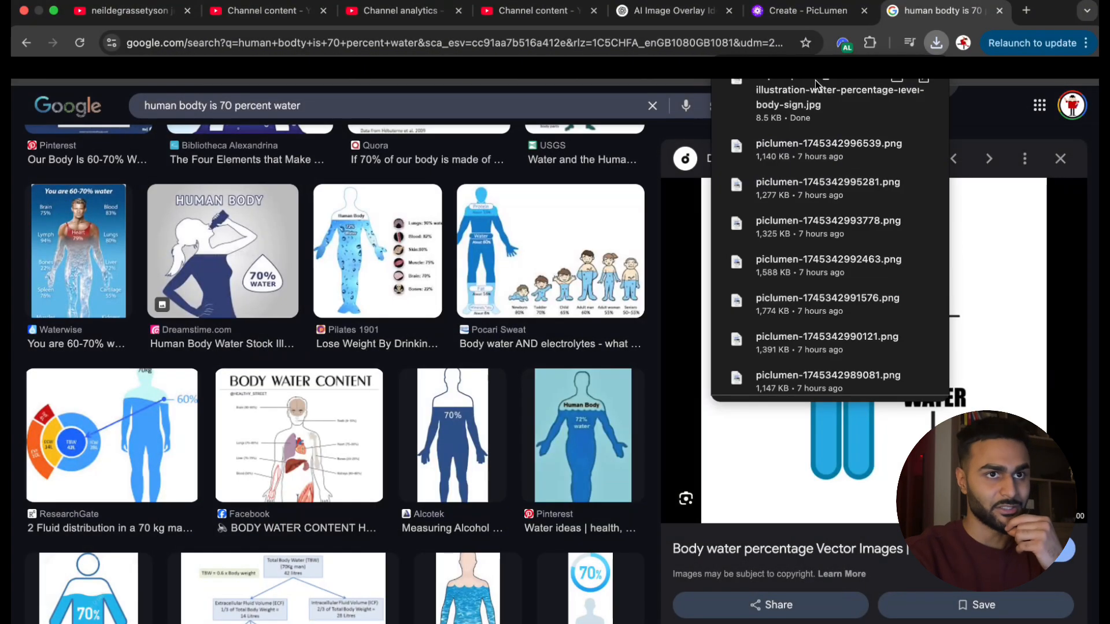
# Copy ChatGPT's Scene 5 prompt, "Humorous cut: a person with a balloon voice effect", and generate its image in PicLumen.
pyautogui.click(819, 7)
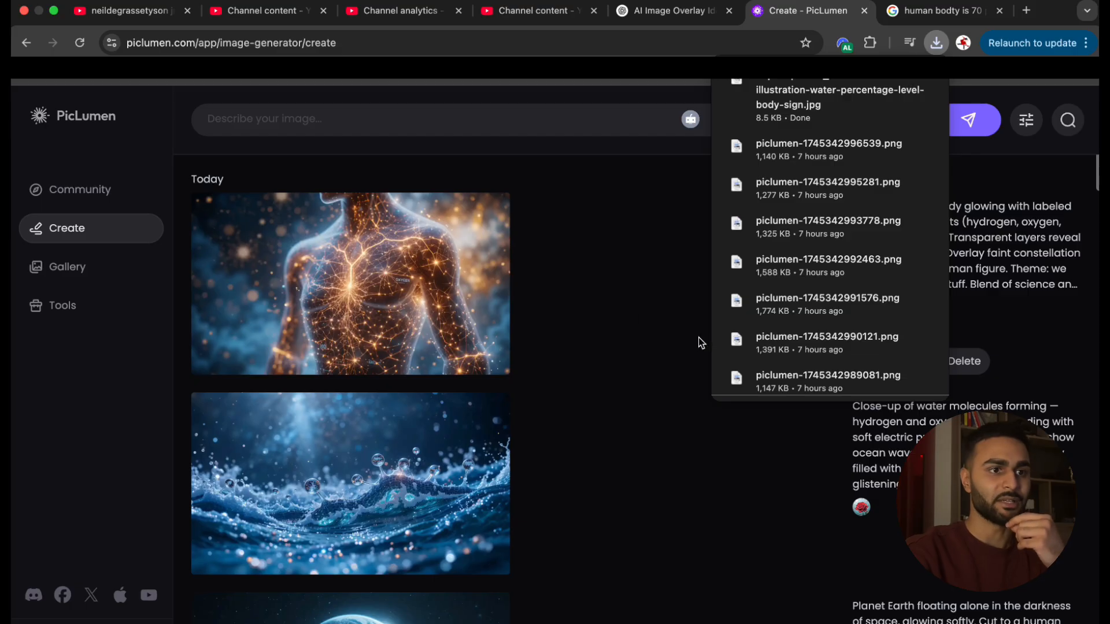
pyautogui.click(685, 11)
pyautogui.scroll(-5, 549, 384)
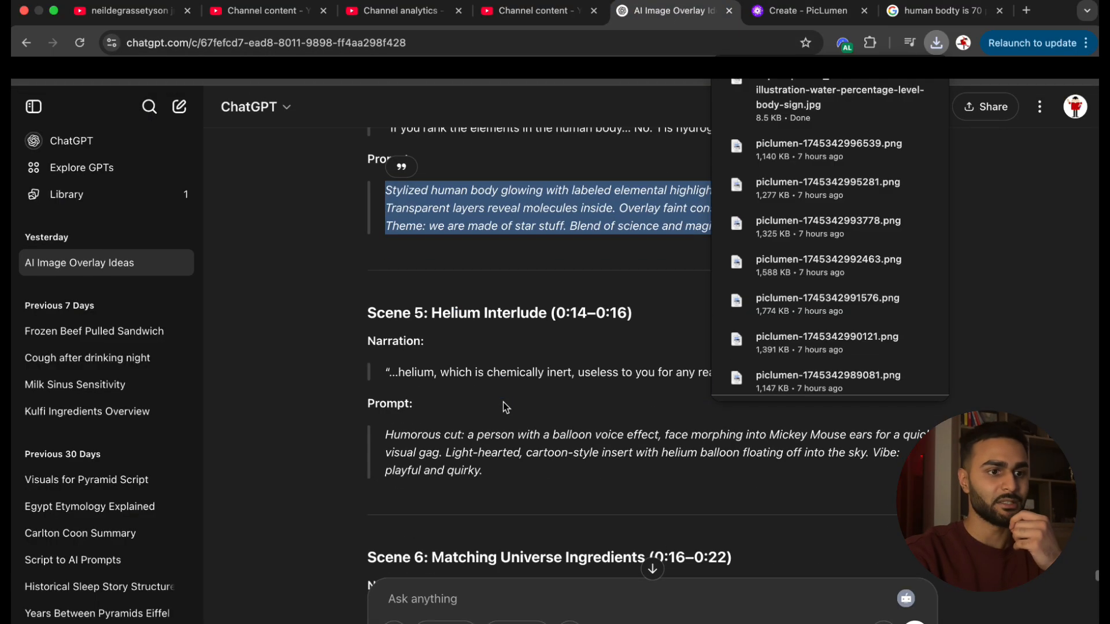
pyautogui.moveTo(506, 469)
pyautogui.mouseDown()
pyautogui.moveTo(387, 433)
pyautogui.moveTo(506, 491)
pyautogui.mouseUp()
pyautogui.press('super+c')
pyautogui.click(818, 17)
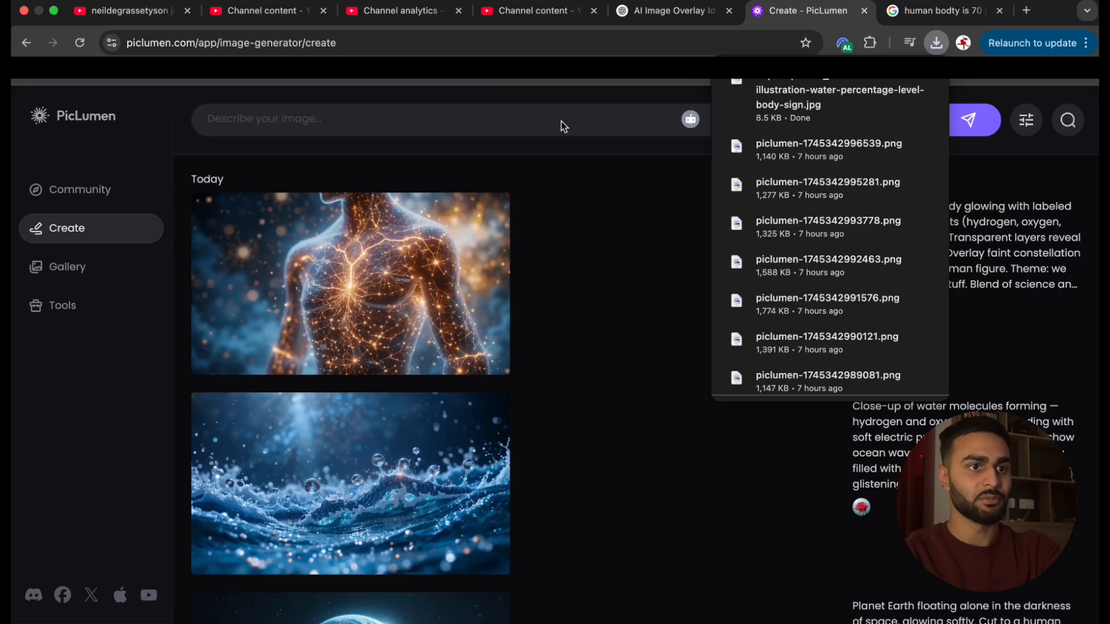
pyautogui.press('super+v')
pyautogui.click(981, 129)
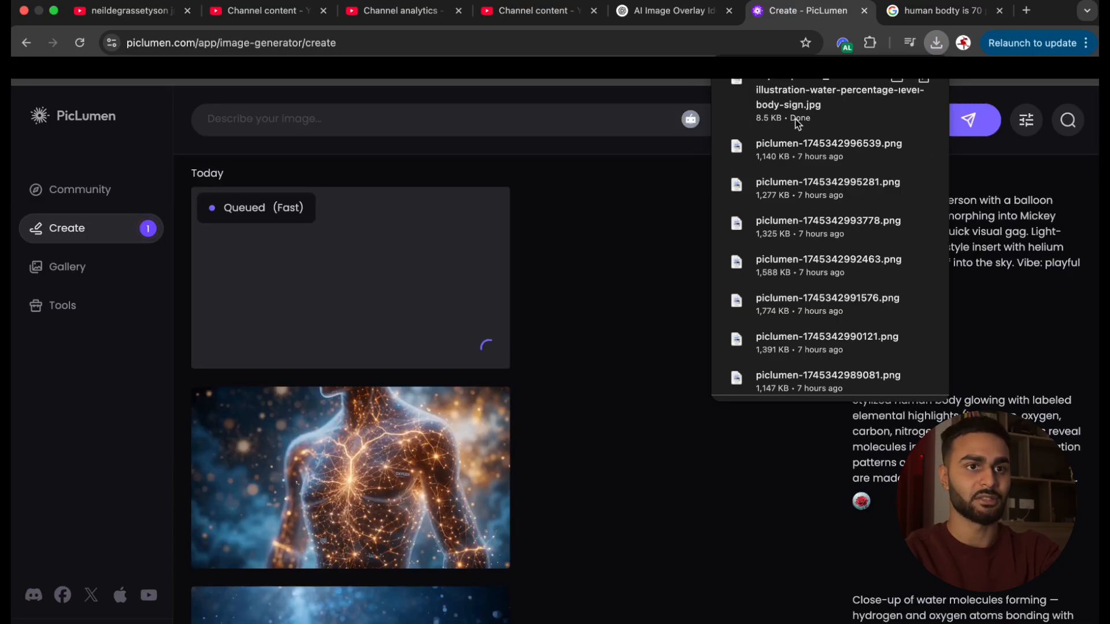
# Open the downloaded body-water illustration to check it, and return to PicLumen in the browser.
pyautogui.click(813, 95)
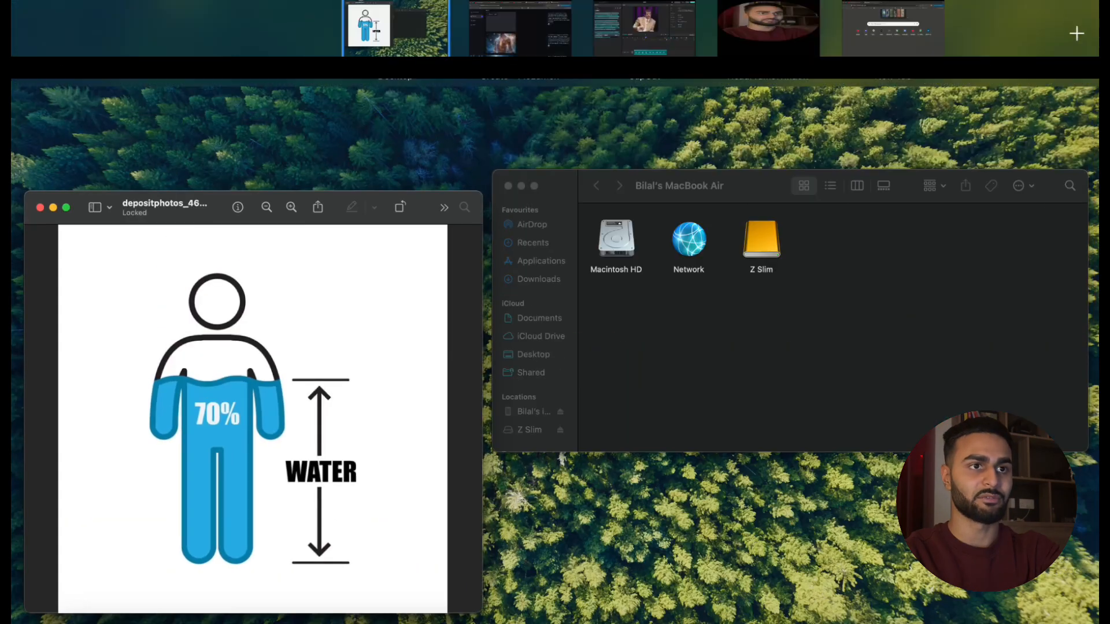
pyautogui.click(521, 35)
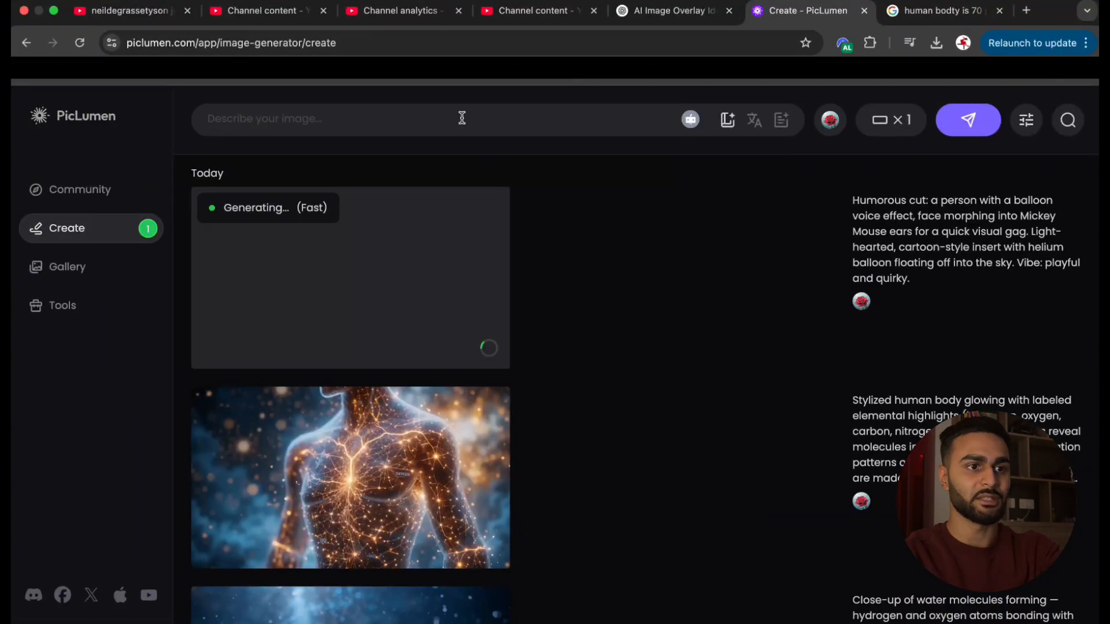
# Copy ChatGPT's Scene 6 prompt, "Split-screen visualization: left side shows cosmic nebulae", and generate its image in PicLumen.
pyautogui.click(700, 17)
pyautogui.scroll(-5, 477, 305)
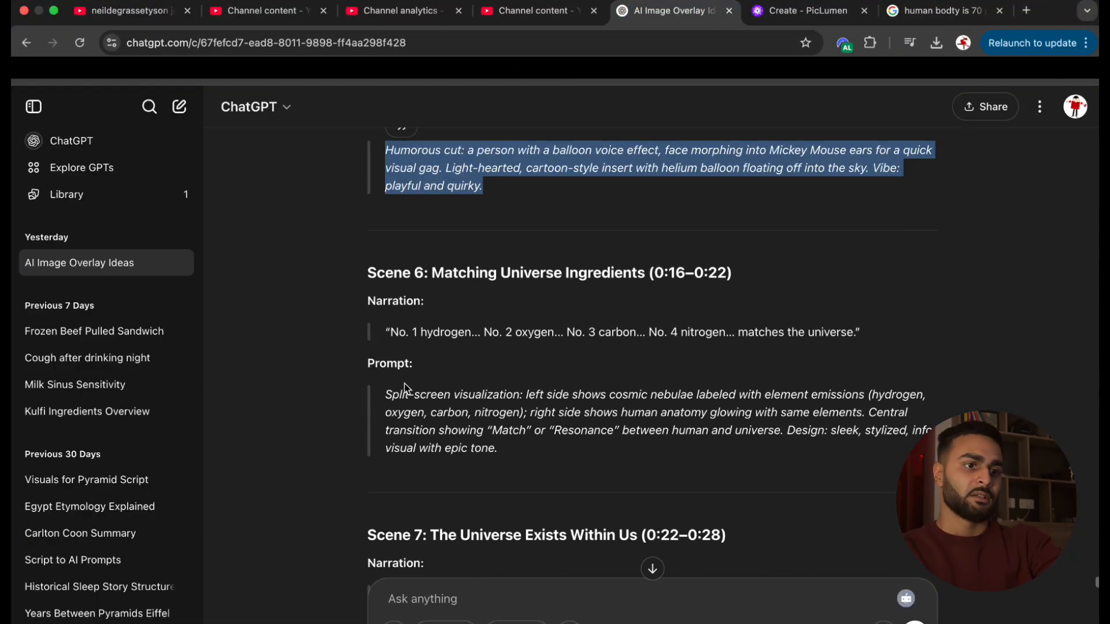
pyautogui.moveTo(386, 395); pyautogui.dragTo(573, 502)
pyautogui.click(799, 13)
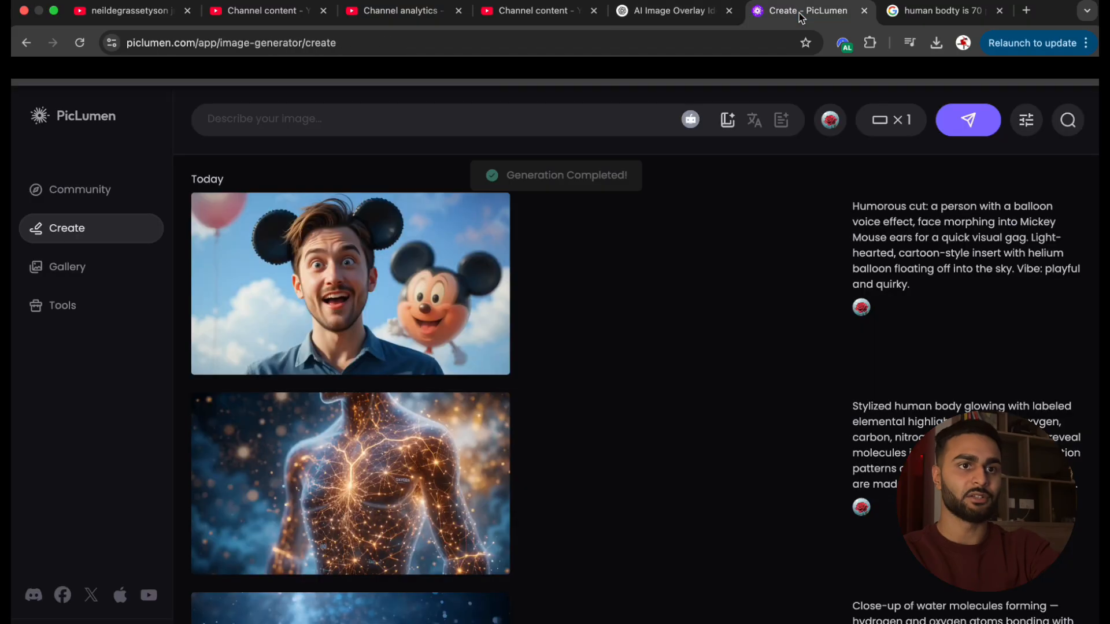
pyautogui.click(508, 110)
pyautogui.write('Split-screen visualization: left side shows cosmic nebulae labeled with element emissions (hydrogen, oxygen, carbon, nitrogen); right side shows human anatomy glowing with same elements. Central transition showing "Match" or "Resonance" between human and universe. Design: sleek, stylized, info-visual with epic tone.')
pyautogui.click(963, 120)
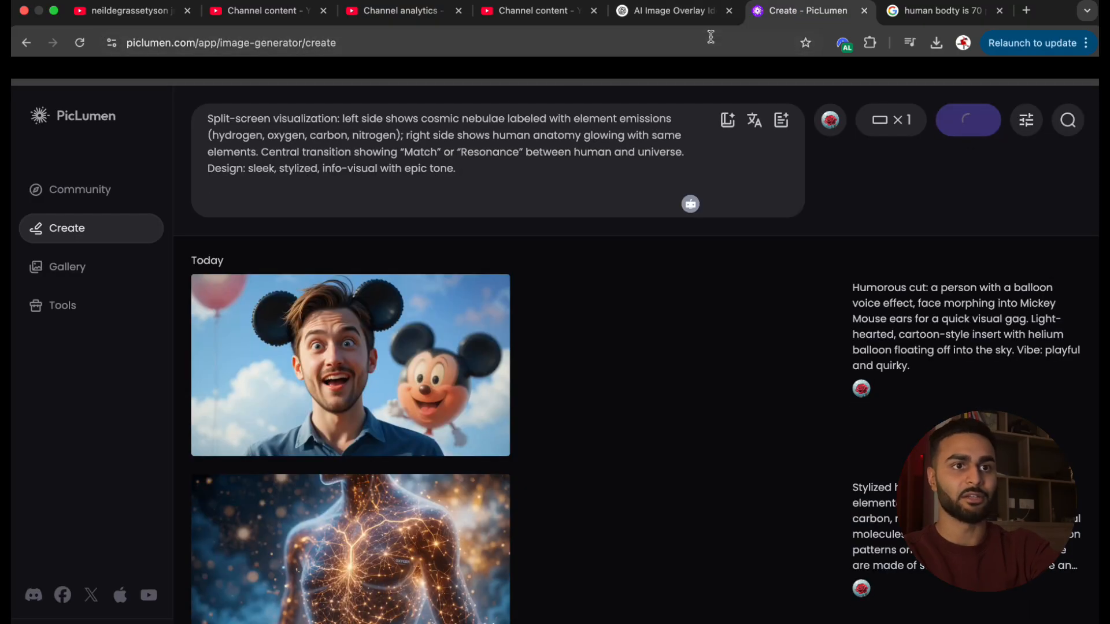
# Copy ChatGPT's Scene 7 prompt, "A person's chest opens to reveal galaxies, stars, and nebulae swirling inside", and generate its image in PicLumen.
pyautogui.click(670, 10)
pyautogui.moveTo(624, 446); pyautogui.dragTo(386, 409)
pyautogui.press('super+c')
pyautogui.click(804, 22)
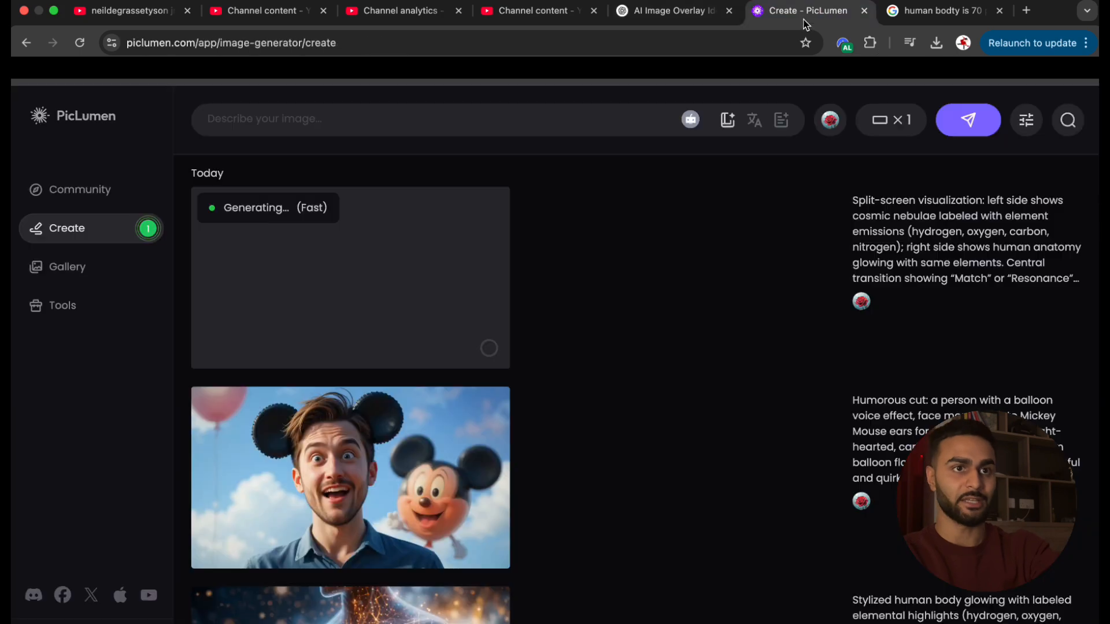
pyautogui.click(555, 123)
pyautogui.press('super+v')
pyautogui.click(671, 11)
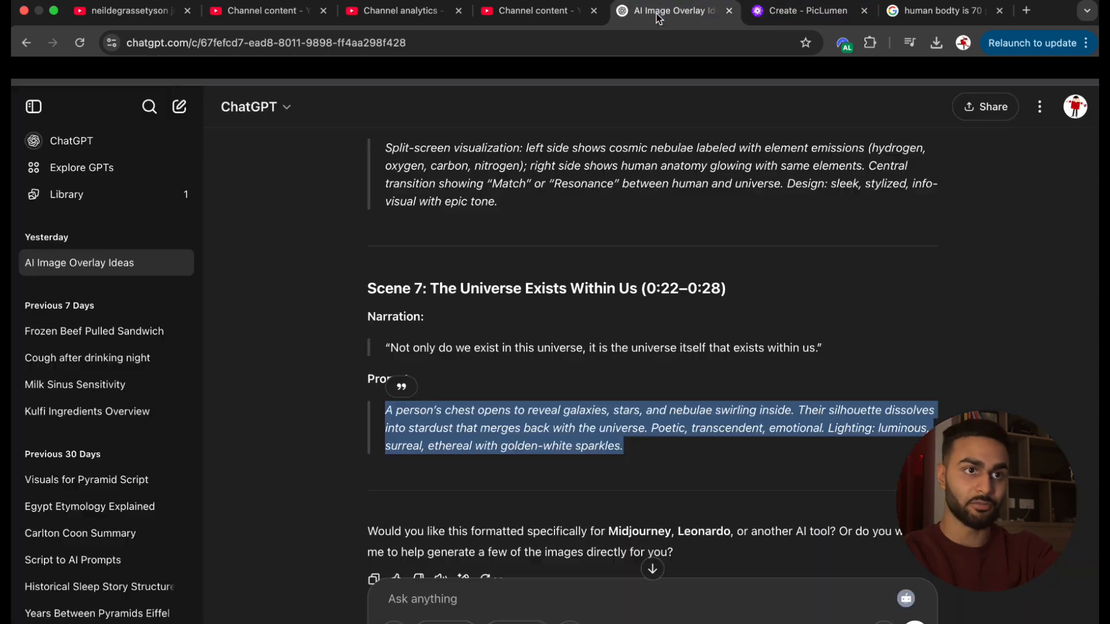
pyautogui.scroll(-2, 558, 347)
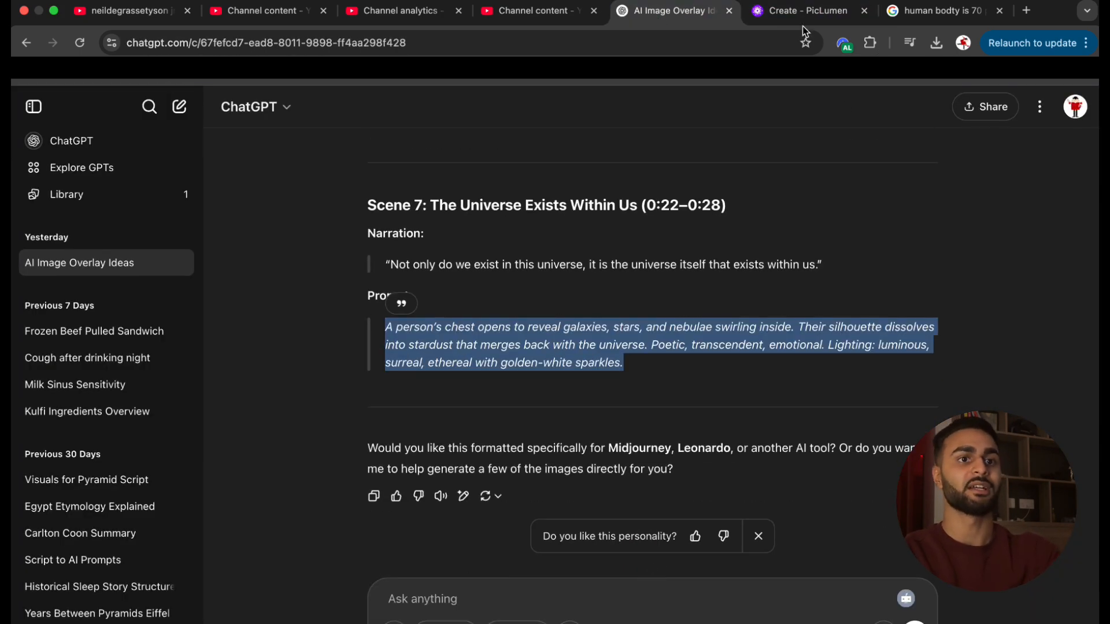
pyautogui.click(804, 14)
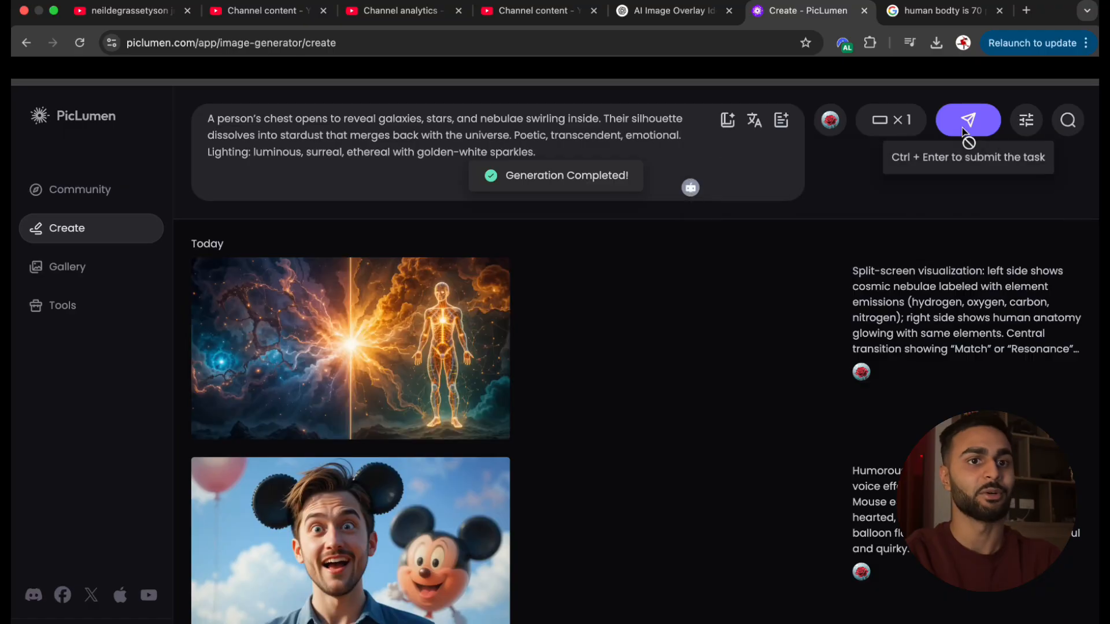
pyautogui.click(964, 133)
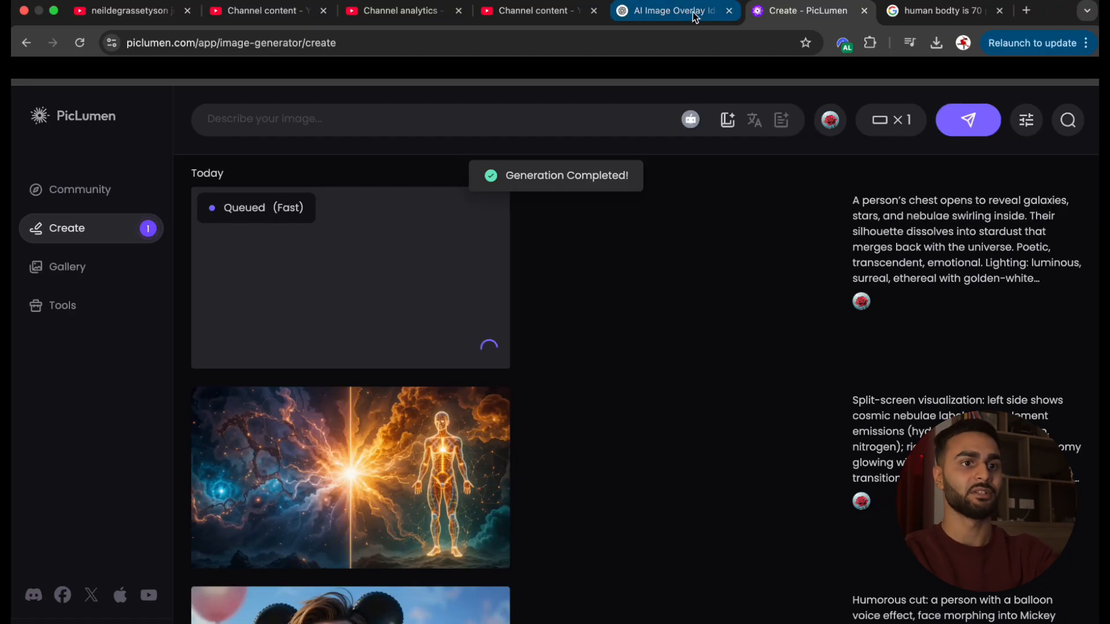
# Check ChatGPT's final scene prompt and look through the images generated in PicLumen.
pyautogui.click(671, 11)
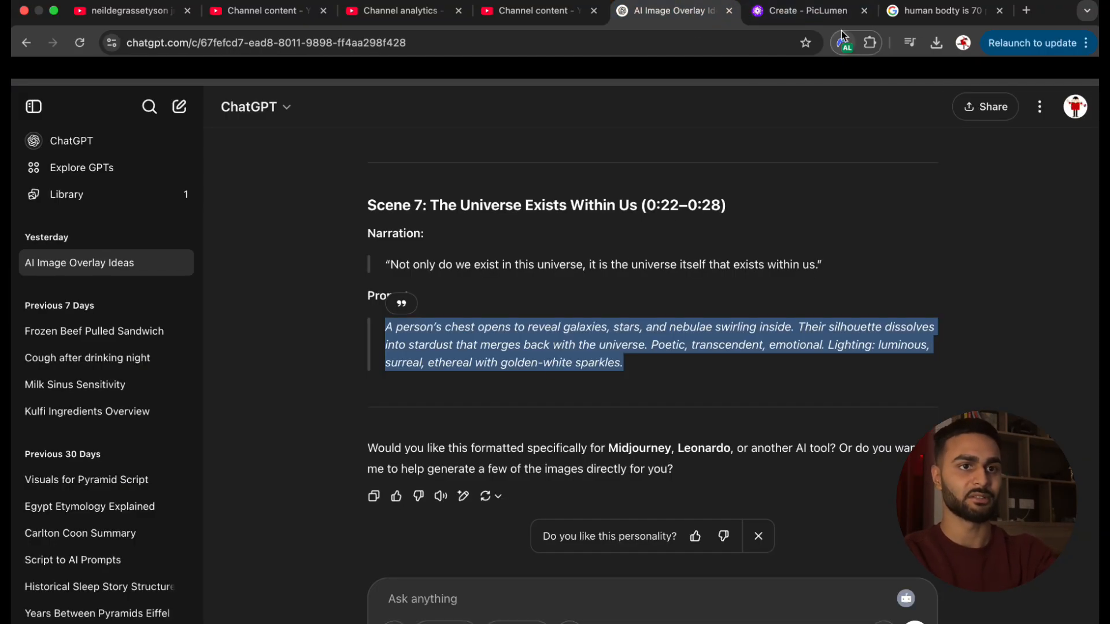
pyautogui.click(820, 14)
pyautogui.scroll(-1, 570, 552)
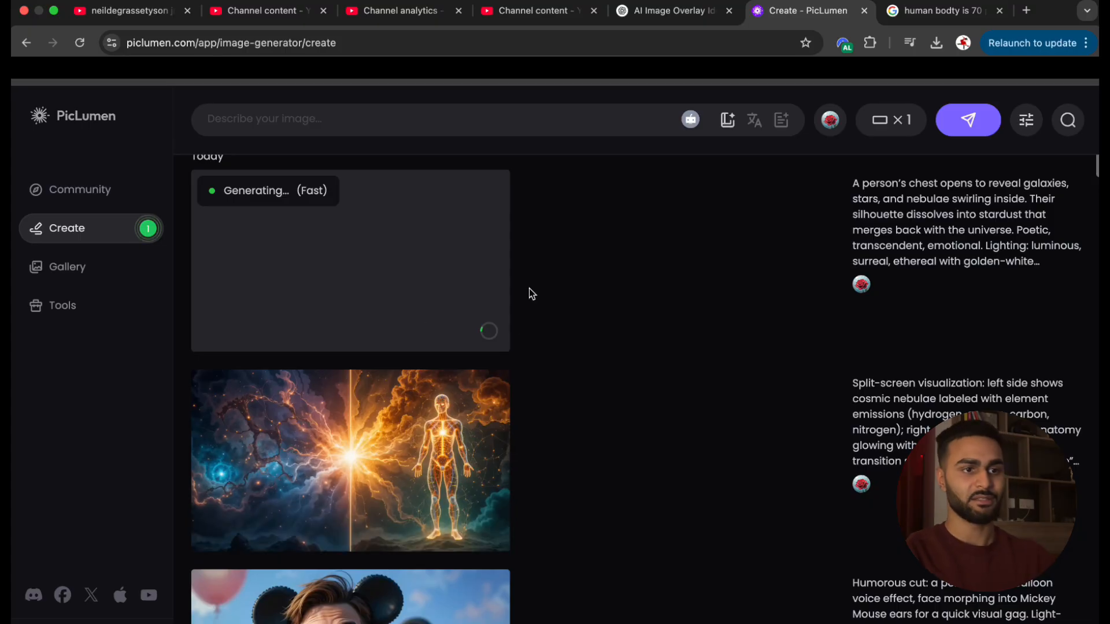
pyautogui.scroll(-16, 631, 354)
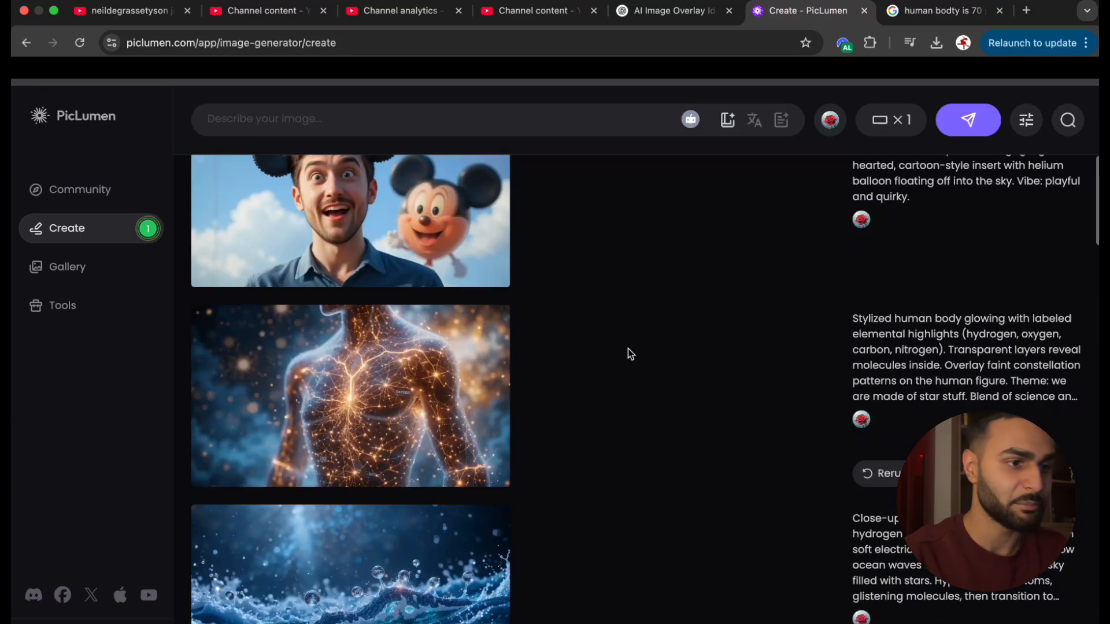
# Look through today's PicLumen generations and download all seven, from the hydrogen nebula scene up to the galaxy-filled chest.
pyautogui.scroll(16, 631, 354)
pyautogui.scroll(-15, 628, 350)
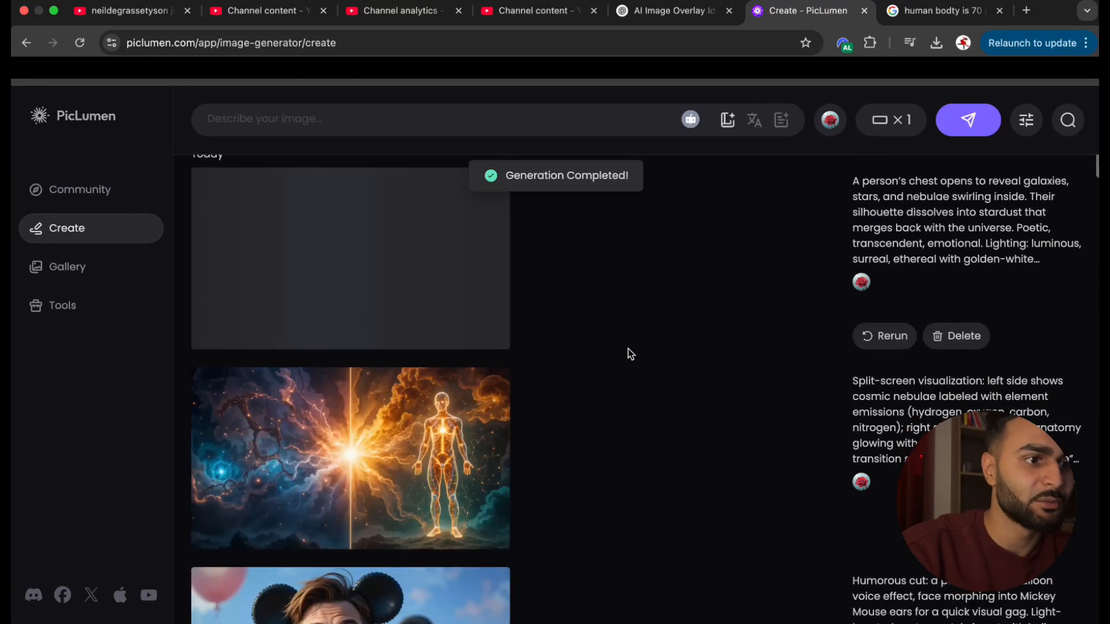
pyautogui.scroll(-1, 504, 571)
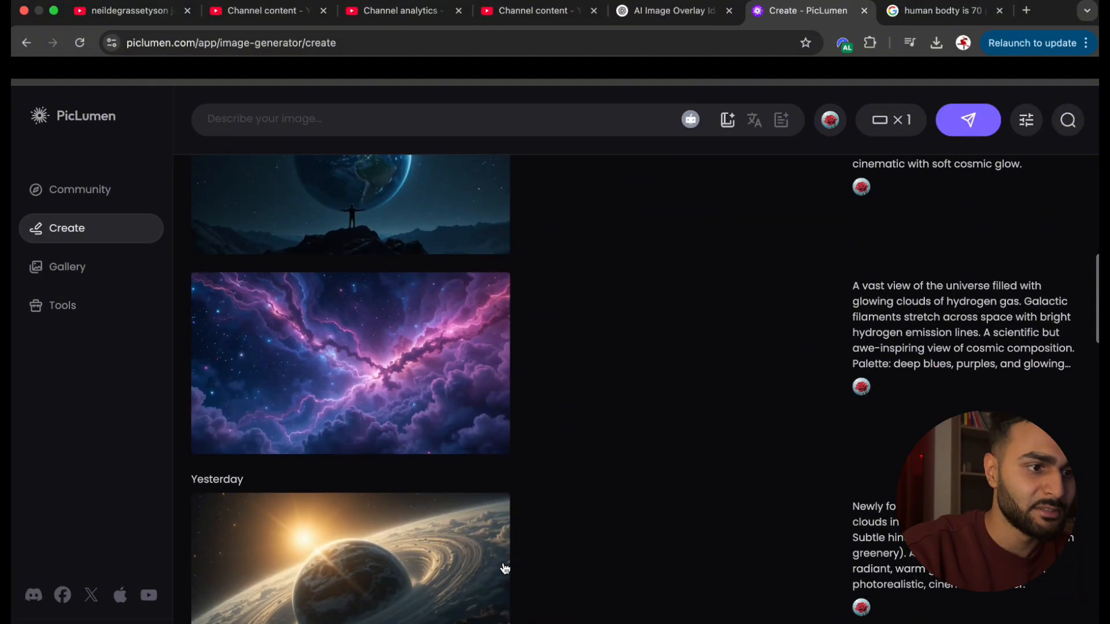
pyautogui.scroll(2, 486, 560)
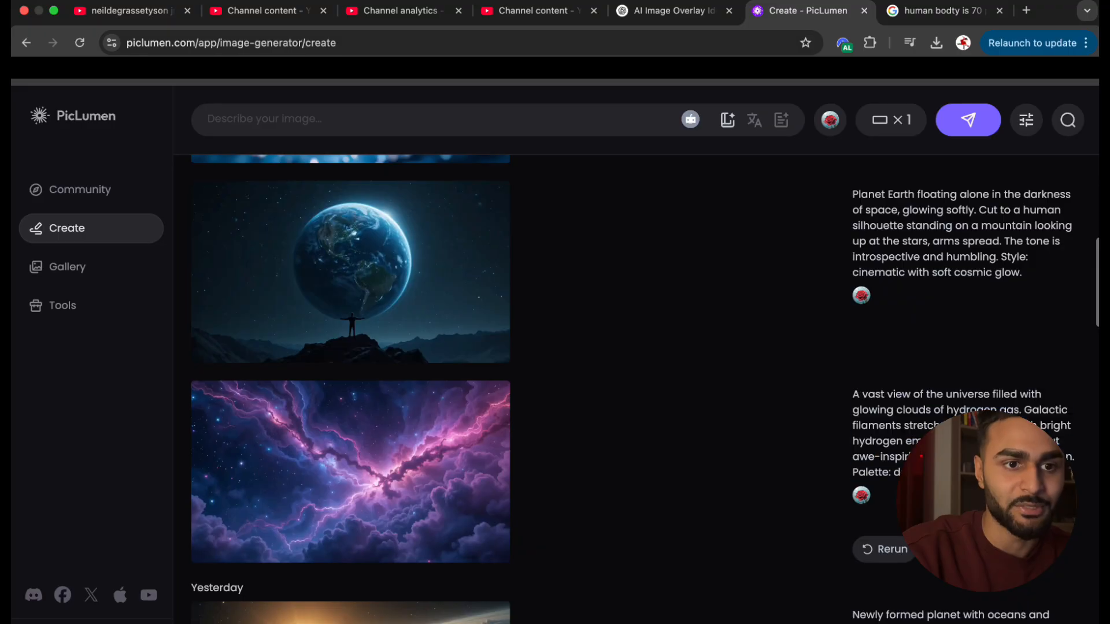
pyautogui.click(465, 545)
pyautogui.scroll(2, 463, 491)
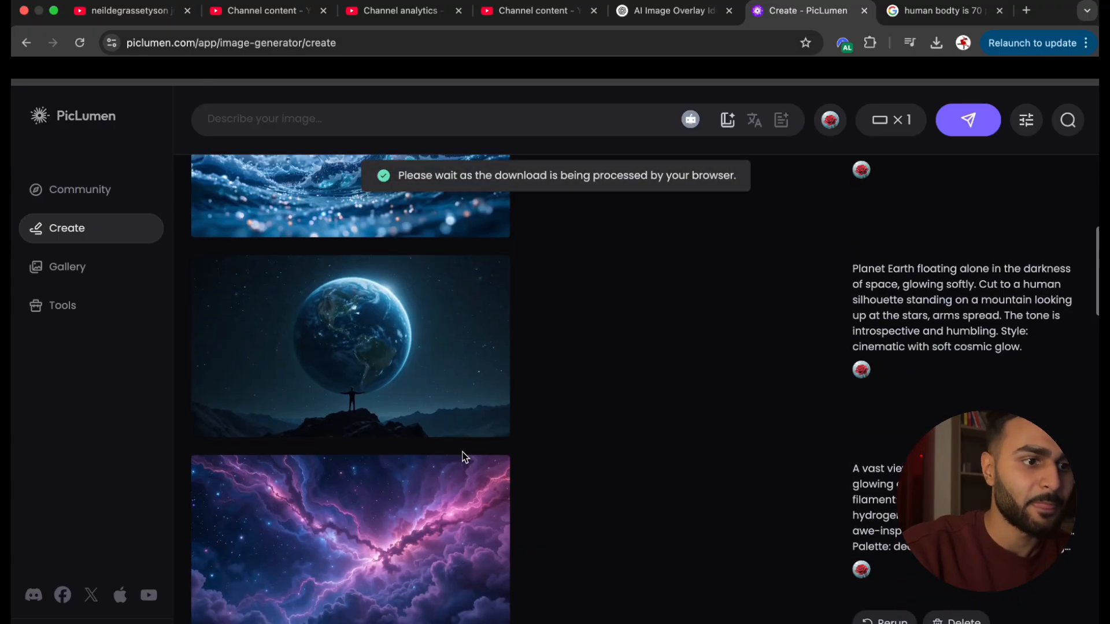
pyautogui.click(465, 421)
pyautogui.scroll(2, 466, 439)
pyautogui.click(464, 461)
pyautogui.scroll(3, 464, 463)
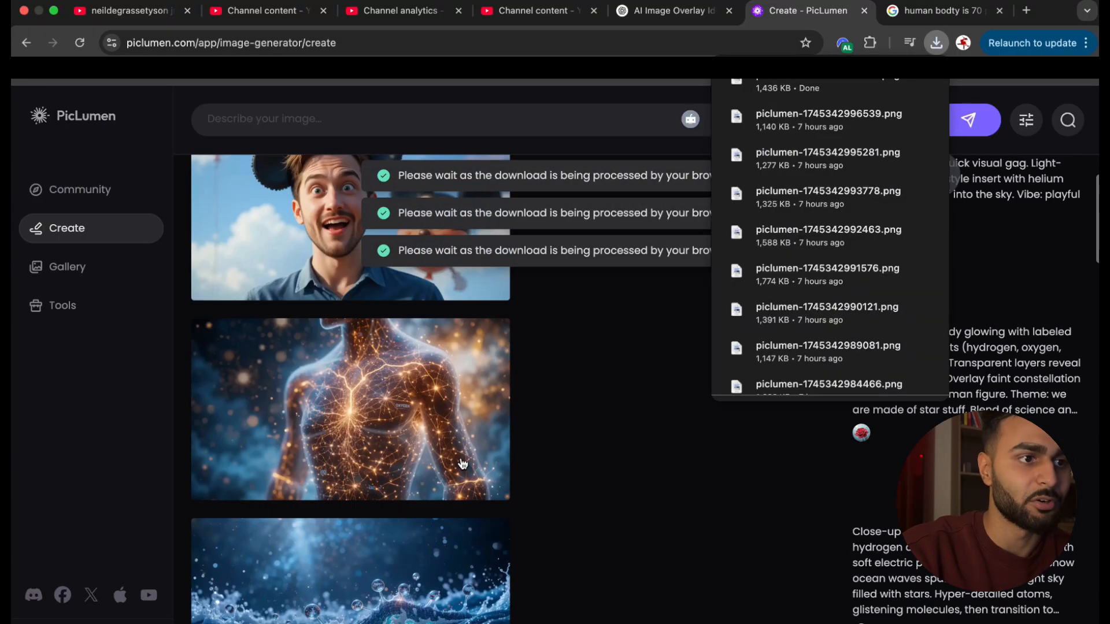
pyautogui.click(462, 617)
pyautogui.click(461, 416)
pyautogui.scroll(3, 463, 428)
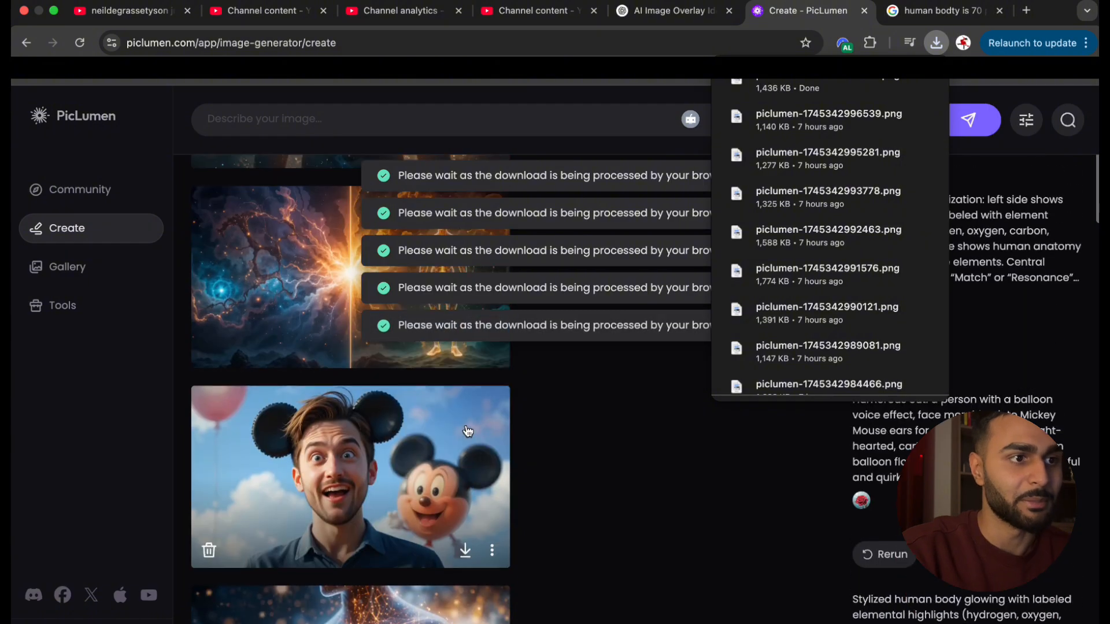
pyautogui.scroll(3, 466, 442)
pyautogui.click(463, 354)
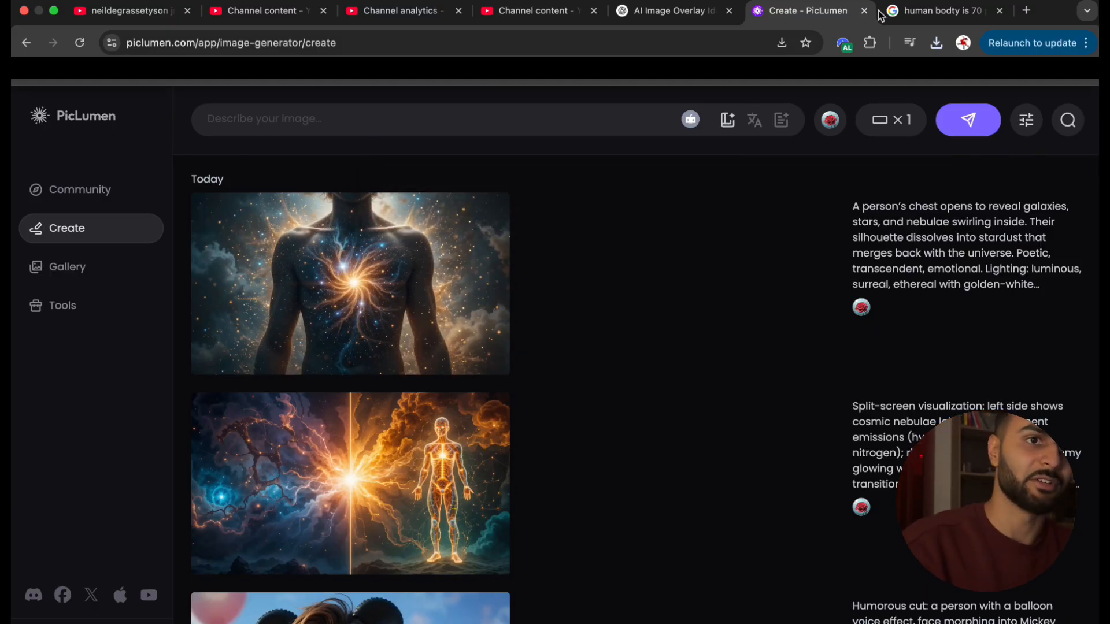
# Search Google Images for "human gif" and preview the Human History GIF from GIPHY.
pyautogui.click(899, 10)
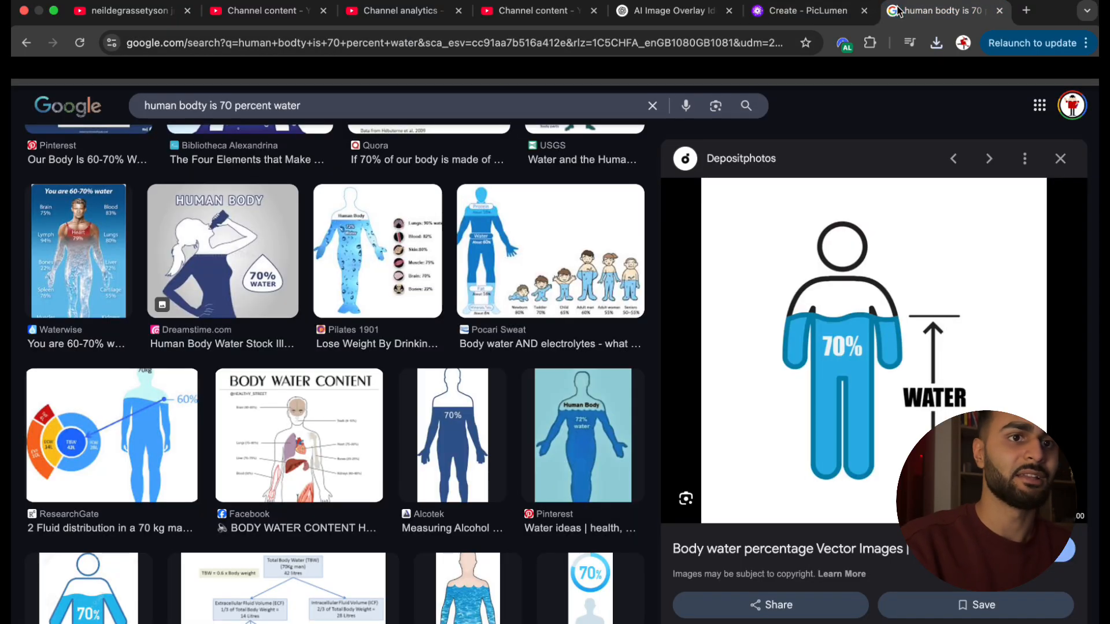
pyautogui.click(568, 112)
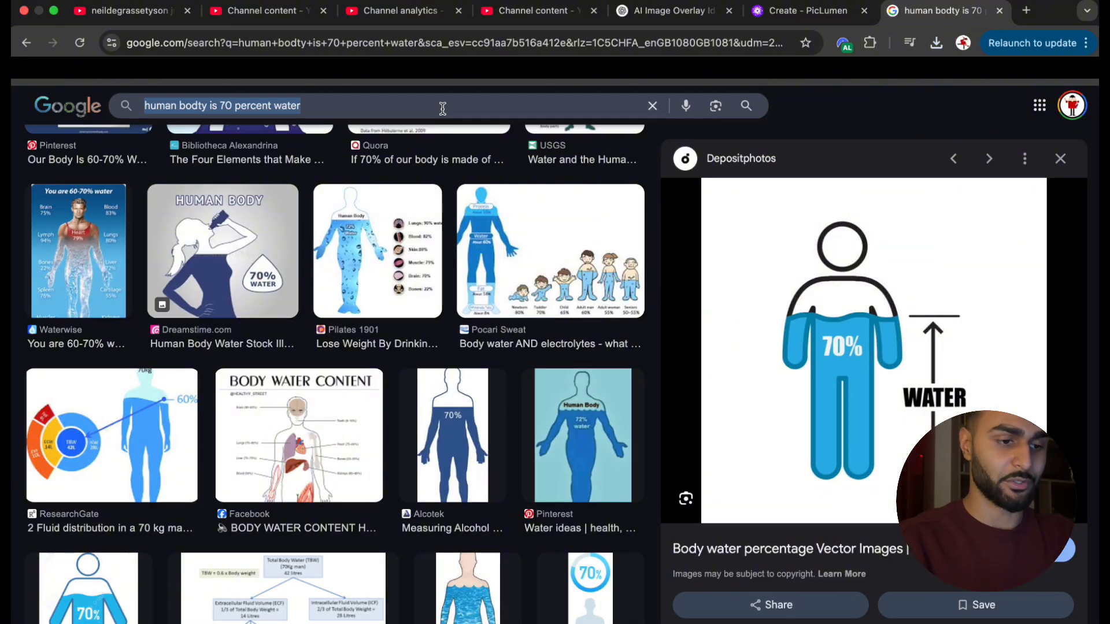
pyautogui.write('human gif')
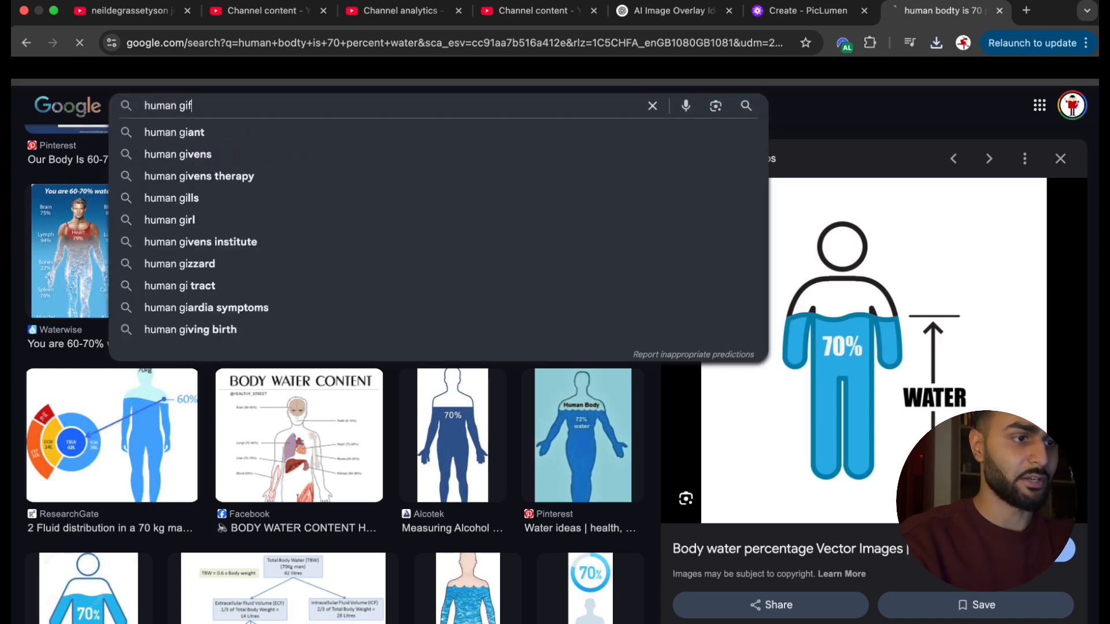
pyautogui.press('Return')
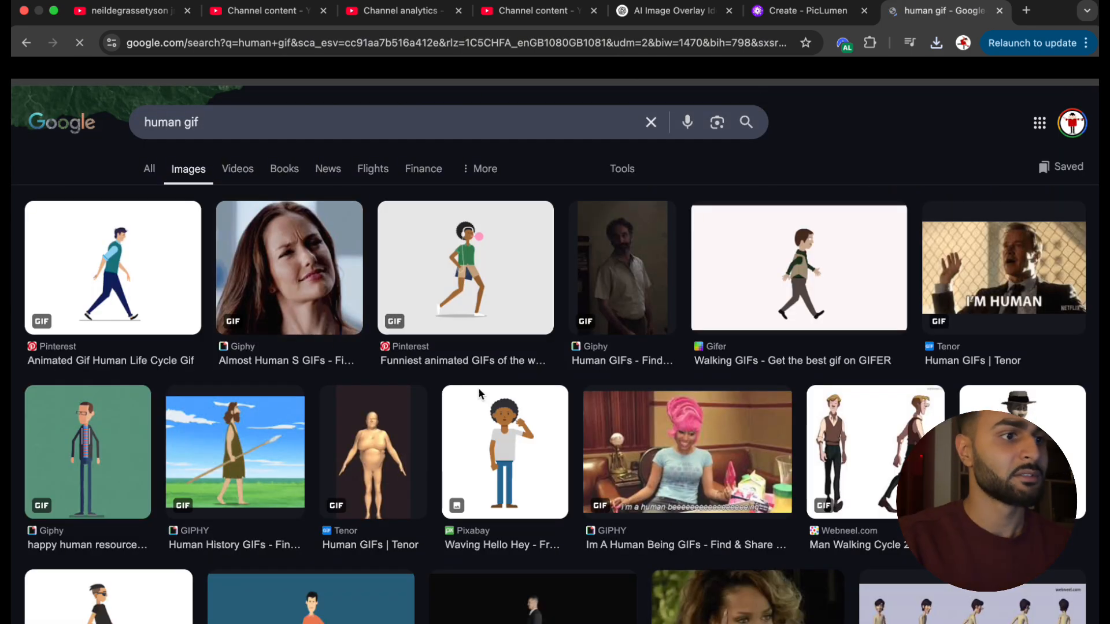
pyautogui.scroll(-2, 630, 278)
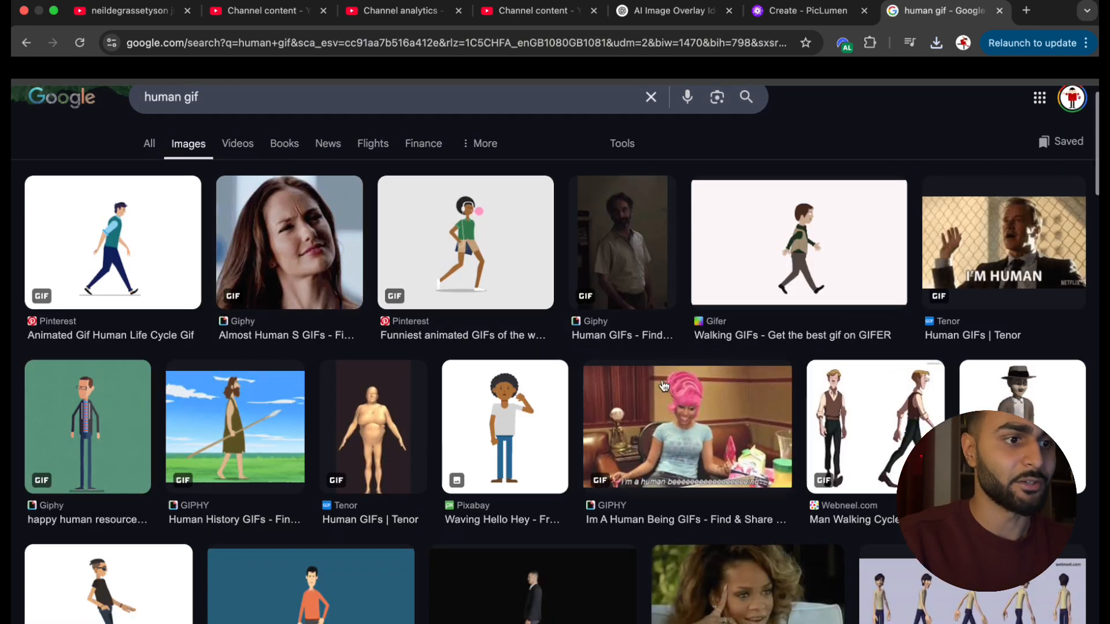
pyautogui.click(285, 370)
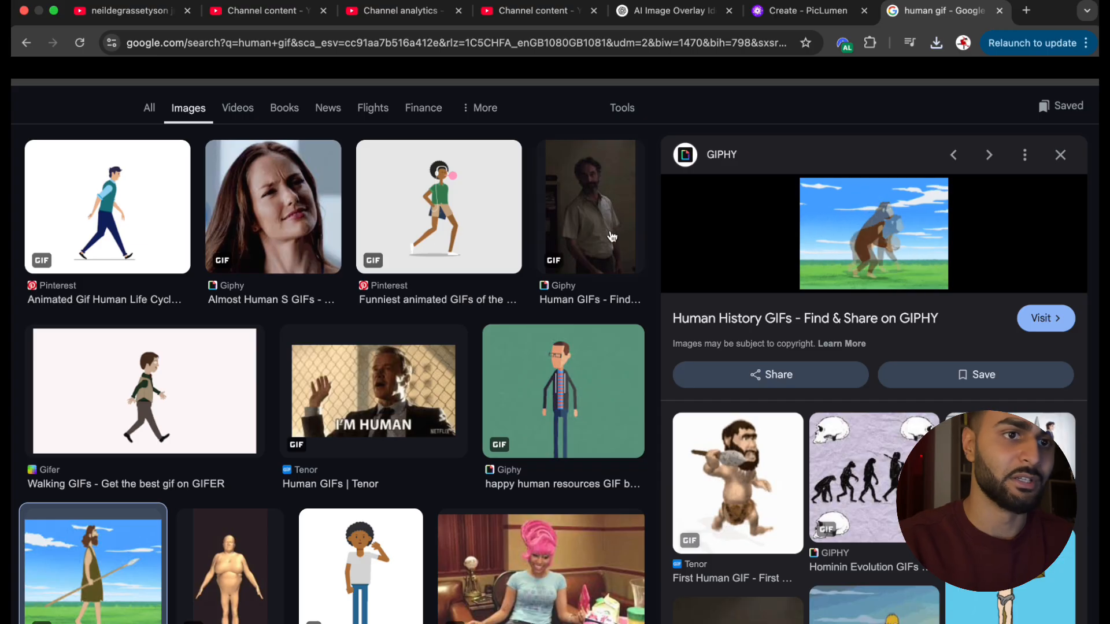
# Switch to CapCut, close the transcript, and import the body-water illustration and the seven PicLumen images from Downloads.
pyautogui.hotkey('ctrl', 'Up')
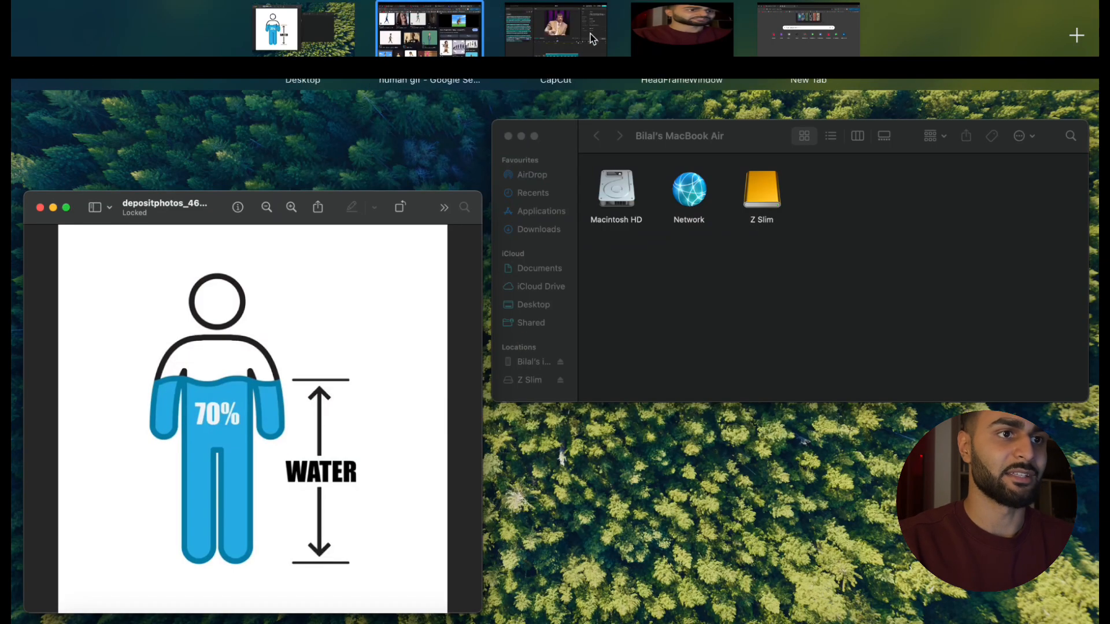
pyautogui.click(592, 38)
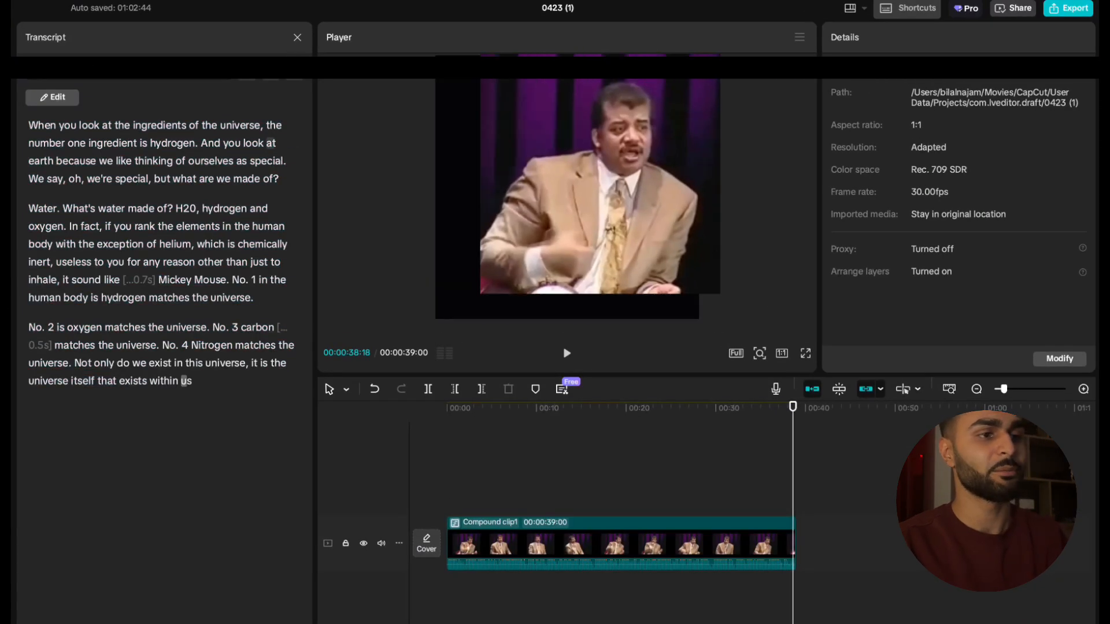
pyautogui.click(297, 38)
pyautogui.click(138, 72)
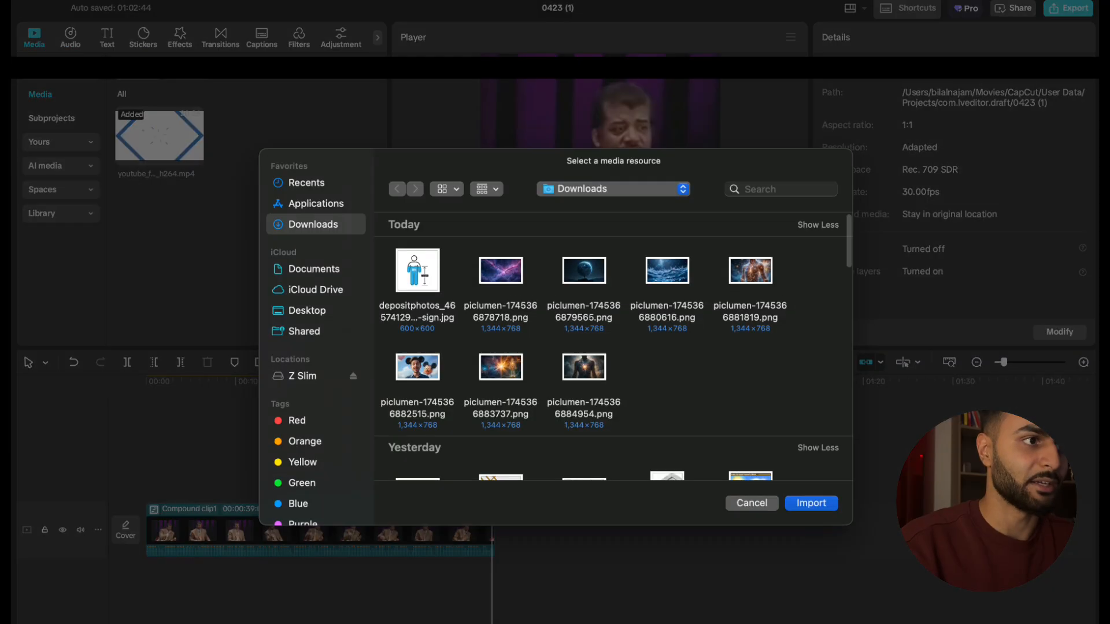
pyautogui.moveTo(385, 261); pyautogui.dragTo(823, 395)
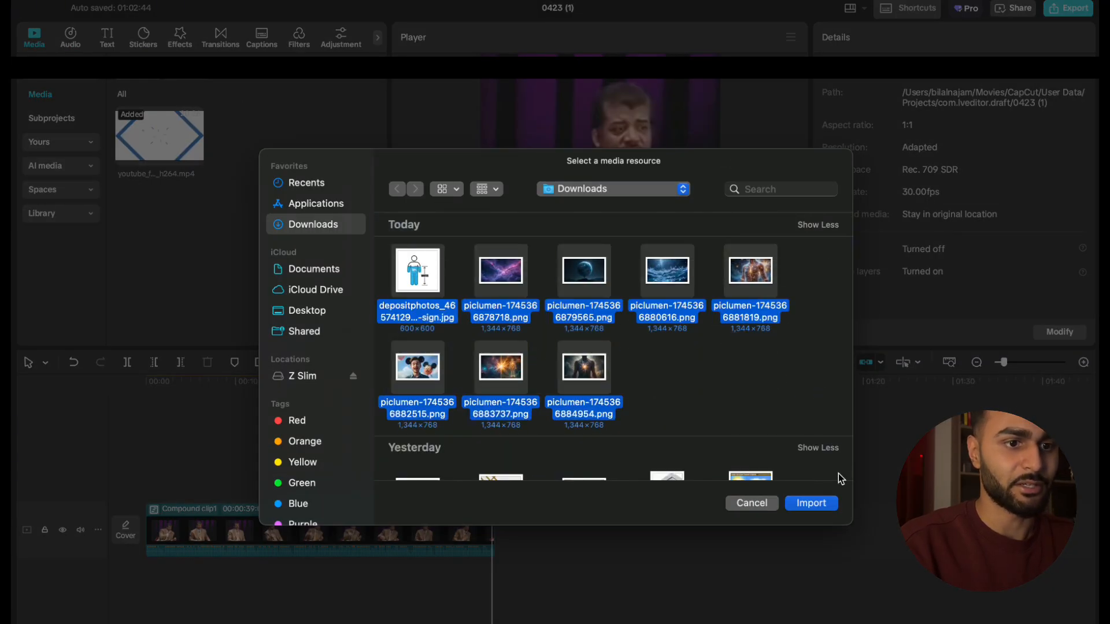
pyautogui.click(824, 503)
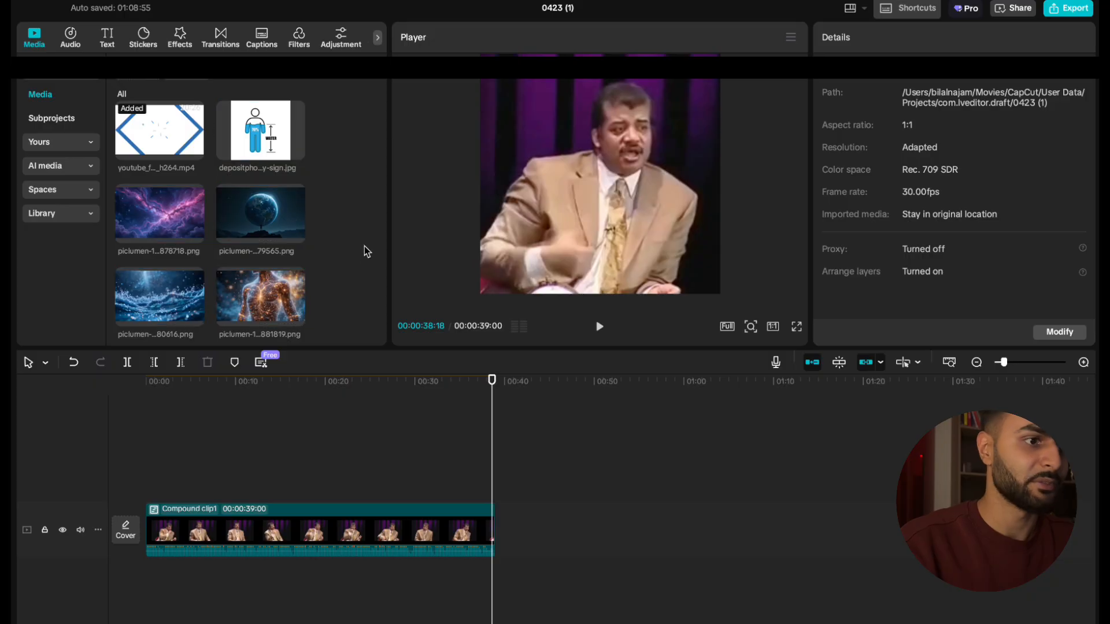
# Play the talk clip's opening from the start and place the purple nebula image above it at about 1.5 seconds.
pyautogui.click(421, 500)
pyautogui.moveTo(421, 500); pyautogui.dragTo(12, 499)
pyautogui.press('space')
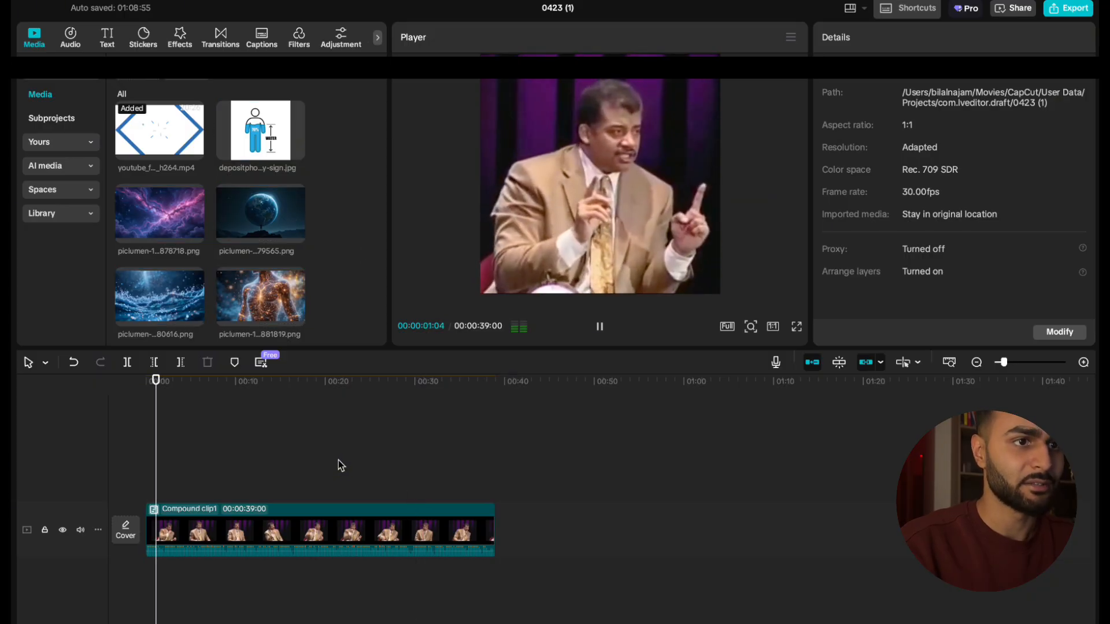
pyautogui.press('space')
pyautogui.moveTo(179, 218); pyautogui.dragTo(159, 482)
# Replay the opening words to check the timing and move the nebula overlay's start earlier to about 0.9 seconds.
pyautogui.scroll(5, 160, 482)
pyautogui.hscroll(-2, 160, 482)
pyautogui.click(172, 480)
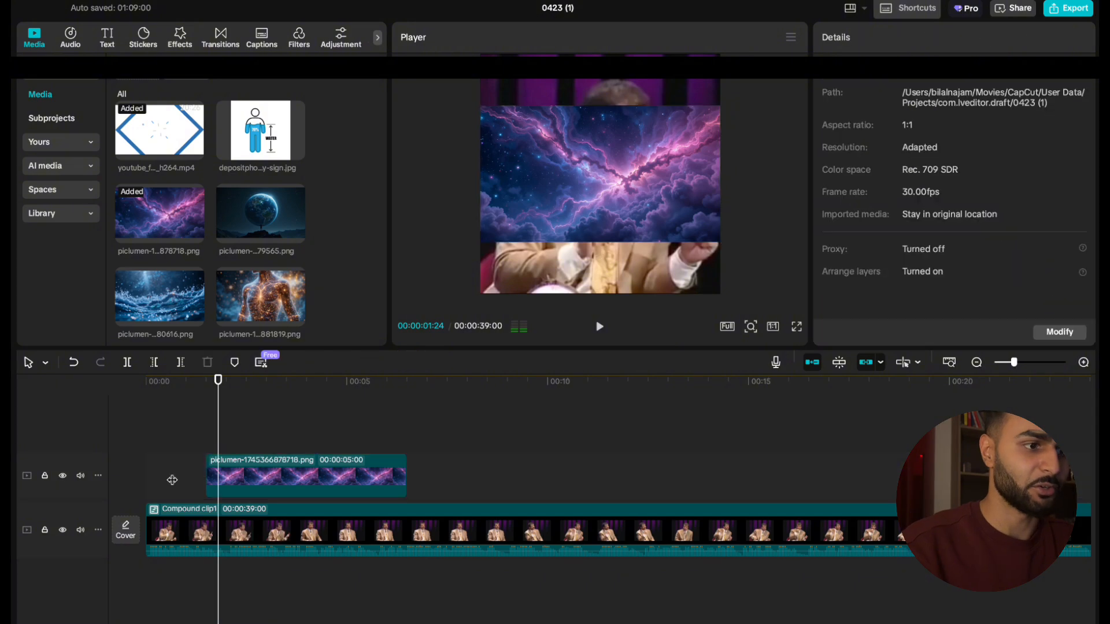
pyautogui.press('space')
pyautogui.press('space')
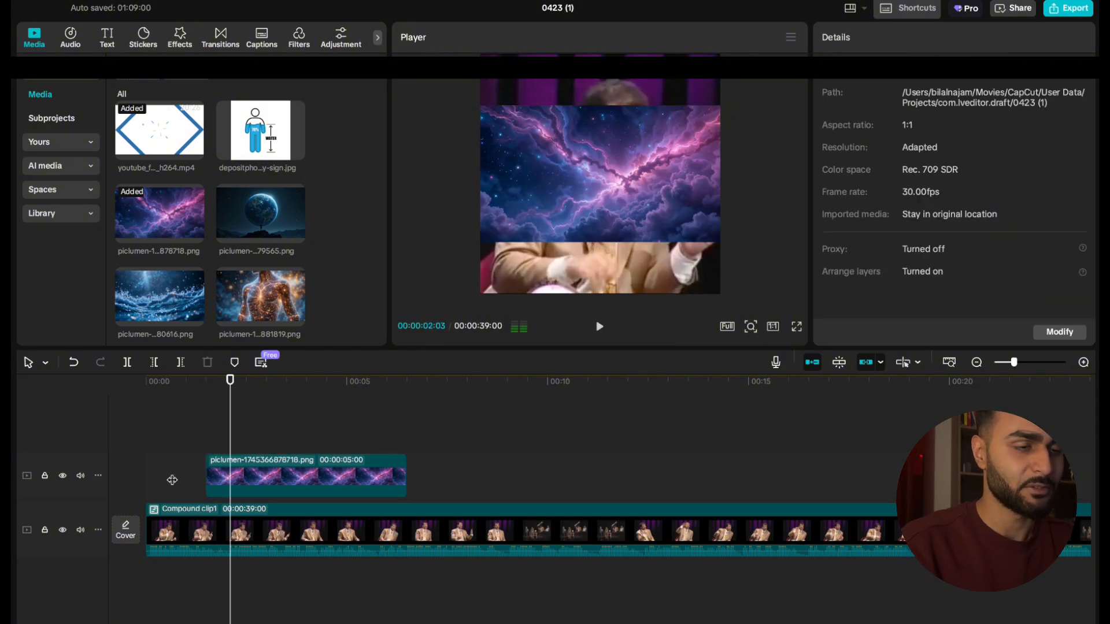
pyautogui.click(214, 470)
pyautogui.click(199, 459)
pyautogui.click(162, 460)
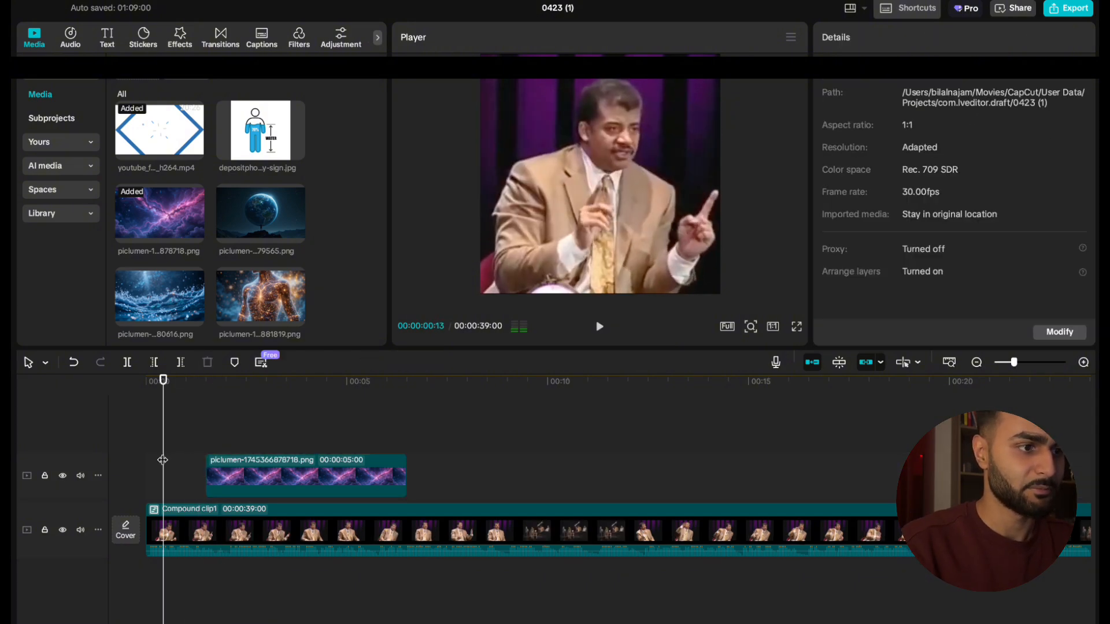
pyautogui.press('space')
pyautogui.press('space')
pyautogui.moveTo(262, 474); pyautogui.dragTo(240, 477)
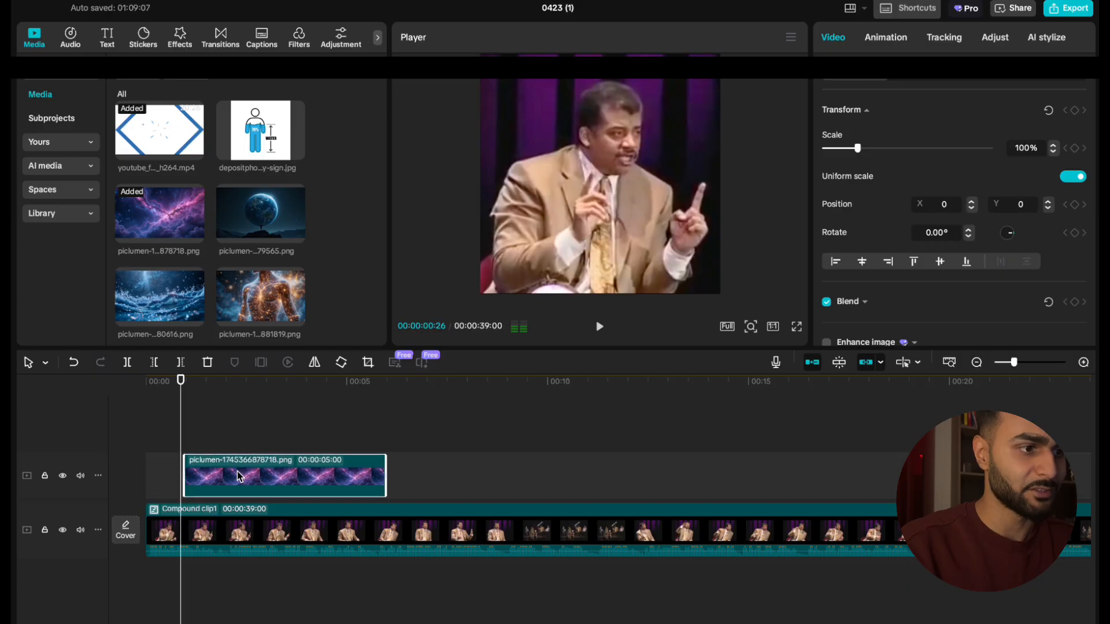
# Trim the nebula overlay's end at 00:00:02:04 and play the clip on to 00:00:03:13.
pyautogui.press('space')
pyautogui.press('space')
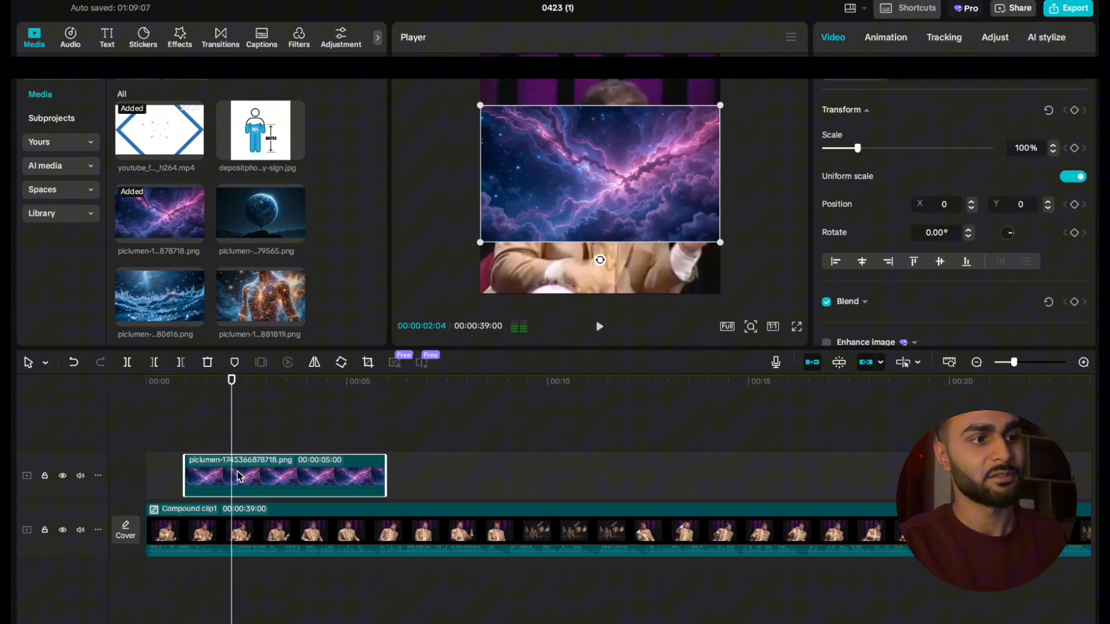
pyautogui.click(181, 363)
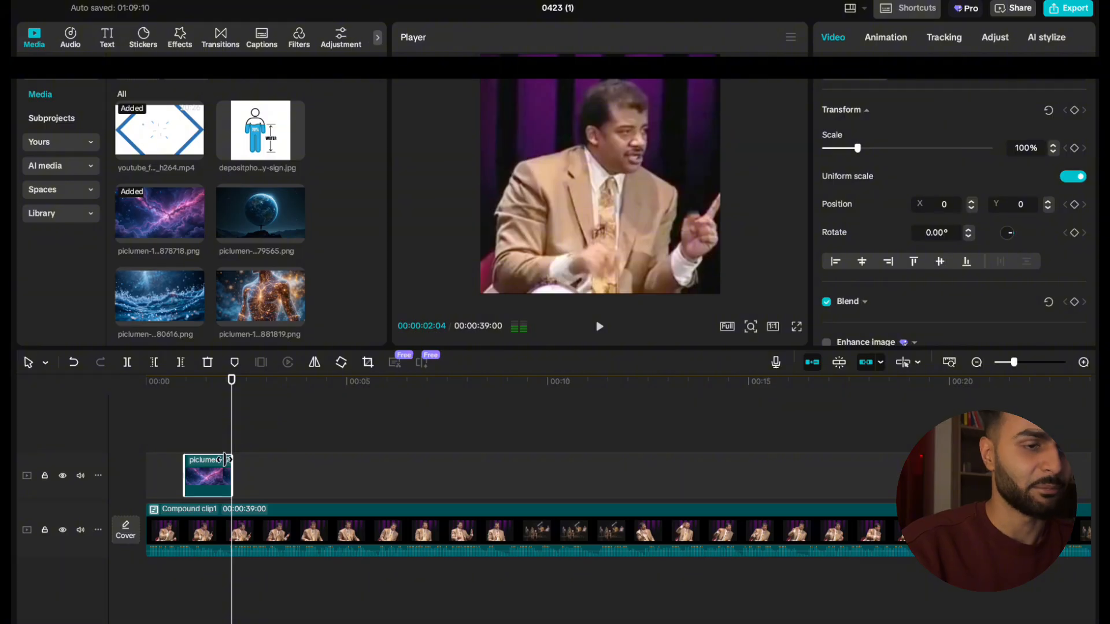
pyautogui.press('space')
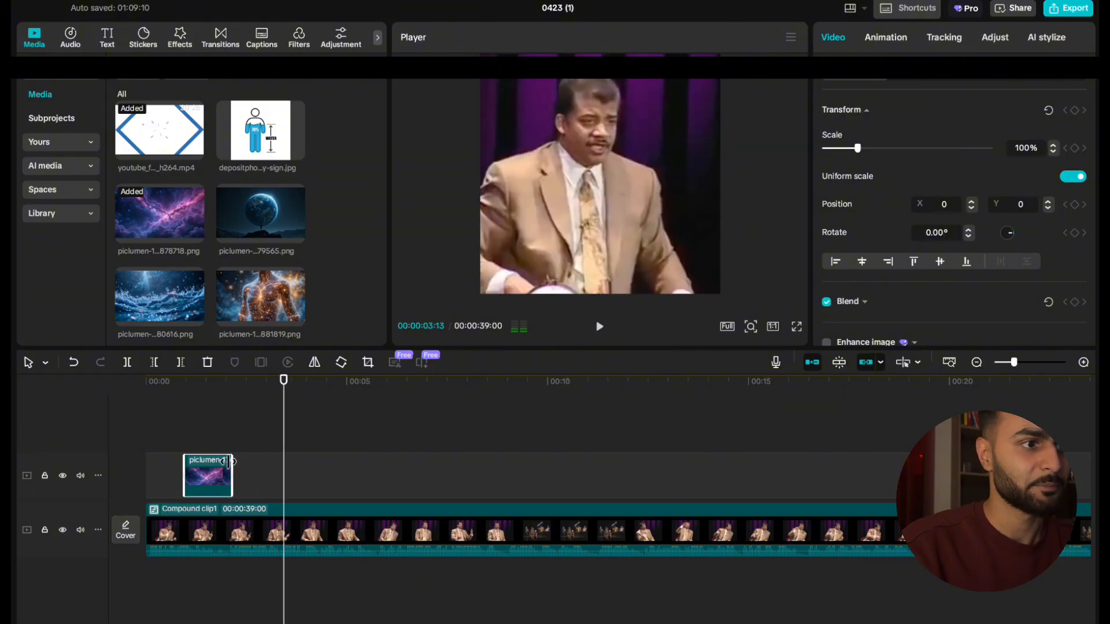
pyautogui.scroll(-2, 230, 306)
# Return to Google Images in the browser, close the GIF preview, and search for "hydrogen".
pyautogui.hotkey('ctrl', 'Up')
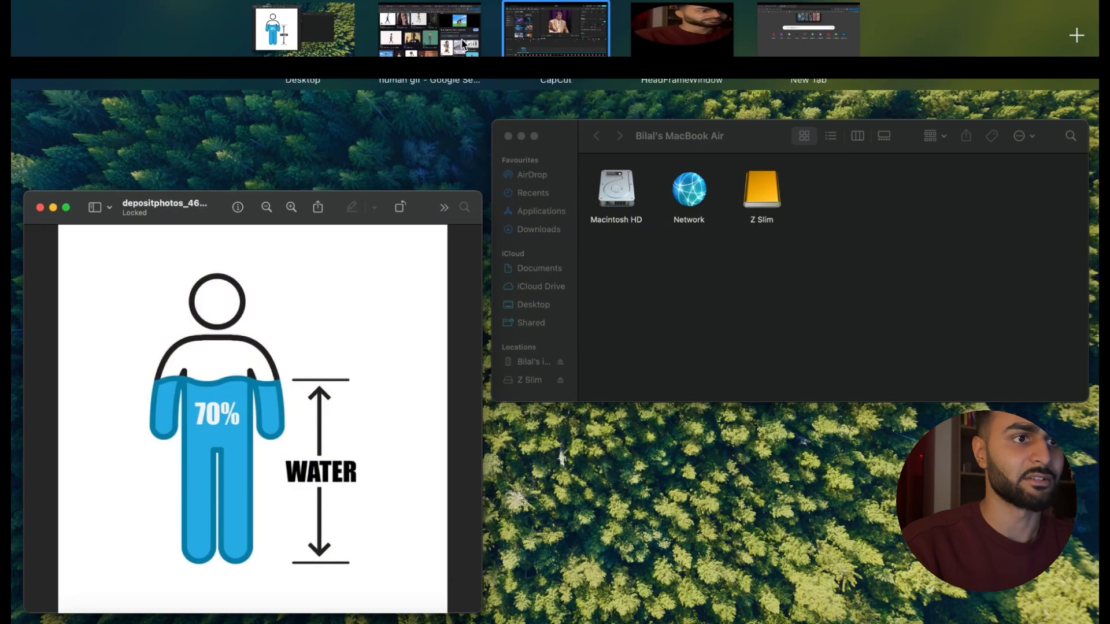
pyautogui.click(433, 47)
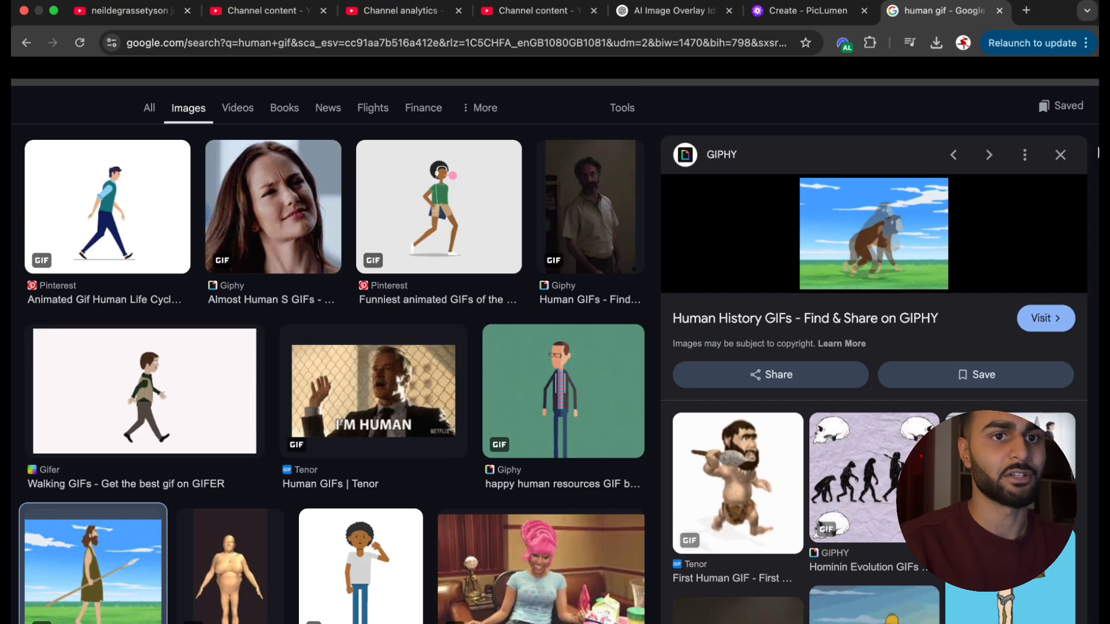
pyautogui.click(1060, 154)
pyautogui.scroll(2, 624, 165)
pyautogui.click(515, 128)
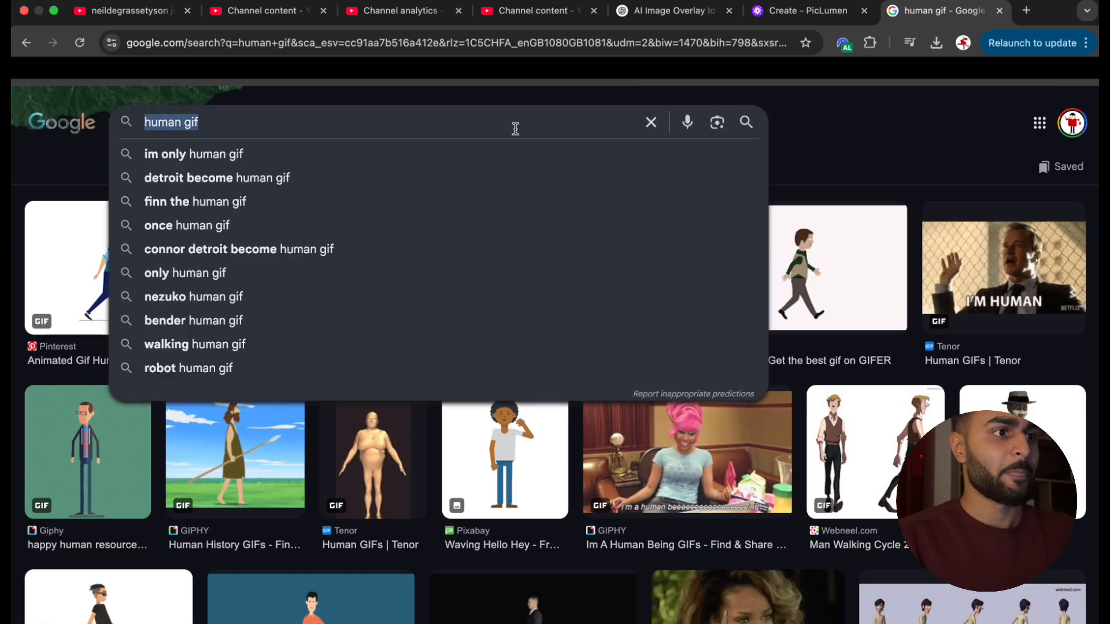
pyautogui.write('hydroigen')
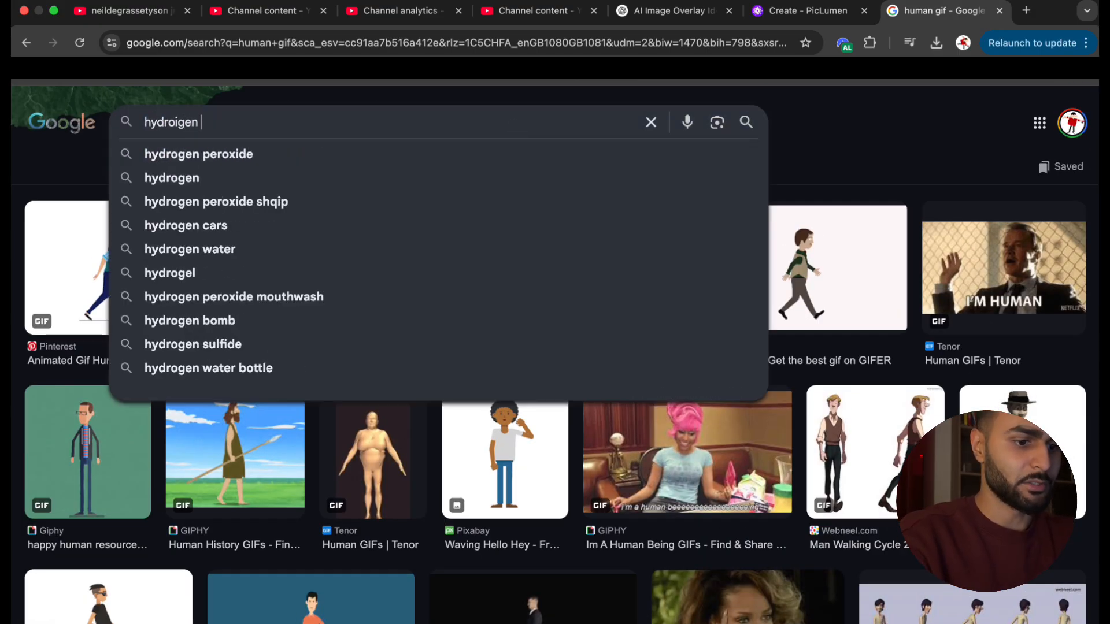
pyautogui.press('Return')
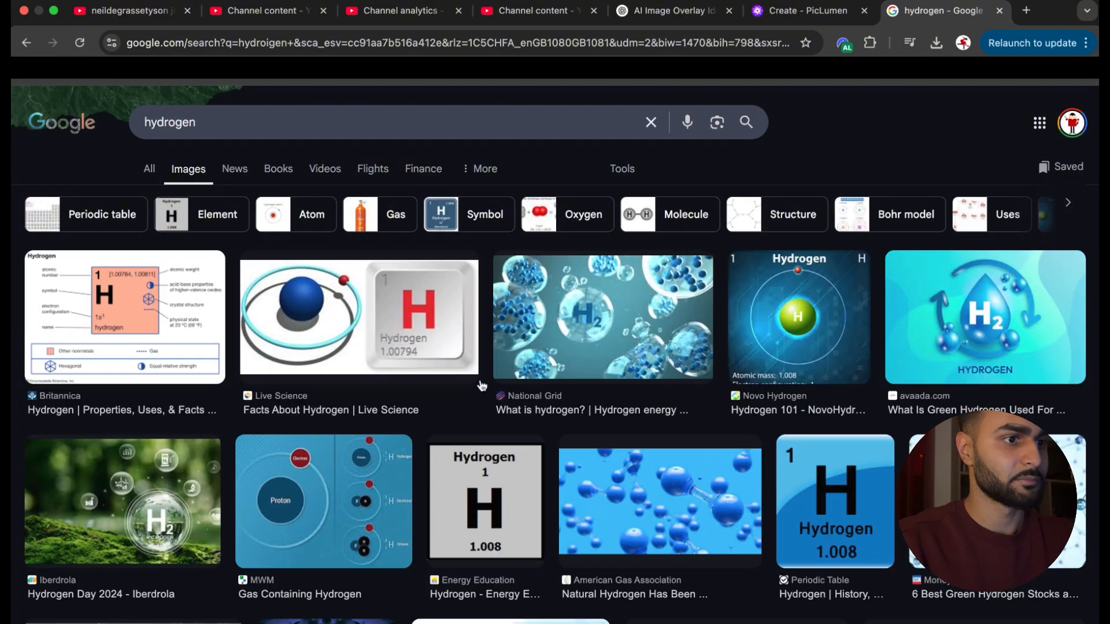
# Open the blue Periodic Table hydrogen tile from the image results and save it to Downloads.
pyautogui.scroll(-3, 628, 451)
pyautogui.scroll(-2, 630, 448)
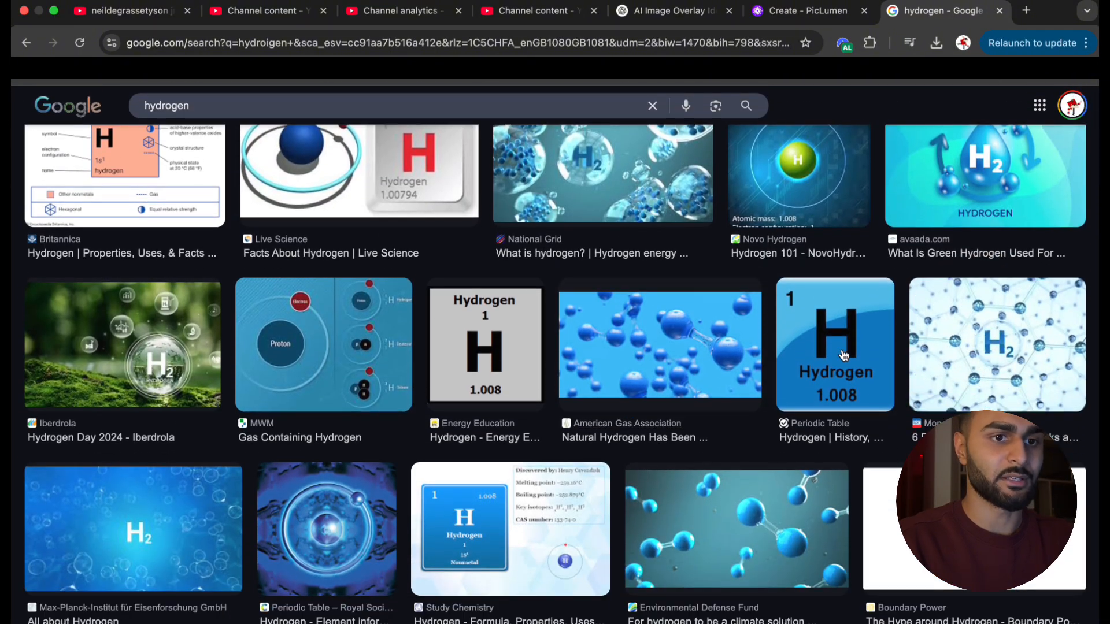
pyautogui.click(844, 355)
pyautogui.click(744, 190)
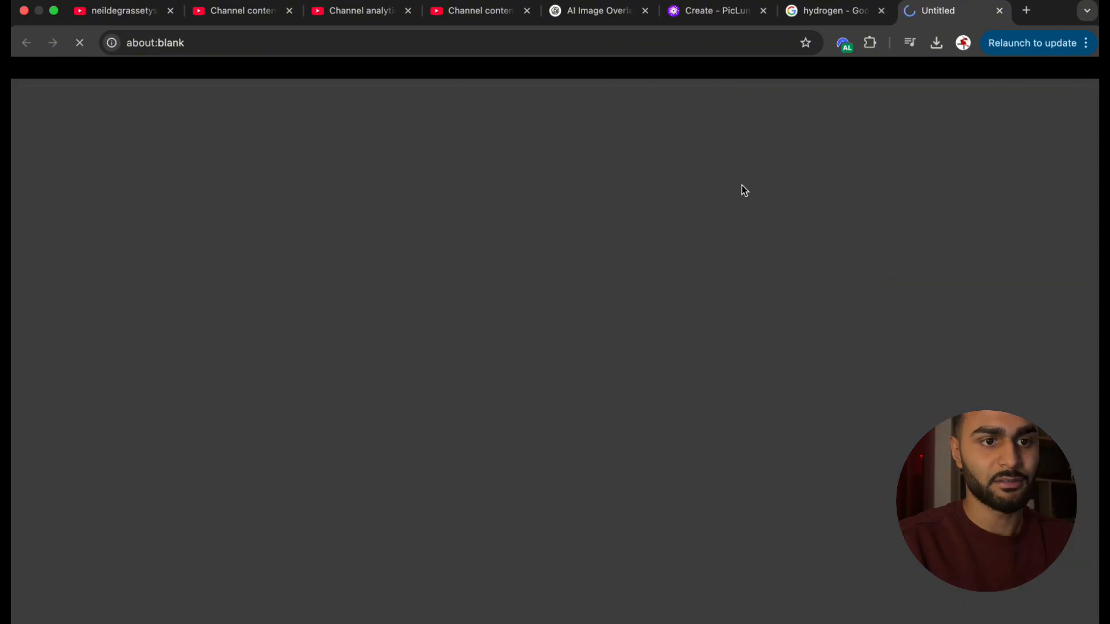
pyautogui.click(1002, 13)
pyautogui.rightClick(917, 335)
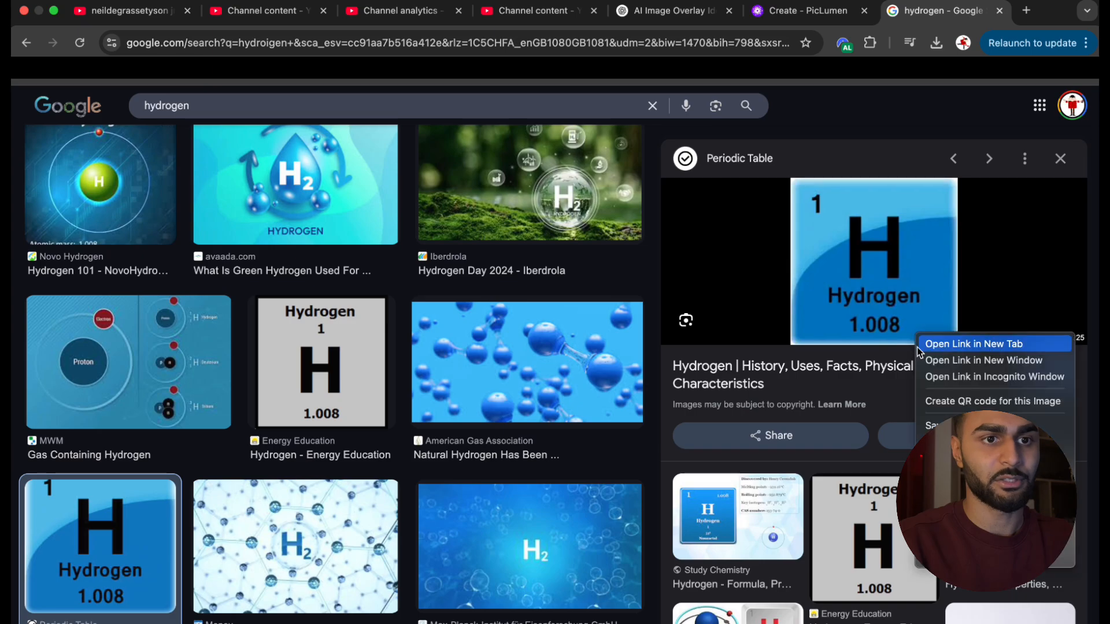
pyautogui.click(960, 484)
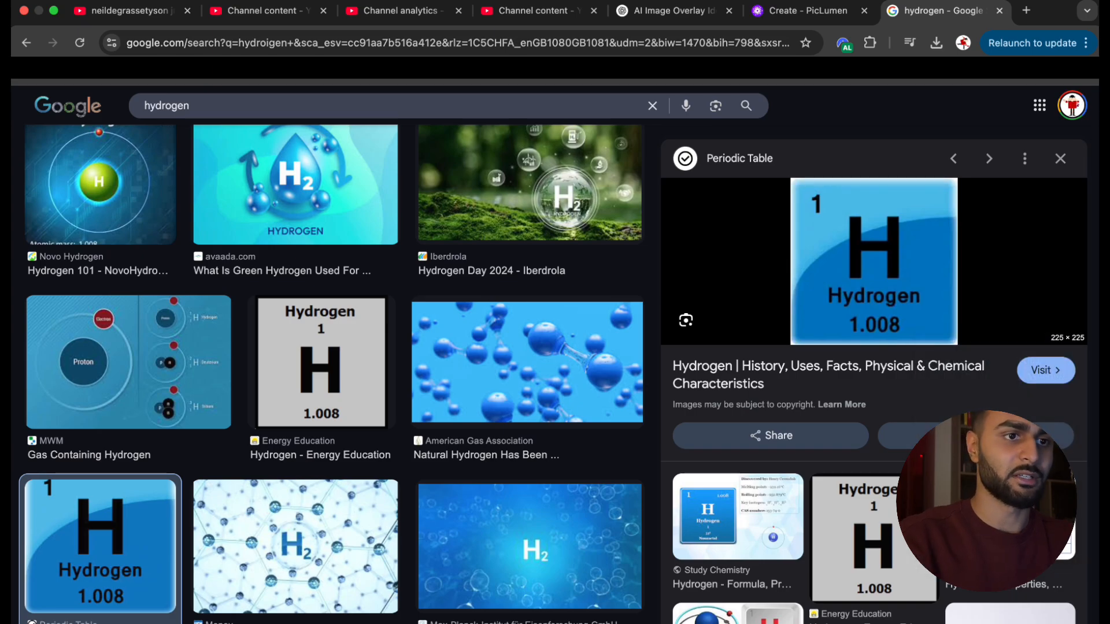
pyautogui.press('Return')
# Switch to CapCut, import Hydrogen.webp from Downloads, and place it above the talk clip after the nebula overlay.
pyautogui.hotkey('ctrl', 'Up')
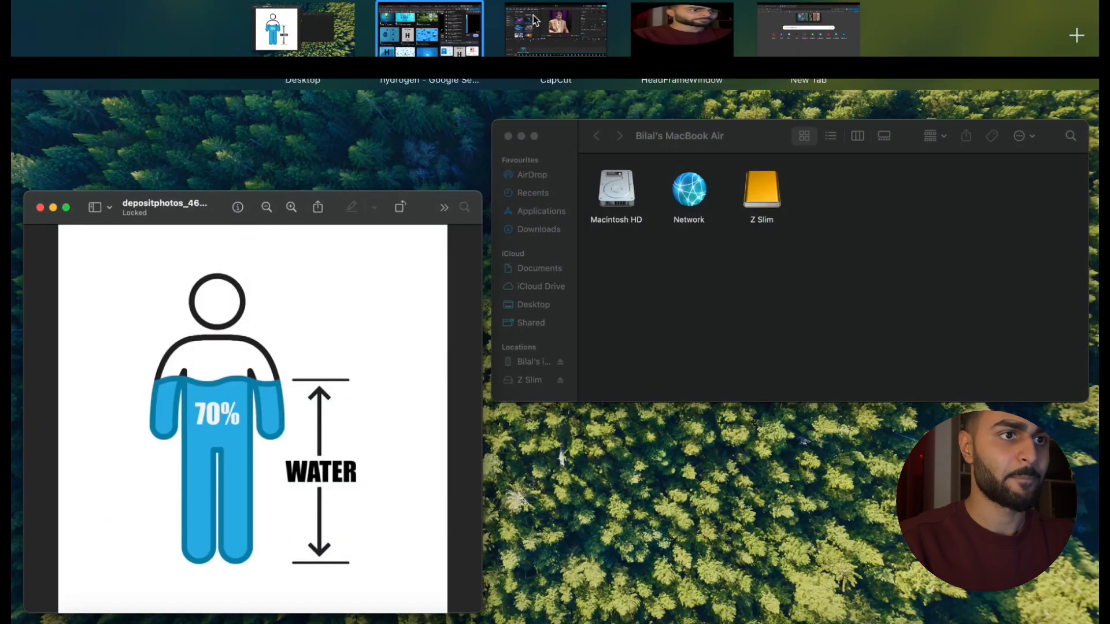
pyautogui.click(535, 21)
pyautogui.press('super+i')
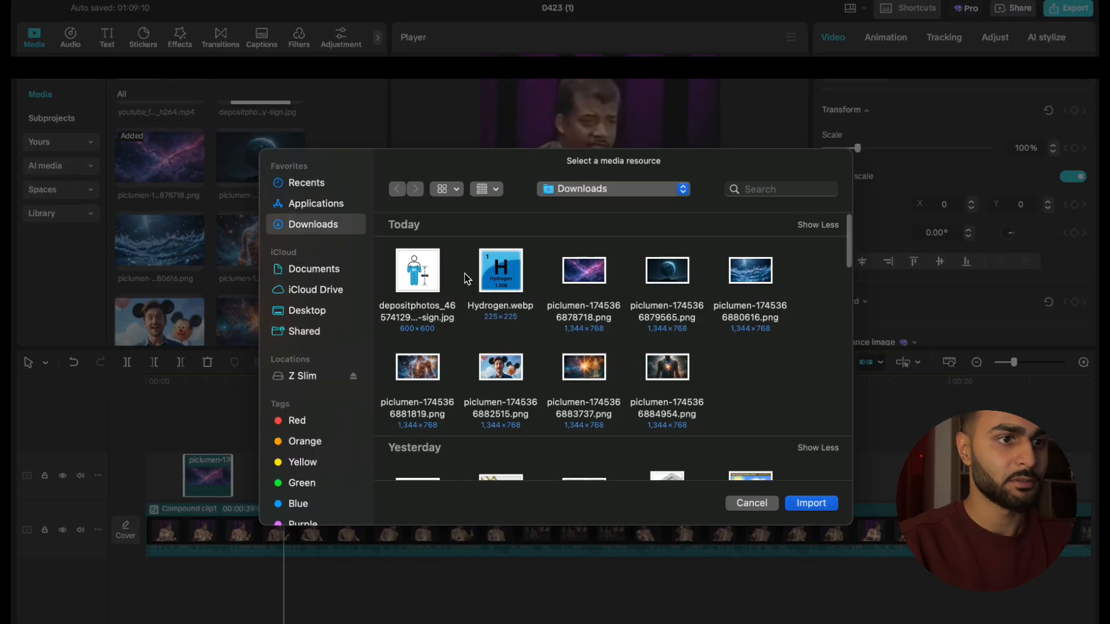
pyautogui.doubleClick(484, 278)
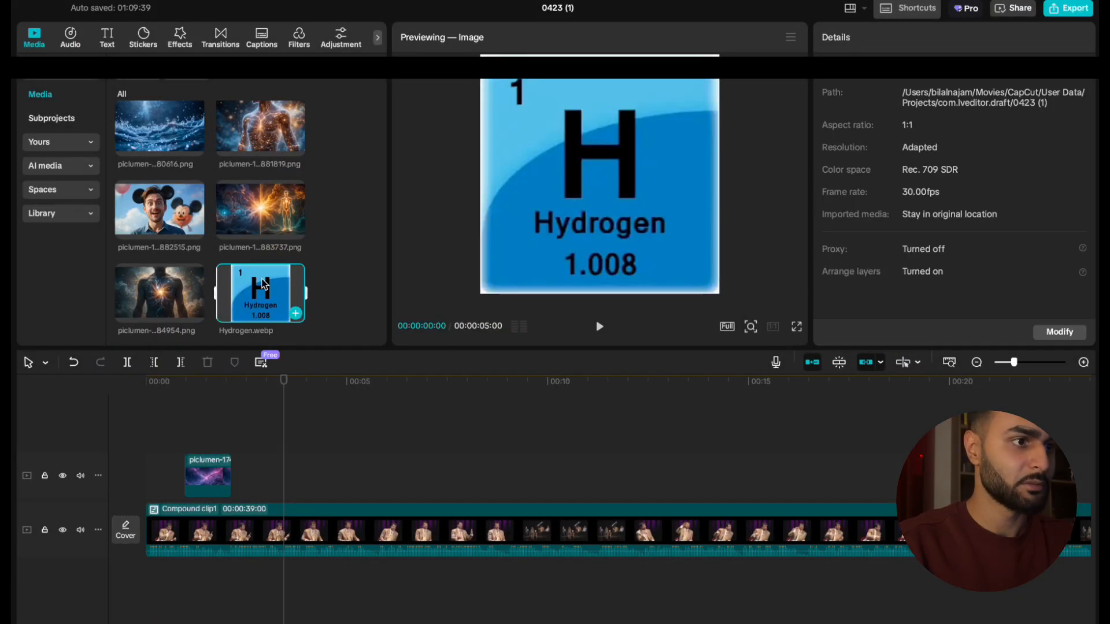
pyautogui.moveTo(263, 284); pyautogui.dragTo(278, 471)
# Replay the hydrogen words, adjust the hydrogen overlay to start at about 3.1 seconds, and trim its end at about 00:00:04:03.
pyautogui.click(240, 460)
pyautogui.press('space')
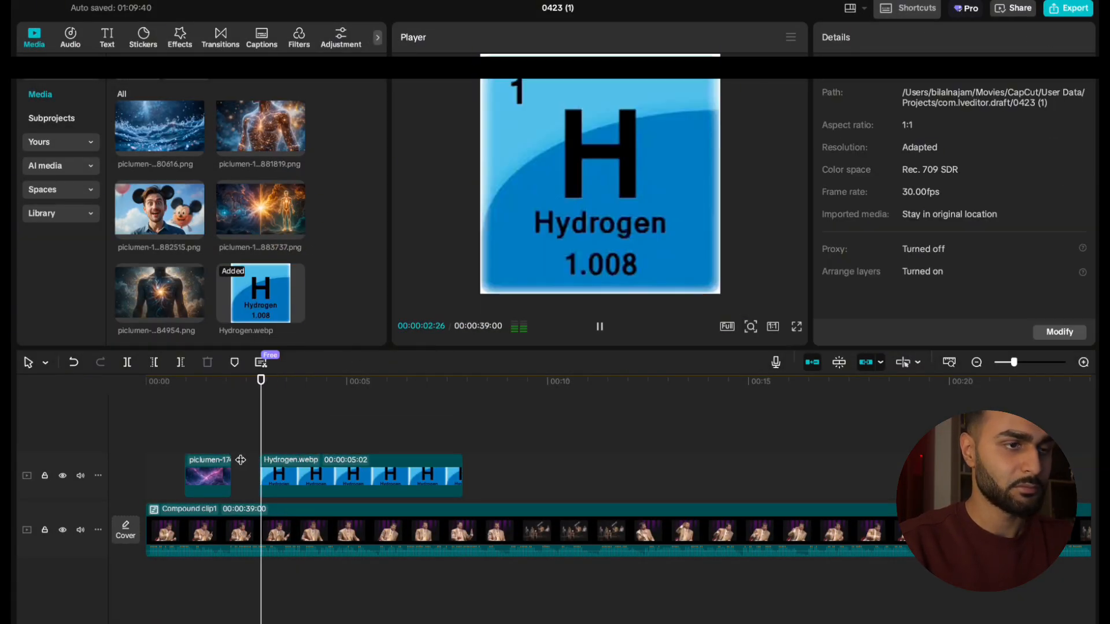
pyautogui.click(283, 473)
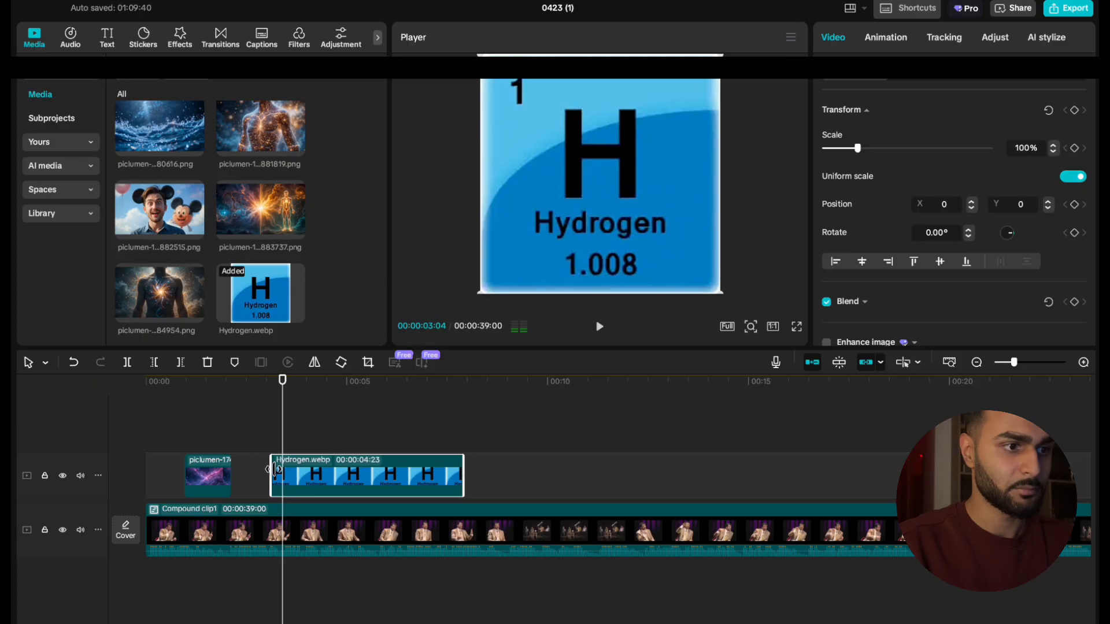
pyautogui.click(260, 475)
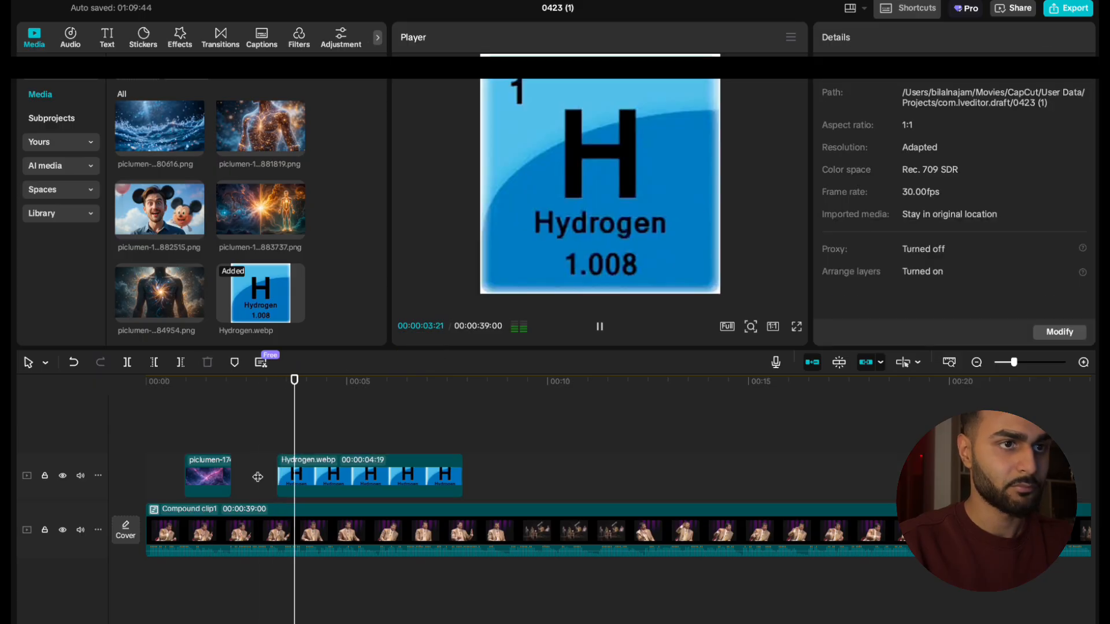
pyautogui.click(296, 479)
pyautogui.press('space')
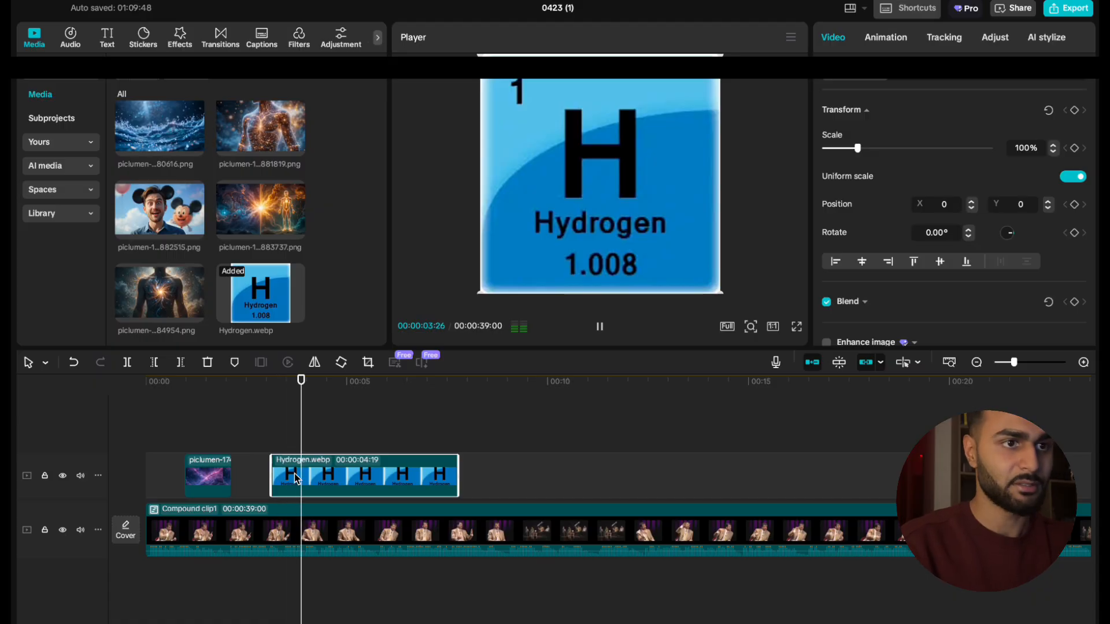
pyautogui.click(181, 363)
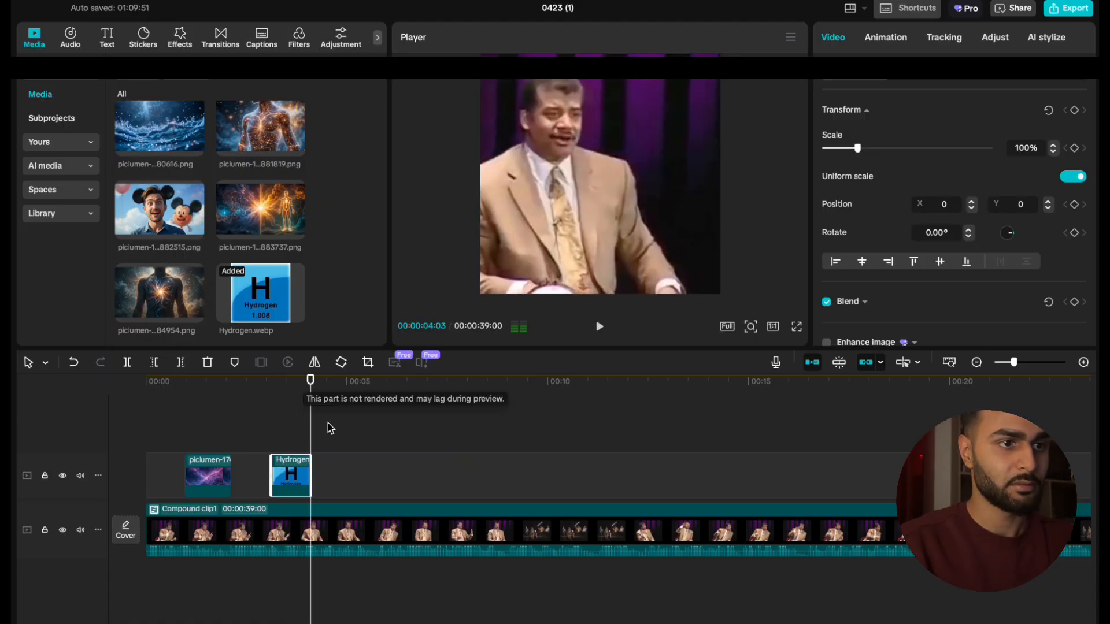
# At 00:00:03:27, scale the hydrogen overlay down to 33% and lower it to Y position -951.
pyautogui.click(302, 412)
pyautogui.press('space')
pyautogui.press('space')
pyautogui.click(302, 413)
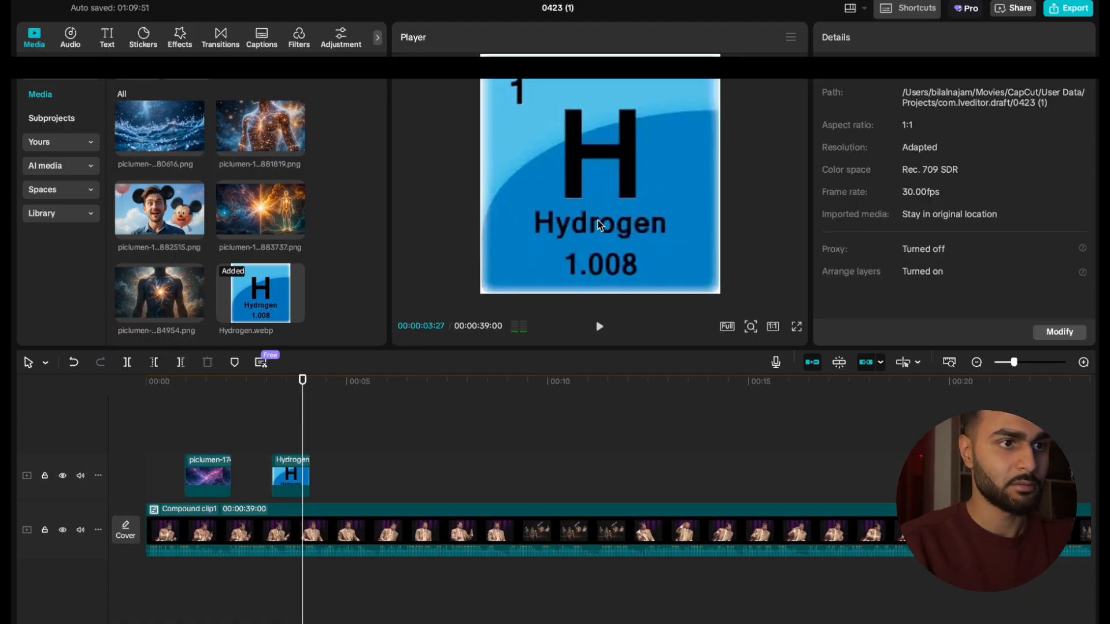
pyautogui.click(599, 224)
pyautogui.moveTo(721, 290); pyautogui.dragTo(639, 214)
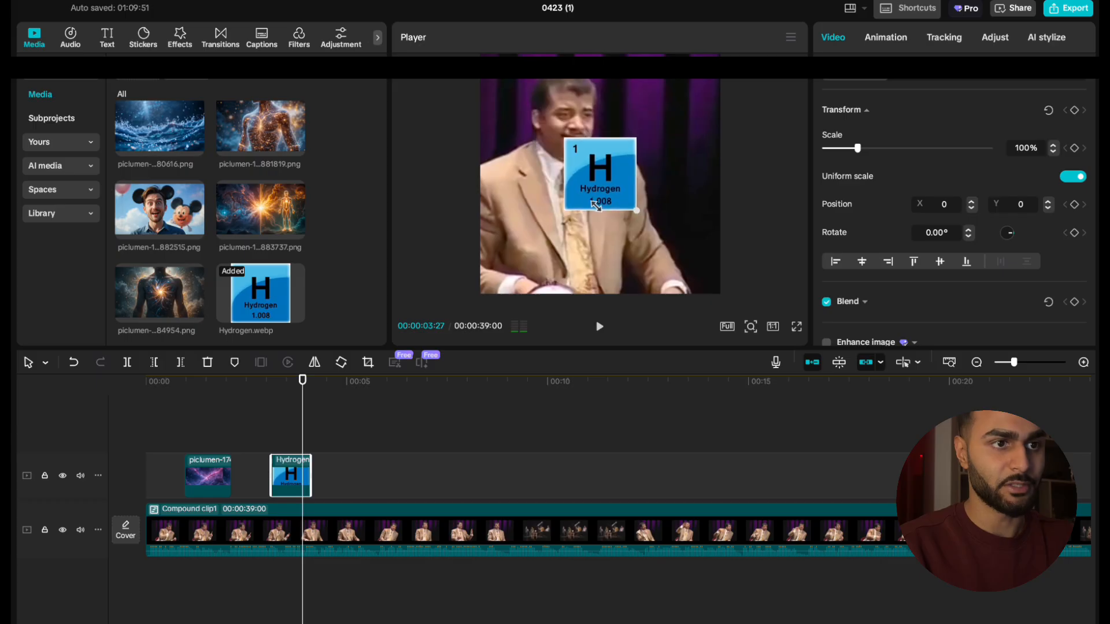
pyautogui.moveTo(599, 161); pyautogui.dragTo(599, 221)
# Play the clip on to 00:00:06:05 and place the Earth globe image above it at about 5.3 seconds.
pyautogui.press('space')
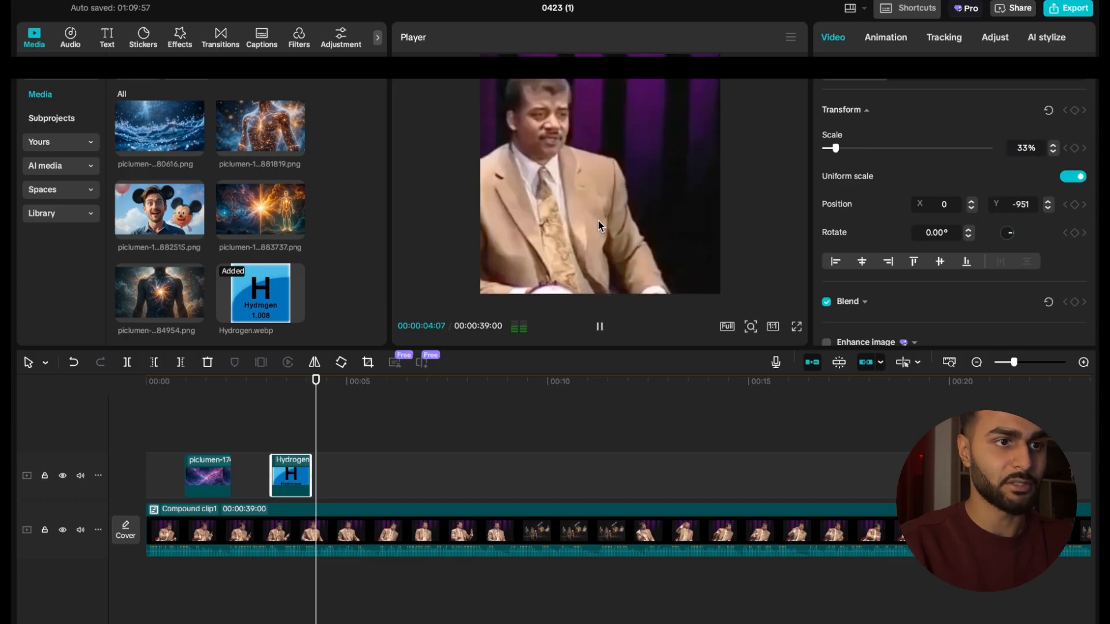
pyautogui.press('space')
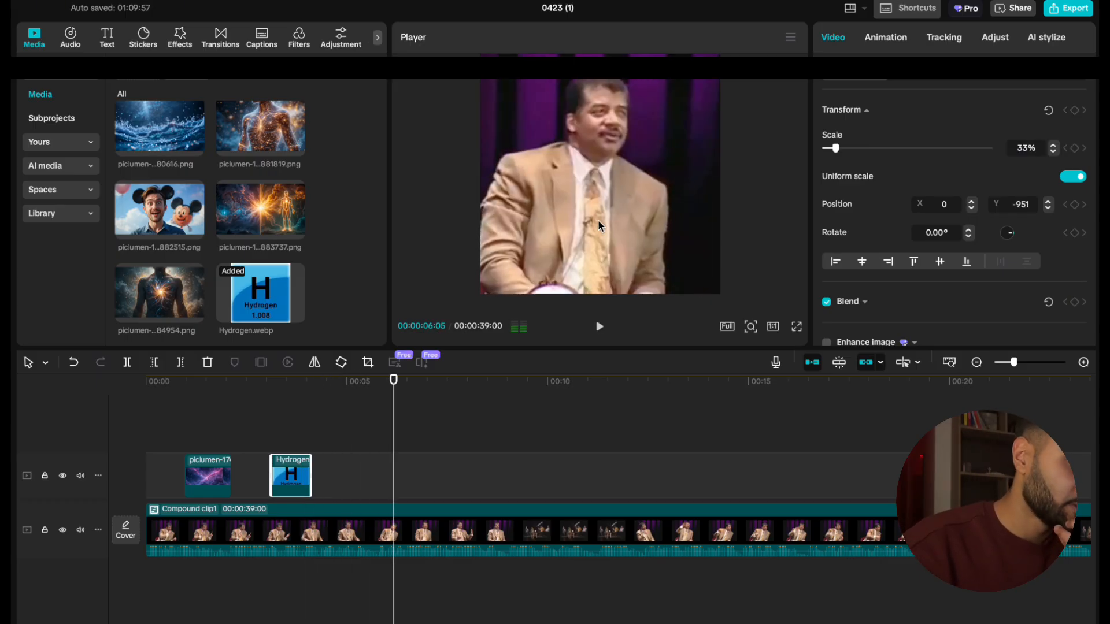
pyautogui.scroll(3, 194, 178)
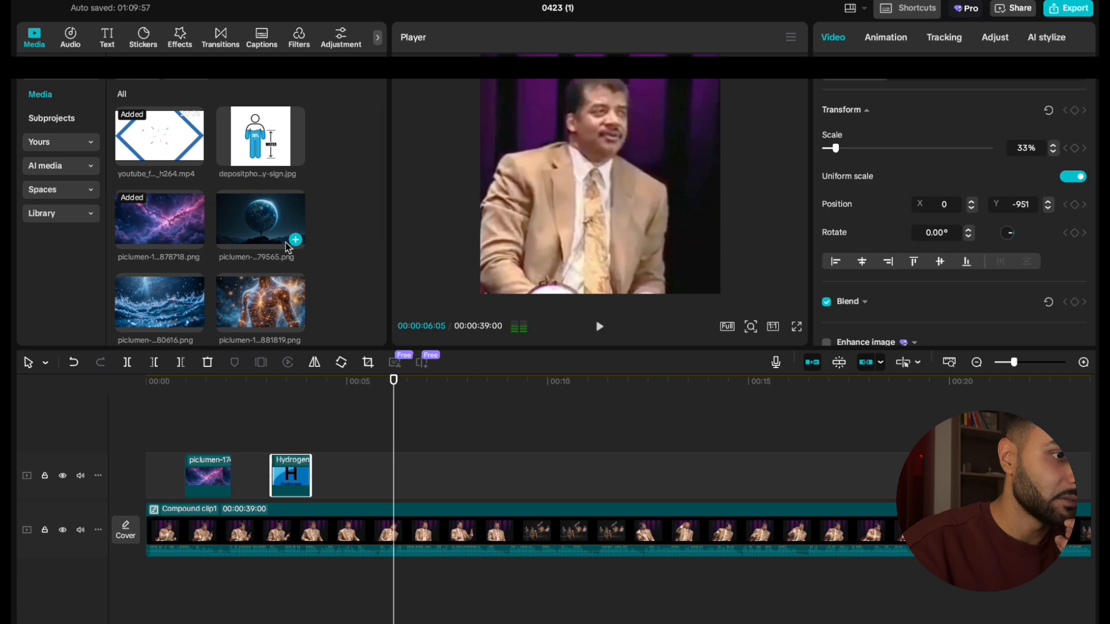
pyautogui.moveTo(287, 248); pyautogui.dragTo(359, 485)
pyautogui.press('space')
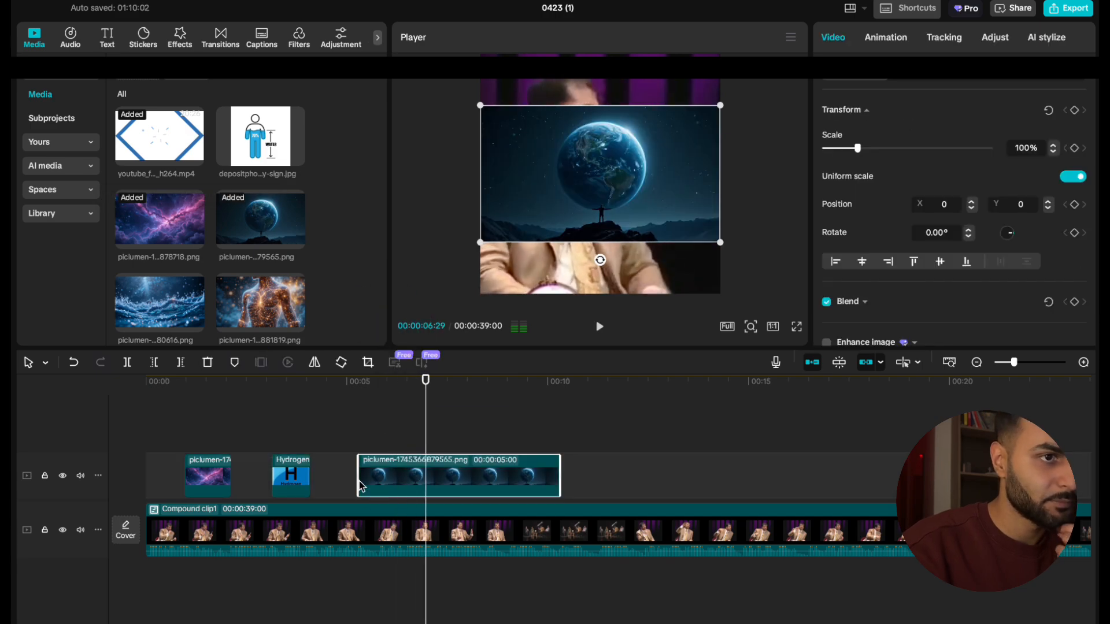
# Replay the passage, move the Earth overlay to directly follow the hydrogen overlay, and trim its end at about 5.6 seconds.
pyautogui.click(351, 446)
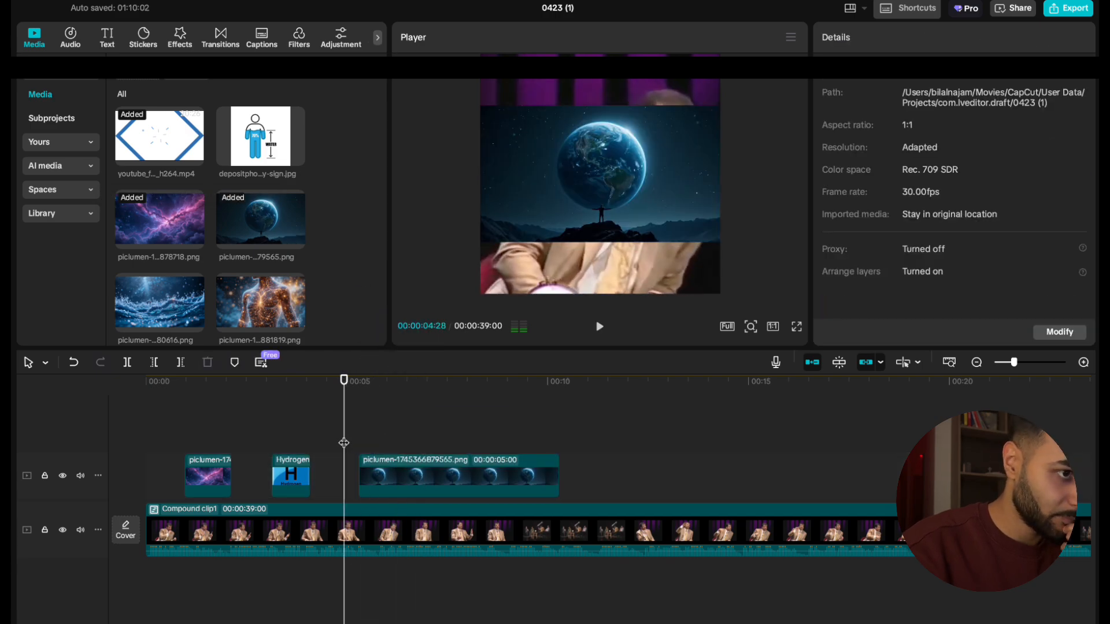
pyautogui.click(281, 439)
pyautogui.press('space')
pyautogui.press('space')
pyautogui.moveTo(416, 488); pyautogui.dragTo(369, 489)
pyautogui.press('space')
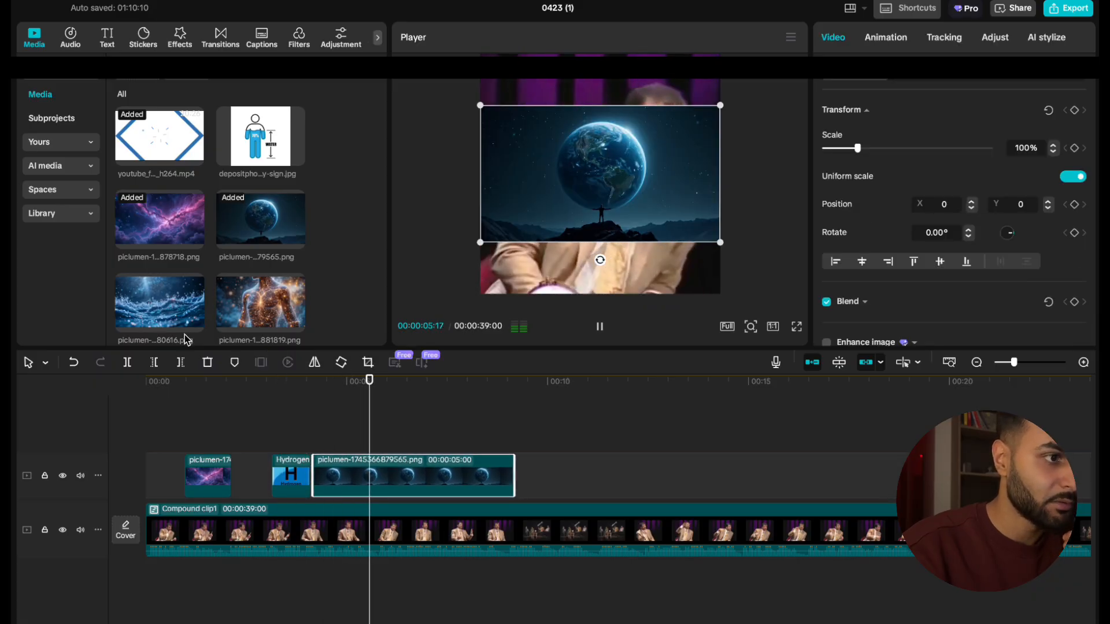
pyautogui.click(180, 363)
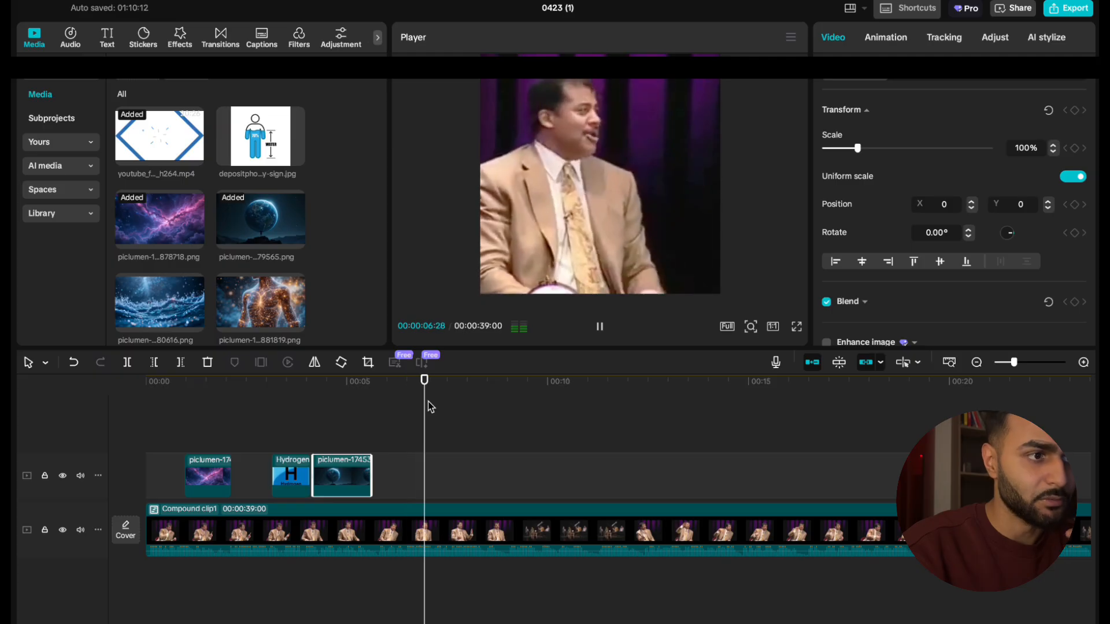
# Place the ocean waves image above the talk clip at about 8.1 seconds and trim its end at about 9.9 seconds.
pyautogui.scroll(-1, 311, 283)
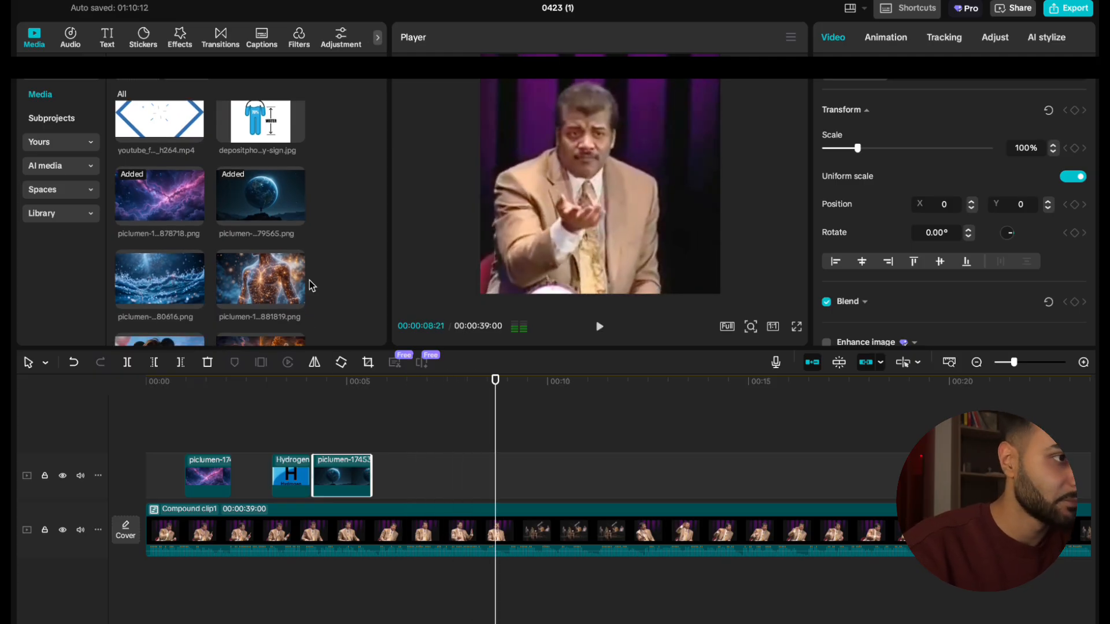
pyautogui.moveTo(197, 273); pyautogui.dragTo(475, 470)
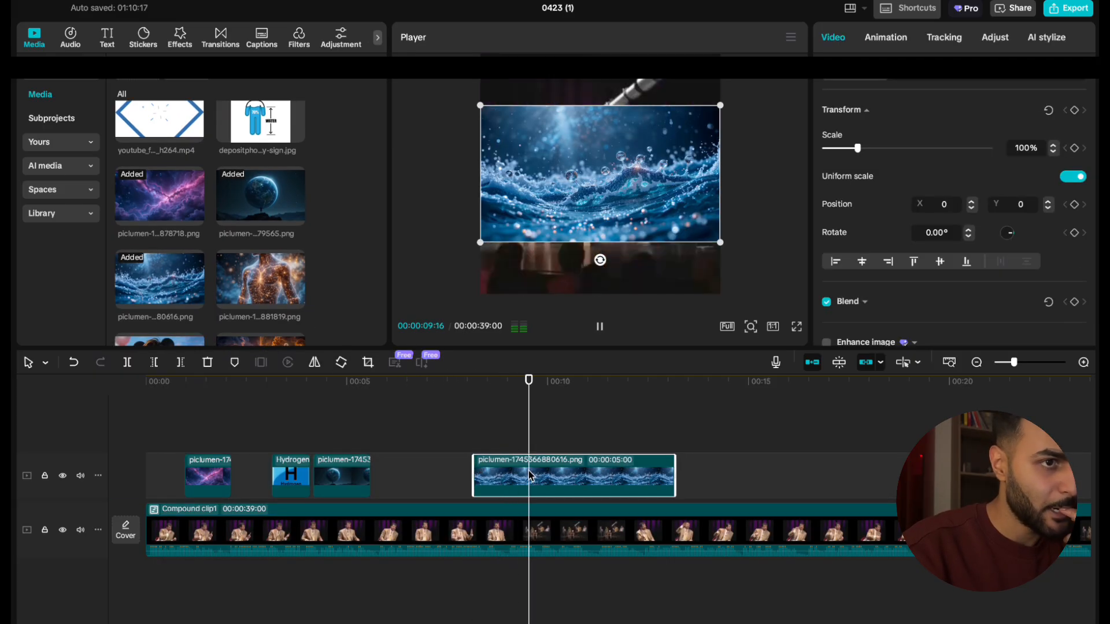
pyautogui.click(179, 362)
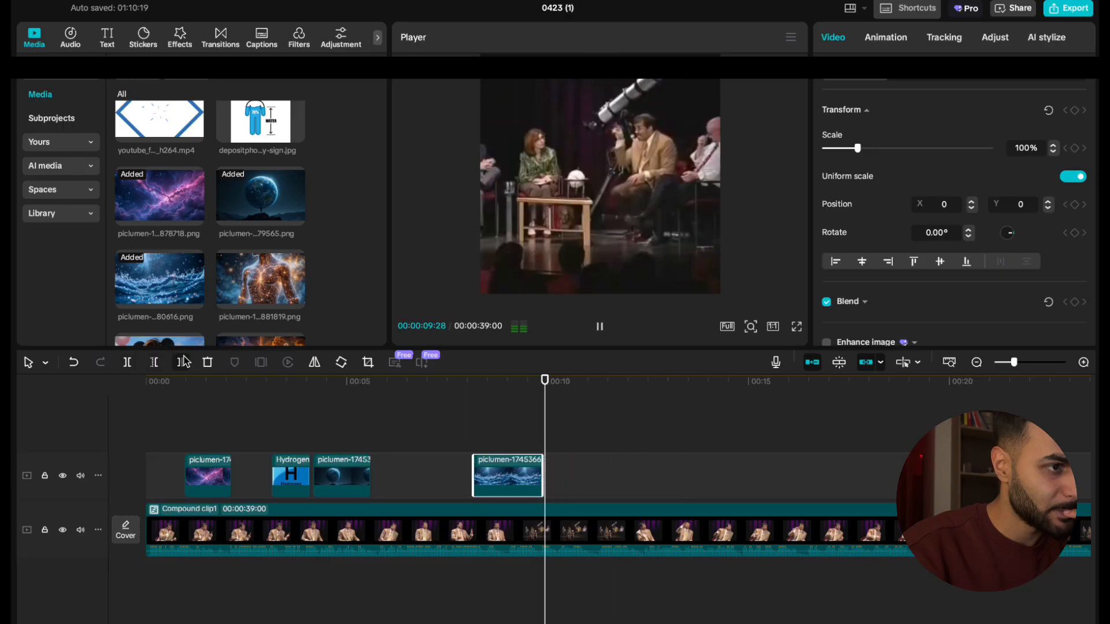
# Play the clip on to 00:00:11:15, then return to Google Images in the browser and search for "h20".
pyautogui.scroll(1, 249, 252)
pyautogui.scroll(-1, 250, 252)
pyautogui.press('space')
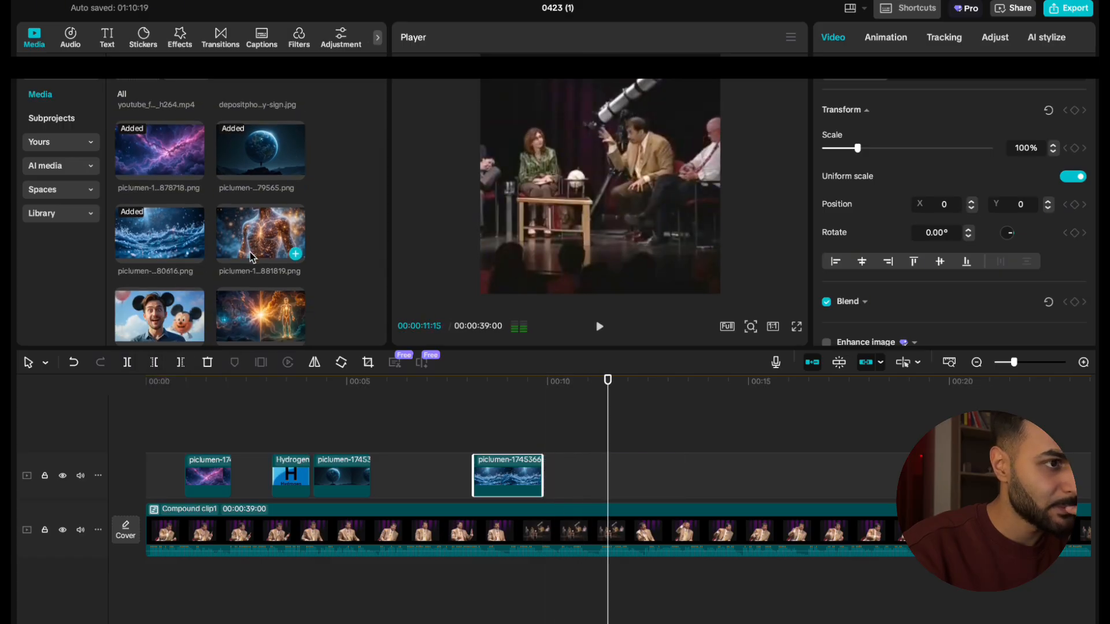
pyautogui.hotkey('ctrl', 'Up')
pyautogui.click(431, 29)
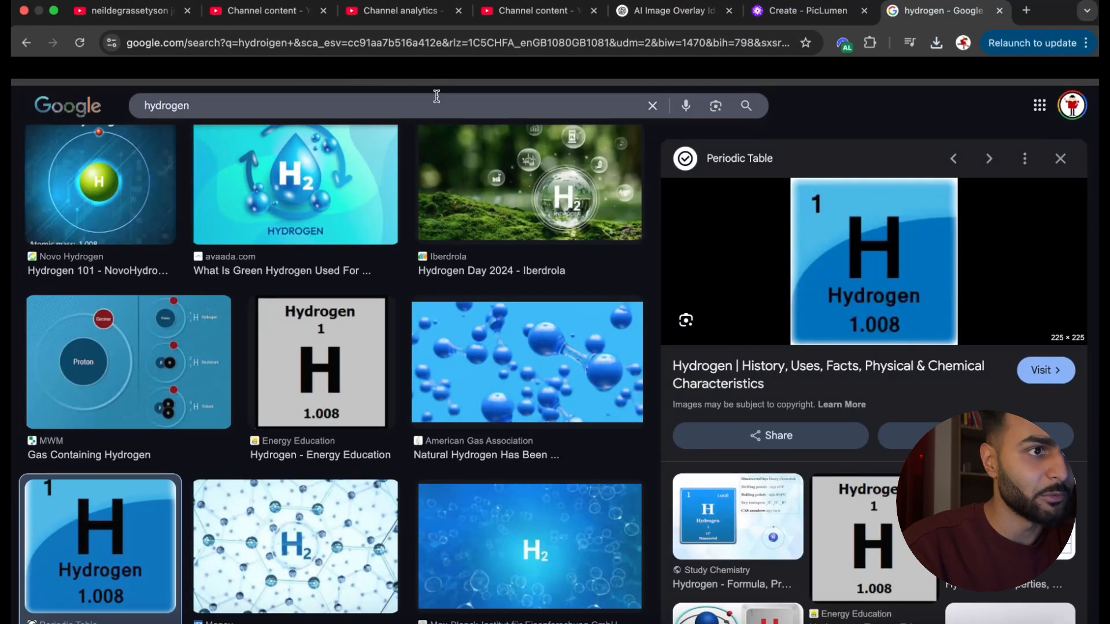
pyautogui.click(437, 98)
pyautogui.write('h')
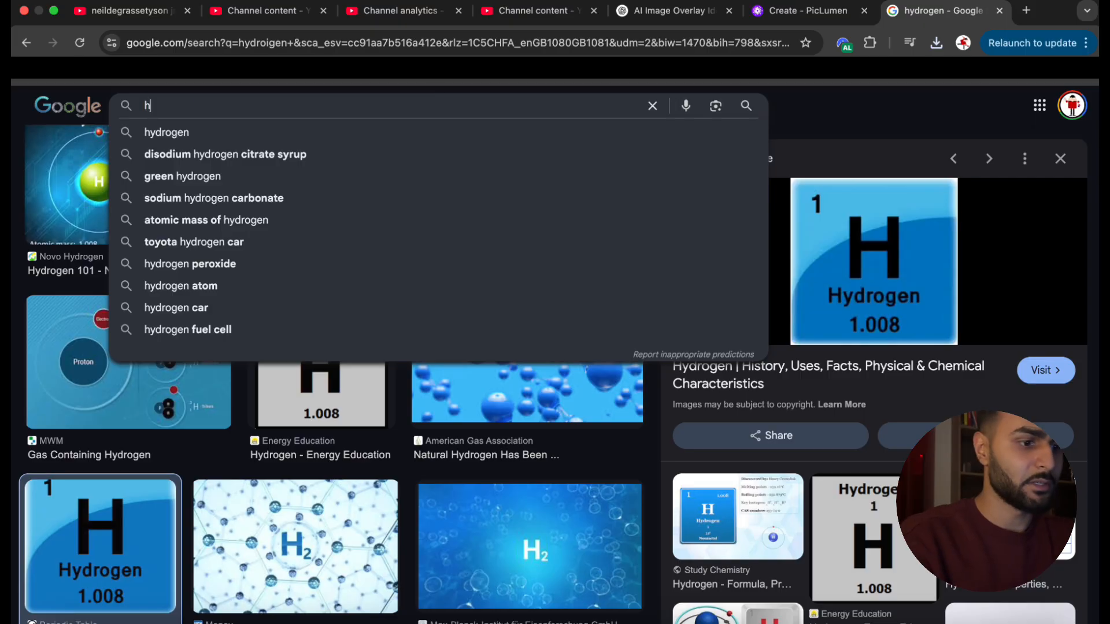
pyautogui.write('20')
pyautogui.press('Return')
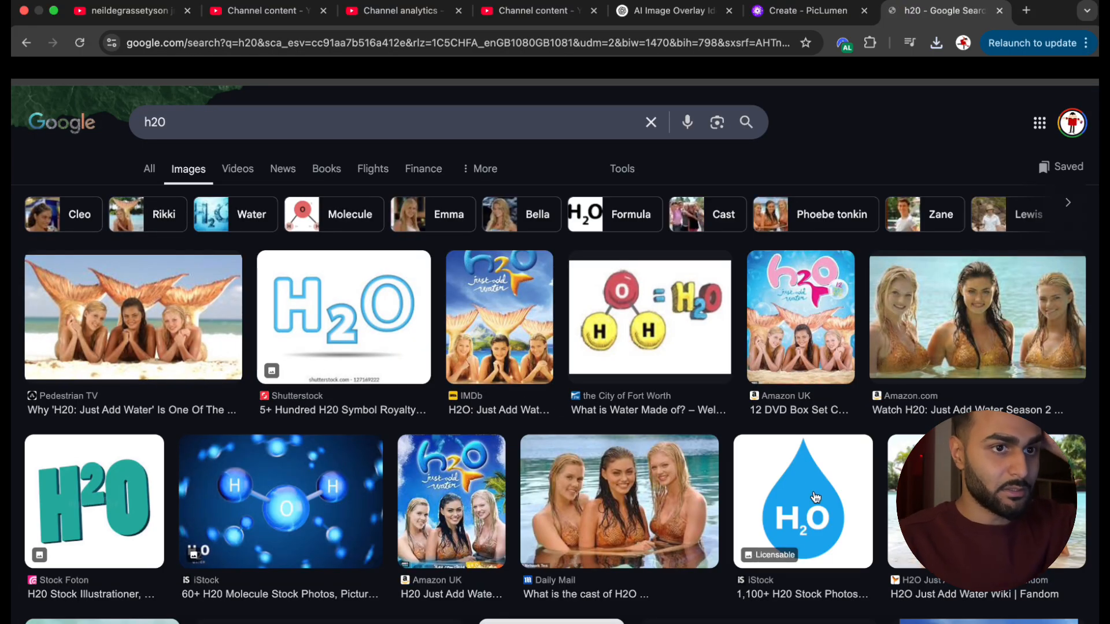
# Browse the results for an H2O molecule icon and preview the related black-and-white line version from Shutterstock.
pyautogui.scroll(-10, 634, 310)
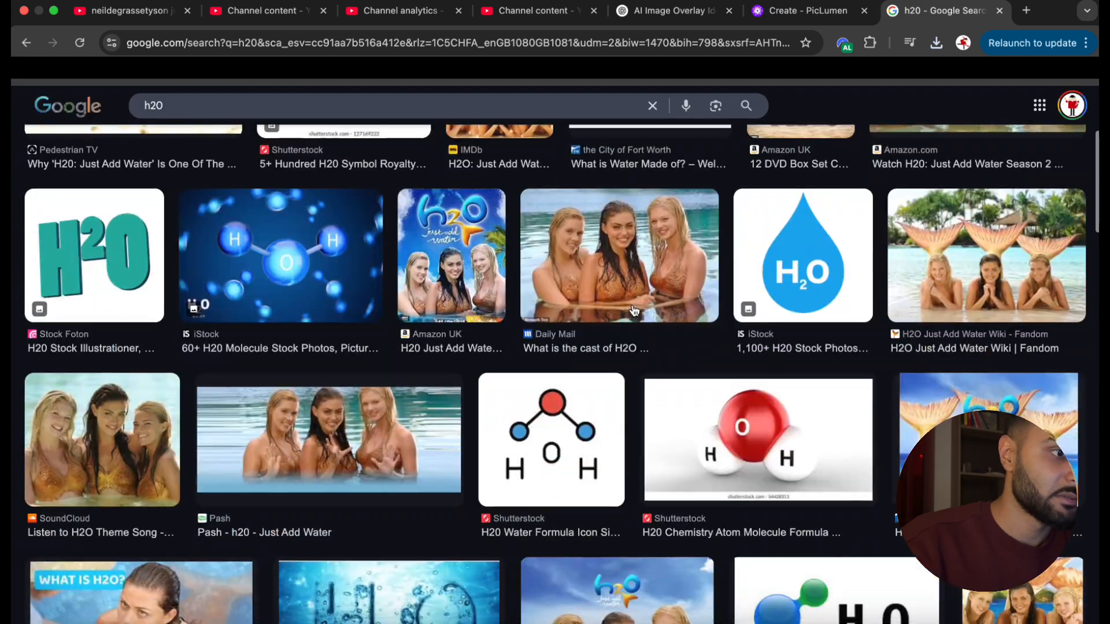
pyautogui.scroll(2, 721, 232)
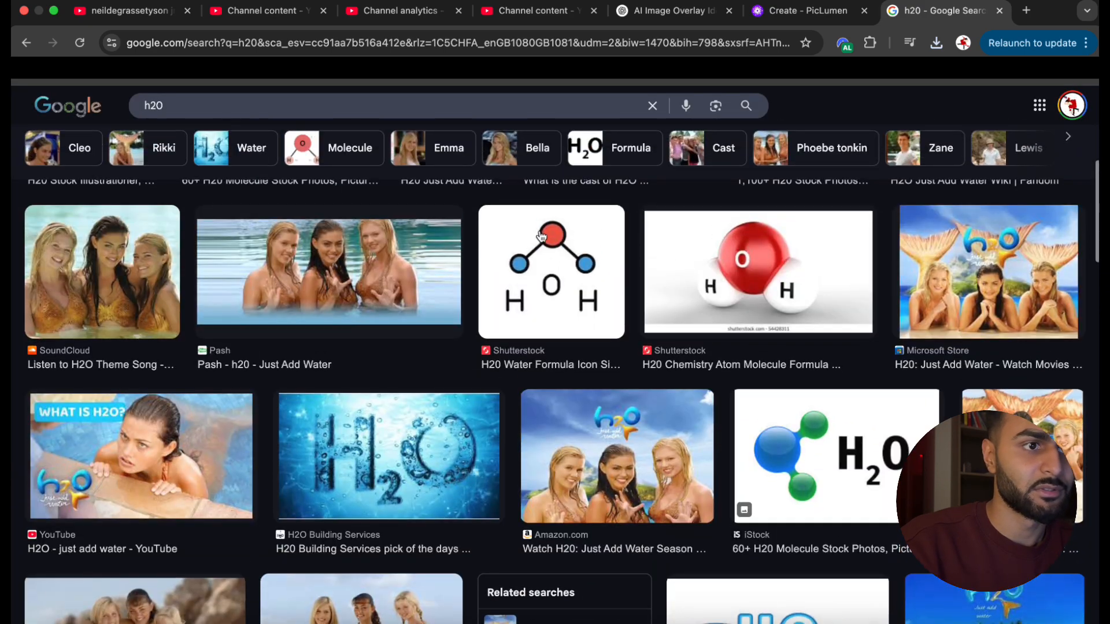
pyautogui.click(552, 272)
pyautogui.rightClick(883, 334)
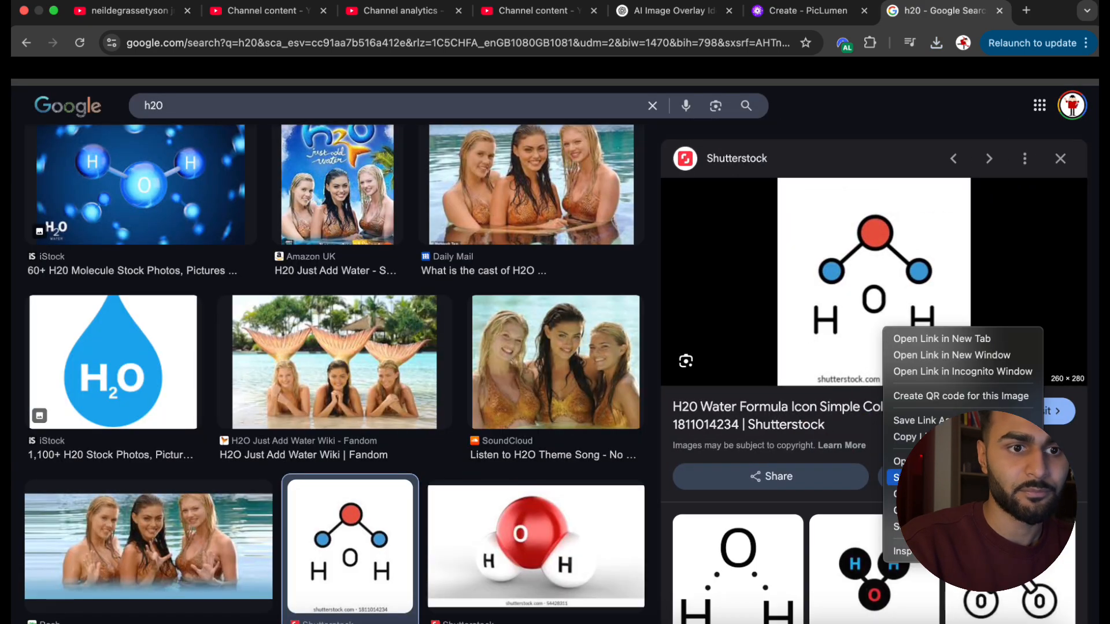
pyautogui.click(863, 447)
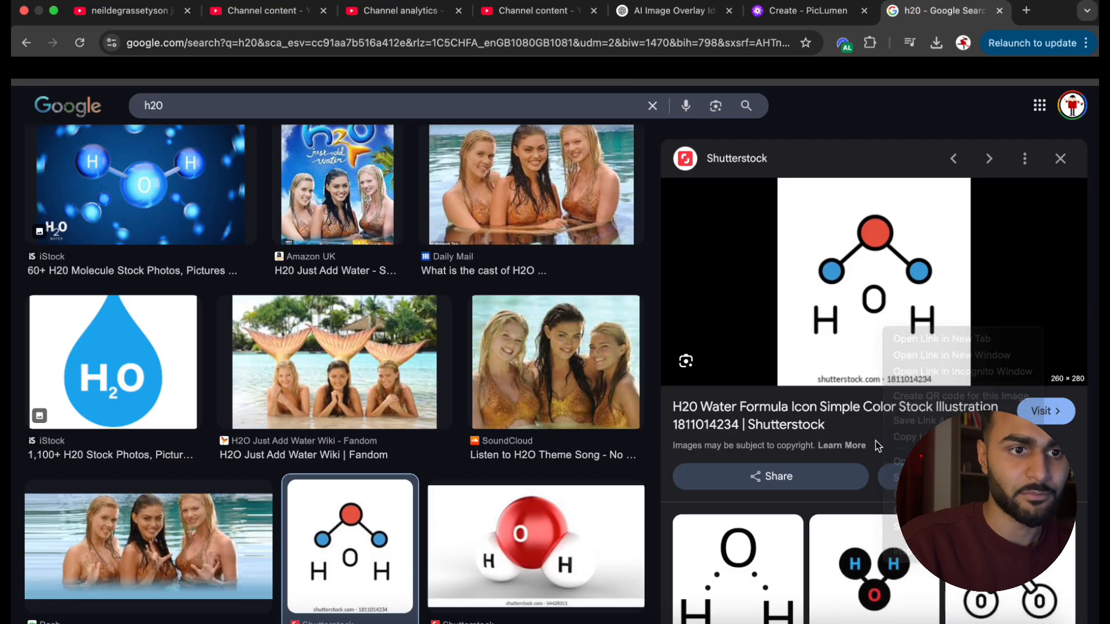
pyautogui.click(1045, 587)
pyautogui.rightClick(875, 210)
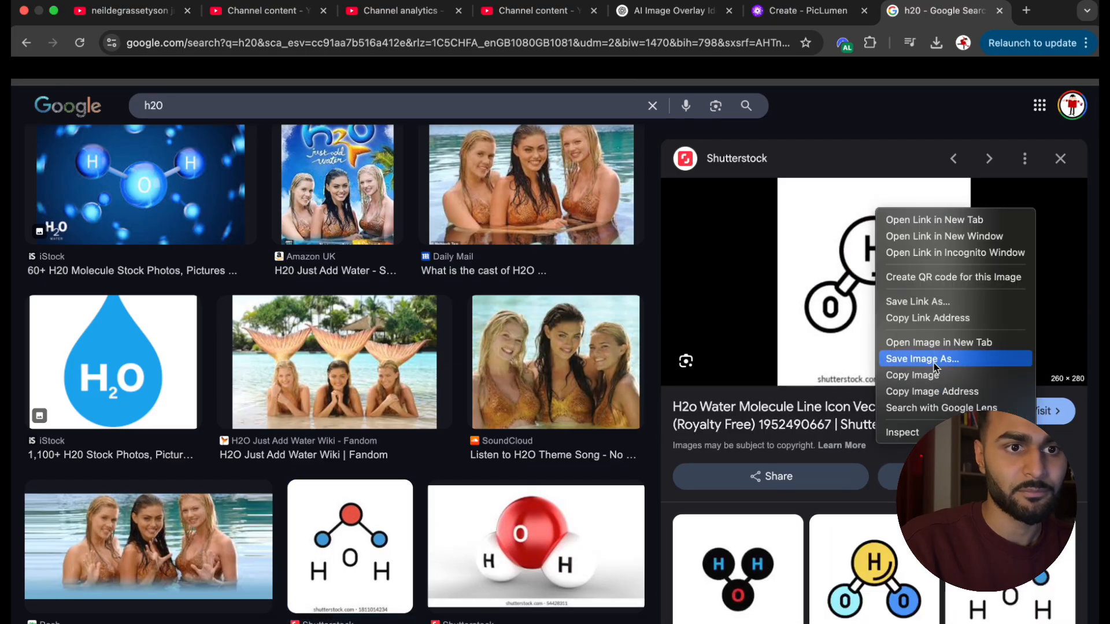
pyautogui.click(932, 359)
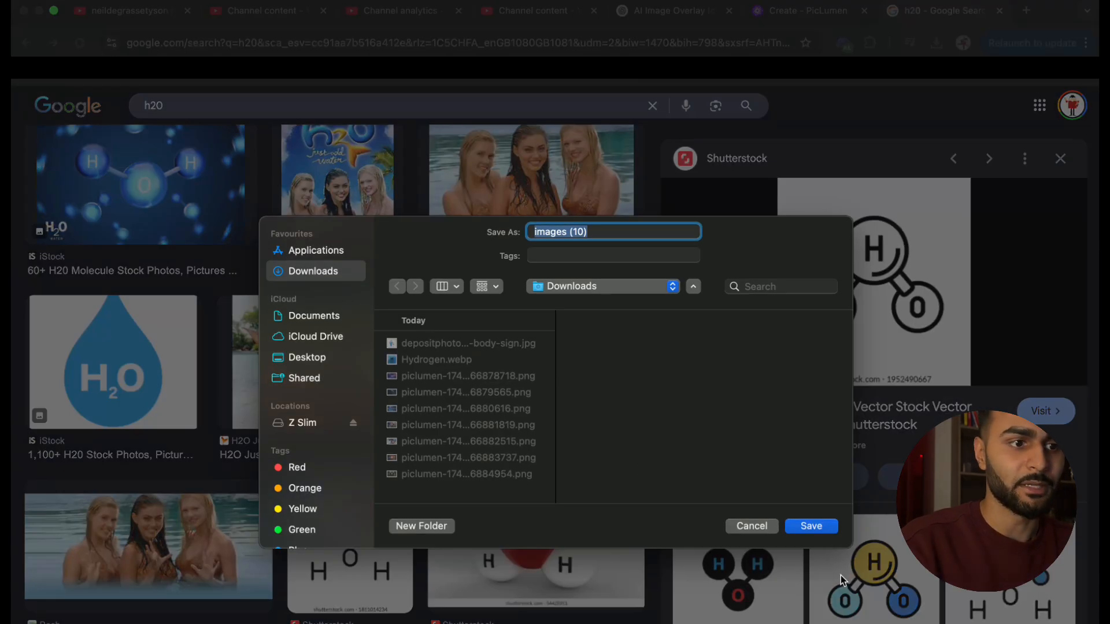
pyautogui.click(751, 525)
# Save the yellow-and-blue H2O molecule image from the related results, then place it above the talk clip at 00:00:11:15 in CapCut.
pyautogui.rightClick(846, 569)
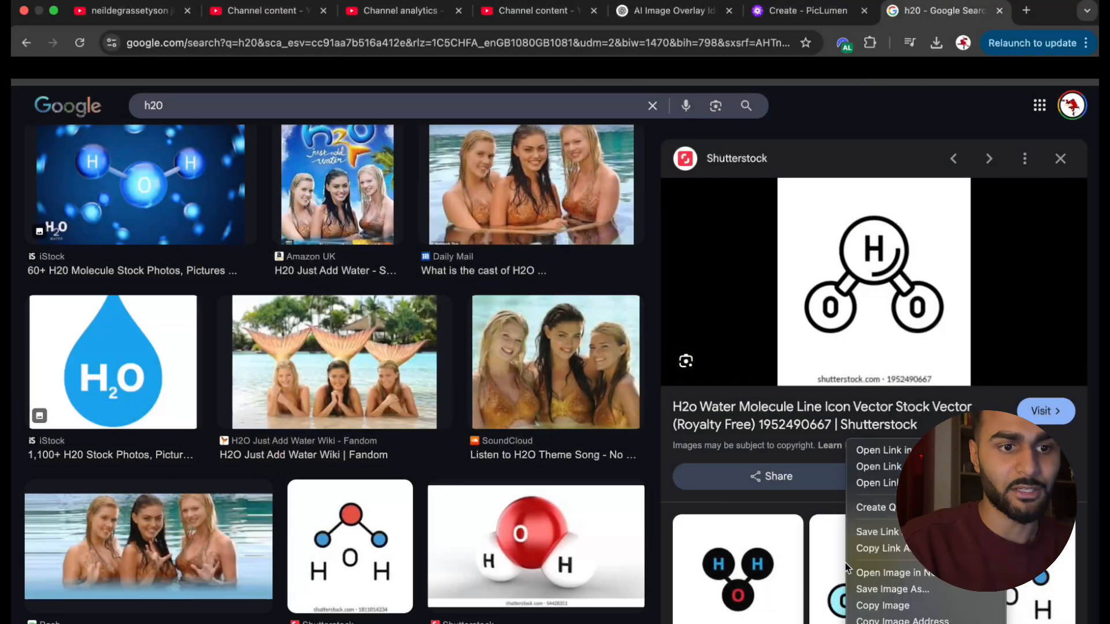
pyautogui.click(887, 594)
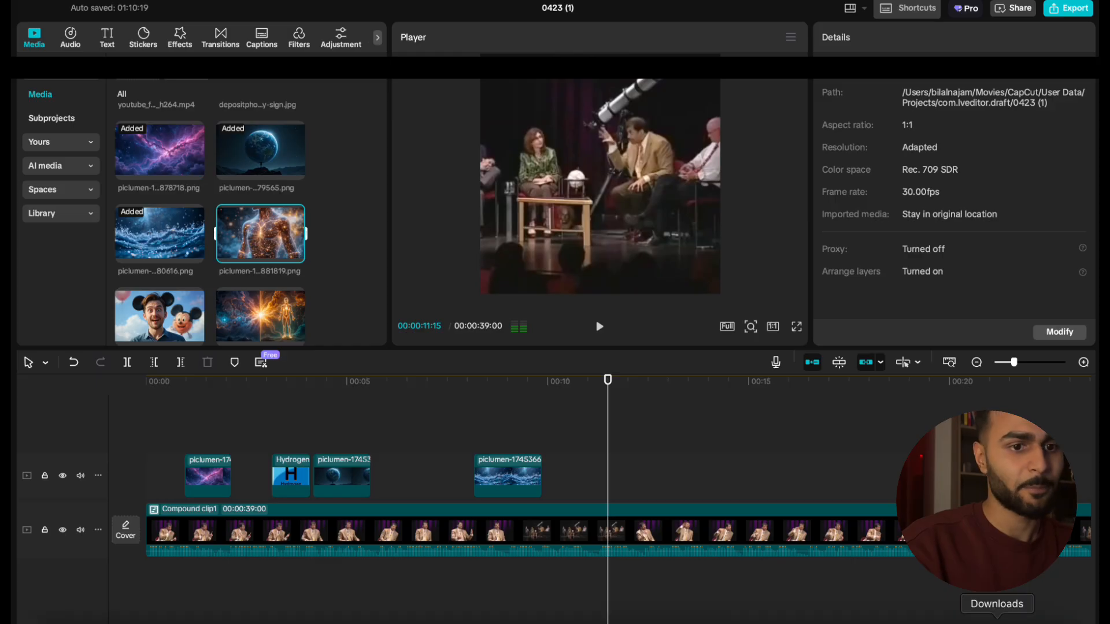
pyautogui.moveTo(1004, 602); pyautogui.dragTo(782, 512)
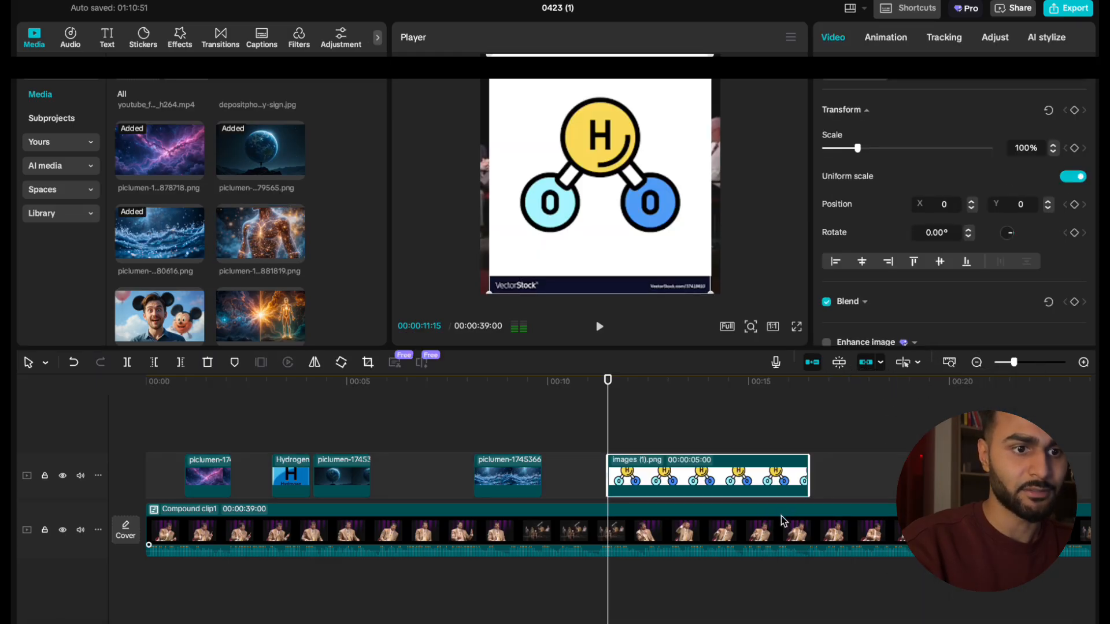
# Replay the passage, move the molecule overlay to start at about 10.3 seconds, and trim its end at 00:00:12:28.
pyautogui.click(499, 436)
pyautogui.press('space')
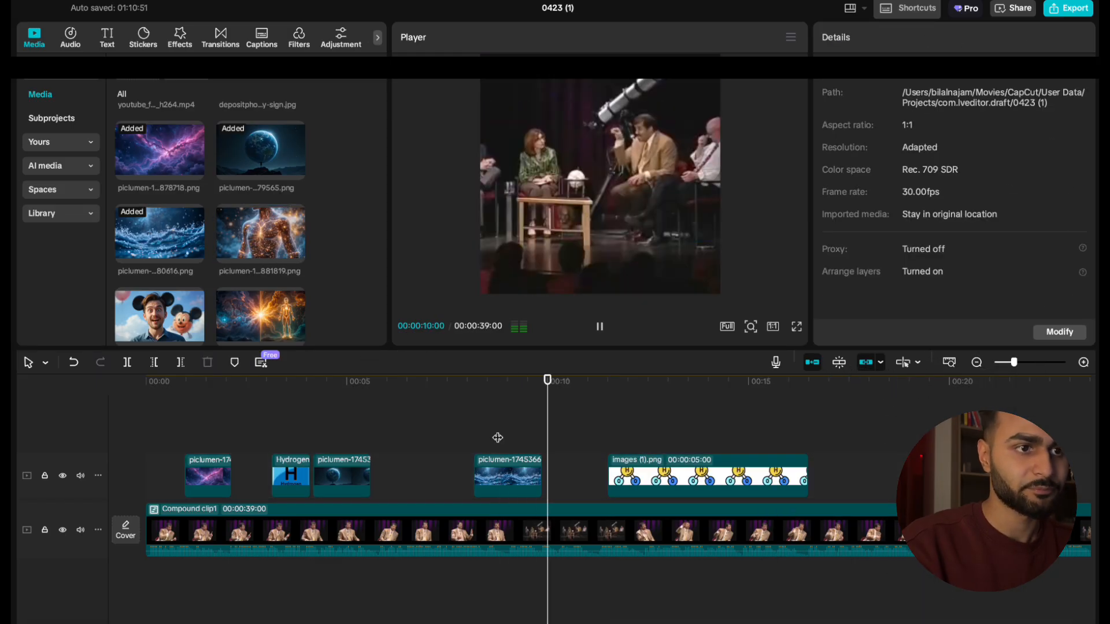
pyautogui.moveTo(661, 459); pyautogui.dragTo(612, 468)
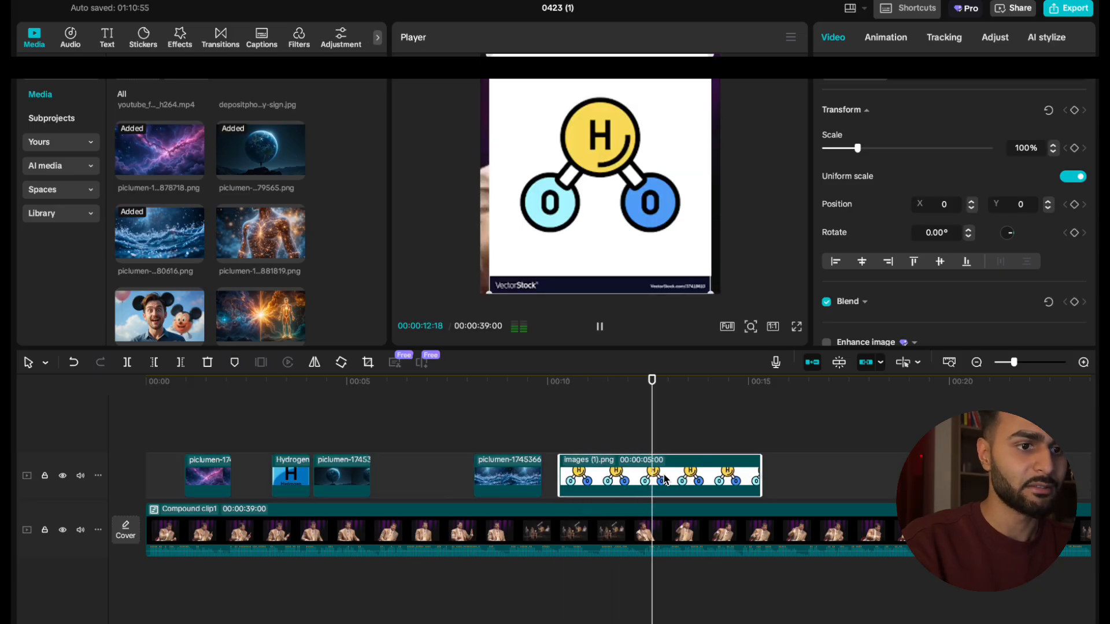
pyautogui.press('space')
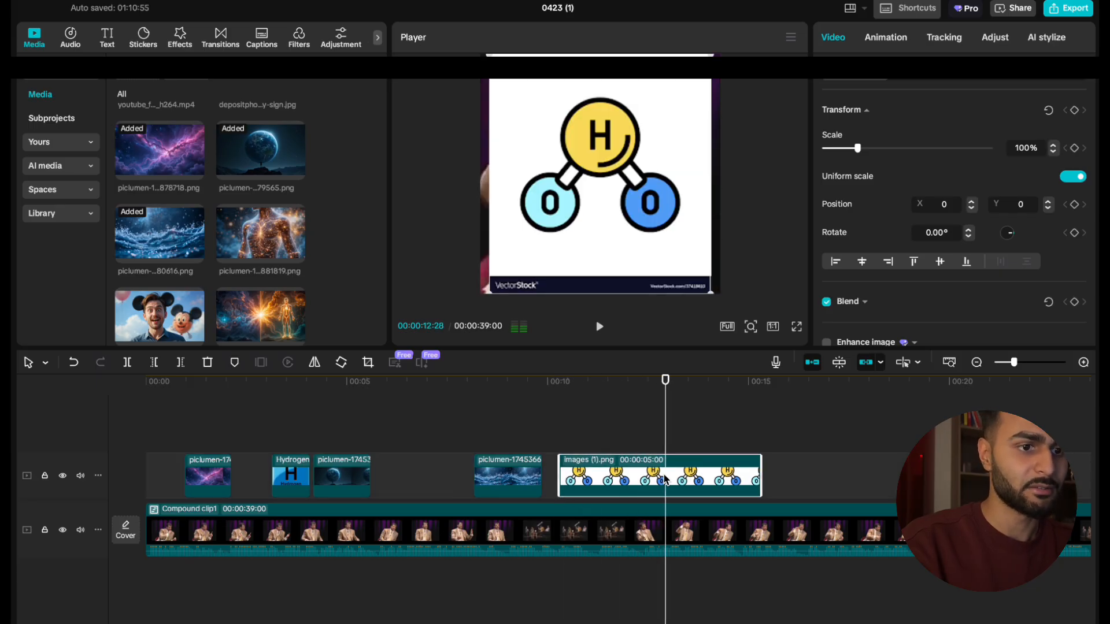
pyautogui.click(184, 364)
pyautogui.click(874, 608)
# Remove the molecule overlay's background with Auto removal and shrink it to a small icon at the lower centre of the frame.
pyautogui.click(630, 491)
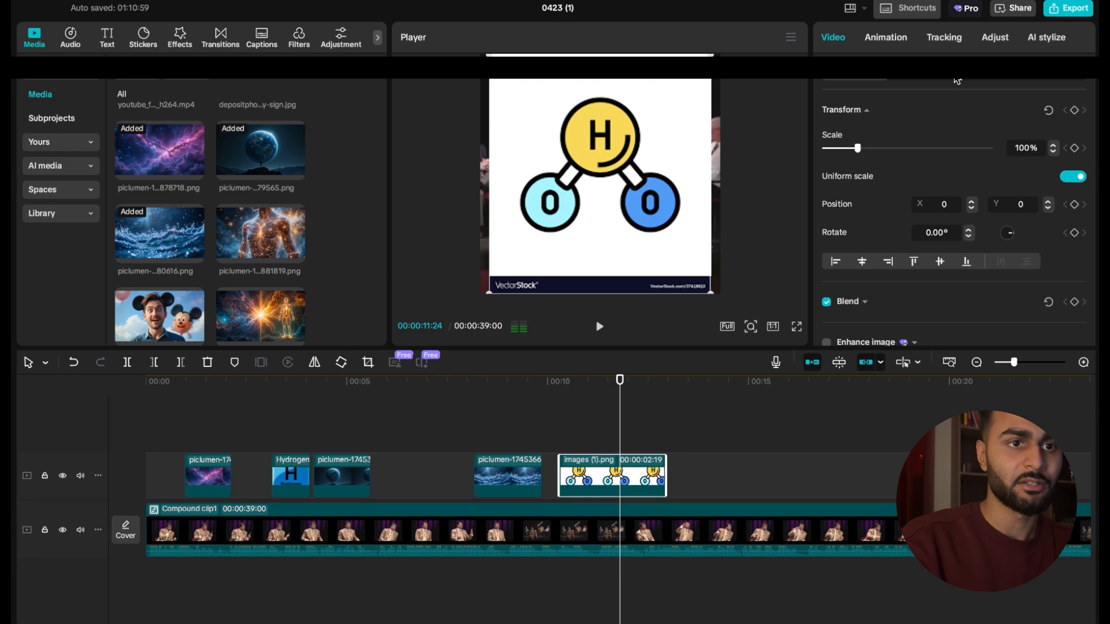
pyautogui.scroll(-5, 954, 214)
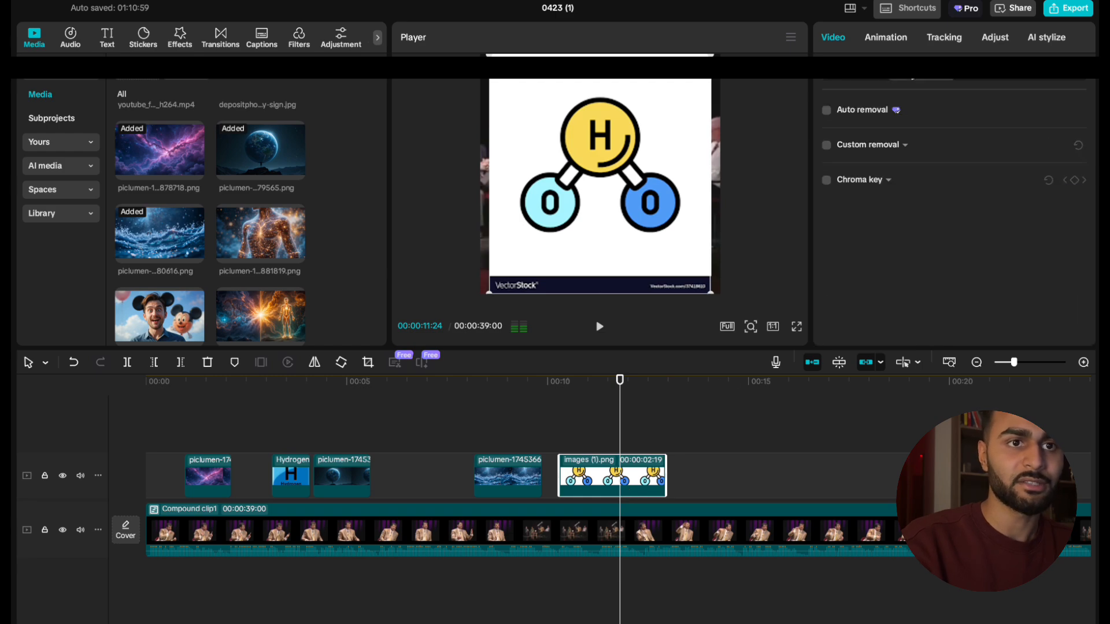
pyautogui.click(826, 110)
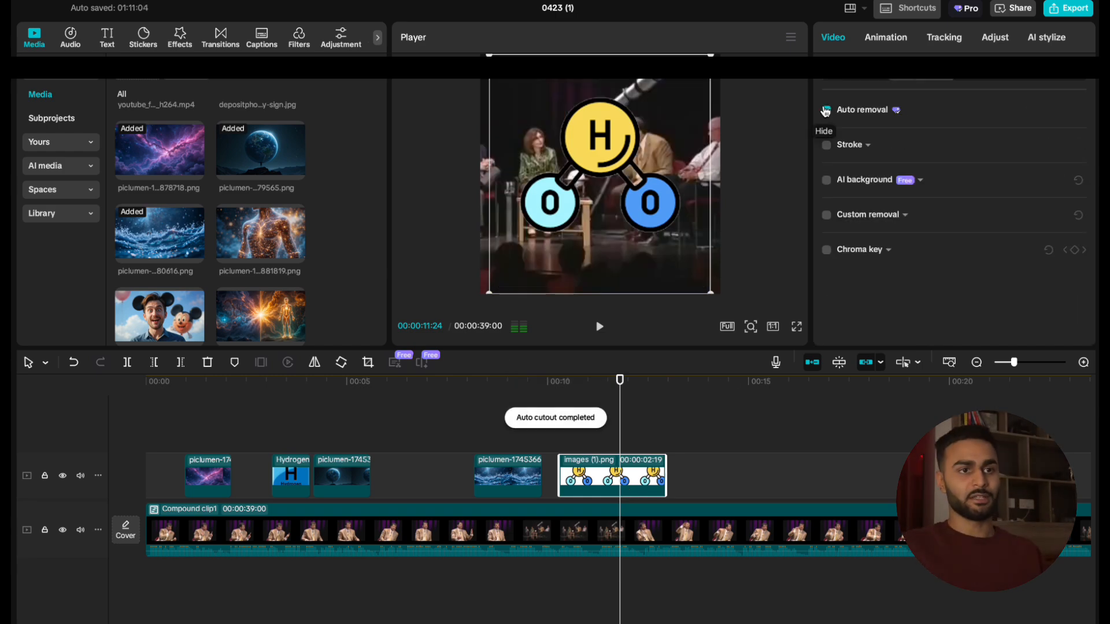
pyautogui.moveTo(710, 291); pyautogui.dragTo(608, 242)
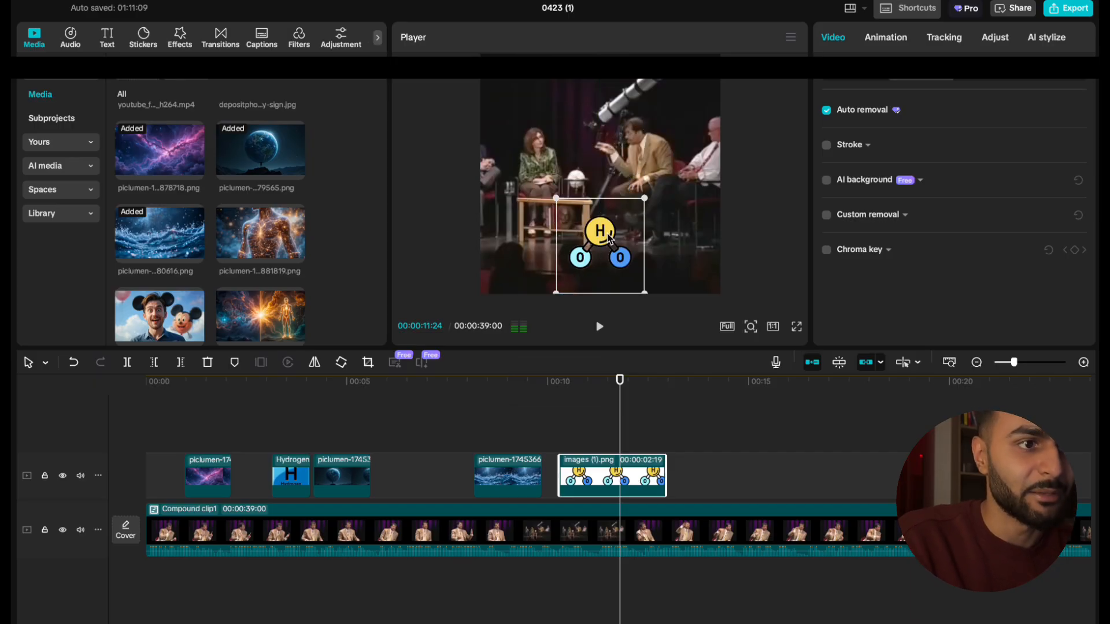
# Replay the talk from about 10 seconds to 00:00:12:21 to check the molecule overlay.
pyautogui.click(545, 439)
pyautogui.press('space')
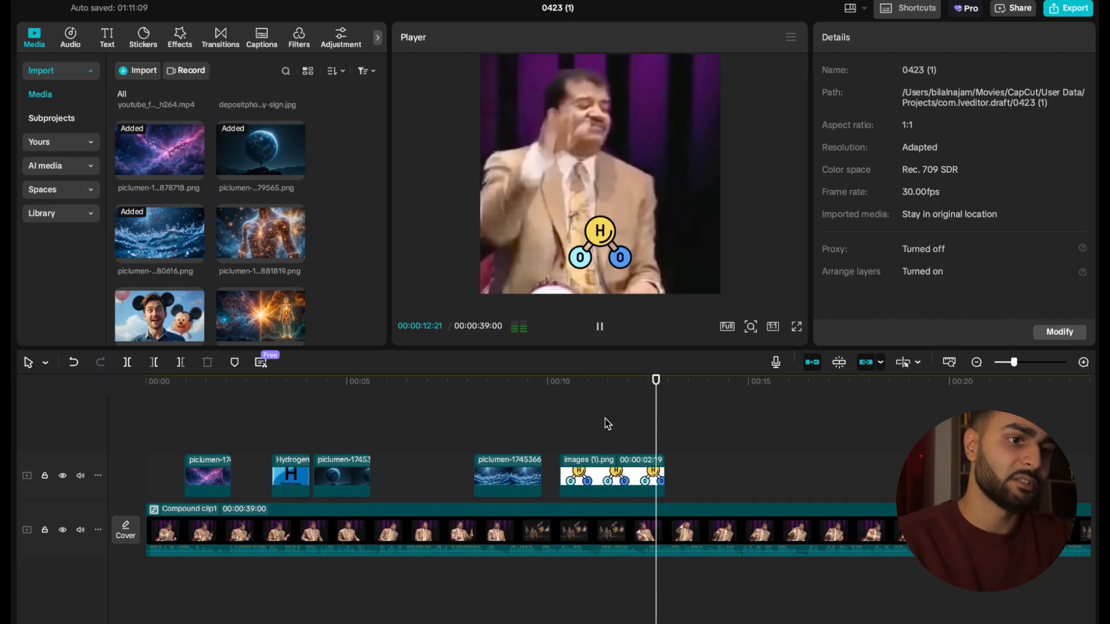
pyautogui.press('space')
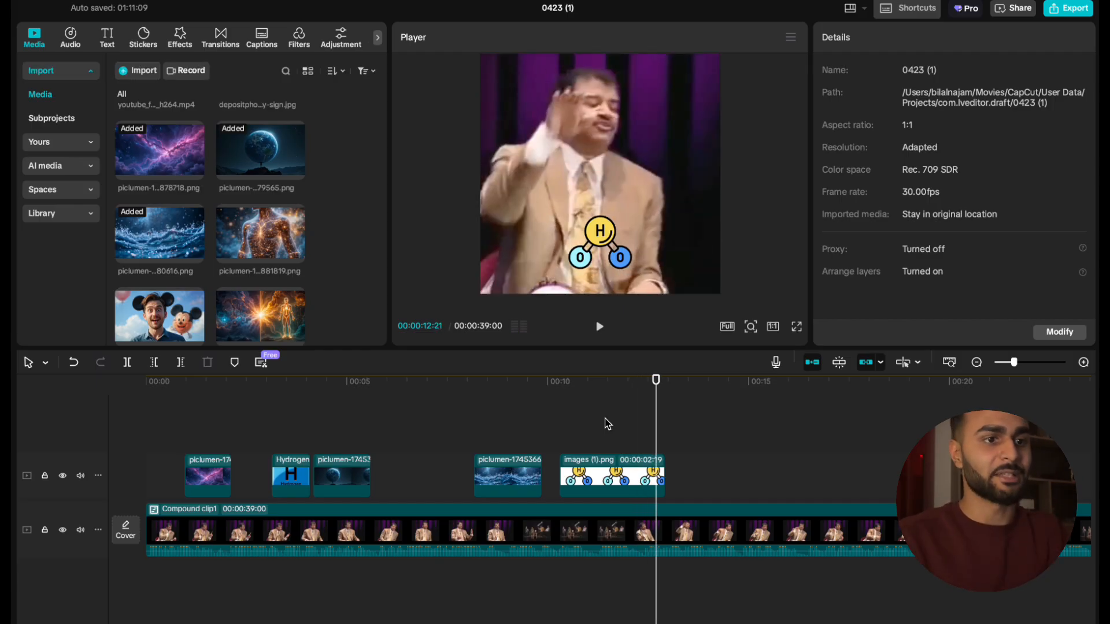
pyautogui.hscroll(3, 607, 424)
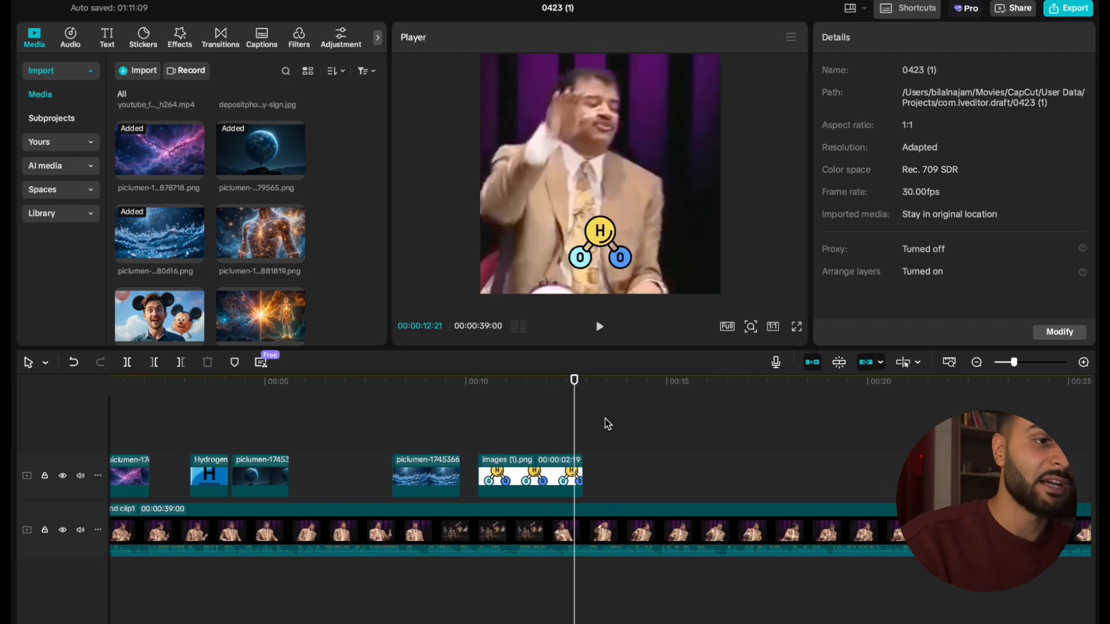
pyautogui.hscroll(-3, 607, 424)
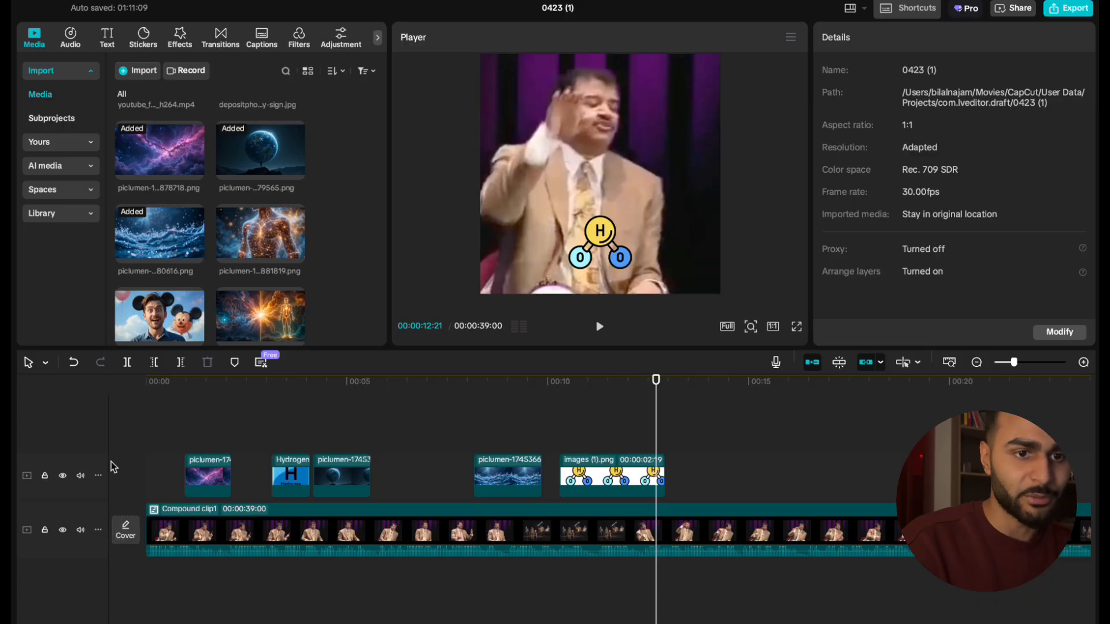
pyautogui.hscroll(10, 461, 506)
pyautogui.hscroll(-10, 463, 506)
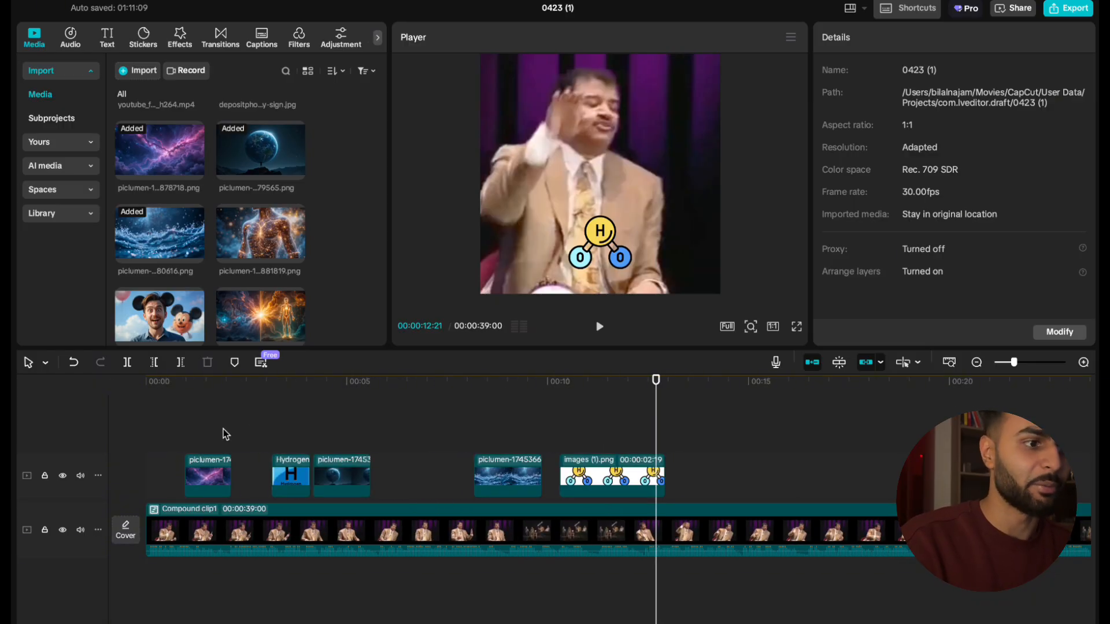
pyautogui.click(136, 426)
pyautogui.moveTo(137, 426); pyautogui.dragTo(1063, 433)
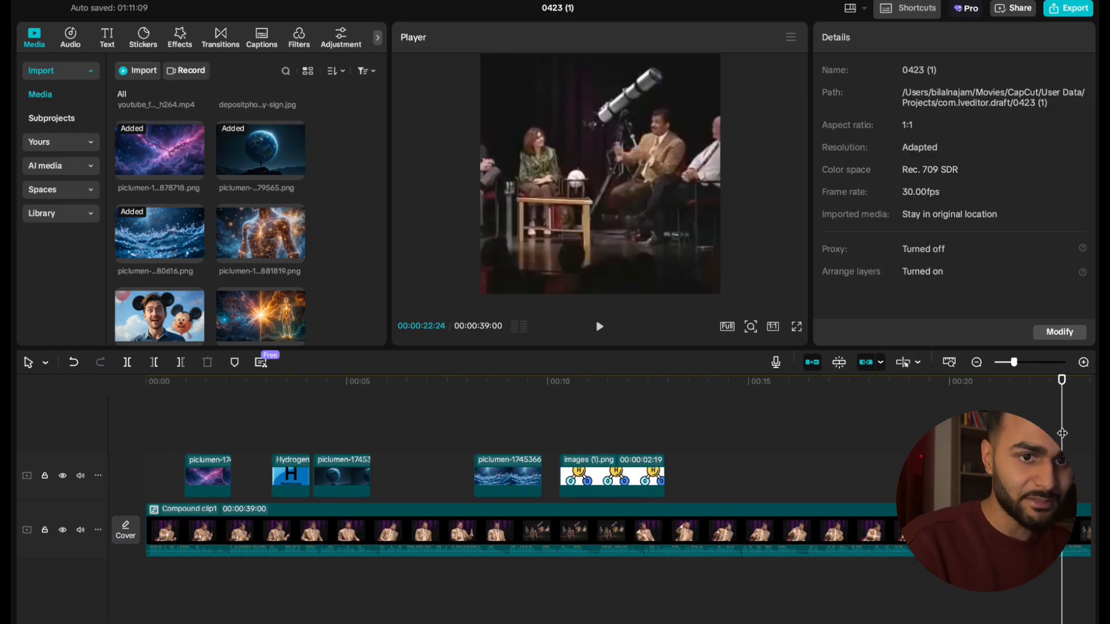
pyautogui.hscroll(13, 721, 461)
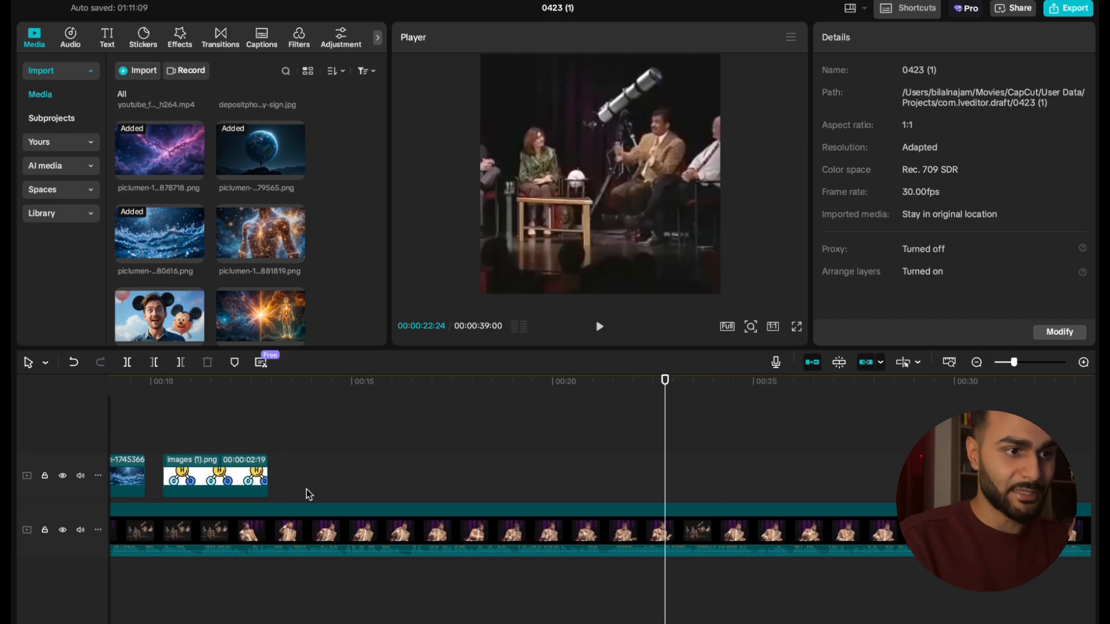
pyautogui.click(292, 478)
pyautogui.moveTo(292, 478); pyautogui.dragTo(691, 459)
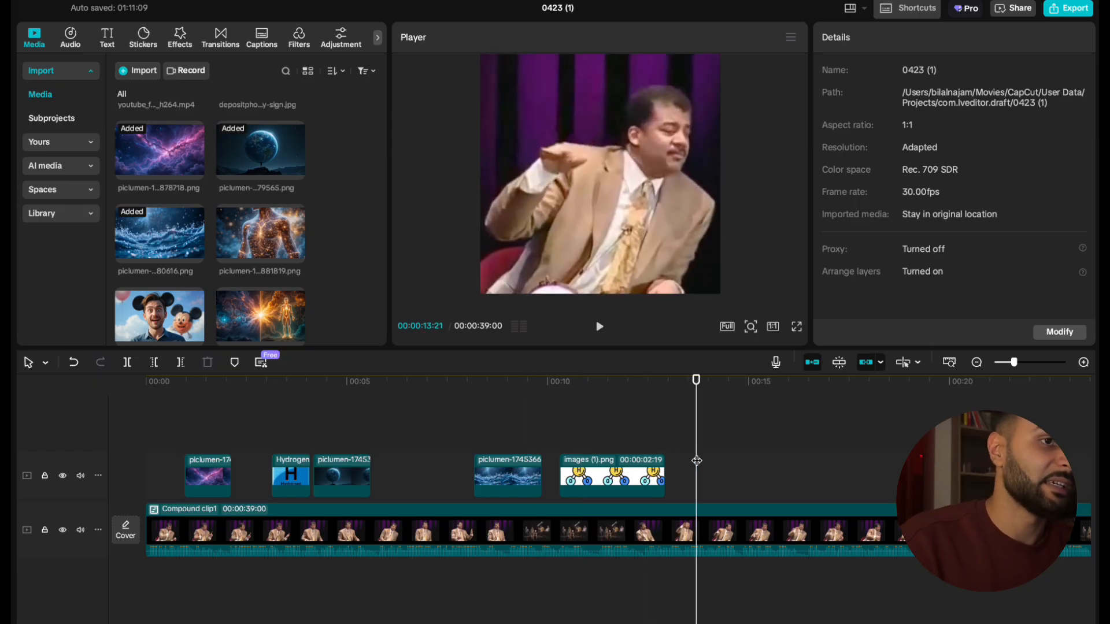
# Play the talk from about 13 seconds to 00:00:21:02 and check the imported images for one matching the speaker's words.
pyautogui.hscroll(3, 696, 461)
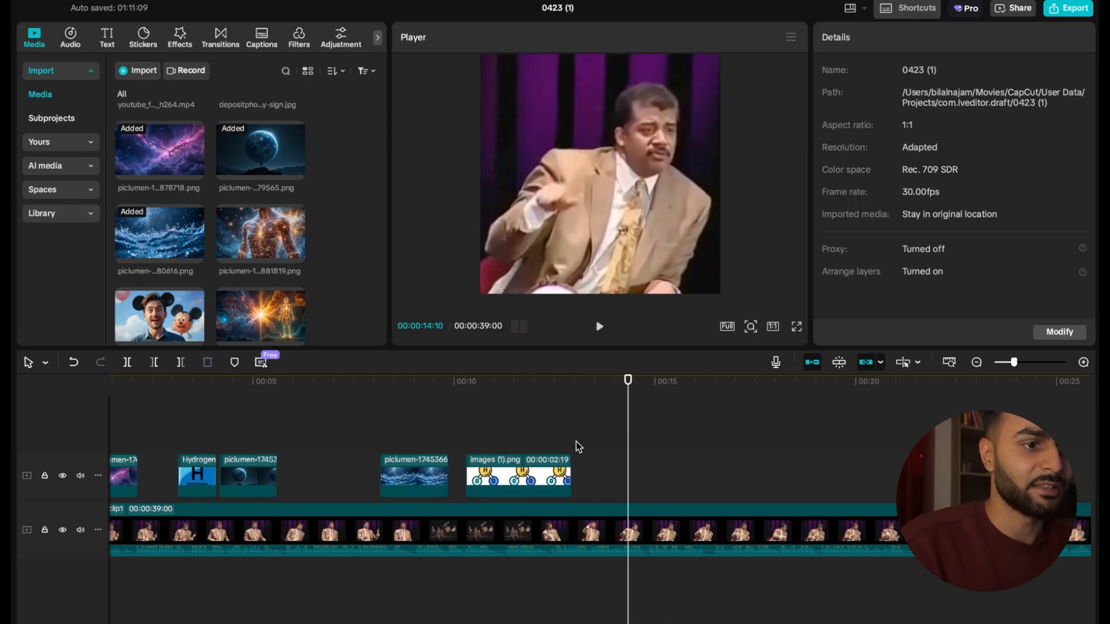
pyautogui.moveTo(656, 450); pyautogui.dragTo(577, 439)
pyautogui.press('space')
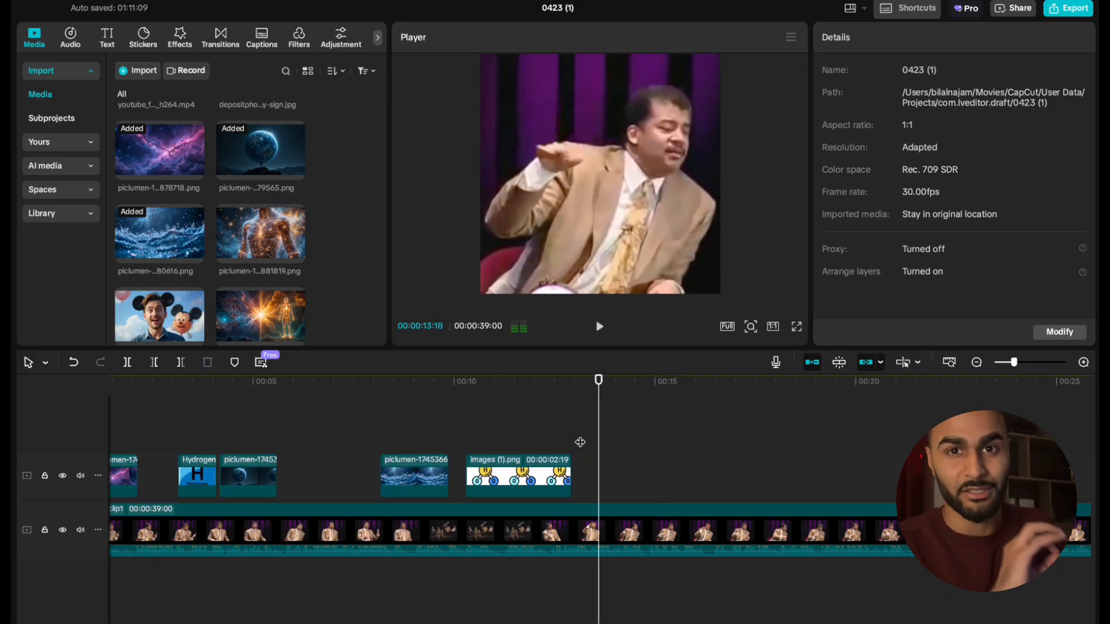
pyautogui.press('space')
pyautogui.click(578, 413)
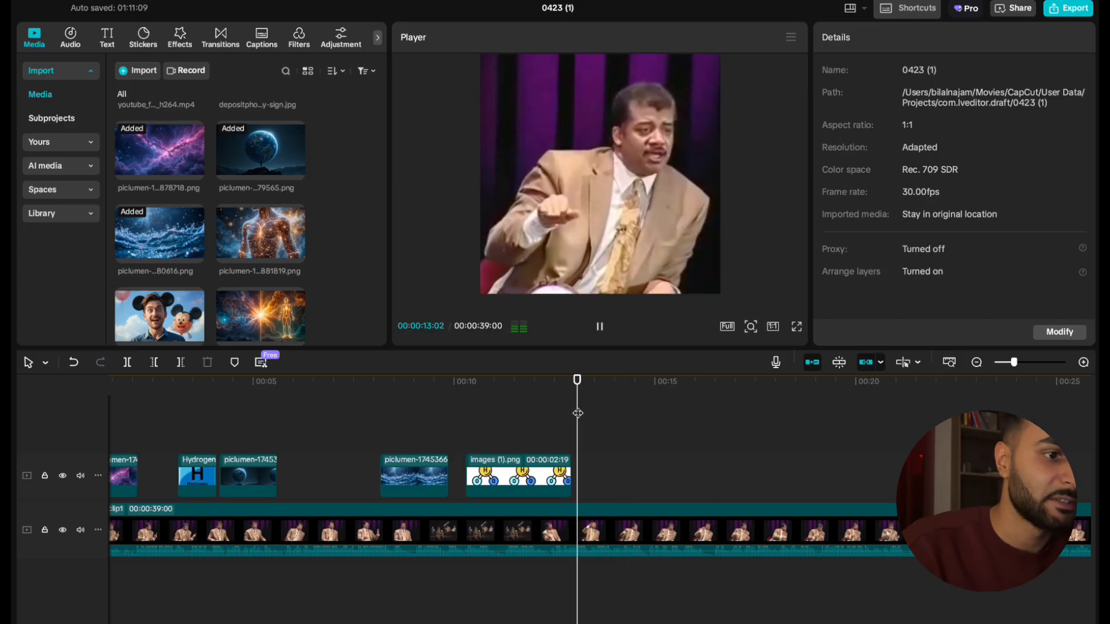
pyautogui.press('space')
pyautogui.press('space')
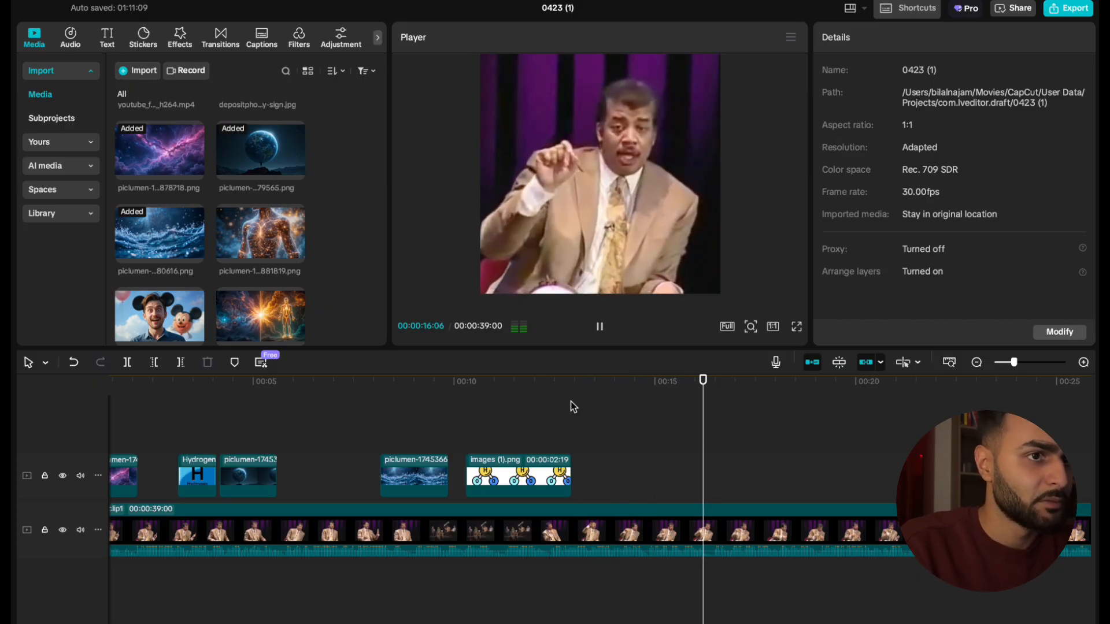
pyautogui.press('space')
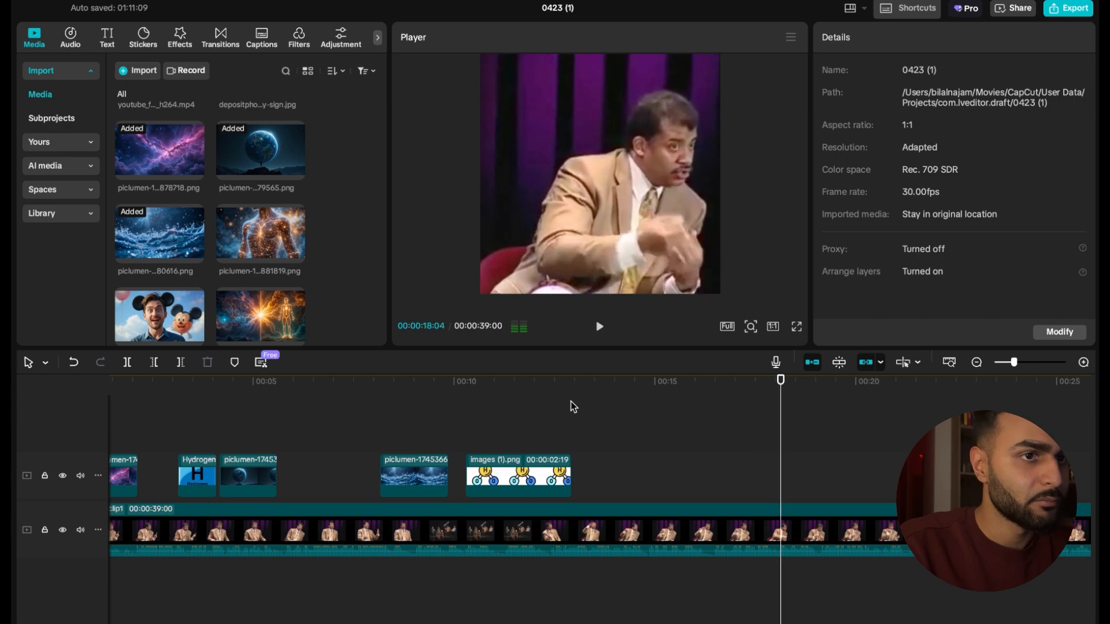
pyautogui.scroll(-3, 300, 281)
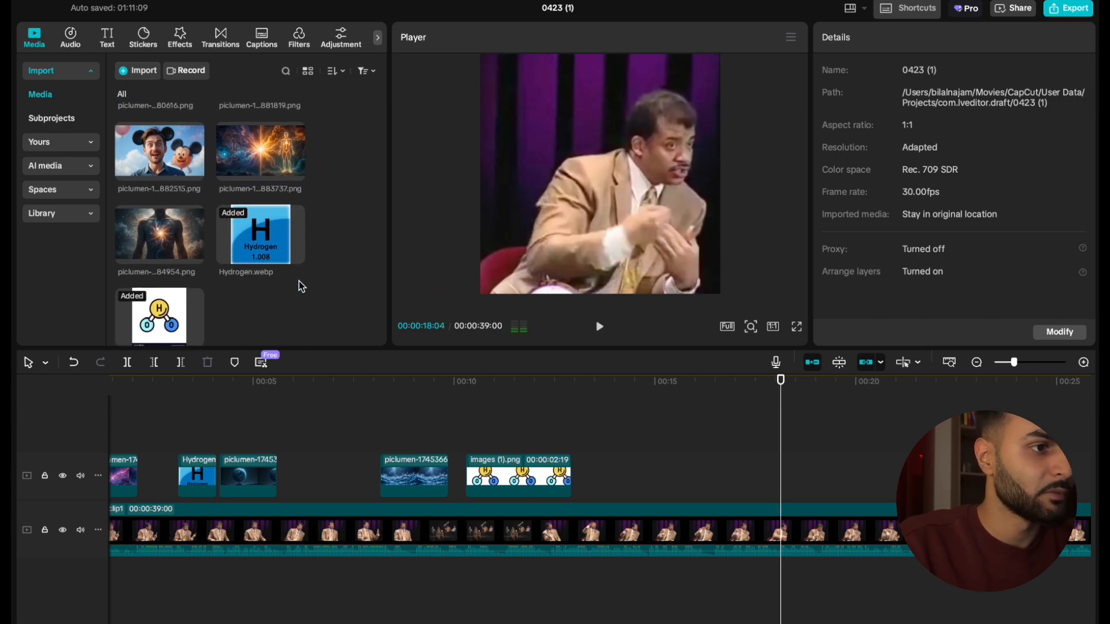
pyautogui.press('space')
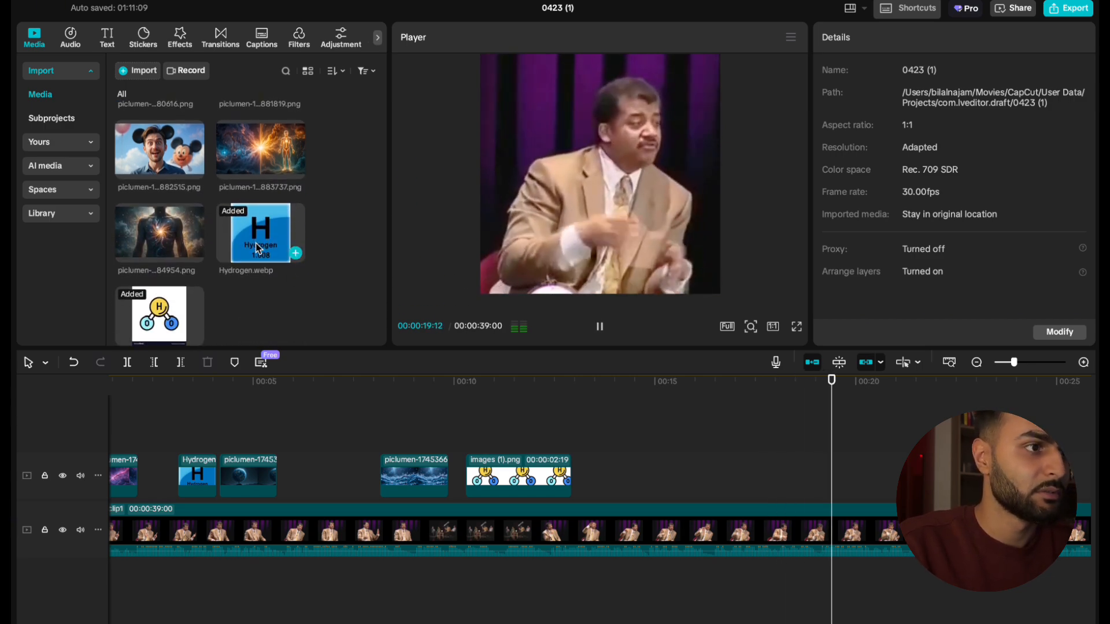
pyautogui.press('space')
pyautogui.hscroll(5, 685, 509)
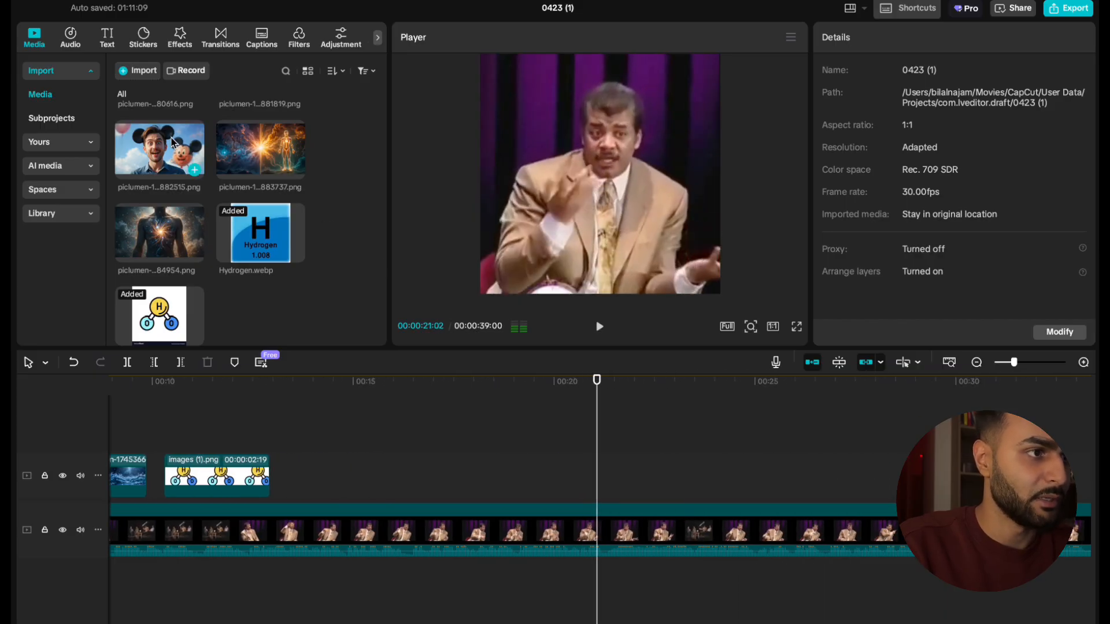
# Place the image of the man with mouse ears above the talk clip at about 21.2 seconds and trim its start to 00:00:22:25.
pyautogui.moveTo(171, 142); pyautogui.dragTo(602, 481)
pyautogui.press('space')
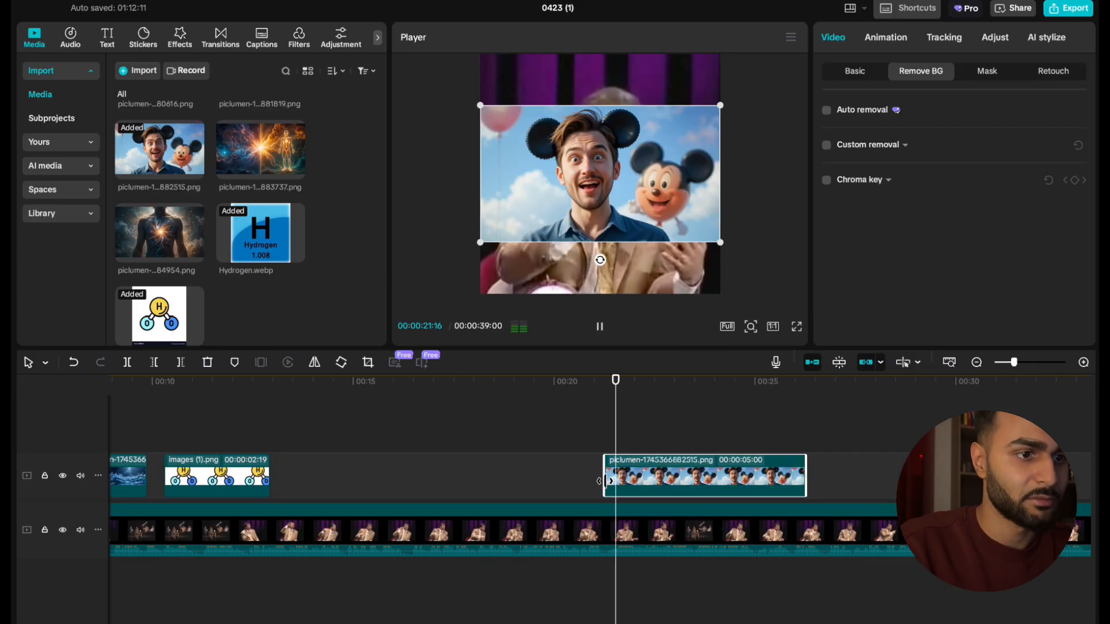
pyautogui.press('space')
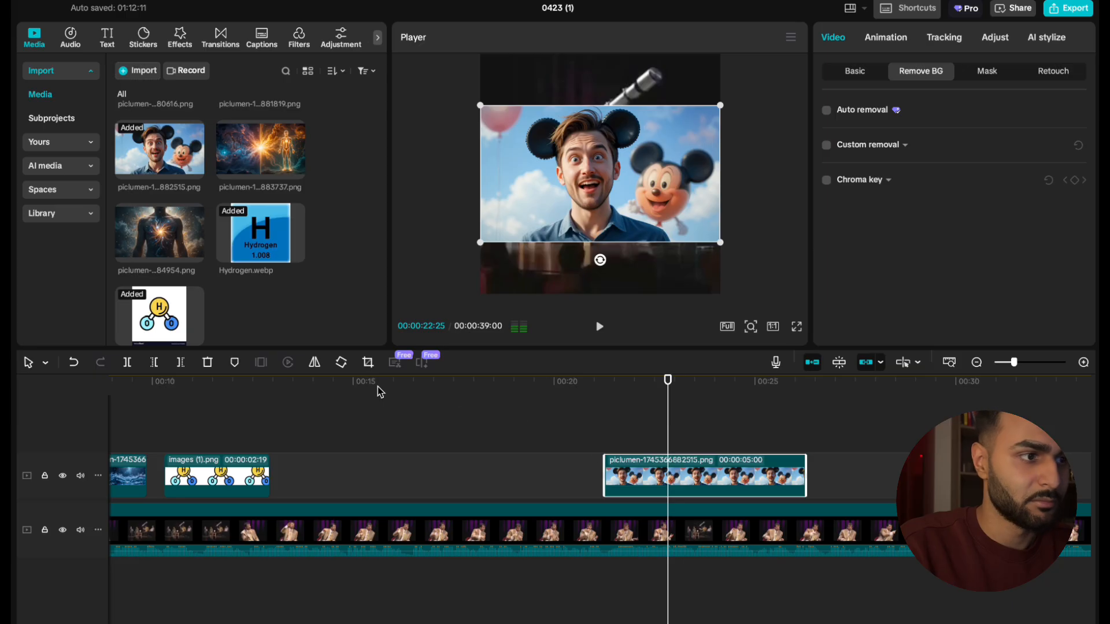
pyautogui.click(155, 362)
pyautogui.press('space')
pyautogui.press('space')
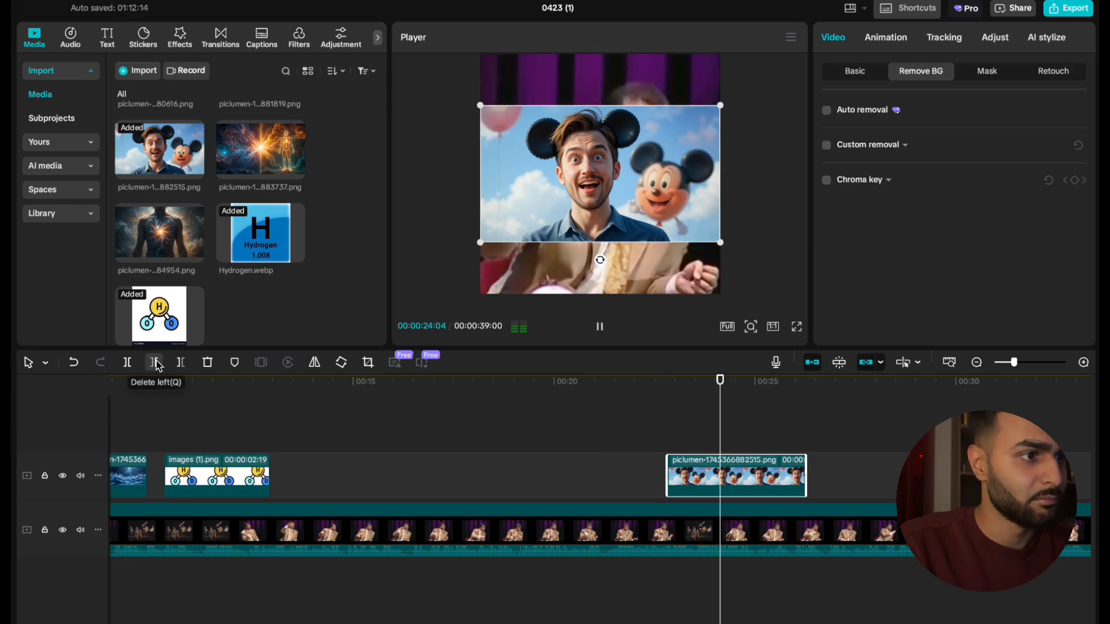
# Replay the cue and extend the mouse-ears overlay's start back to about 22.3 seconds.
pyautogui.click(659, 464)
pyautogui.click(676, 478)
pyautogui.moveTo(669, 479); pyautogui.dragTo(664, 479)
pyautogui.press('space')
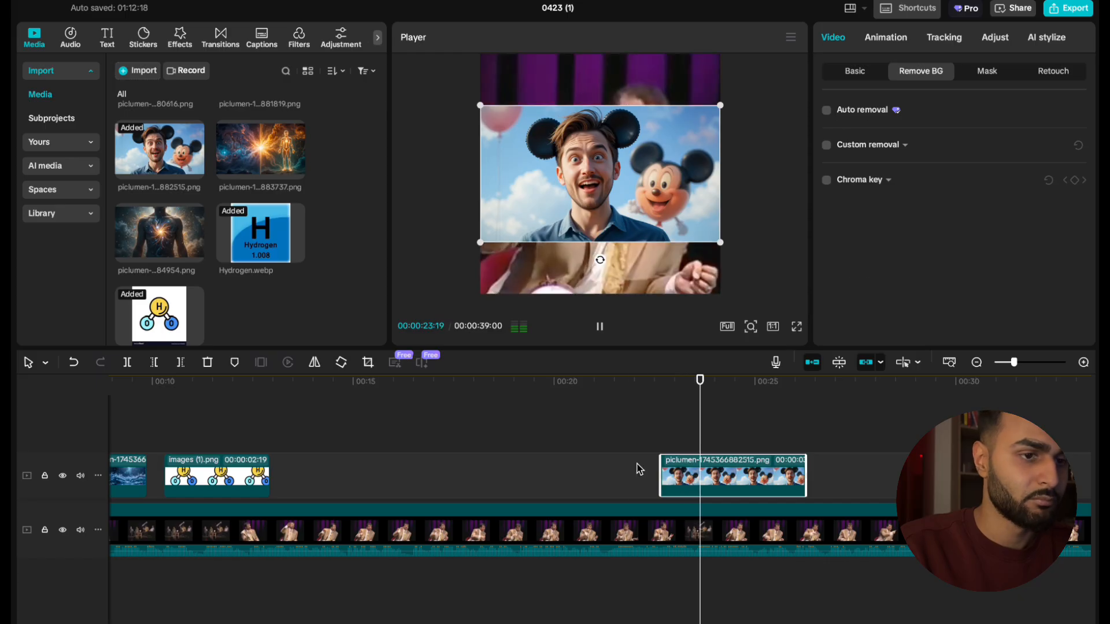
pyautogui.click(637, 464)
pyautogui.click(609, 457)
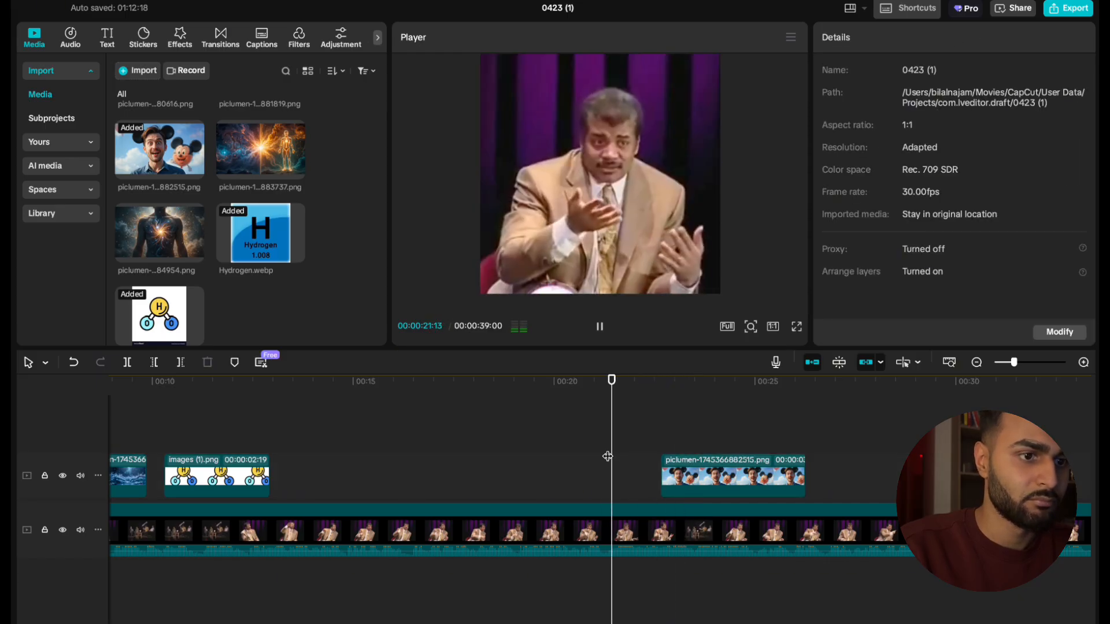
pyautogui.press('space')
pyautogui.click(696, 475)
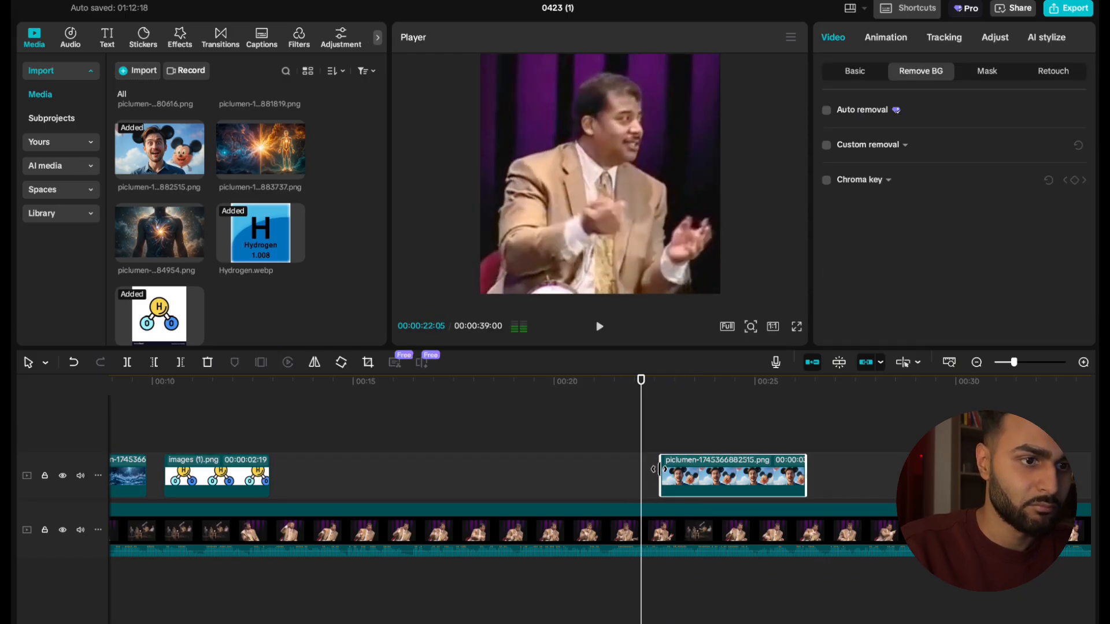
pyautogui.moveTo(662, 476); pyautogui.dragTo(646, 472)
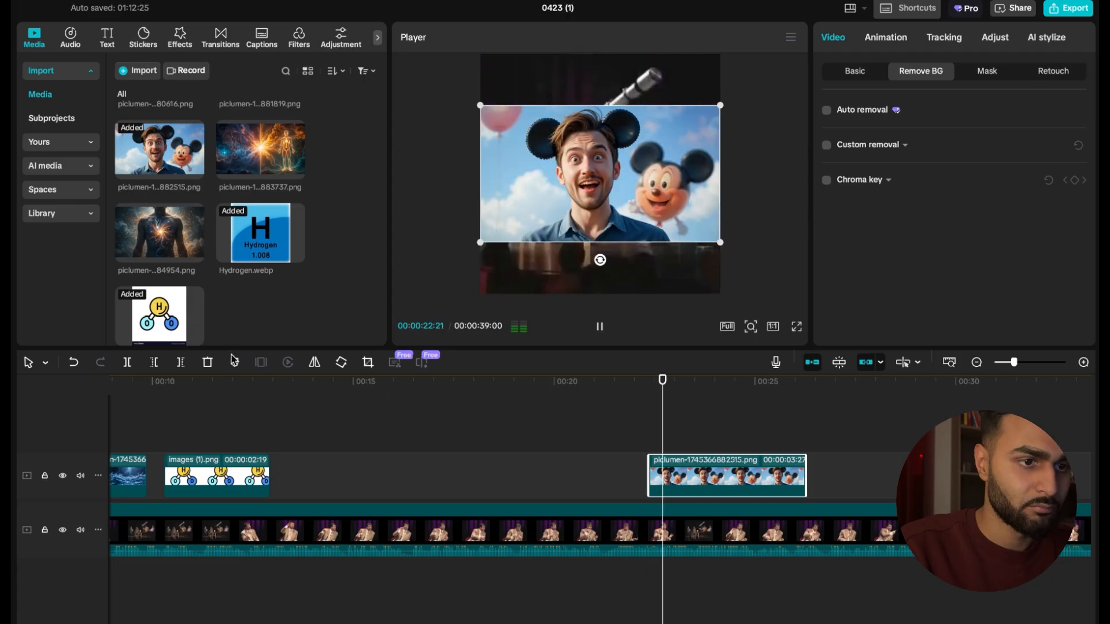
# Trim the mouse-ears overlay's end at about 24 seconds and play the talk on past 26 seconds.
pyautogui.press('space')
pyautogui.click(181, 364)
pyautogui.press('space')
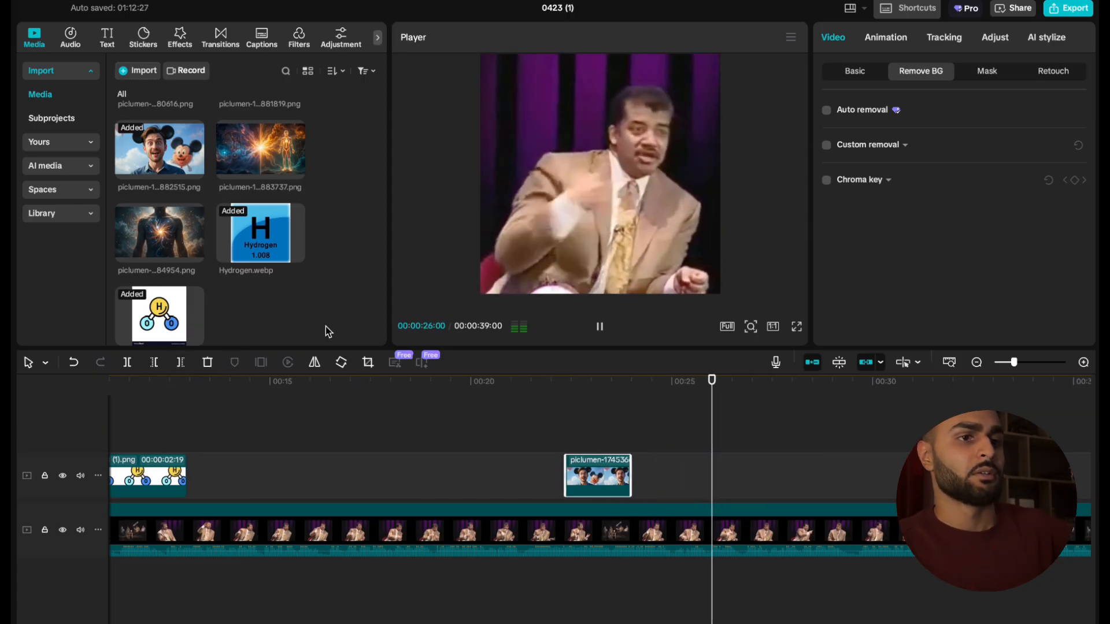
pyautogui.press('space')
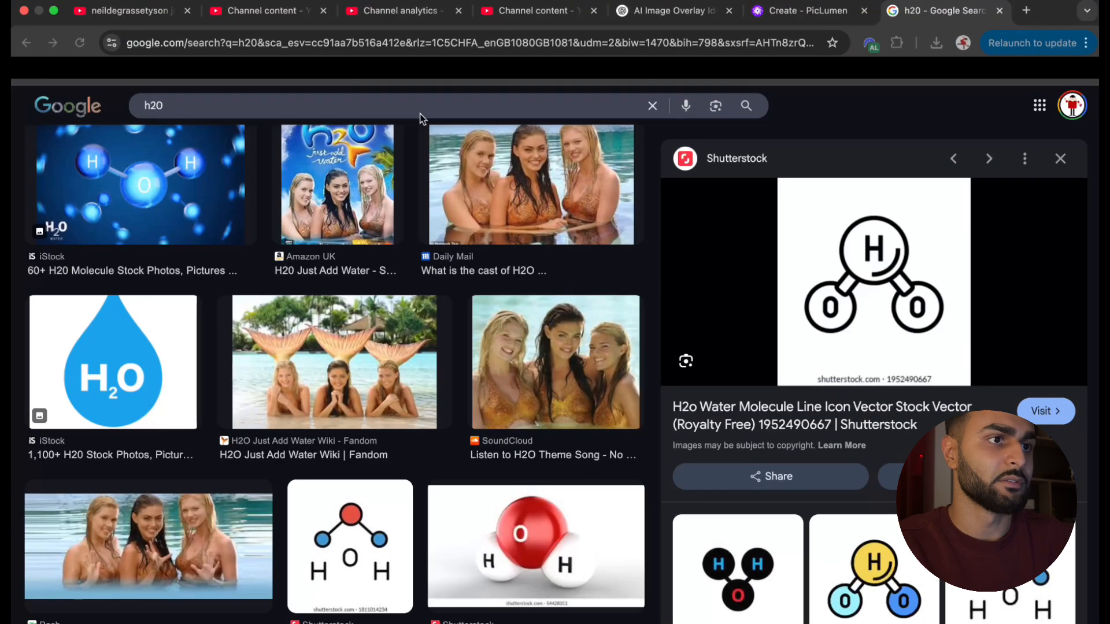
# Search Google Images for "most abundamt chemicals in universe".
pyautogui.click(421, 113)
pyautogui.write('most')
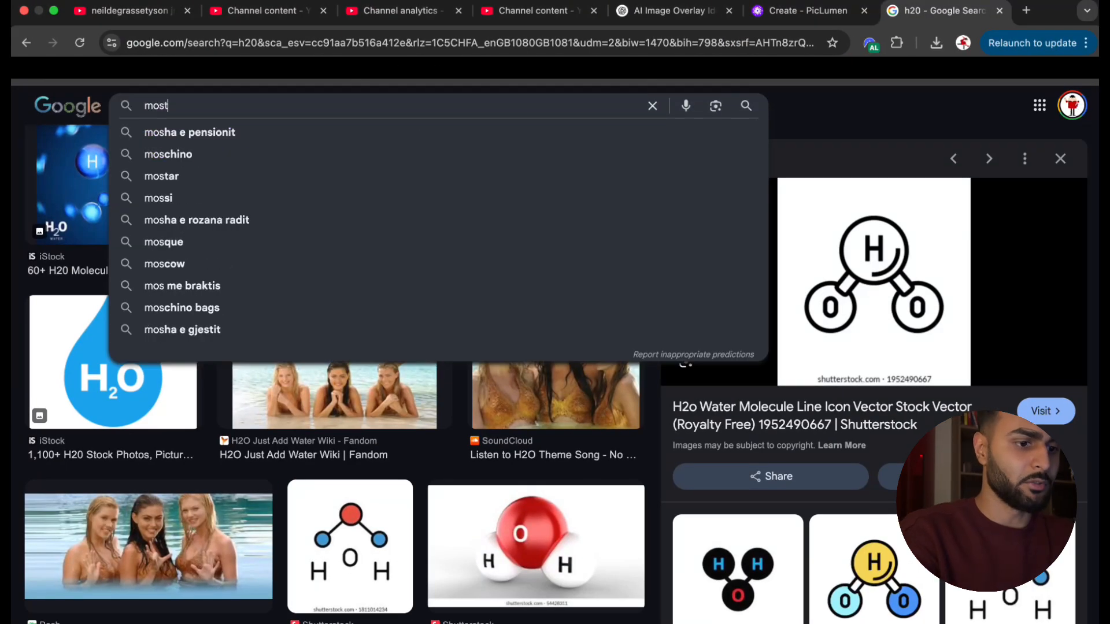
pyautogui.write(' abundamt chemicals in universe')
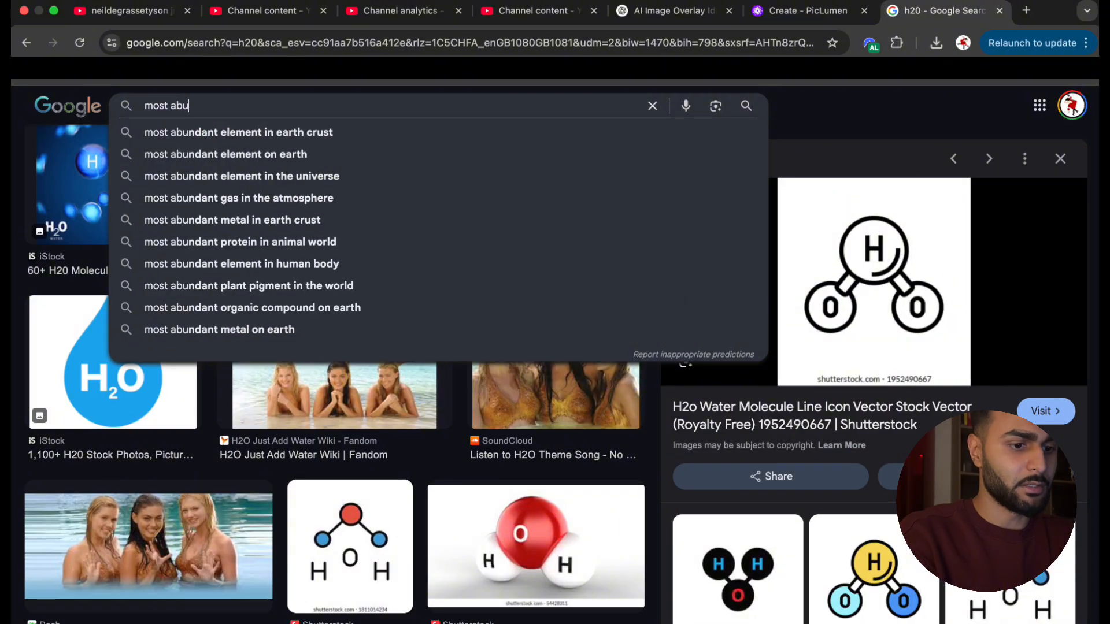
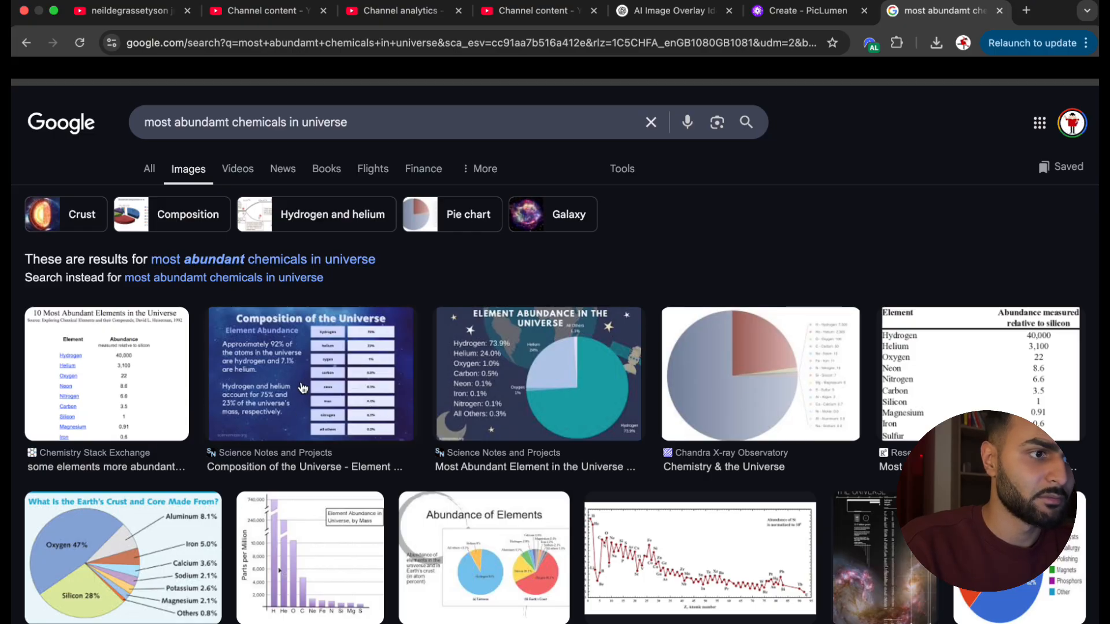
# Open the "Composition of the Universe" result from Science Notes and Projects and save its image to the computer.
pyautogui.click(353, 379)
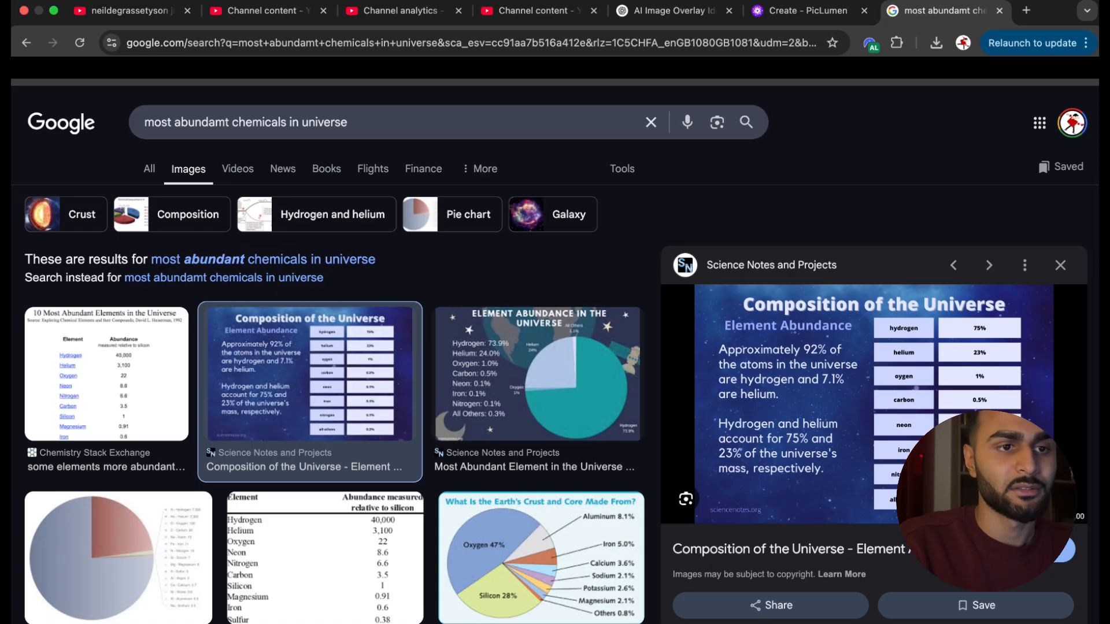
pyautogui.rightClick(872, 443)
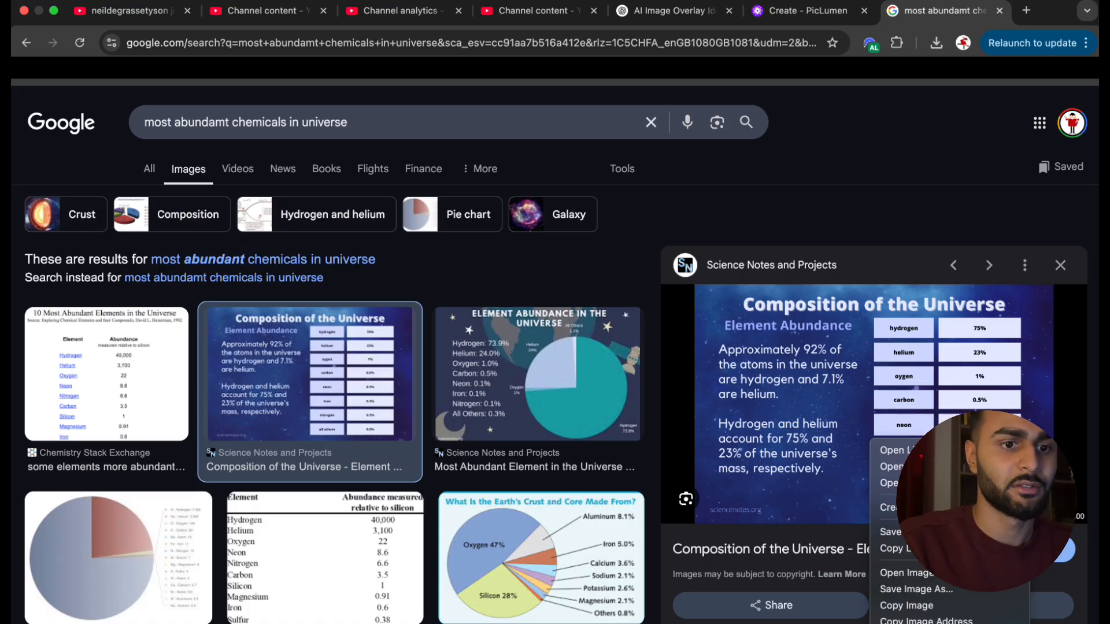
pyautogui.click(932, 590)
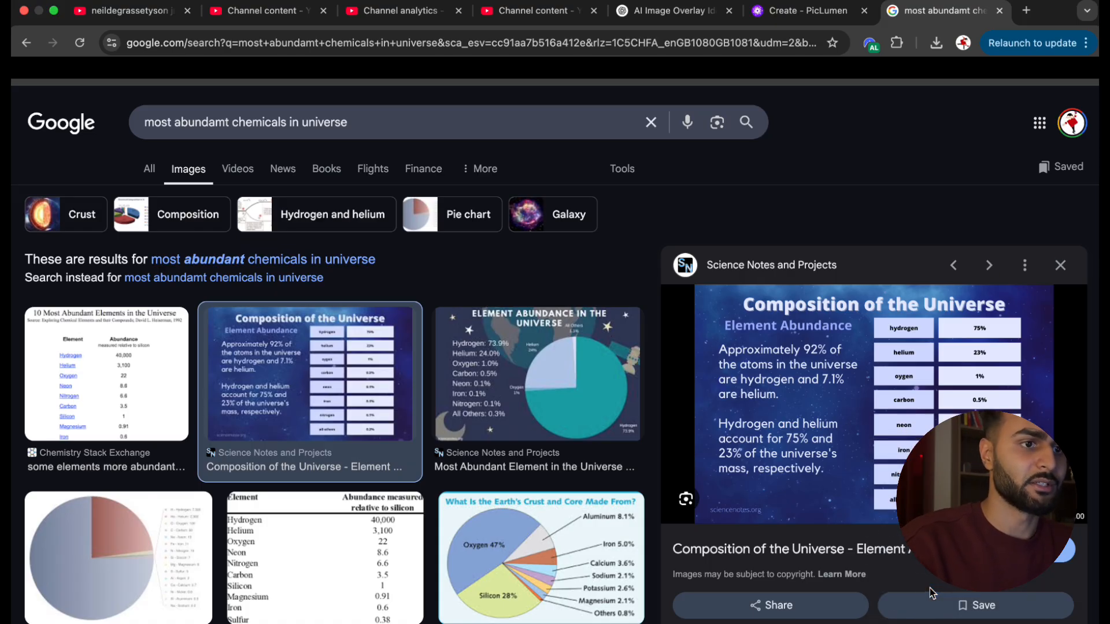
pyautogui.press('Return')
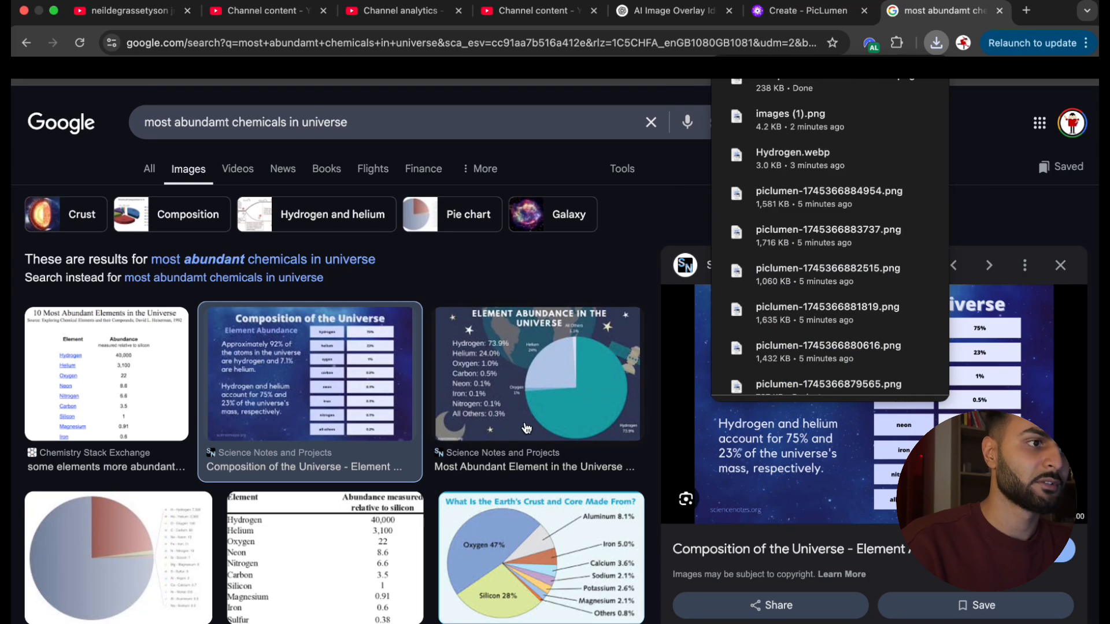
# Switch to CapCut and place the downloaded Composition-of-the-Universe.png above the talk clip at 00:00:26:02.
pyautogui.hotkey('ctrl', 'Up')
pyautogui.click(544, 37)
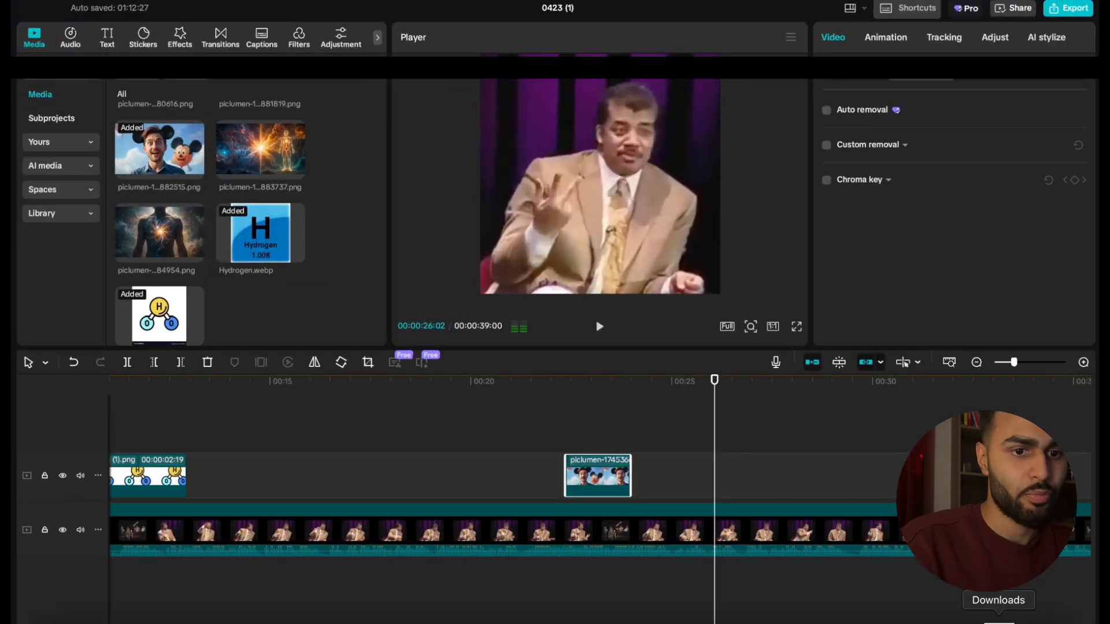
pyautogui.click(999, 619)
pyautogui.moveTo(1012, 578); pyautogui.dragTo(734, 474)
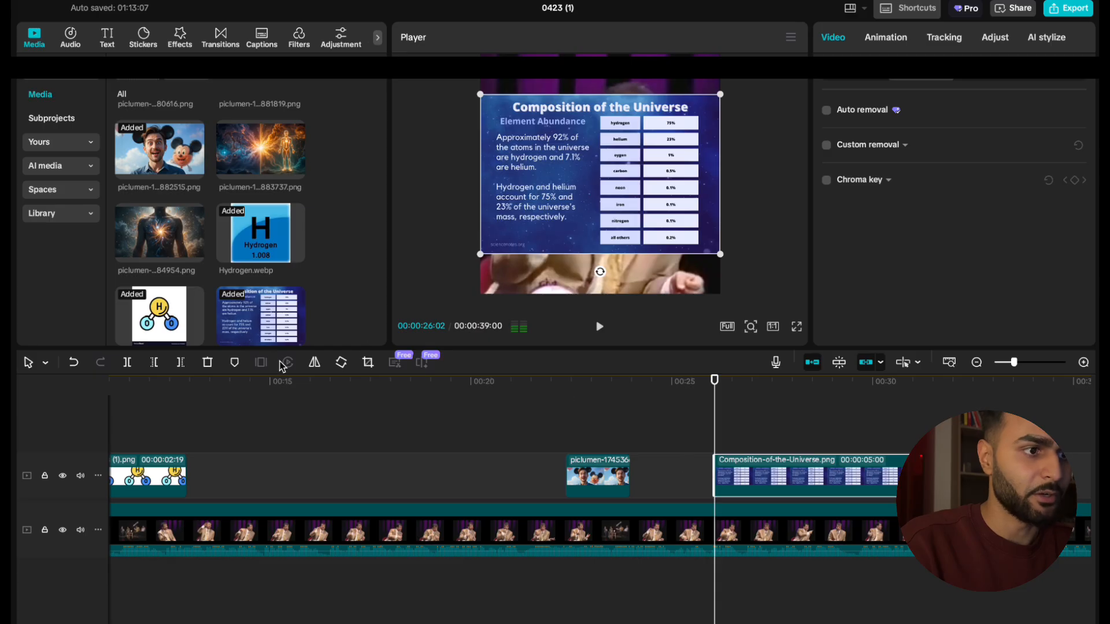
# Crop the Composition of the Universe overlay to just its hydrogen, helium, oxygen and carbon table rows.
pyautogui.click(367, 362)
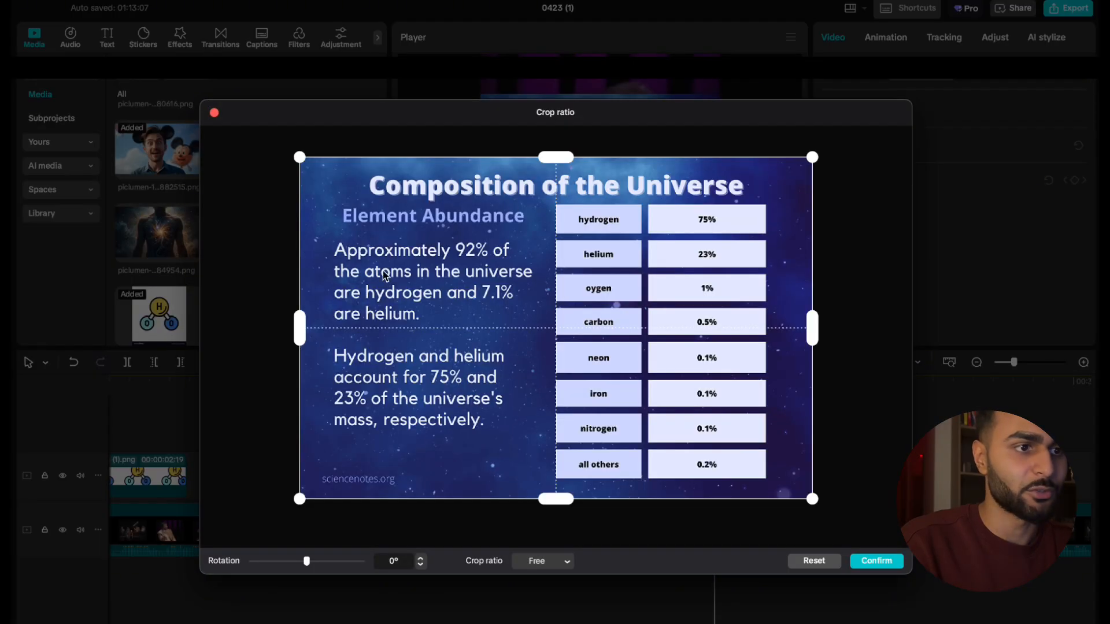
pyautogui.moveTo(299, 322); pyautogui.dragTo(548, 326)
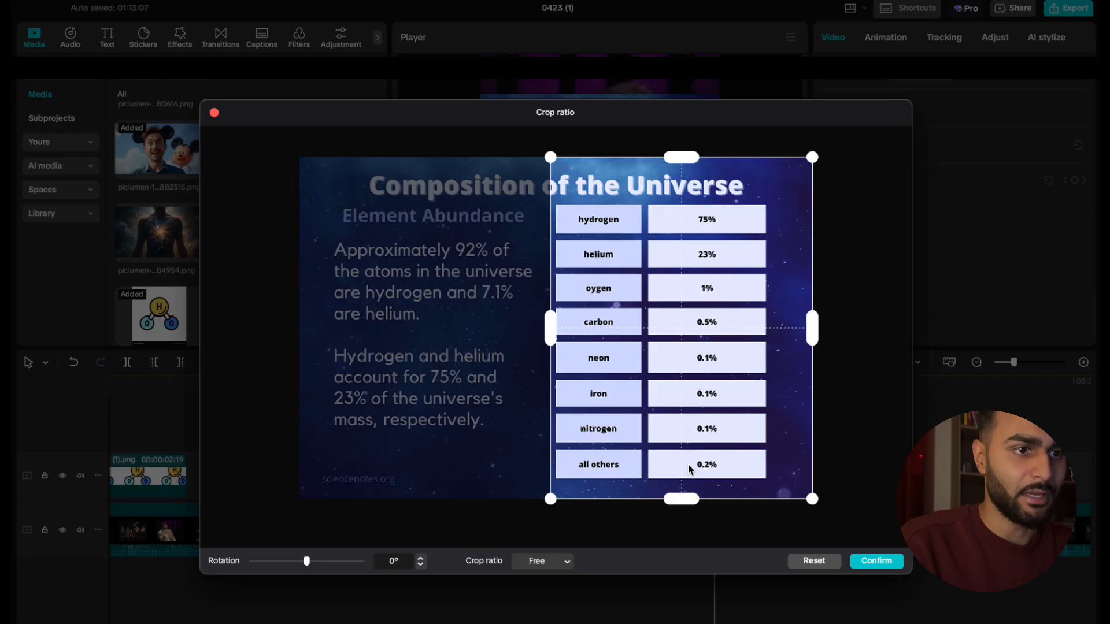
pyautogui.moveTo(690, 496); pyautogui.dragTo(679, 341)
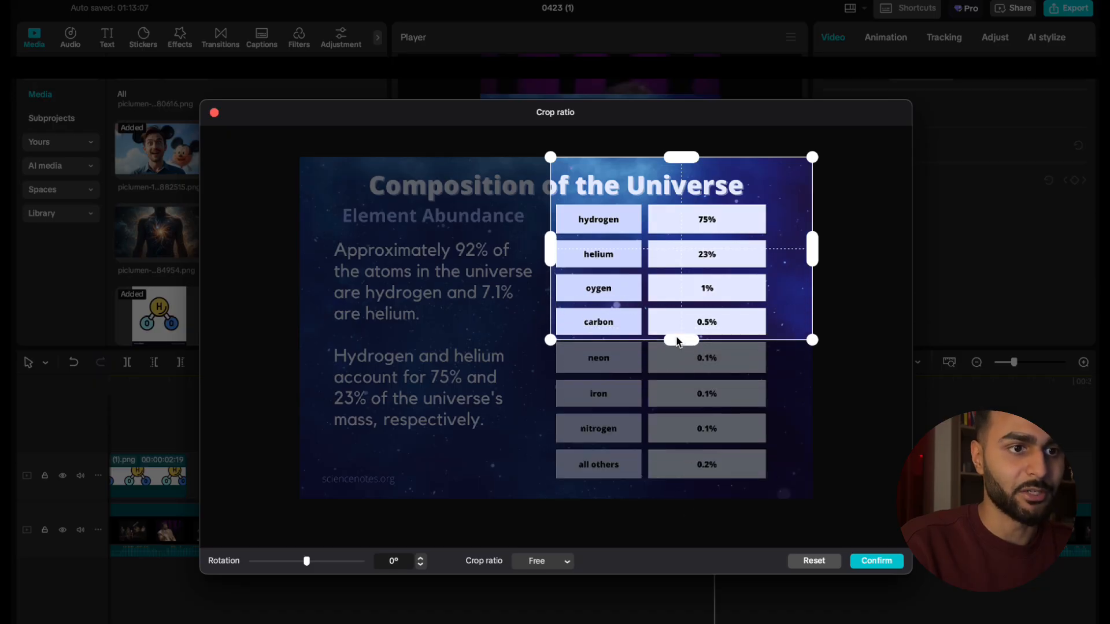
pyautogui.moveTo(811, 257); pyautogui.dragTo(770, 254)
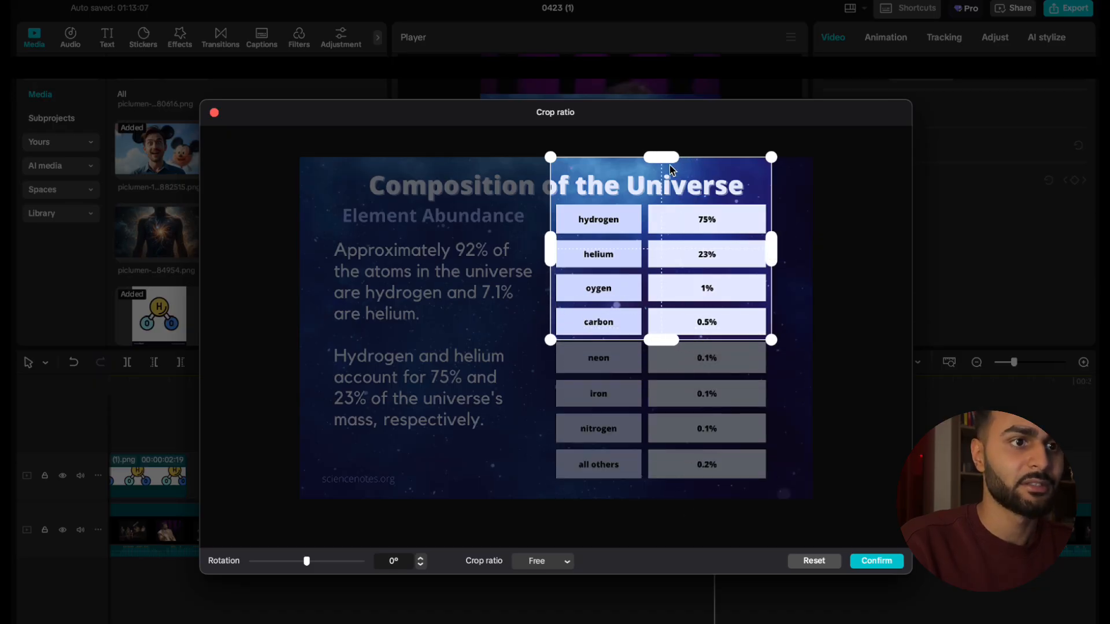
pyautogui.moveTo(670, 165); pyautogui.dragTo(661, 200)
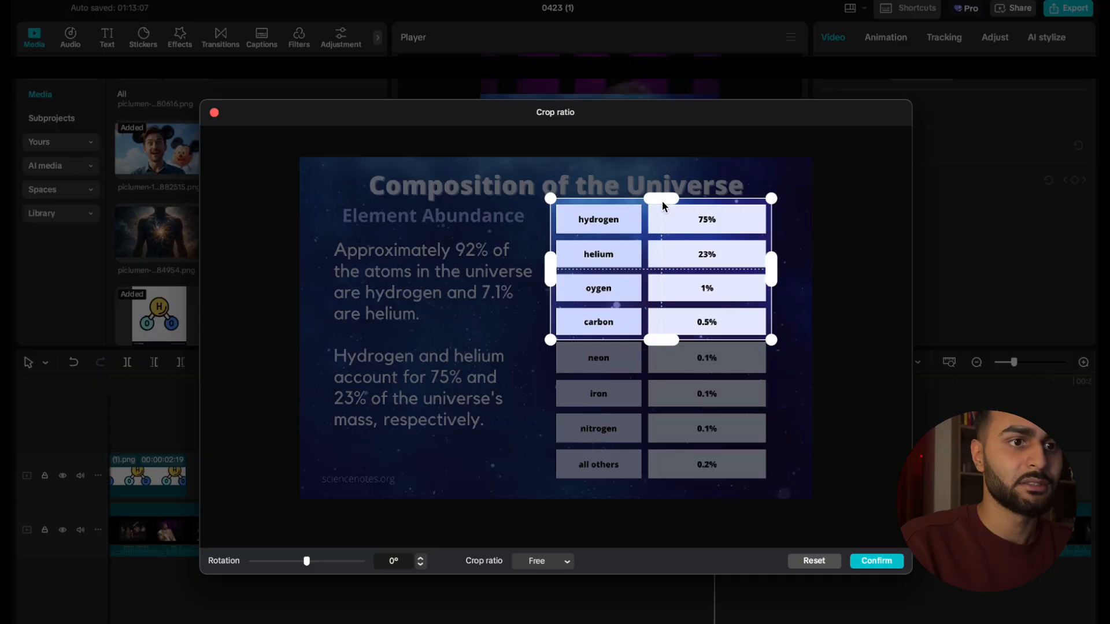
pyautogui.click(892, 564)
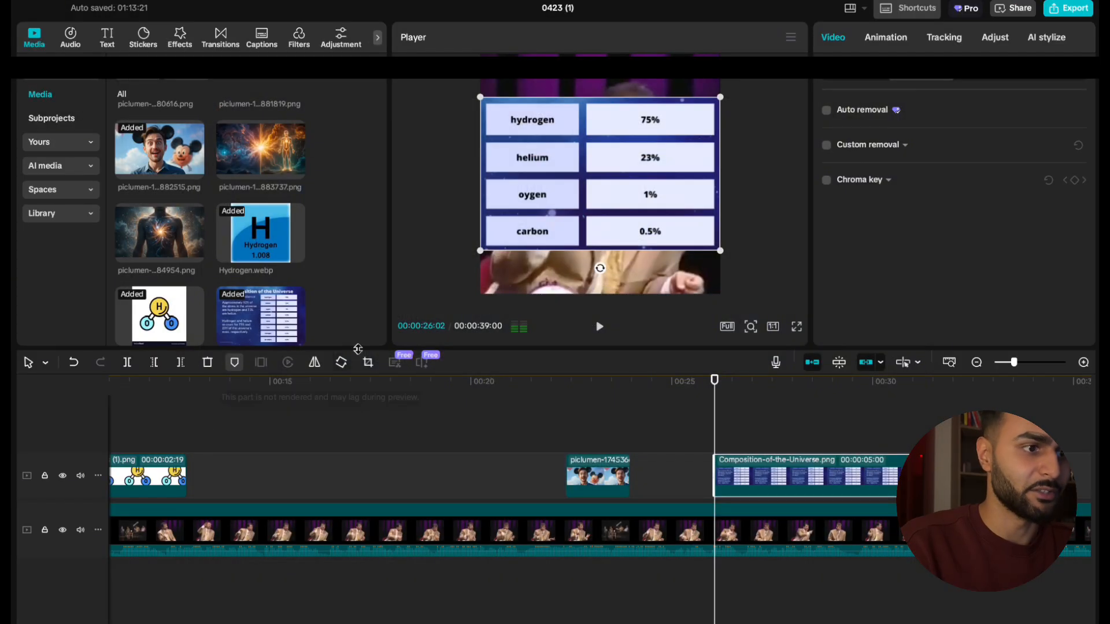
# Shrink the cropped table into the video frame's lower right and extend its duration to 00:00:07:09 after playing the section.
pyautogui.moveTo(720, 248); pyautogui.dragTo(668, 218)
pyautogui.moveTo(614, 183); pyautogui.dragTo(663, 247)
pyautogui.press('space')
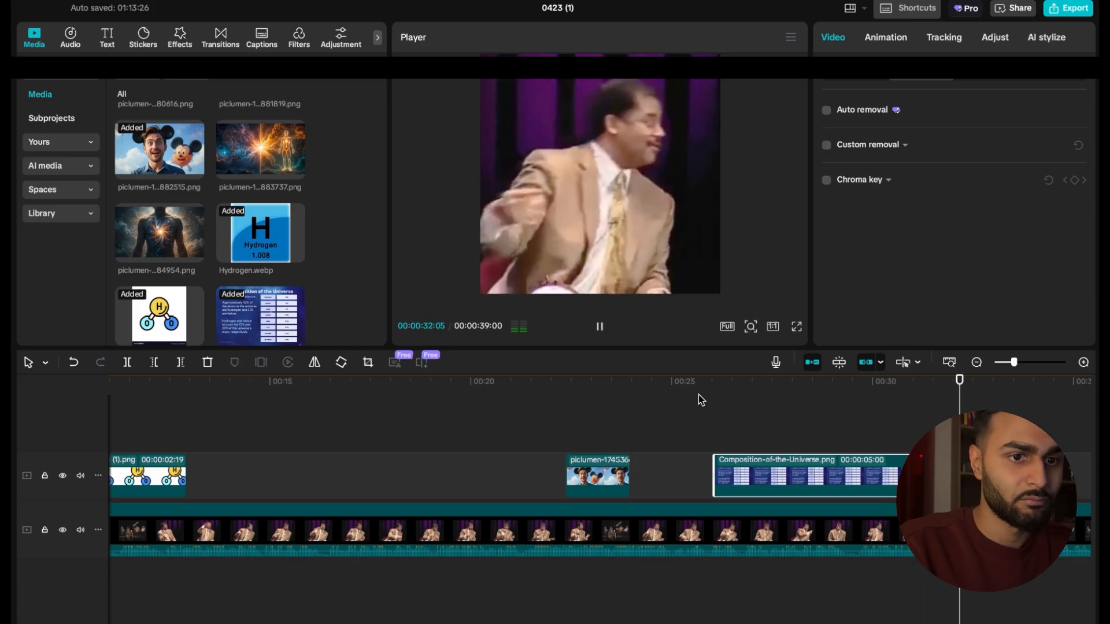
pyautogui.press('space')
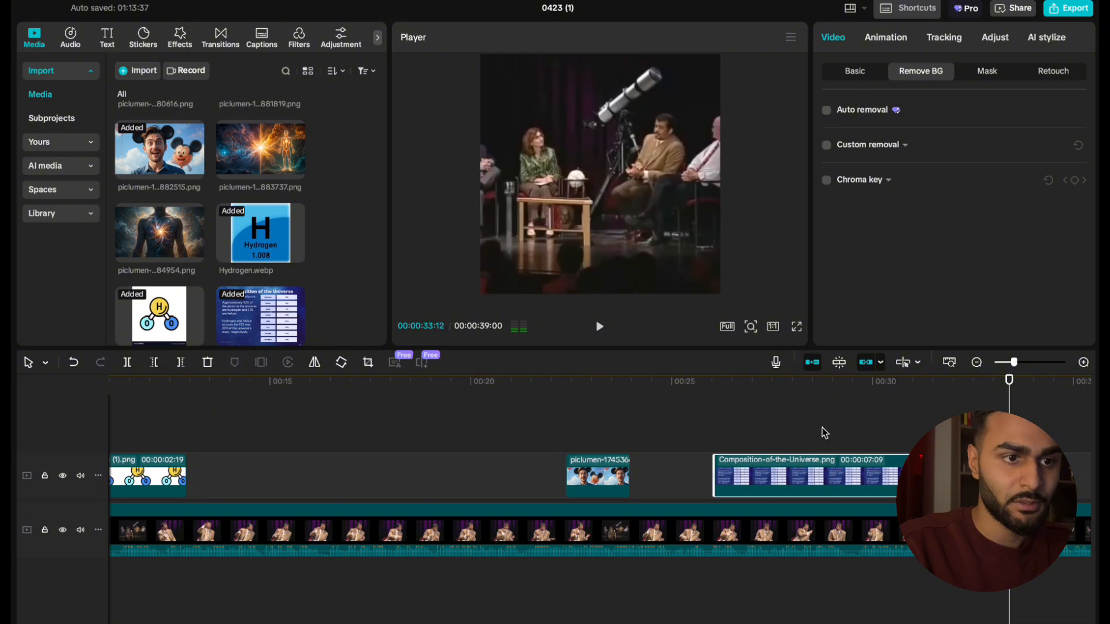
# Replay the talk from about 26 seconds and move the element table to the lower centre of the video frame.
pyautogui.click(704, 422)
pyautogui.press('space')
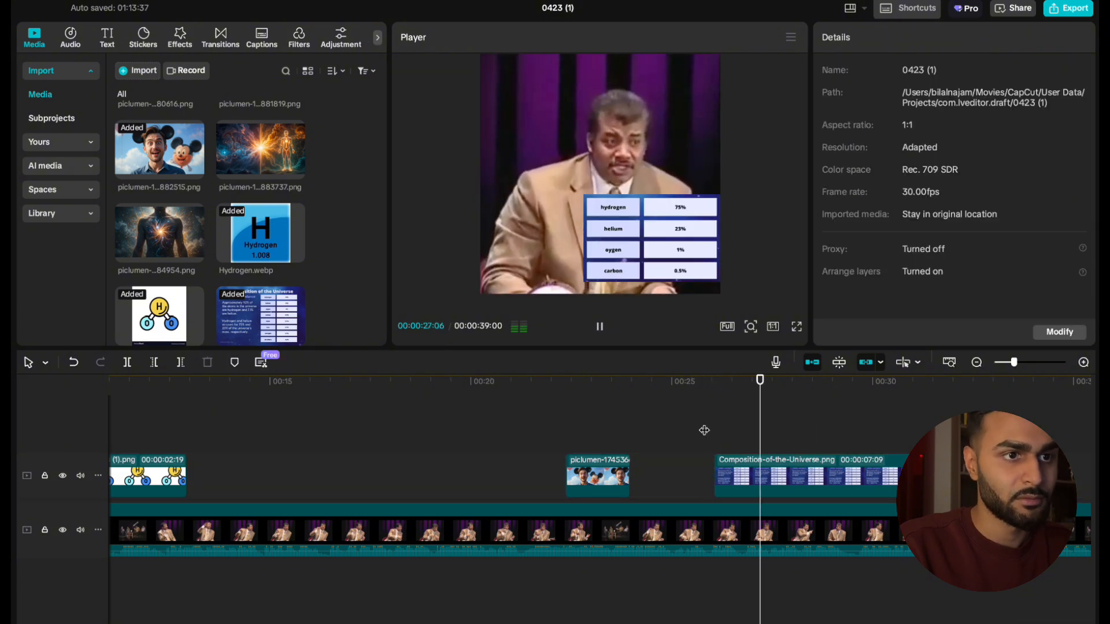
pyautogui.moveTo(664, 233); pyautogui.dragTo(612, 232)
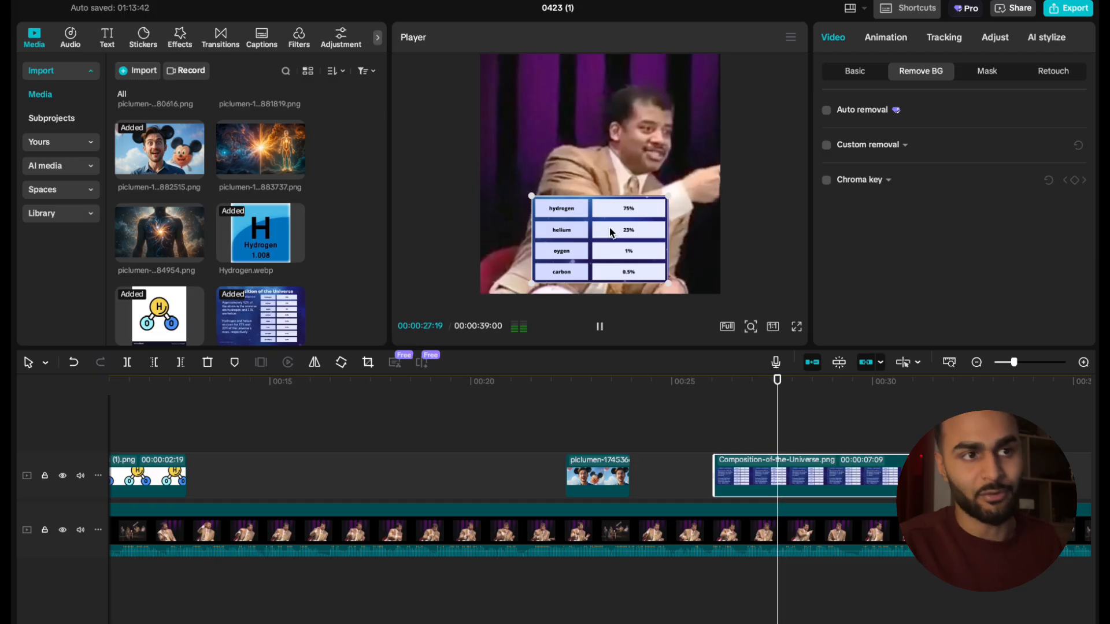
# Replay the lead-in to the element table and extend the overlay's start back to about 24 seconds, for a duration of 00:00:09:09.
pyautogui.click(712, 438)
pyautogui.click(659, 437)
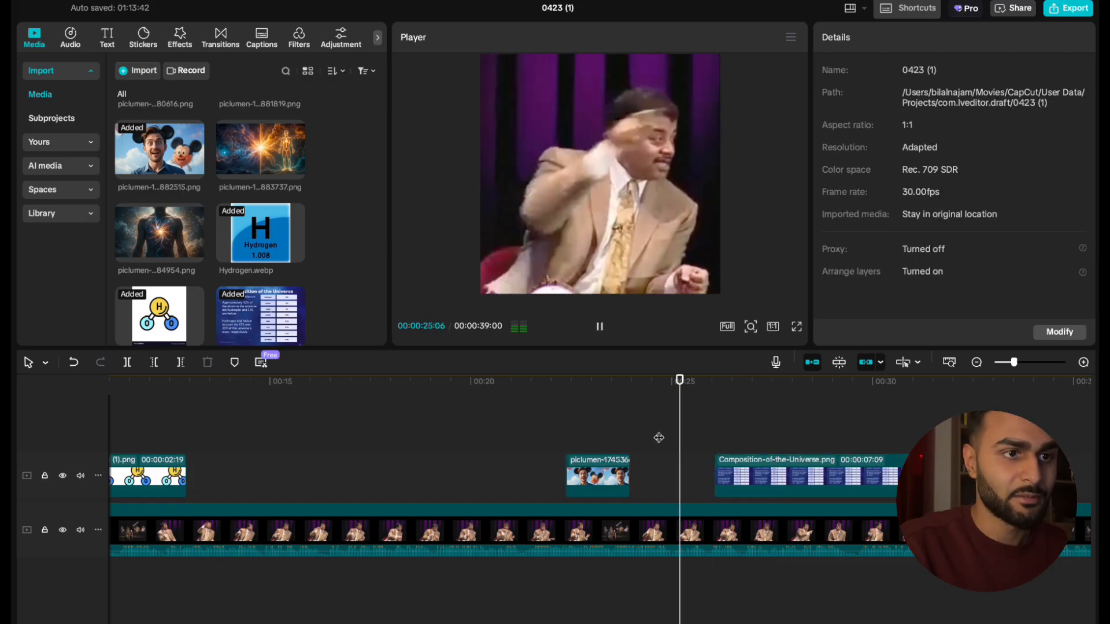
pyautogui.click(603, 417)
pyautogui.press('space')
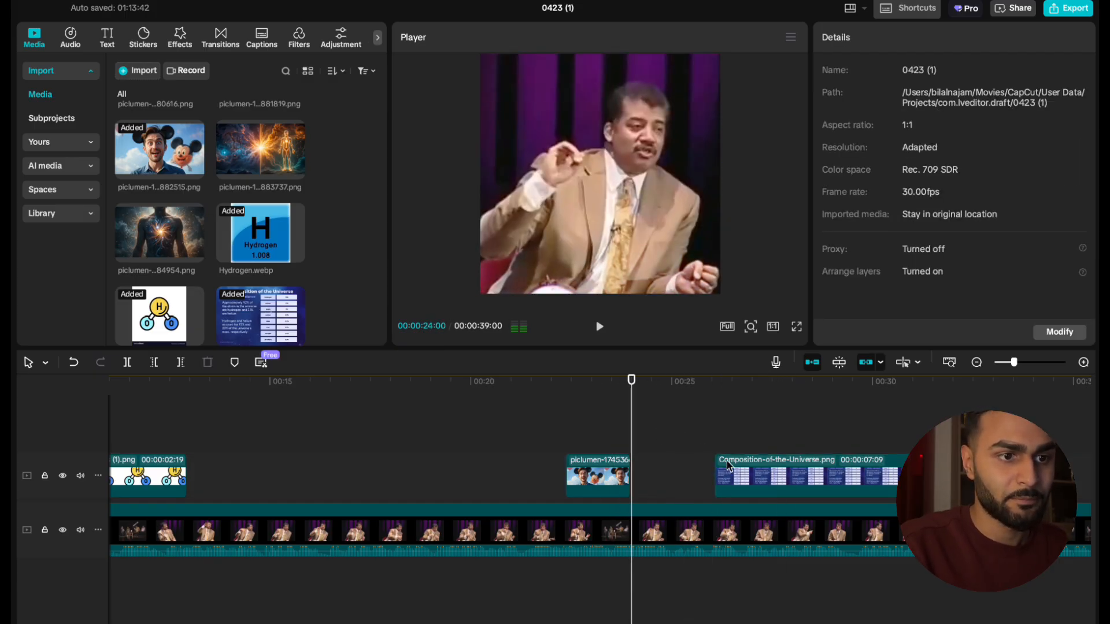
pyautogui.moveTo(729, 466); pyautogui.dragTo(634, 462)
pyautogui.press('space')
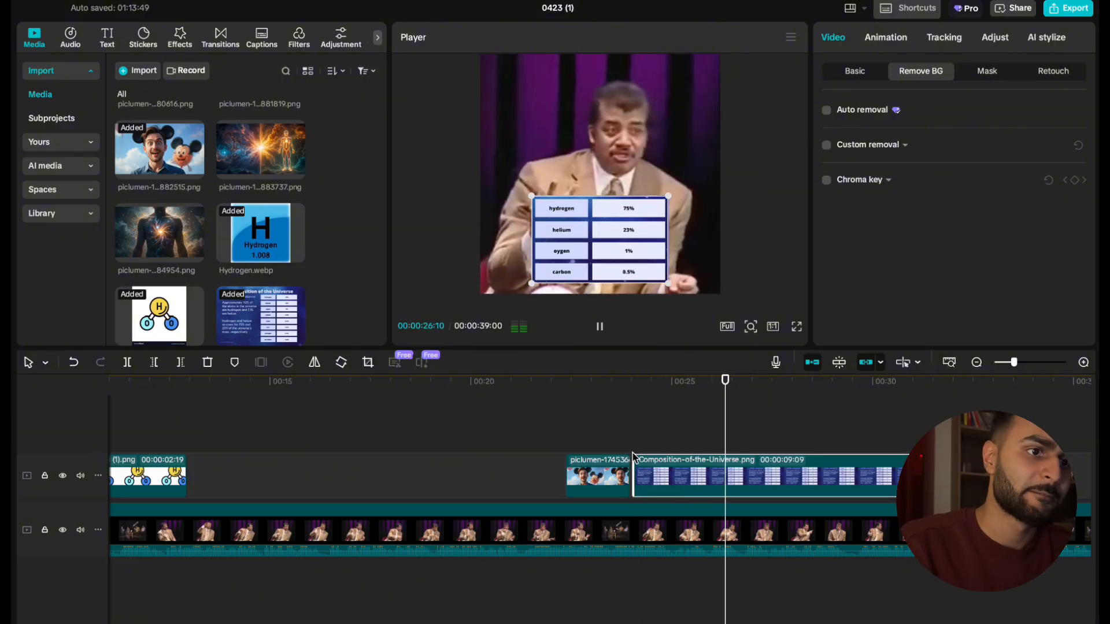
# Extend the element table's start by one frame to a 00:00:09:10 duration and replay the cue to 00:00:25:01.
pyautogui.click(617, 434)
pyautogui.press('space')
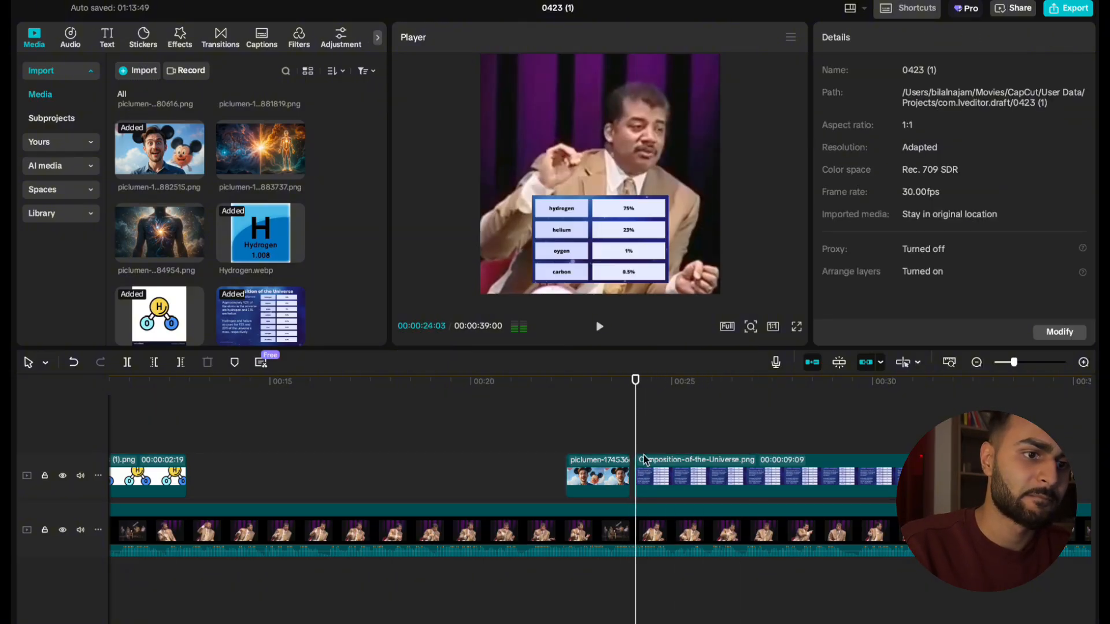
pyautogui.click(641, 477)
pyautogui.moveTo(641, 472); pyautogui.dragTo(639, 472)
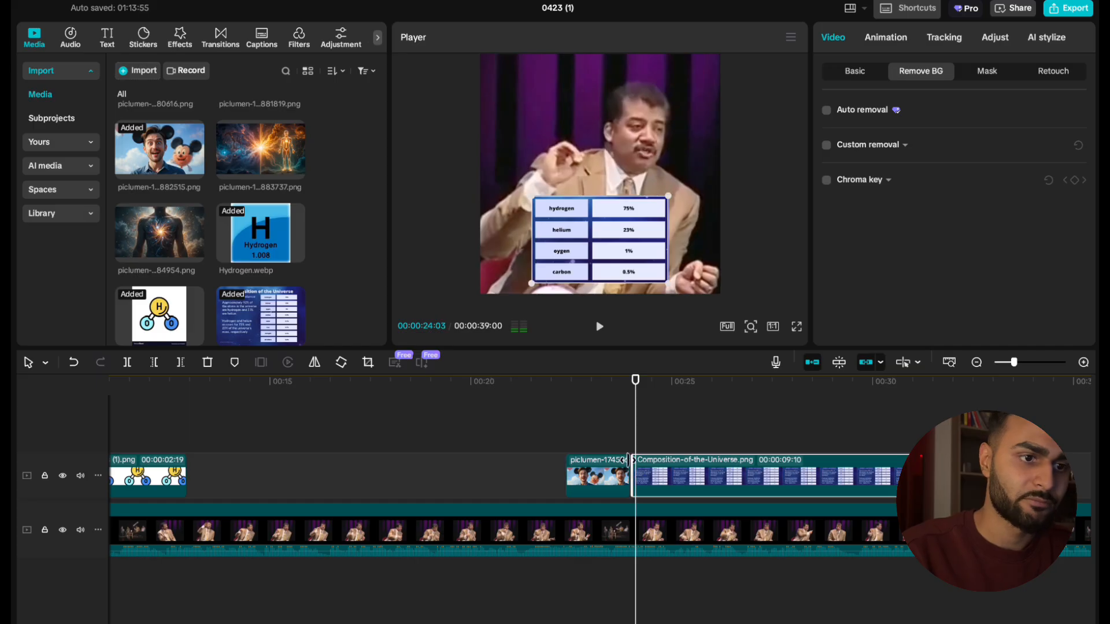
pyautogui.click(606, 443)
pyautogui.press('space')
pyautogui.press('space')
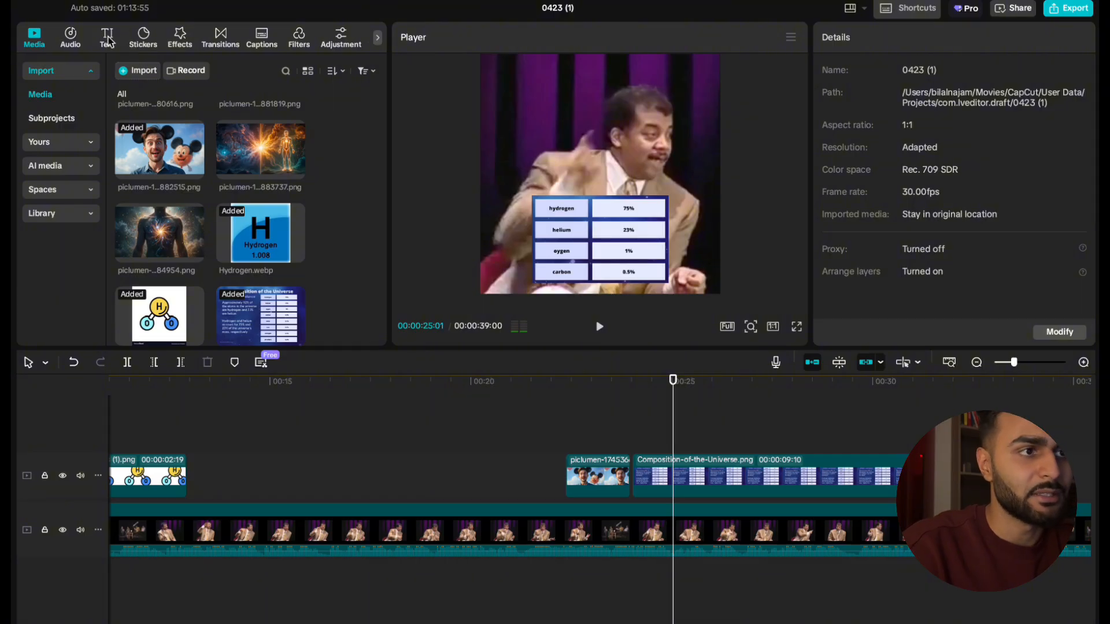
pyautogui.click(299, 37)
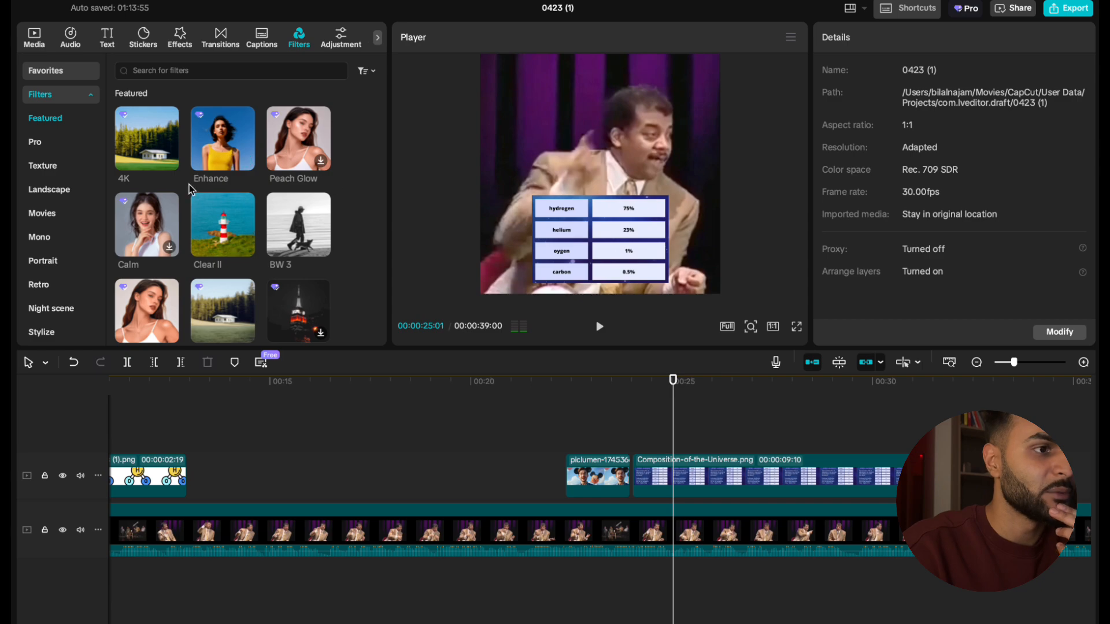
pyautogui.click(224, 41)
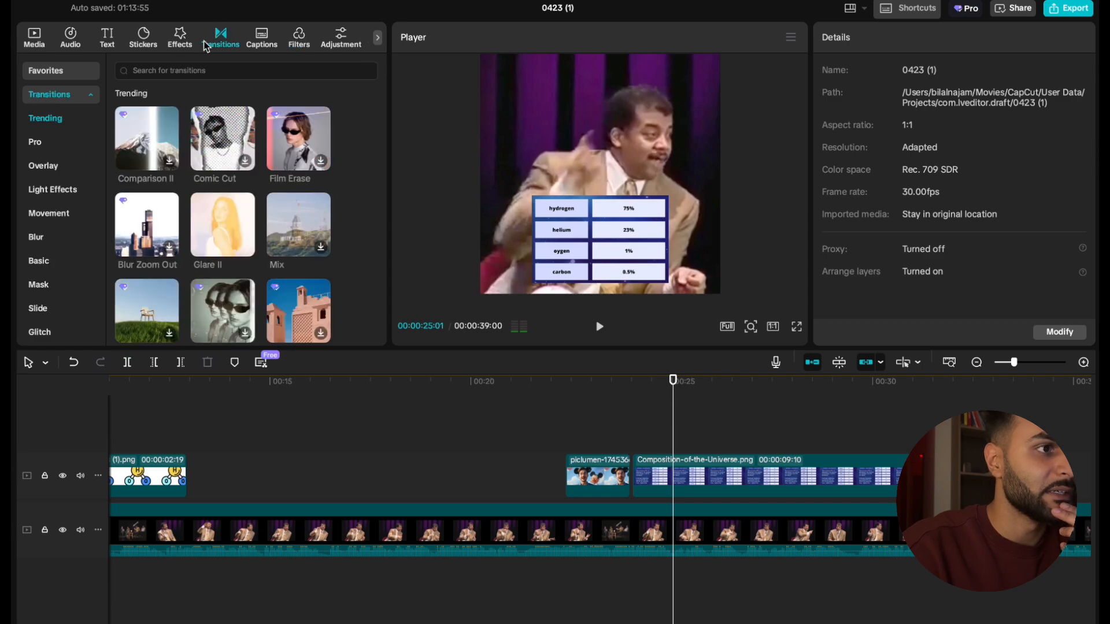
pyautogui.click(251, 44)
# Browse the trending stickers and add the animated red Subscribe sticker with the hand cursor above the overlays at about 24.2 seconds.
pyautogui.click(146, 39)
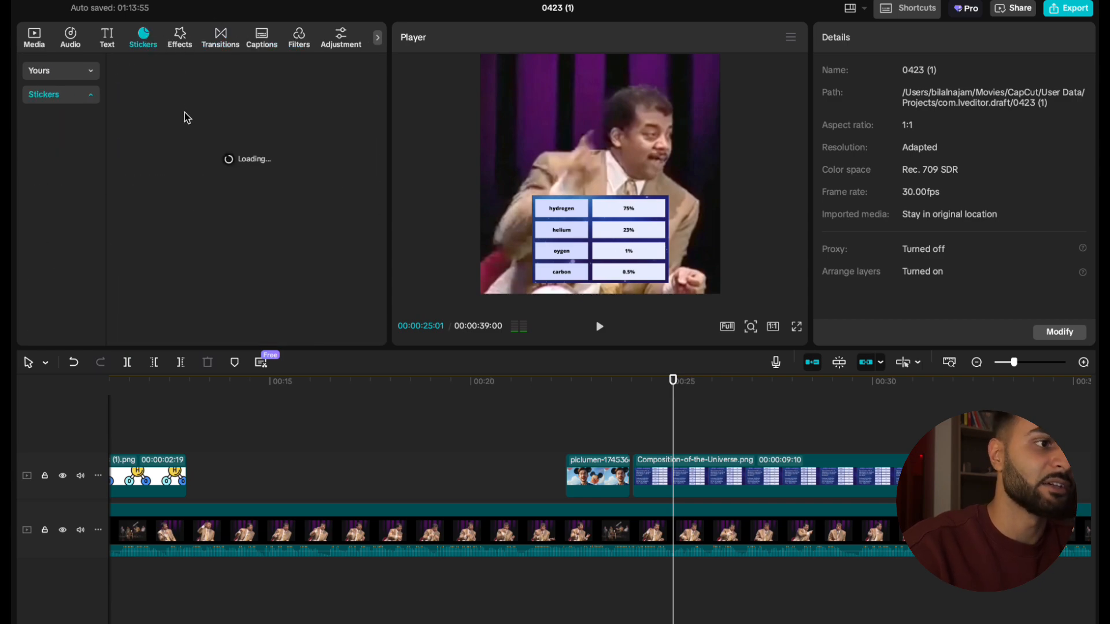
pyautogui.scroll(-1, 221, 227)
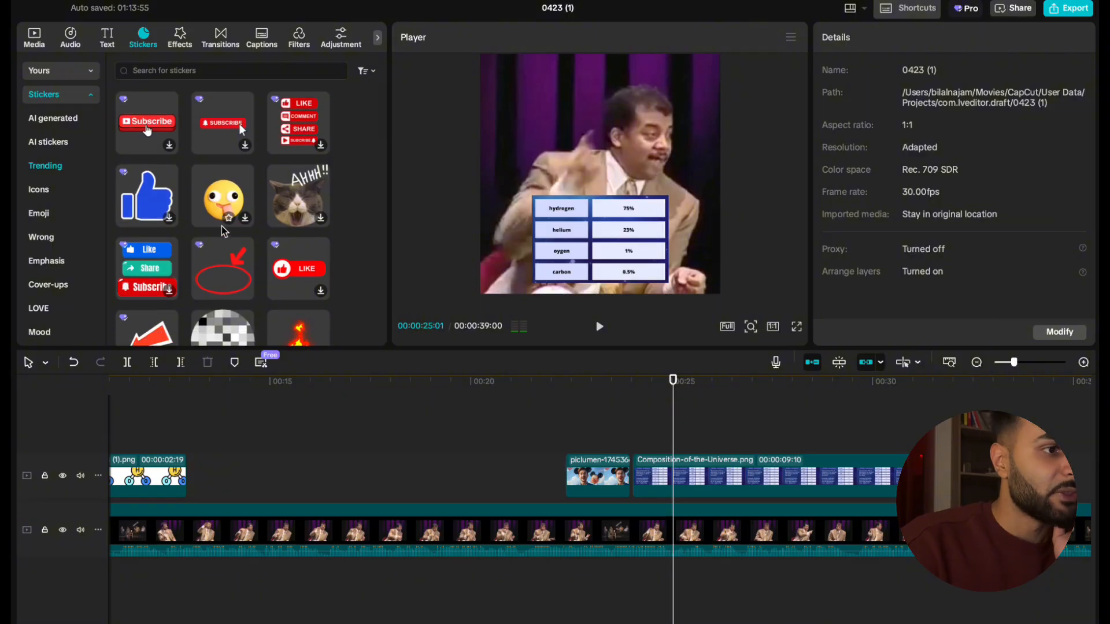
pyautogui.scroll(1, 221, 227)
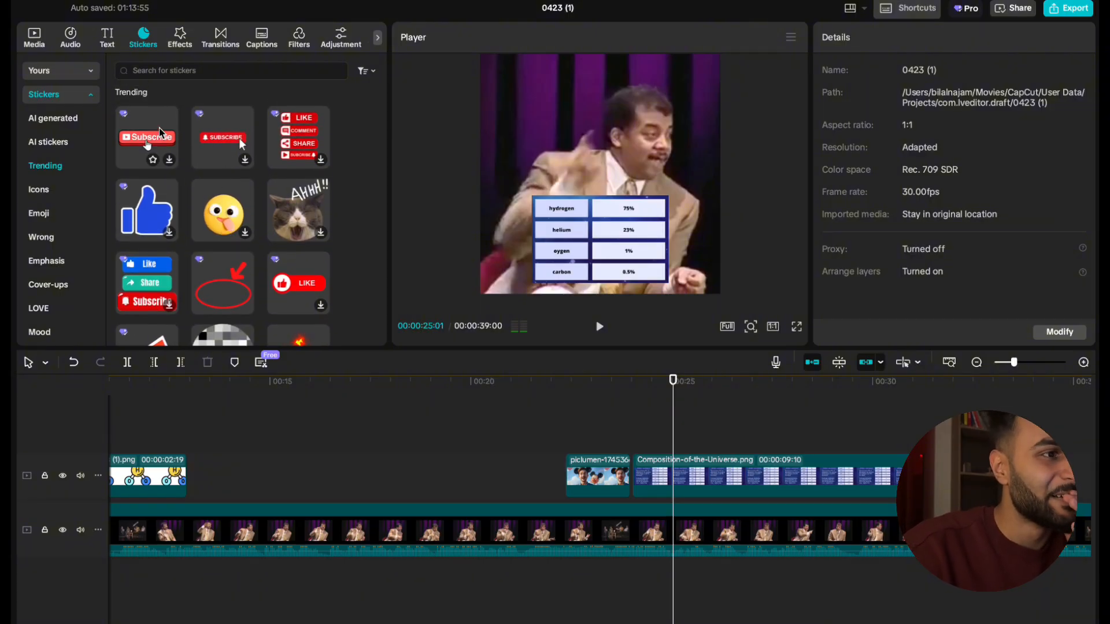
pyautogui.scroll(-5, 246, 227)
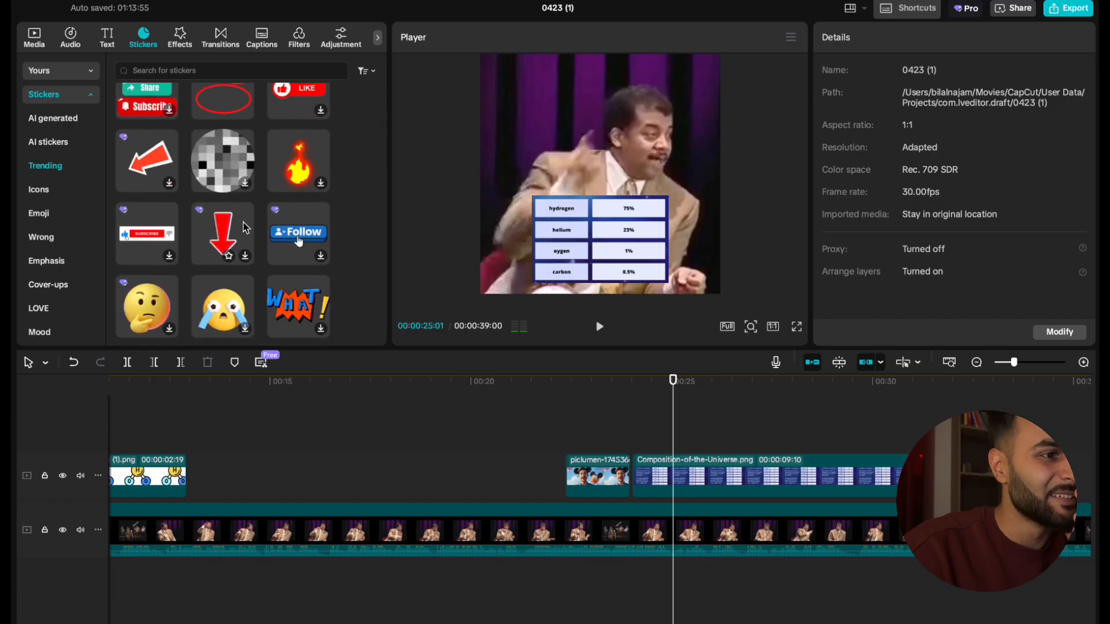
pyautogui.scroll(5, 163, 171)
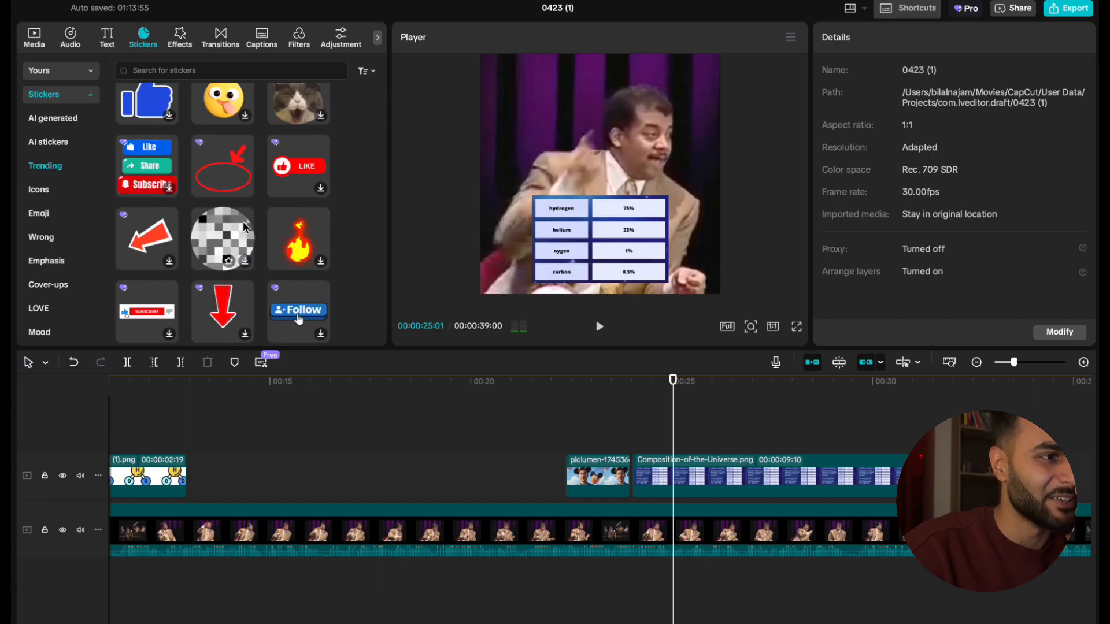
pyautogui.moveTo(149, 137); pyautogui.dragTo(639, 440)
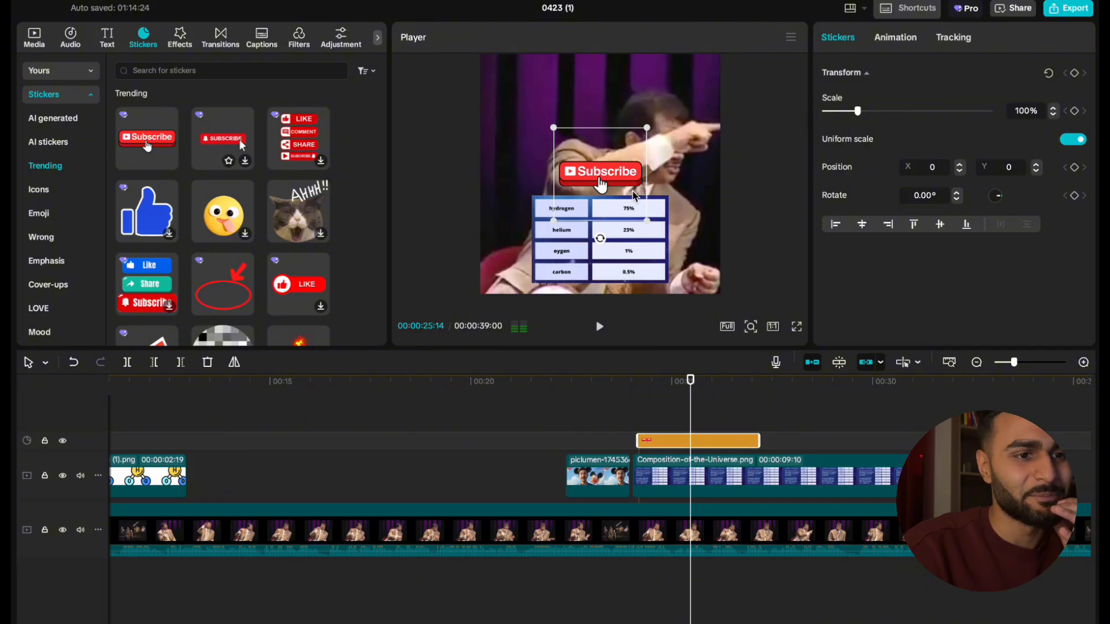
# Copy the Subscribe sticker, paste three copies stacked at 00:00:25:14 and play the section.
pyautogui.hotkey('ctrl', 'c')
pyautogui.hotkey('ctrl', 'v')
pyautogui.hotkey('ctrl', 'v')
pyautogui.hotkey('ctrl', 'v')
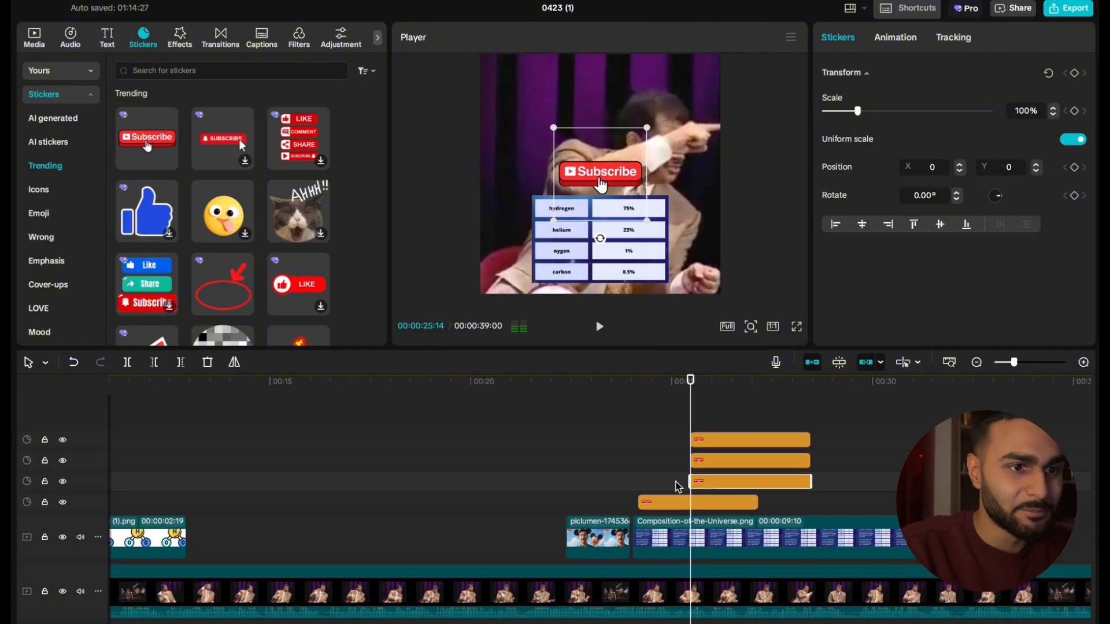
pyautogui.click(639, 488)
pyautogui.press('space')
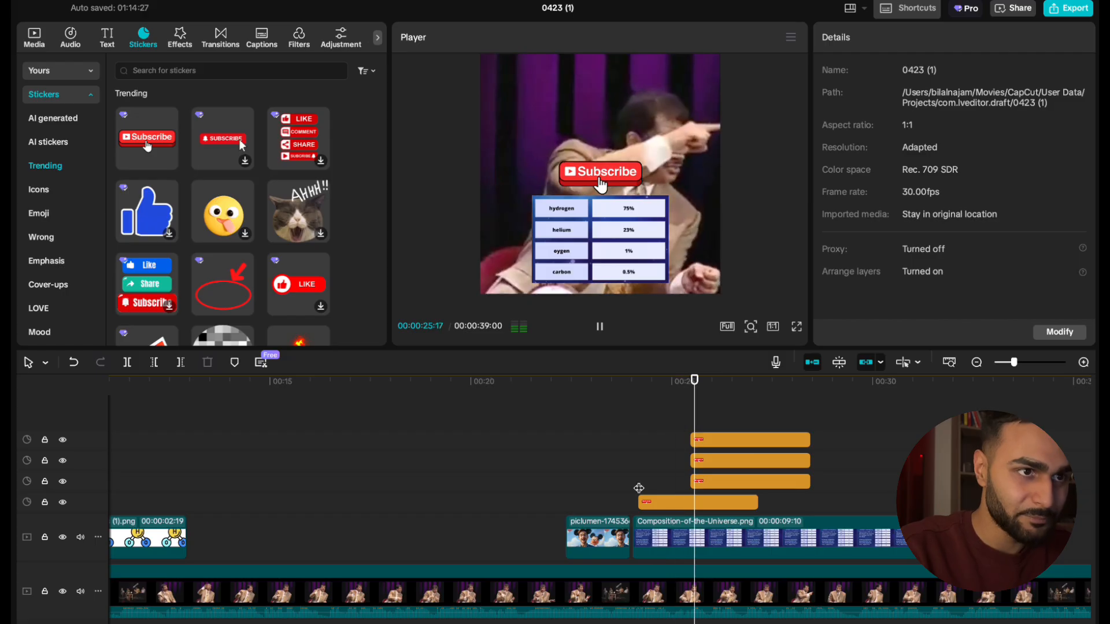
# Stop playback at 00:00:25:20 and spread the three stacked Subscribe sticker copies apart over the percentage column of the element table.
pyautogui.press('space')
pyautogui.moveTo(601, 184); pyautogui.dragTo(630, 215)
pyautogui.moveTo(584, 173); pyautogui.dragTo(601, 233)
pyautogui.moveTo(572, 187); pyautogui.dragTo(599, 259)
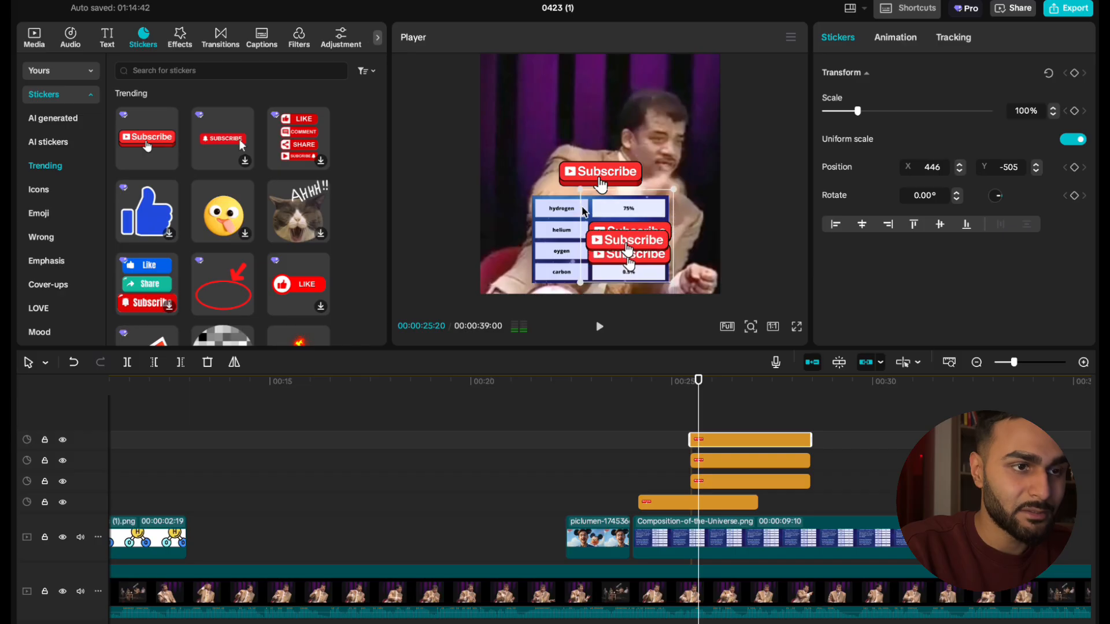
# Scale two of the Subscribe stickers down to 79% and move them over the element-name column of the table.
pyautogui.click(584, 179)
pyautogui.moveTo(585, 181); pyautogui.dragTo(519, 180)
pyautogui.moveTo(611, 163); pyautogui.dragTo(594, 192)
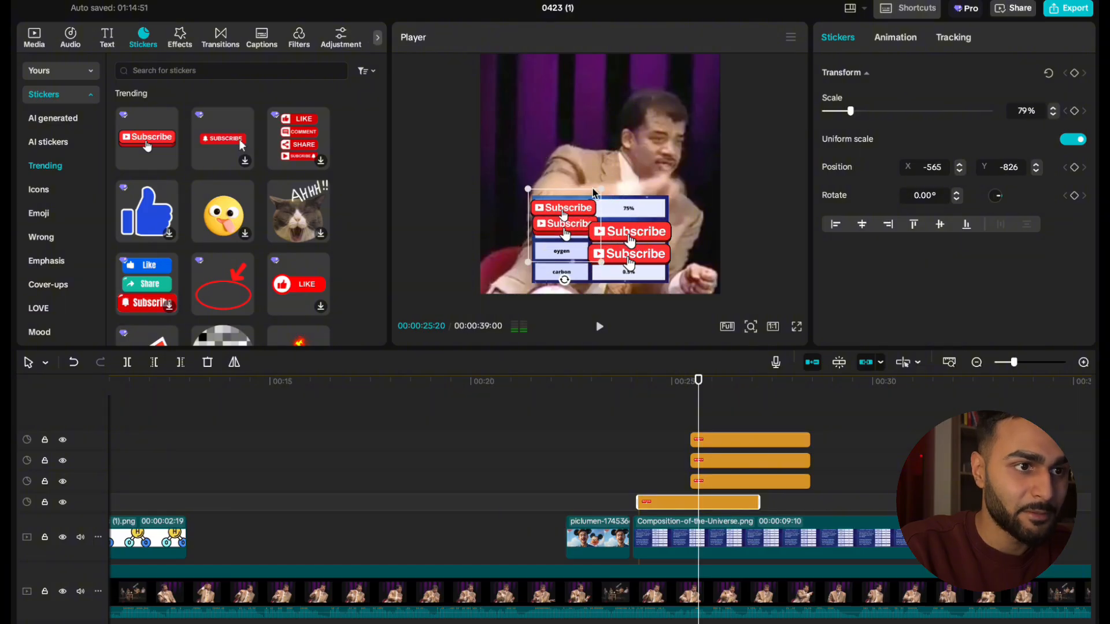
pyautogui.moveTo(577, 236); pyautogui.dragTo(572, 241)
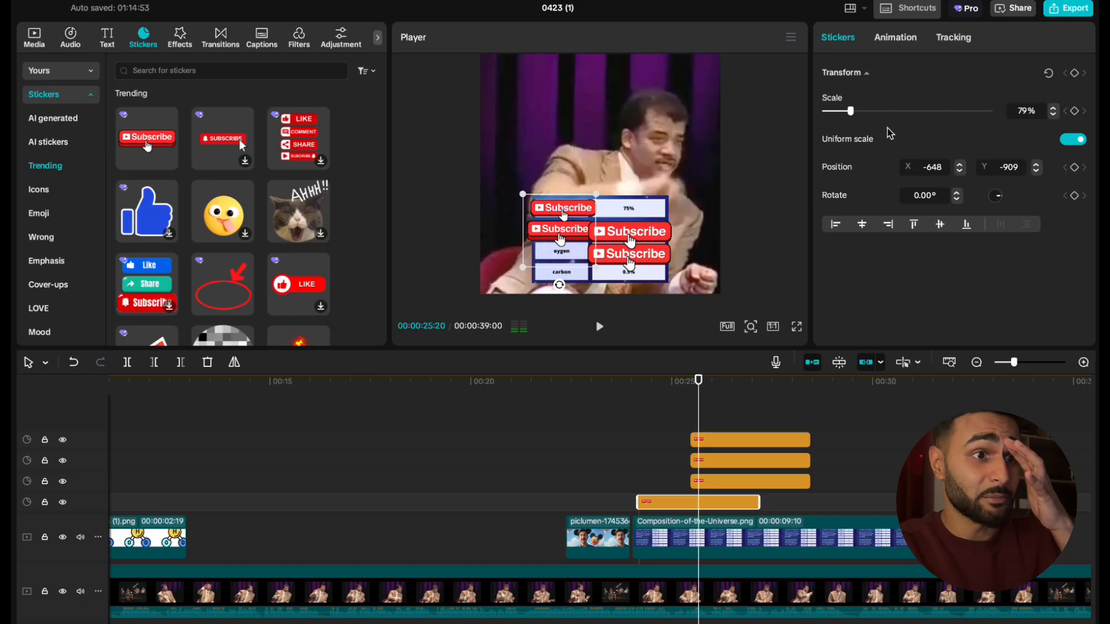
pyautogui.moveTo(567, 211)
pyautogui.mouseDown()
pyautogui.moveTo(625, 214)
pyautogui.moveTo(570, 213)
pyautogui.mouseUp()
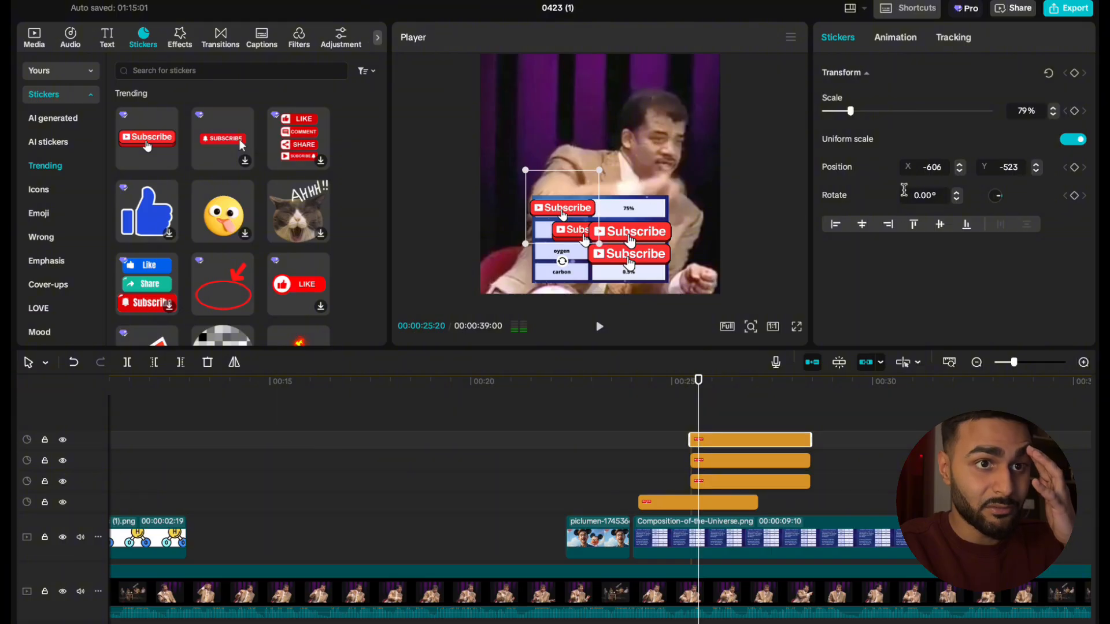
# Scale a third Subscribe sticker to 79% and arrange the small stickers over the hydrogen, helium and carbon rows.
pyautogui.click(651, 236)
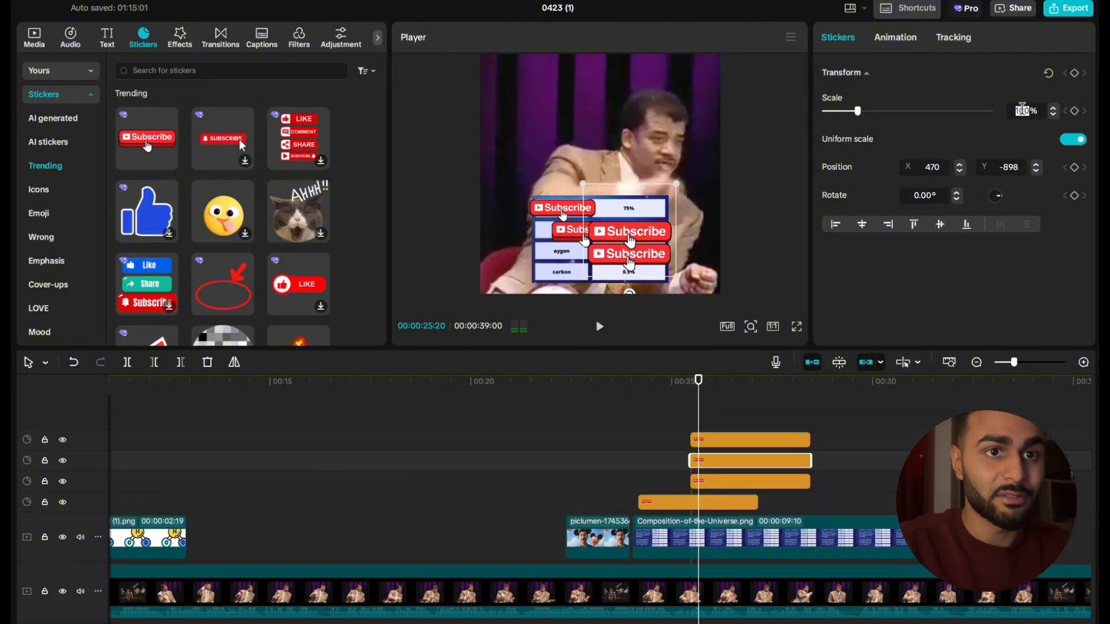
pyautogui.moveTo(857, 111); pyautogui.dragTo(850, 111)
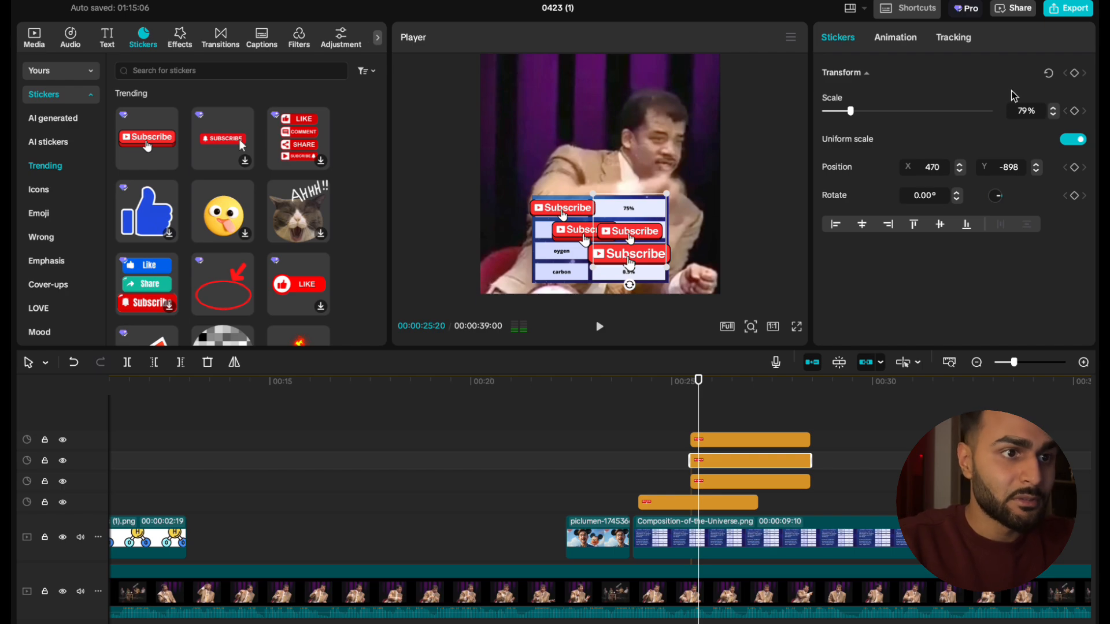
pyautogui.moveTo(569, 235); pyautogui.dragTo(564, 187)
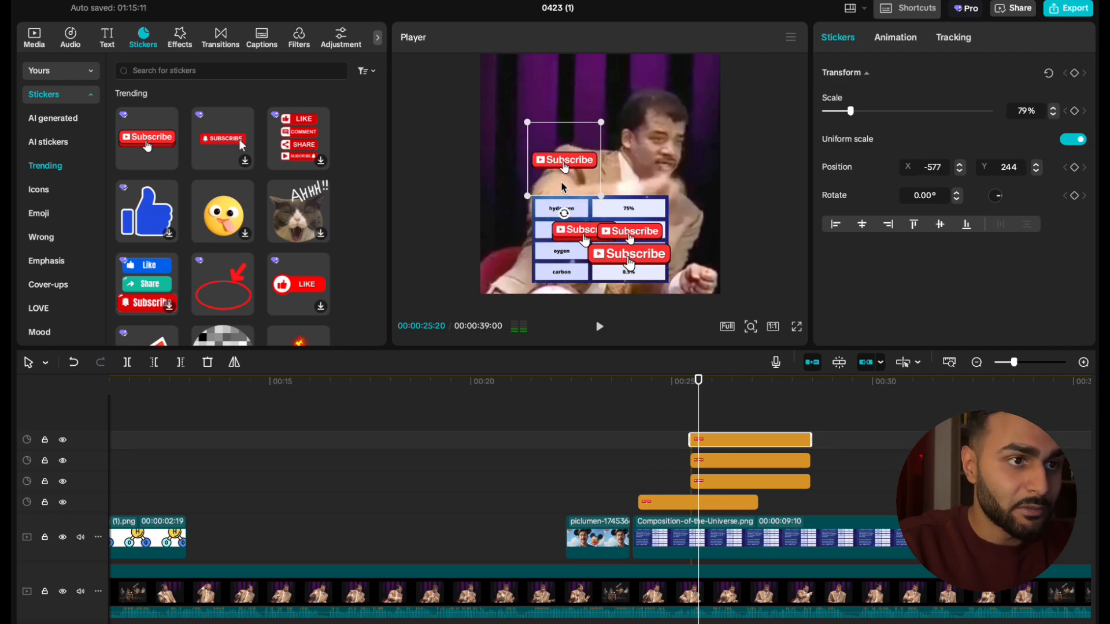
pyautogui.moveTo(567, 237); pyautogui.dragTo(528, 278)
pyautogui.click(632, 231)
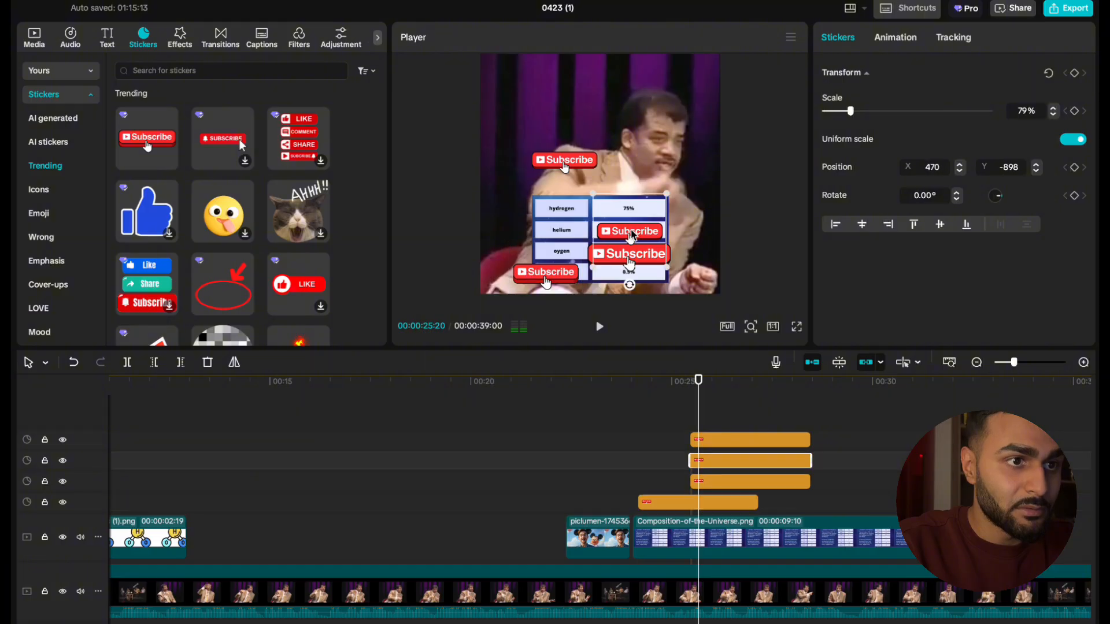
pyautogui.moveTo(581, 235); pyautogui.dragTo(565, 235)
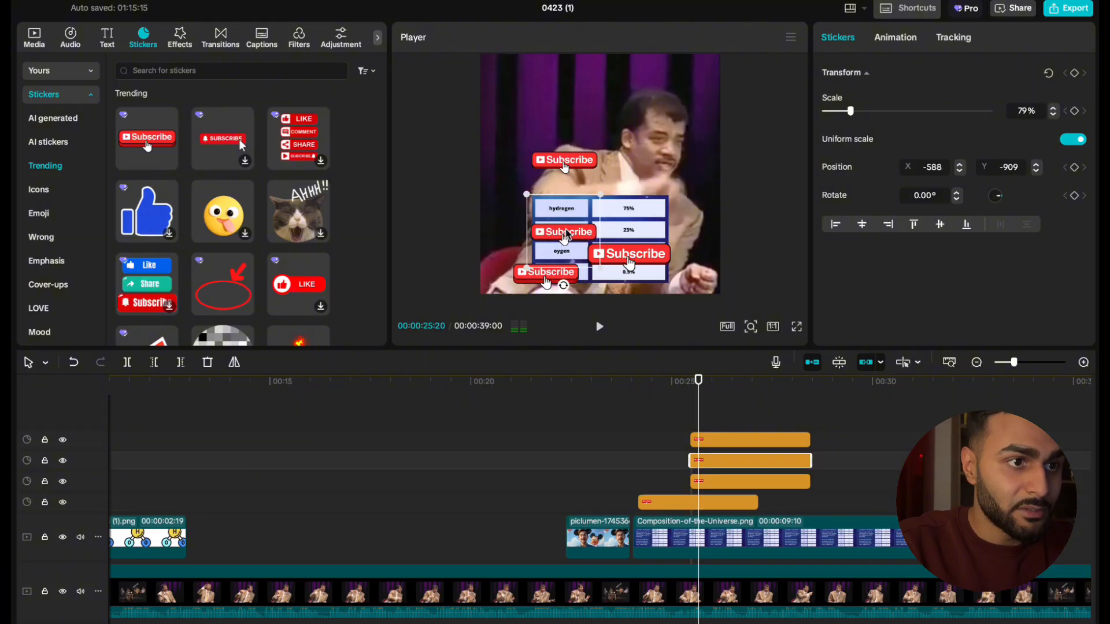
pyautogui.moveTo(565, 163); pyautogui.dragTo(566, 214)
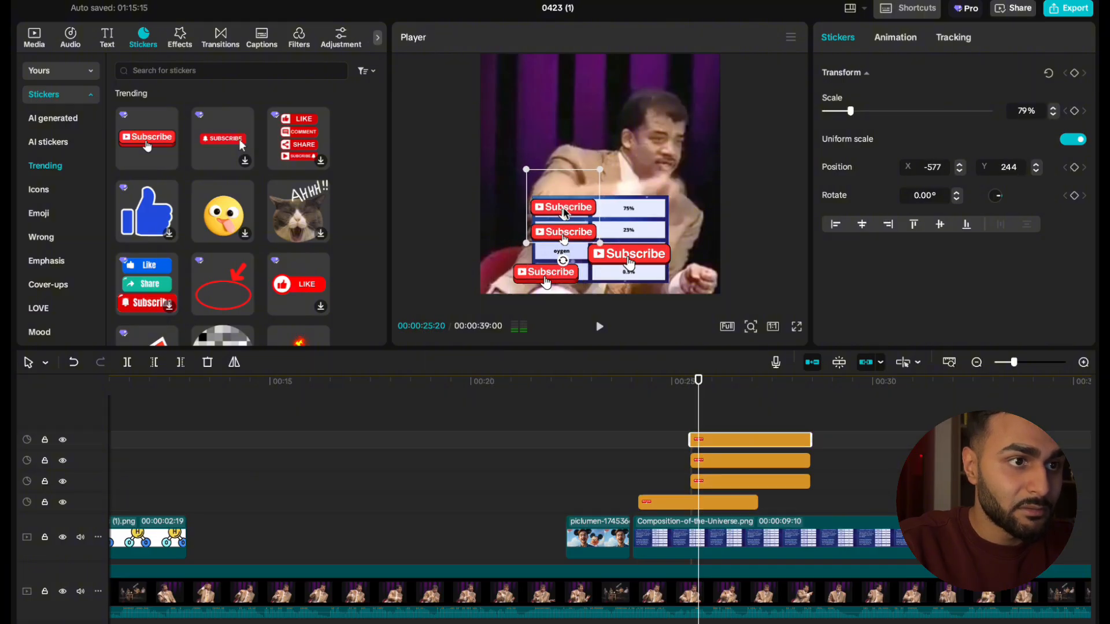
# Scale the last Subscribe sticker to 79%, place it over the oxygen name and align the lowest sticker over the carbon name.
pyautogui.click(635, 260)
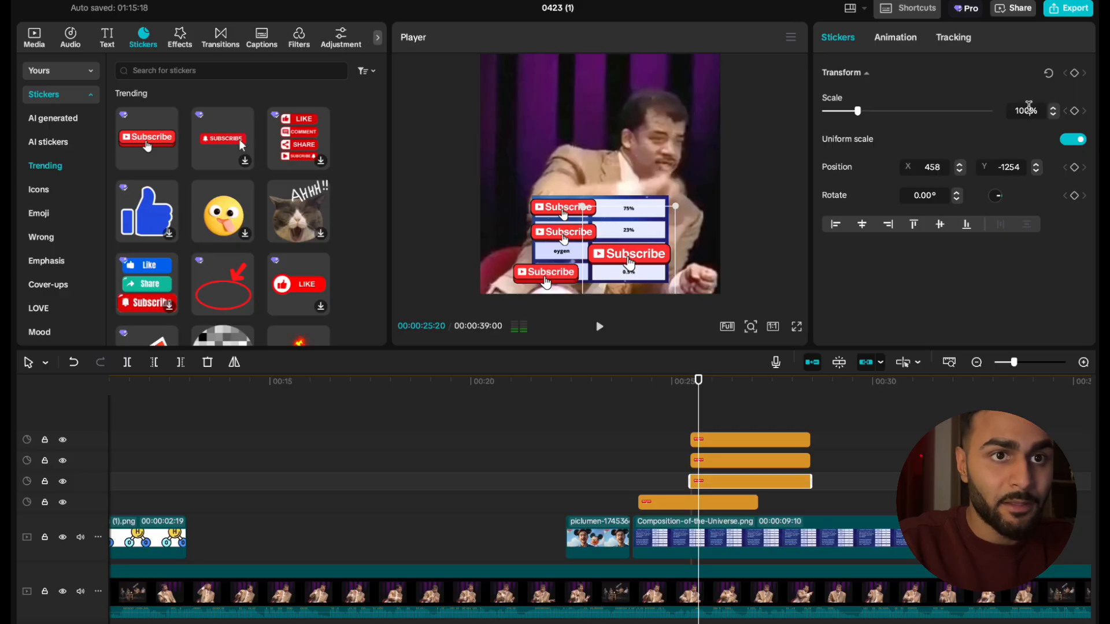
pyautogui.write('79')
pyautogui.press('Return')
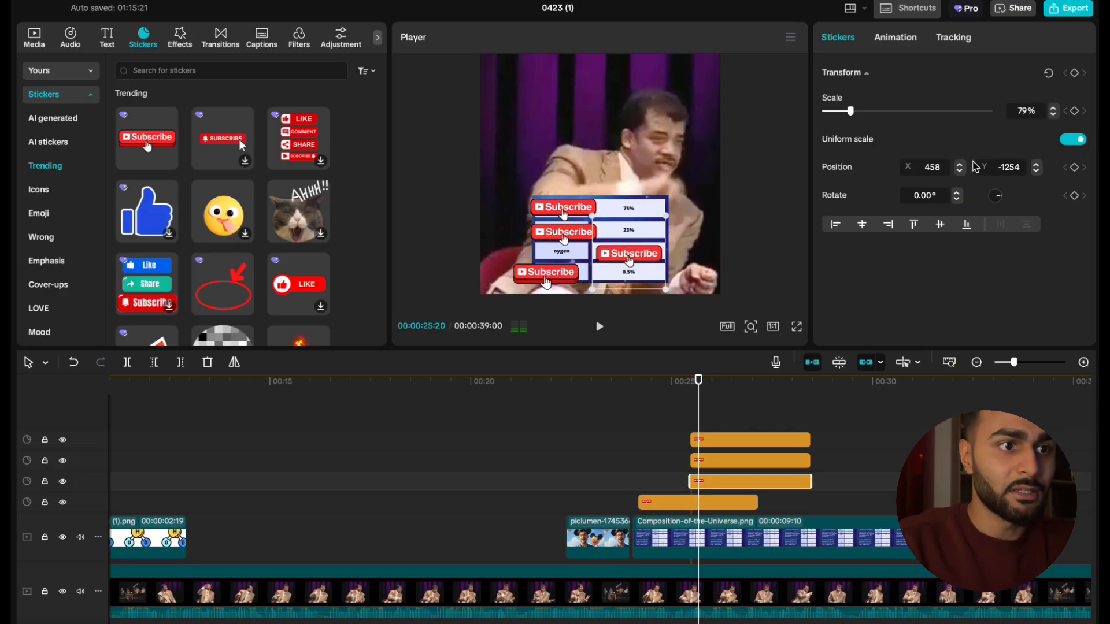
pyautogui.moveTo(615, 263); pyautogui.dragTo(547, 262)
pyautogui.click(512, 278)
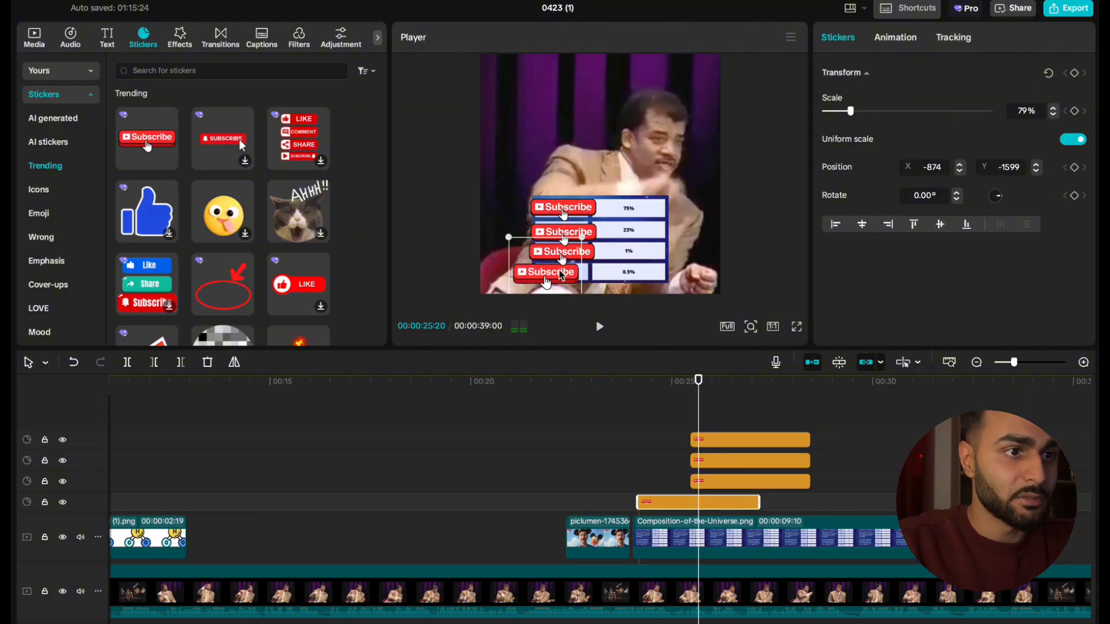
pyautogui.moveTo(560, 272); pyautogui.dragTo(570, 280)
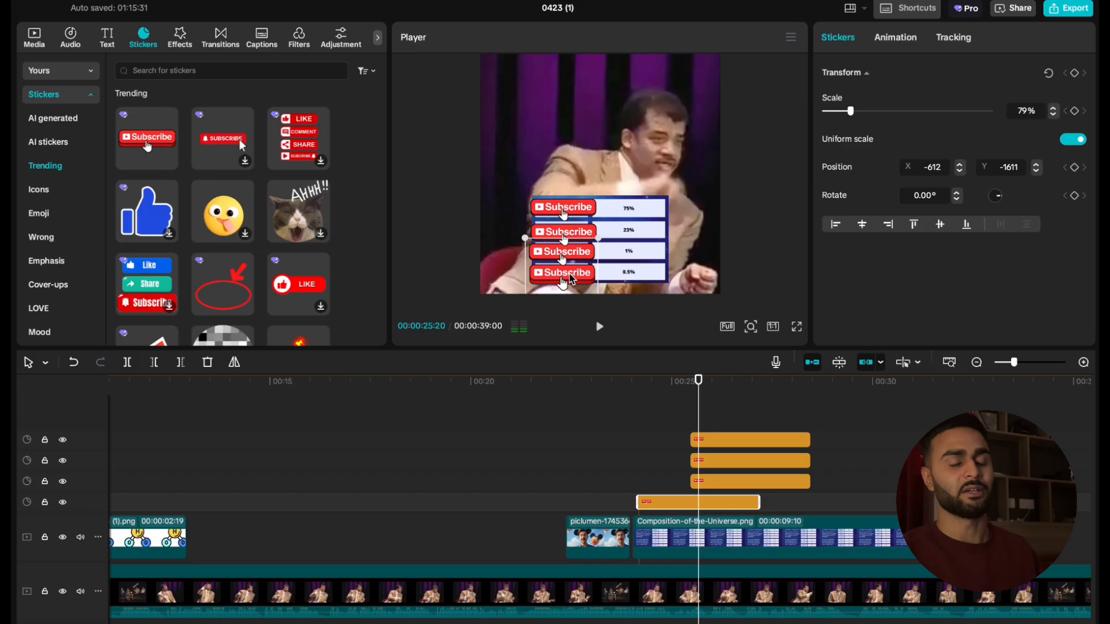
# Check playback around 00:00:24:25, then move all four Subscribe stickers to the element table's start and extend them along its duration.
pyautogui.click(611, 477)
pyautogui.press('space')
pyautogui.press('space')
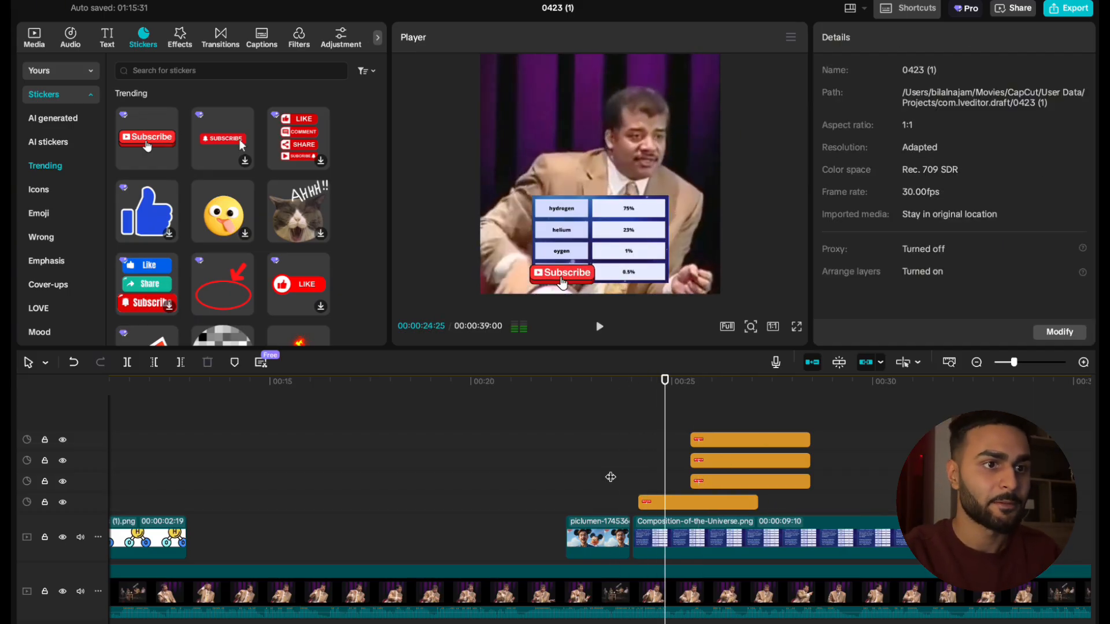
pyautogui.moveTo(729, 419); pyautogui.dragTo(684, 500)
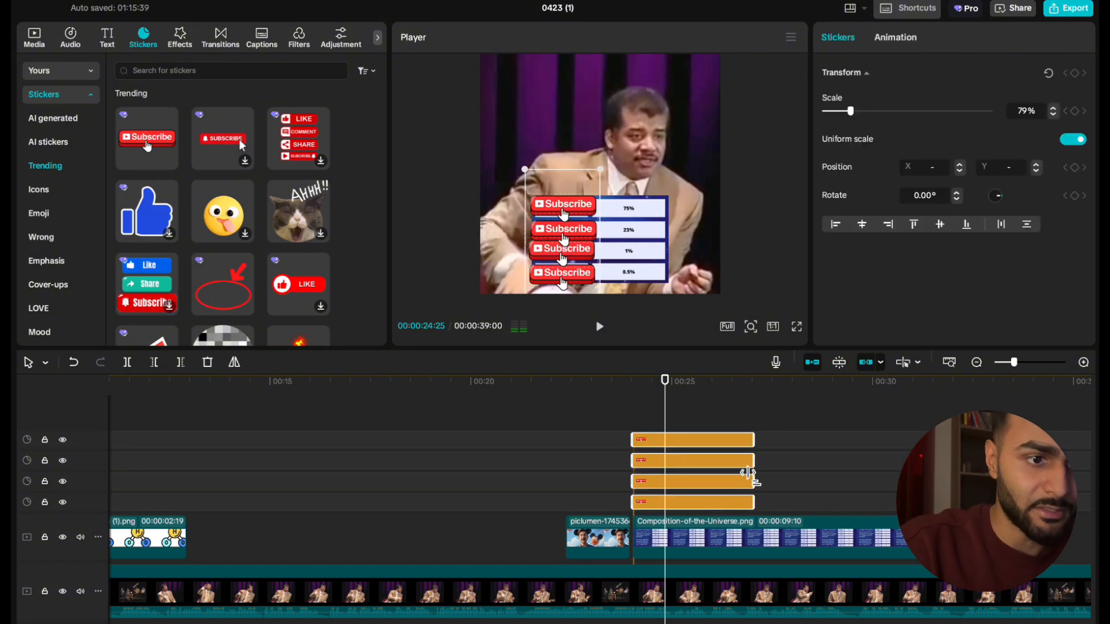
pyautogui.moveTo(750, 475); pyautogui.dragTo(1006, 475)
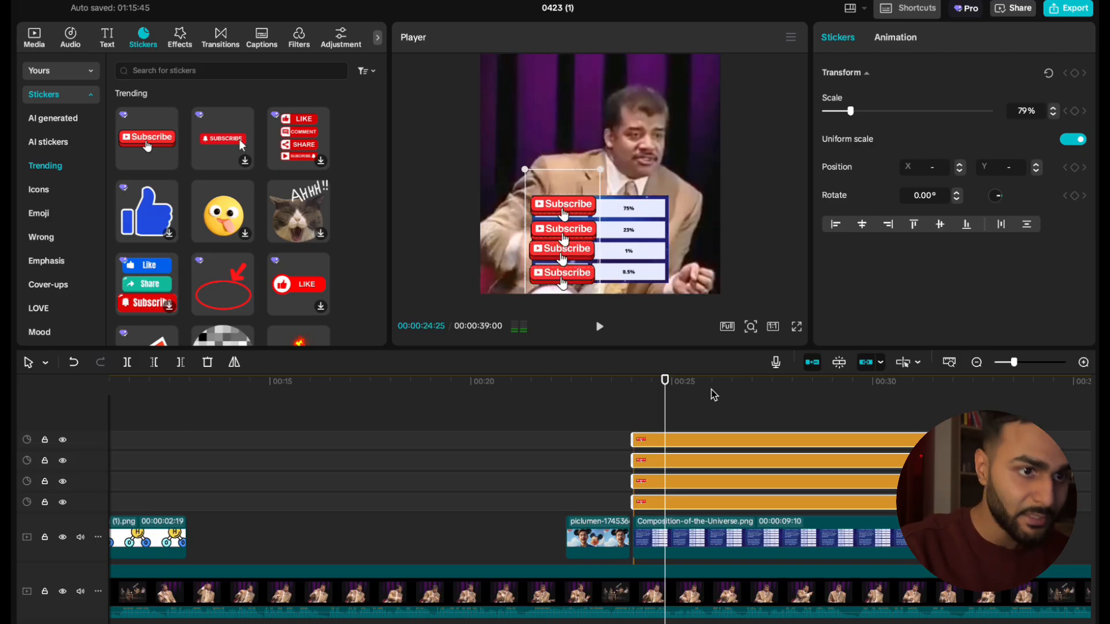
# Trim the starts of the four Subscribe sticker clips slightly to line up with the element table's start.
pyautogui.click(622, 412)
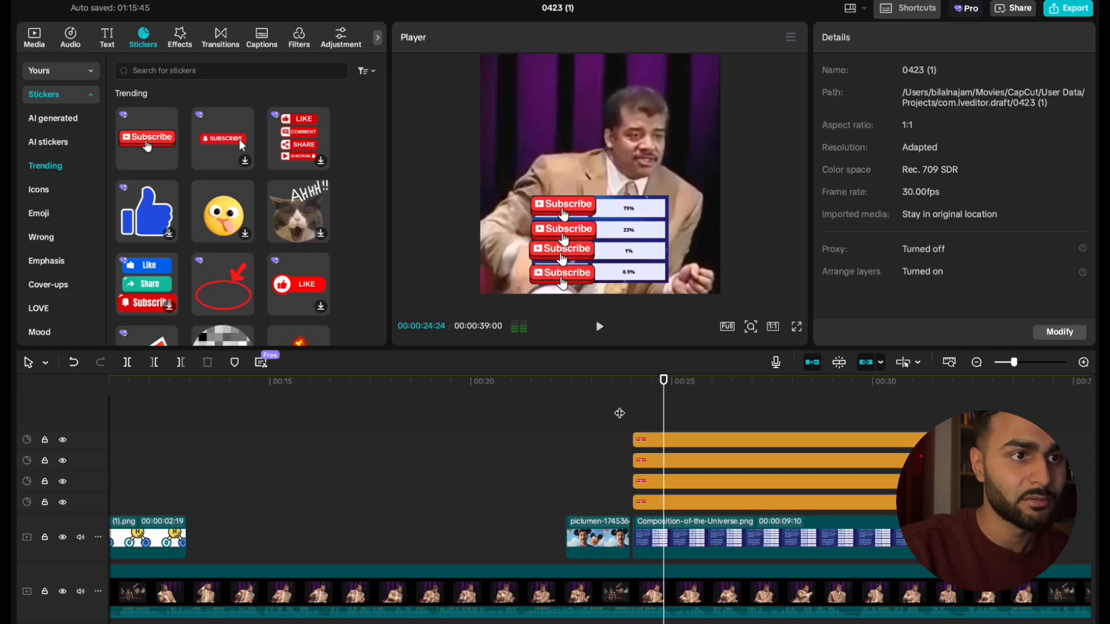
pyautogui.click(664, 446)
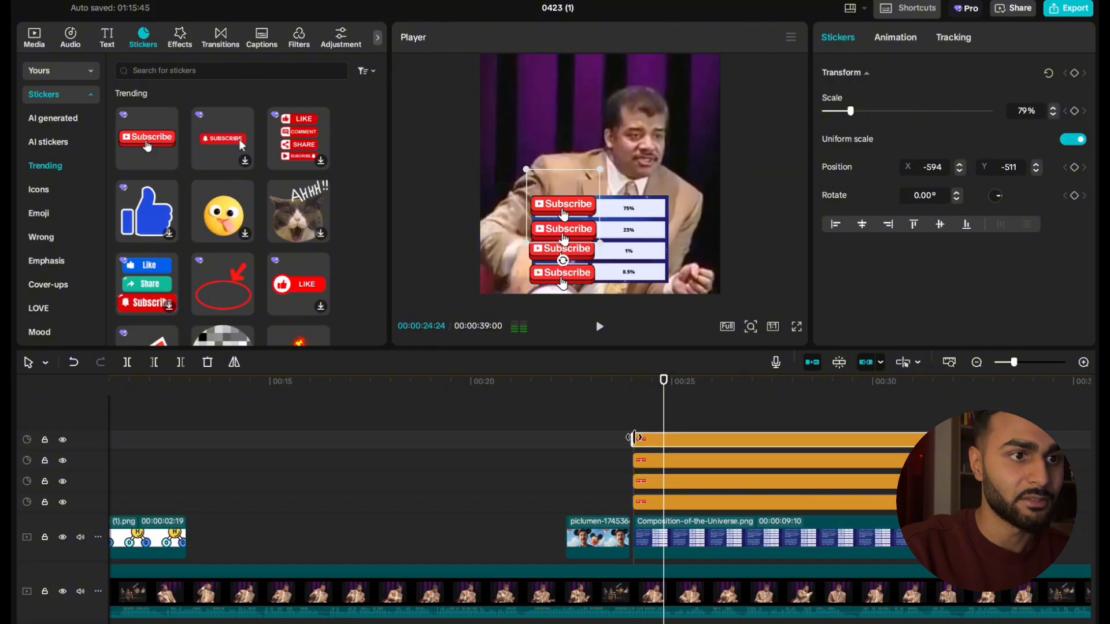
pyautogui.moveTo(634, 435)
pyautogui.mouseDown()
pyautogui.moveTo(656, 434)
pyautogui.moveTo(635, 434)
pyautogui.mouseUp()
pyautogui.click(1011, 427)
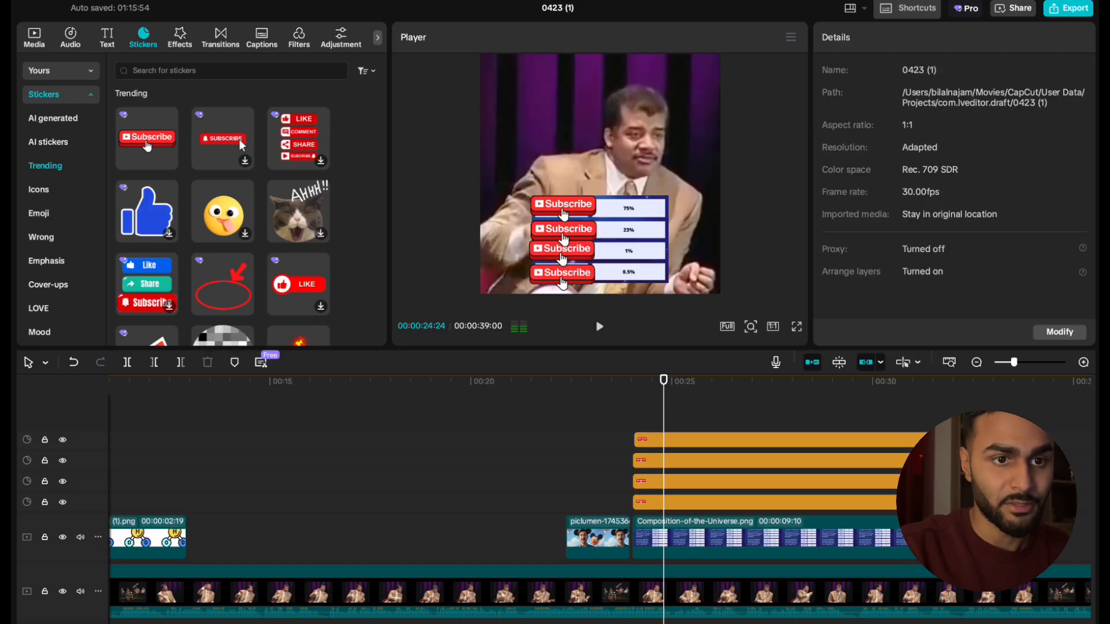
# Play the table section and trim the Subscribe sticker covering hydrogen so it ends at 00:00:24:23.
pyautogui.click(639, 410)
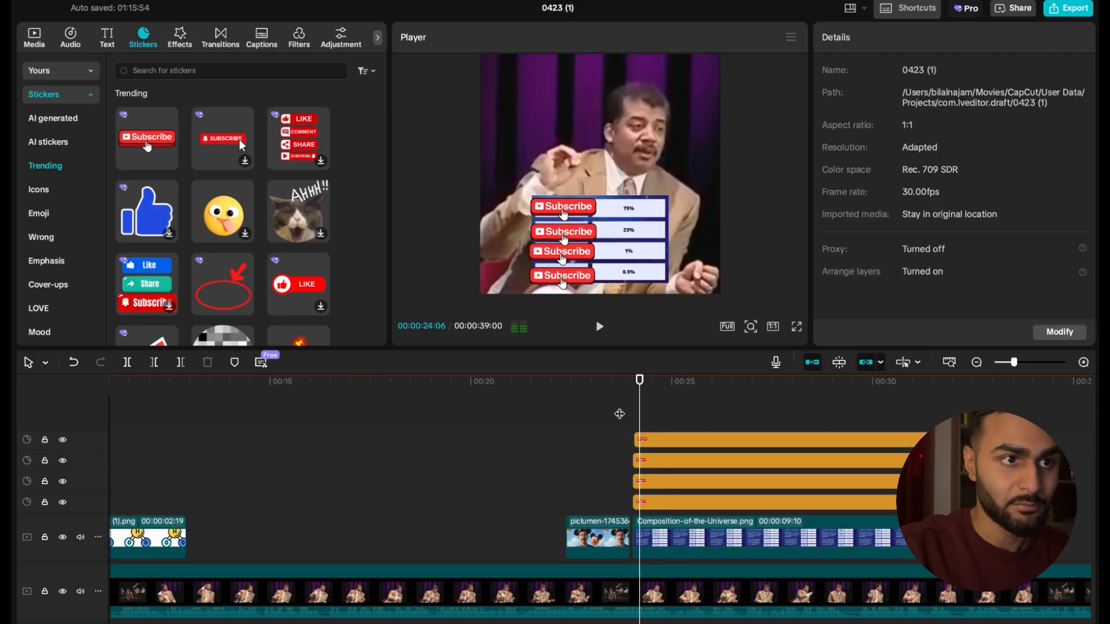
pyautogui.press('space')
pyautogui.press('space')
pyautogui.click(932, 426)
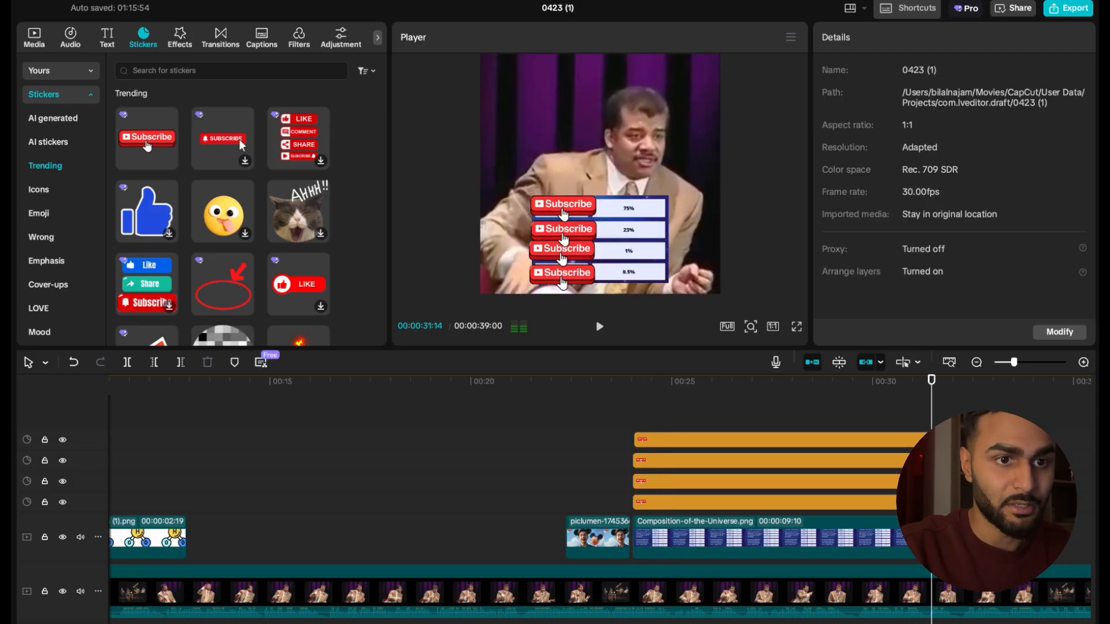
pyautogui.click(614, 421)
pyautogui.press('space')
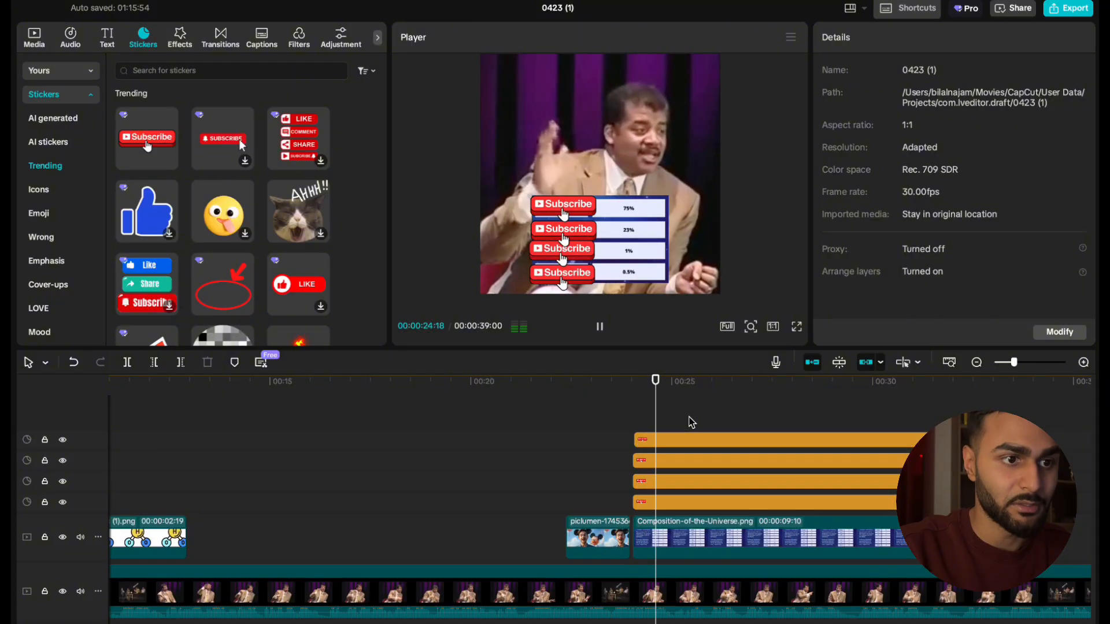
pyautogui.press('space')
pyautogui.click(694, 440)
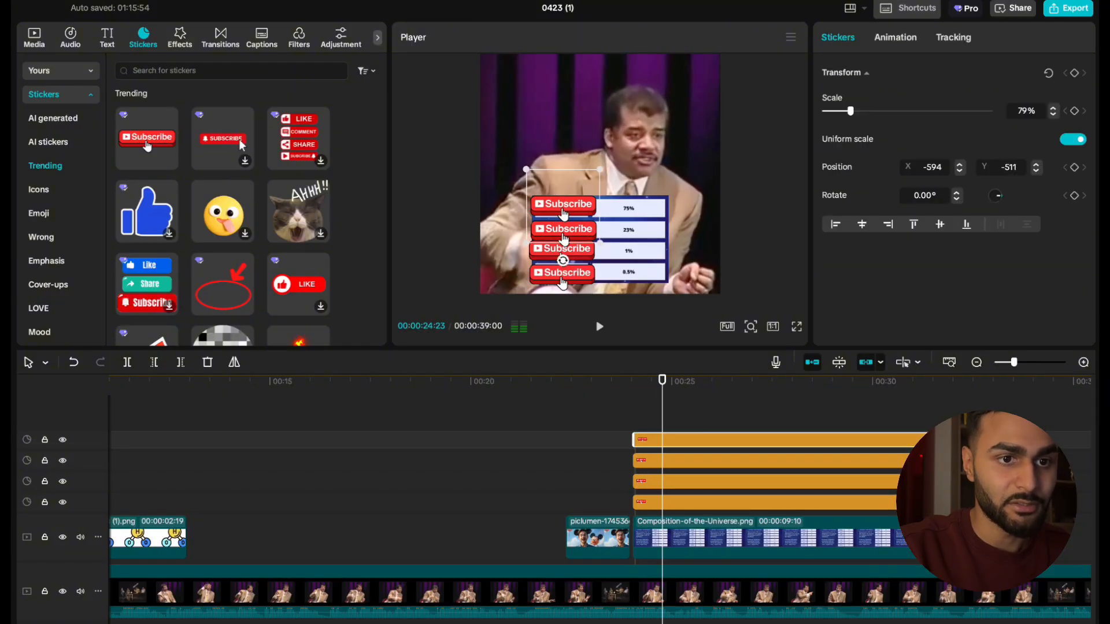
pyautogui.click(183, 363)
# Play on and trim the Subscribe sticker covering helium so it ends at 00:00:27:04.
pyautogui.press('space')
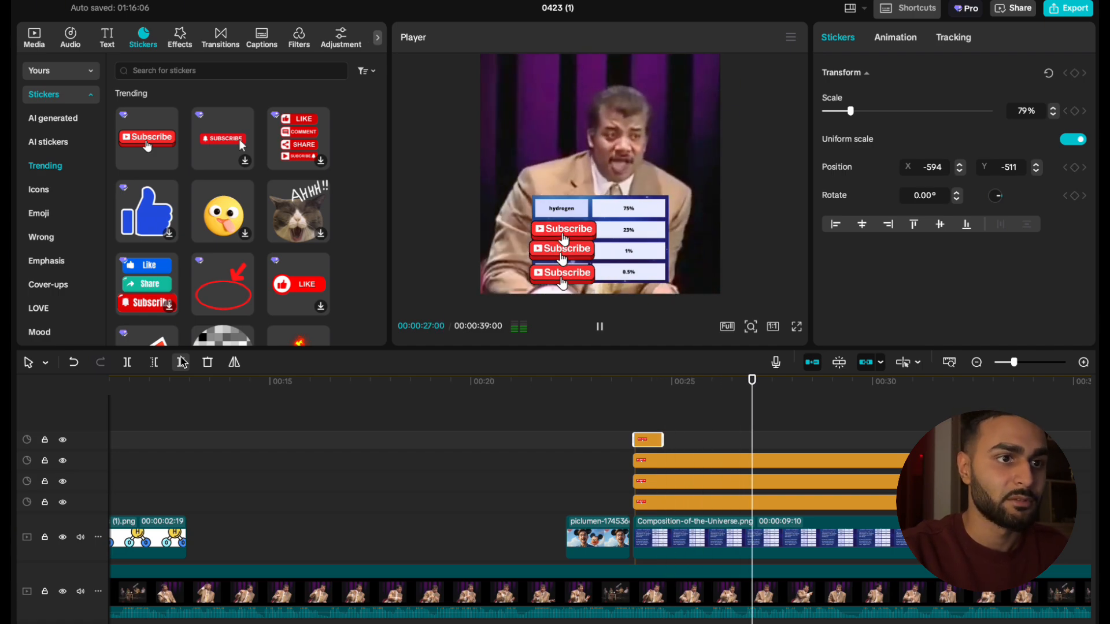
pyautogui.press('space')
pyautogui.click(704, 473)
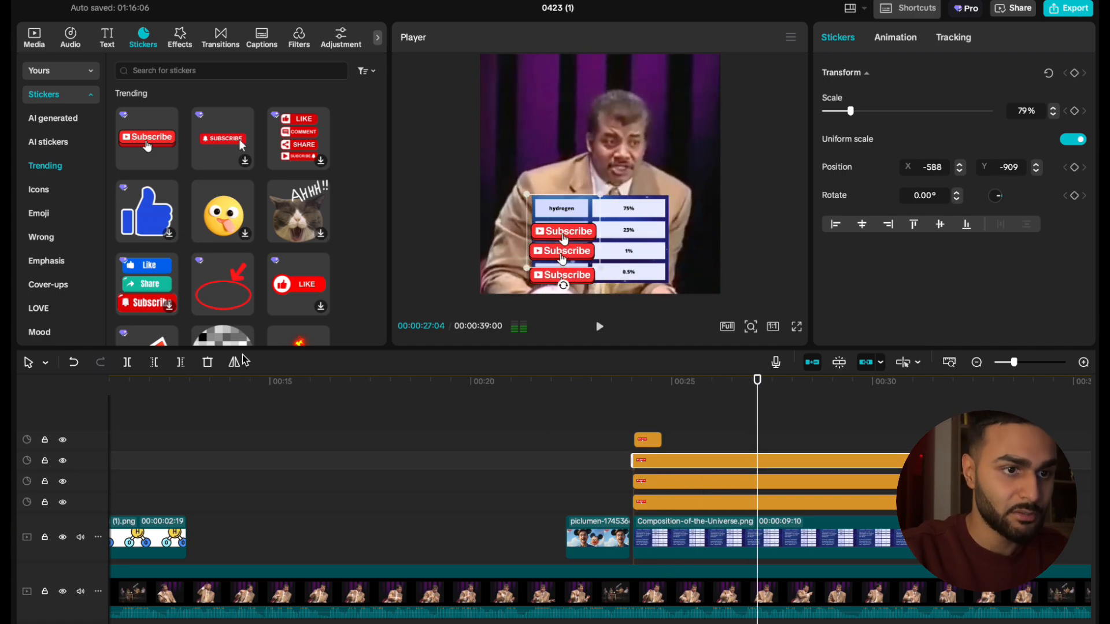
pyautogui.click(181, 363)
# Replay the section and shorten the sticker covering helium to end at 00:00:24:22, together with the hydrogen sticker.
pyautogui.press('space')
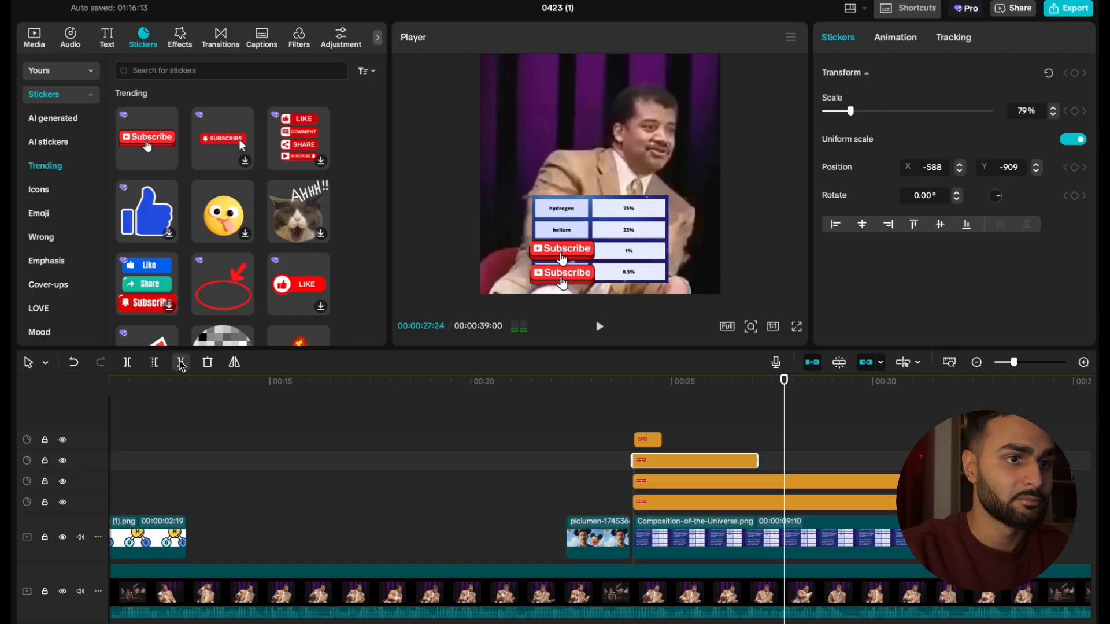
pyautogui.click(665, 422)
pyautogui.press('space')
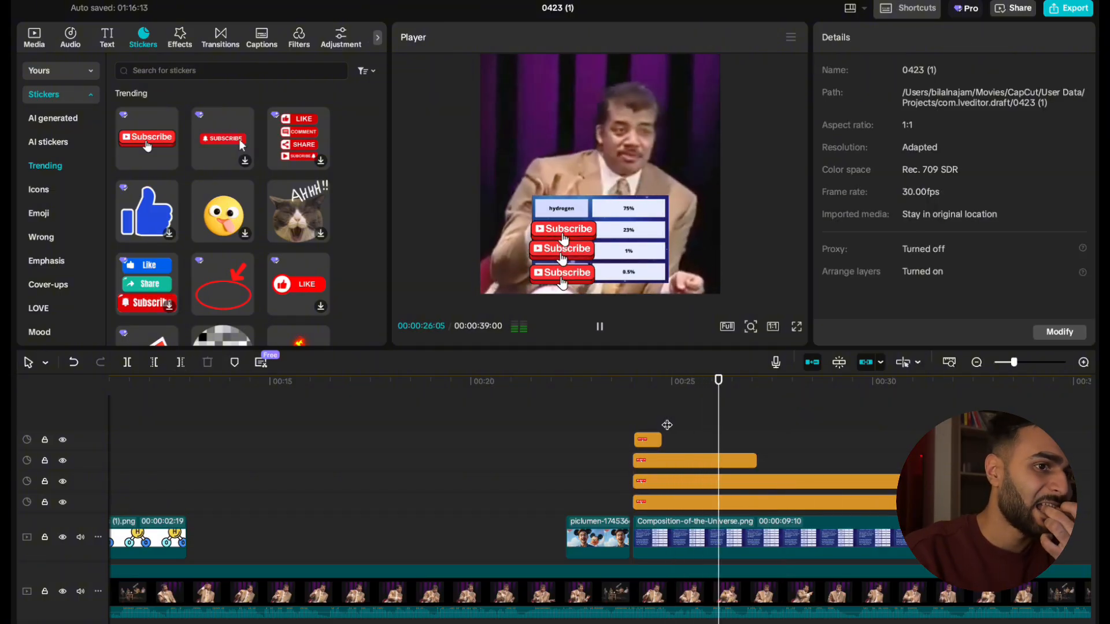
pyautogui.press('space')
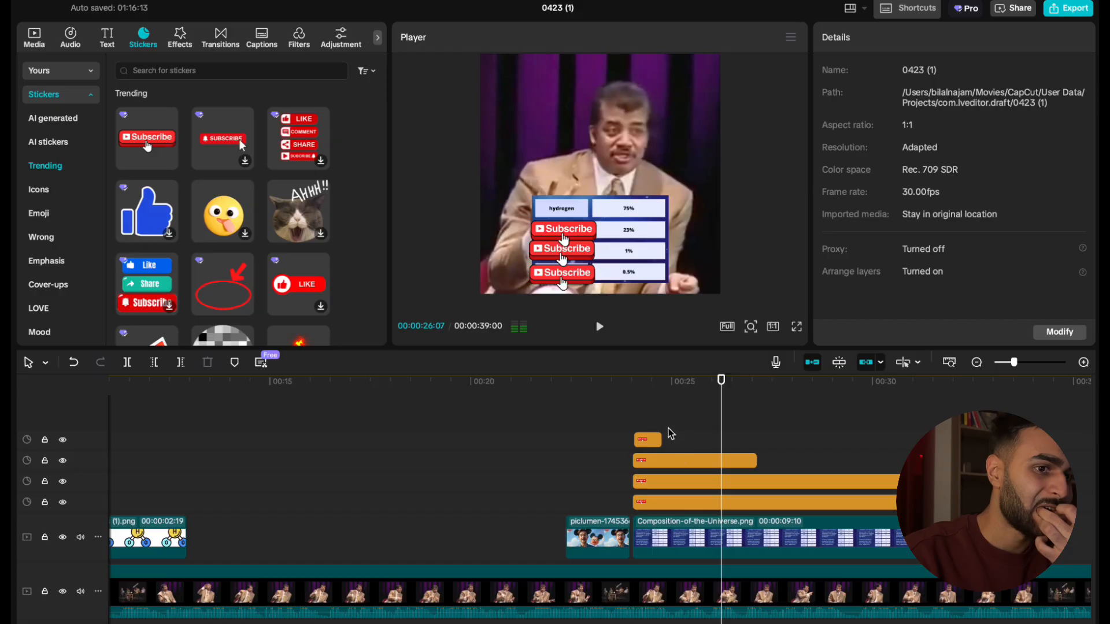
pyautogui.click(662, 433)
pyautogui.click(674, 464)
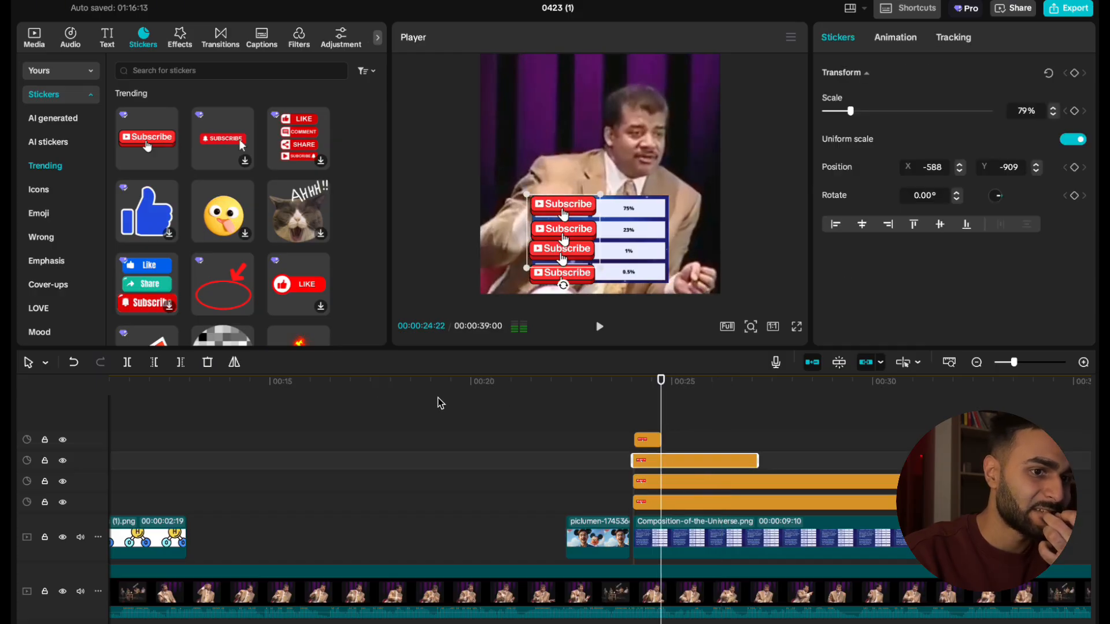
pyautogui.click(174, 365)
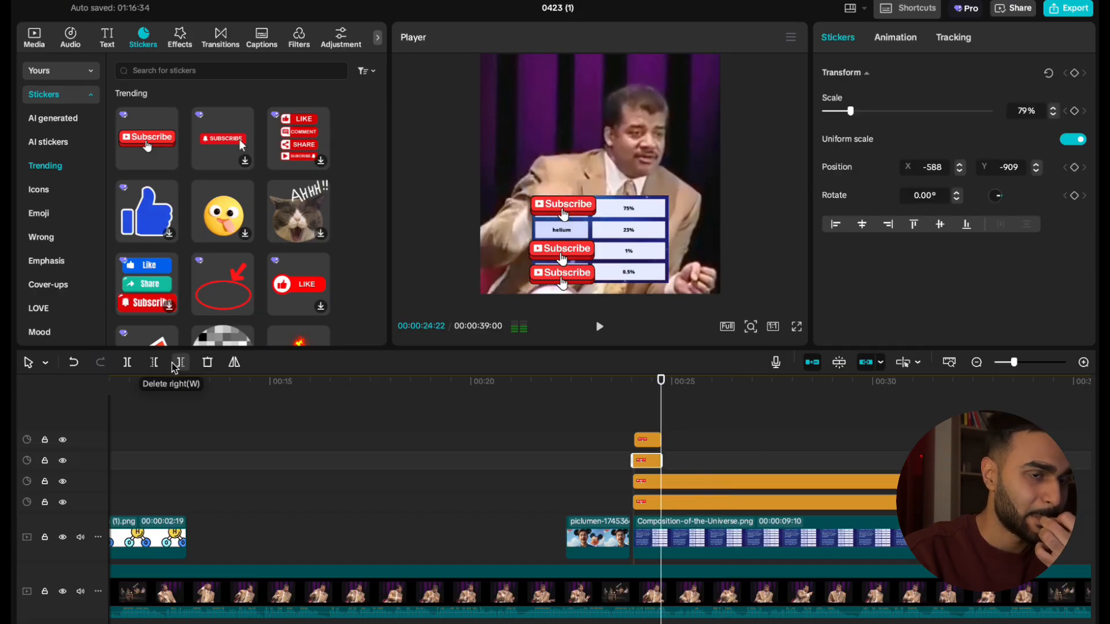
# Replay from the table's start and trim the sticker covering the third table row to end at about 27 seconds.
pyautogui.click(630, 416)
pyautogui.press('space')
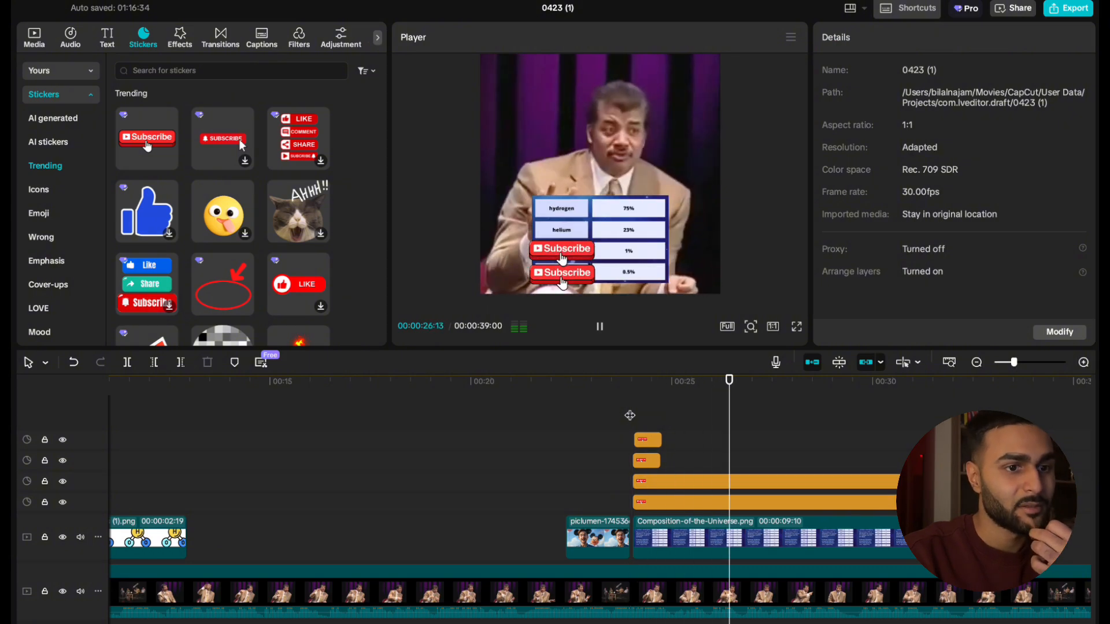
pyautogui.press('space')
pyautogui.click(776, 491)
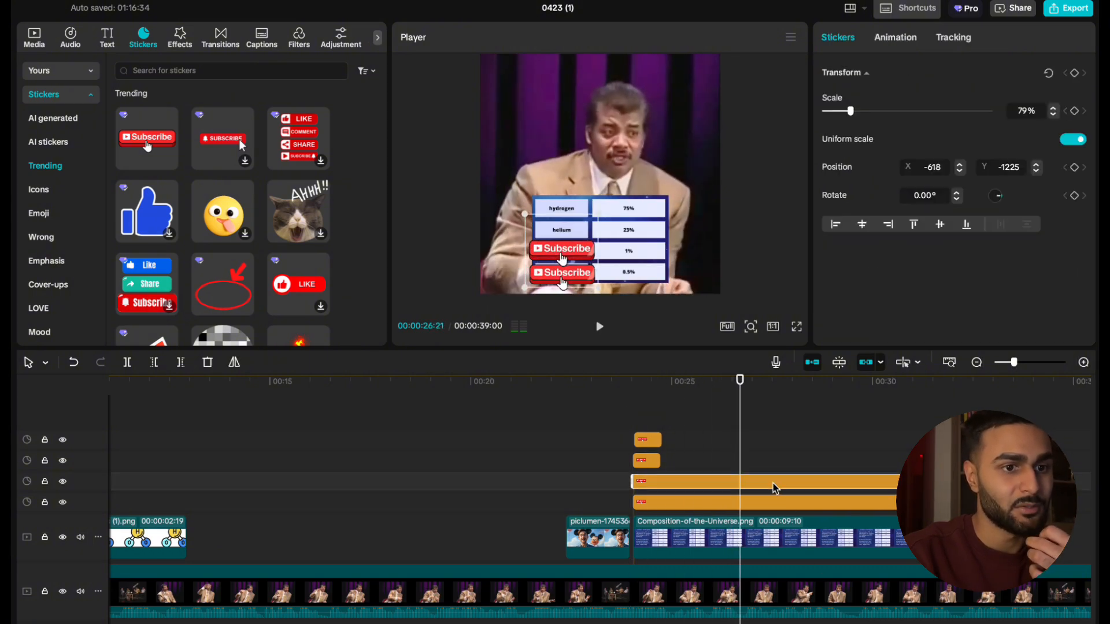
pyautogui.click(181, 362)
# Play on and trim the sticker covering the last table row so it ends at 00:00:29:02.
pyautogui.press('space')
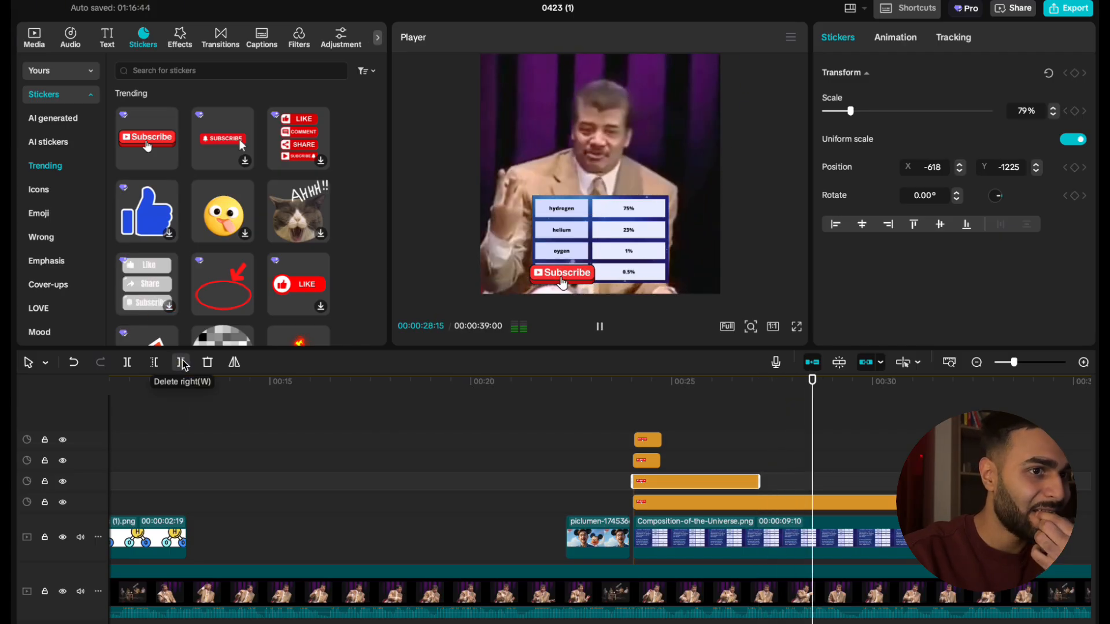
pyautogui.press('space')
pyautogui.click(647, 503)
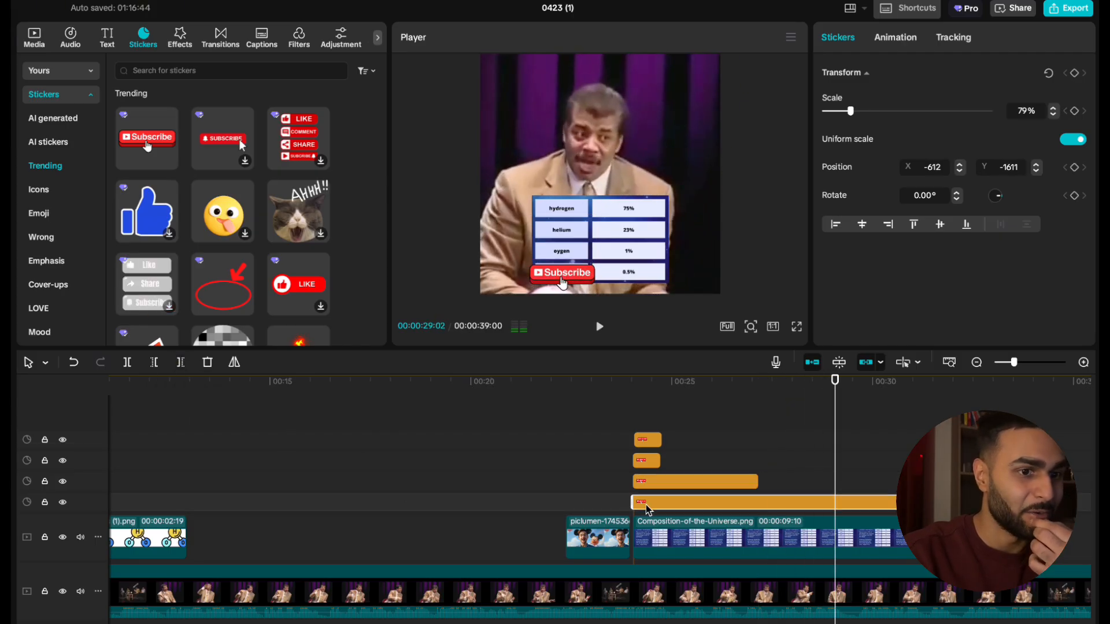
pyautogui.click(181, 362)
# Insert piclumen-1745366883737.png on the overlay track at about 36 seconds and shorten it to roughly one second.
pyautogui.press('space')
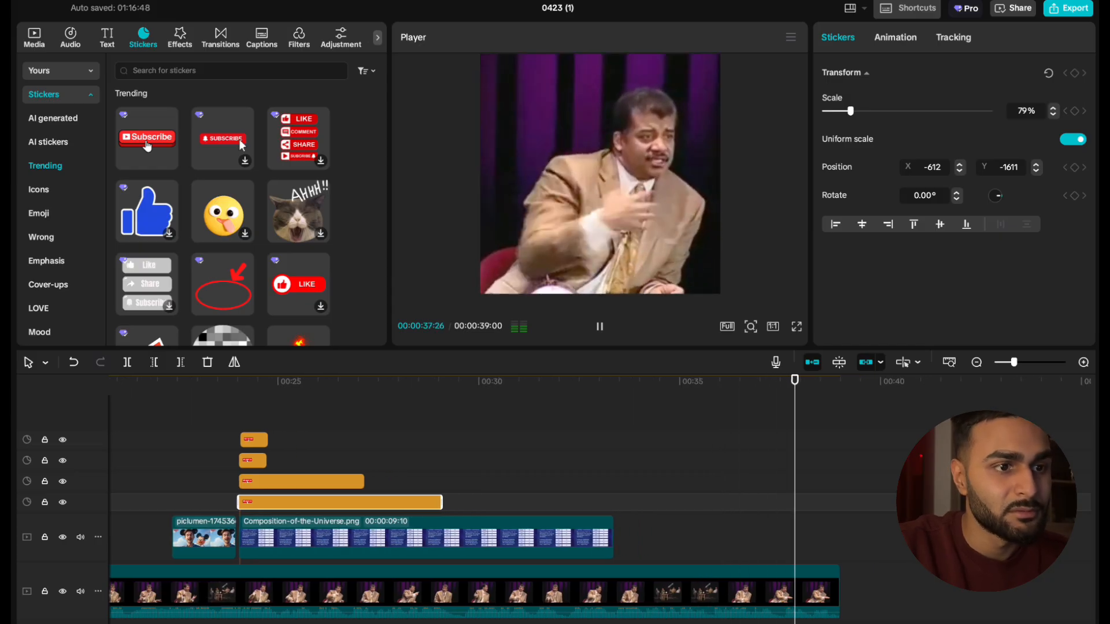
pyautogui.press('space')
pyautogui.click(34, 36)
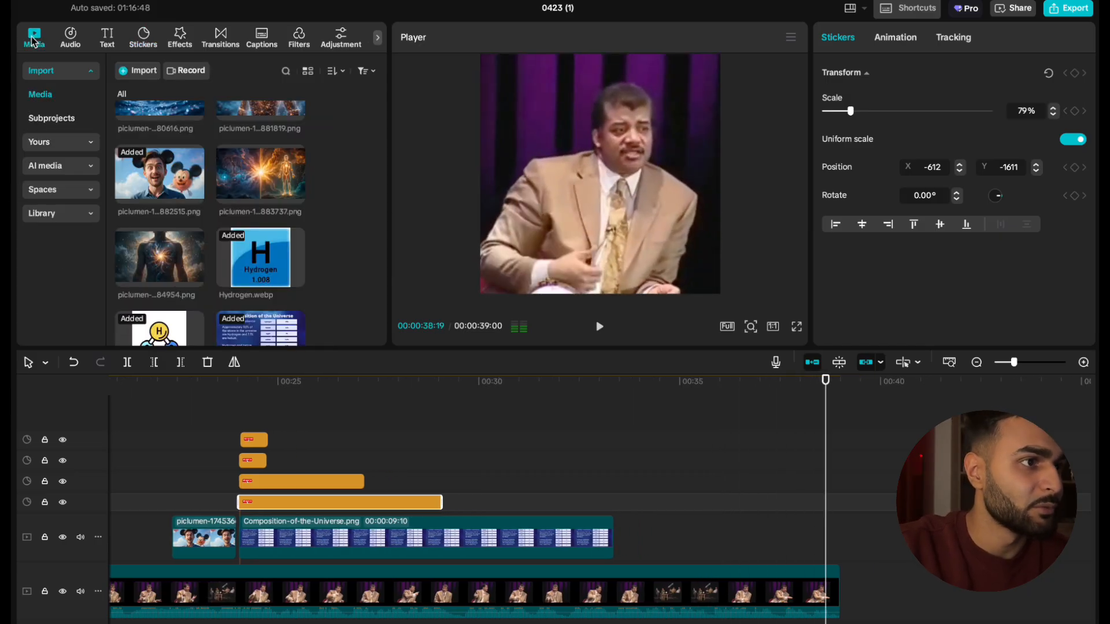
pyautogui.scroll(-3, 240, 269)
pyautogui.click(634, 525)
pyautogui.press('space')
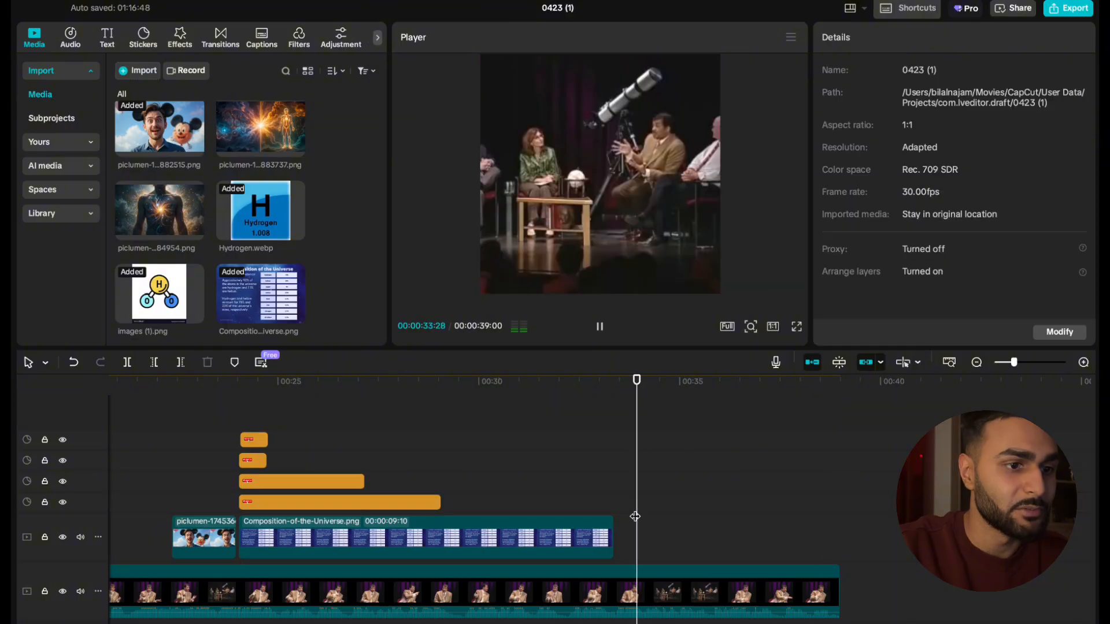
pyautogui.press('space')
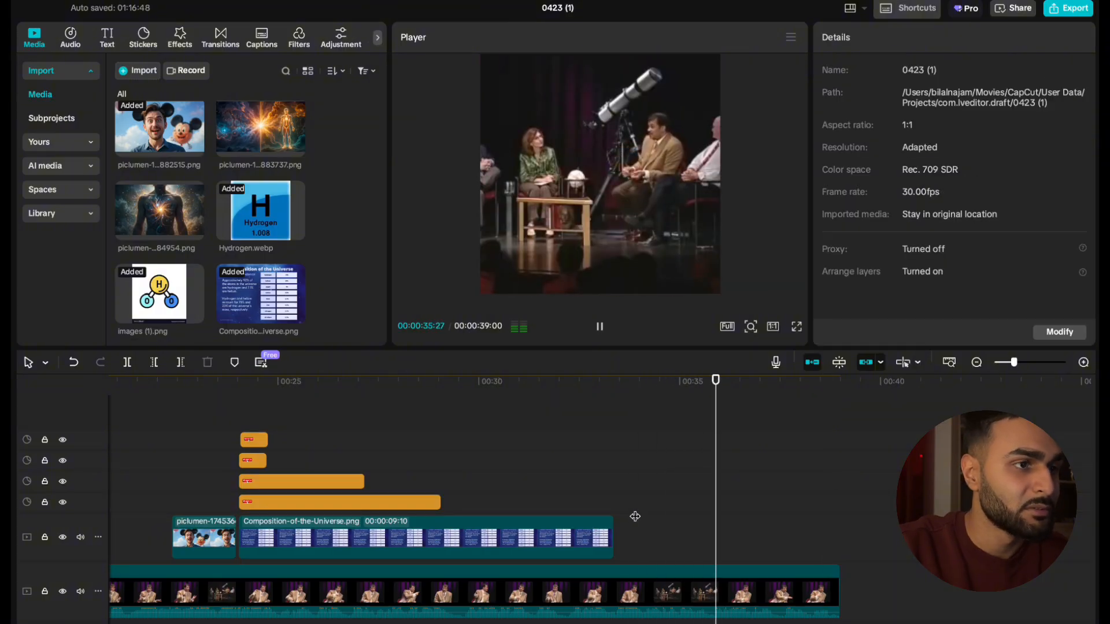
pyautogui.moveTo(248, 117); pyautogui.dragTo(744, 542)
pyautogui.click(928, 533)
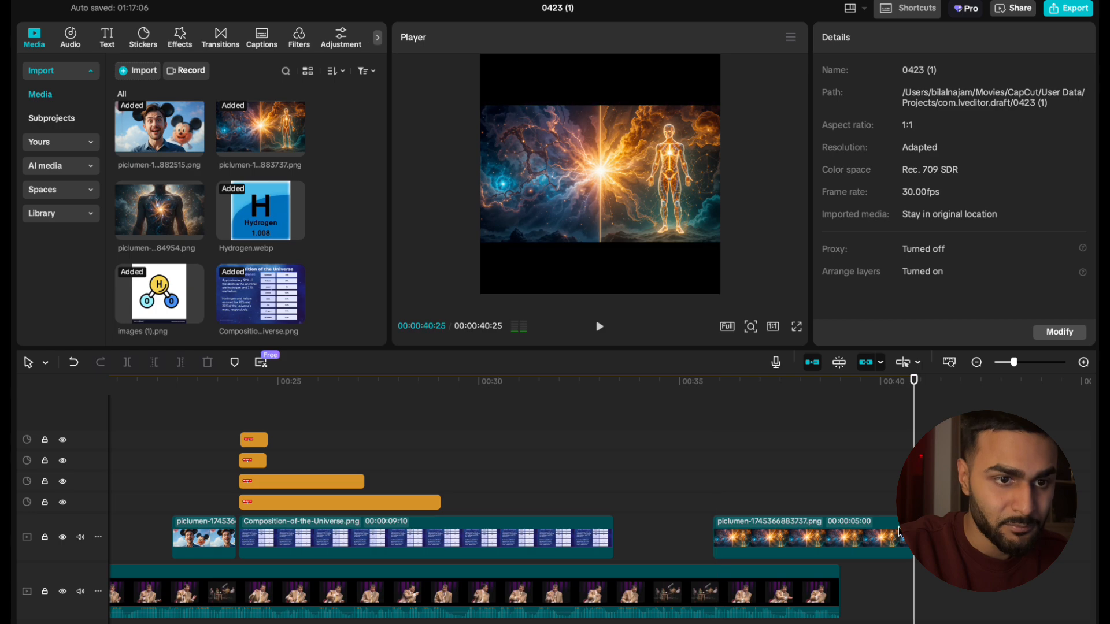
pyautogui.moveTo(909, 533); pyautogui.dragTo(747, 527)
# Replay that part and adjust the piclumen-1745366883737.png clip to run from about 34.7 to 36 seconds.
pyautogui.click(696, 493)
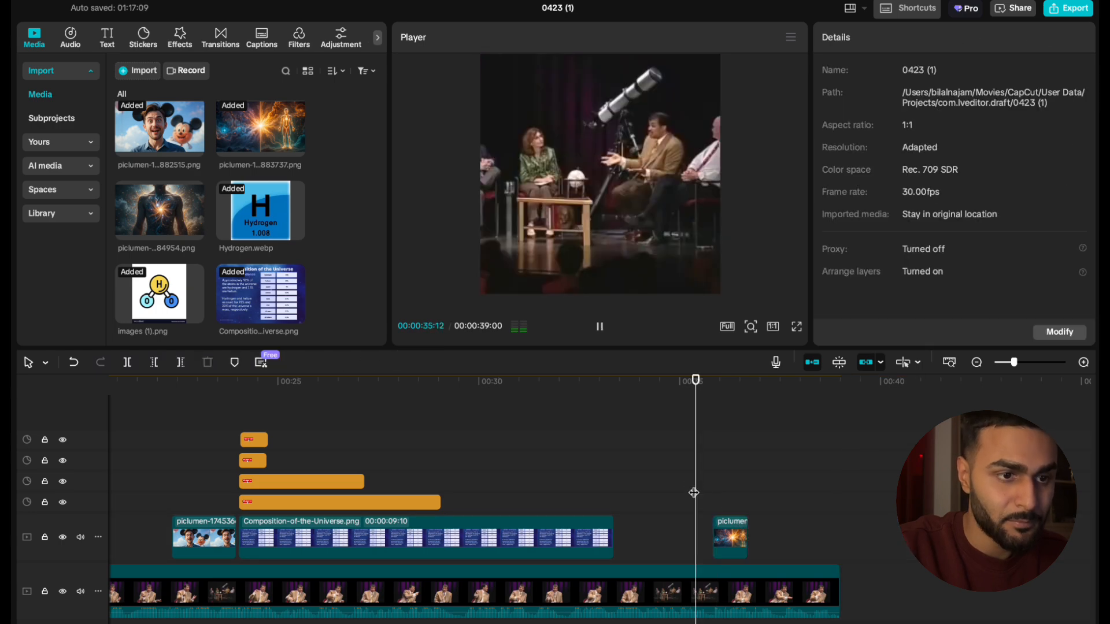
pyautogui.press('space')
pyautogui.press('space')
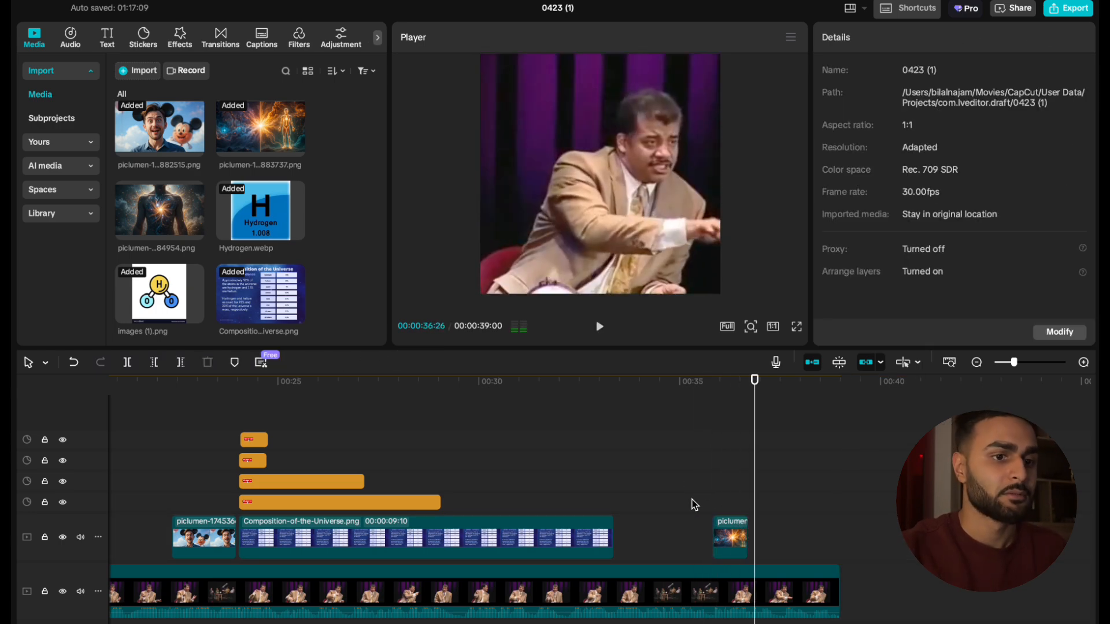
pyautogui.click(697, 500)
pyautogui.click(625, 514)
pyautogui.press('space')
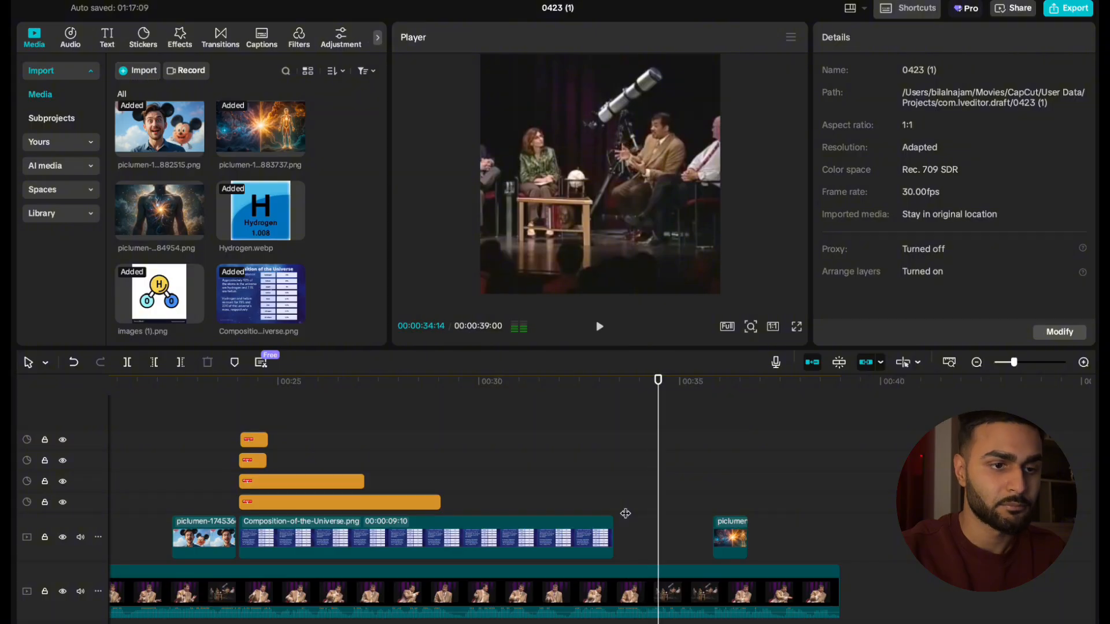
pyautogui.moveTo(740, 535); pyautogui.dragTo(717, 535)
# Insert piclumen-1745366884954.png on the overlay track at about 37.5 seconds and trim it to end with the main video.
pyautogui.press('space')
pyautogui.press('space')
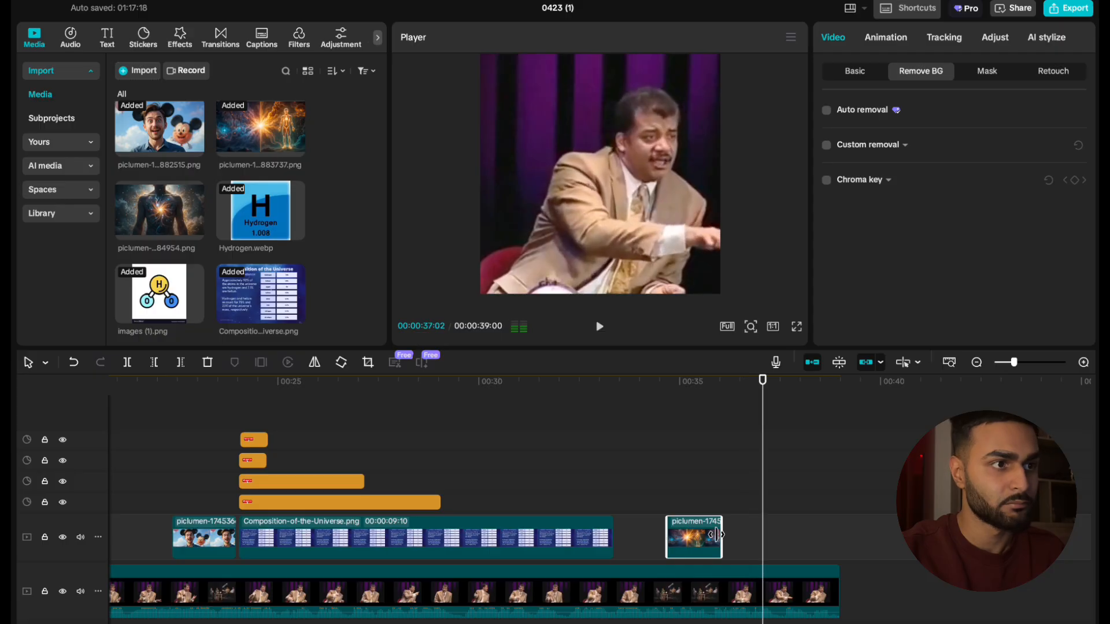
pyautogui.moveTo(147, 207); pyautogui.dragTo(780, 532)
pyautogui.press('space')
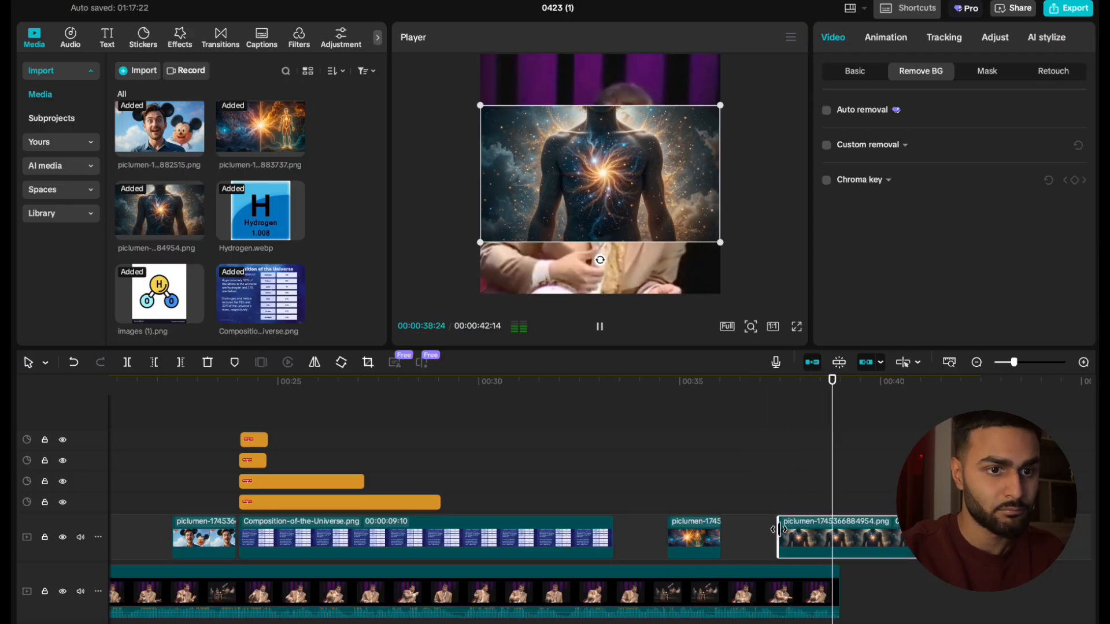
pyautogui.press('space')
pyautogui.click(180, 362)
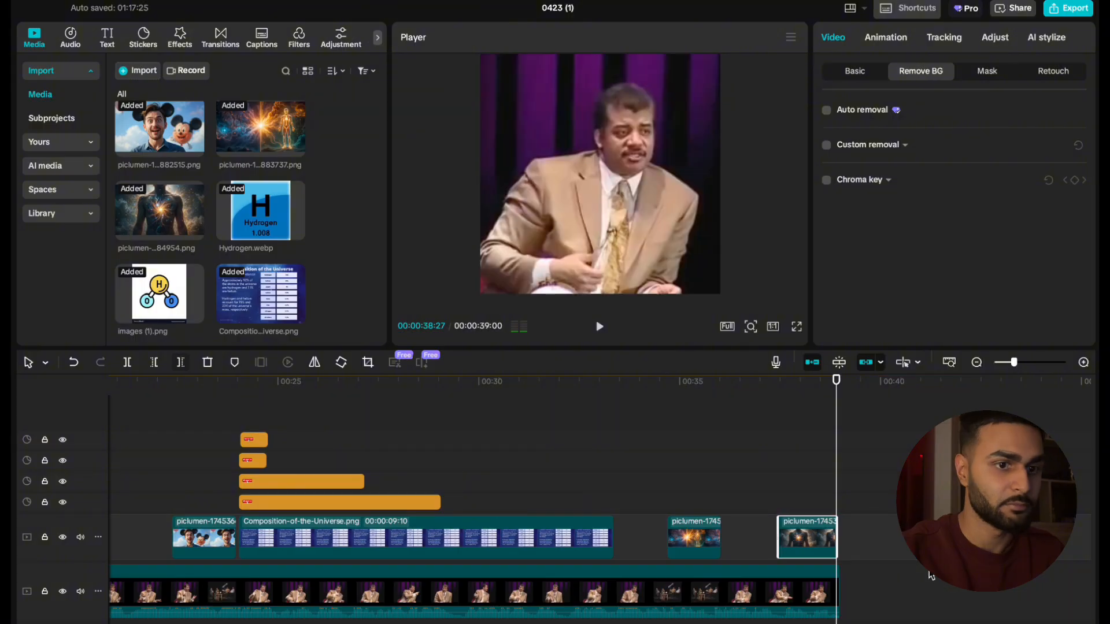
pyautogui.press('super+equal')
pyautogui.press('super+equal')
pyautogui.moveTo(837, 538); pyautogui.dragTo(845, 538)
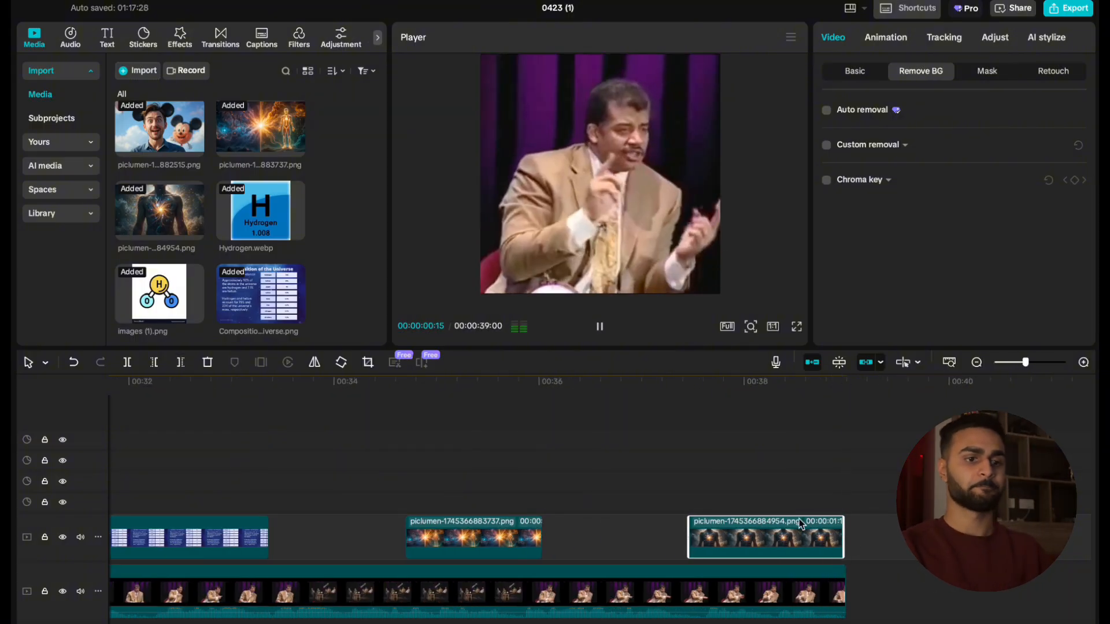
# Check the opening of the video and place the playhead on the first overlay image at 00:00:01:04.
pyautogui.hscroll(-20, 799, 519)
pyautogui.scroll(-3, 799, 518)
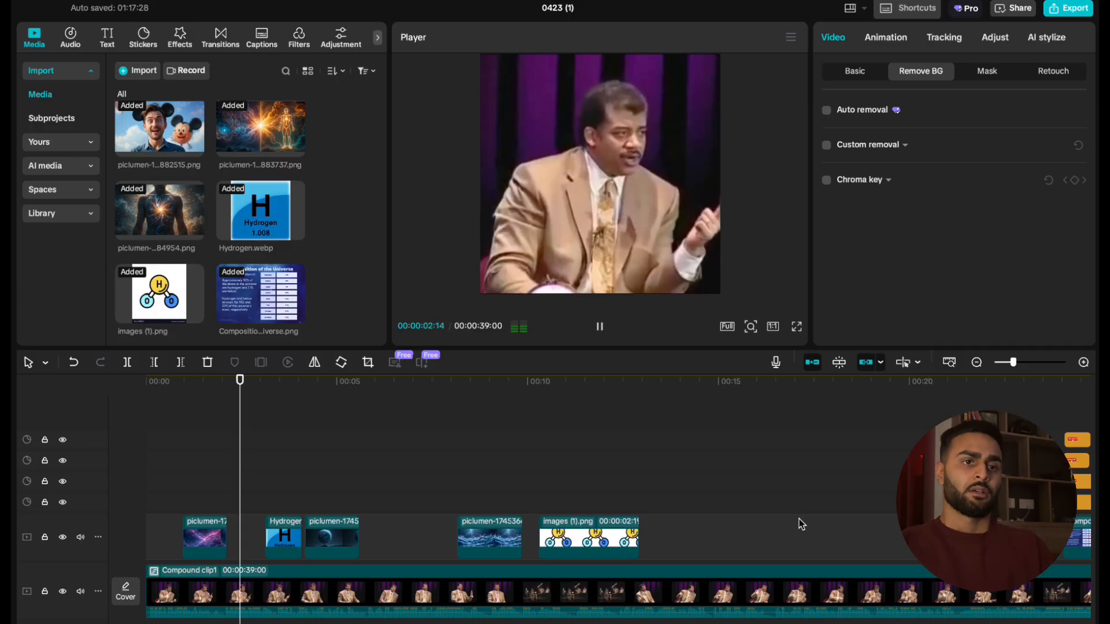
pyautogui.press('space')
pyautogui.scroll(-2, 515, 477)
pyautogui.scroll(-2, 517, 473)
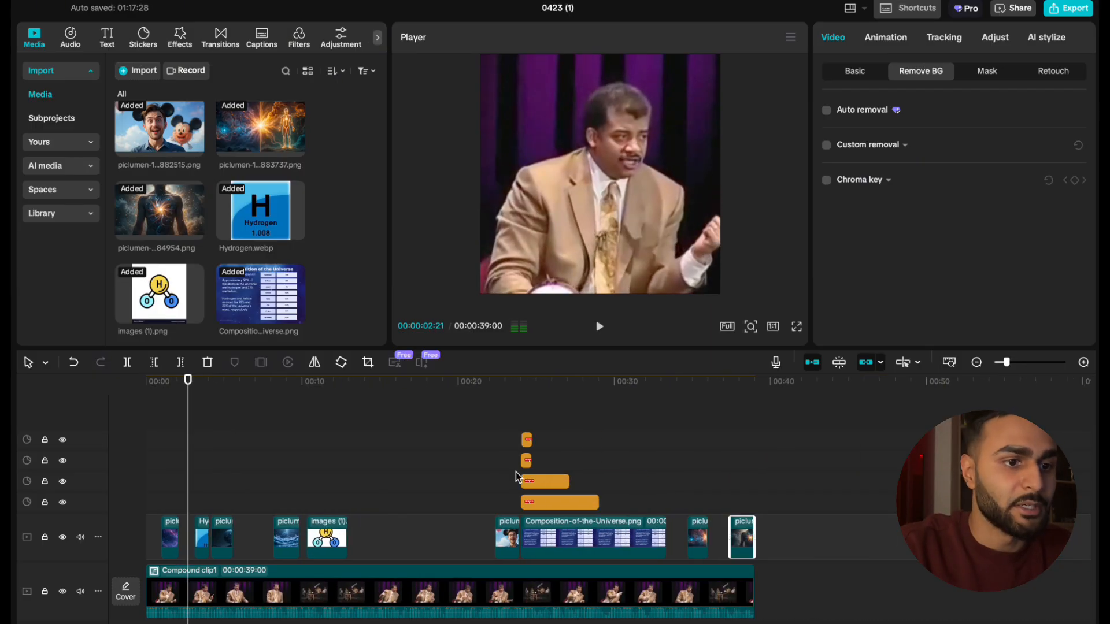
pyautogui.click(484, 480)
pyautogui.click(165, 481)
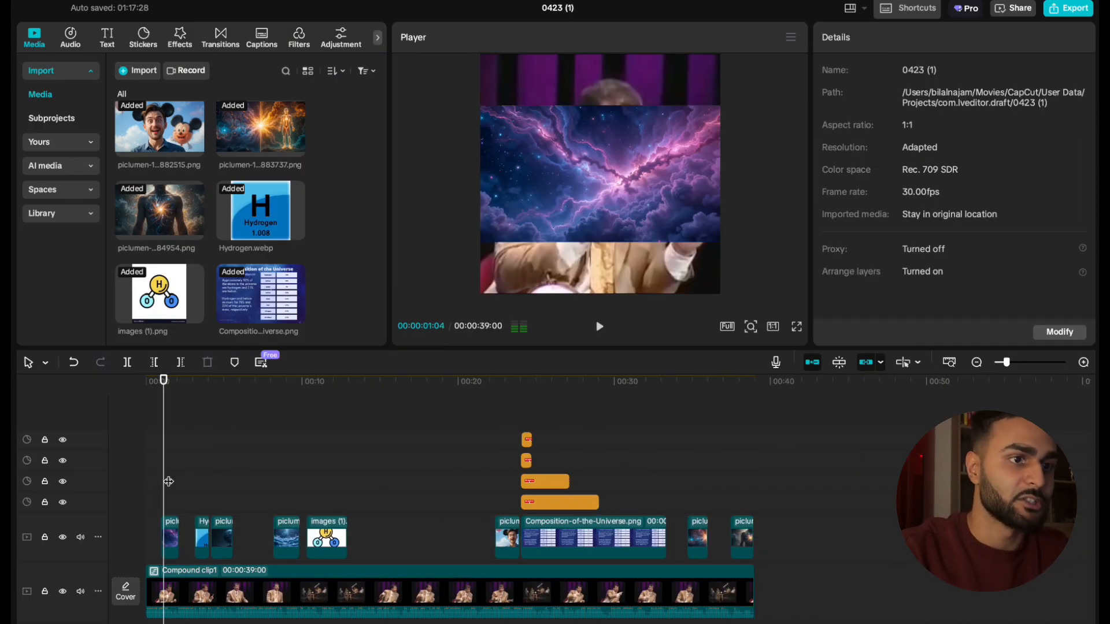
# Scale the first overlay image, the purple galaxy, to 175% and shift it horizontally so it fills the square frame.
pyautogui.scroll(3, 218, 518)
pyautogui.rightClick(370, 503)
pyautogui.click(312, 439)
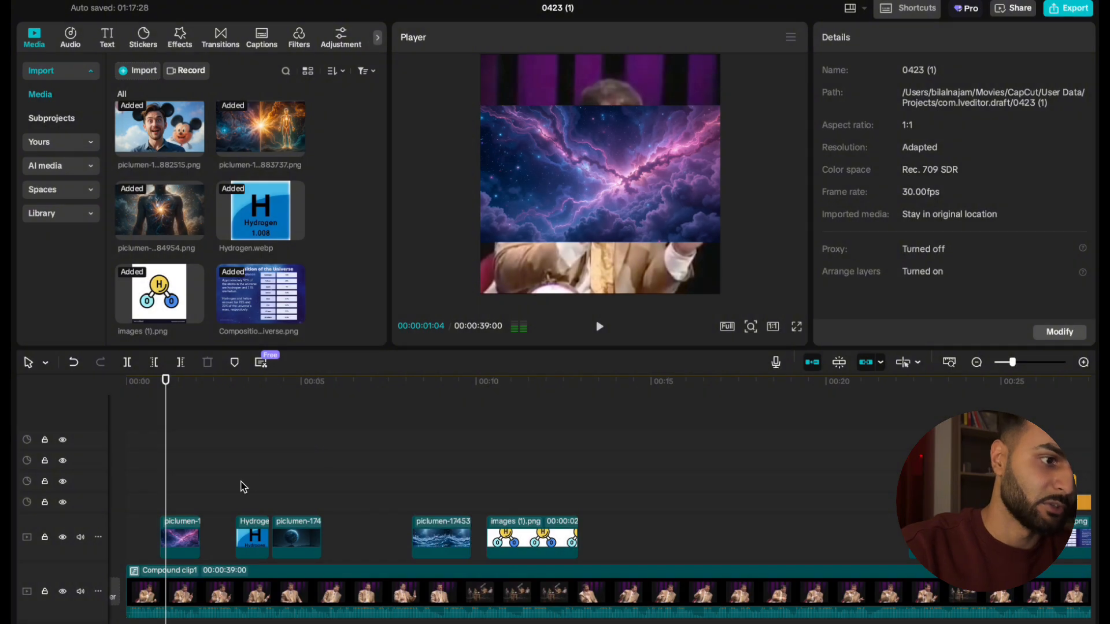
pyautogui.scroll(3, 241, 487)
pyautogui.click(215, 532)
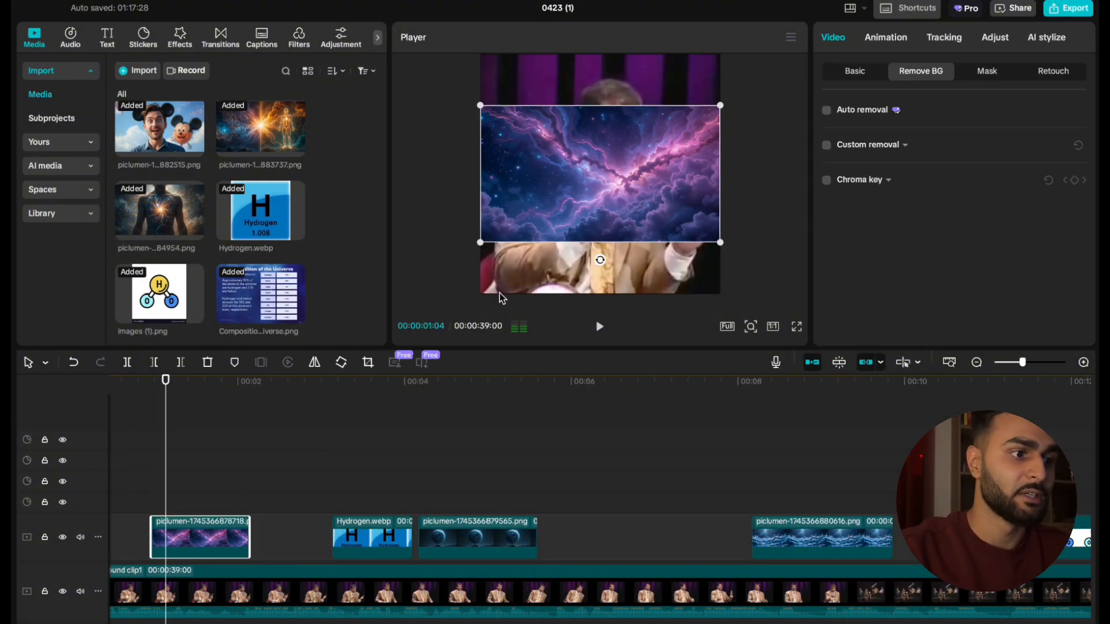
pyautogui.click(854, 72)
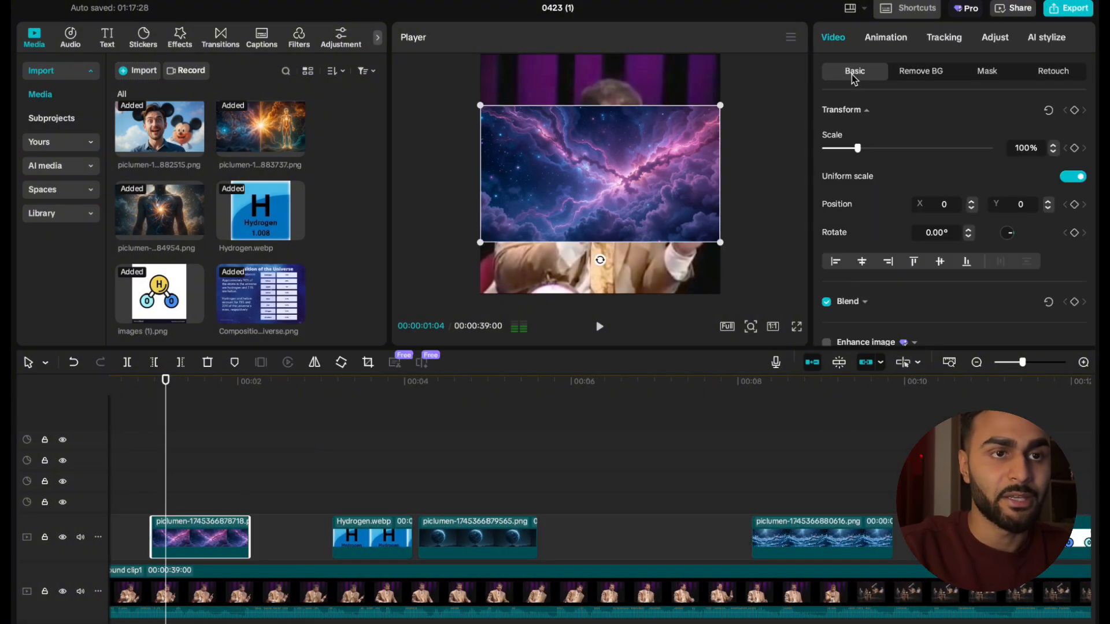
pyautogui.moveTo(723, 243); pyautogui.dragTo(810, 293)
pyautogui.moveTo(630, 237); pyautogui.dragTo(663, 237)
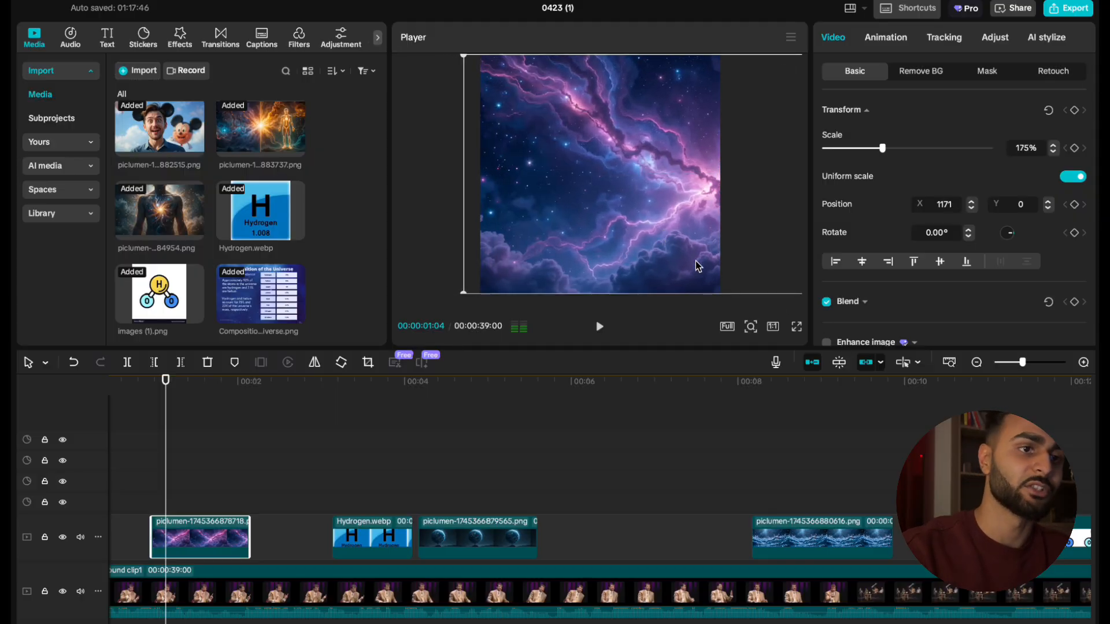
pyautogui.moveTo(698, 264)
pyautogui.mouseDown()
pyautogui.moveTo(548, 266)
pyautogui.moveTo(709, 258)
pyautogui.mouseUp()
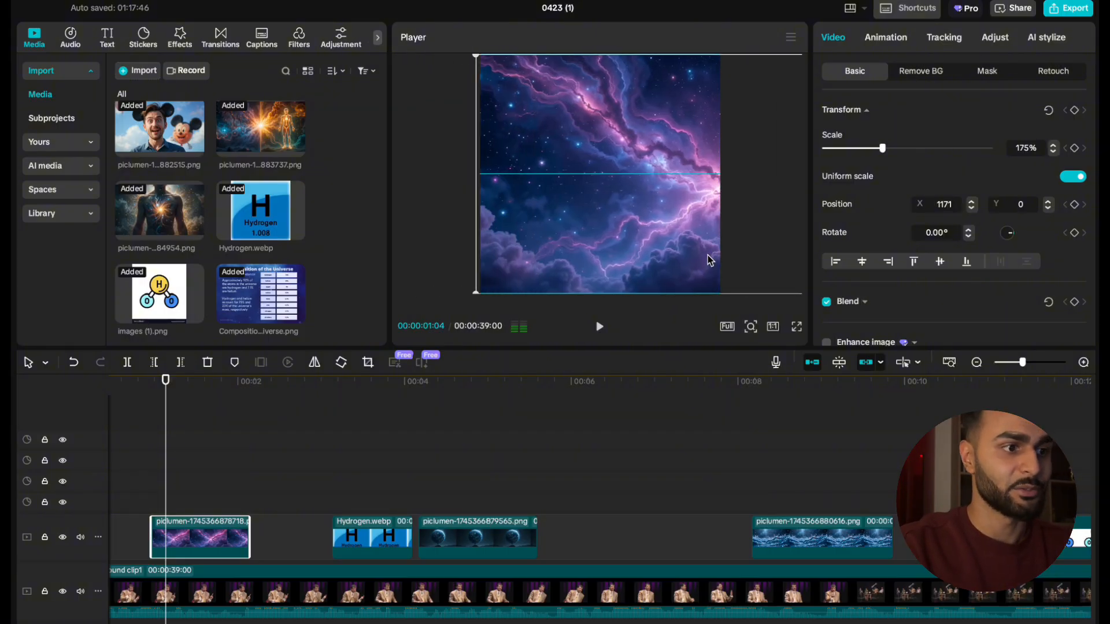
# Keyframe the purple galaxy image's transform at 00:00:01:04, shift it to X -1123 at 00:00:01:24, and replay the pan.
pyautogui.click(1076, 110)
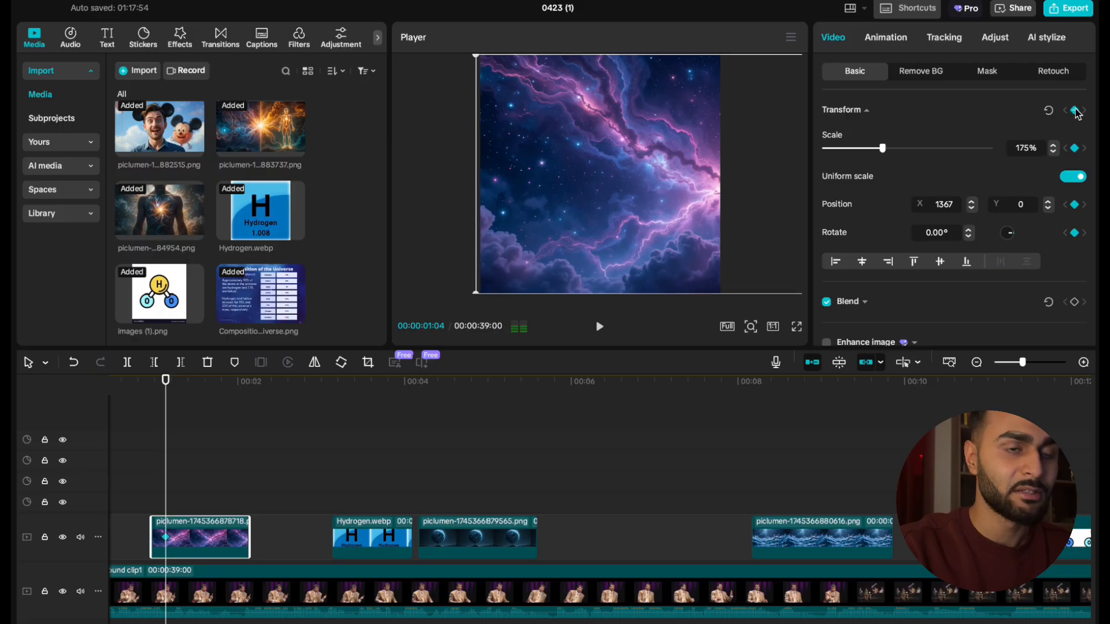
pyautogui.press('space')
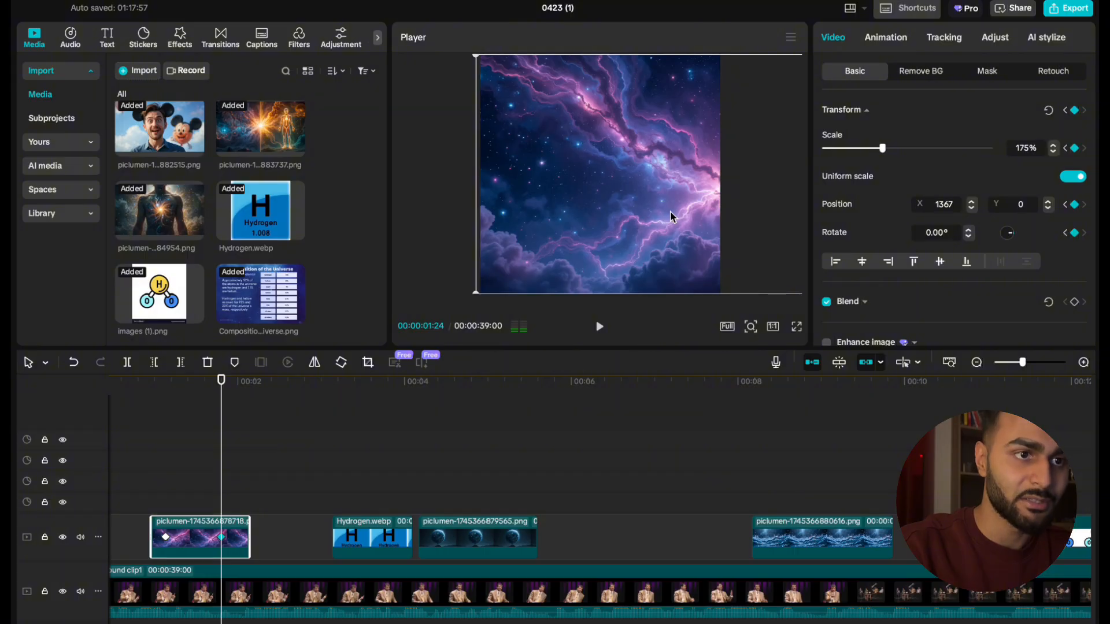
pyautogui.moveTo(671, 210); pyautogui.dragTo(515, 210)
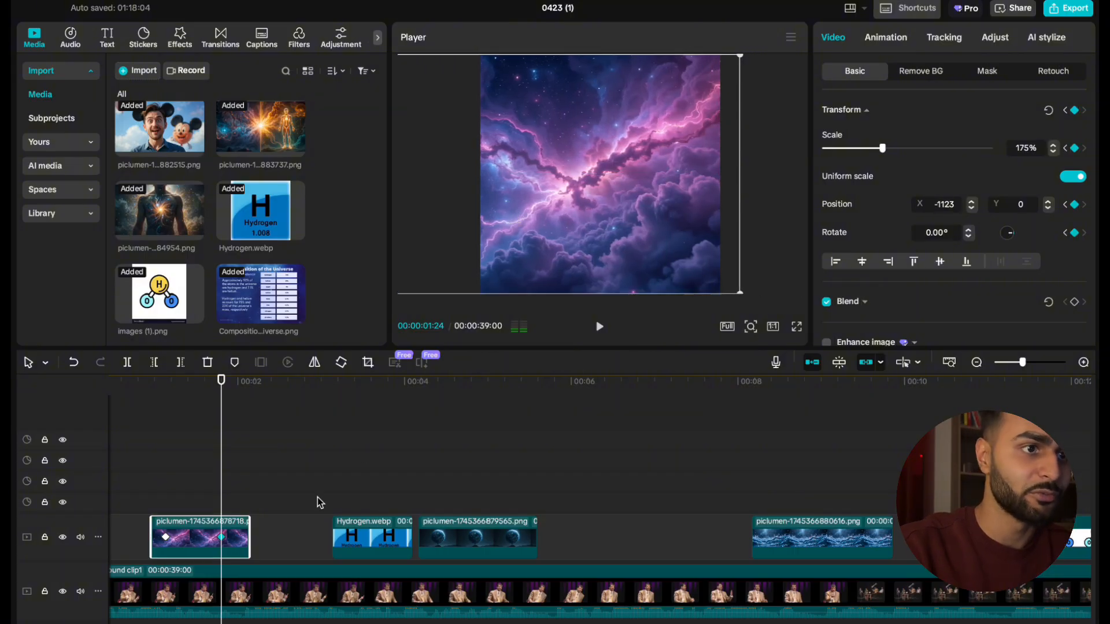
pyautogui.click(137, 473)
pyautogui.press('space')
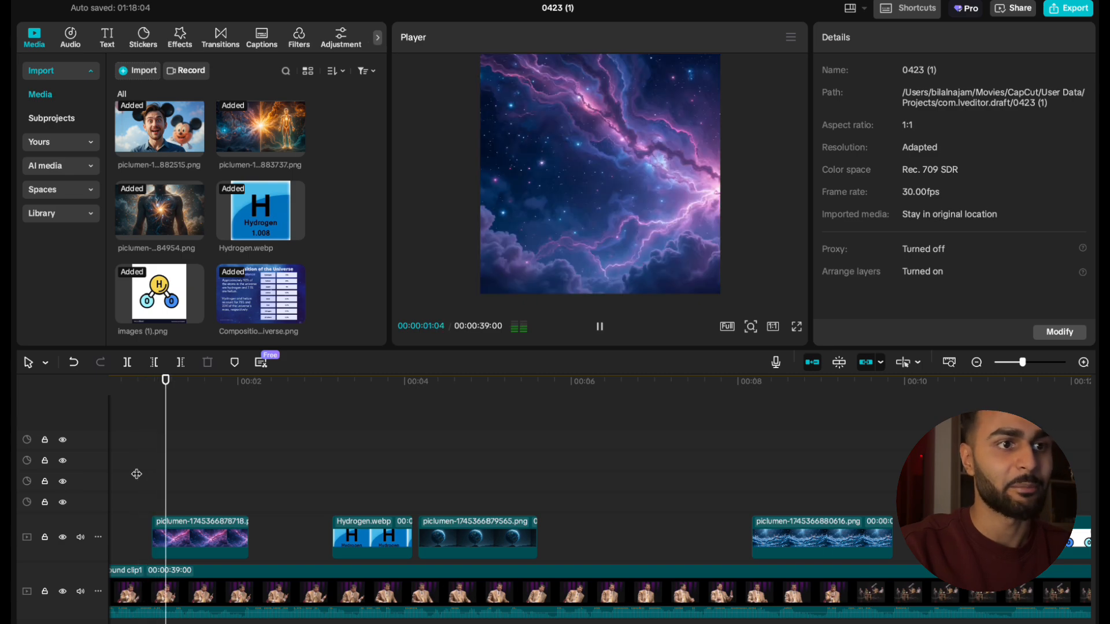
pyautogui.click(136, 474)
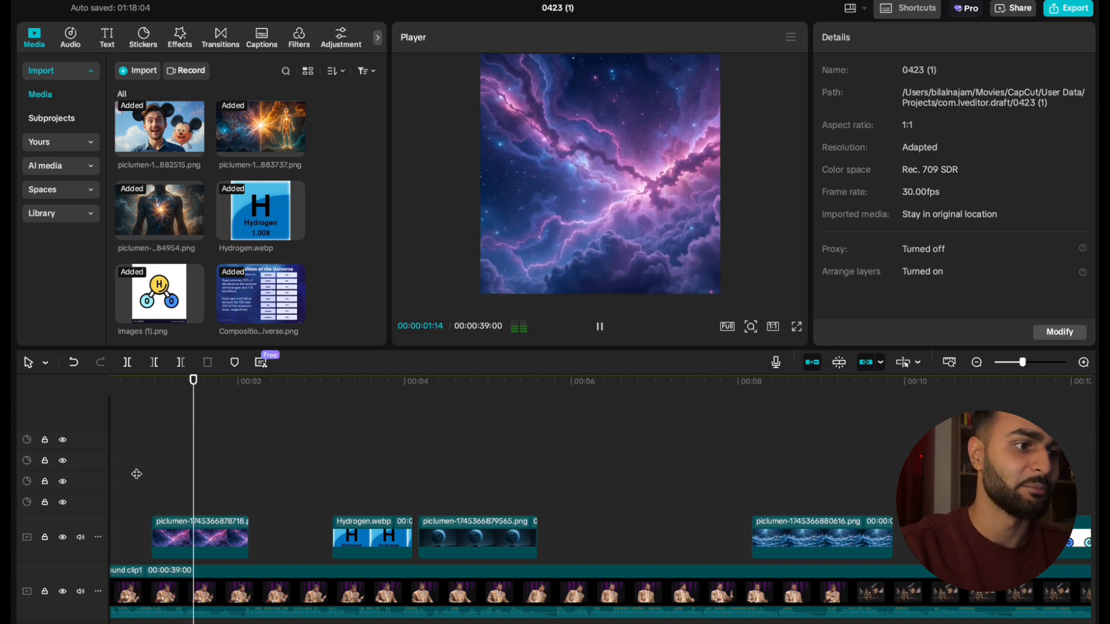
pyautogui.press('space')
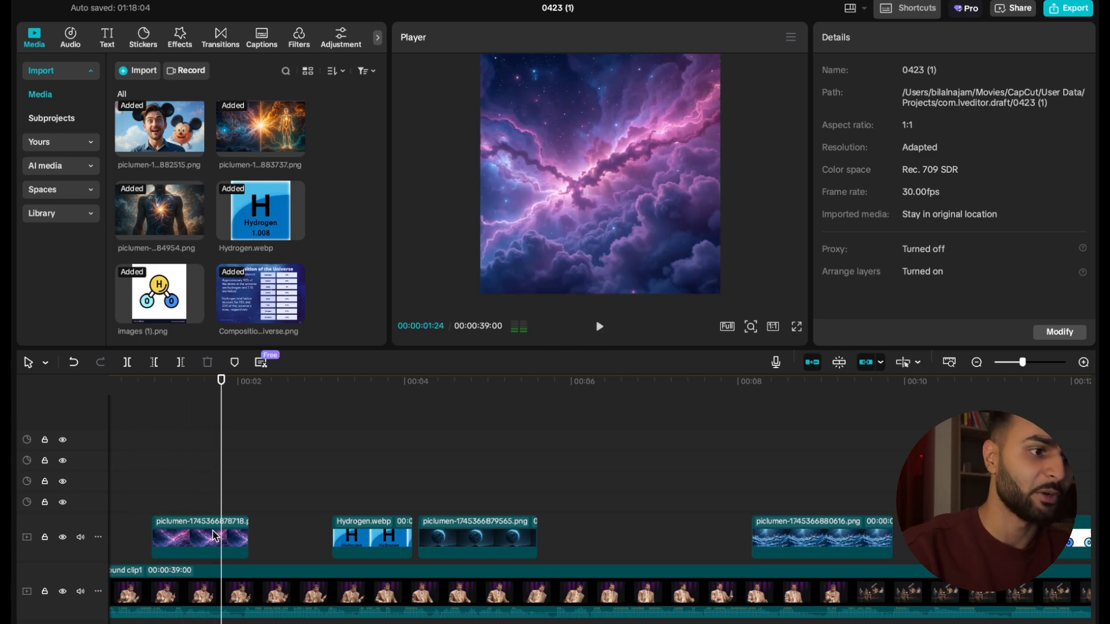
# Move the galaxy image's first keyframe to the clip's start and the second closer to its end, and replay the motion.
pyautogui.click(215, 537)
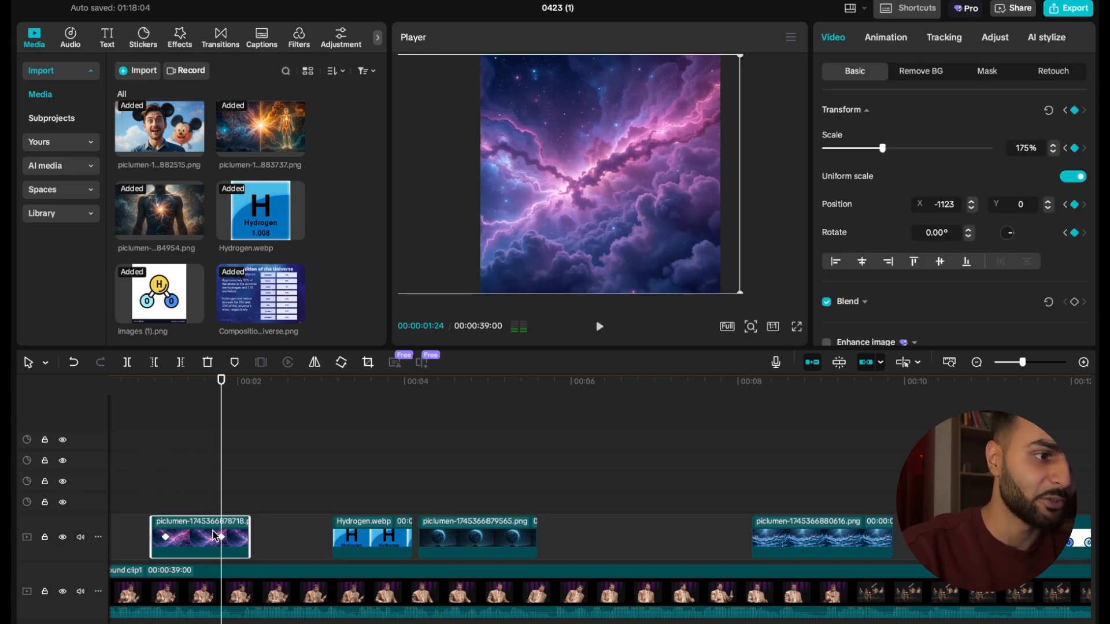
pyautogui.click(166, 539)
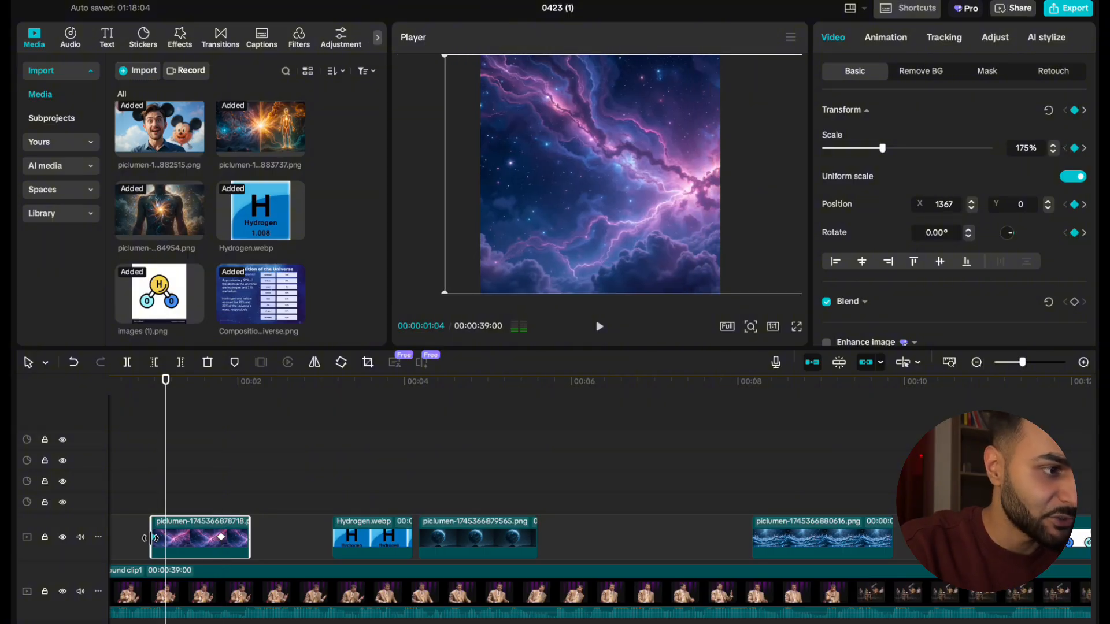
pyautogui.click(221, 542)
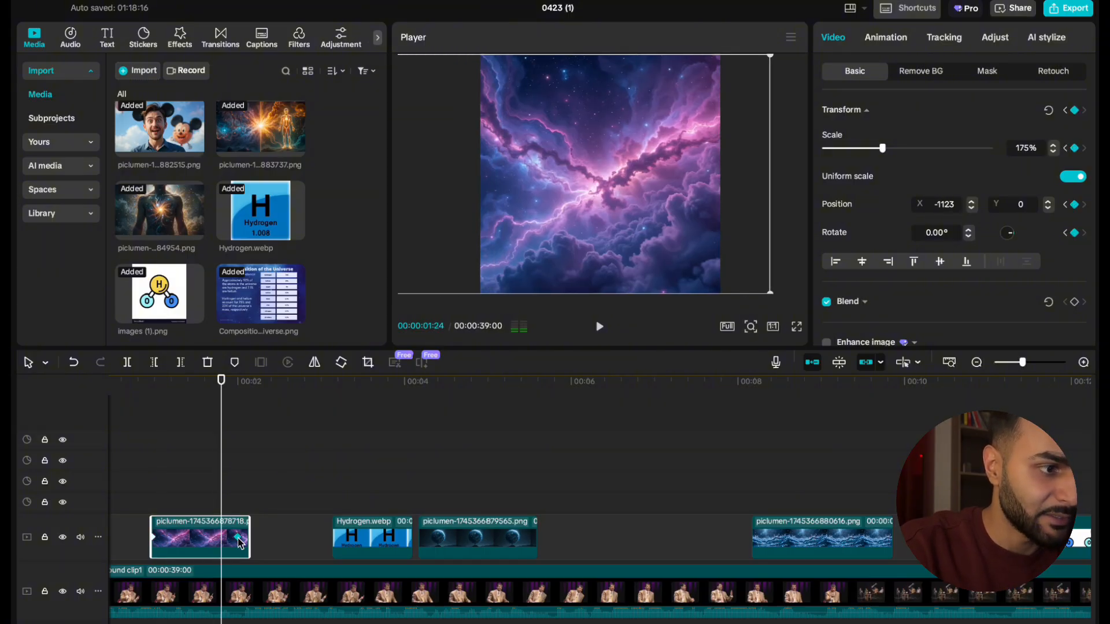
pyautogui.click(143, 502)
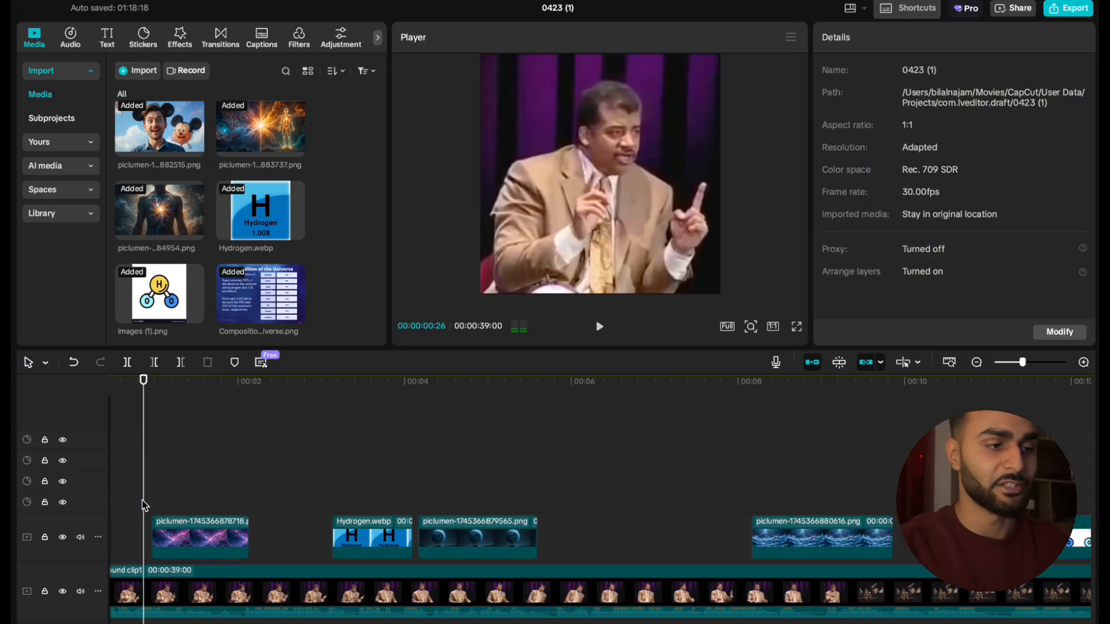
pyautogui.press('space')
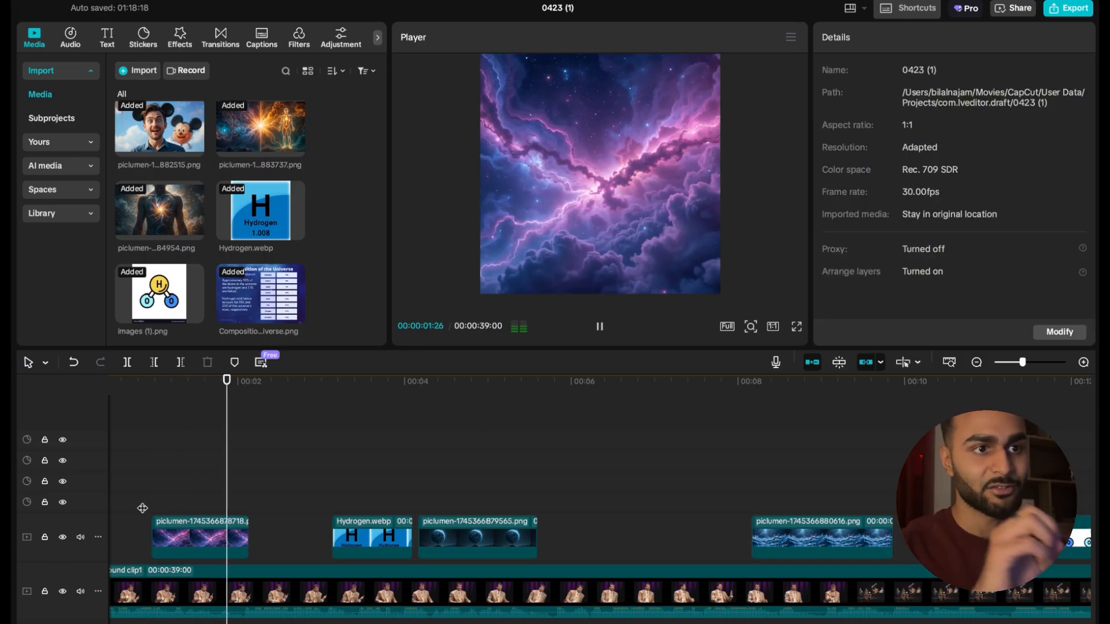
pyautogui.click(142, 508)
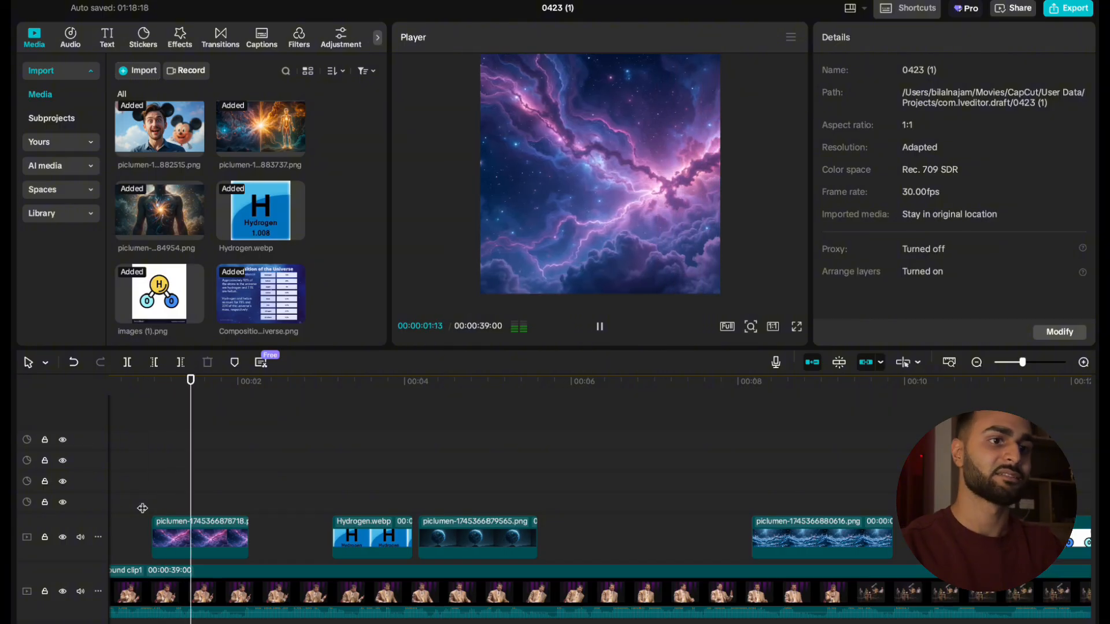
pyautogui.press('space')
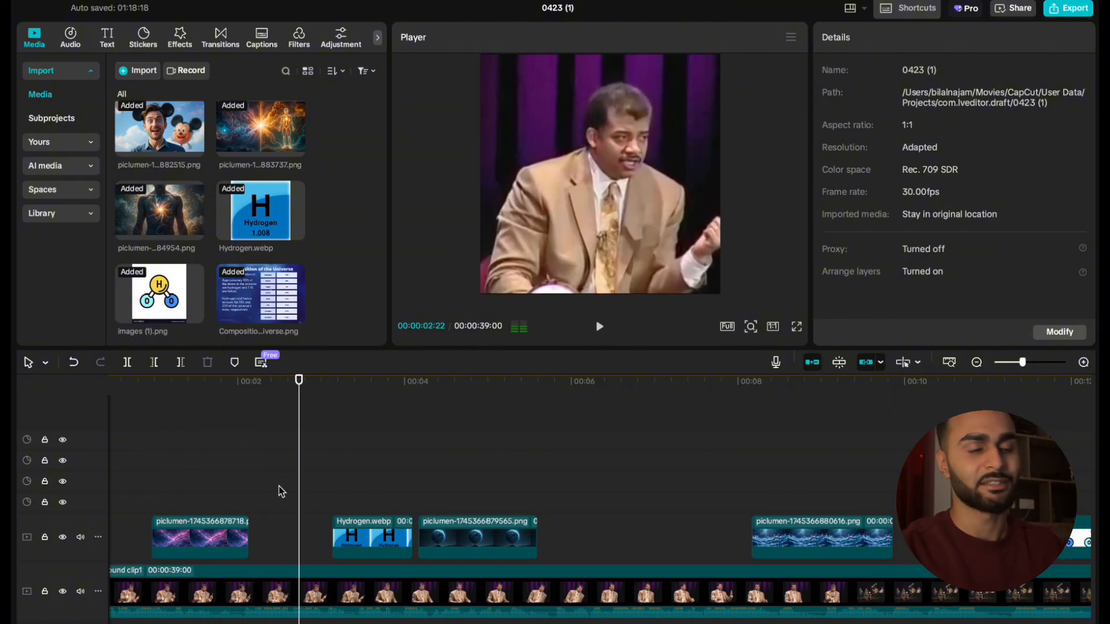
# Advance to the hydrogen tile at 00:00:03:11 and scale it down to 31%.
pyautogui.press('space')
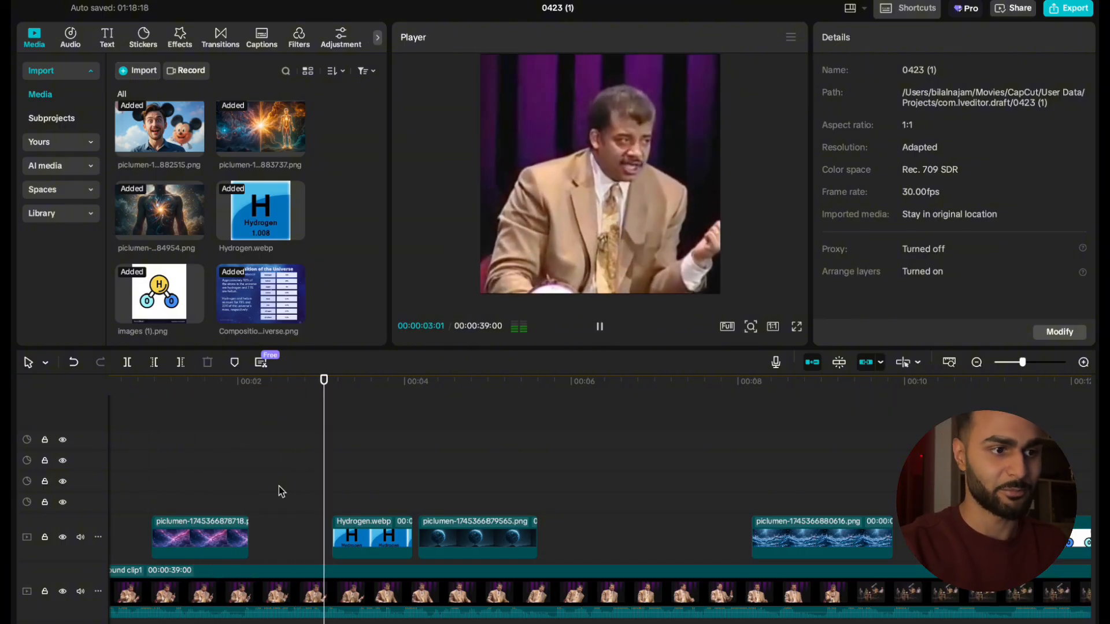
pyautogui.press('space')
pyautogui.click(616, 250)
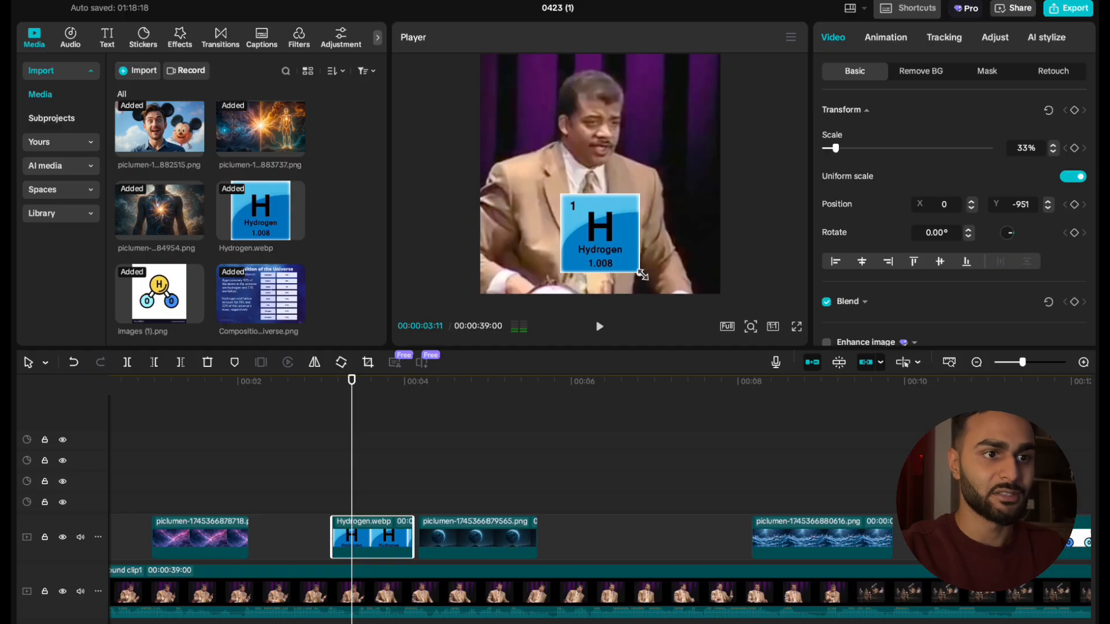
pyautogui.moveTo(642, 274); pyautogui.dragTo(638, 271)
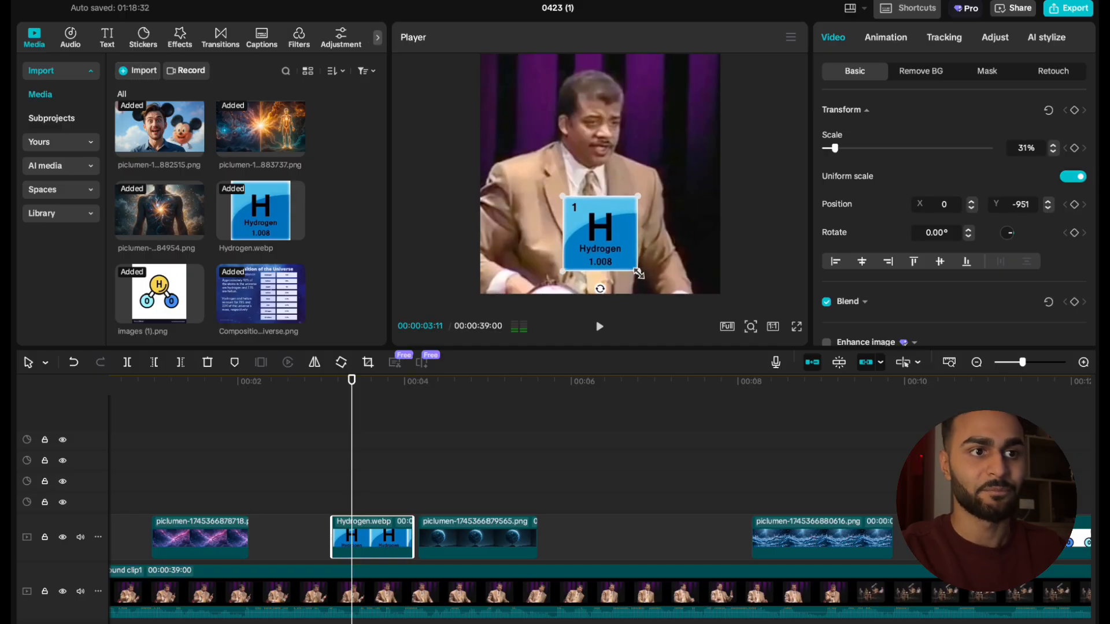
# Apply the Stirring combo animation to the hydrogen tile and play through to the Earth image.
pyautogui.click(886, 42)
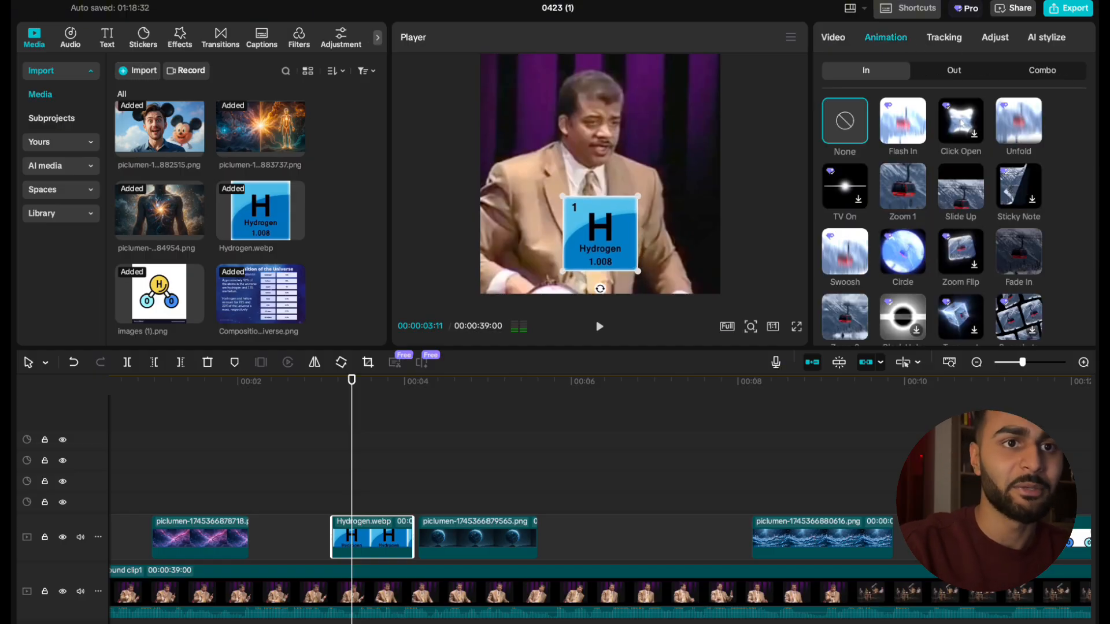
pyautogui.click(1044, 71)
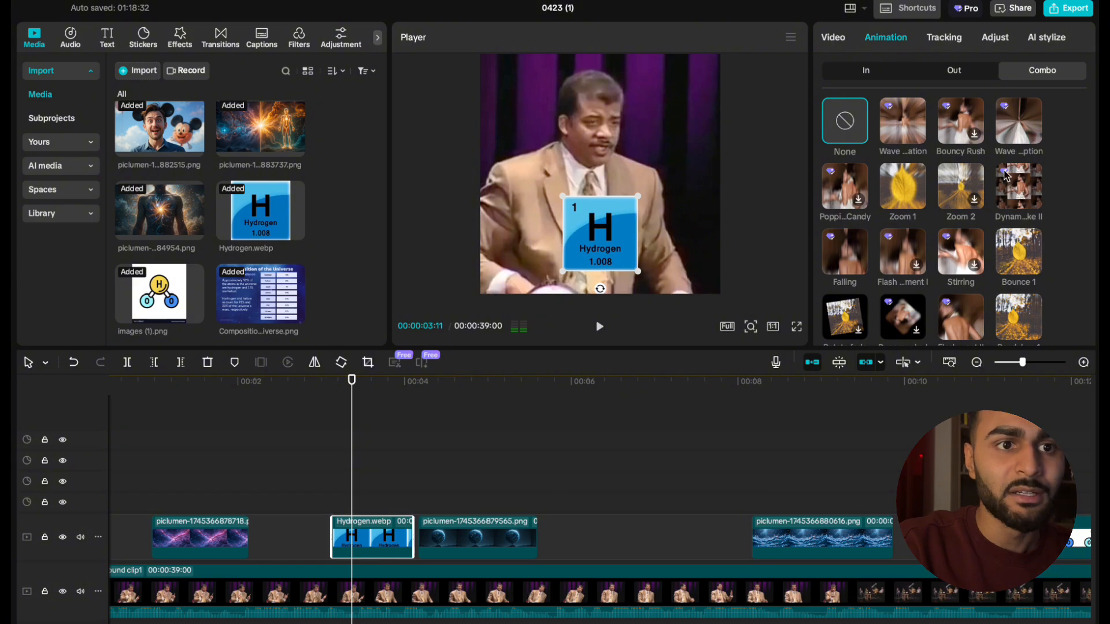
pyautogui.scroll(-1, 1041, 243)
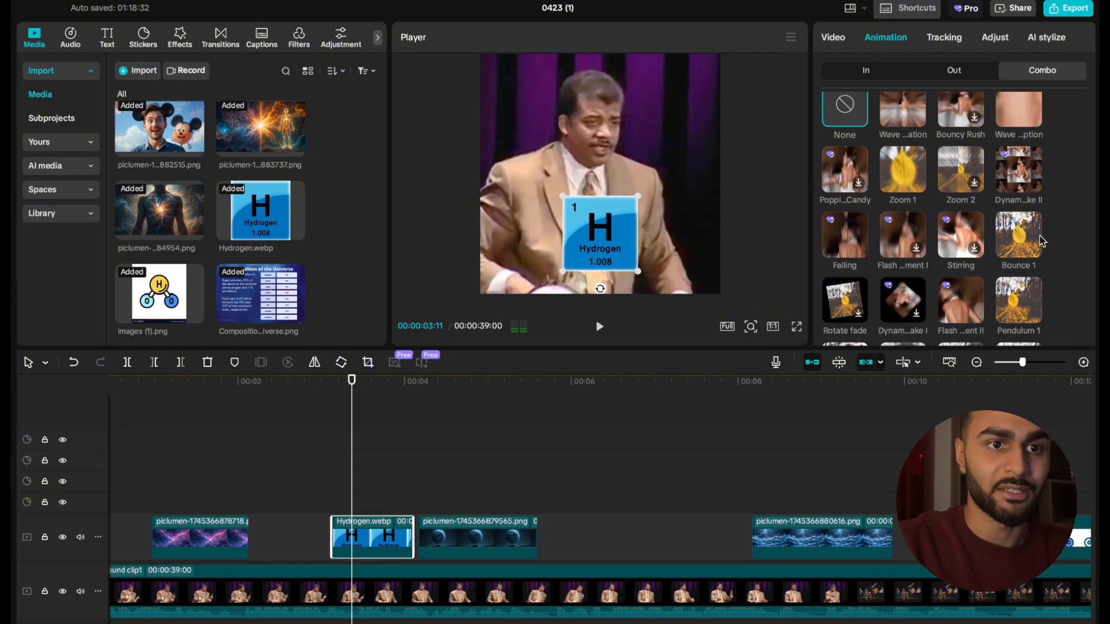
pyautogui.click(962, 232)
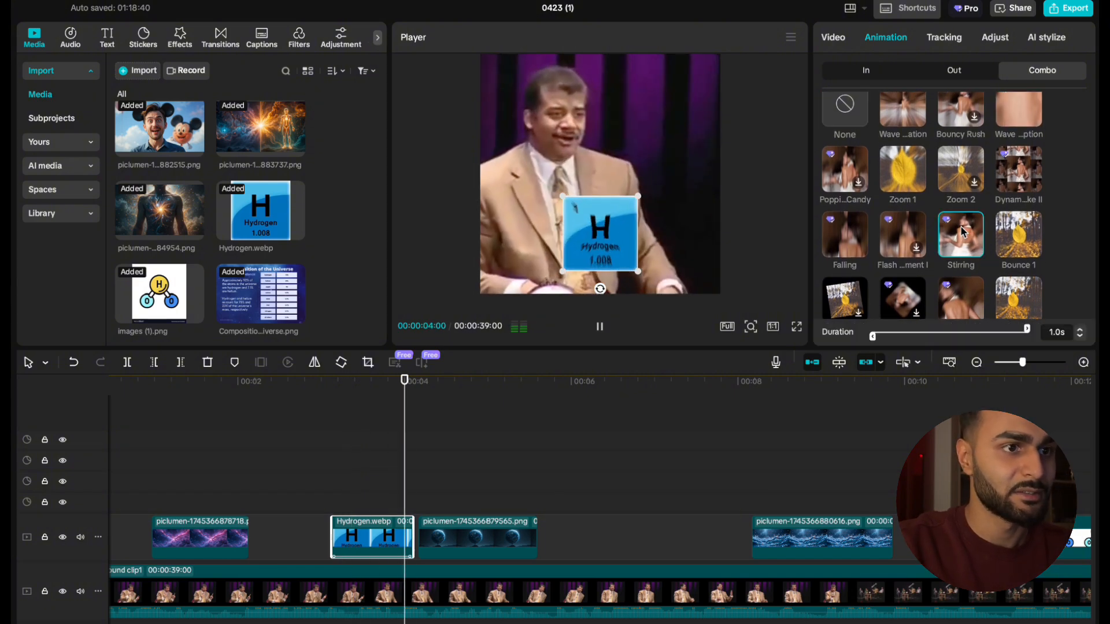
pyautogui.click(313, 464)
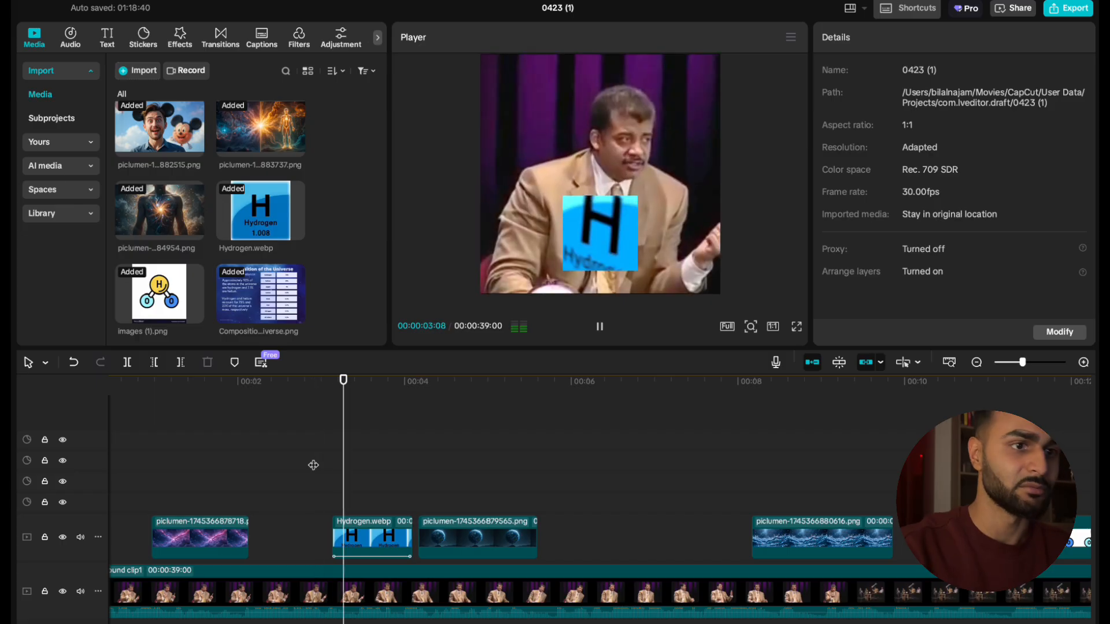
pyautogui.press('space')
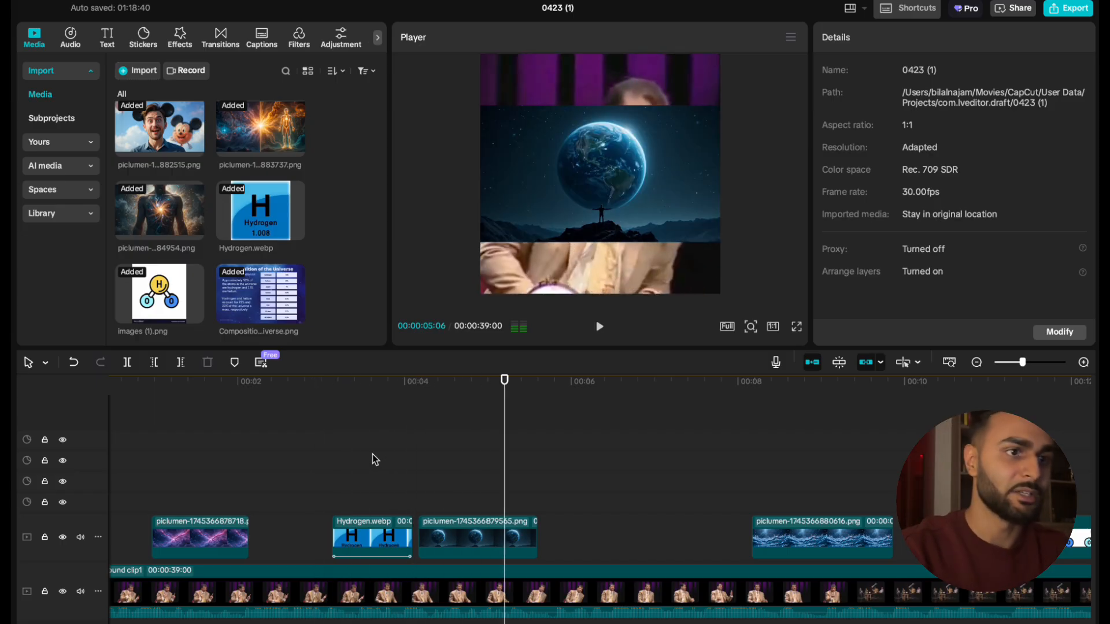
# Scale the Earth image to 175% and keyframe a zoom from 175% at 00:00:04:10 to 295% at 00:00:04:24.
pyautogui.click(462, 525)
pyautogui.moveTo(721, 240); pyautogui.dragTo(808, 292)
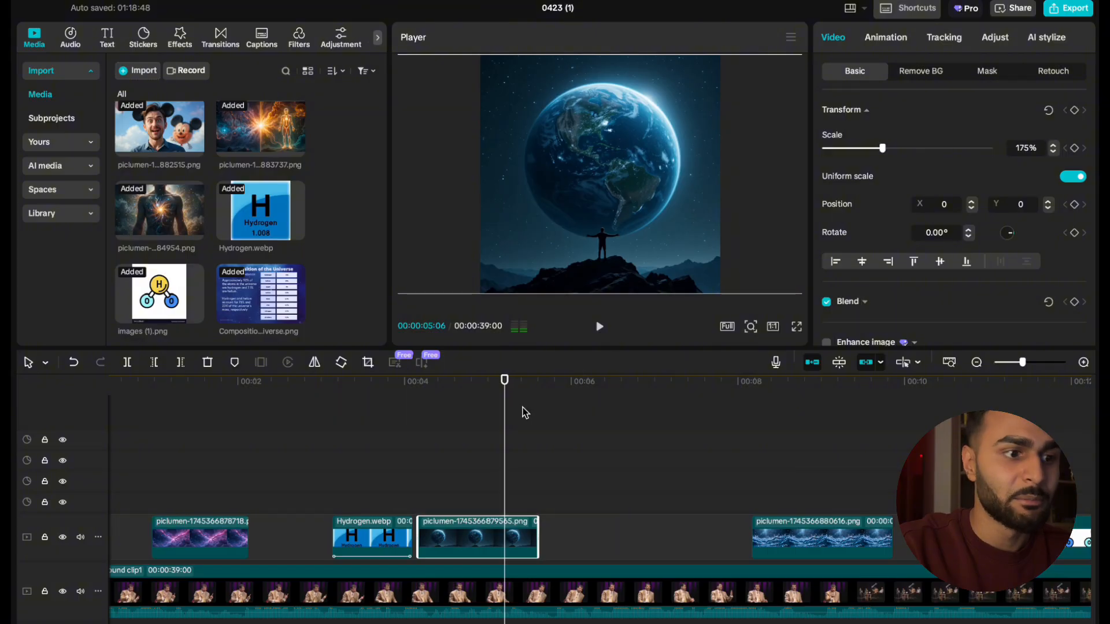
pyautogui.click(443, 448)
pyautogui.click(431, 454)
pyautogui.click(476, 560)
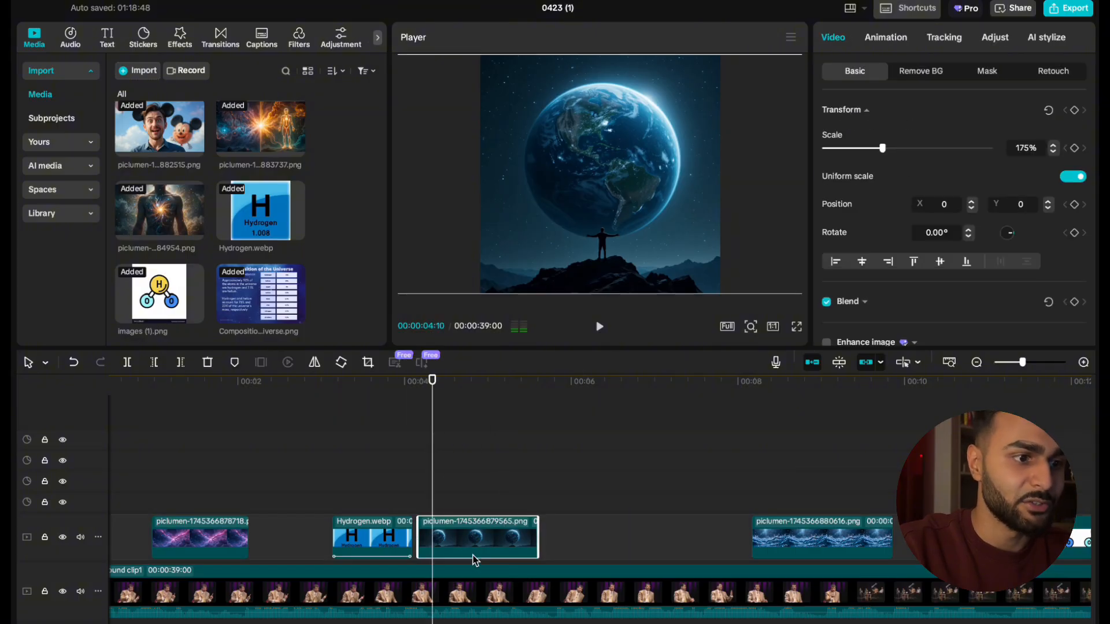
pyautogui.click(1073, 111)
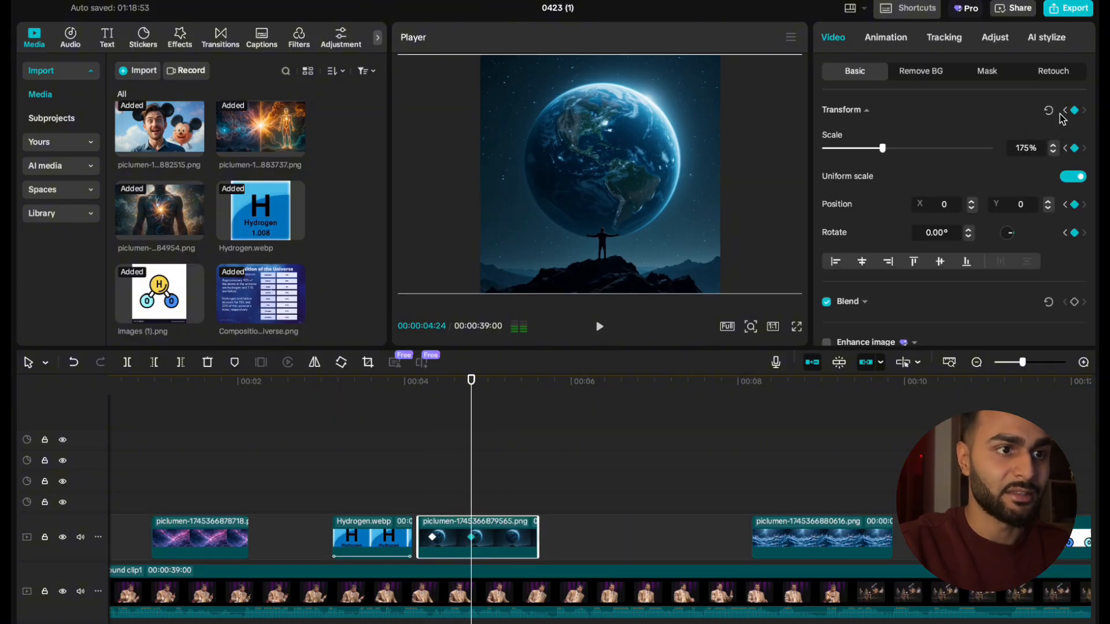
pyautogui.moveTo(882, 148); pyautogui.dragTo(921, 158)
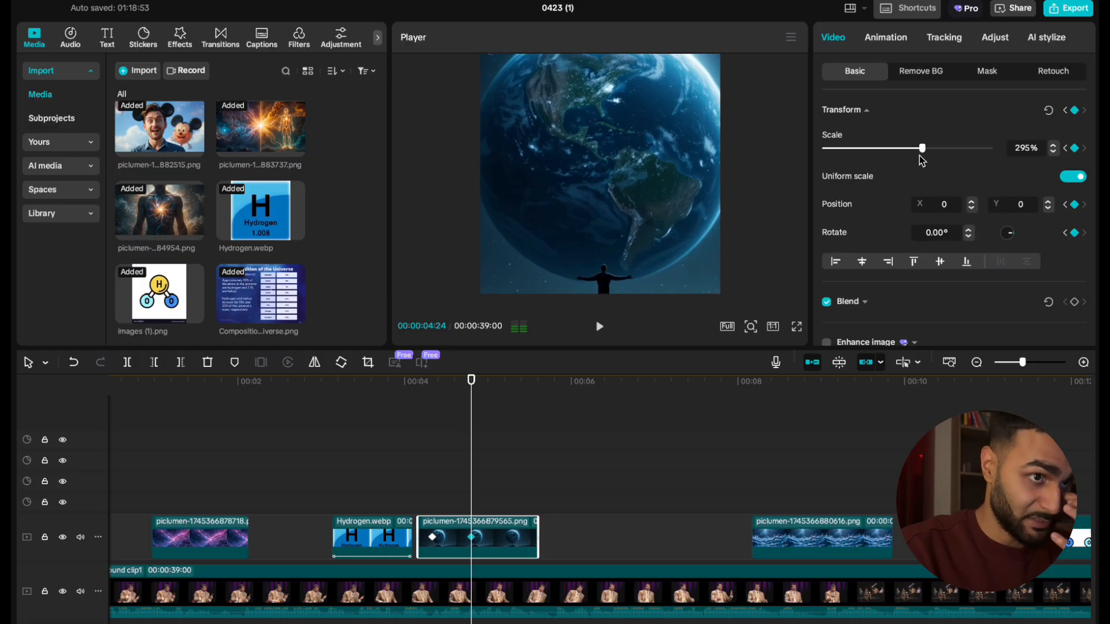
# Spread the Earth image's zoom keyframes towards the clip's start and end and replay the clip.
pyautogui.click(433, 541)
pyautogui.press('space')
pyautogui.click(377, 464)
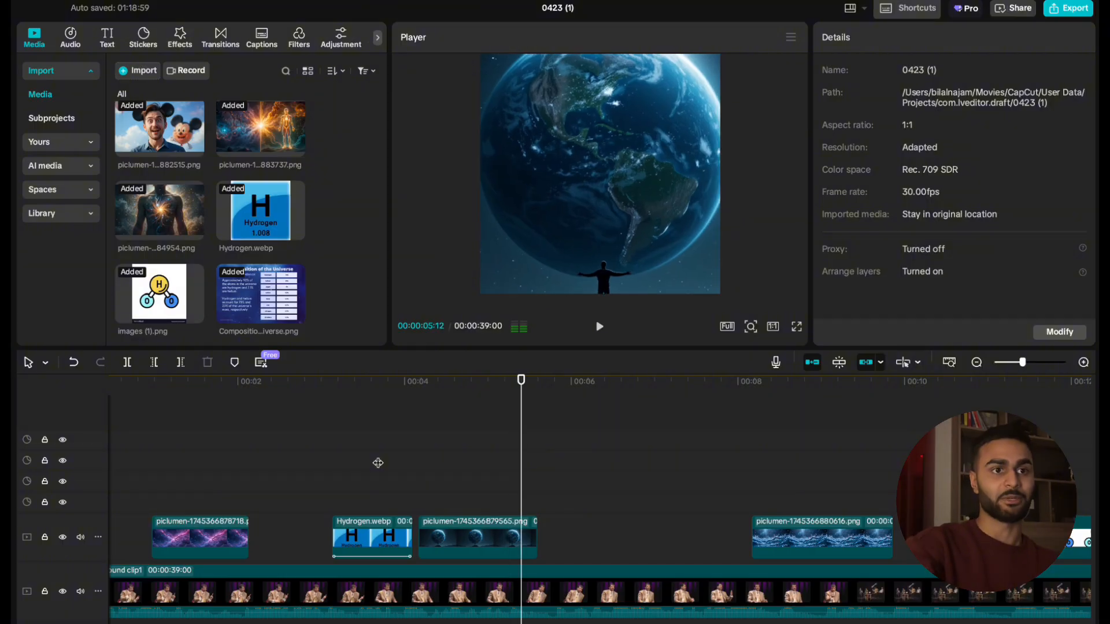
# Play on to the water image at 00:00:08:14 and scale it to 194% so it fills the square frame.
pyautogui.click(605, 483)
pyautogui.press('space')
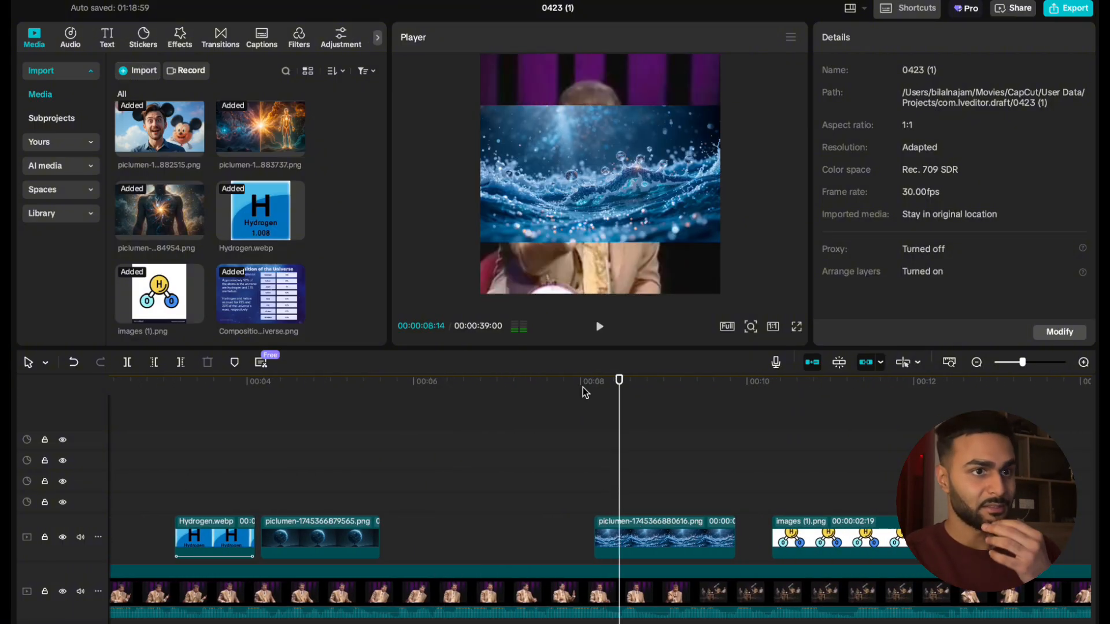
pyautogui.click(590, 183)
pyautogui.moveTo(722, 242); pyautogui.dragTo(835, 306)
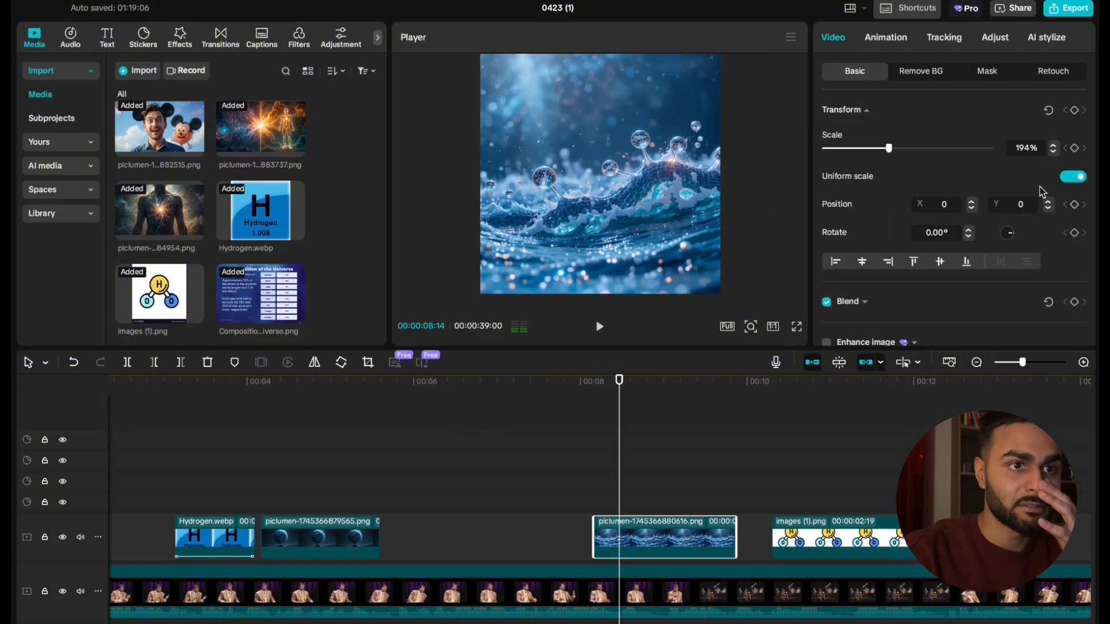
# Keyframe the water image's transform from 00:00:08:14 to 273% scale at X -2039, Y -77 at 00:00:09:00.
pyautogui.press('space')
pyautogui.press('space')
pyautogui.click(1074, 113)
pyautogui.click(906, 149)
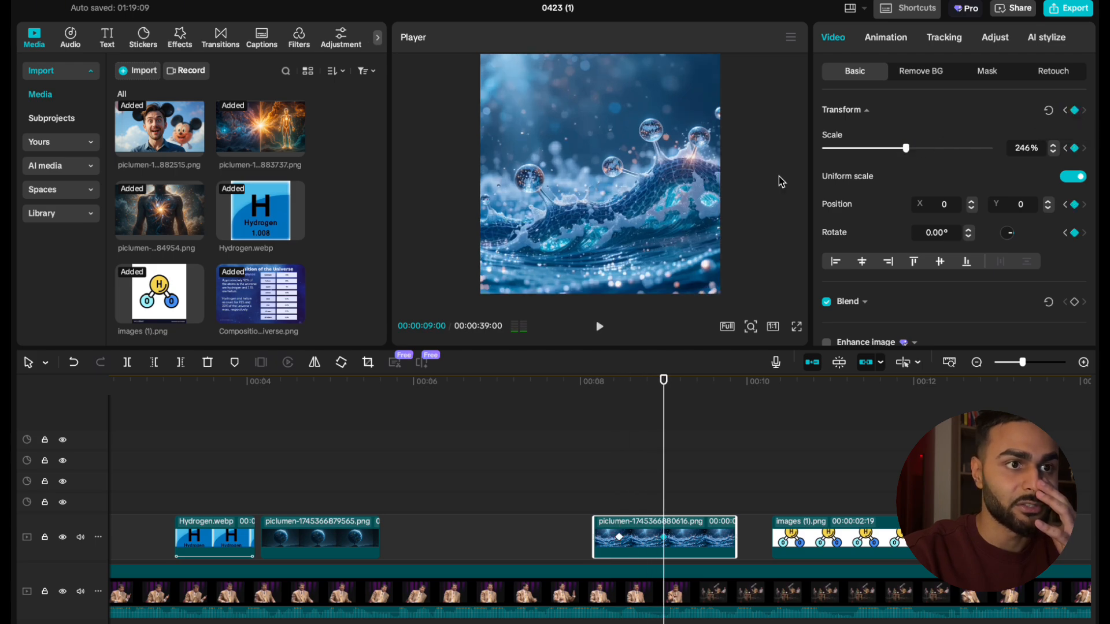
pyautogui.moveTo(616, 204); pyautogui.dragTo(546, 207)
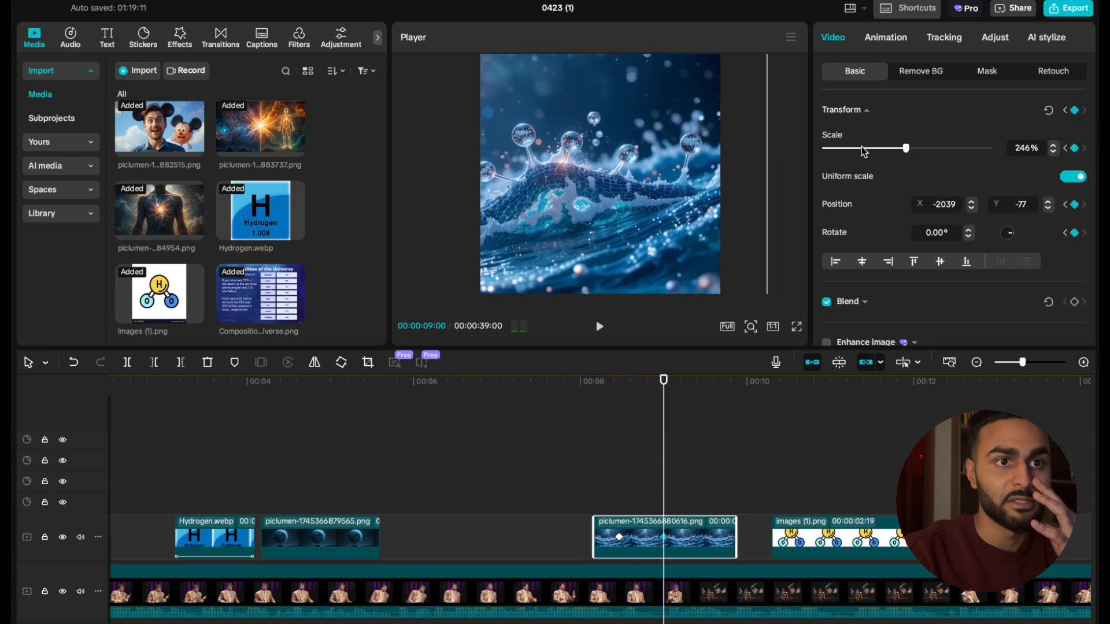
pyautogui.click(915, 148)
# Move the water image's keyframes to the clip's start and towards its end, and replay the clip.
pyautogui.click(621, 537)
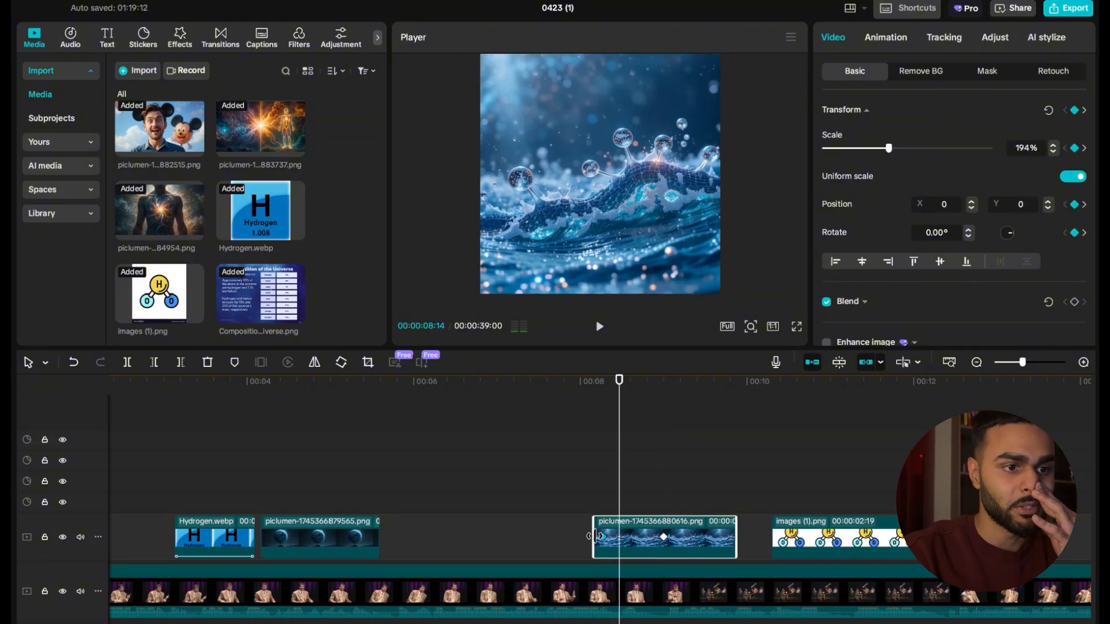
pyautogui.click(663, 538)
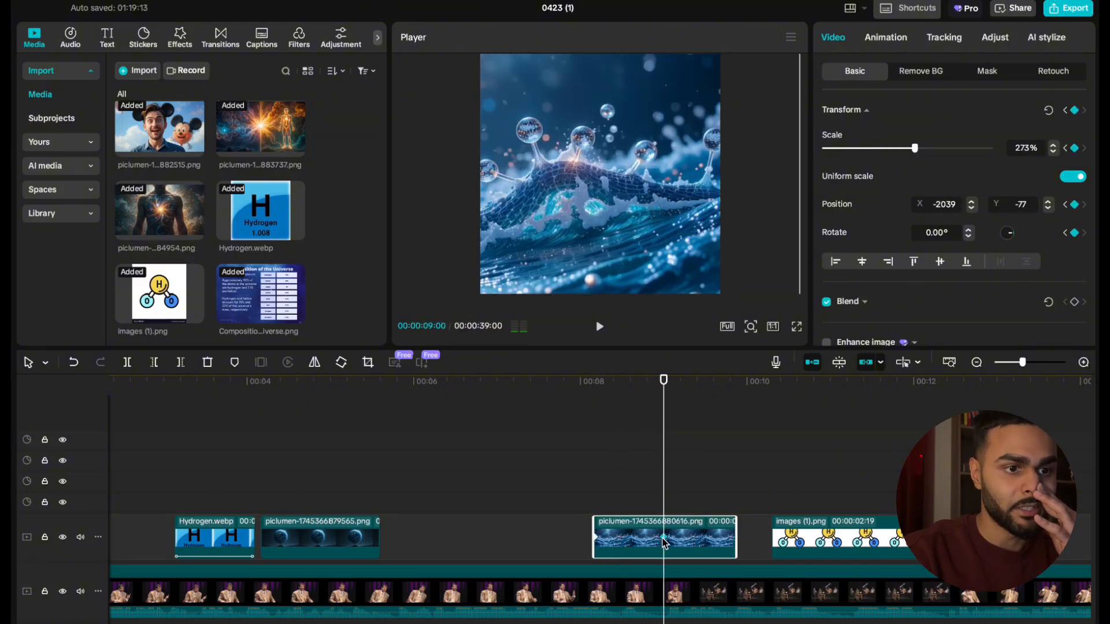
pyautogui.click(580, 466)
pyautogui.press('space')
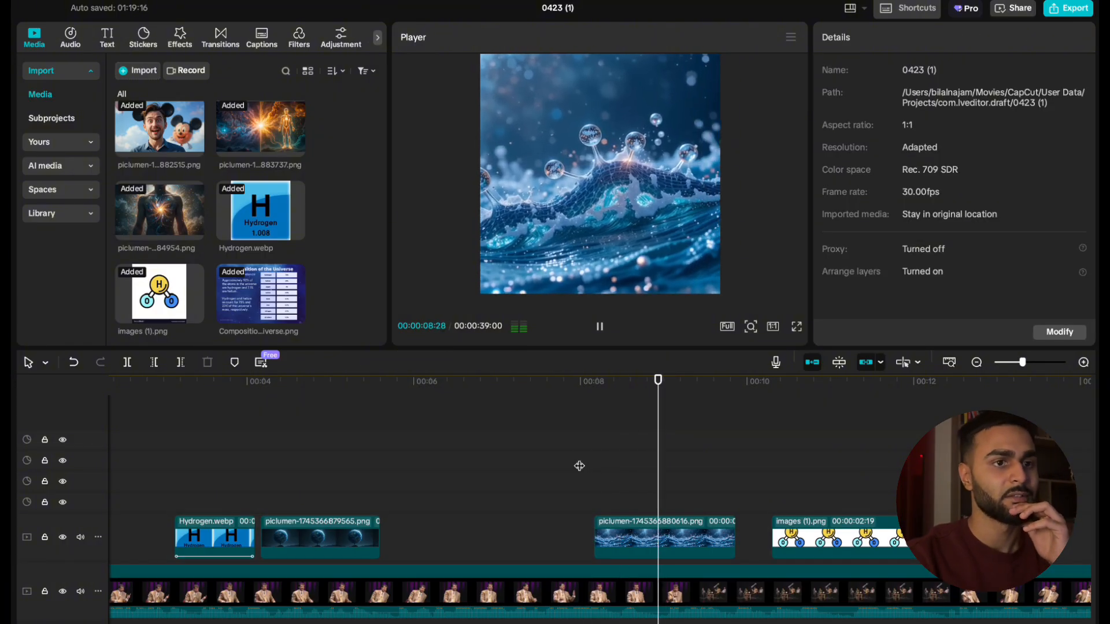
pyautogui.press('space')
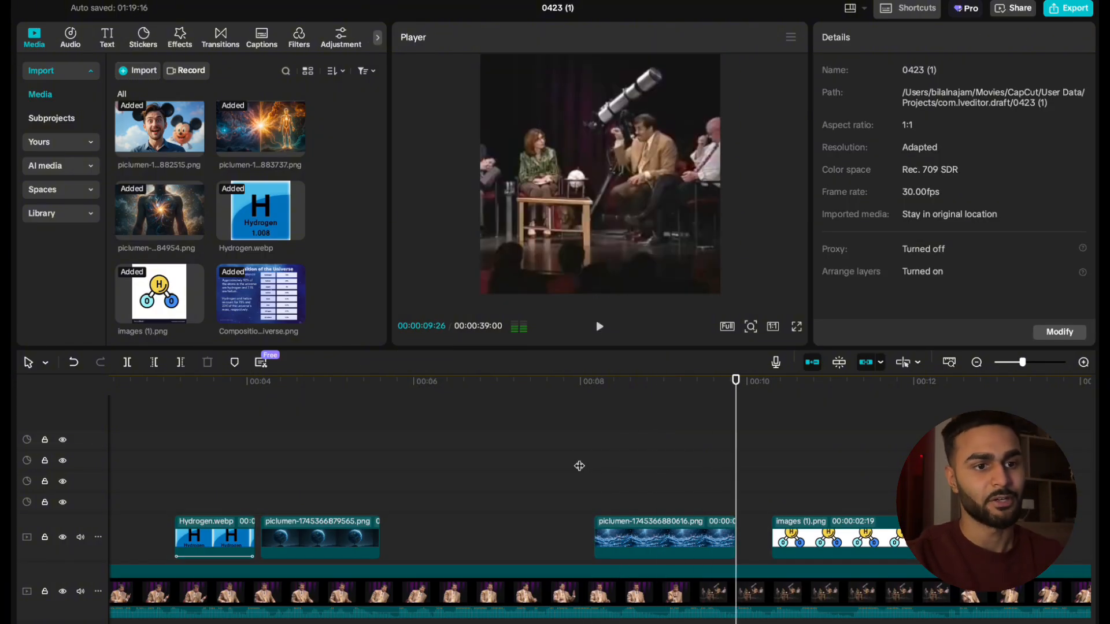
# Show the water image's variable speed animation and give its scale keyframes an ease-out curve, moving the final scale keyframe slightly earlier.
pyautogui.click(686, 499)
pyautogui.click(685, 542)
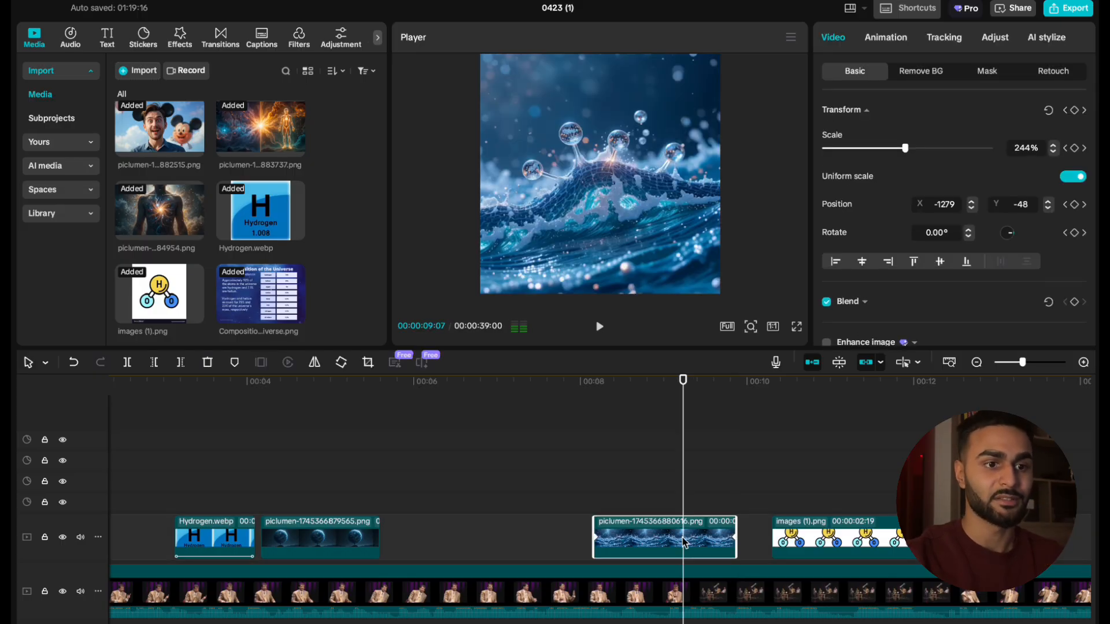
pyautogui.rightClick(685, 542)
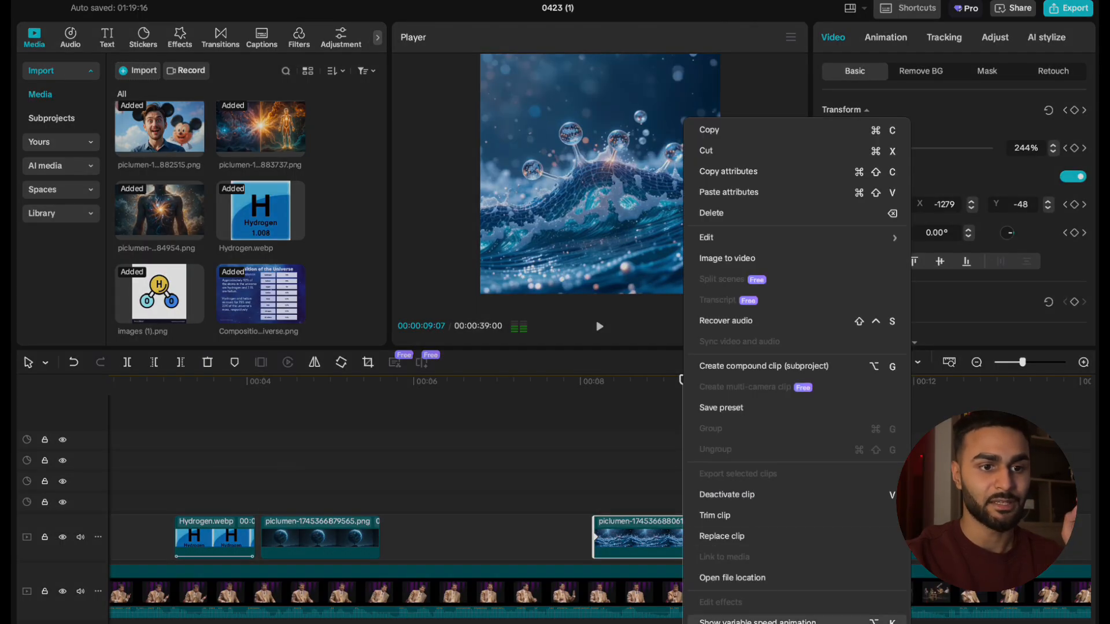
pyautogui.click(800, 621)
pyautogui.scroll(1, 699, 449)
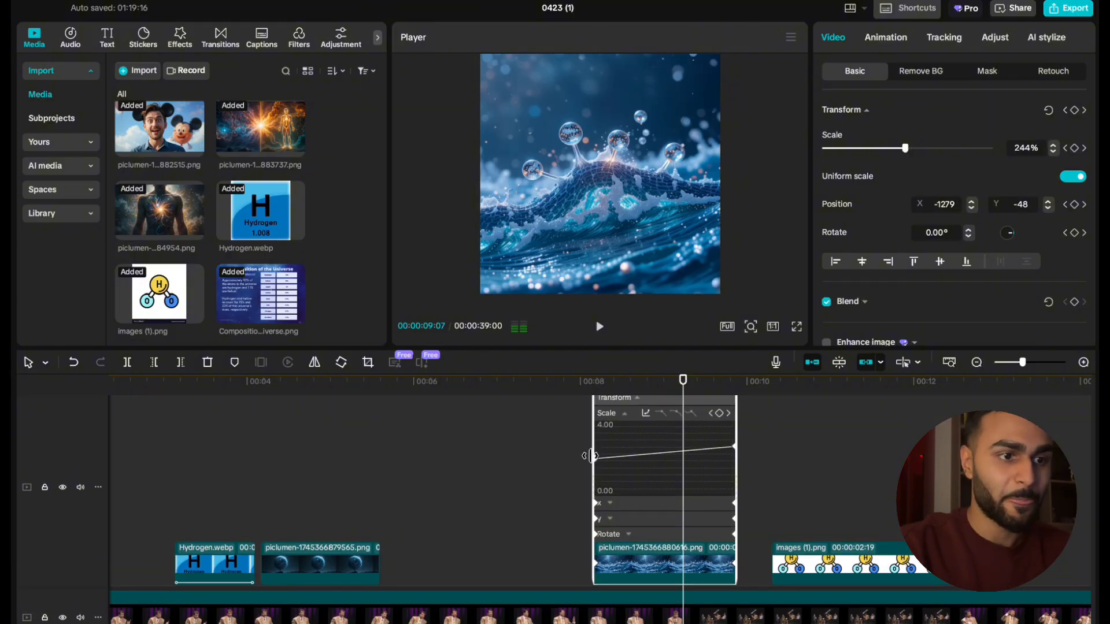
pyautogui.moveTo(735, 446); pyautogui.dragTo(603, 452)
pyautogui.click(681, 414)
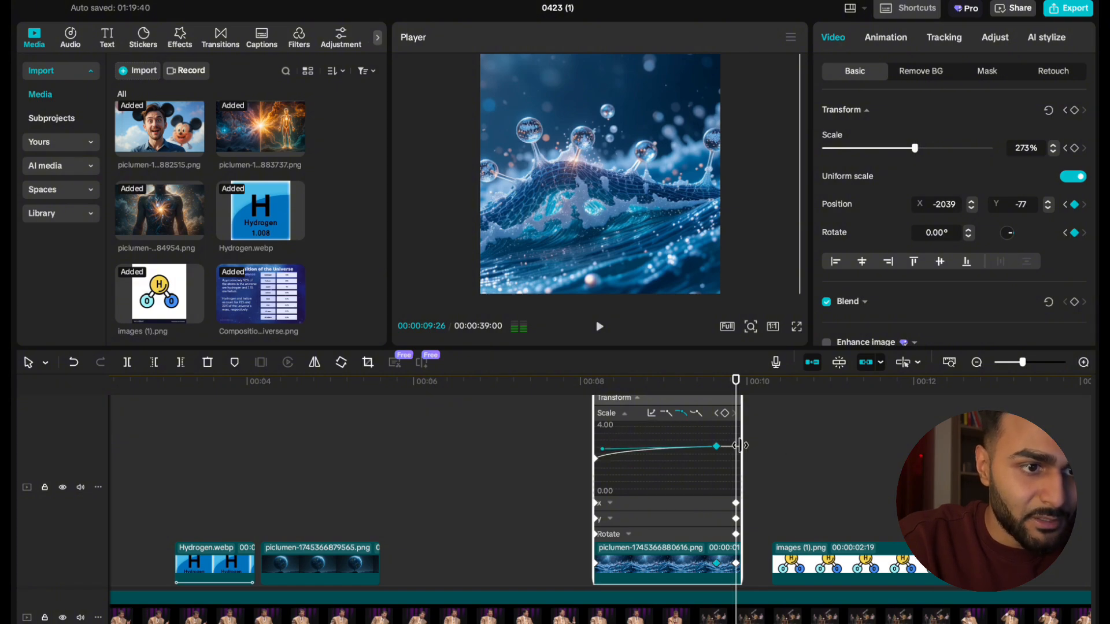
pyautogui.moveTo(740, 445); pyautogui.dragTo(737, 445)
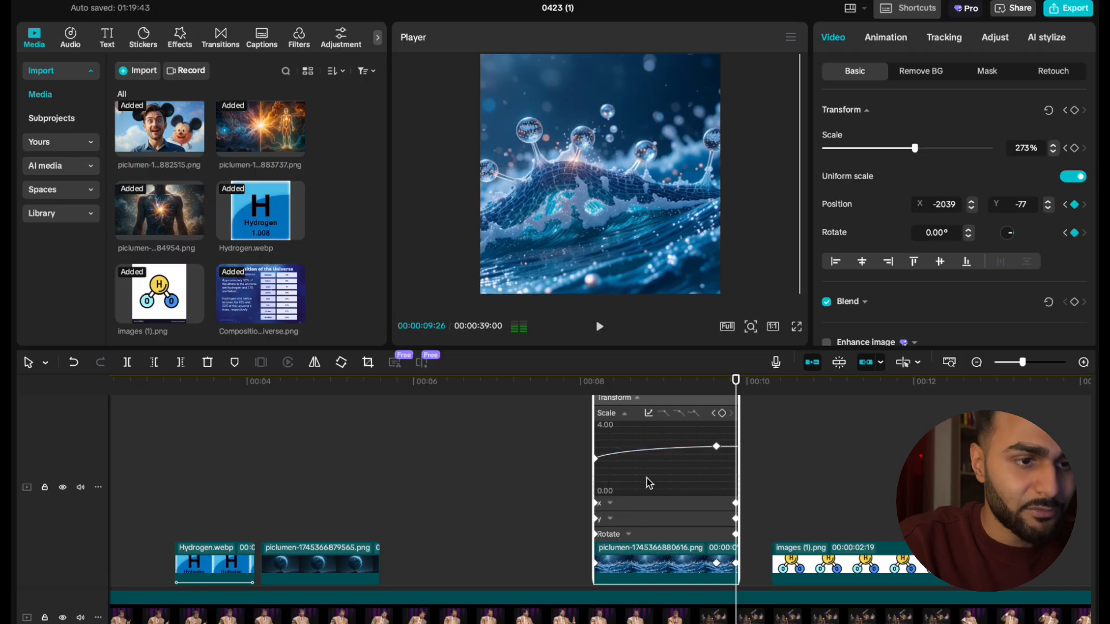
# Replay the water clip and nudge its final scale keyframe slightly later.
pyautogui.click(546, 479)
pyautogui.press('space')
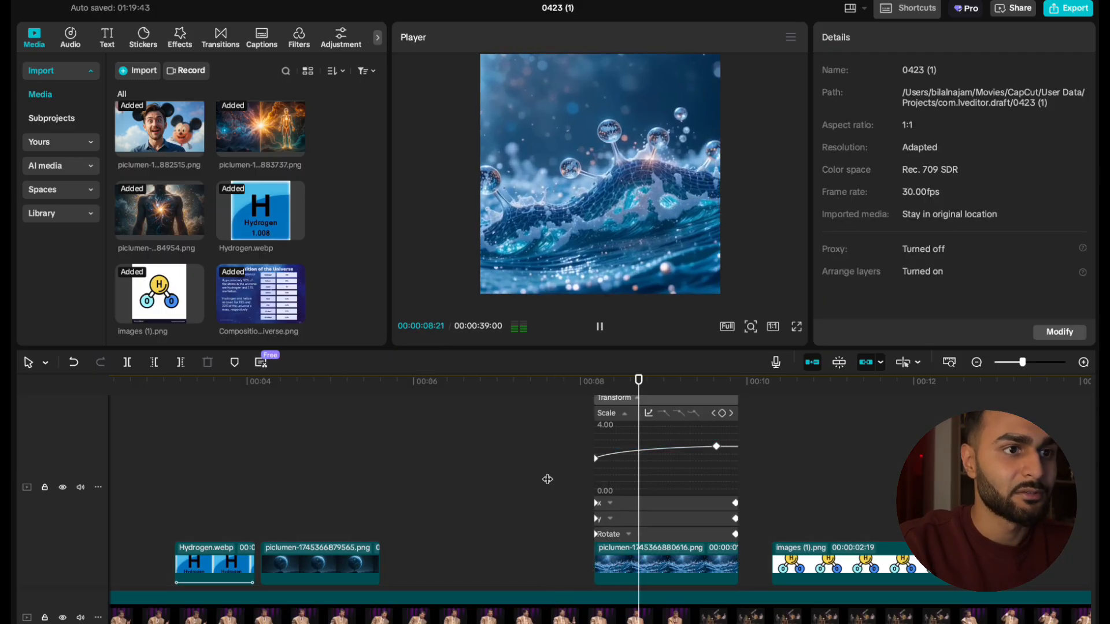
pyautogui.click(548, 479)
pyautogui.press('space')
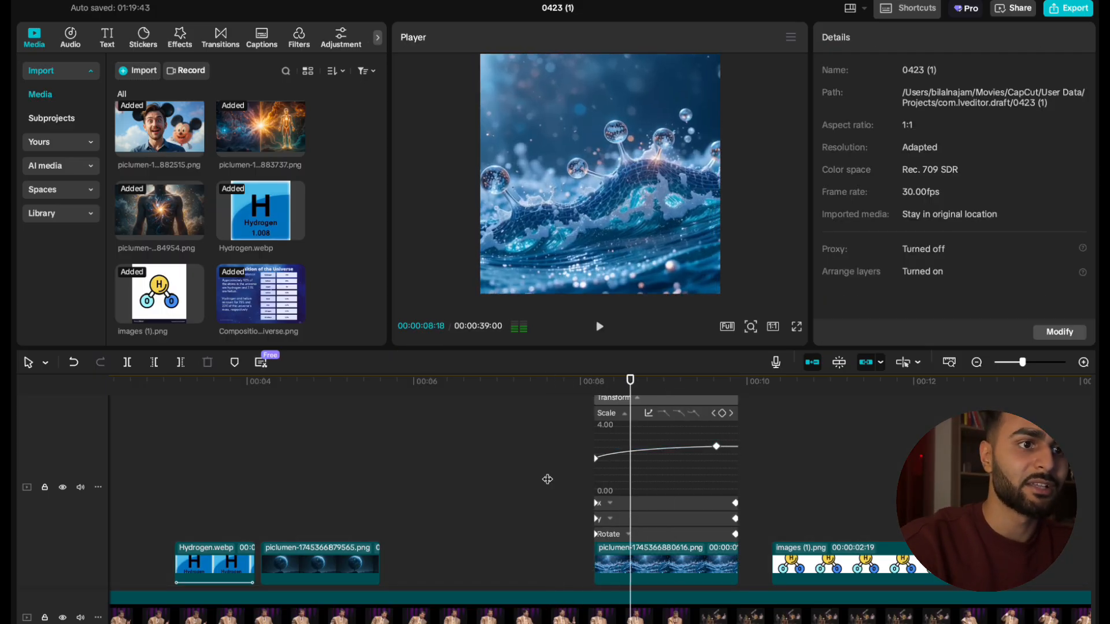
pyautogui.press('space')
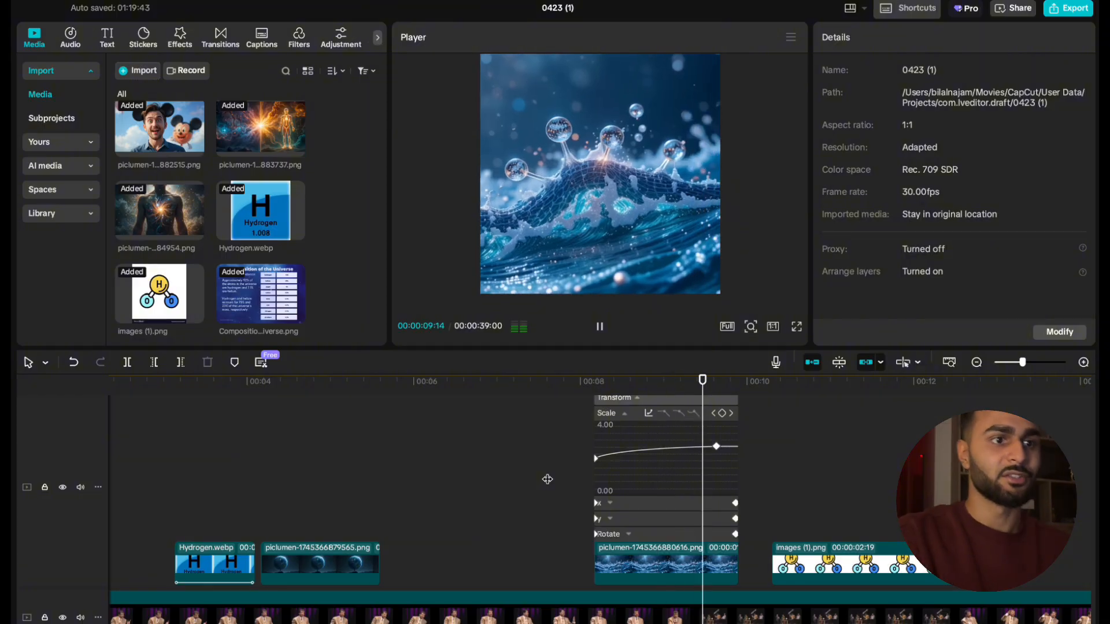
pyautogui.press('space')
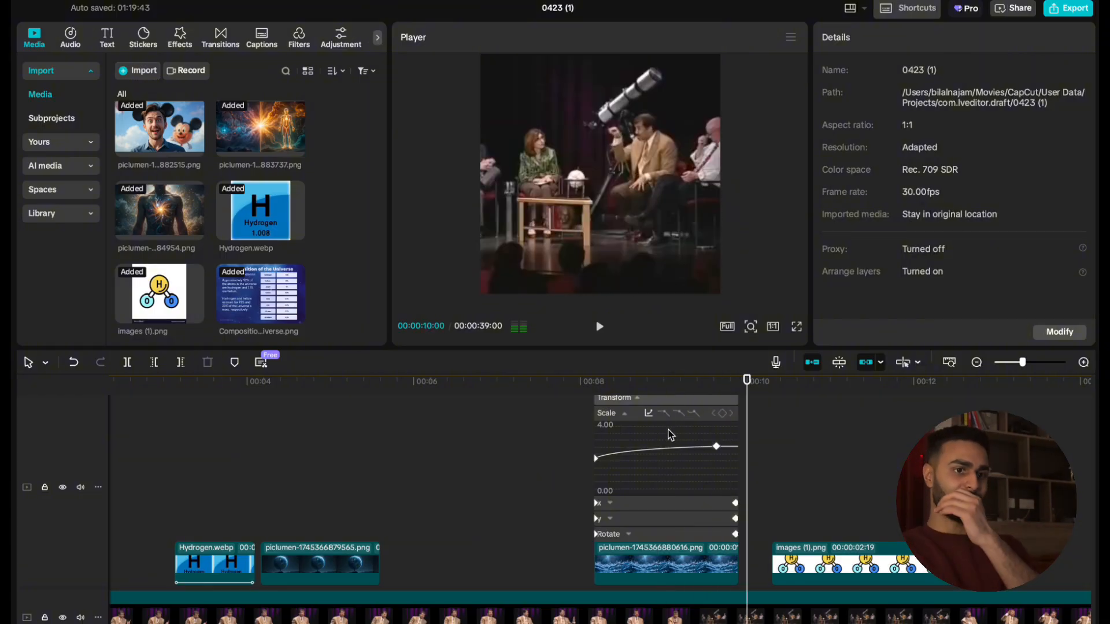
pyautogui.click(718, 445)
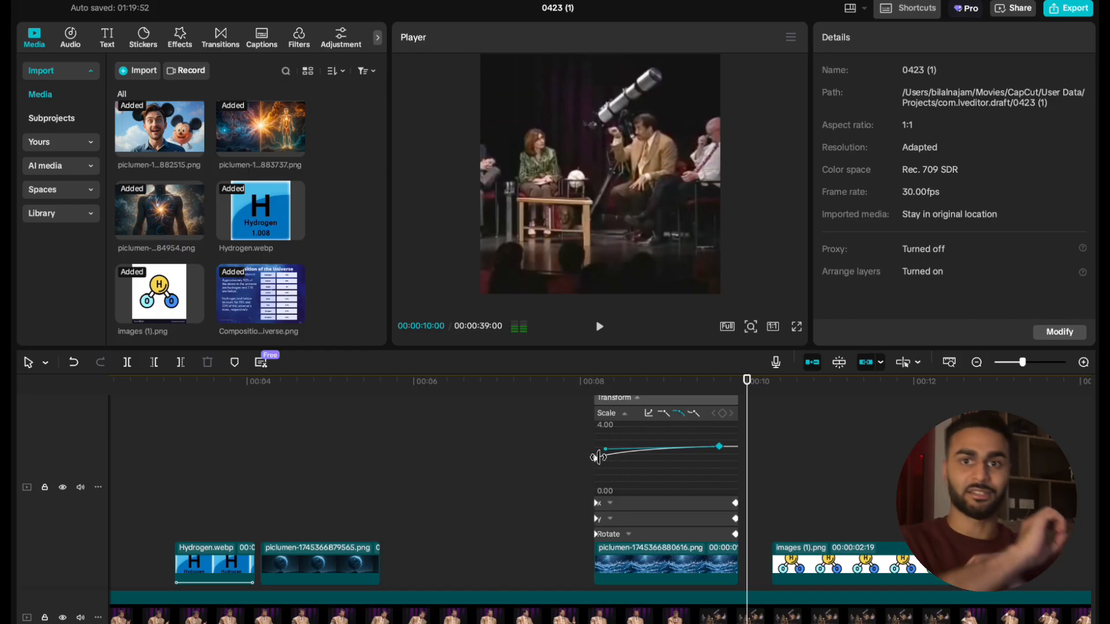
# Play on to the molecule image at 00:00:10:20 and move it to X -1076, Y -820.
pyautogui.click(563, 457)
pyautogui.press('space')
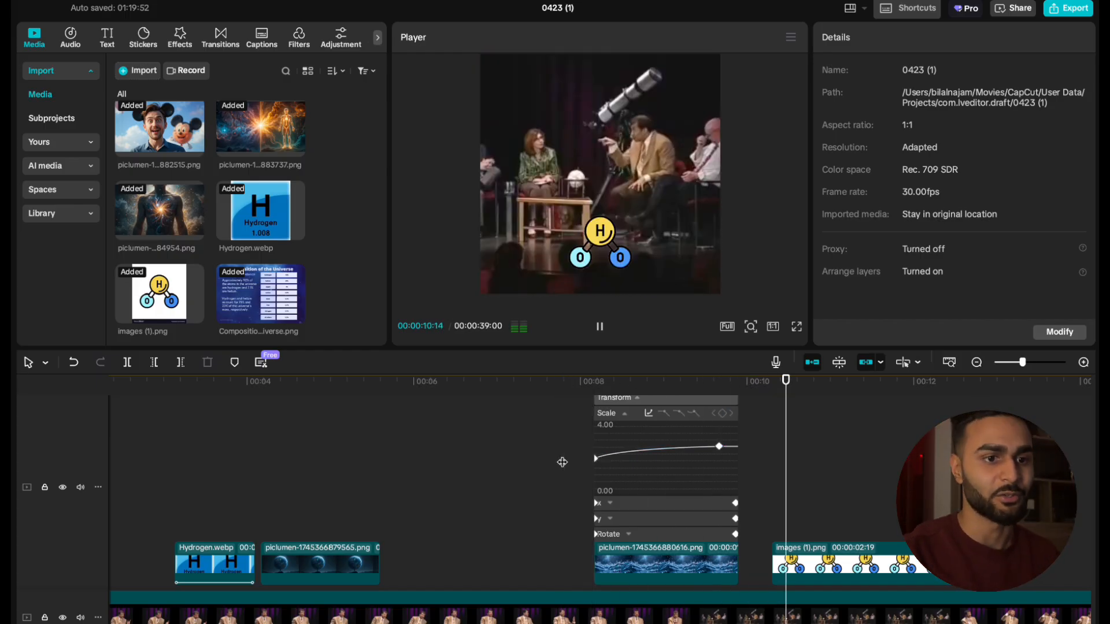
pyautogui.press('space')
pyautogui.moveTo(601, 255); pyautogui.dragTo(533, 235)
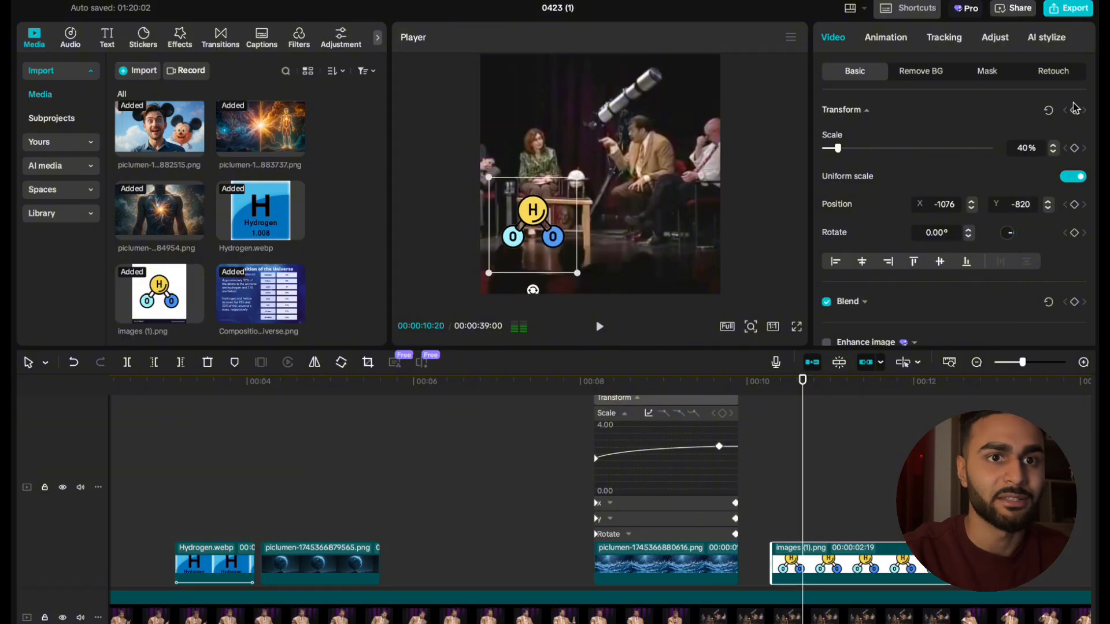
# Keyframe the molecule image's transform from 00:00:10:20 to X 981, Y -701 with a -52.65° rotation at 00:00:11:29.
pyautogui.press('space')
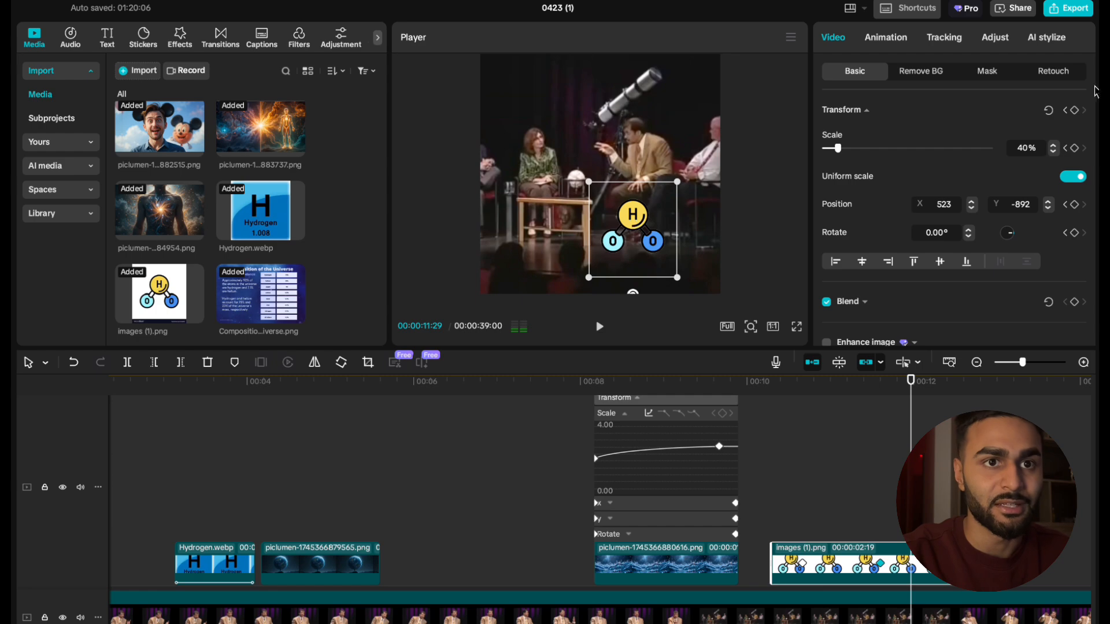
pyautogui.moveTo(636, 229); pyautogui.dragTo(666, 218)
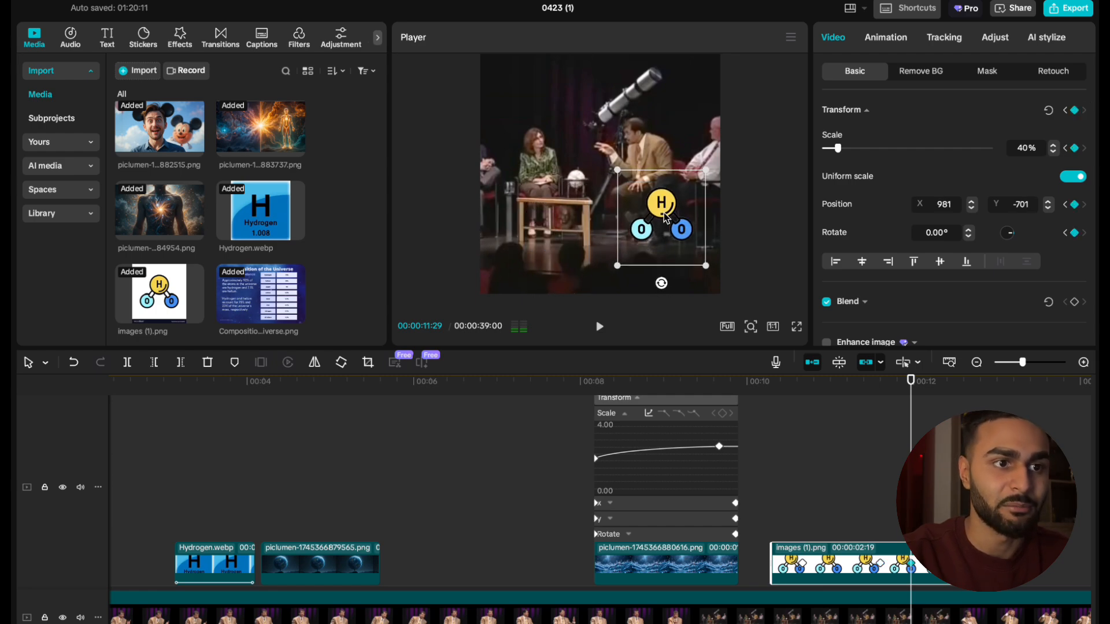
pyautogui.moveTo(662, 283); pyautogui.dragTo(727, 270)
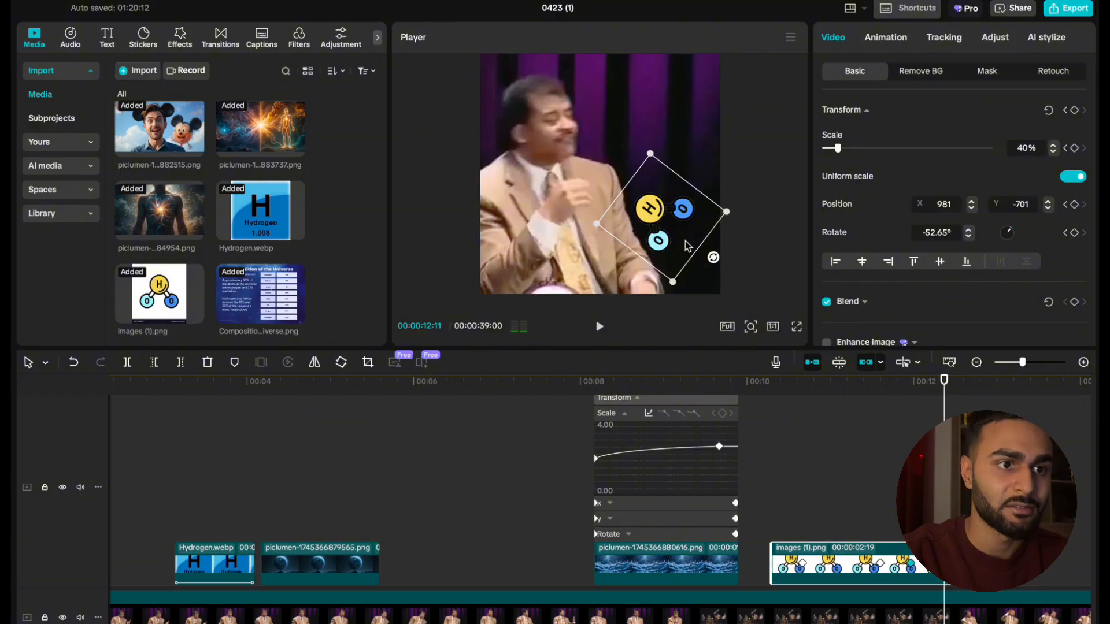
# Keyframe the molecule image at 00:00:12:11 to X -273, Y -951, 30.62° rotation and 23% scale, and replay the clip.
pyautogui.moveTo(673, 242); pyautogui.dragTo(550, 289)
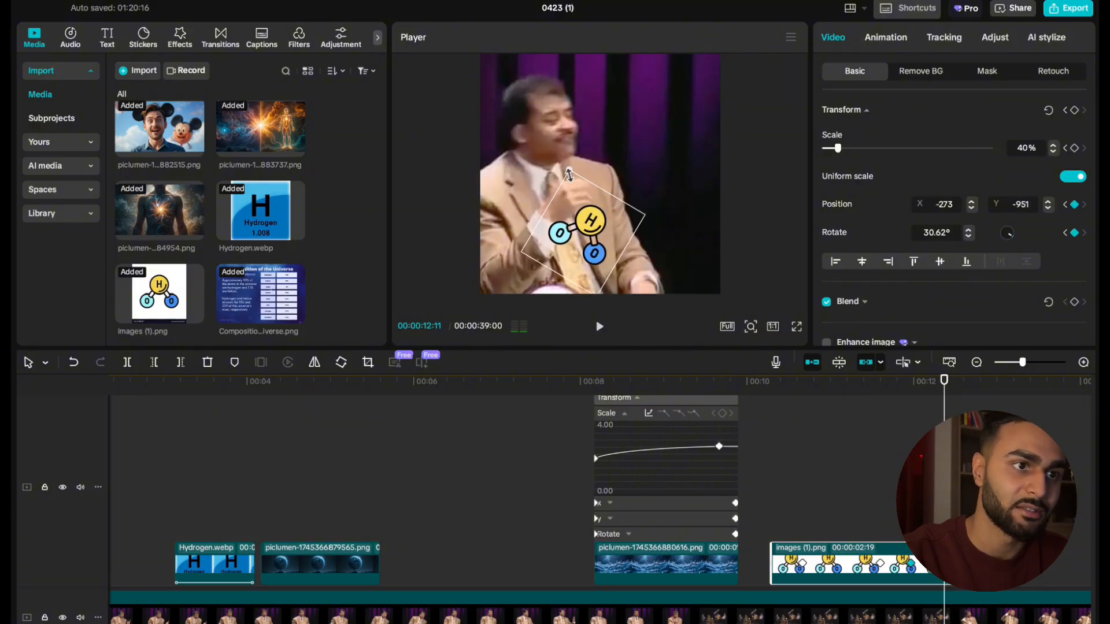
pyautogui.click(762, 503)
pyautogui.press('space')
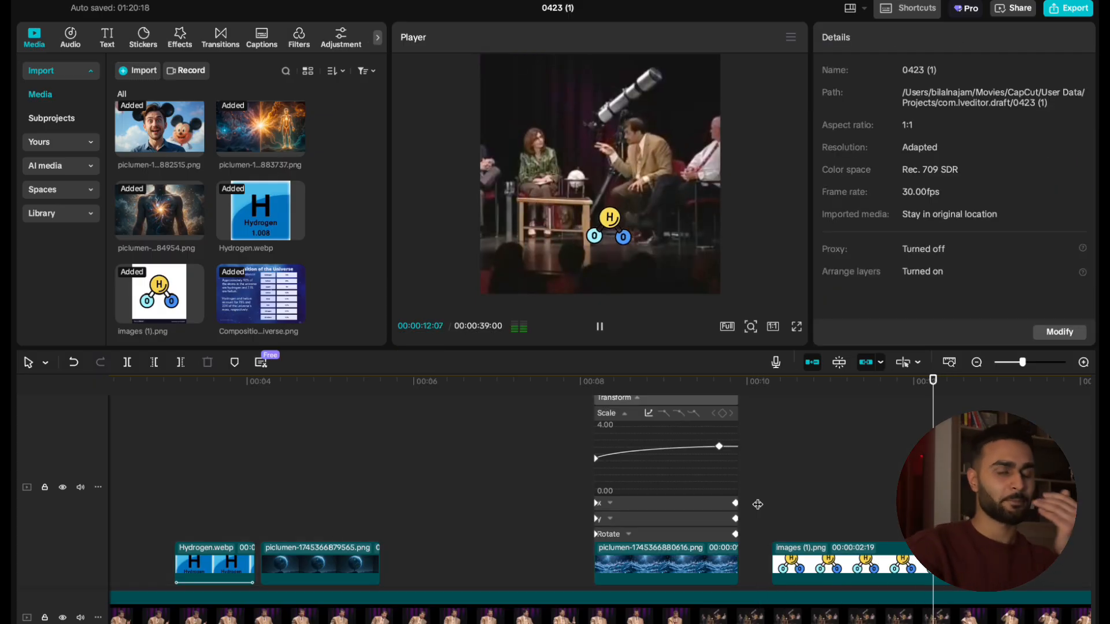
pyautogui.press('space')
# Spread the molecule image's middle keyframes, moving the one with the -52.65° rotation to 00:00:12:03 and the preceding one earlier, and replay the clip.
pyautogui.click(894, 553)
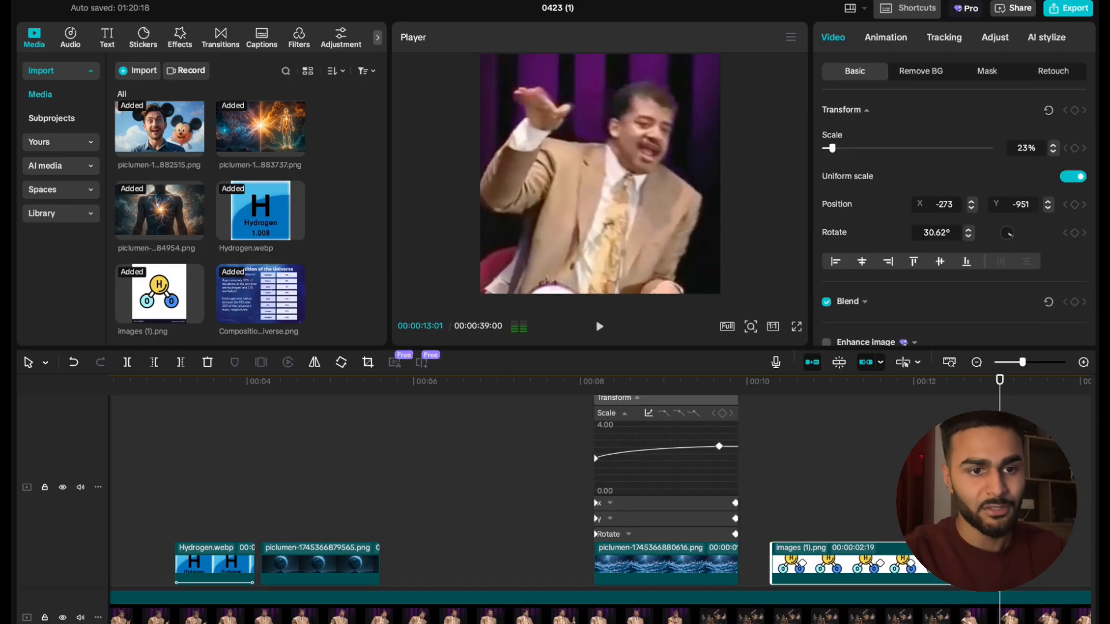
pyautogui.click(946, 564)
pyautogui.click(916, 565)
pyautogui.click(916, 569)
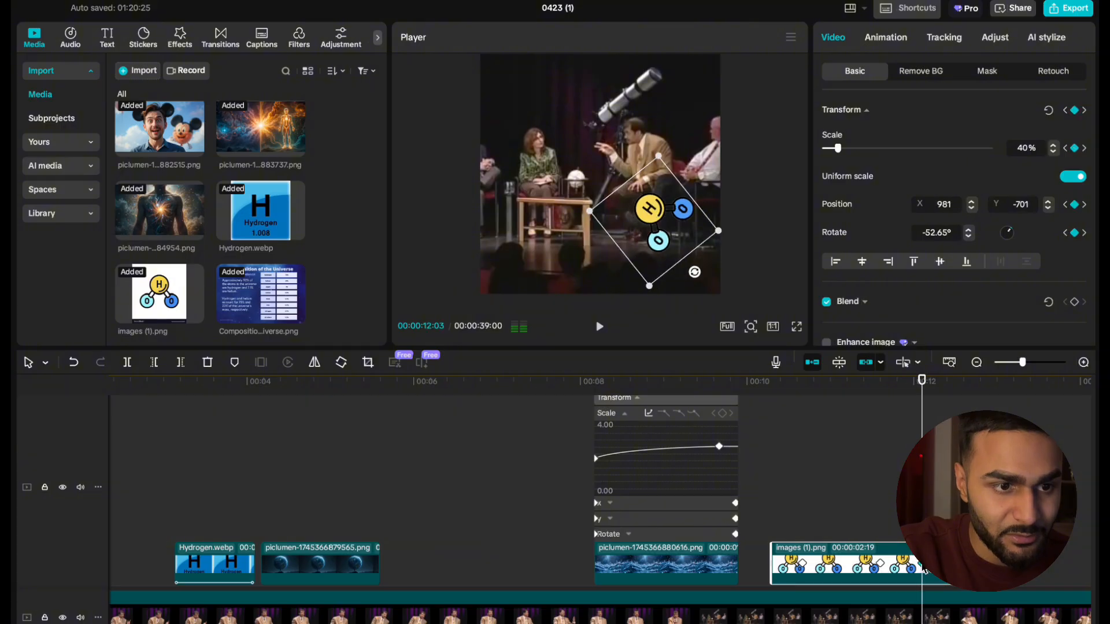
pyautogui.click(878, 565)
pyautogui.moveTo(644, 290); pyautogui.dragTo(666, 285)
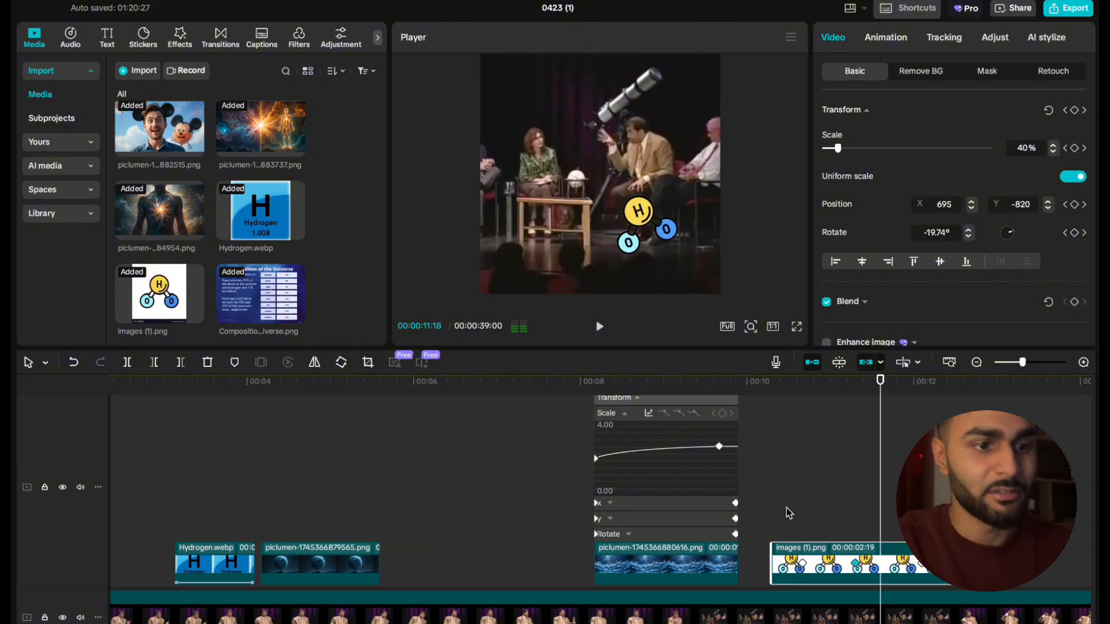
pyautogui.click(787, 511)
pyautogui.click(762, 510)
pyautogui.press('space')
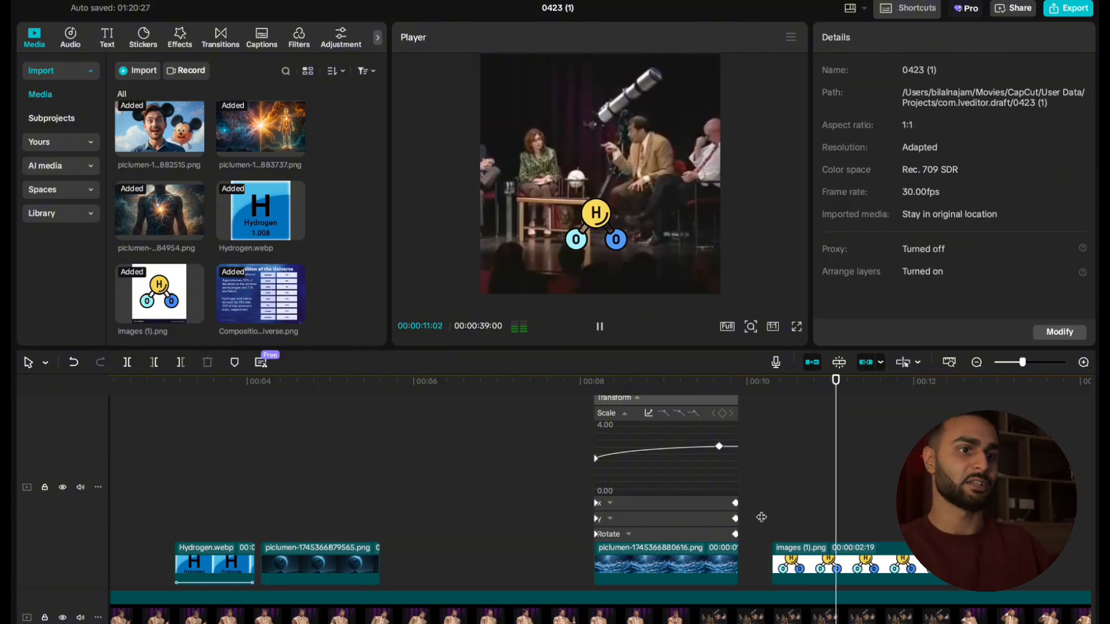
pyautogui.press('space')
# Adjust the timing of the molecule image's early keyframes near the clip's start and replay the animation.
pyautogui.click(854, 578)
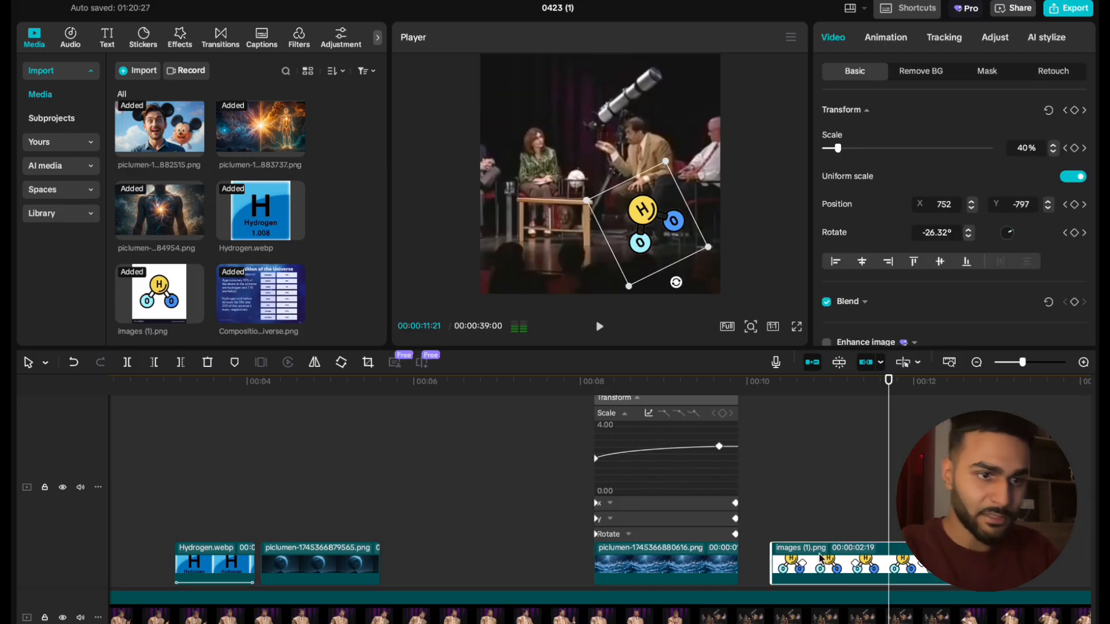
pyautogui.click(791, 564)
pyautogui.press('space')
pyautogui.click(756, 557)
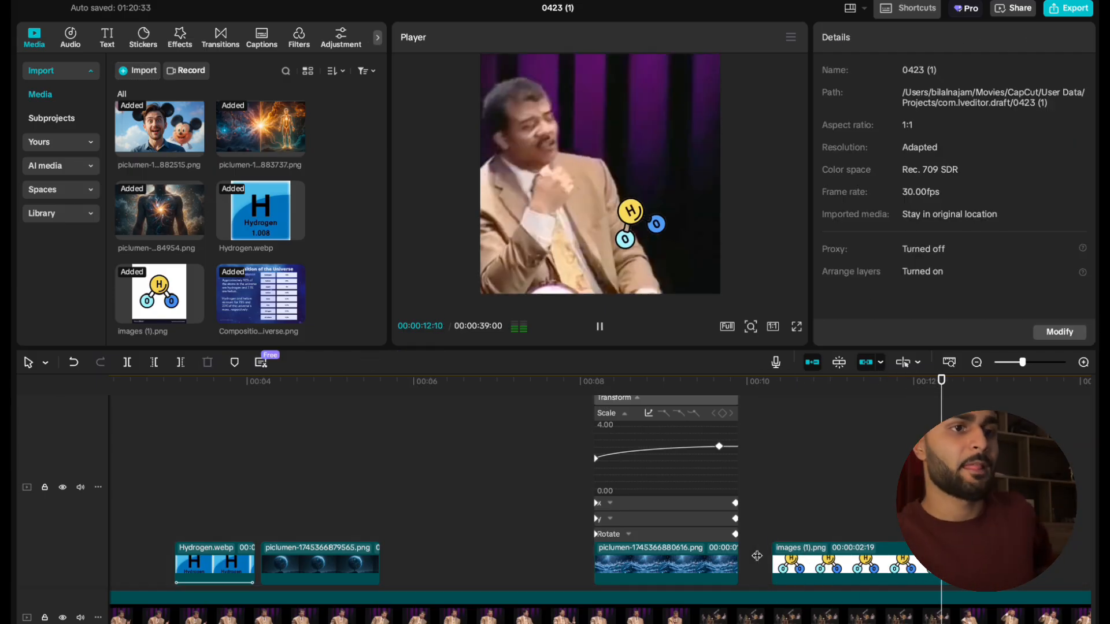
pyautogui.press('space')
# Play on to the Mickey Mouse image at 00:00:22:20, scale it to 175% and shift it to X 529, Y 0 to centre the man.
pyautogui.hscroll(10, 868, 549)
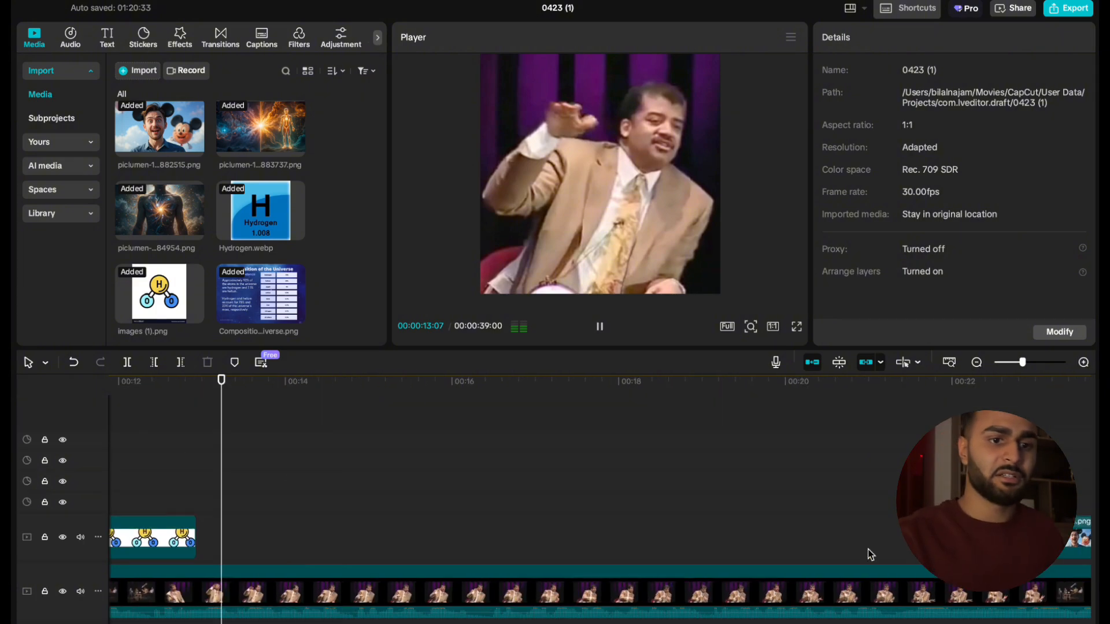
pyautogui.click(696, 496)
pyautogui.press('space')
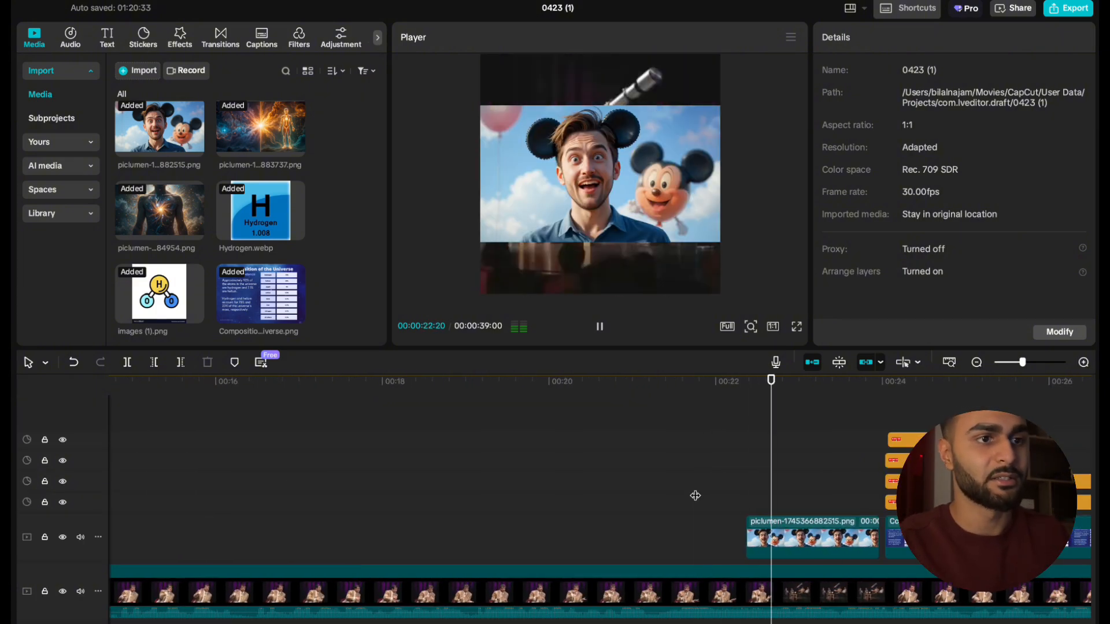
pyautogui.press('space')
pyautogui.click(612, 228)
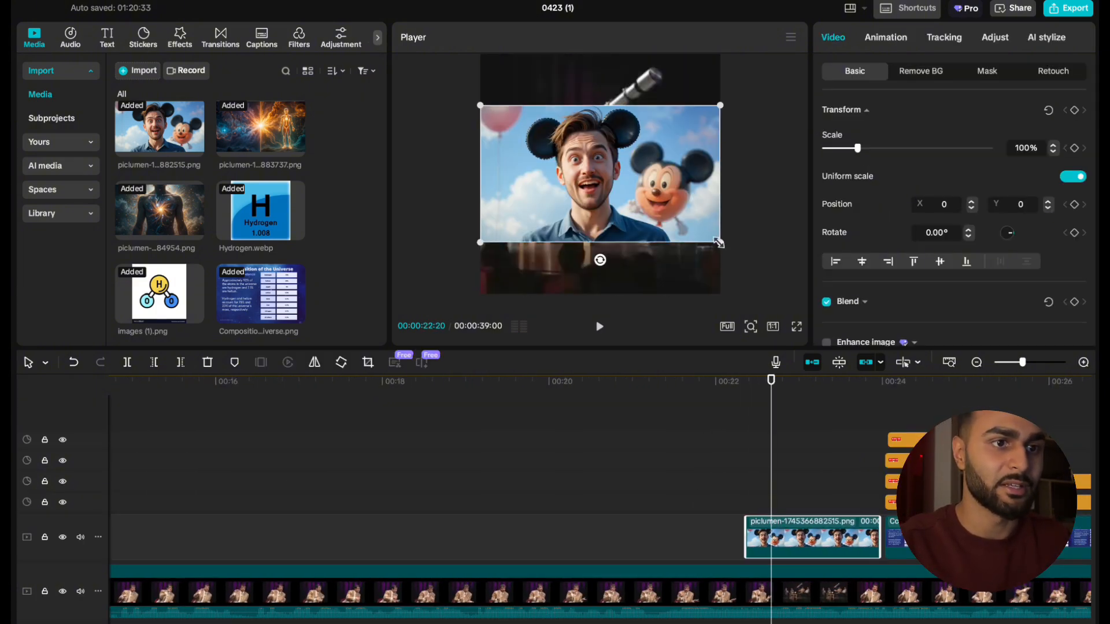
pyautogui.moveTo(719, 242); pyautogui.dragTo(836, 325)
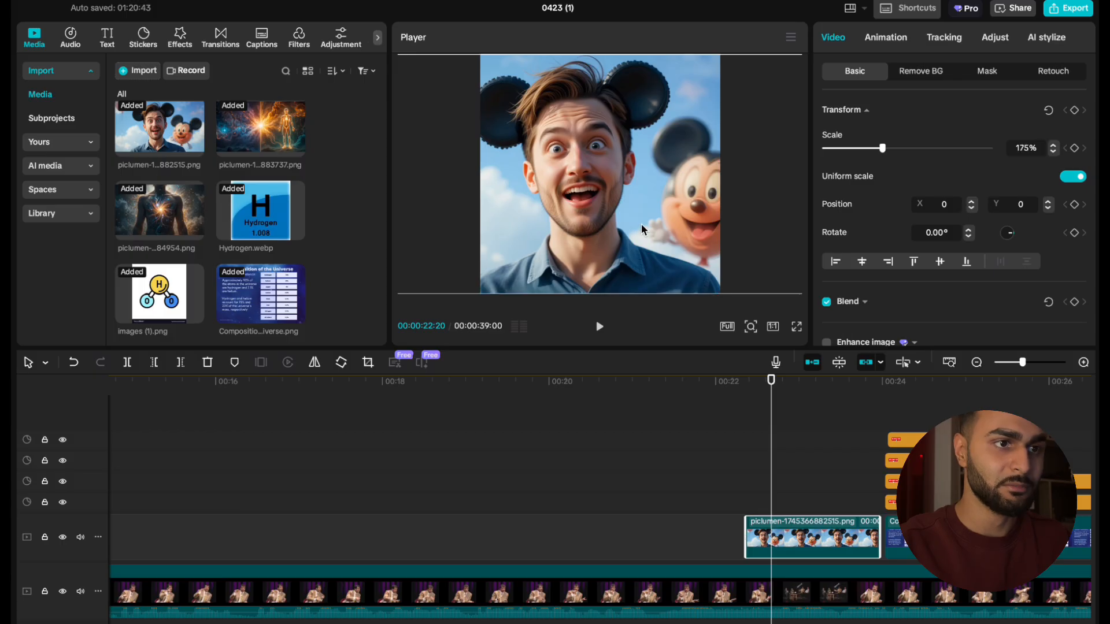
pyautogui.moveTo(642, 225); pyautogui.dragTo(674, 223)
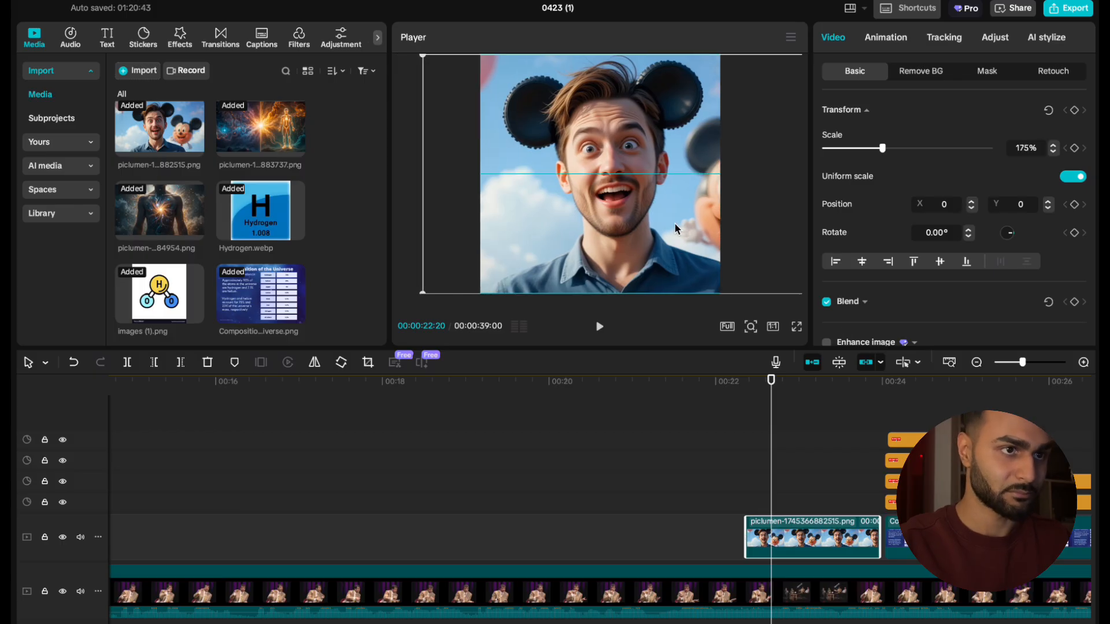
# Keyframe the Mickey Mouse image's transform from 00:00:22:20 to 287% scale, reframed on Mickey's face, at 00:00:23:09.
pyautogui.press('space')
pyautogui.press('space')
pyautogui.click(1074, 111)
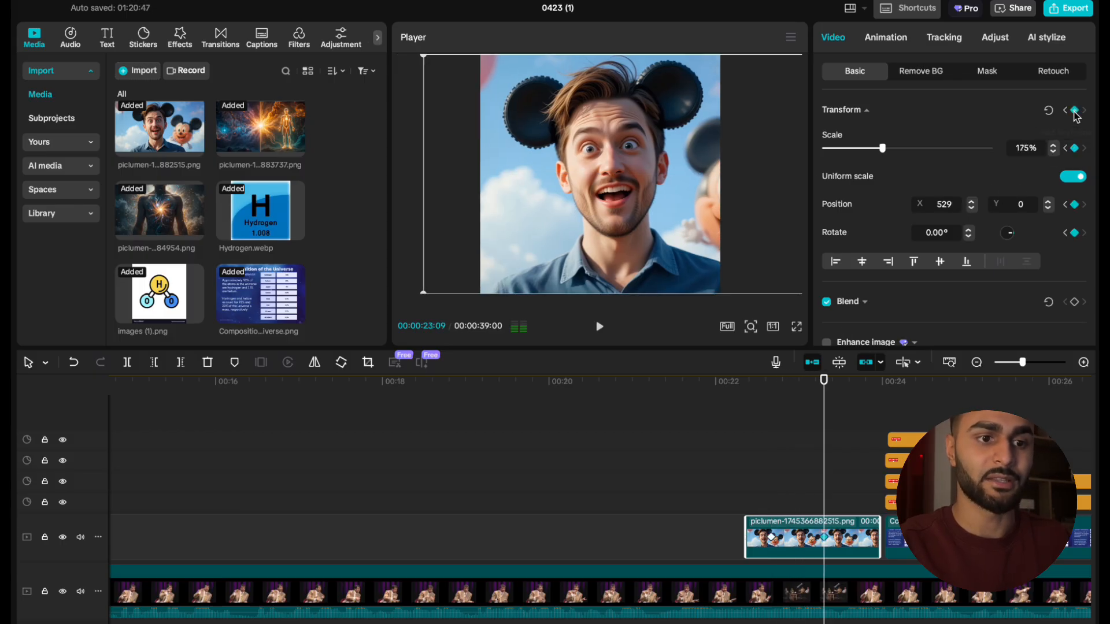
pyautogui.moveTo(673, 148); pyautogui.dragTo(606, 149)
pyautogui.moveTo(558, 147); pyautogui.dragTo(555, 145)
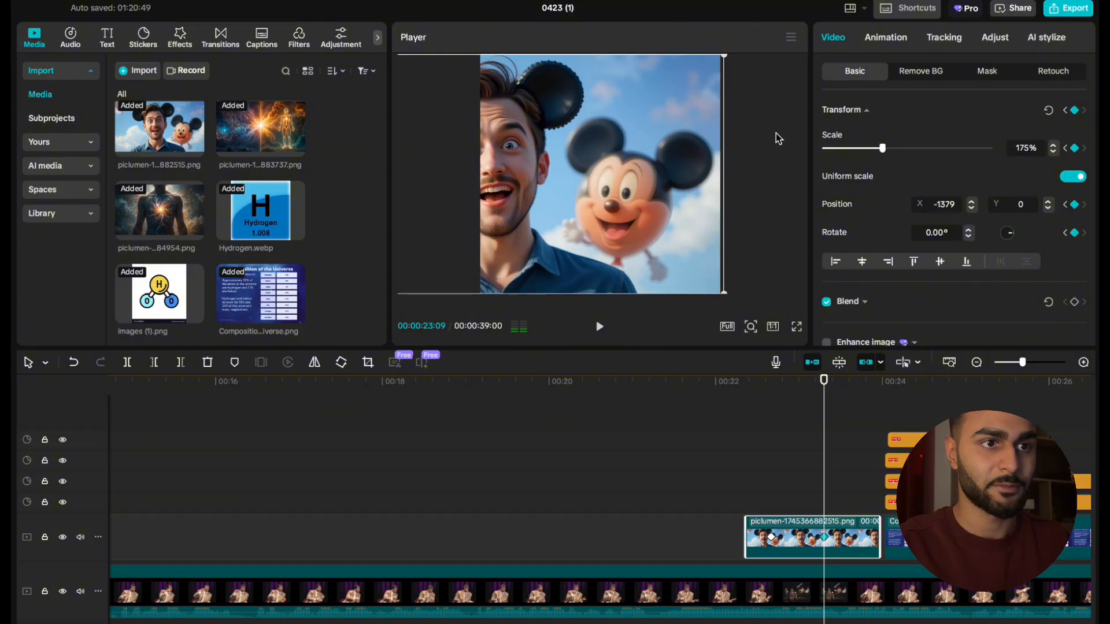
pyautogui.moveTo(882, 149); pyautogui.dragTo(919, 148)
pyautogui.moveTo(632, 193); pyautogui.dragTo(552, 191)
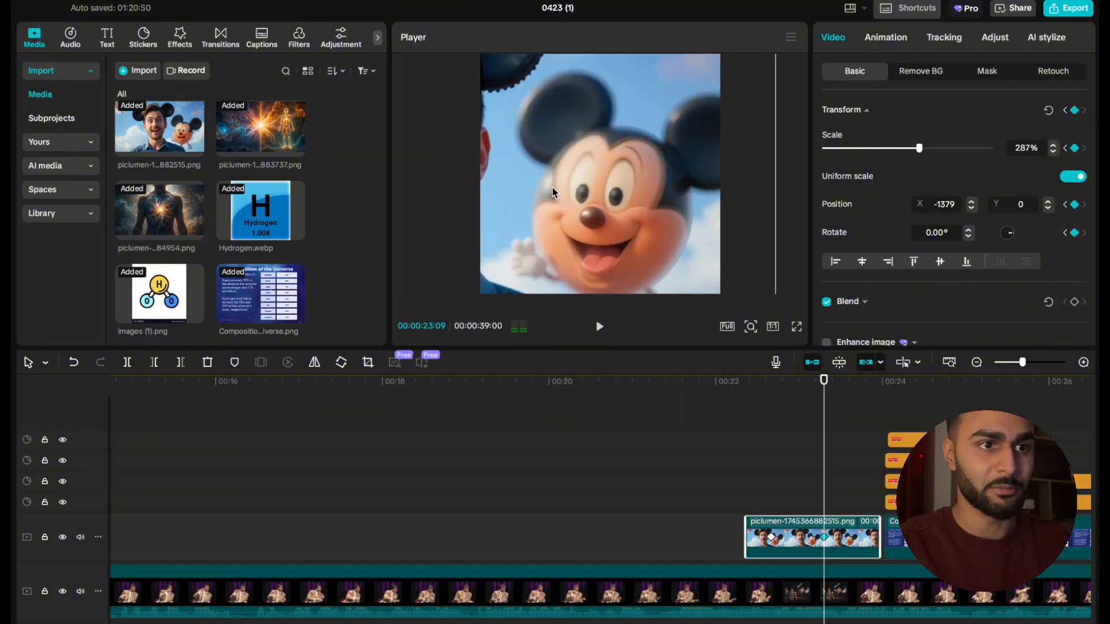
# Spread the Mickey Mouse image's keyframes towards the clip's start and end and replay the clip.
pyautogui.moveTo(822, 538); pyautogui.dragTo(878, 540)
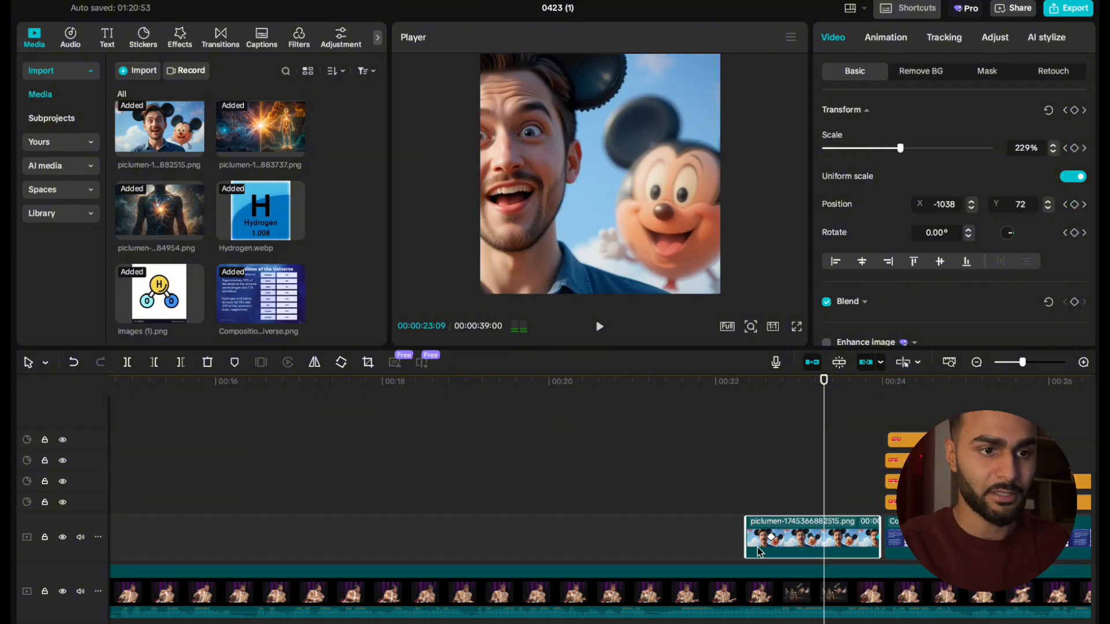
pyautogui.click(681, 540)
pyautogui.press('space')
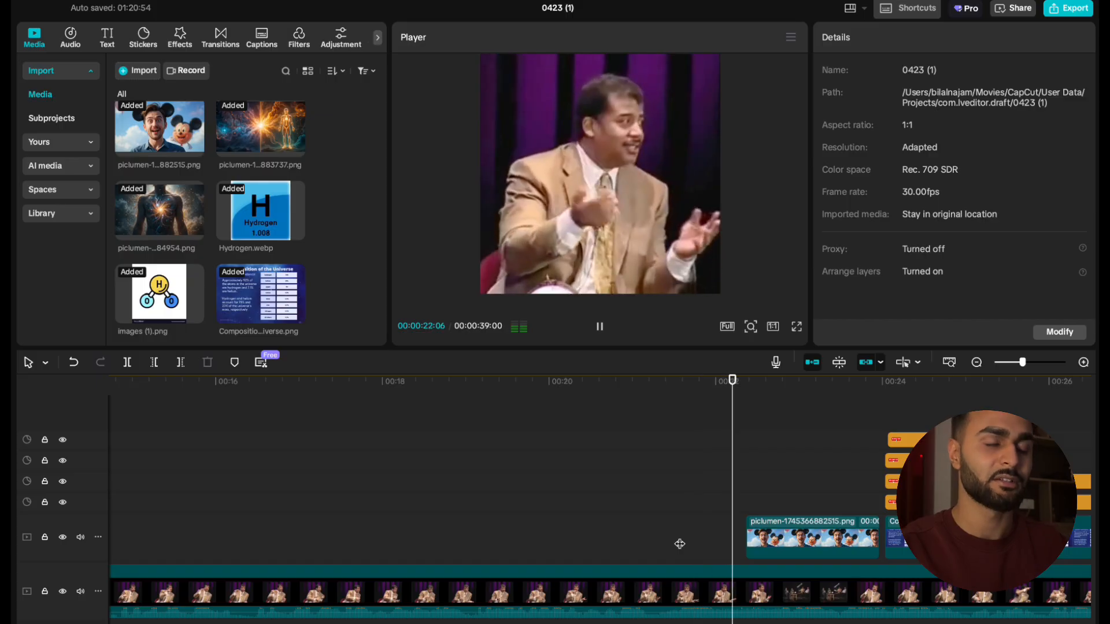
pyautogui.press('space')
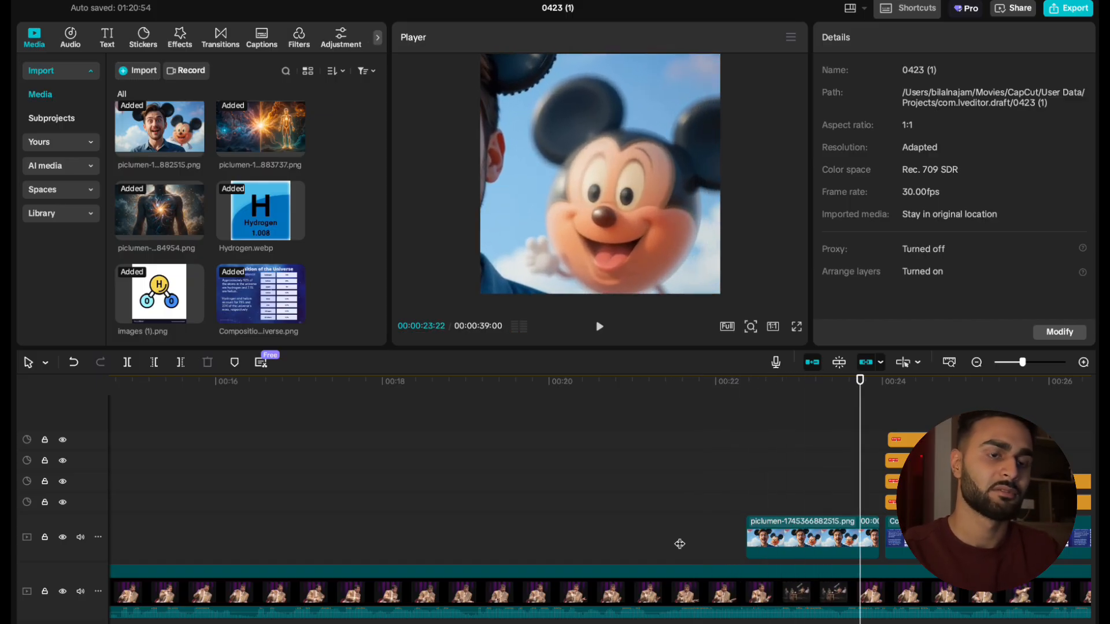
pyautogui.click(740, 478)
pyautogui.press('space')
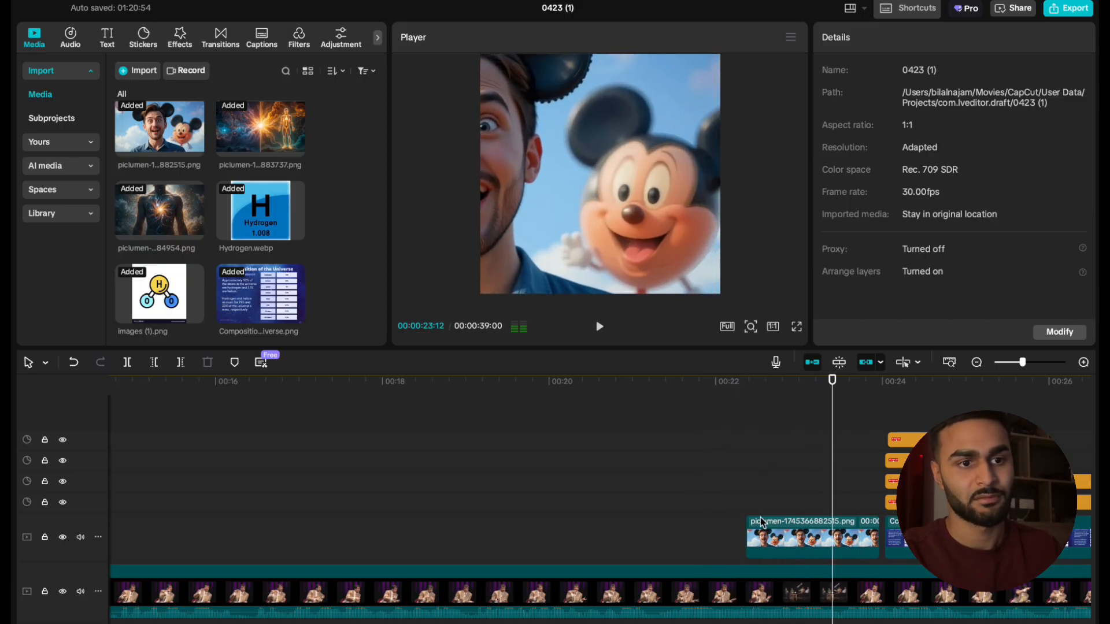
# Extend the start of the Mickey Mouse image clip back to just after 00:00:22:00 and replay it.
pyautogui.click(699, 508)
pyautogui.press('space')
pyautogui.click(758, 539)
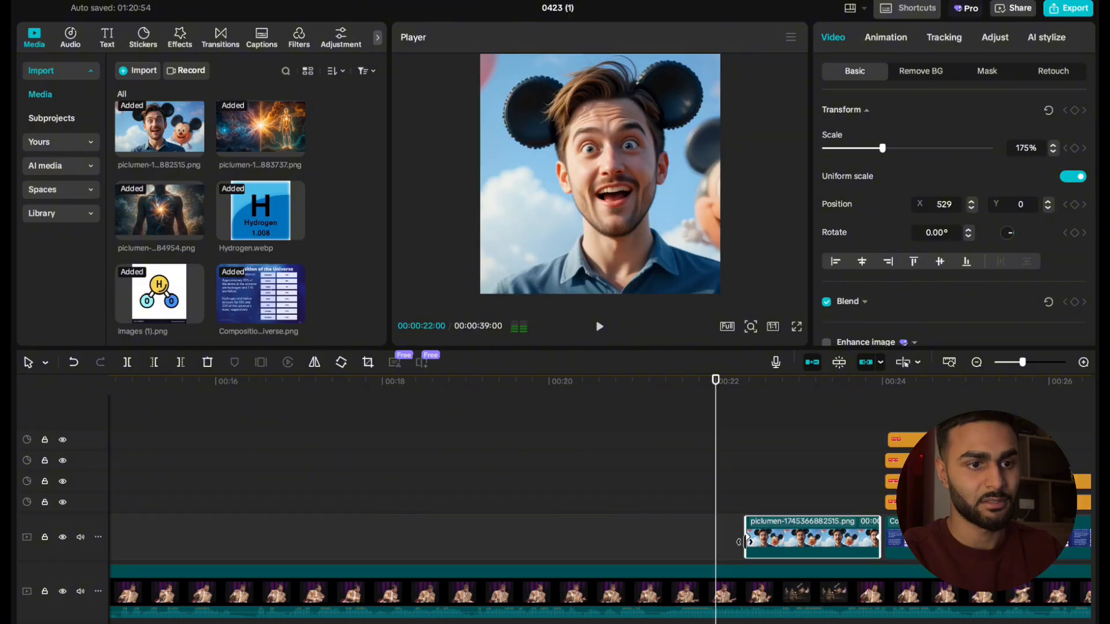
pyautogui.moveTo(747, 540); pyautogui.dragTo(726, 538)
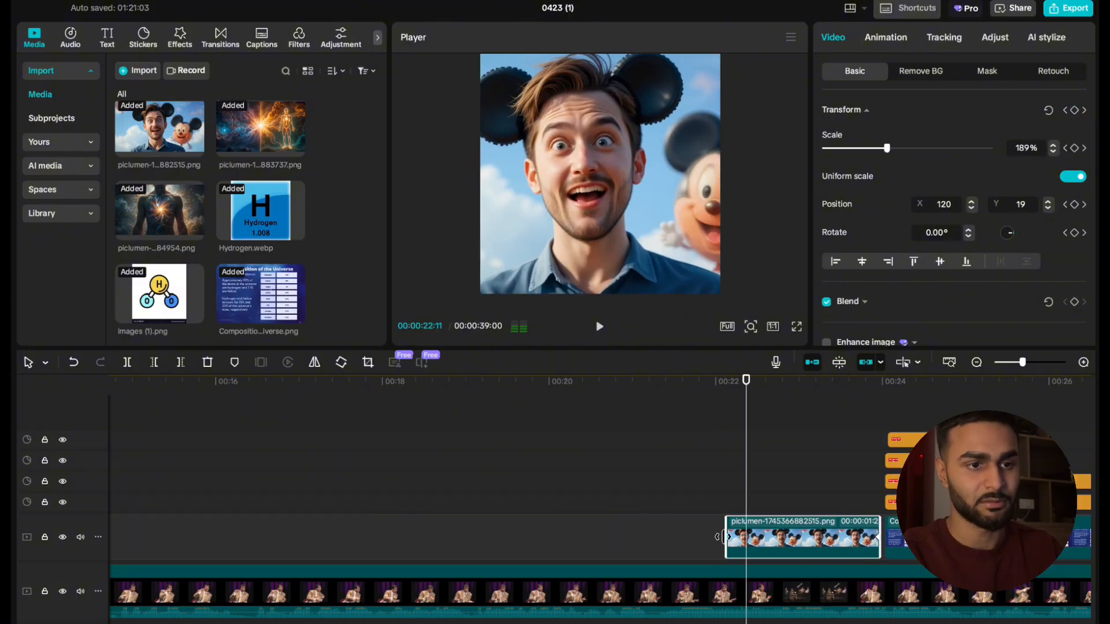
pyautogui.click(697, 522)
pyautogui.press('space')
# Play through the composition table section up to the cosmic energy and glowing body image to review the overlays.
pyautogui.hscroll(2, 696, 522)
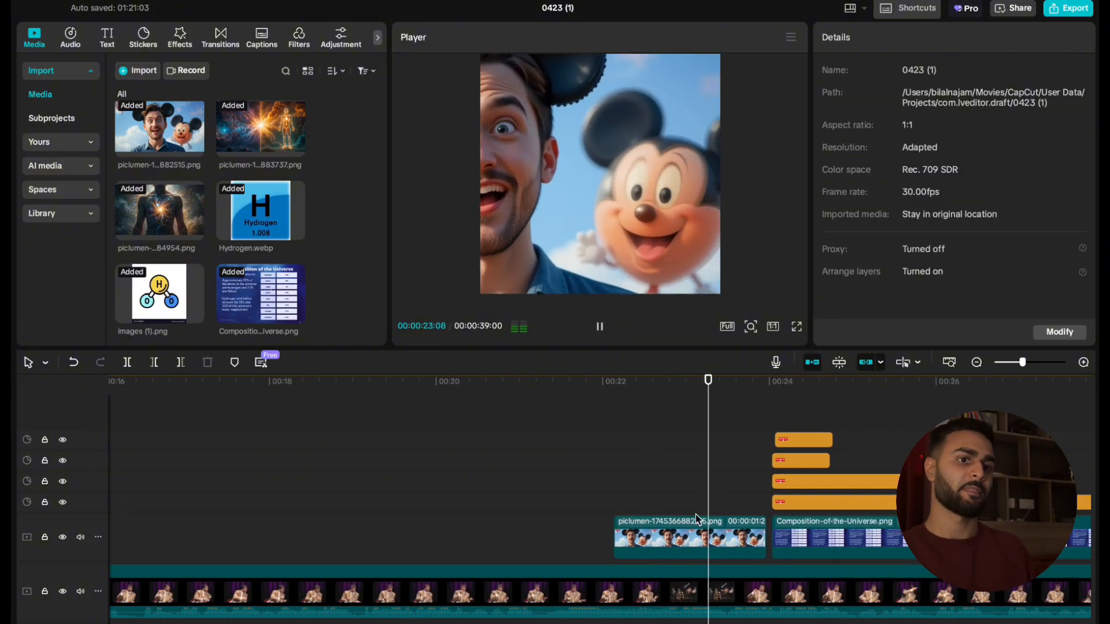
pyautogui.hscroll(1, 697, 520)
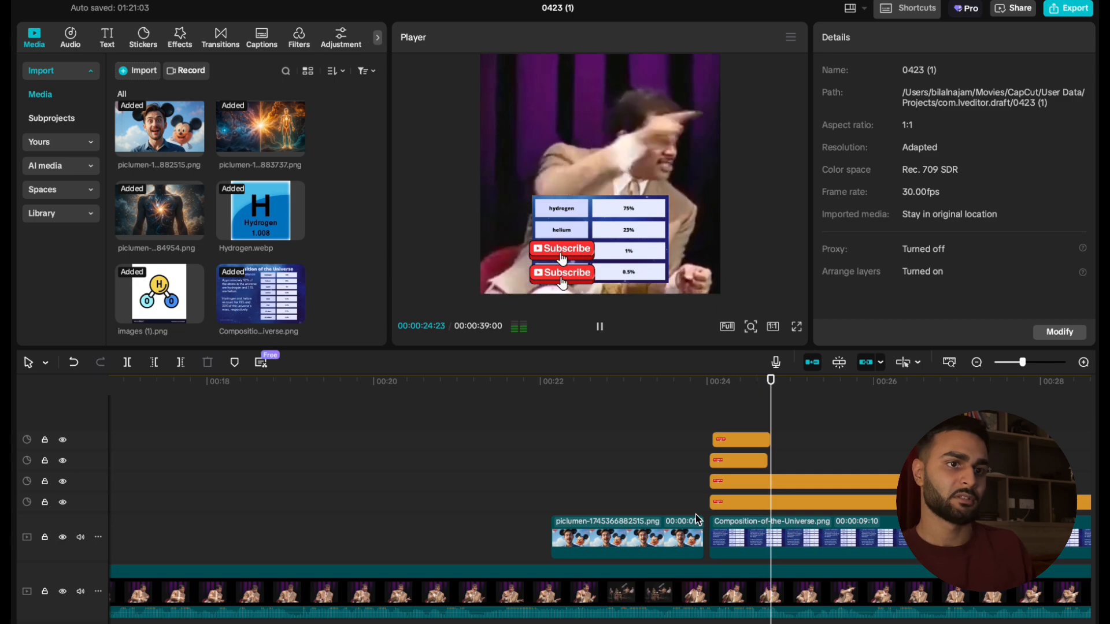
pyautogui.scroll(-2, 696, 519)
pyautogui.hscroll(3, 696, 514)
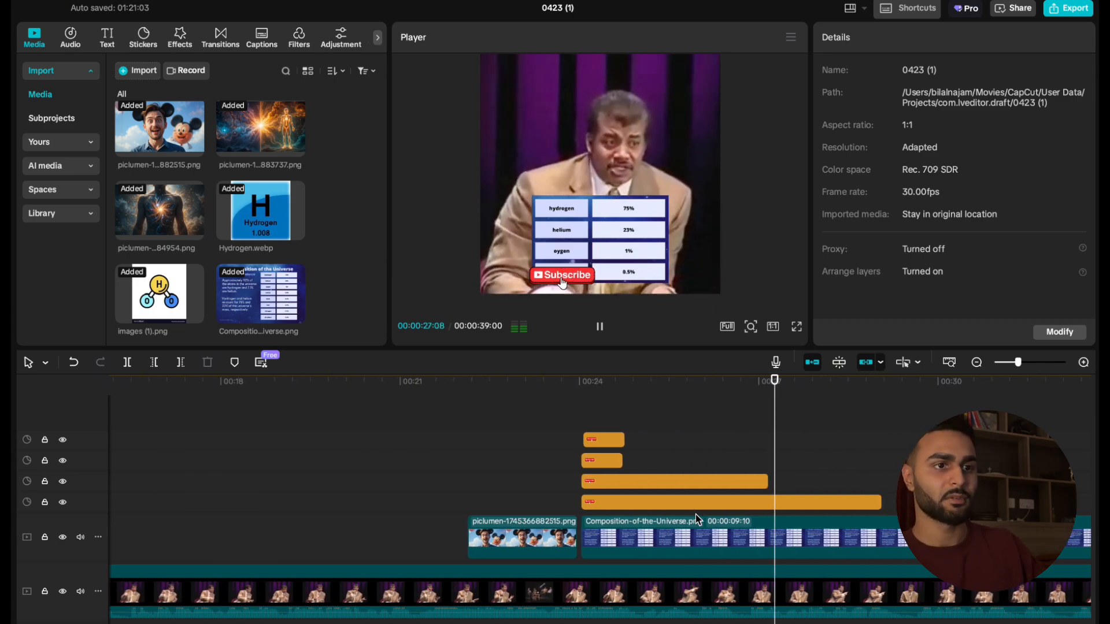
pyautogui.scroll(-2, 696, 515)
pyautogui.hscroll(1, 695, 514)
pyautogui.hscroll(4, 696, 515)
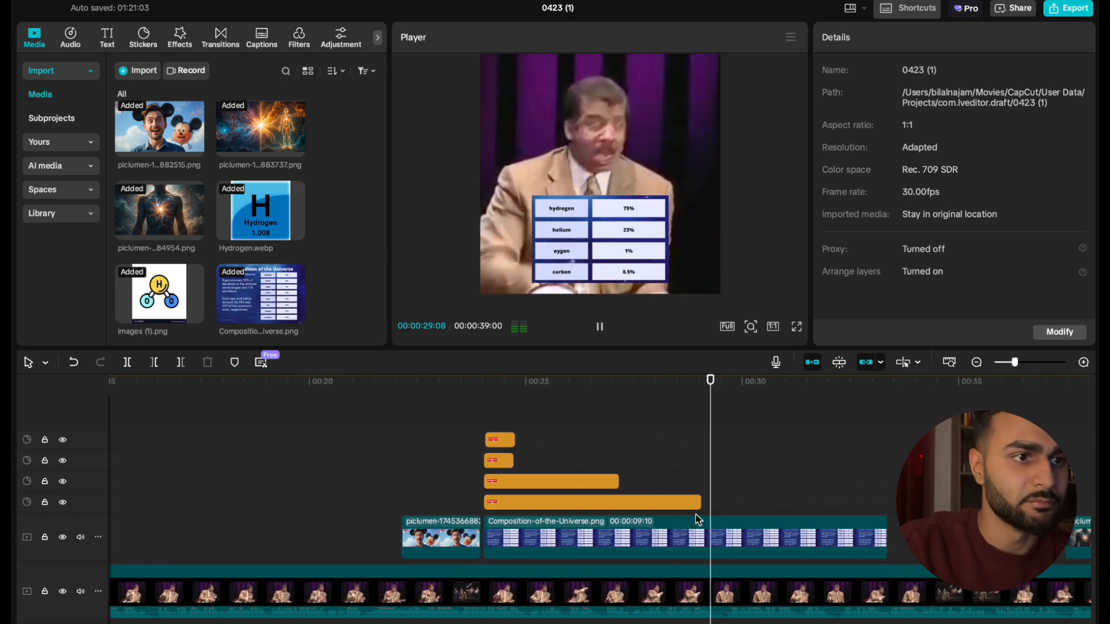
pyautogui.hscroll(1, 696, 514)
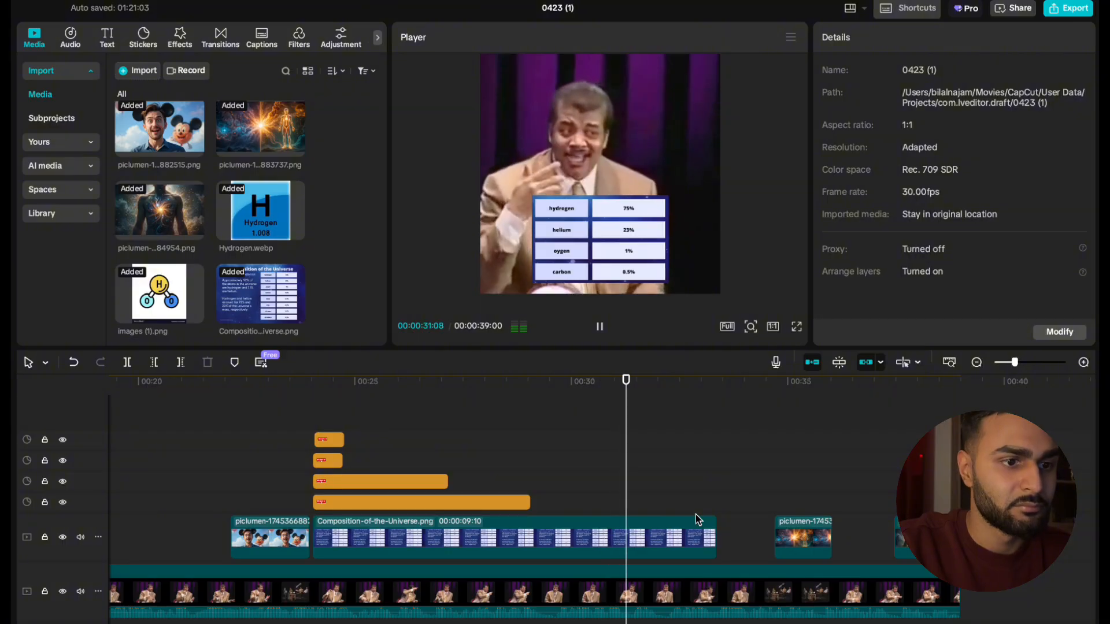
pyautogui.press('space')
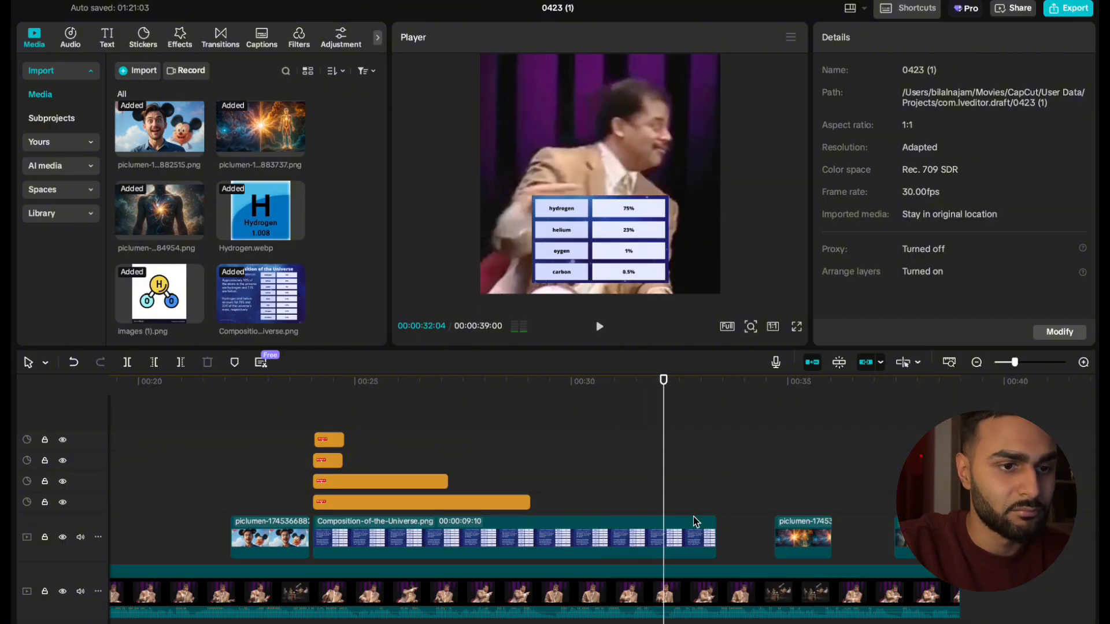
pyautogui.press('space')
pyautogui.hscroll(1, 768, 544)
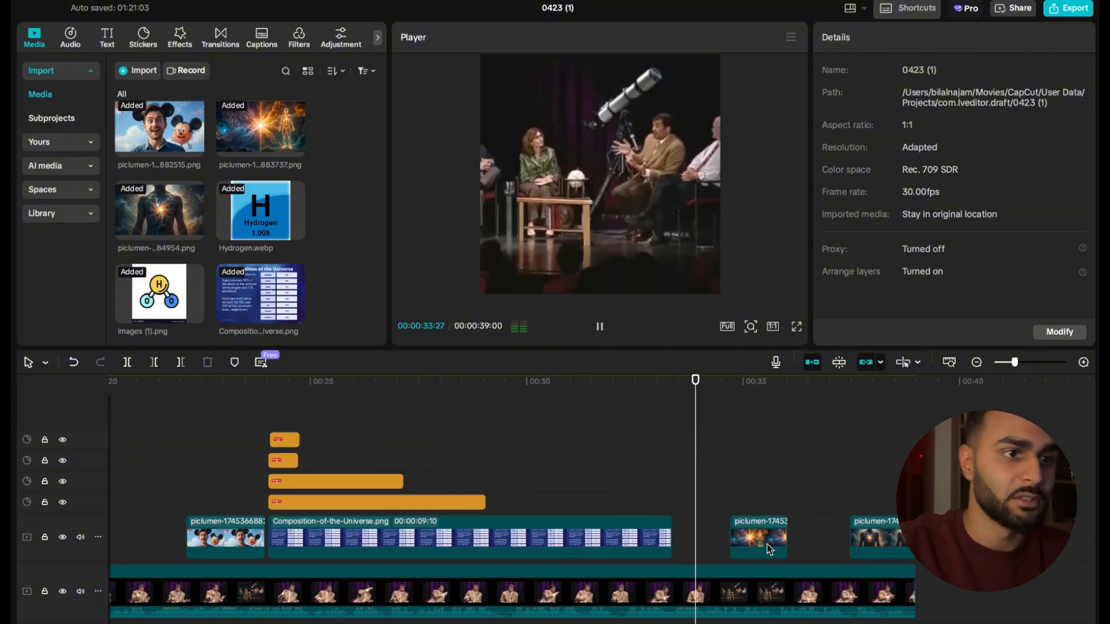
# At 00:00:34:24, scale the cosmic energy and glowing body image to 175% and shift it to X 1440, Y 0.
pyautogui.press('space')
pyautogui.click(626, 133)
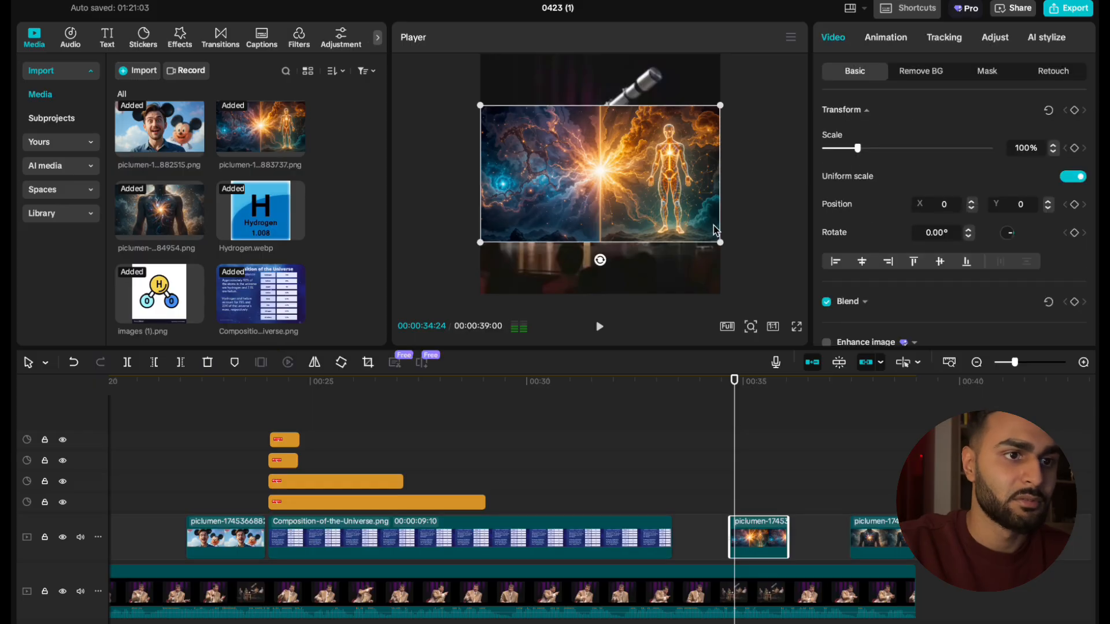
pyautogui.moveTo(718, 240); pyautogui.dragTo(846, 324)
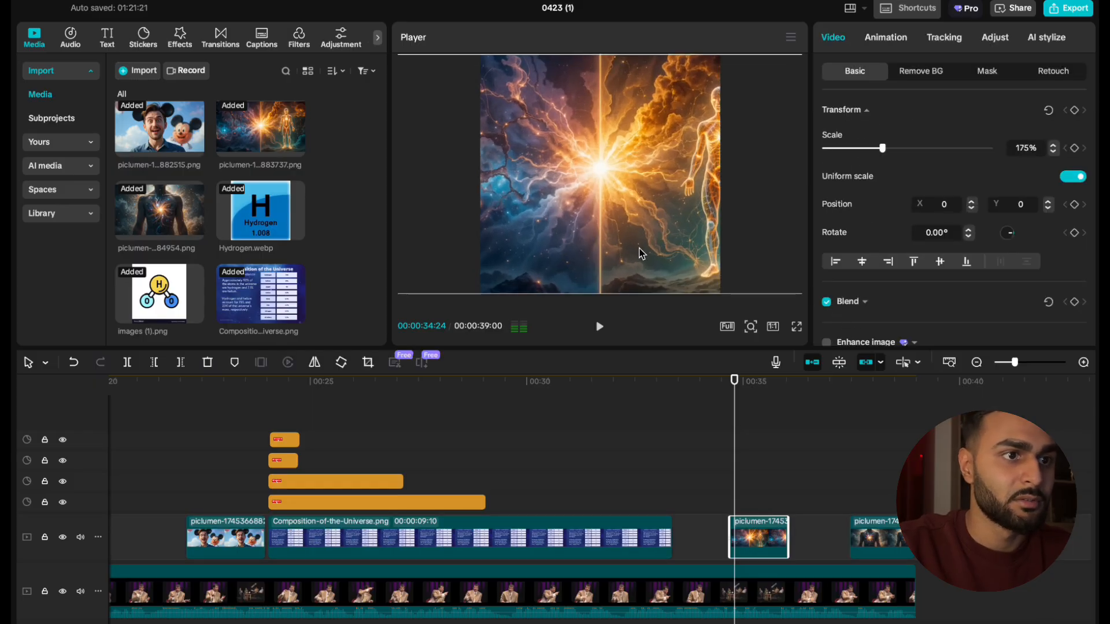
pyautogui.moveTo(638, 248); pyautogui.dragTo(726, 245)
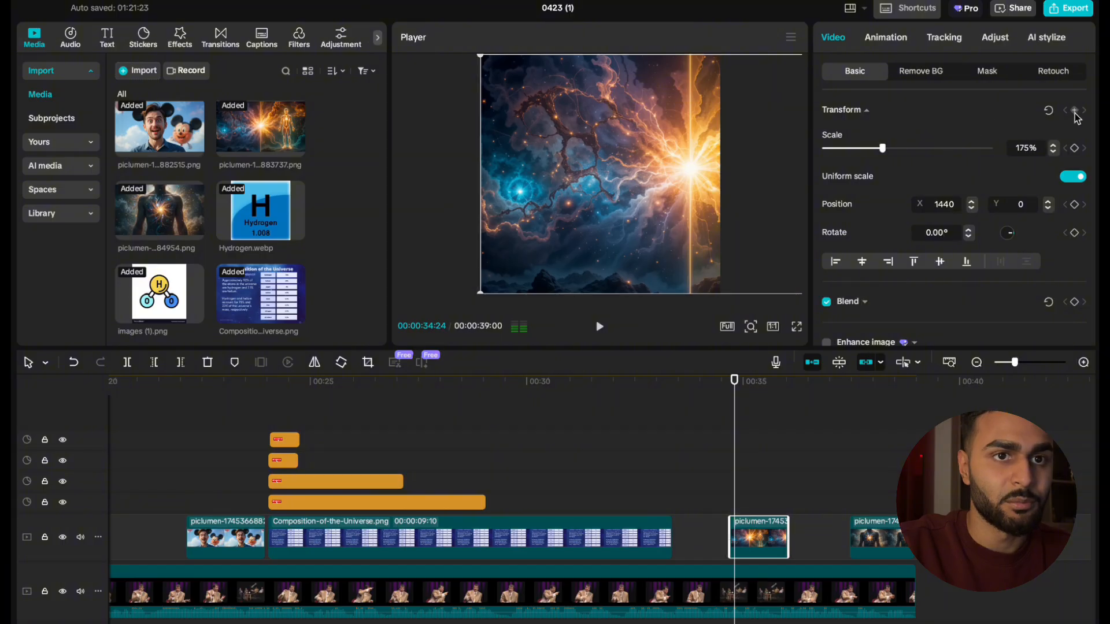
# Keyframe the cosmic image from 00:00:34:24 to 284% scale at 00:00:35:01, and to position X -3208, Y -178 at 00:00:35:09.
pyautogui.moveTo(889, 150); pyautogui.dragTo(920, 152)
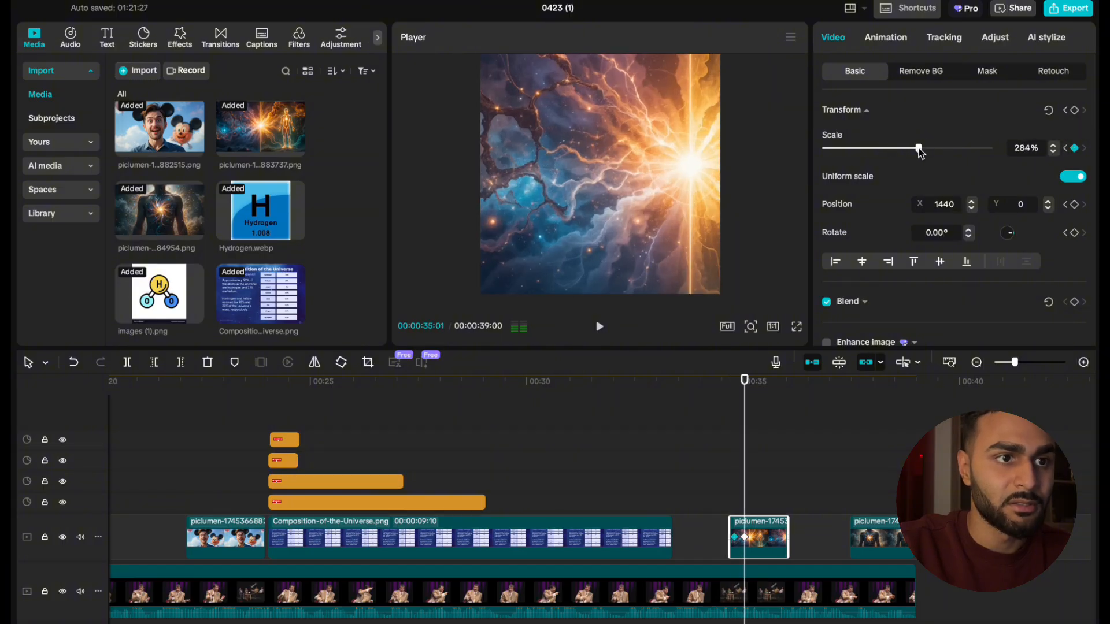
pyautogui.press('Right')
pyautogui.press('Right')
pyautogui.press('Right')
pyautogui.press('Right')
pyautogui.press('Right')
pyautogui.press('Right')
pyautogui.press('Right')
pyautogui.press('Right')
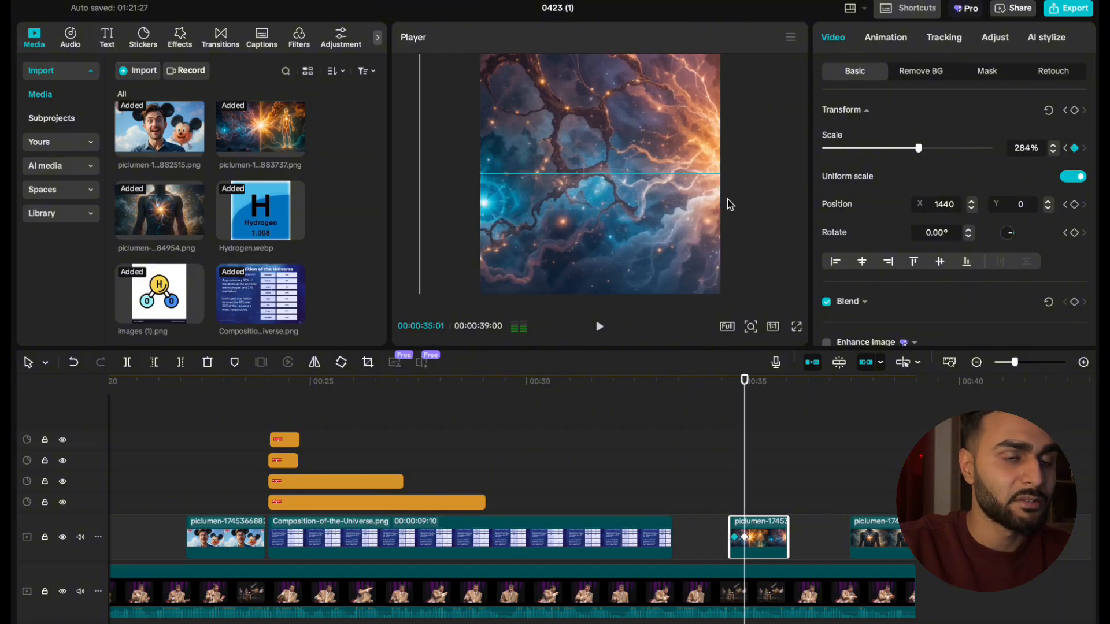
pyautogui.moveTo(646, 212); pyautogui.dragTo(287, 226)
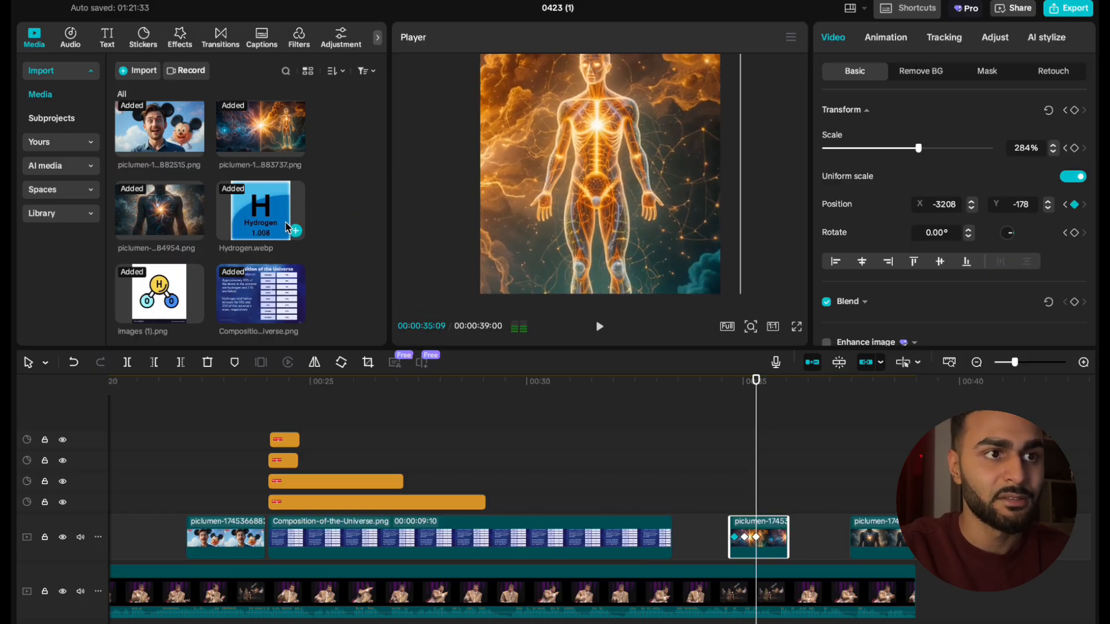
# Add a keyframe at 00:00:35:15 with 251% scale and position X -2626, Y -178, reframing the glowing body.
pyautogui.moveTo(919, 149); pyautogui.dragTo(912, 150)
pyautogui.moveTo(623, 187); pyautogui.dragTo(633, 182)
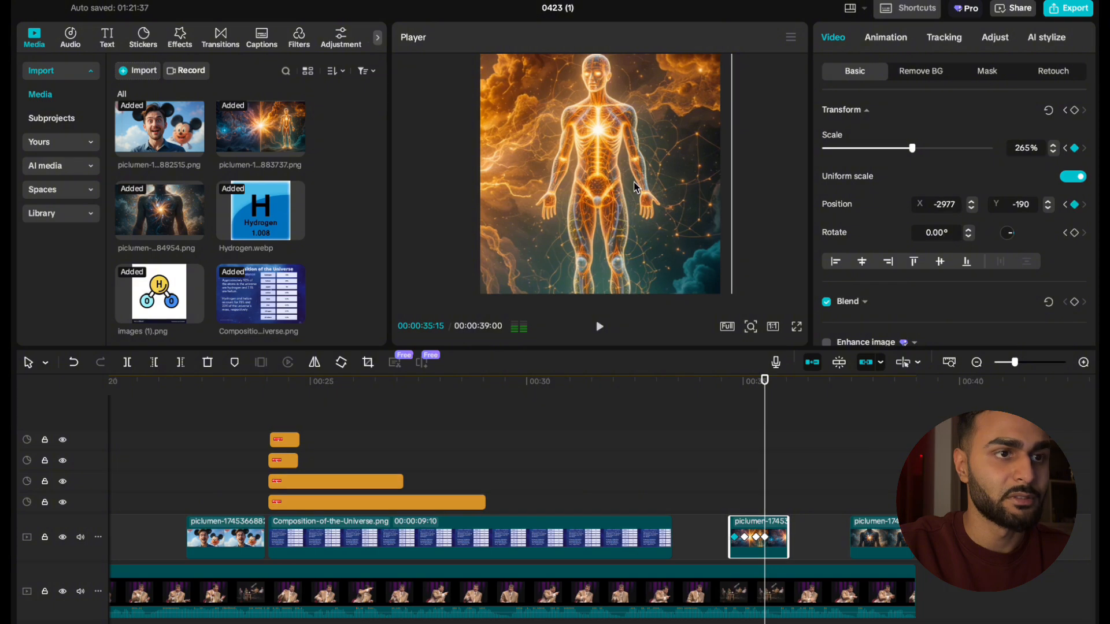
pyautogui.click(907, 149)
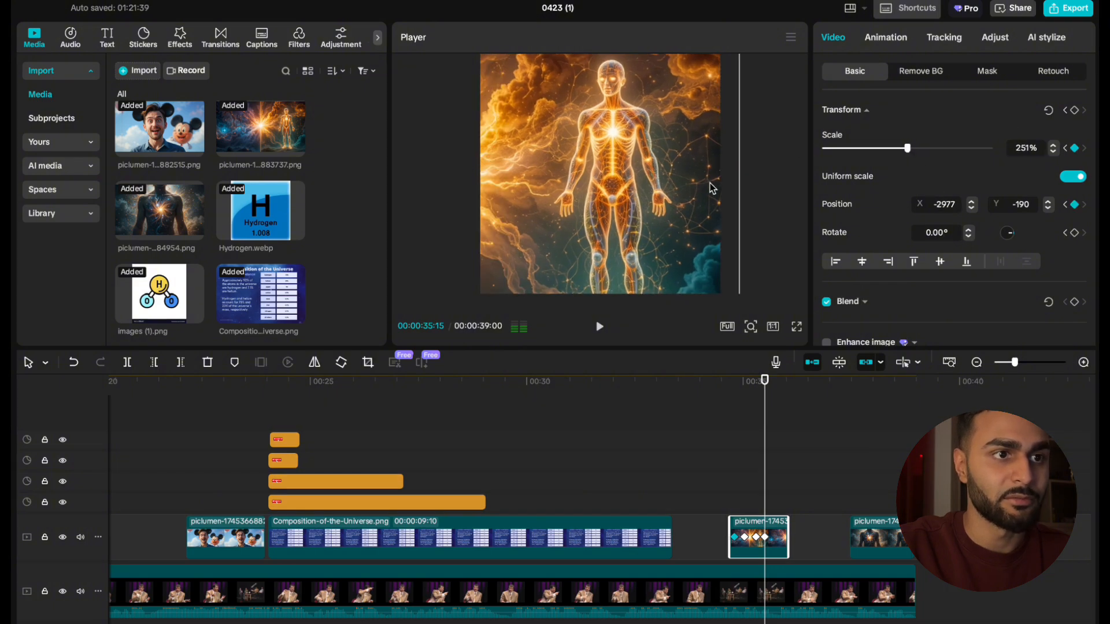
# Move the cosmic image's first and last keyframes to the clip's ends, shift the two middle ones later and replay.
pyautogui.scroll(5, 808, 549)
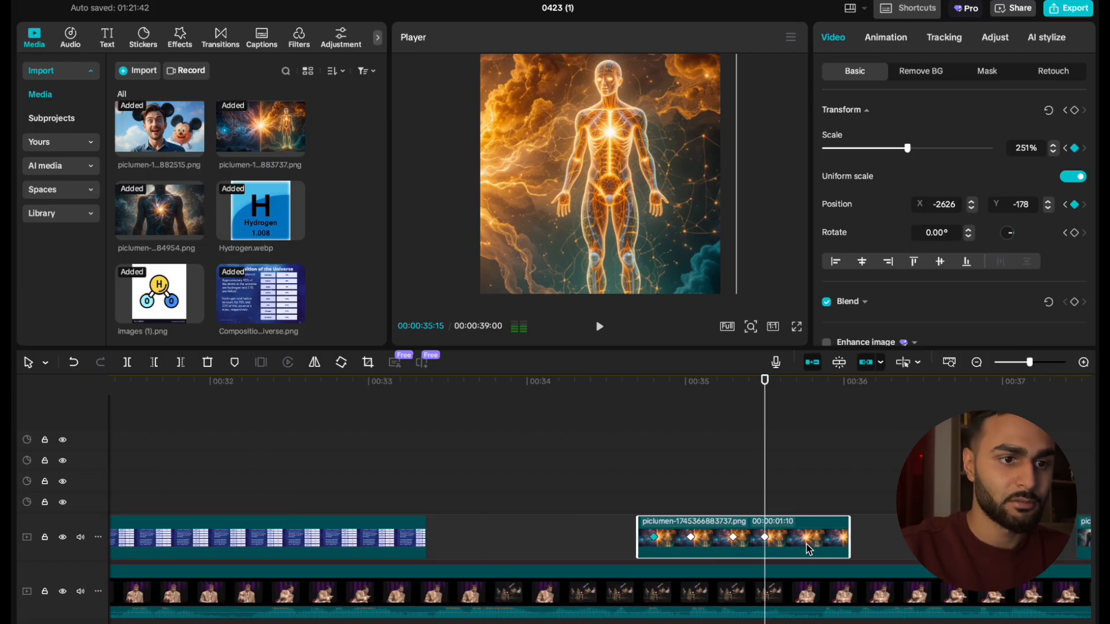
pyautogui.moveTo(766, 538); pyautogui.dragTo(885, 537)
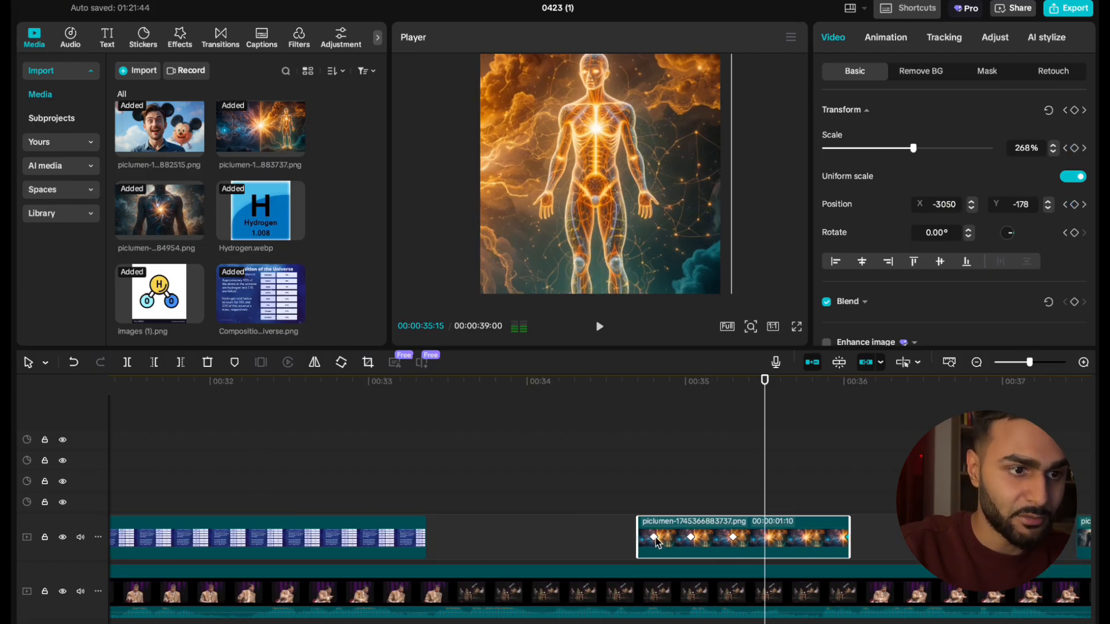
pyautogui.click(655, 539)
pyautogui.click(732, 538)
pyautogui.moveTo(732, 538); pyautogui.dragTo(762, 539)
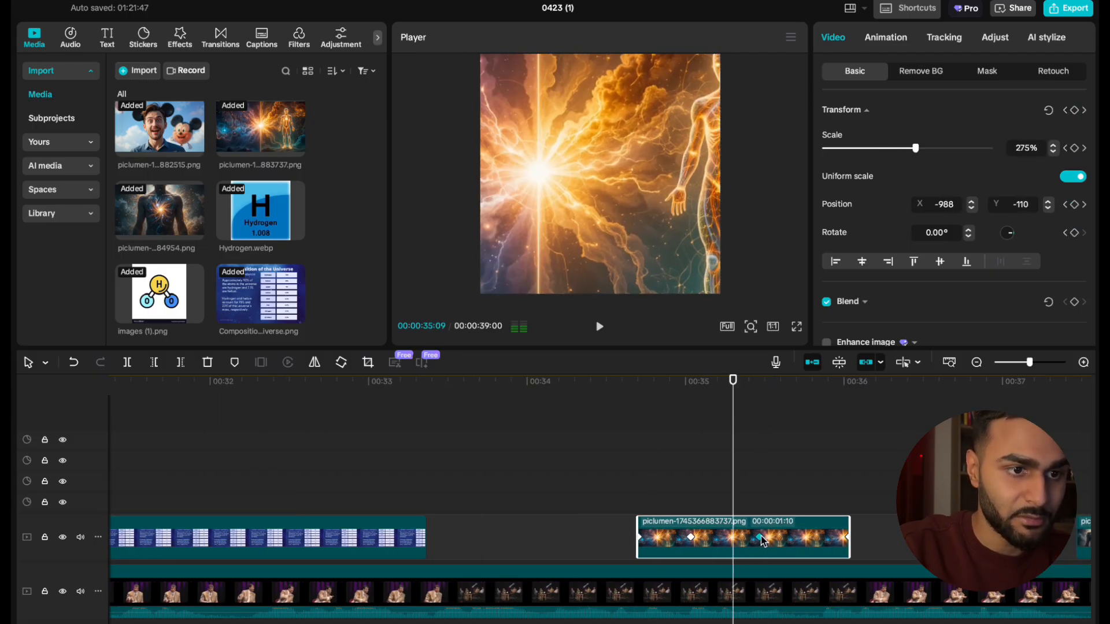
pyautogui.moveTo(690, 540); pyautogui.dragTo(733, 541)
pyautogui.click(759, 539)
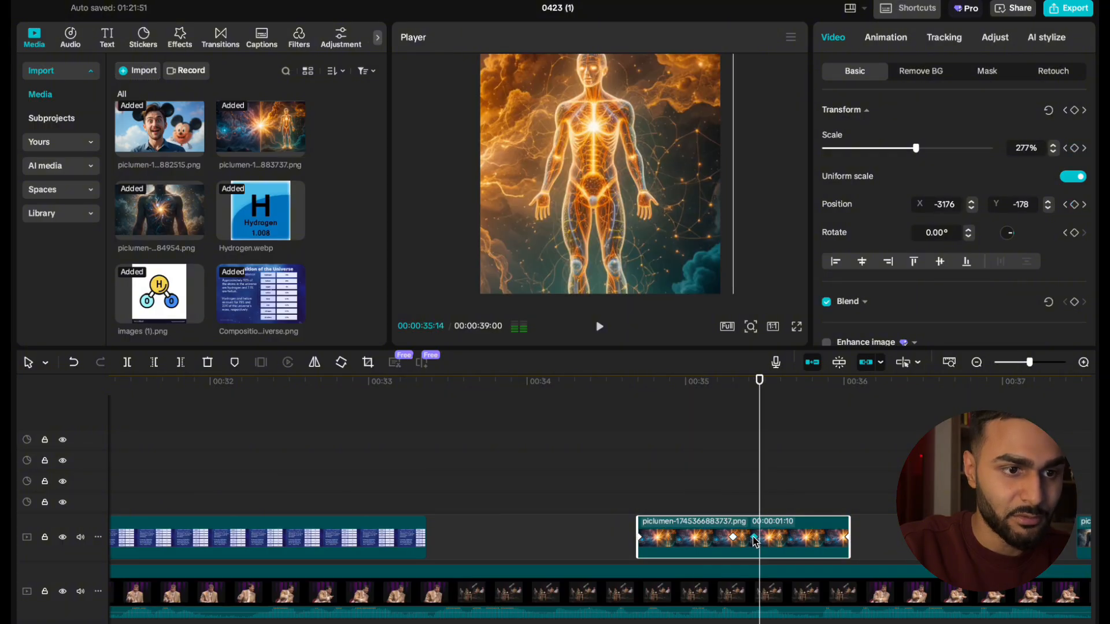
pyautogui.click(559, 469)
pyautogui.press('space')
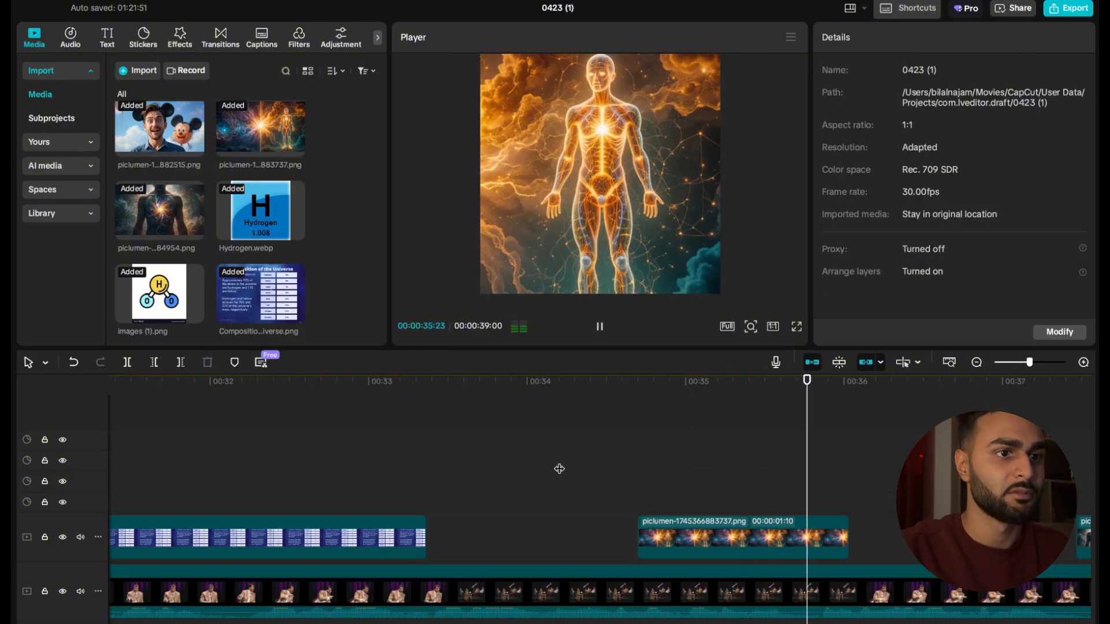
# Move the cosmic image's second keyframe back to about 00:00:35:06 and replay the animation.
pyautogui.click(718, 509)
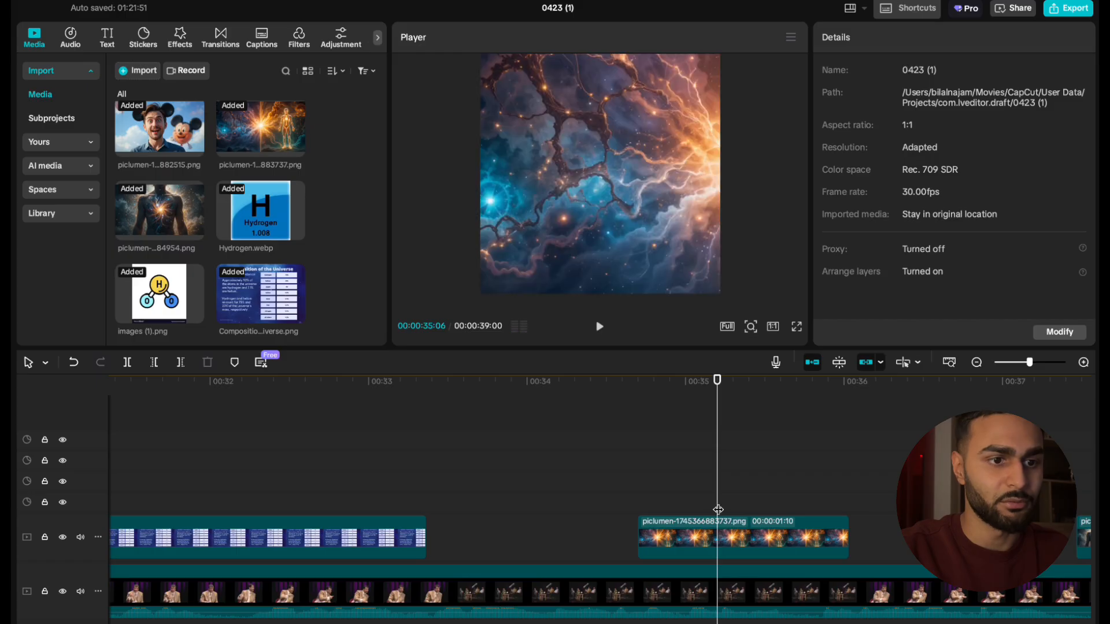
pyautogui.click(743, 532)
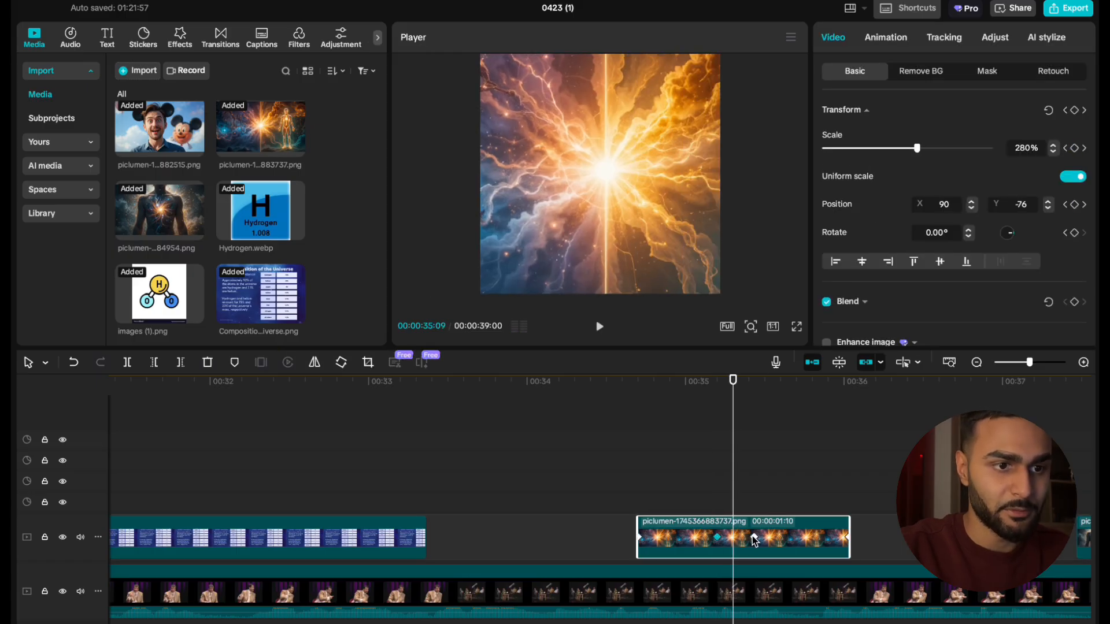
pyautogui.press('space')
pyautogui.click(603, 475)
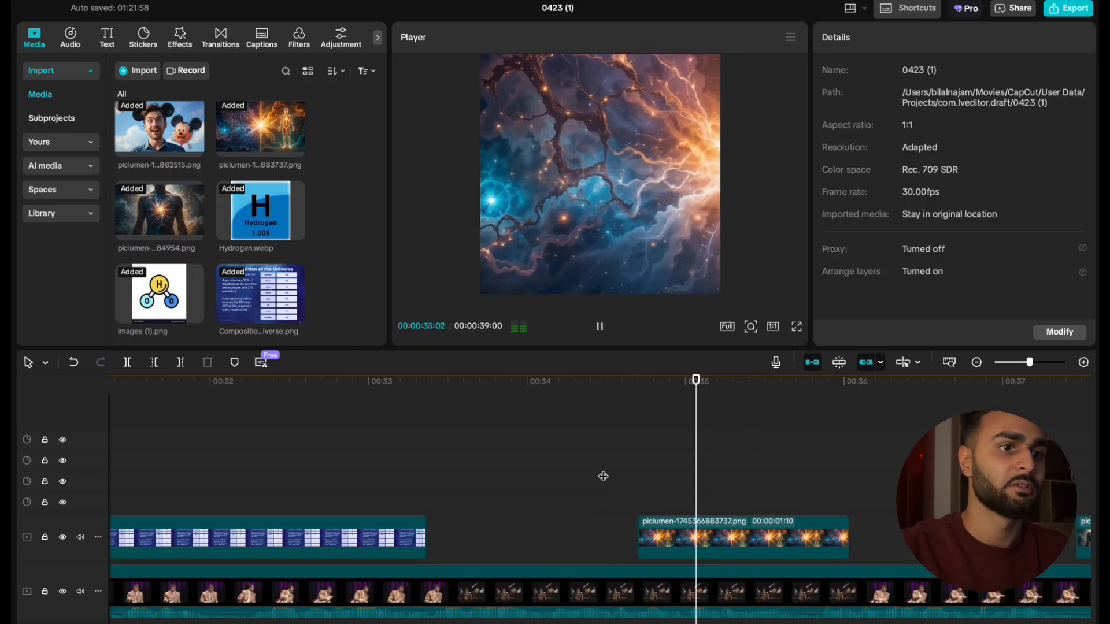
pyautogui.press('space')
pyautogui.press('space')
pyautogui.click(603, 476)
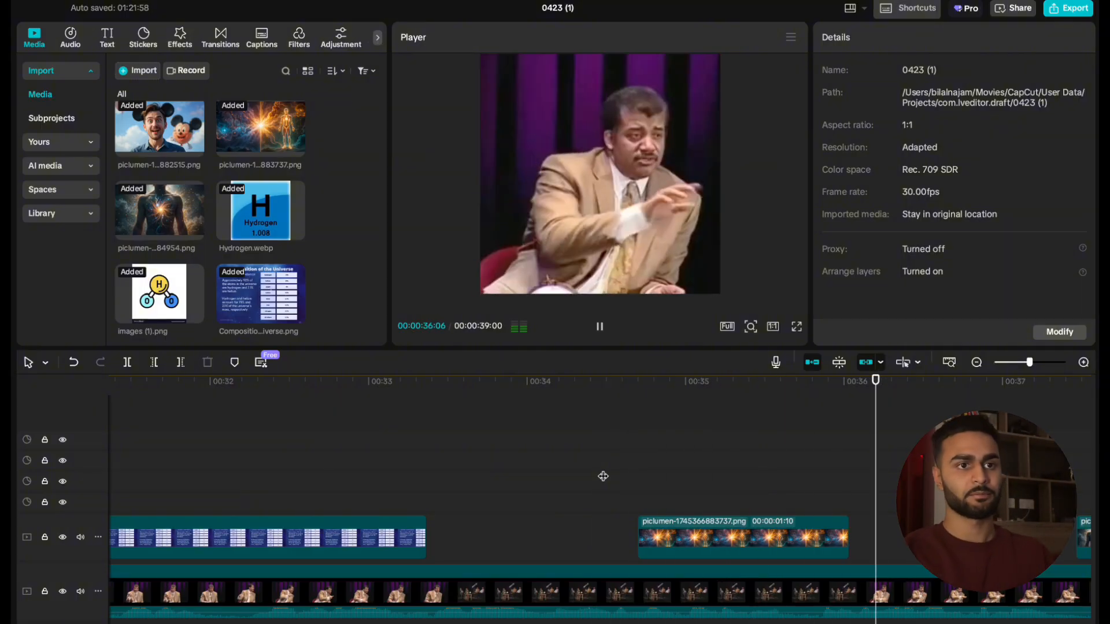
# Play on to the starry torso image and trim its clip start to 00:00:37:25.
pyautogui.scroll(-3, 603, 476)
pyautogui.hscroll(6, 603, 476)
pyautogui.press('space')
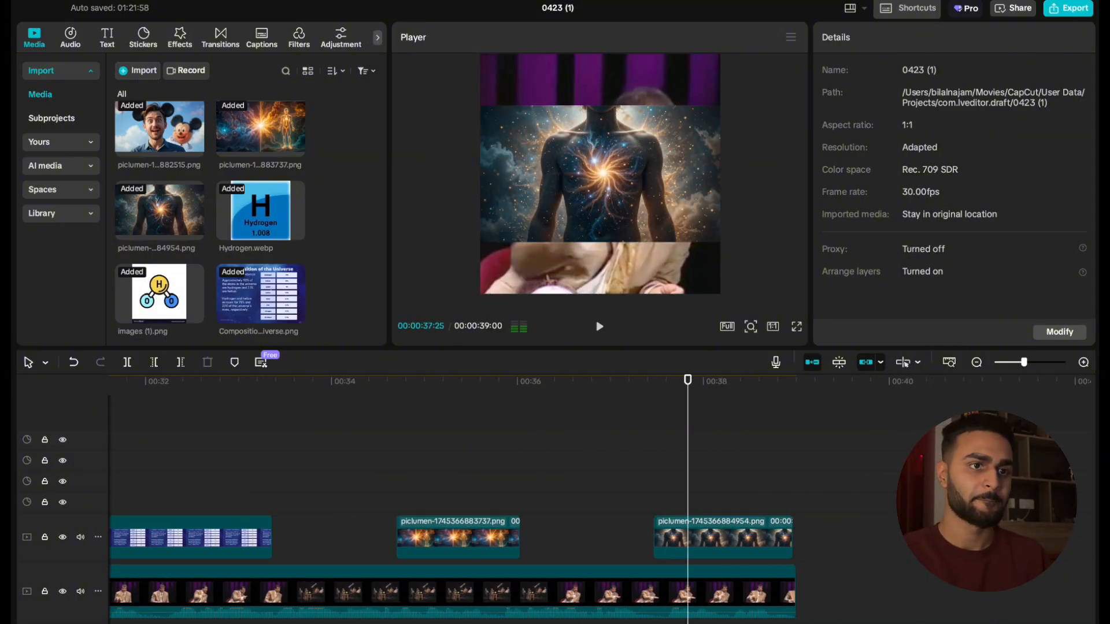
pyautogui.click(735, 536)
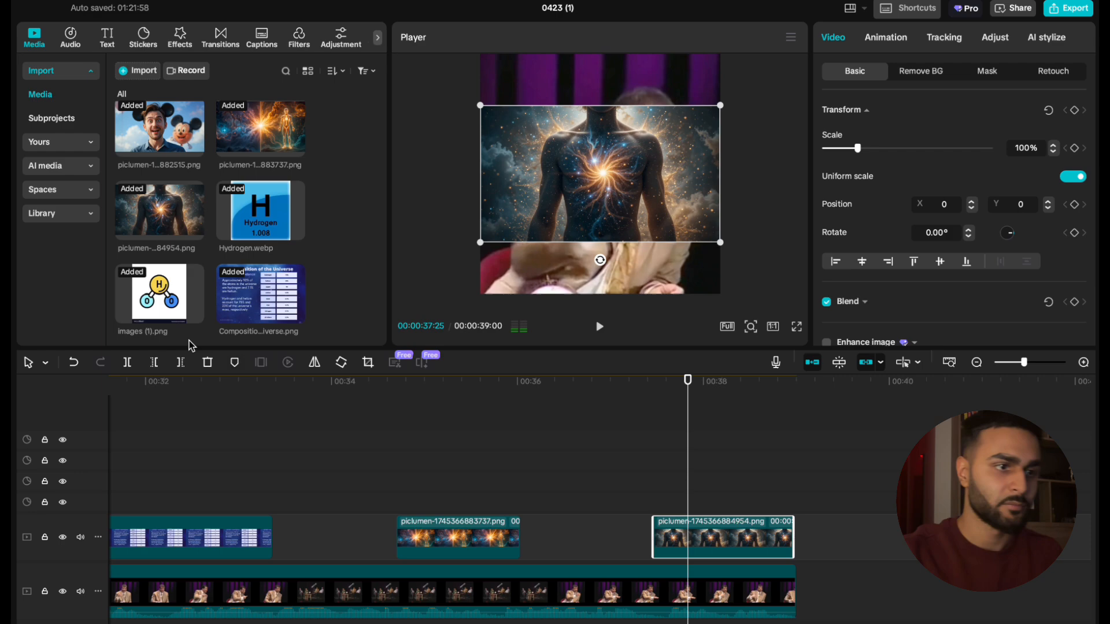
pyautogui.click(154, 364)
pyautogui.press('space')
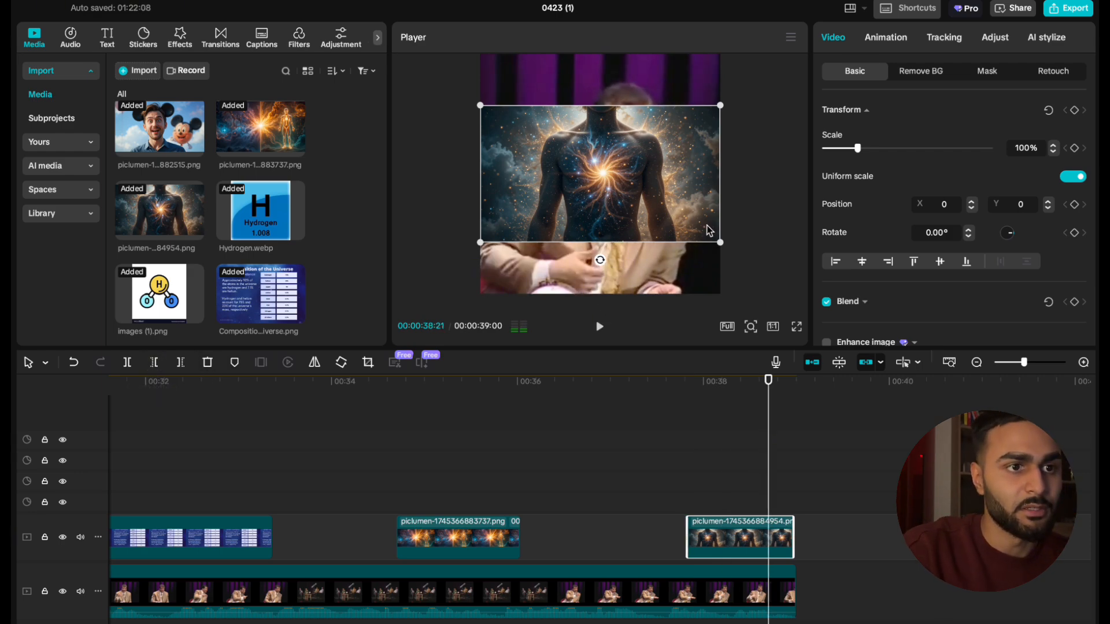
# Enlarge the torso image beyond the frame, keyframe it at 290% scale and add a smaller-scale keyframe at 00:00:38:10.
pyautogui.moveTo(718, 245); pyautogui.dragTo(805, 296)
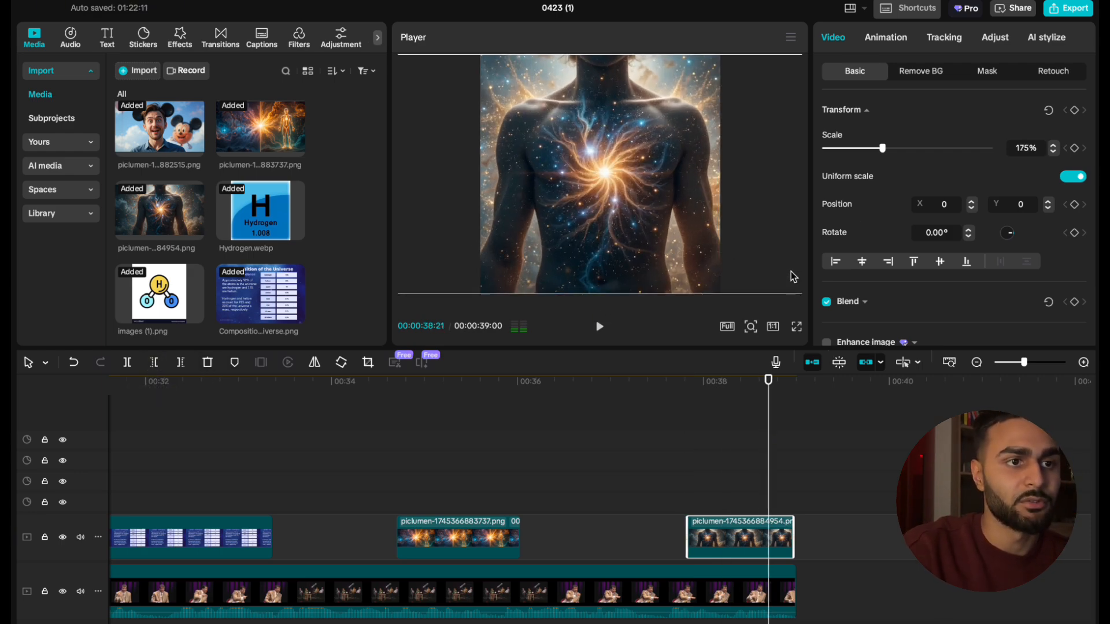
pyautogui.moveTo(901, 148); pyautogui.dragTo(921, 148)
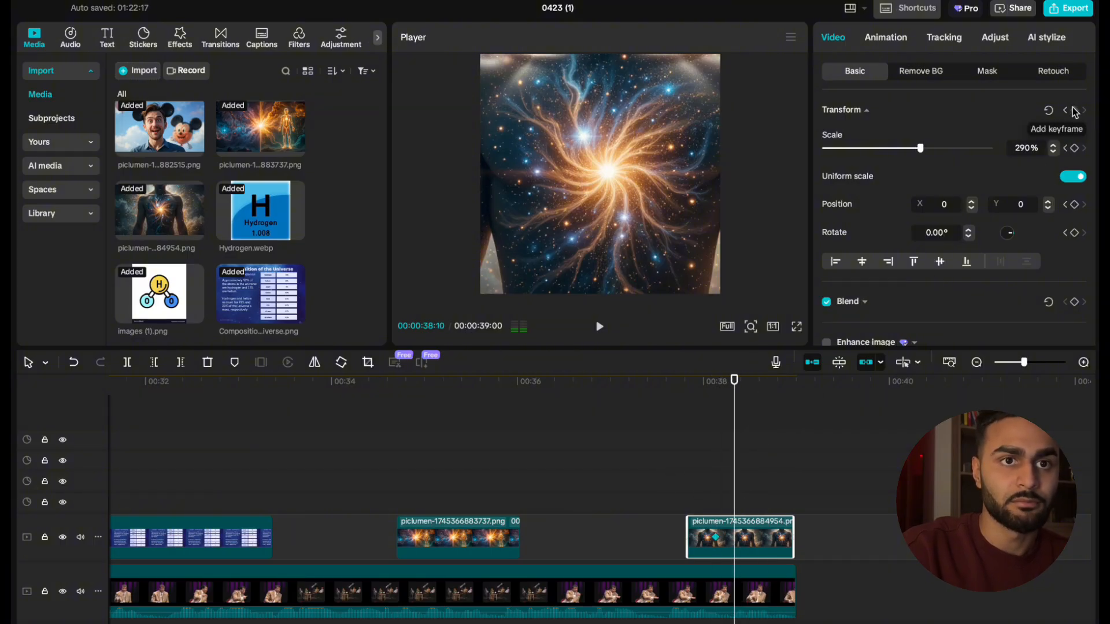
pyautogui.moveTo(912, 149)
pyautogui.mouseDown()
pyautogui.moveTo(881, 148)
pyautogui.moveTo(891, 149)
pyautogui.mouseUp()
# Move the torso image's later keyframe to the clip's end and replay the zoom-out.
pyautogui.moveTo(737, 541); pyautogui.dragTo(832, 542)
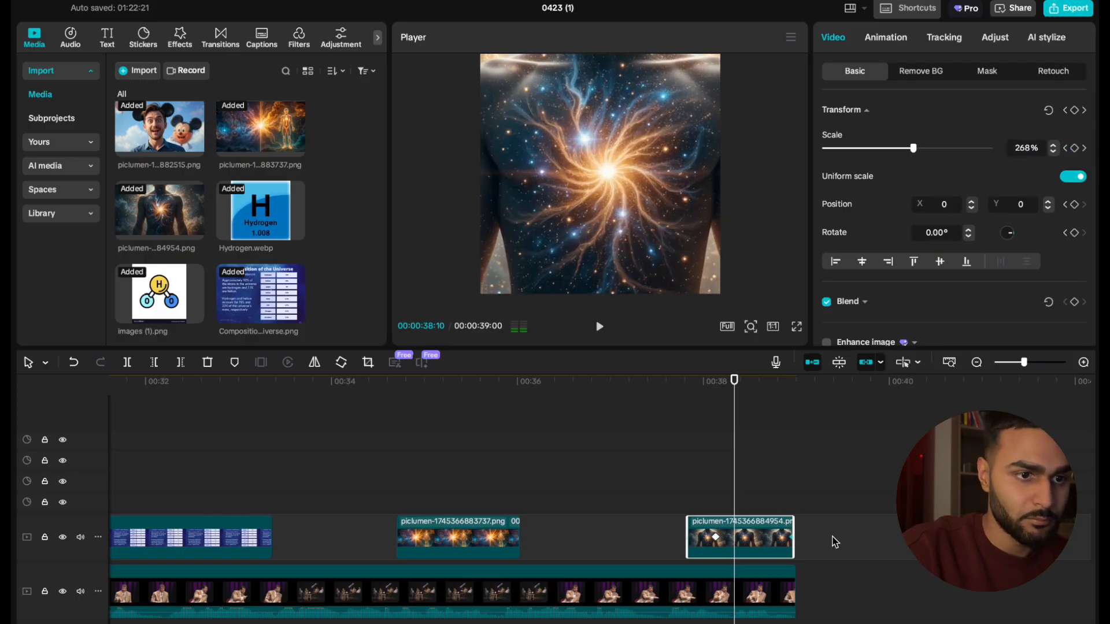
pyautogui.click(627, 544)
pyautogui.press('space')
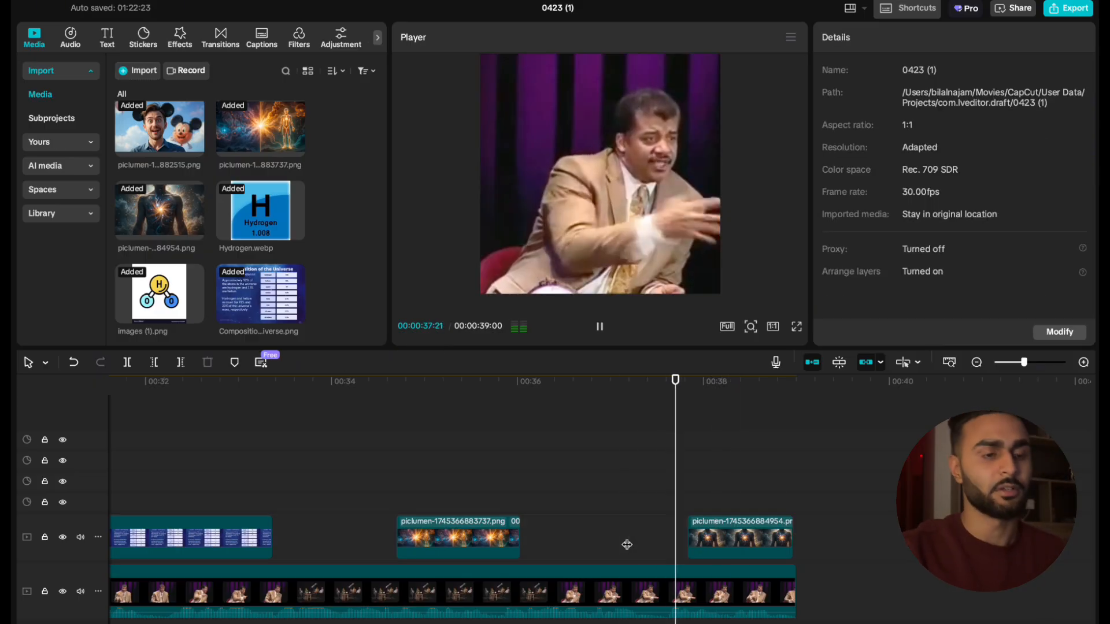
pyautogui.press('space')
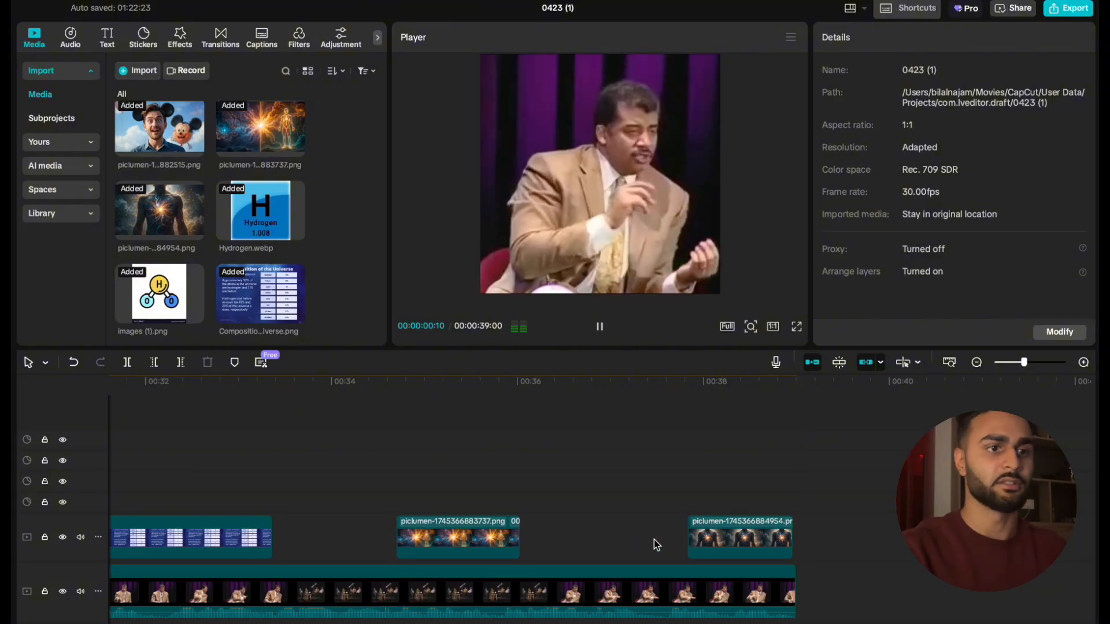
pyautogui.press('space')
pyautogui.hscroll(10, 769, 541)
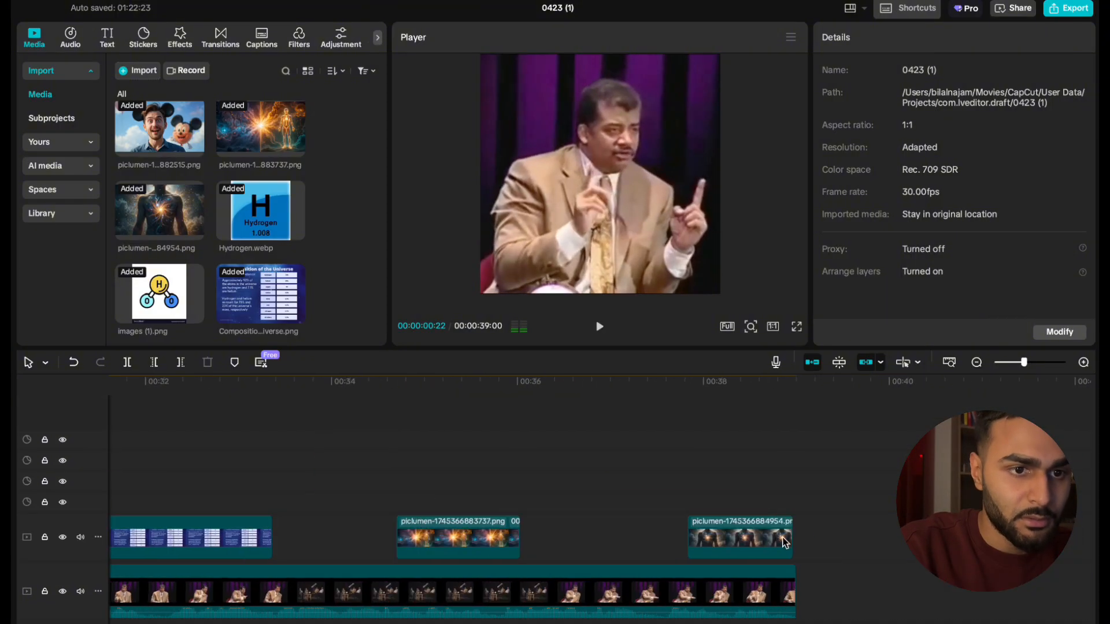
# Extend the starry torso image clip's end to the end of the main speaker clip at 00:00:39:00.
pyautogui.click(746, 548)
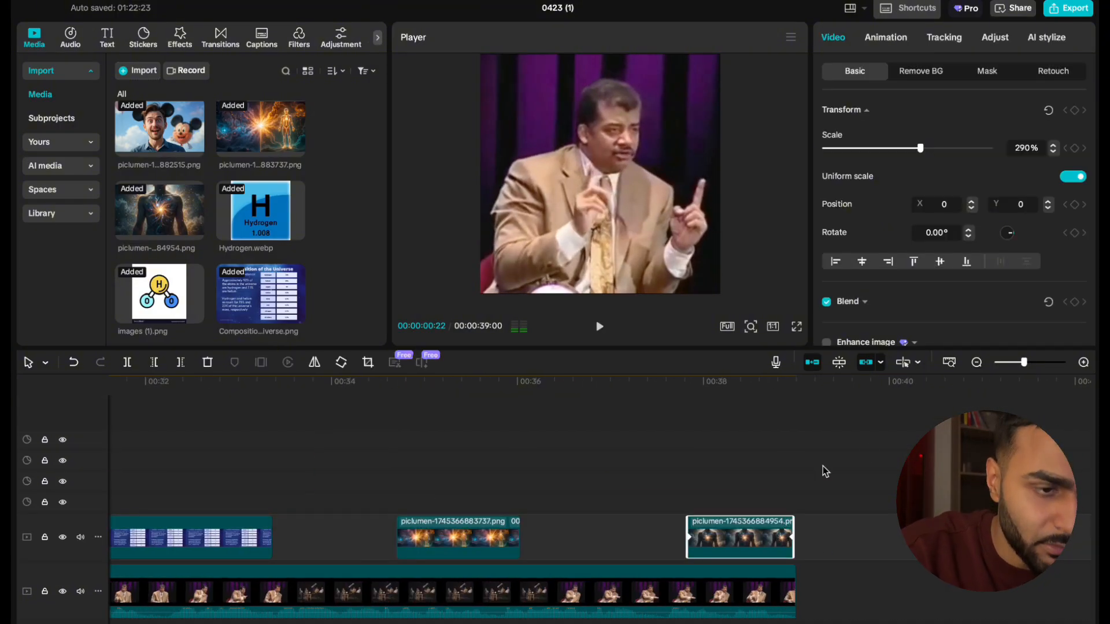
pyautogui.press('super+equal')
pyautogui.press('super+equal')
pyautogui.hscroll(15, 587, 527)
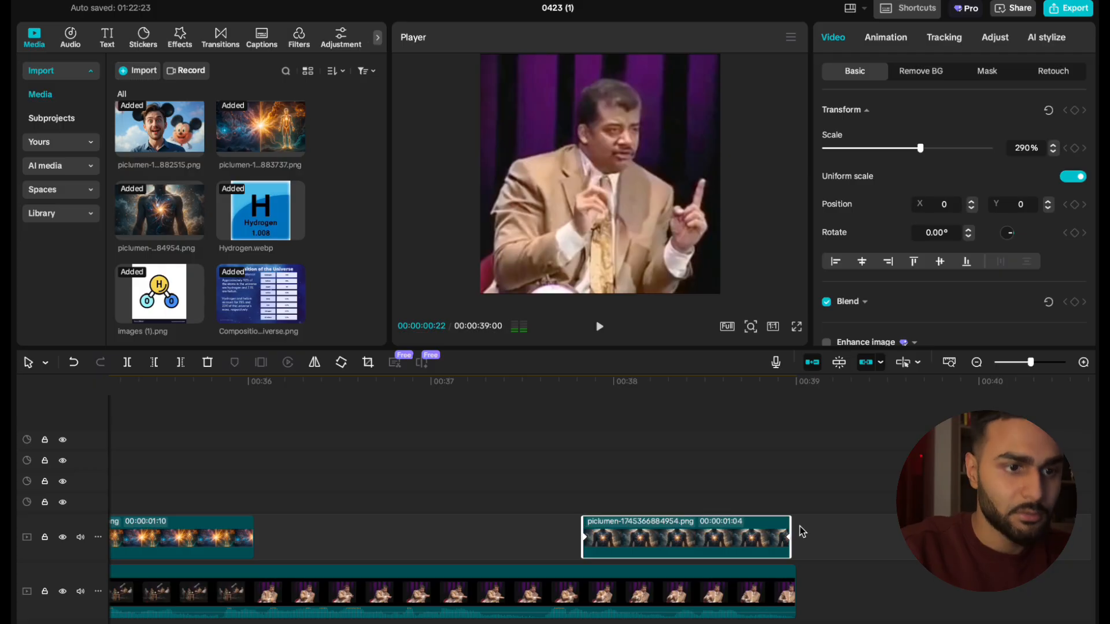
pyautogui.moveTo(790, 537); pyautogui.dragTo(797, 537)
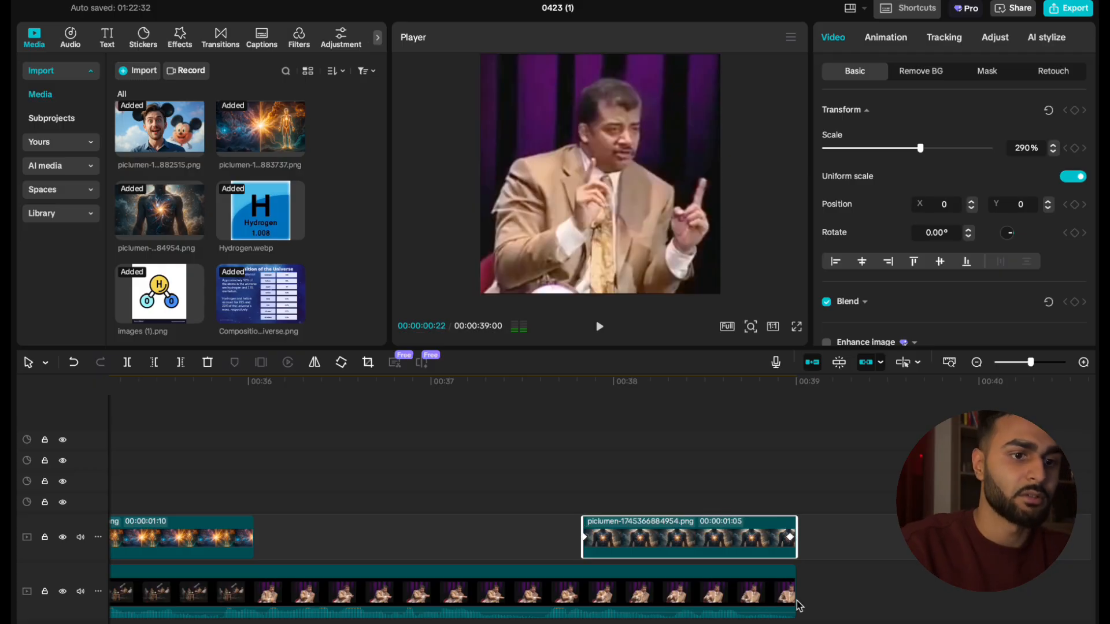
# Hide the variable speed animation curves shown for the ocean wave image clip.
pyautogui.press('super+minus')
pyautogui.press('super+minus')
pyautogui.press('super+minus')
pyautogui.press('super+minus')
pyautogui.press('super+minus')
pyautogui.press('super+minus')
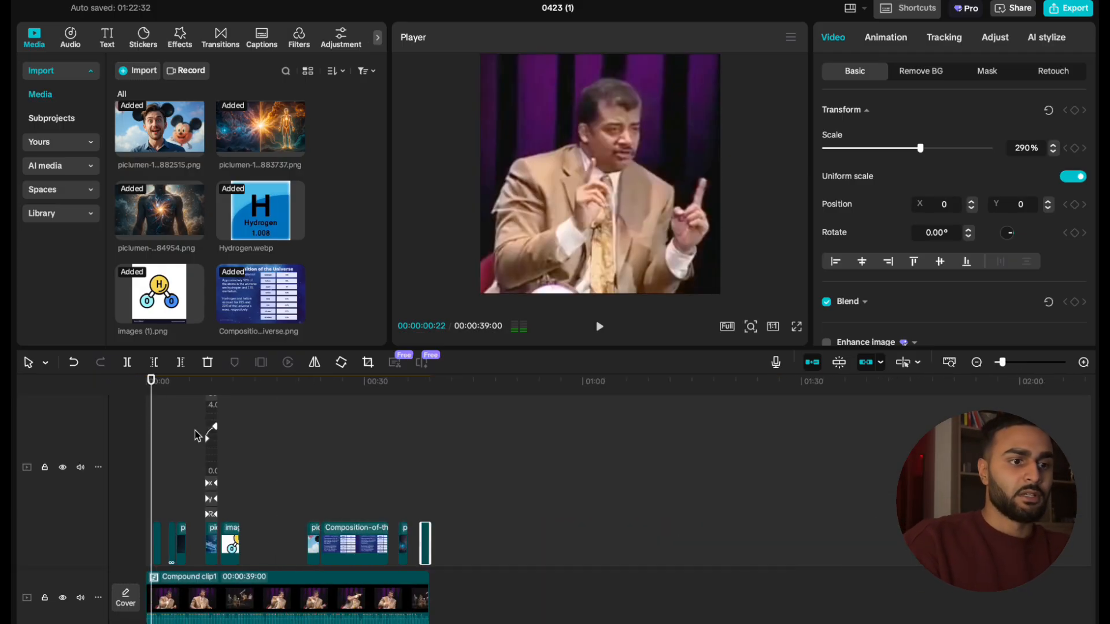
pyautogui.click(294, 431)
pyautogui.moveTo(293, 431); pyautogui.dragTo(15, 455)
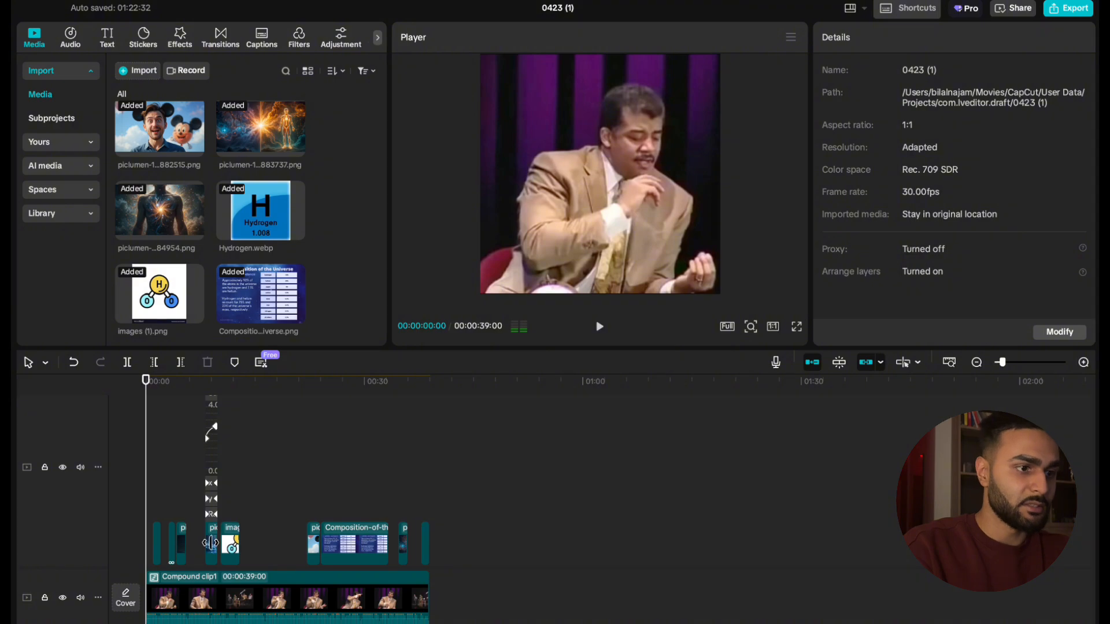
pyautogui.click(211, 550)
pyautogui.press('super+equal')
pyautogui.press('super+equal')
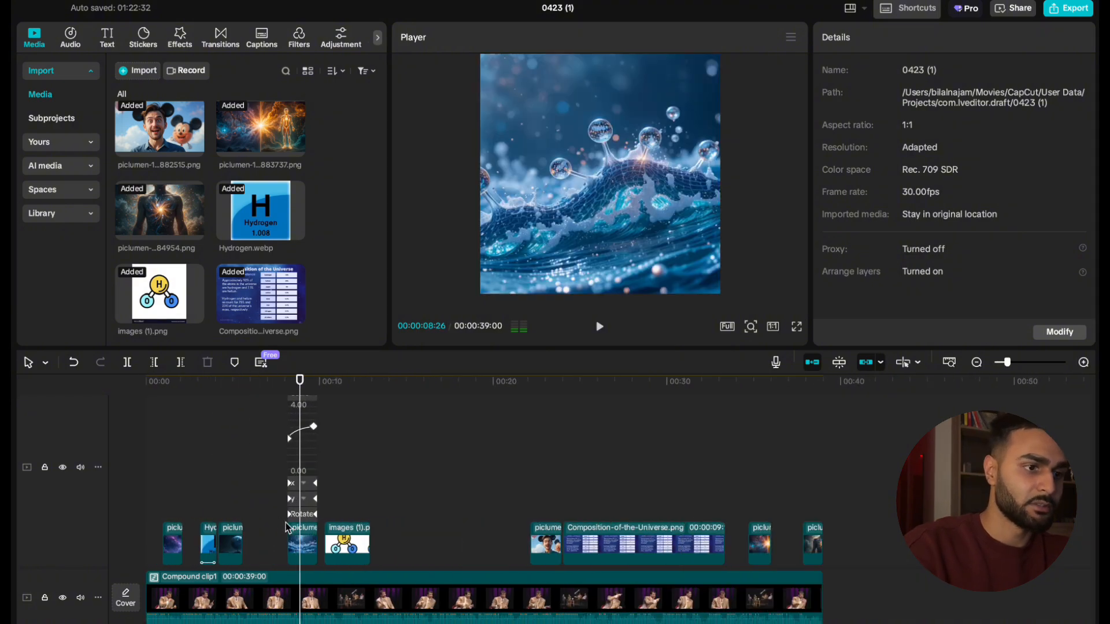
pyautogui.click(313, 548)
pyautogui.rightClick(312, 548)
pyautogui.click(370, 619)
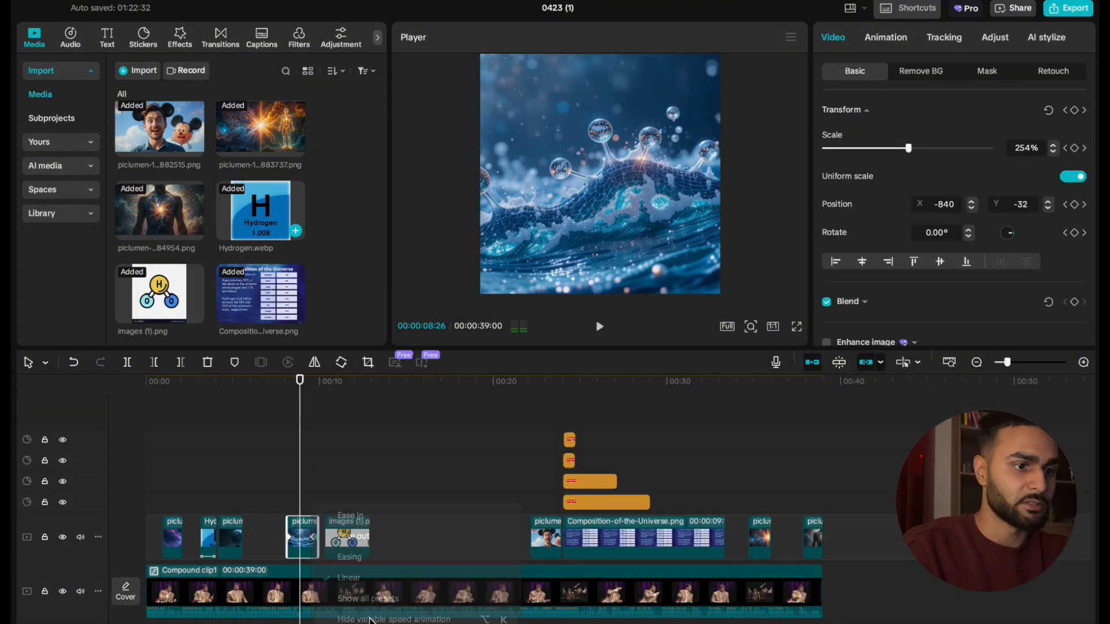
# Play the short from the beginning to review the overlay images, then return to the ocean wave image.
pyautogui.moveTo(251, 480); pyautogui.dragTo(13, 485)
pyautogui.press('space')
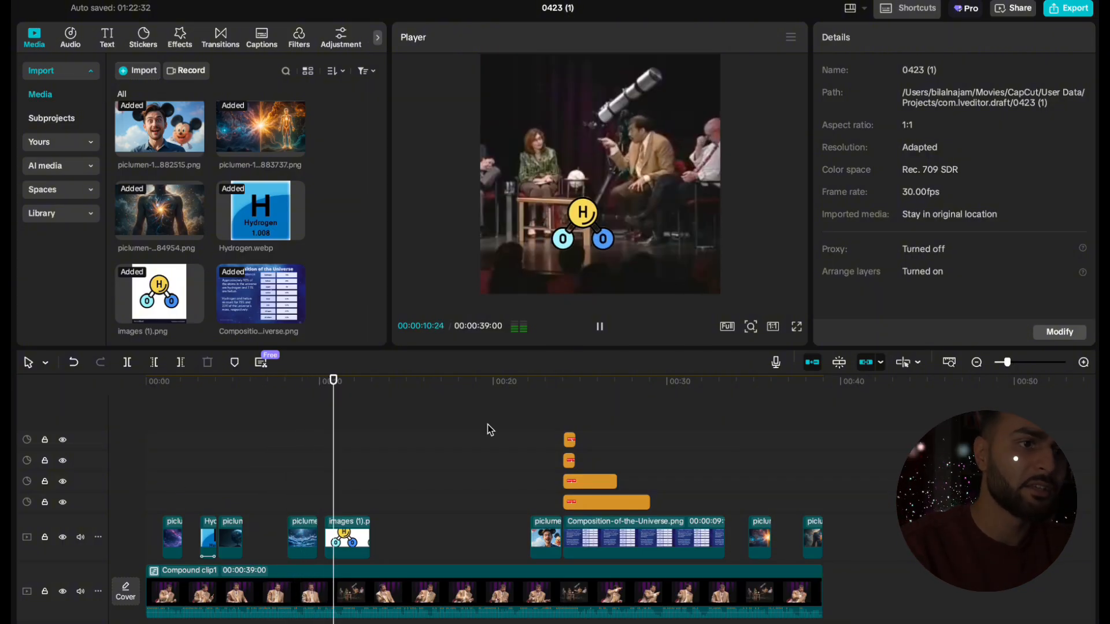
pyautogui.press('space')
pyautogui.click(303, 489)
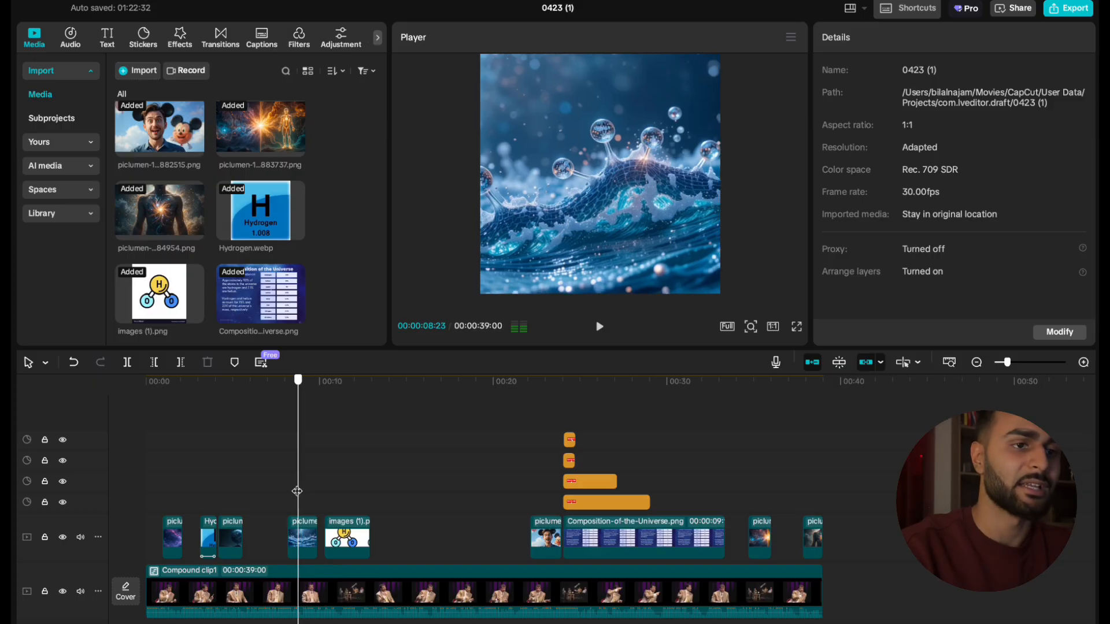
# Preview the Zoom 1, Swoosh, Fade In and Unfold entrance animations on the ocean wave image and settle on Zoom 1.
pyautogui.click(302, 524)
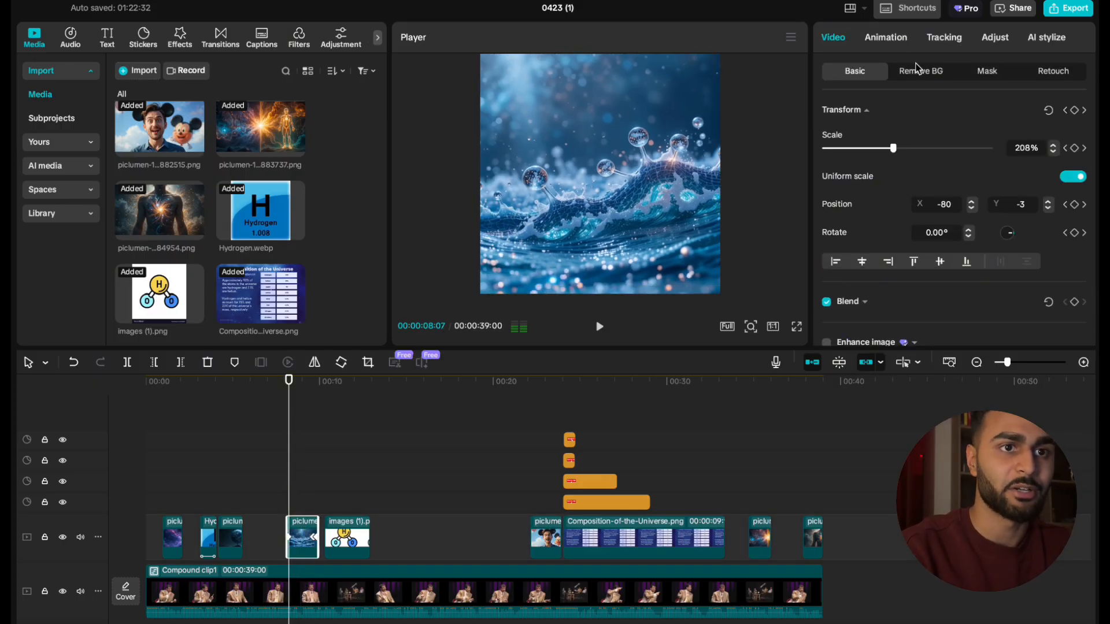
pyautogui.click(888, 37)
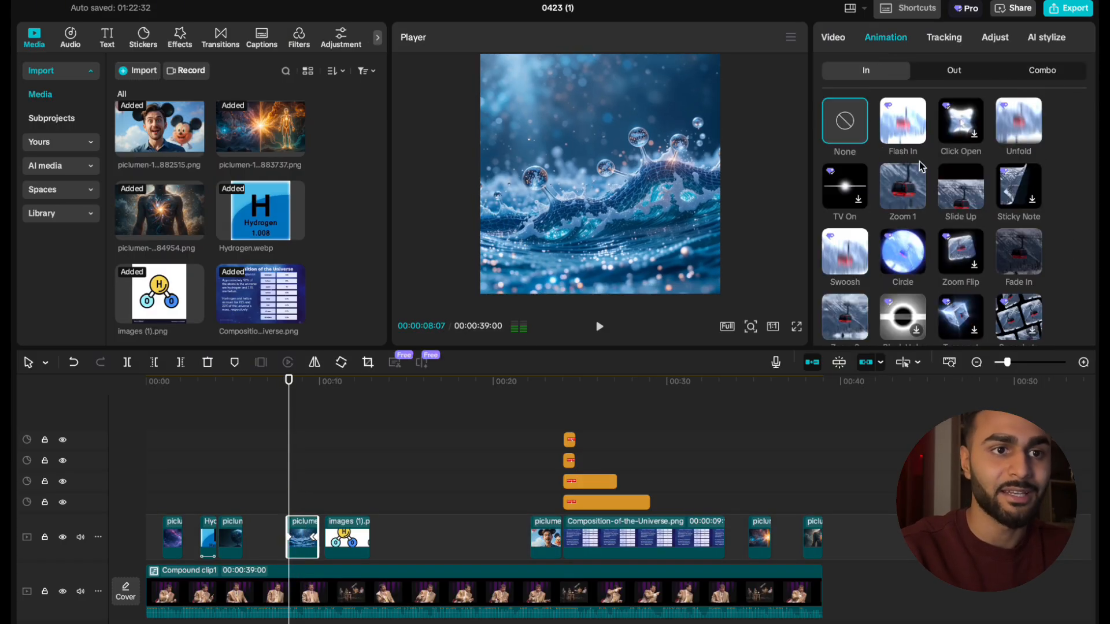
pyautogui.click(905, 190)
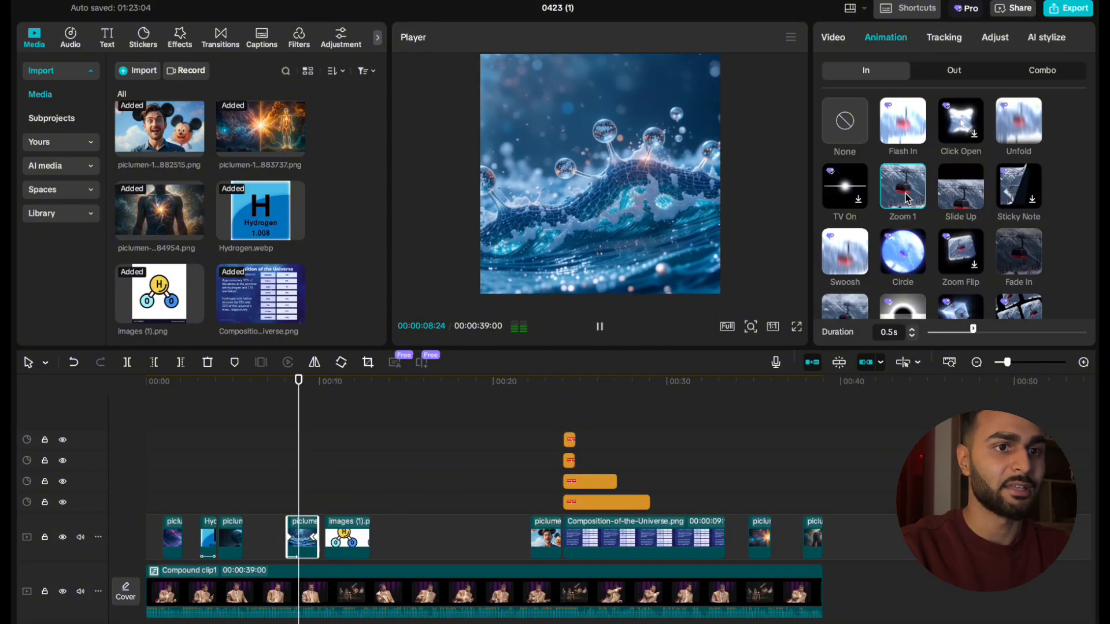
pyautogui.click(851, 253)
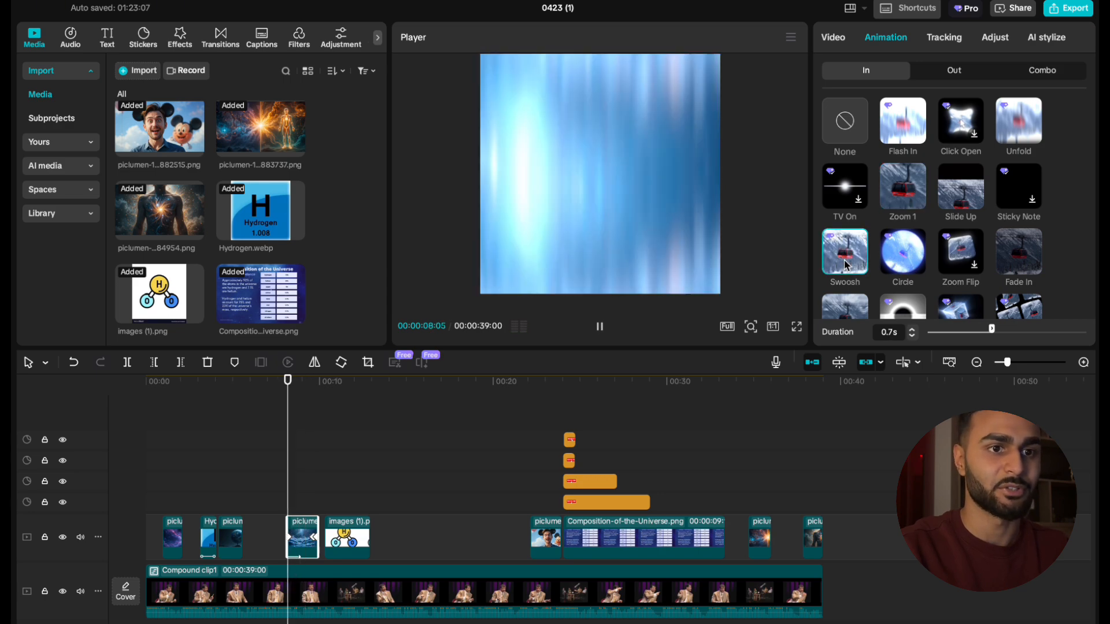
pyautogui.click(1020, 260)
pyautogui.click(1019, 121)
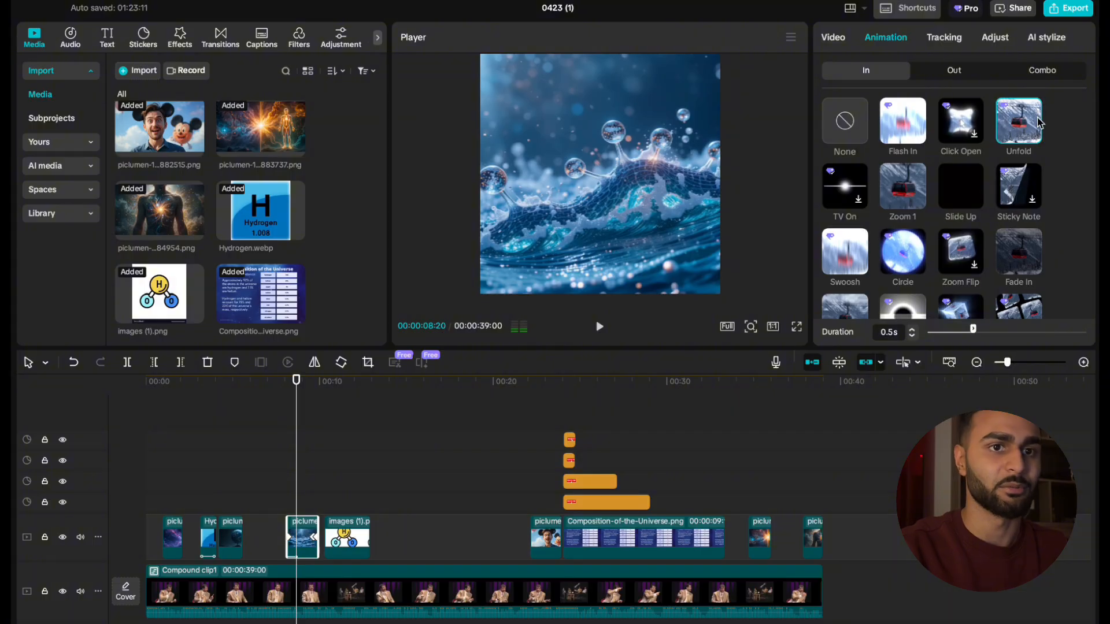
pyautogui.click(885, 195)
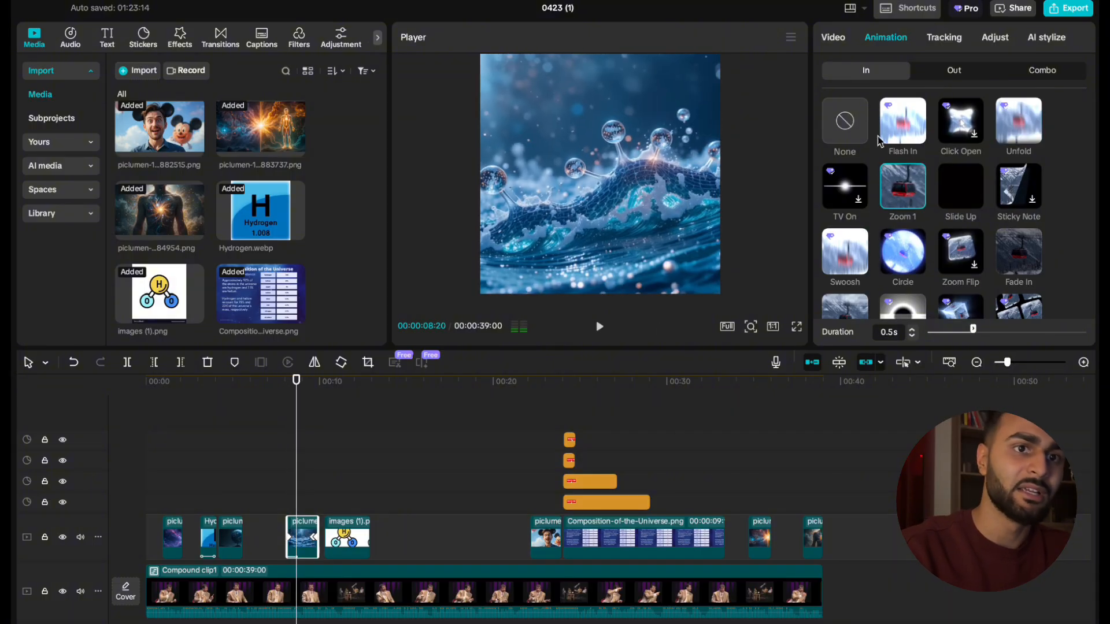
# Preview the Flash Out and Fold exit animations on the ocean wave image, clear them and apply Fade Out.
pyautogui.click(954, 70)
pyautogui.scroll(-1, 1006, 214)
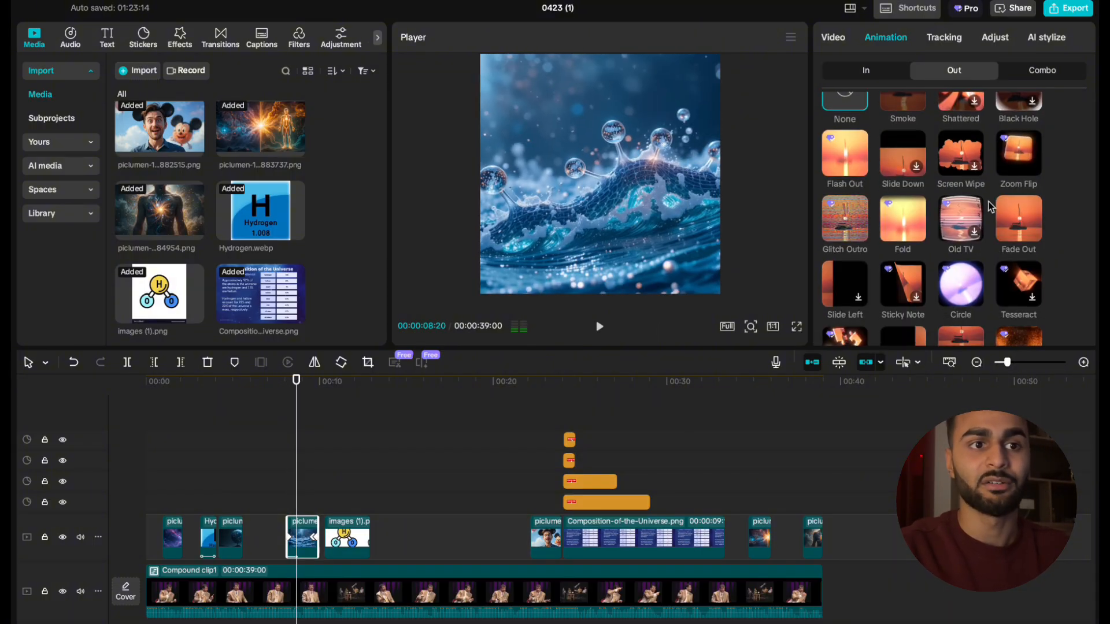
pyautogui.click(852, 147)
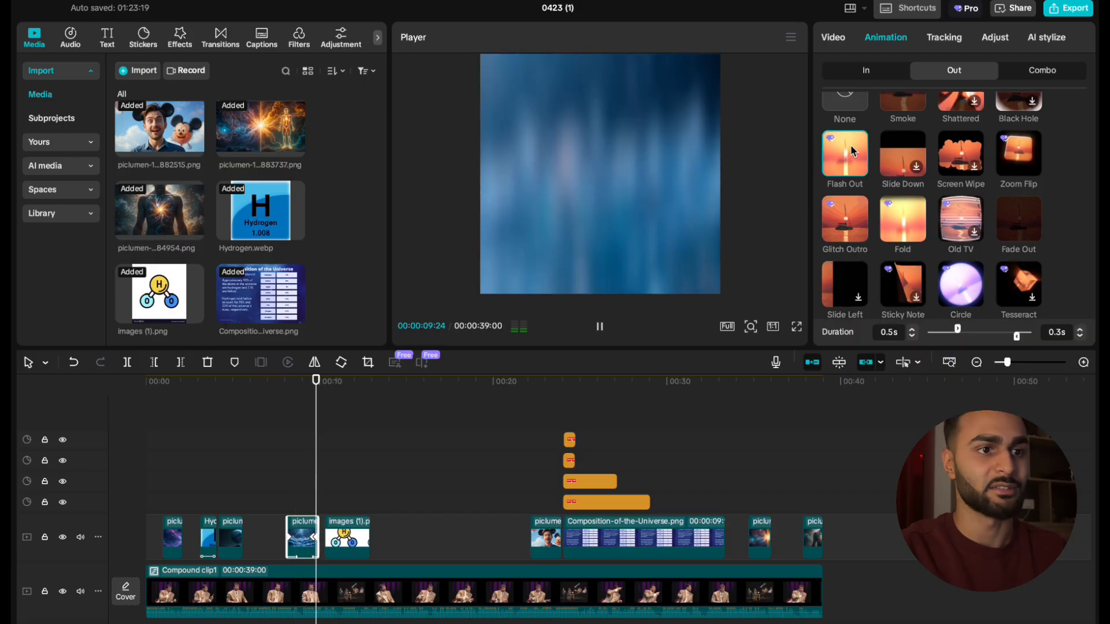
pyautogui.click(881, 225)
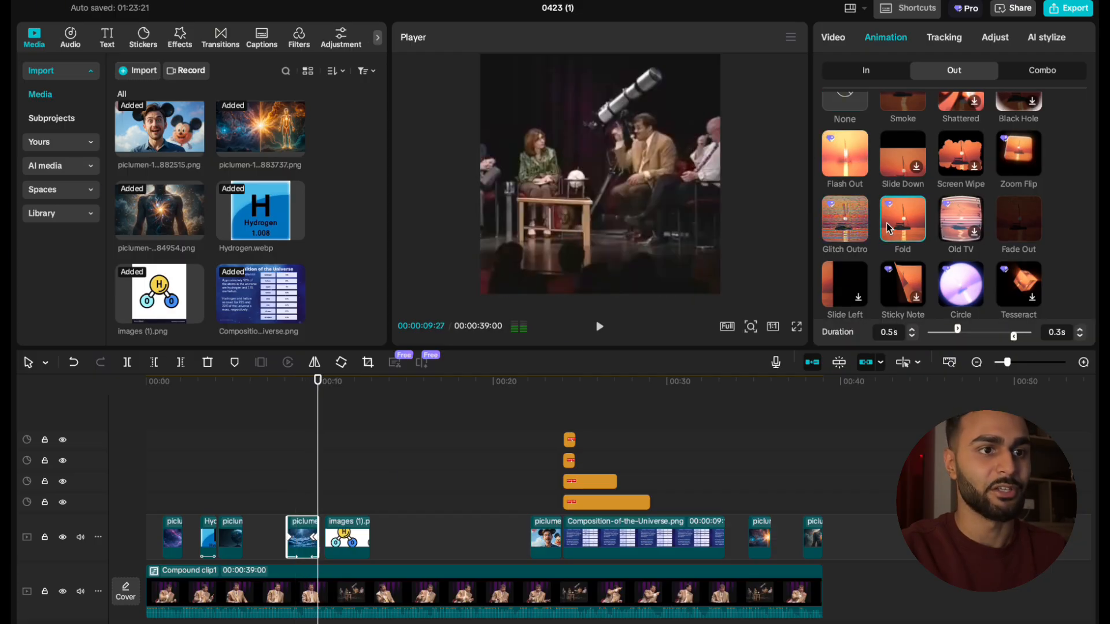
pyautogui.scroll(-2, 900, 230)
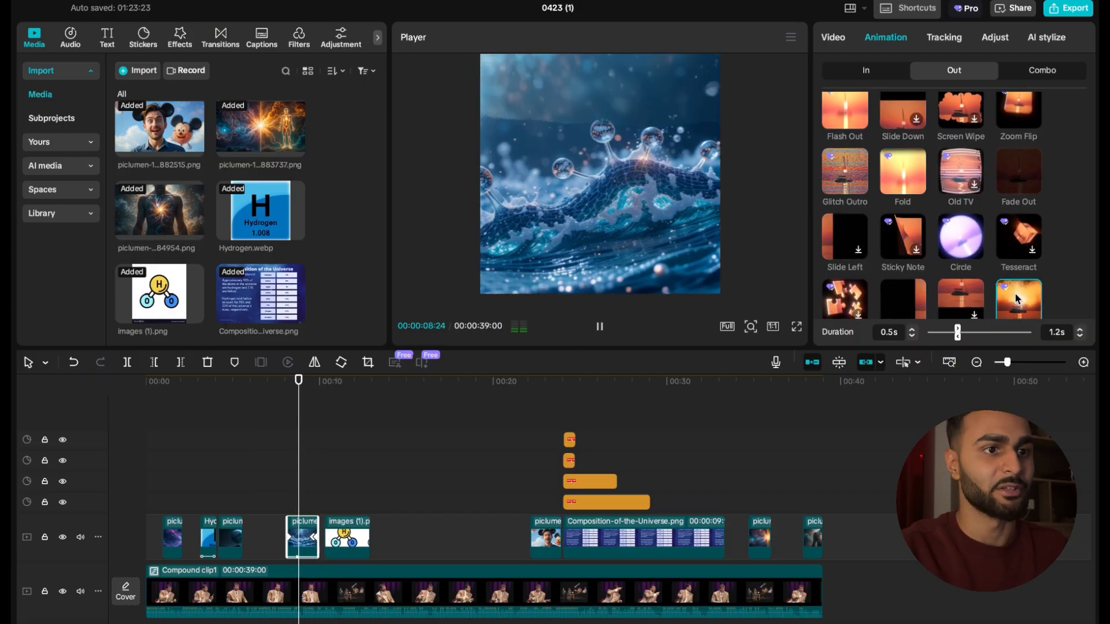
pyautogui.scroll(3, 967, 204)
pyautogui.scroll(-1, 963, 206)
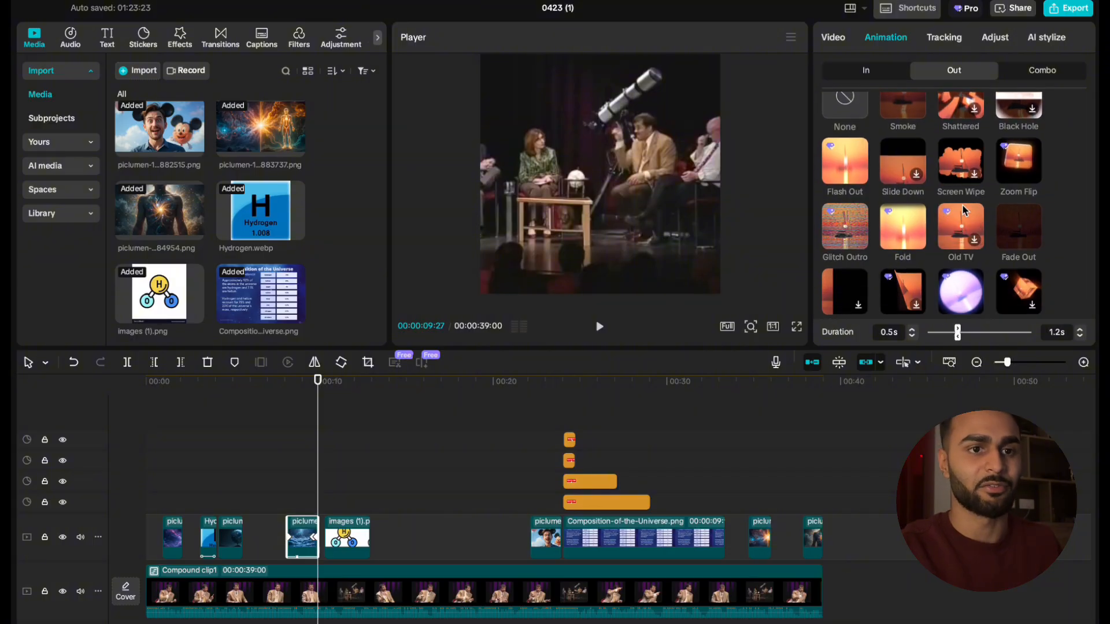
pyautogui.click(902, 219)
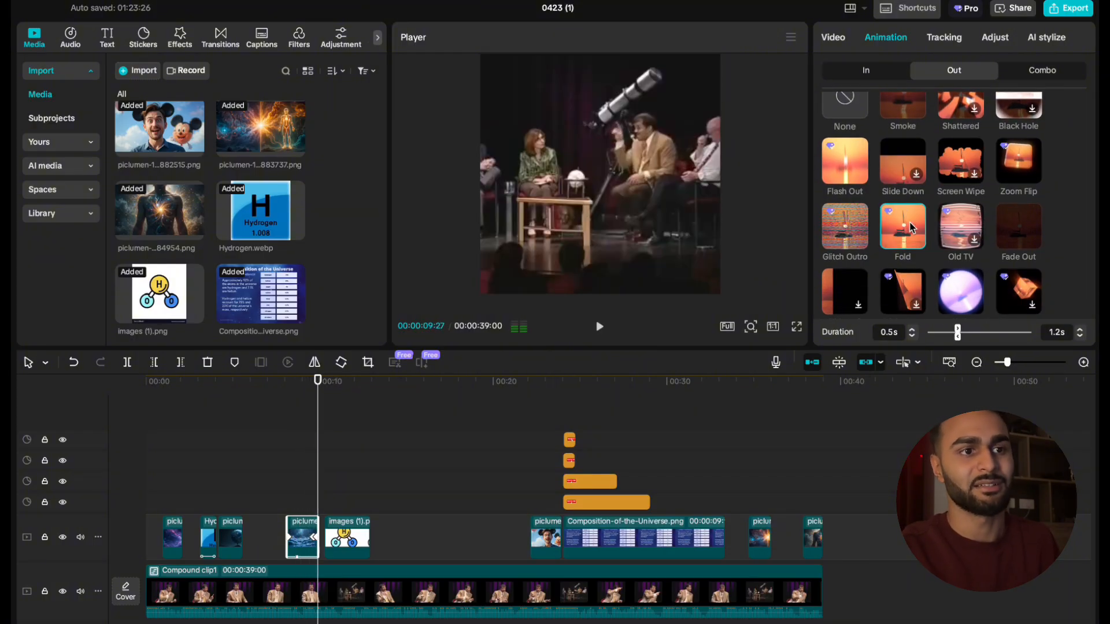
pyautogui.scroll(1, 879, 162)
pyautogui.click(855, 137)
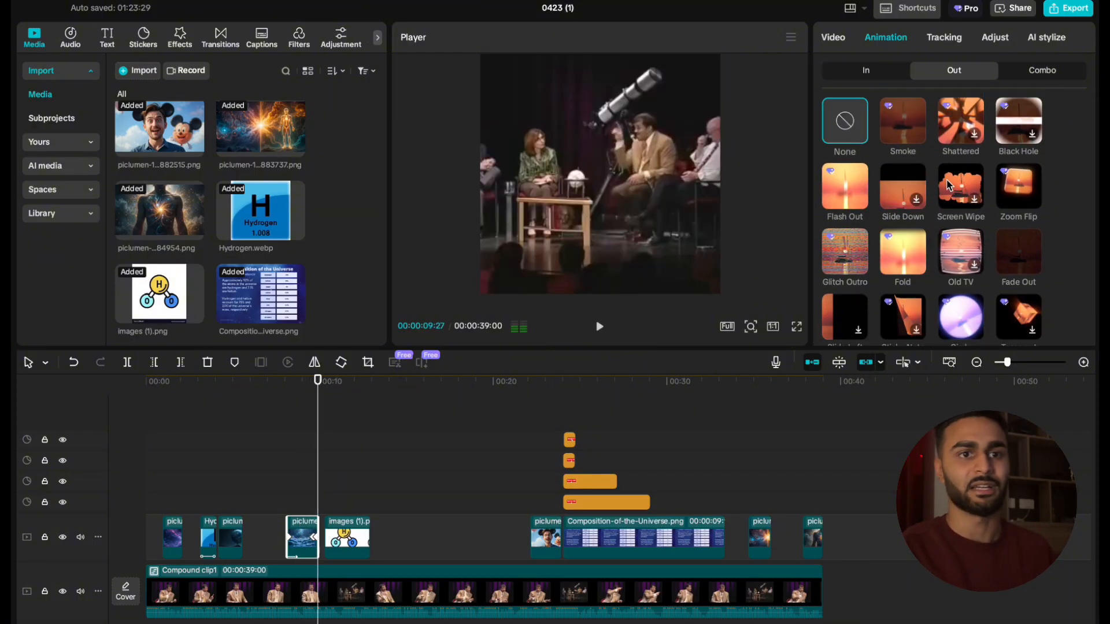
pyautogui.click(1020, 250)
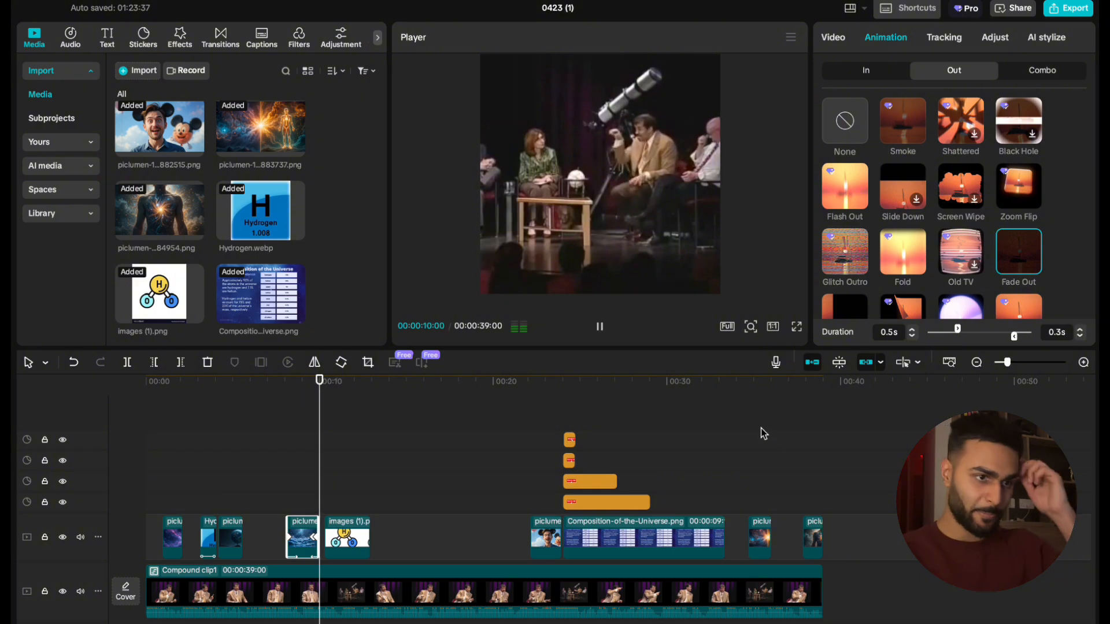
# Play through the composition chart section, then return to the start and replay the opening.
pyautogui.press('space')
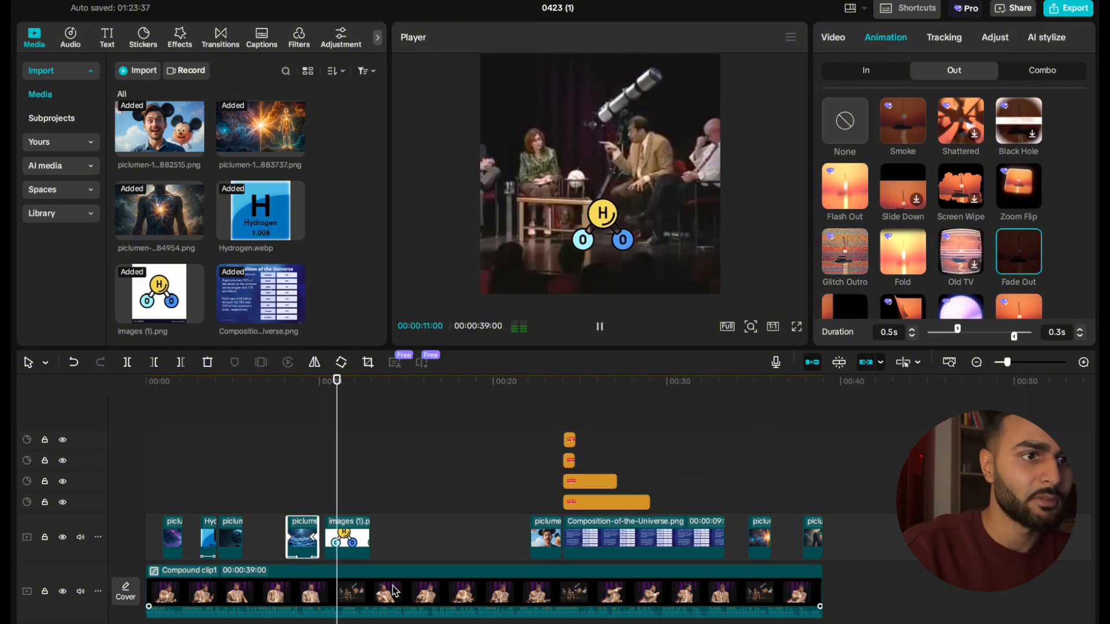
pyautogui.click(540, 505)
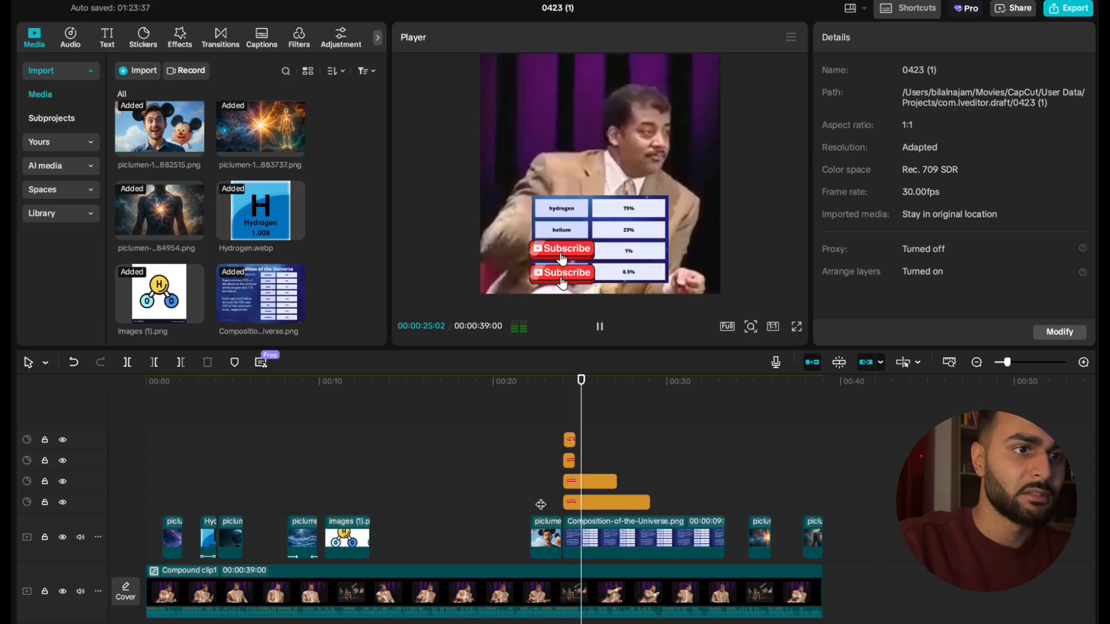
pyautogui.press('space')
pyautogui.moveTo(541, 505); pyautogui.dragTo(14, 502)
pyautogui.press('space')
pyautogui.press('space')
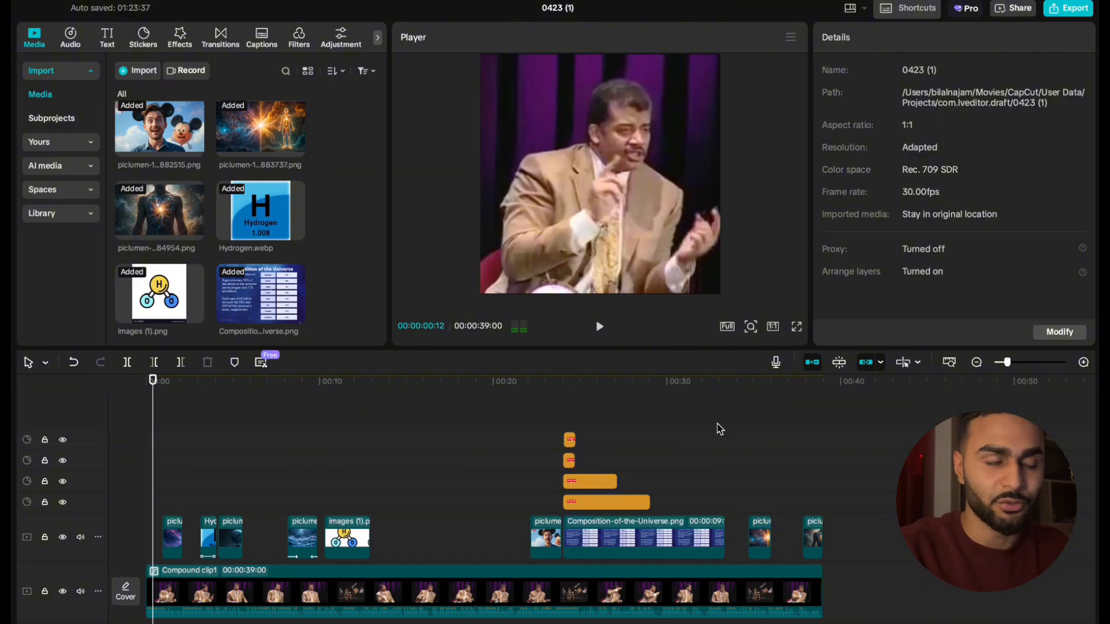
# Select the main speaker clip before the nebula image and look through its basic video settings.
pyautogui.scroll(3, 648, 413)
pyautogui.click(183, 479)
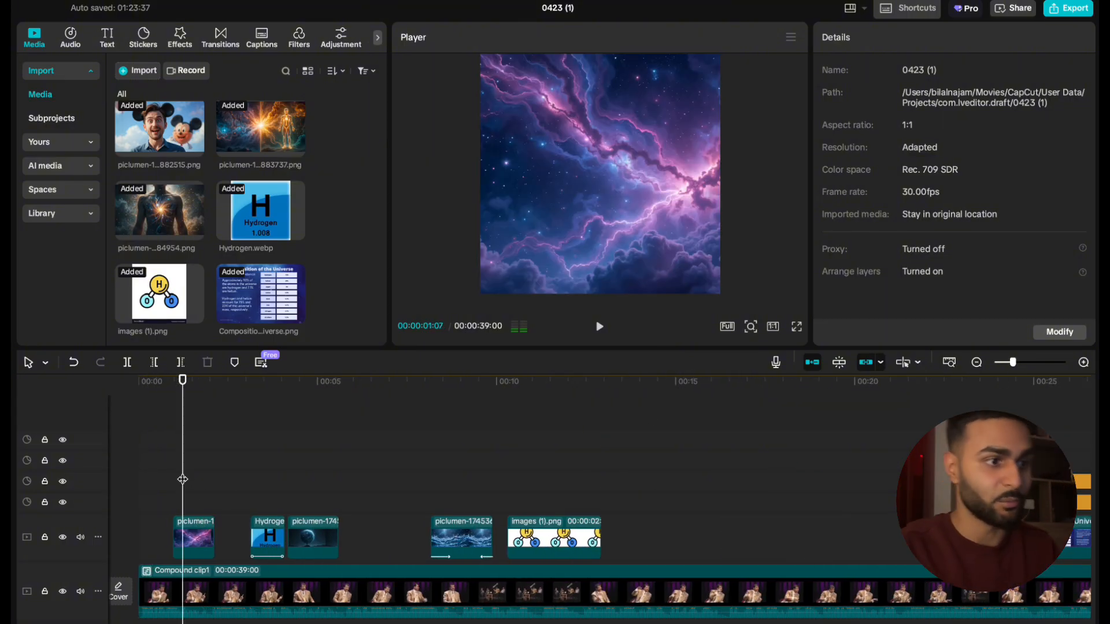
pyautogui.click(170, 481)
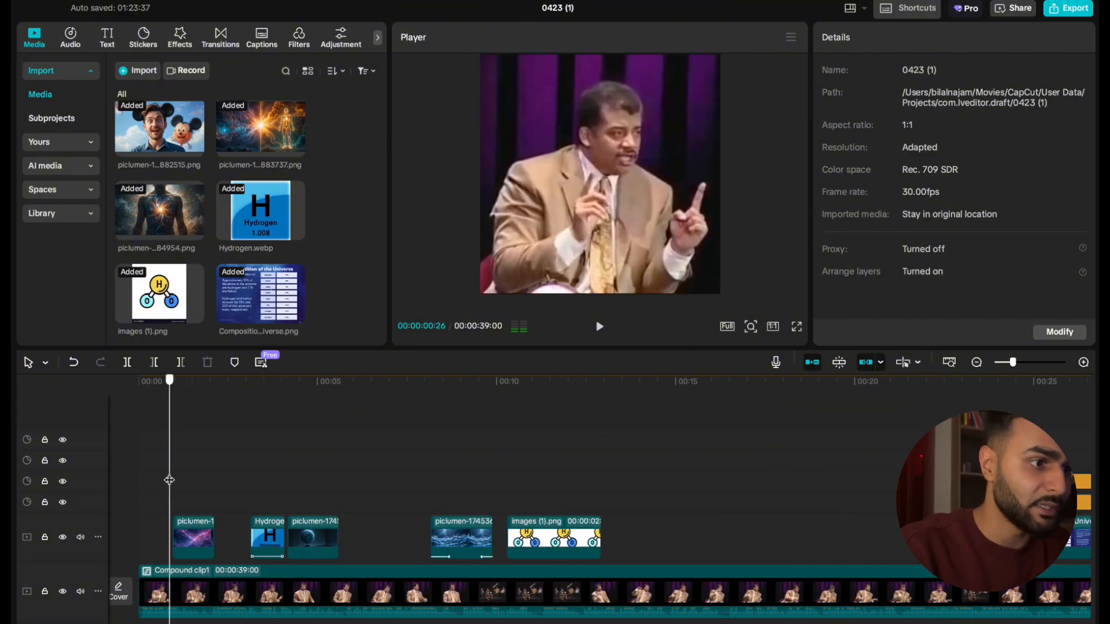
pyautogui.click(618, 173)
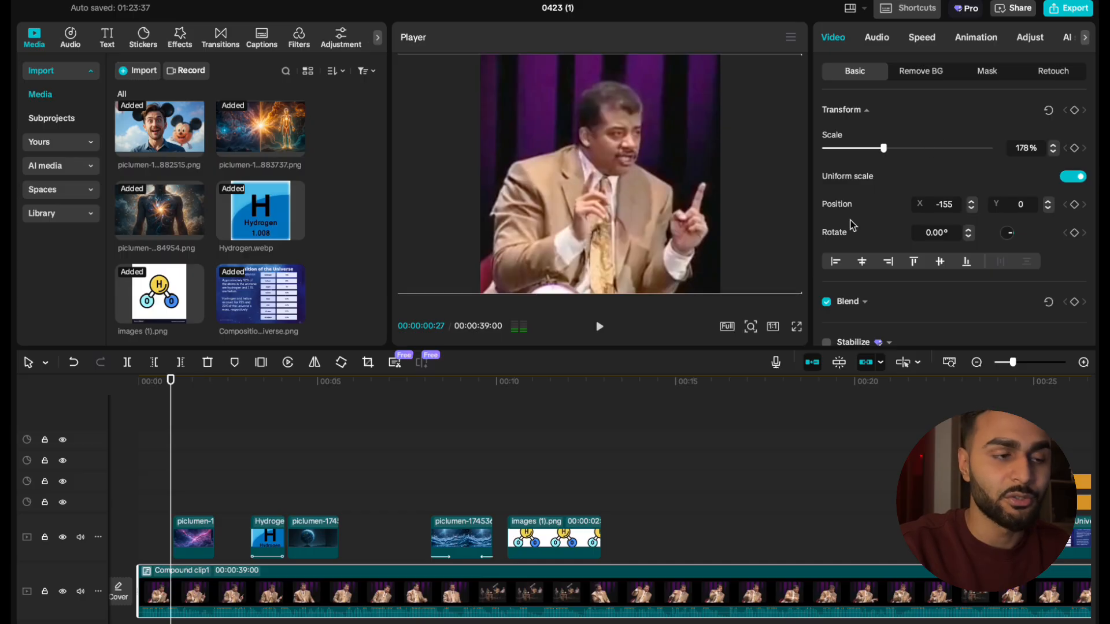
pyautogui.scroll(-15, 955, 179)
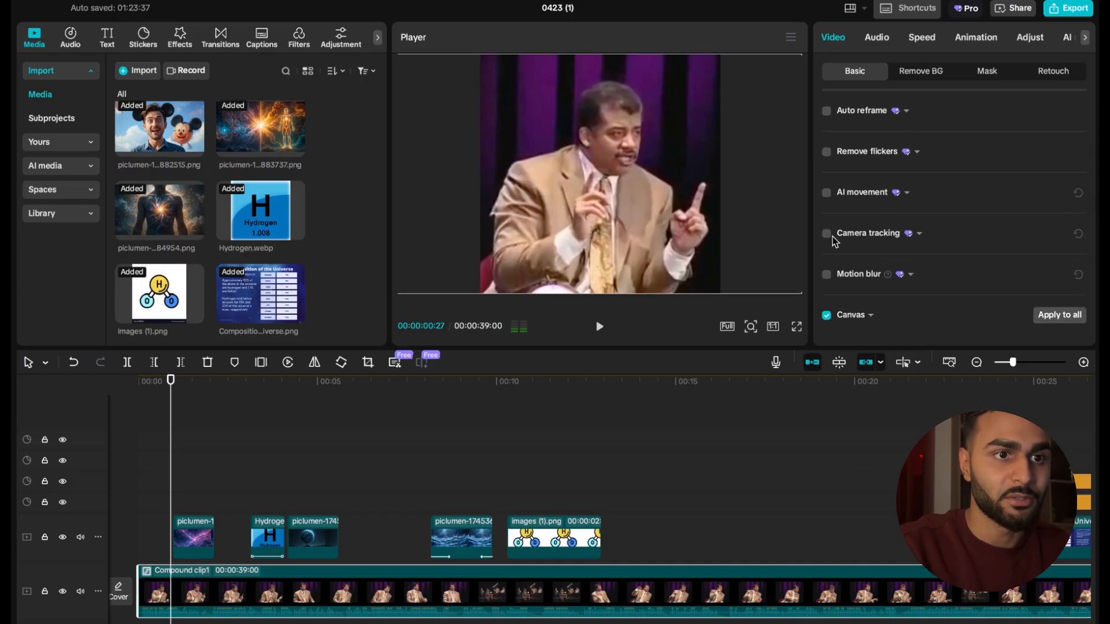
# Split the main speaker clip at 00:00:01:05, beneath the nebula image.
pyautogui.click(593, 337)
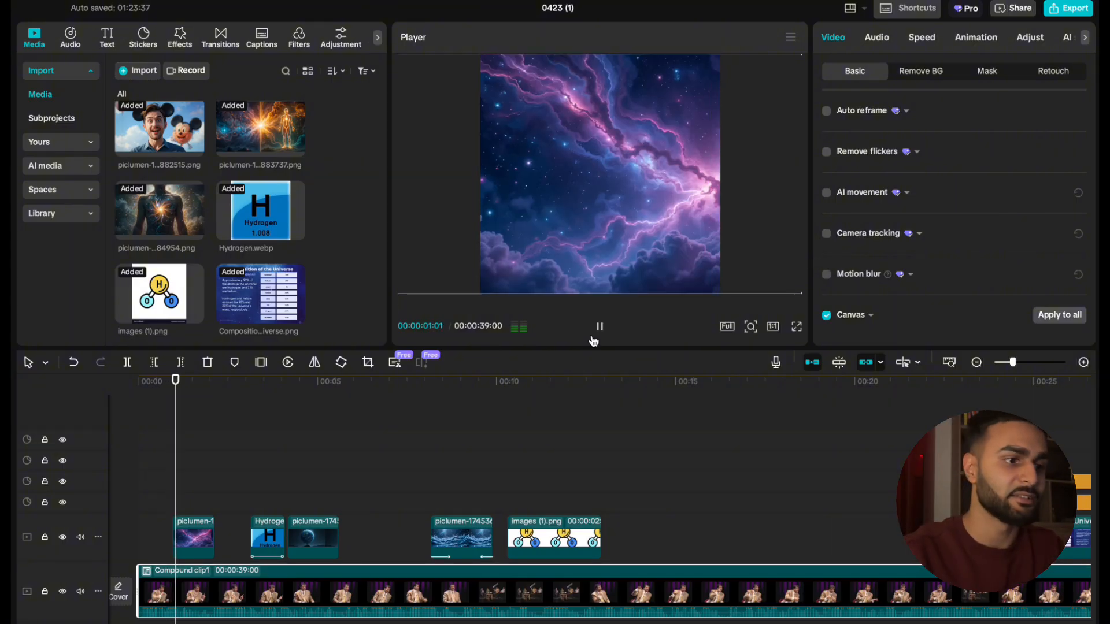
pyautogui.click(593, 337)
pyautogui.moveTo(177, 485)
pyautogui.mouseDown()
pyautogui.moveTo(114, 484)
pyautogui.moveTo(187, 496)
pyautogui.mouseUp()
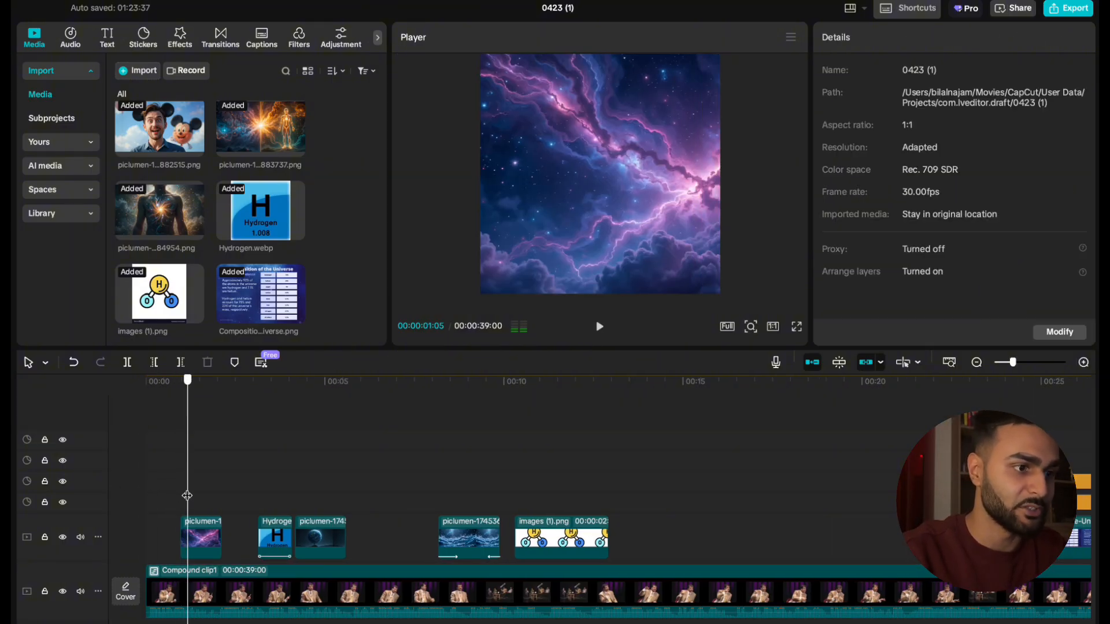
pyautogui.click(213, 554)
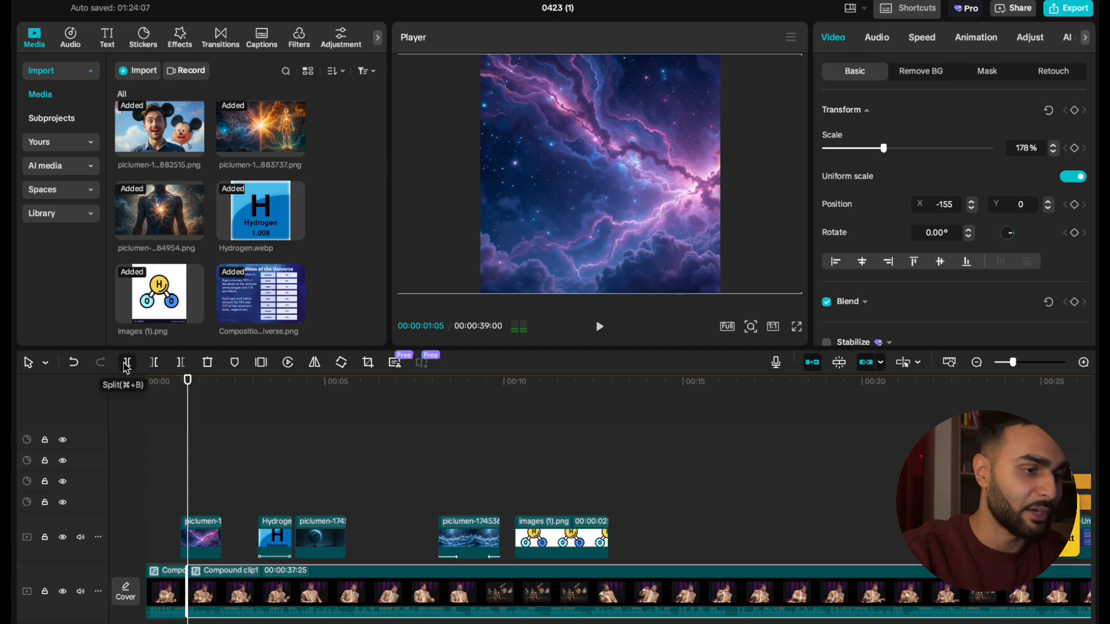
# Add a transform keyframe at the start of the short opening segment of the speaker clip.
pyautogui.moveTo(172, 537); pyautogui.dragTo(166, 532)
pyautogui.click(153, 590)
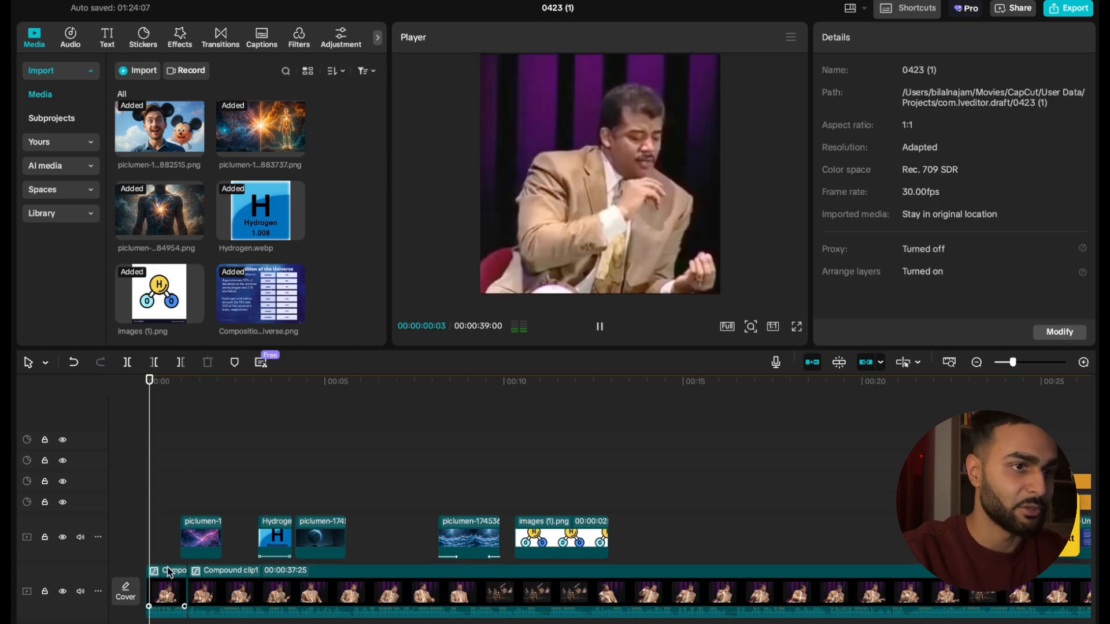
pyautogui.click(1074, 110)
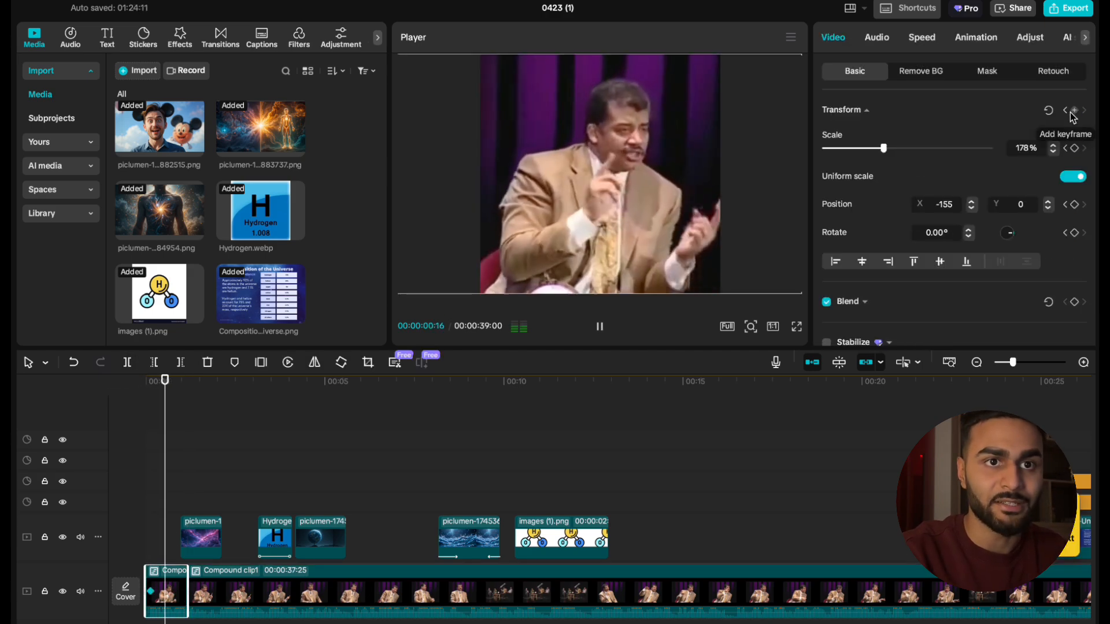
# Scale the opening speaker segment up to 240% at its end, then play the zoom from the start.
pyautogui.moveTo(902, 149); pyautogui.dragTo(906, 150)
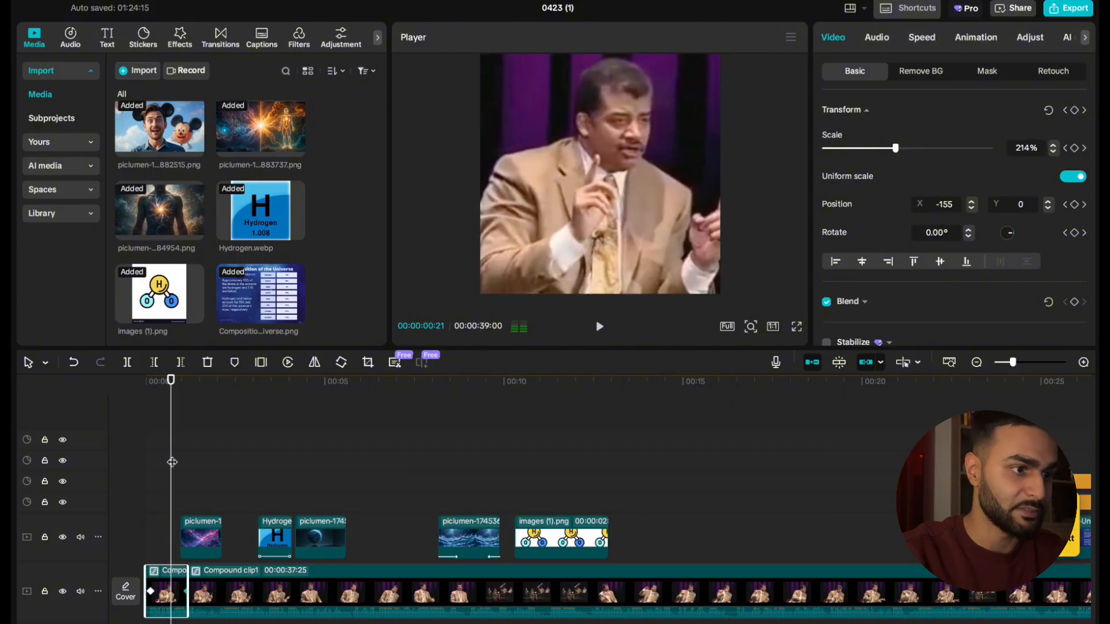
pyautogui.press('Home')
pyautogui.press('space')
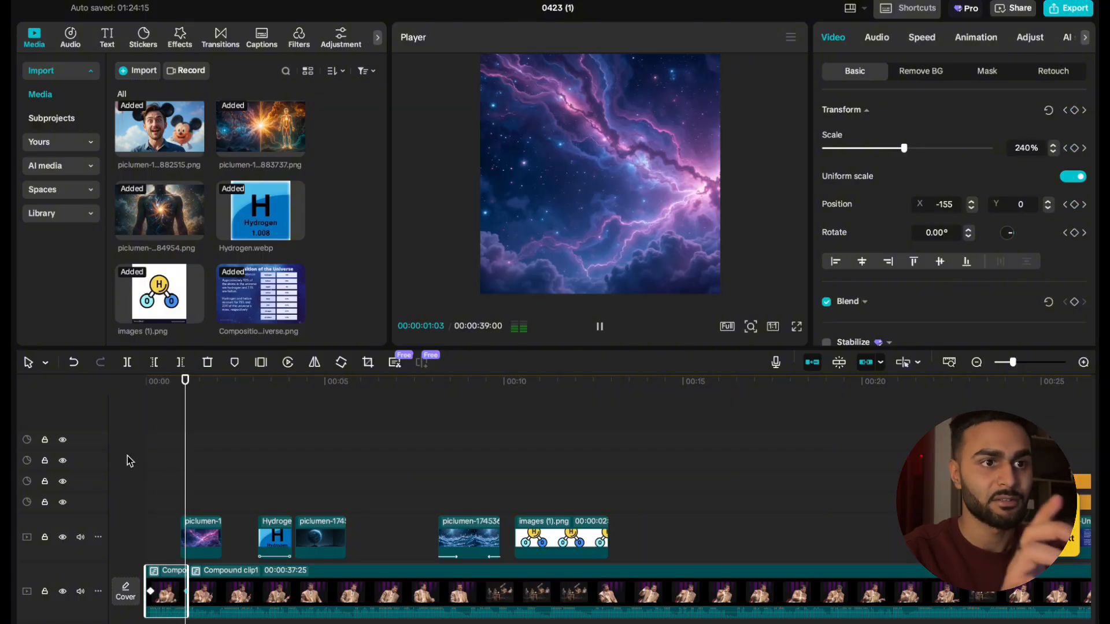
pyautogui.press('space')
# Replay the opening zoom on the speaker through to the nebula image.
pyautogui.click(127, 456)
pyautogui.press('space')
pyautogui.press('space')
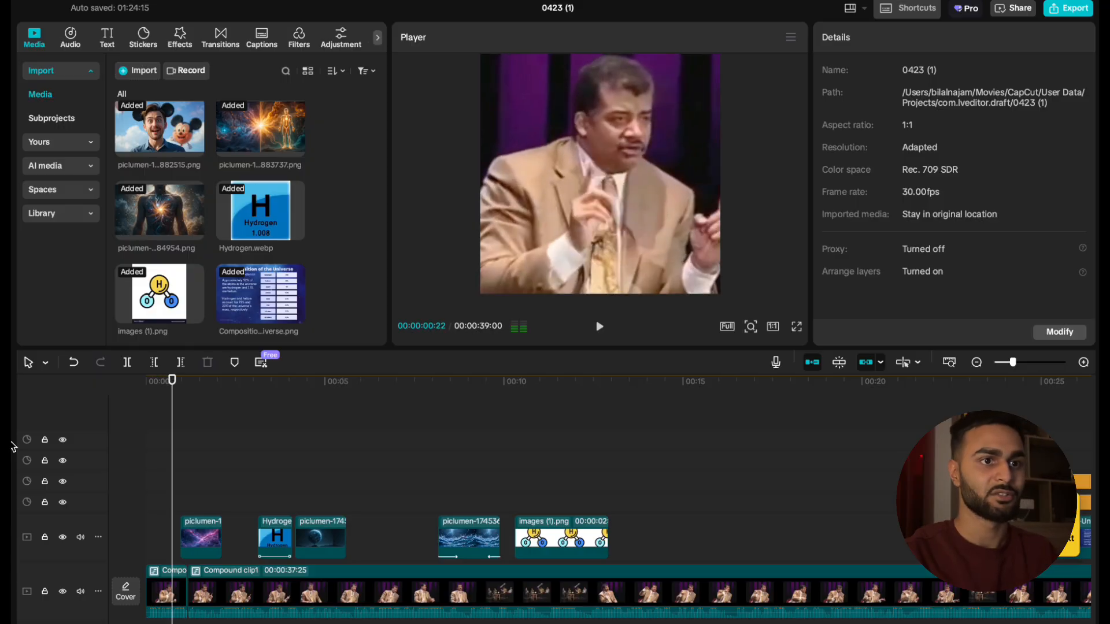
pyautogui.click(163, 588)
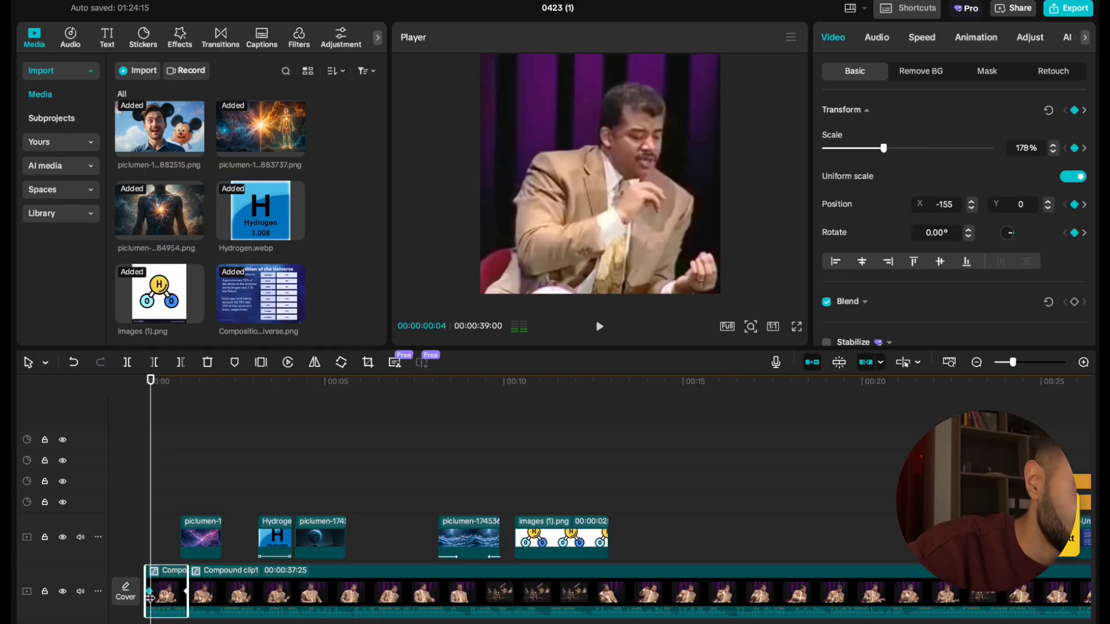
pyautogui.click(127, 479)
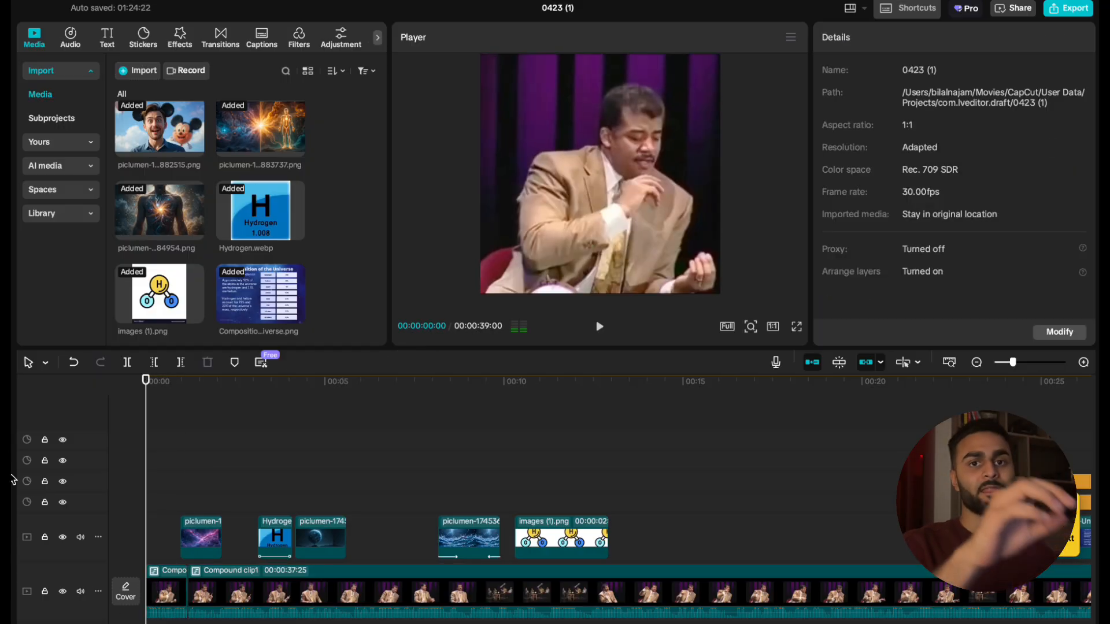
pyautogui.press('space')
pyautogui.press('space')
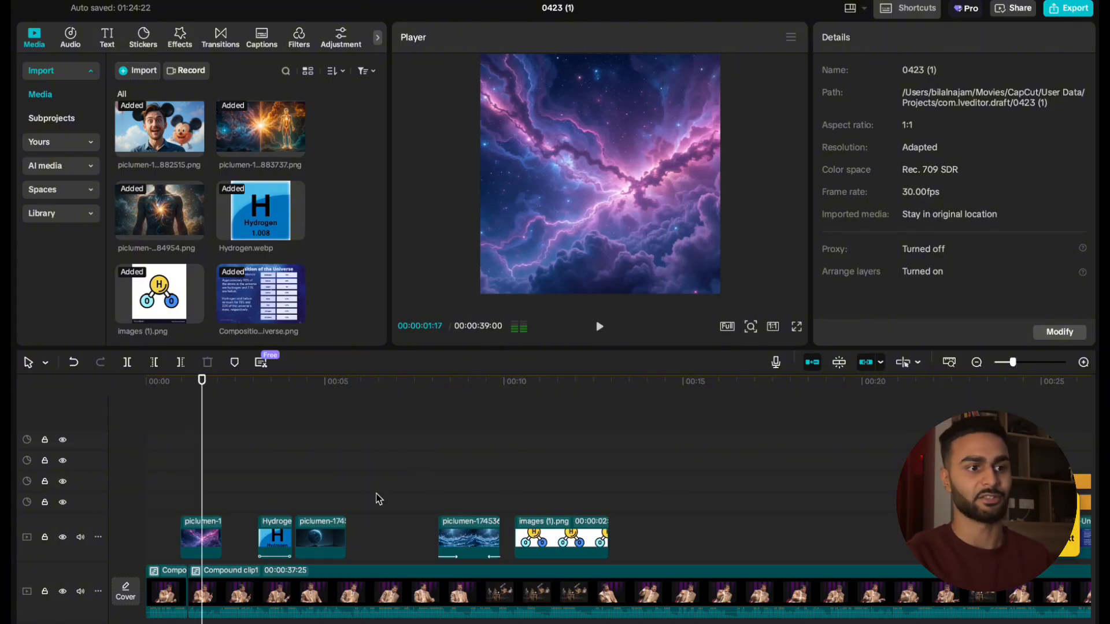
# Try face camera tracking on the long speaker clip following the opening segment.
pyautogui.click(304, 593)
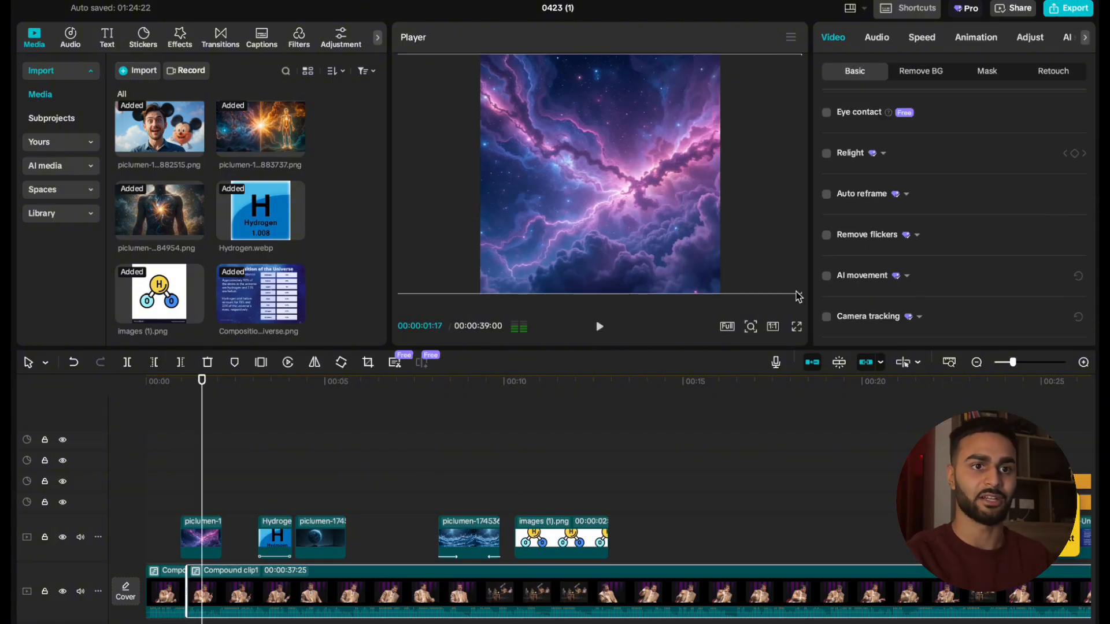
pyautogui.scroll(-2, 914, 294)
pyautogui.click(826, 235)
pyautogui.press('space')
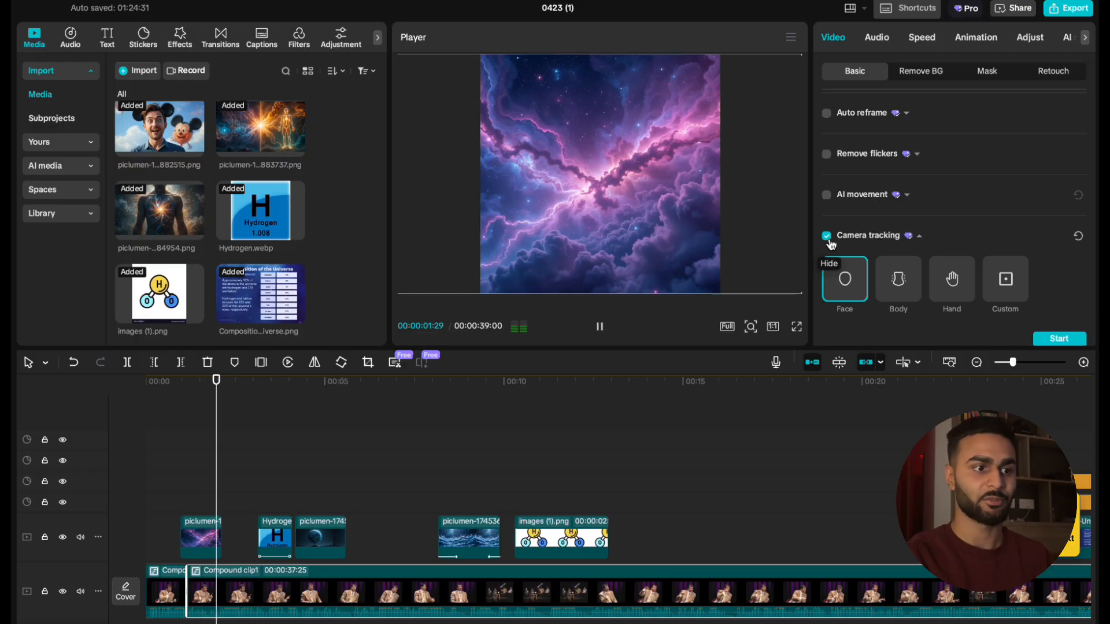
pyautogui.press('space')
pyautogui.scroll(-1, 1019, 290)
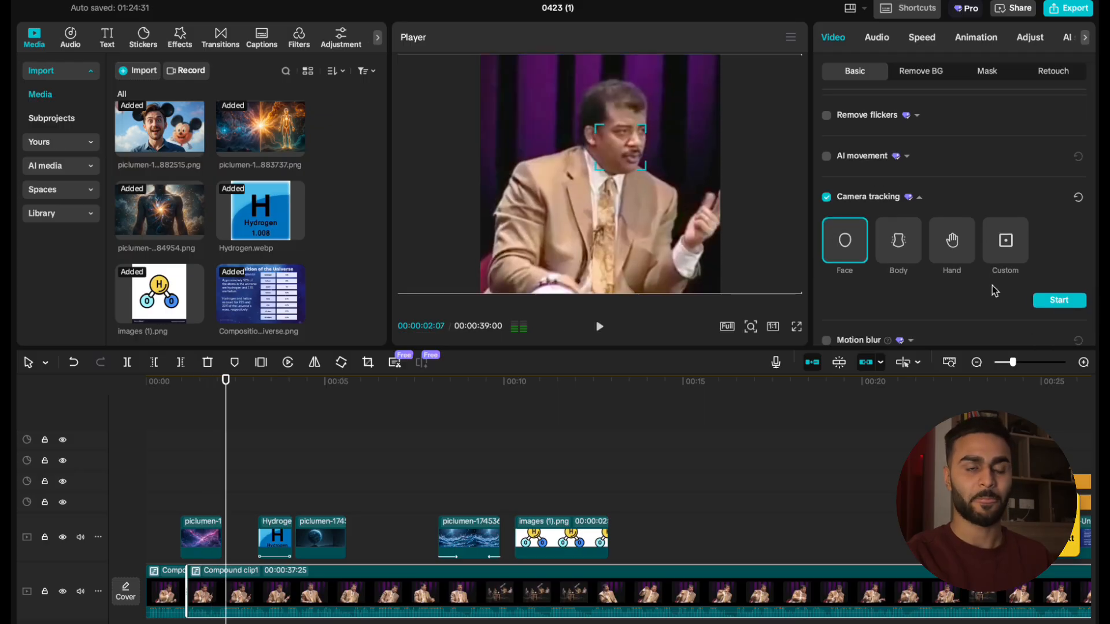
pyautogui.click(1060, 300)
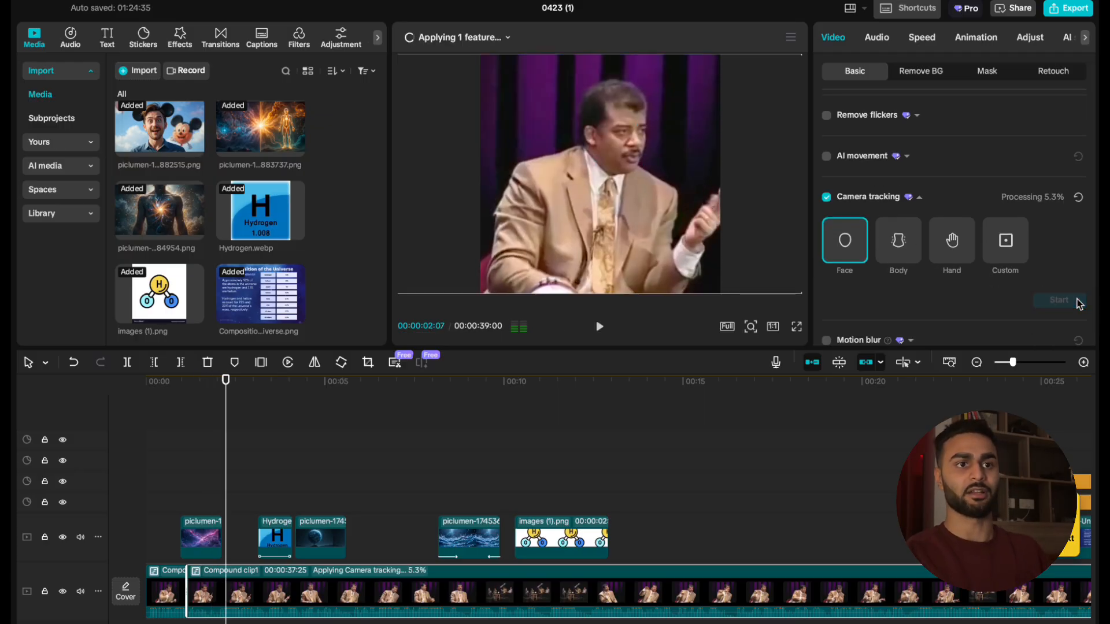
pyautogui.press('space')
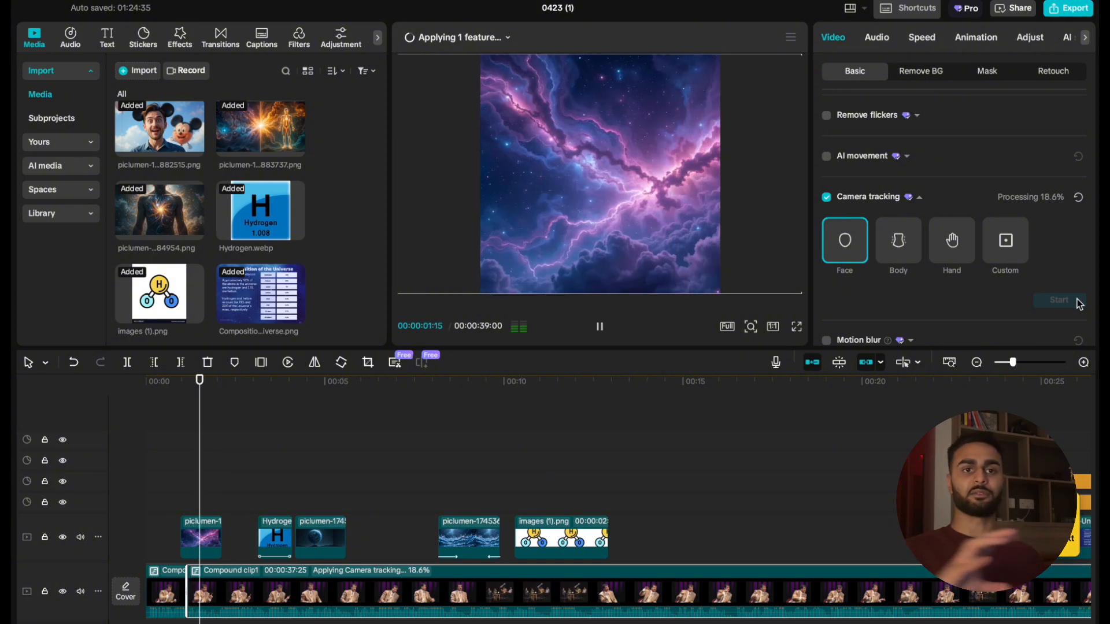
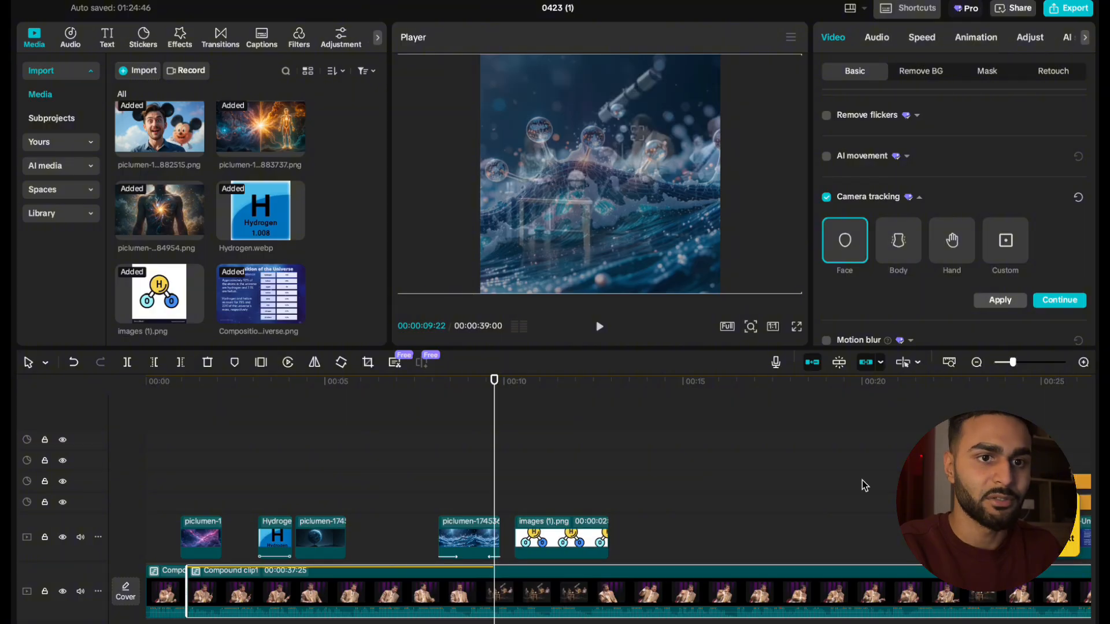
# Continue the camera tracking run on the long speaker clip, preview the footage, and quit the tracking.
pyautogui.click(1060, 301)
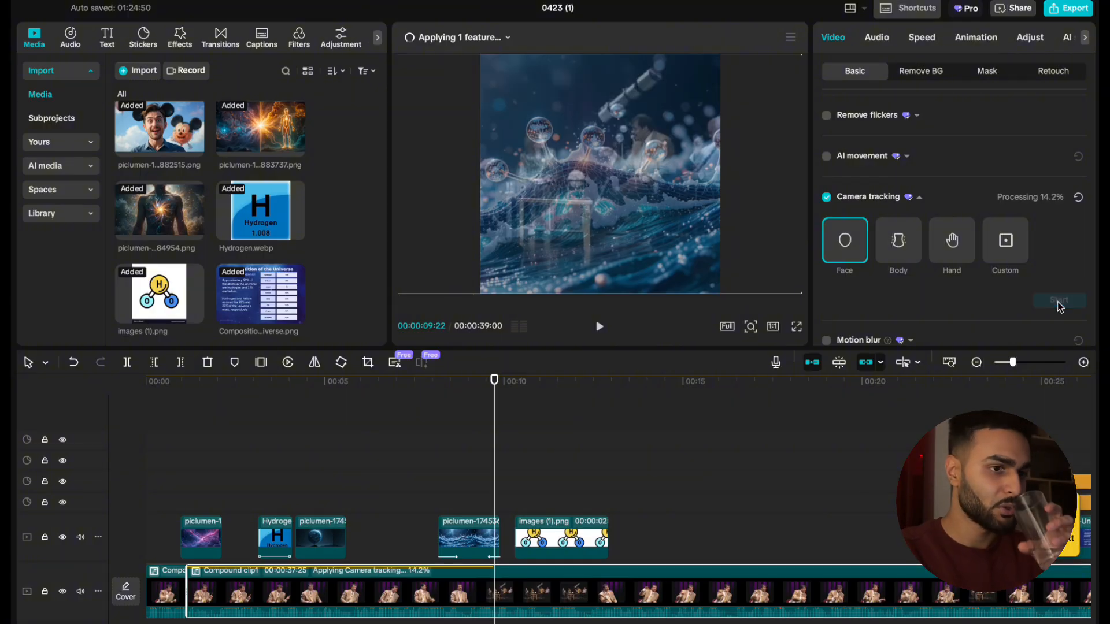
pyautogui.press('space')
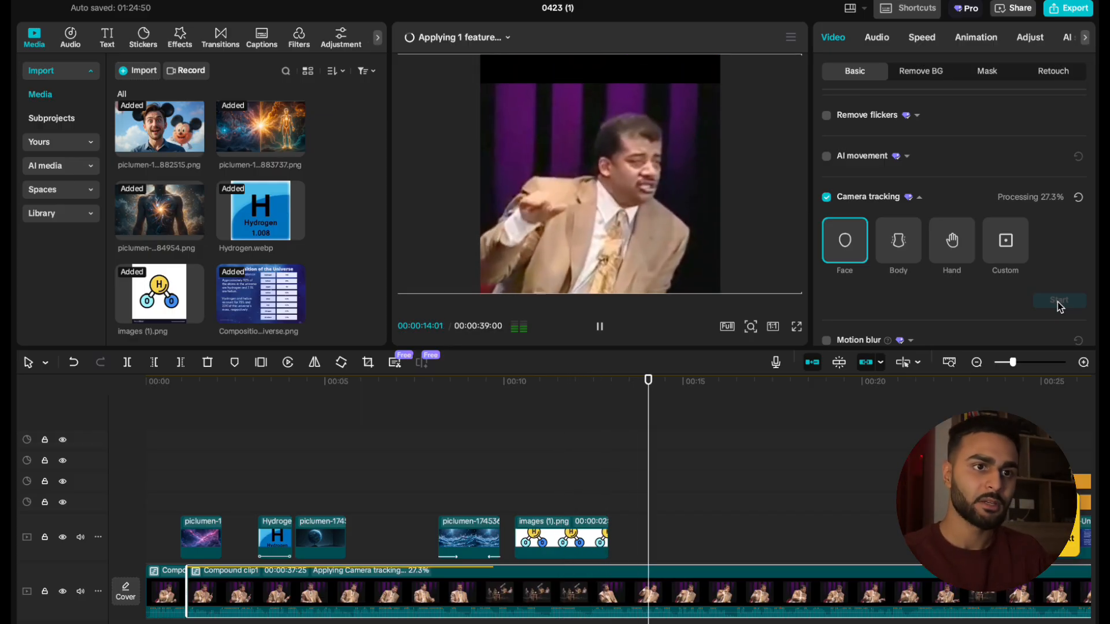
pyautogui.press('space')
pyautogui.press('space')
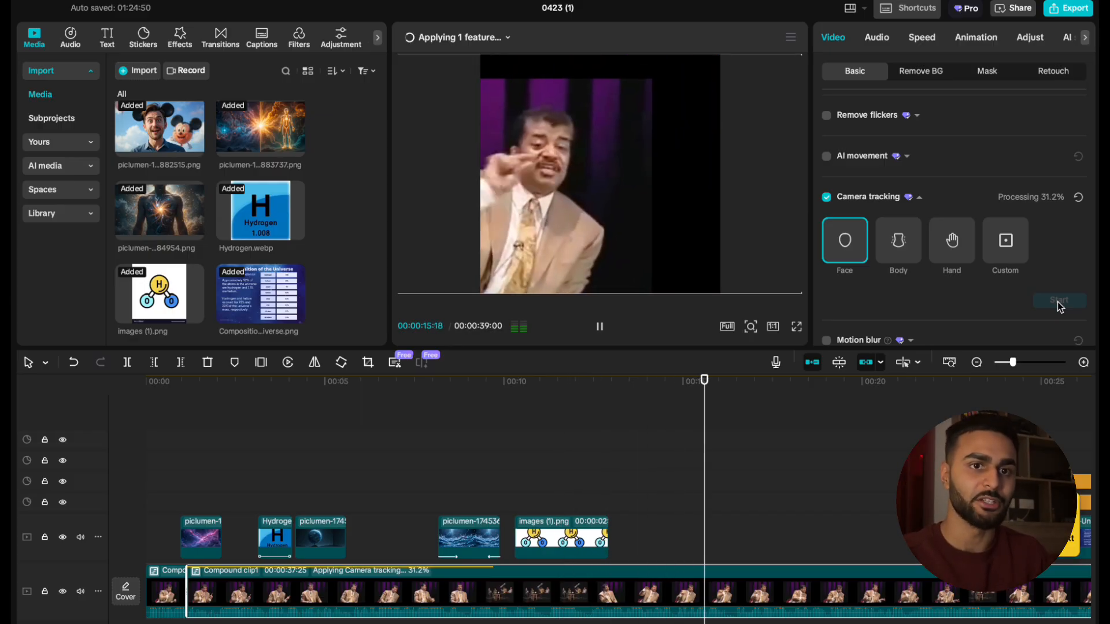
pyautogui.press('super+space')
pyautogui.click(827, 198)
pyautogui.click(587, 392)
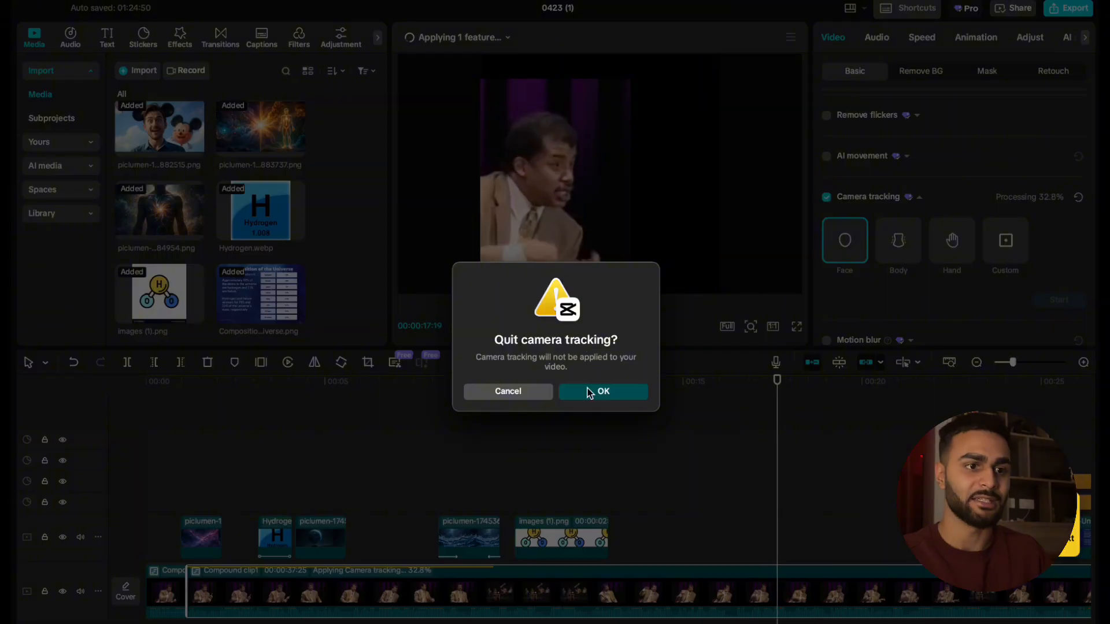
# Scrub through the timeline from the molecule image to the composition chart to review the untracked speaker footage.
pyautogui.click(603, 454)
pyautogui.moveTo(589, 455); pyautogui.dragTo(535, 442)
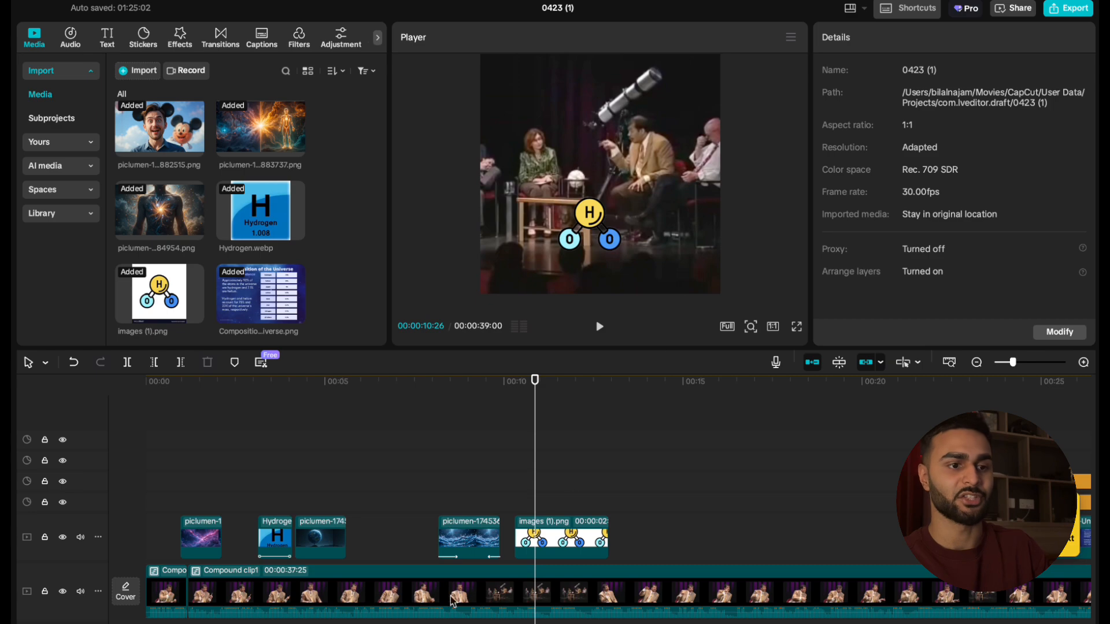
pyautogui.moveTo(376, 528); pyautogui.dragTo(639, 510)
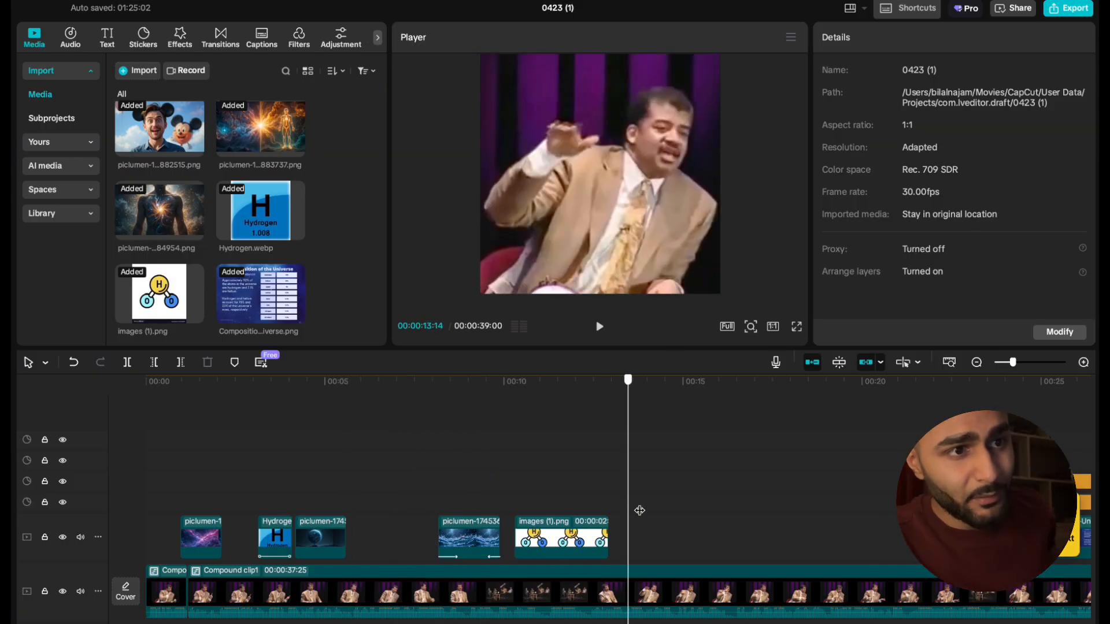
pyautogui.click(726, 564)
pyautogui.moveTo(750, 516); pyautogui.dragTo(1020, 512)
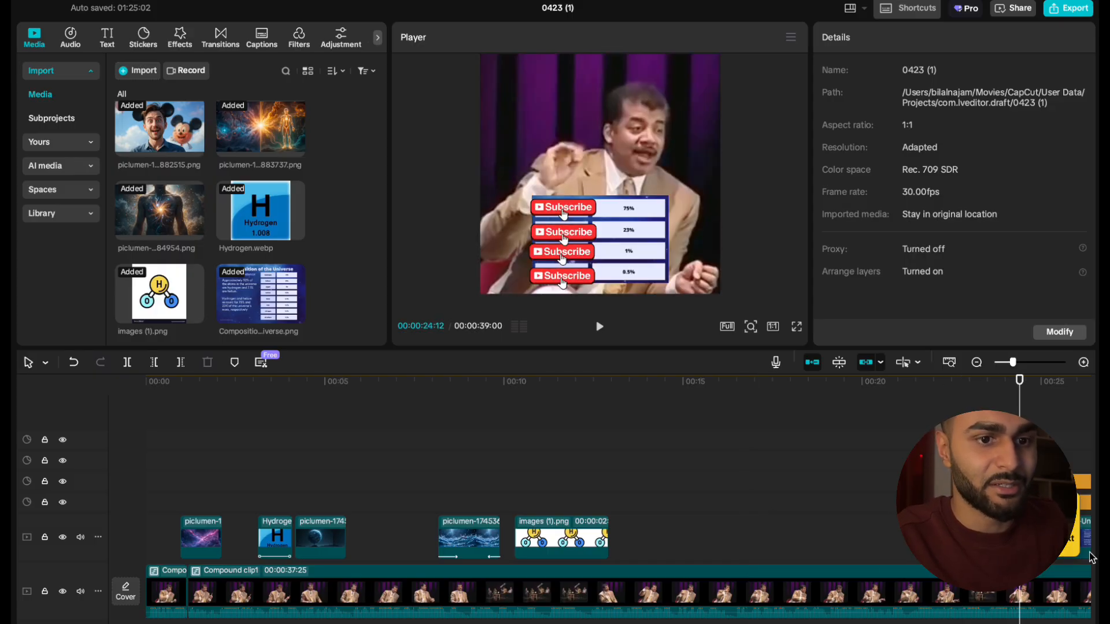
pyautogui.click(1073, 537)
pyautogui.hscroll(8, 1073, 538)
# Split the long speaker clip beneath the end of the nebula image.
pyautogui.click(851, 466)
pyautogui.moveTo(851, 466); pyautogui.dragTo(214, 469)
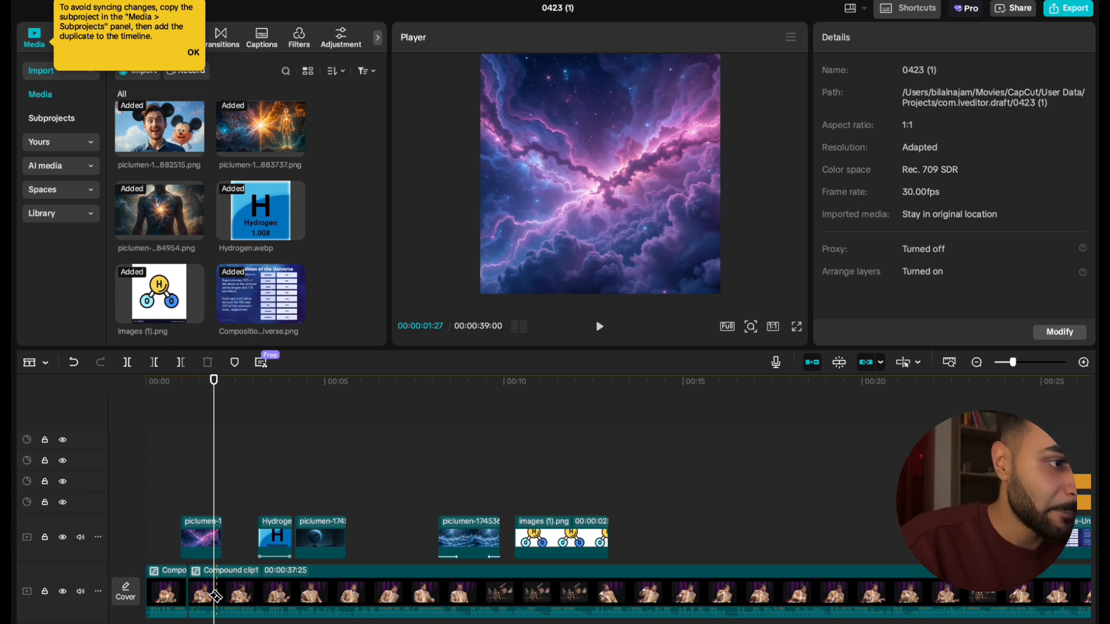
pyautogui.click(217, 595)
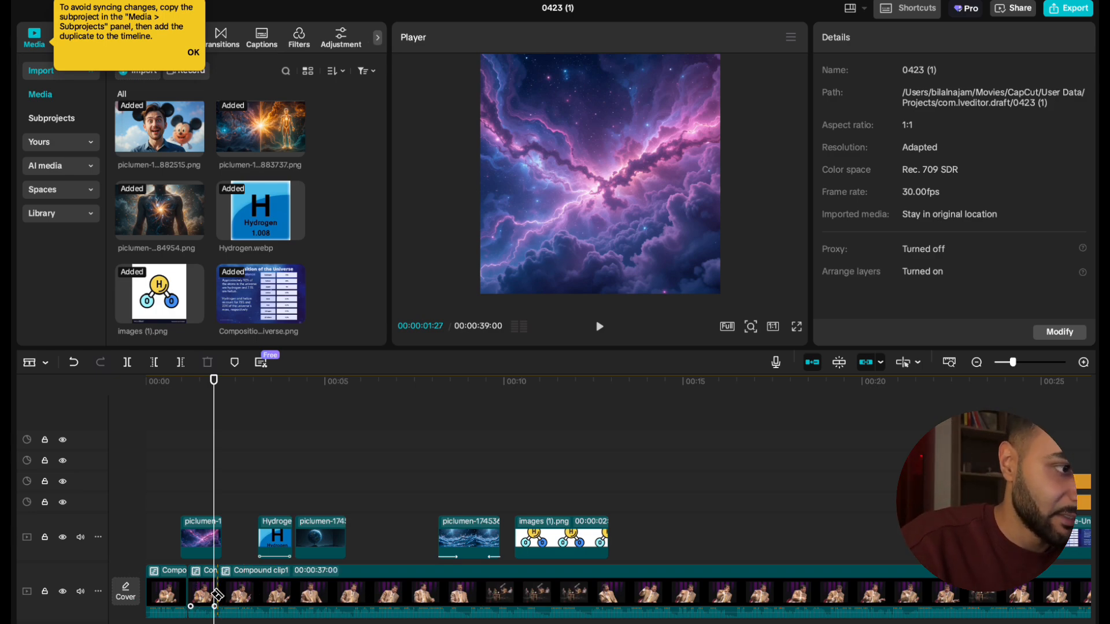
# Try cutting the speaker clip beneath the hydrogen, planet and ocean images, then undo these three cuts.
pyautogui.click(262, 591)
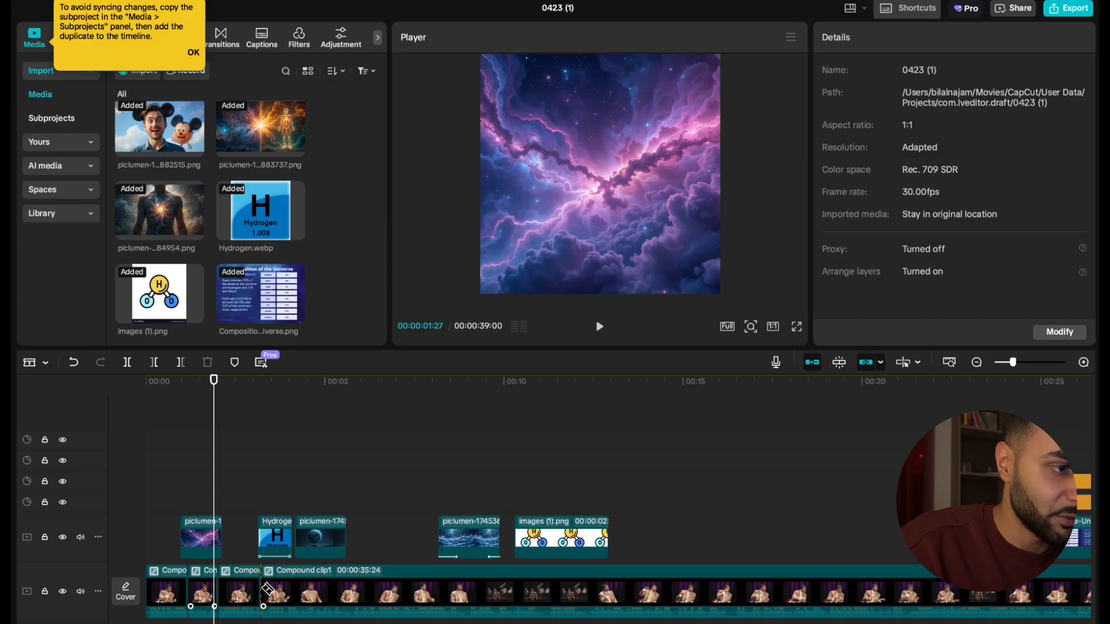
pyautogui.hscroll(3, 272, 592)
pyautogui.click(274, 593)
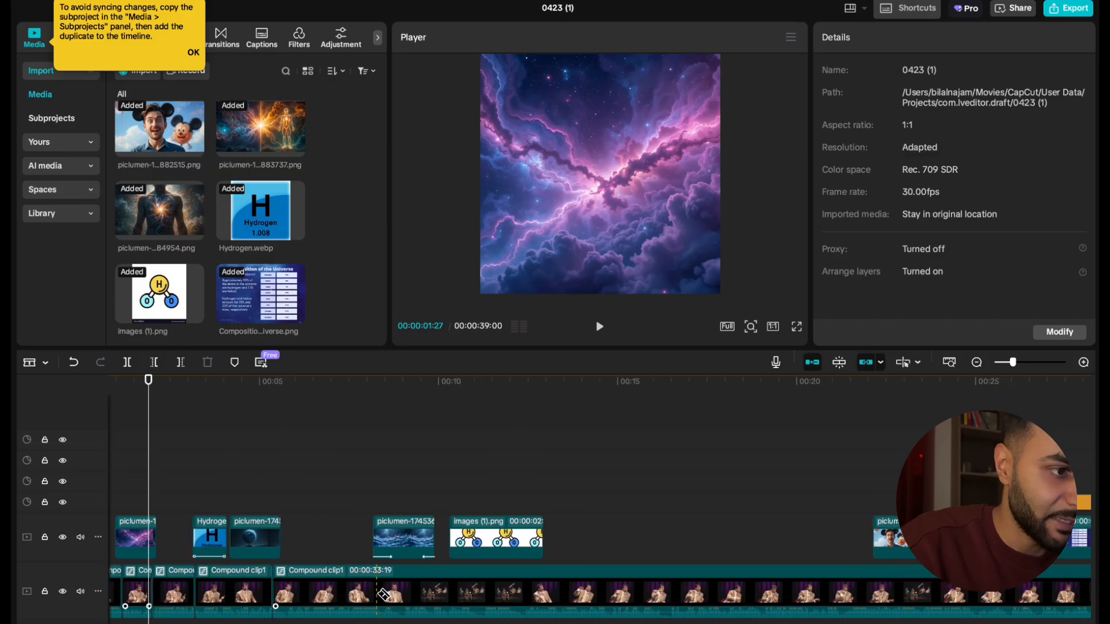
pyautogui.click(377, 593)
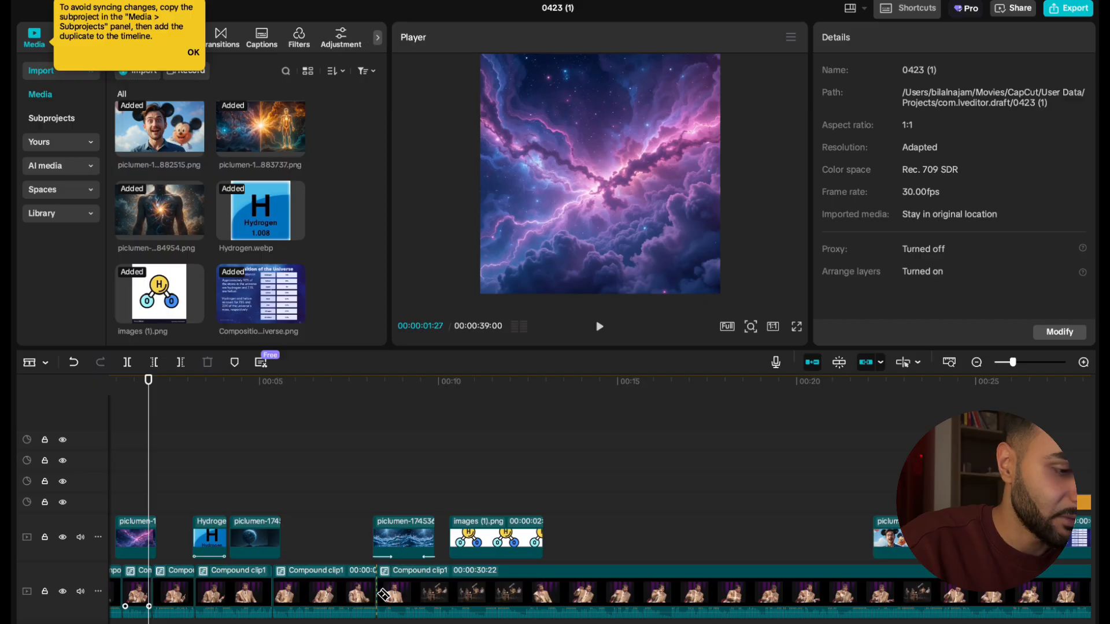
pyautogui.press('super+z')
pyautogui.press('super+z')
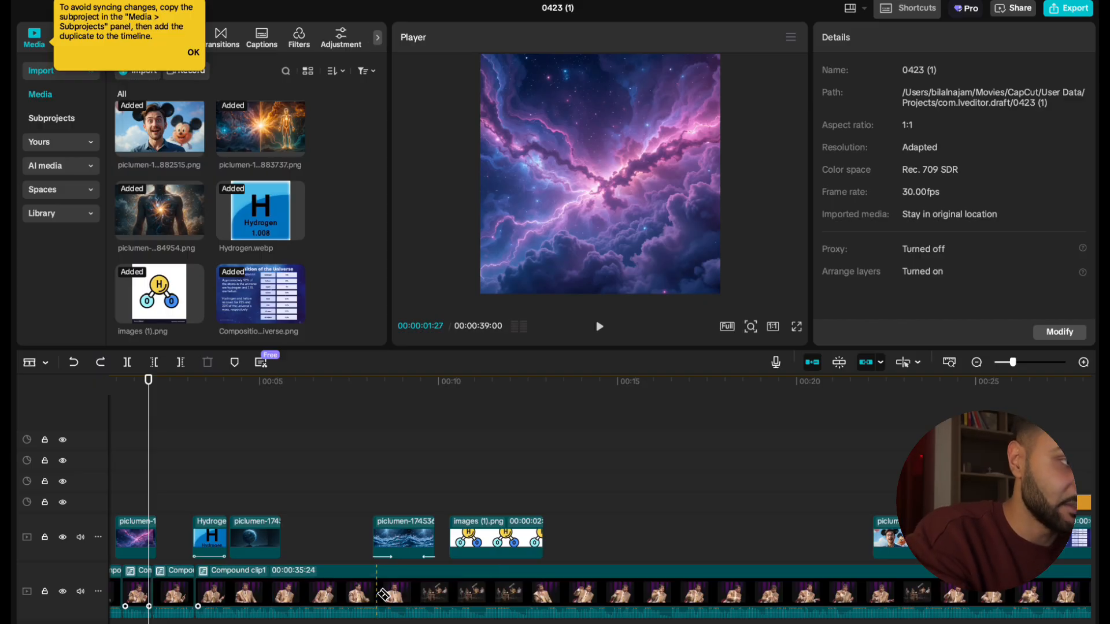
pyautogui.press('super+z')
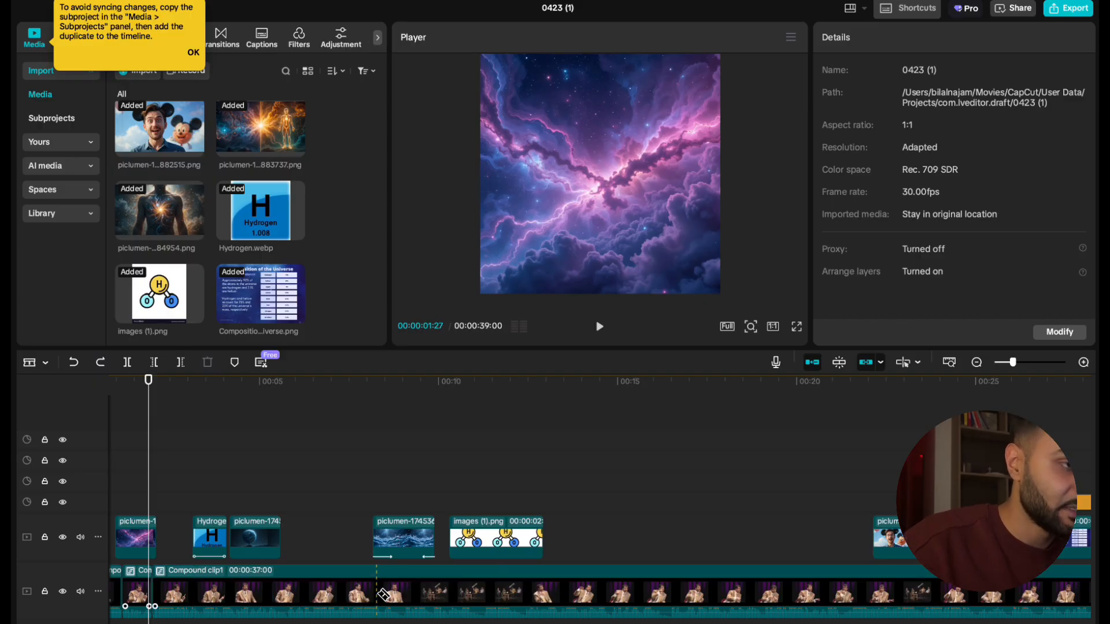
# Split the speaker clip beneath the start and end of the planet image and the start of the ocean image.
pyautogui.hscroll(-2, 383, 594)
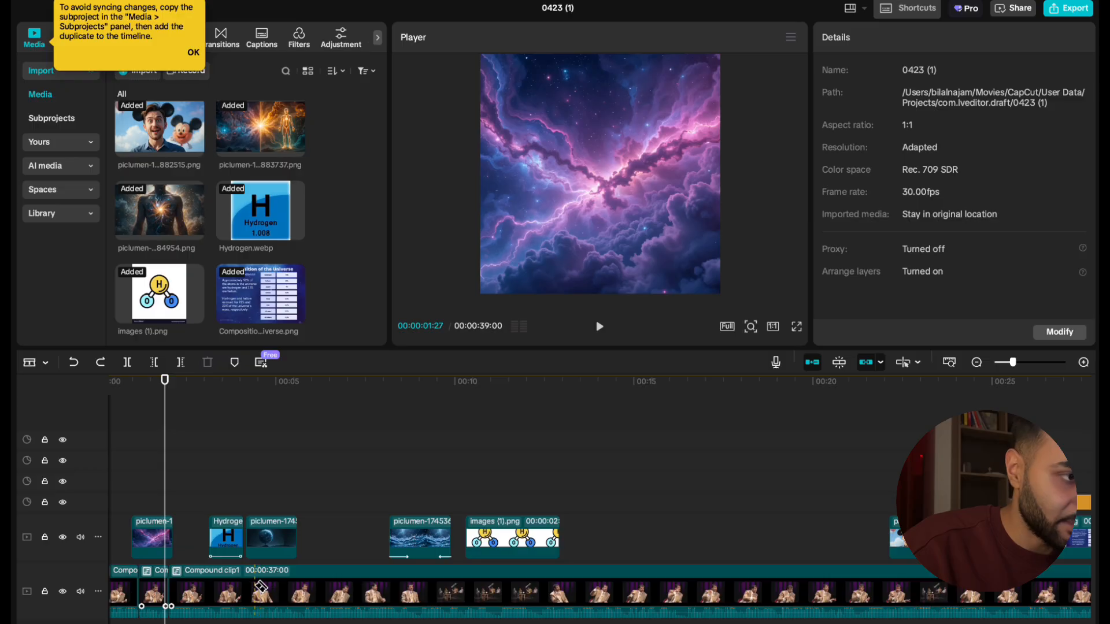
pyautogui.click(258, 588)
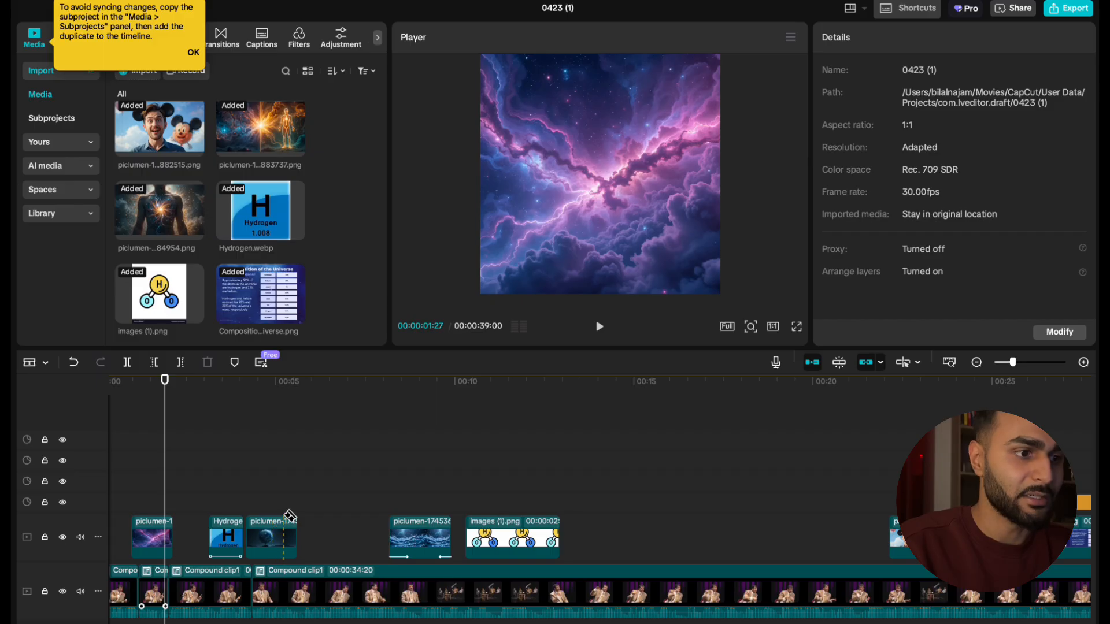
pyautogui.click(258, 492)
pyautogui.moveTo(258, 492); pyautogui.dragTo(225, 517)
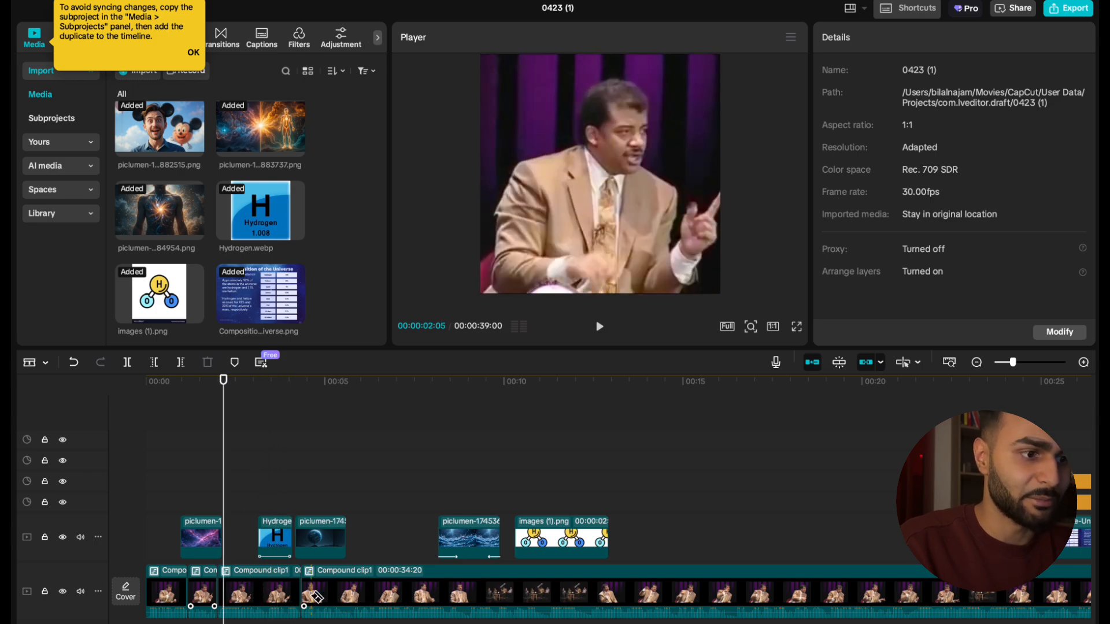
pyautogui.hscroll(5, 317, 596)
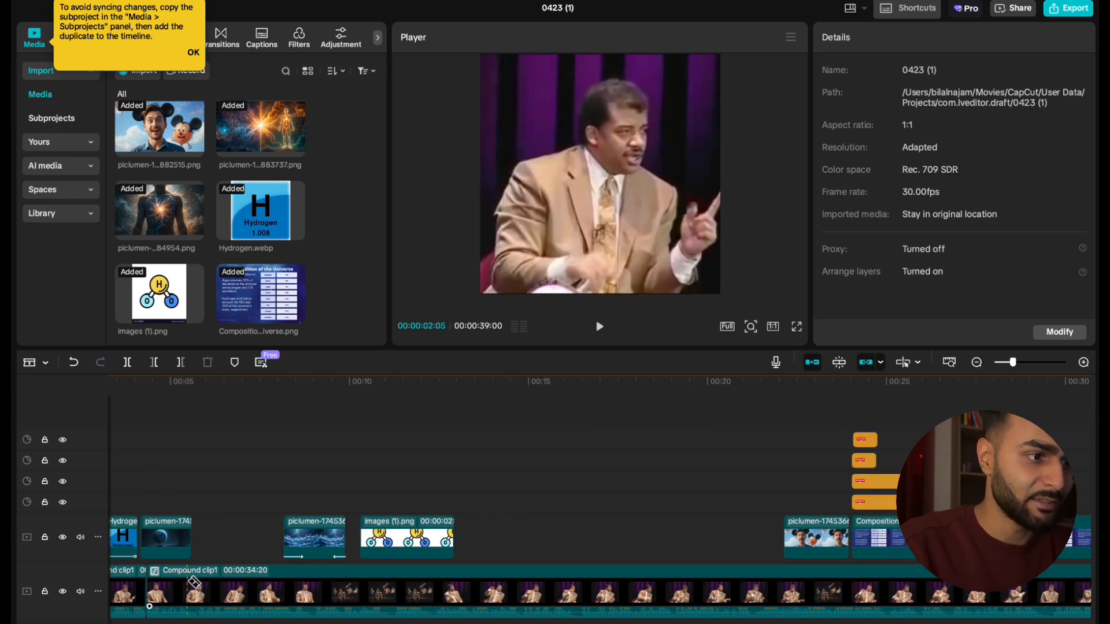
pyautogui.moveTo(195, 579); pyautogui.dragTo(296, 579)
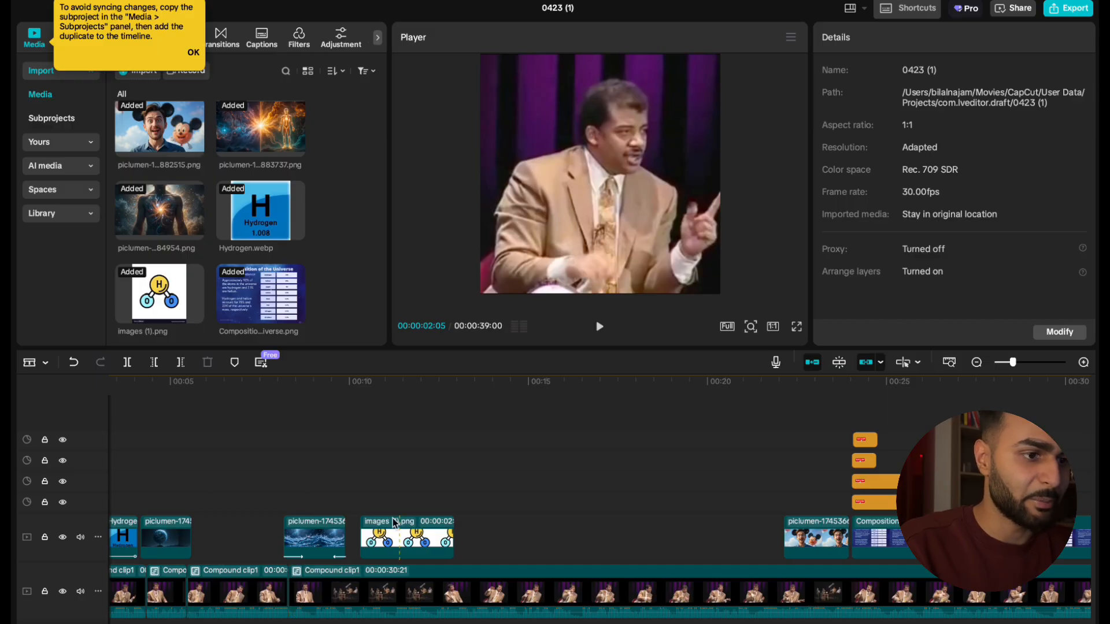
# Split the speaker clip just before the end of the molecule image.
pyautogui.click(216, 492)
pyautogui.moveTo(216, 493); pyautogui.dragTo(340, 497)
pyautogui.hscroll(3, 439, 498)
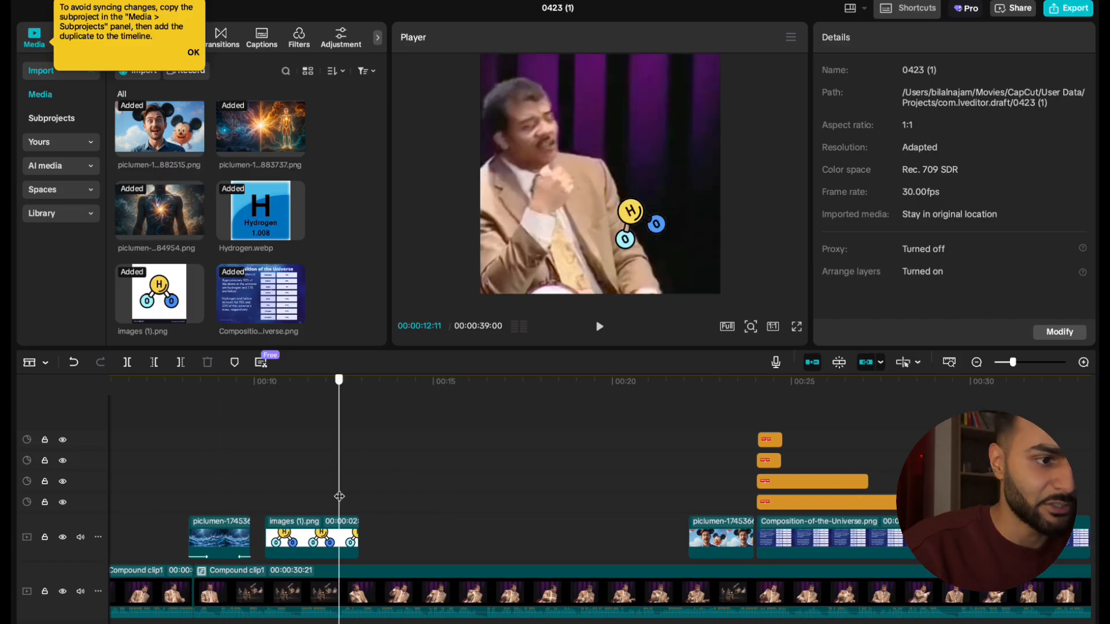
pyautogui.click(358, 572)
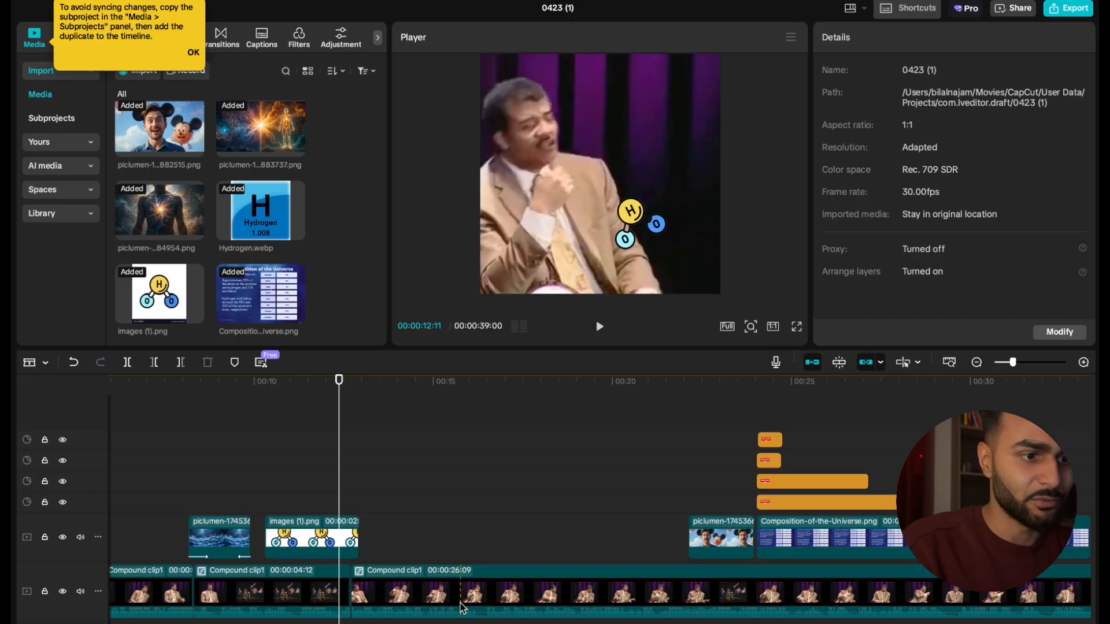
pyautogui.hscroll(1, 335, 606)
pyautogui.hscroll(-2, 335, 607)
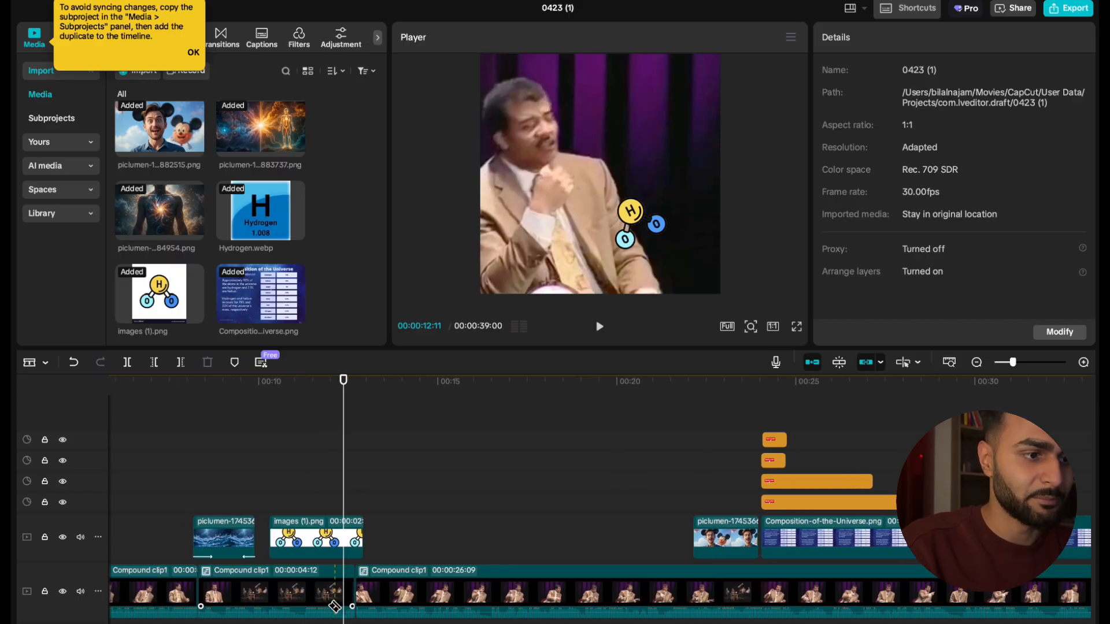
pyautogui.hscroll(-1, 339, 603)
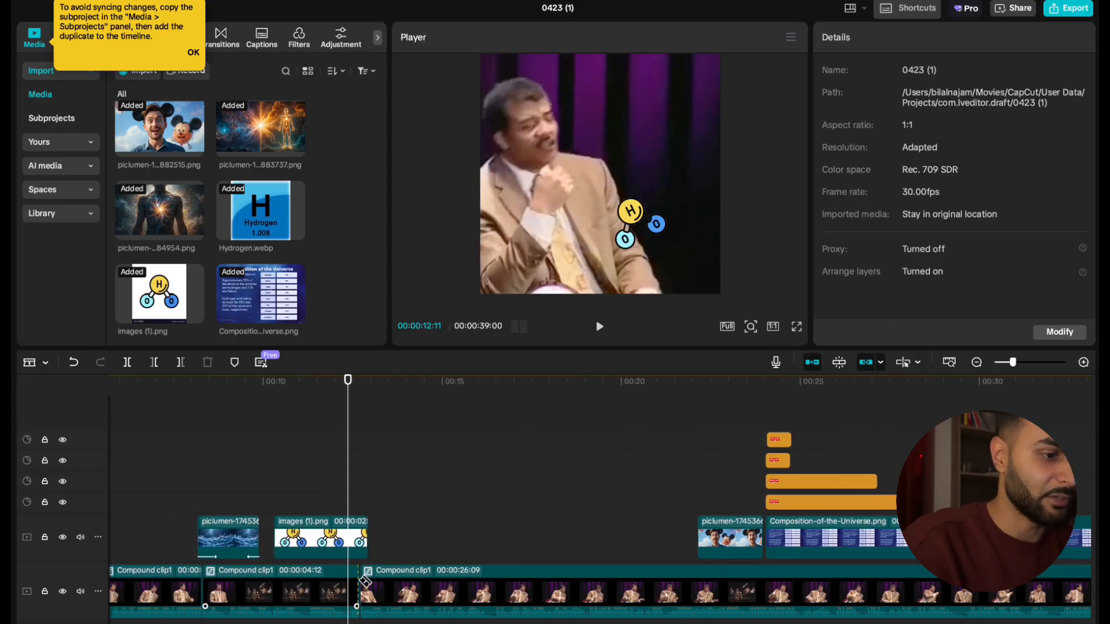
# Undo the last split, and split the speaker clip beneath the ends of the ocean and molecule images.
pyautogui.hotkey('ctrl', 'z')
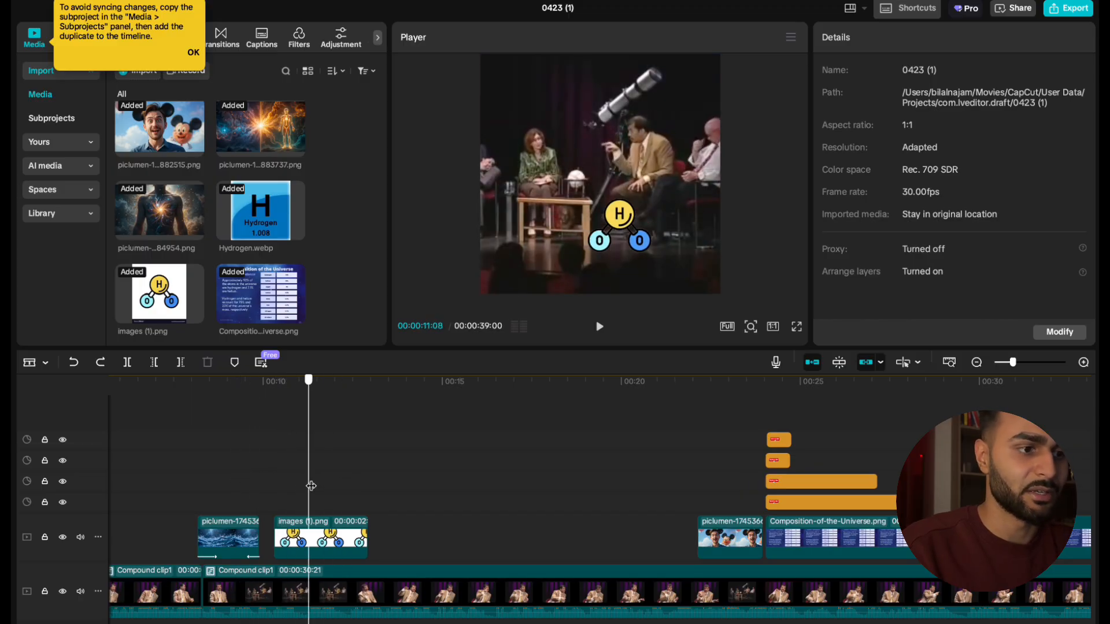
pyautogui.click(258, 587)
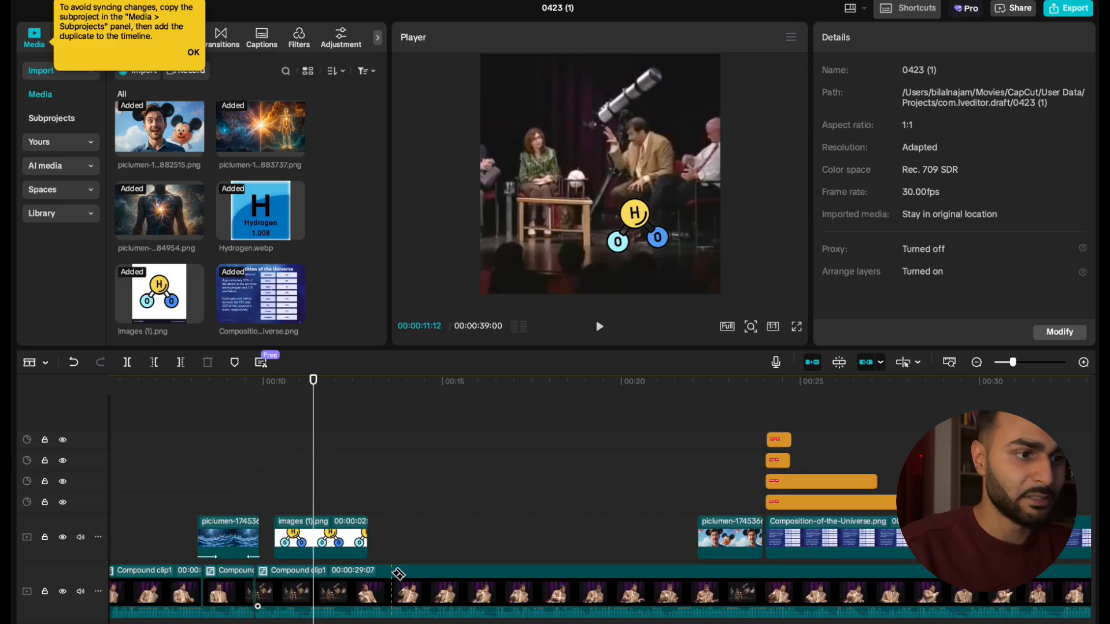
pyautogui.hscroll(2, 398, 574)
pyautogui.click(323, 584)
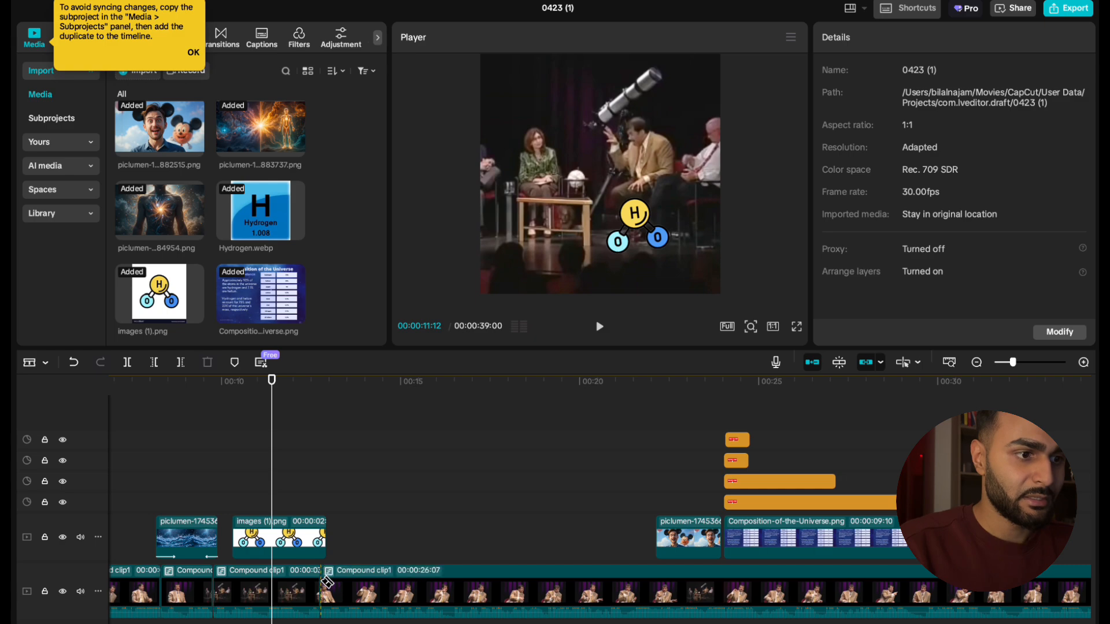
pyautogui.press('super+z')
pyautogui.hscroll(5, 326, 583)
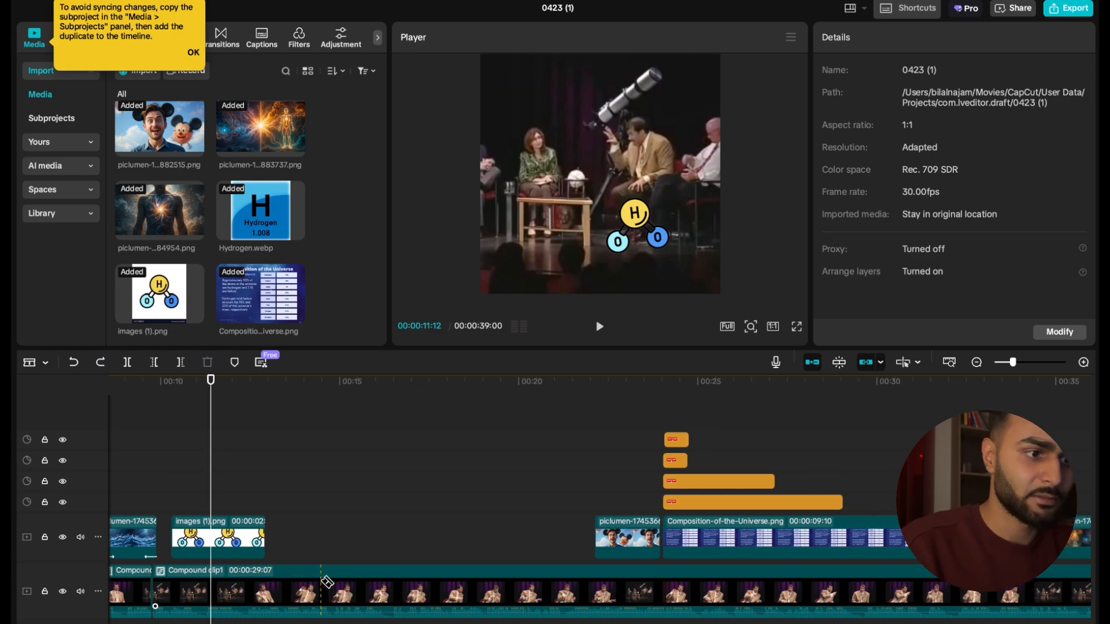
pyautogui.click(217, 596)
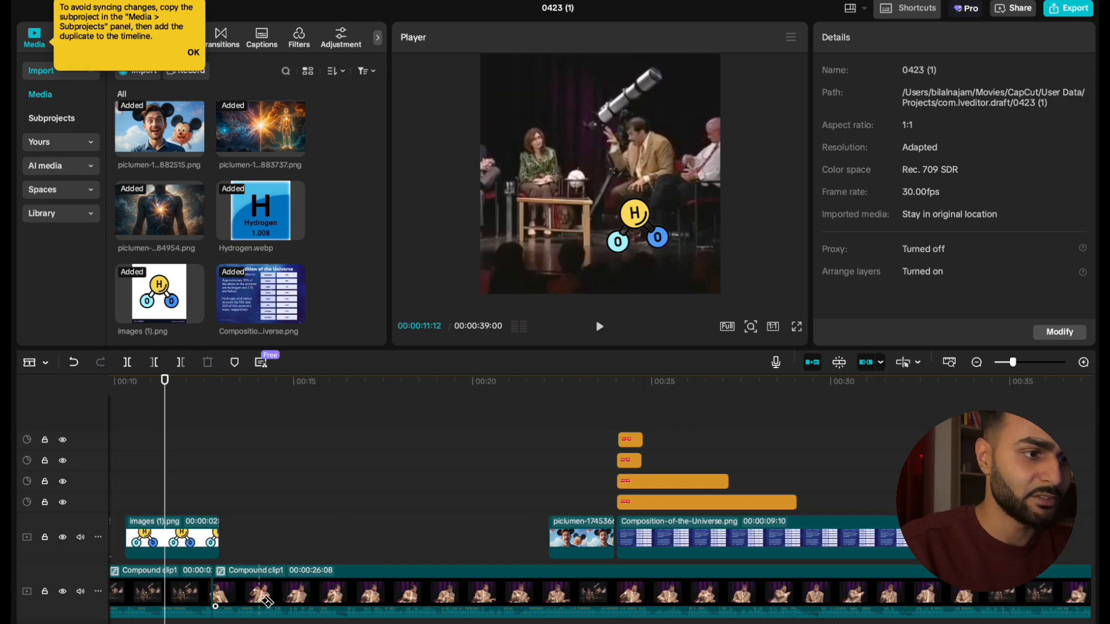
# Split the speaker clip beneath the start and end of the image of the man with the cartoon mouse.
pyautogui.hscroll(6, 277, 602)
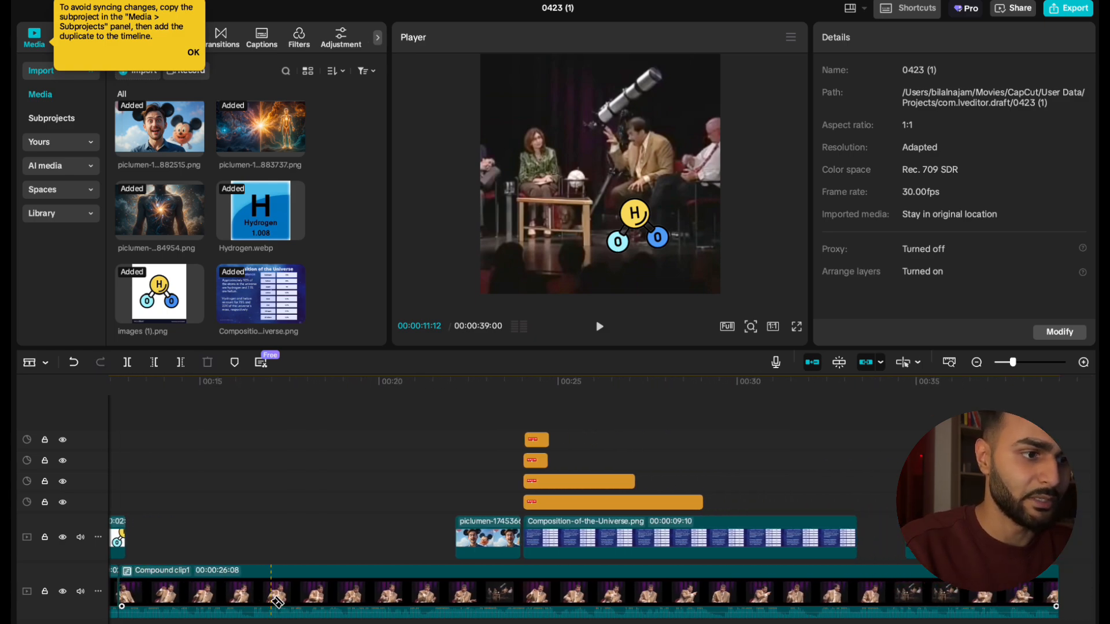
pyautogui.click(414, 599)
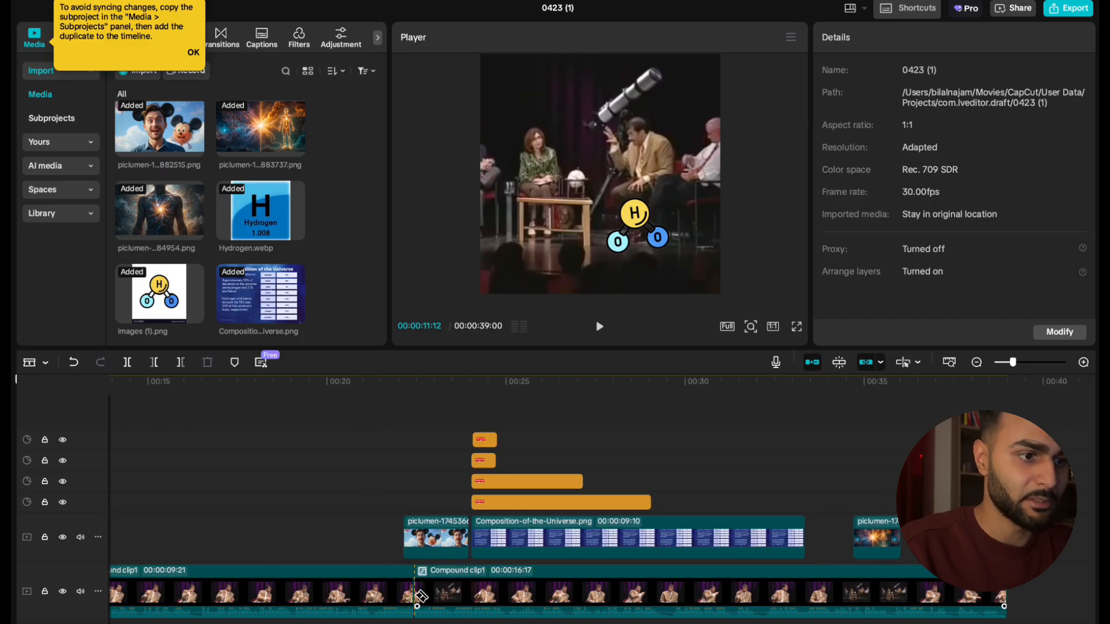
pyautogui.hscroll(10, 298, 578)
pyautogui.click(253, 588)
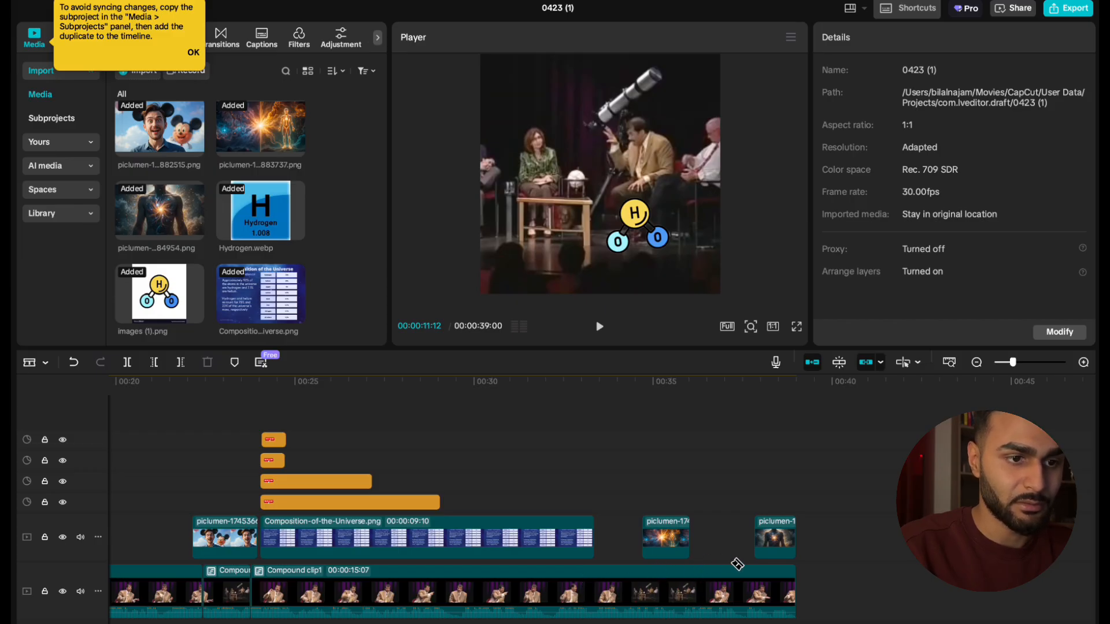
pyautogui.hscroll(-10, 738, 565)
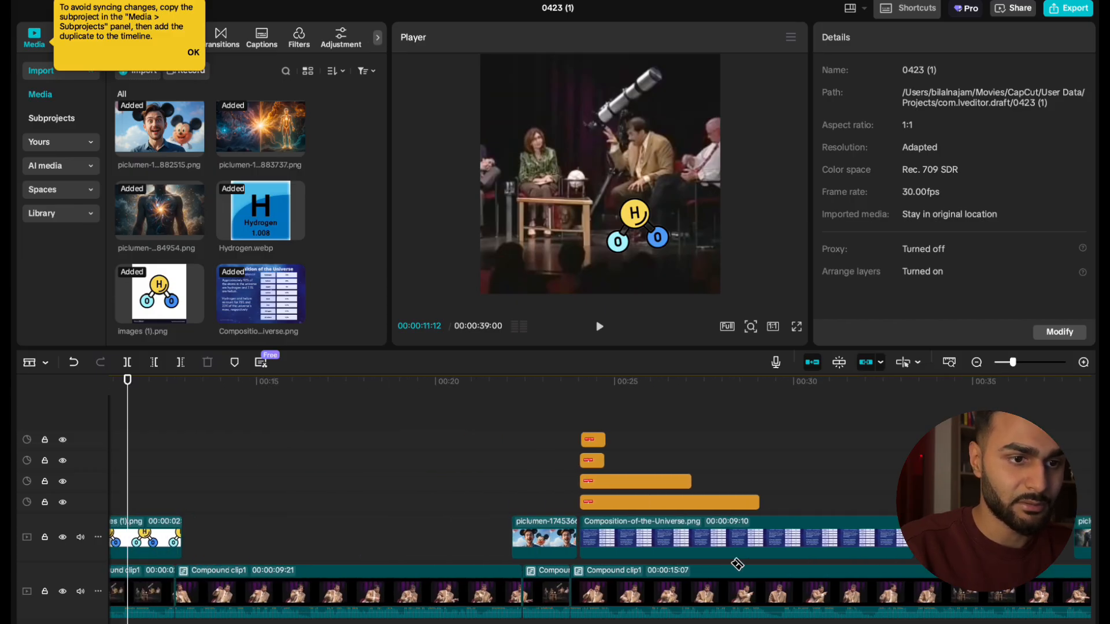
pyautogui.click(871, 587)
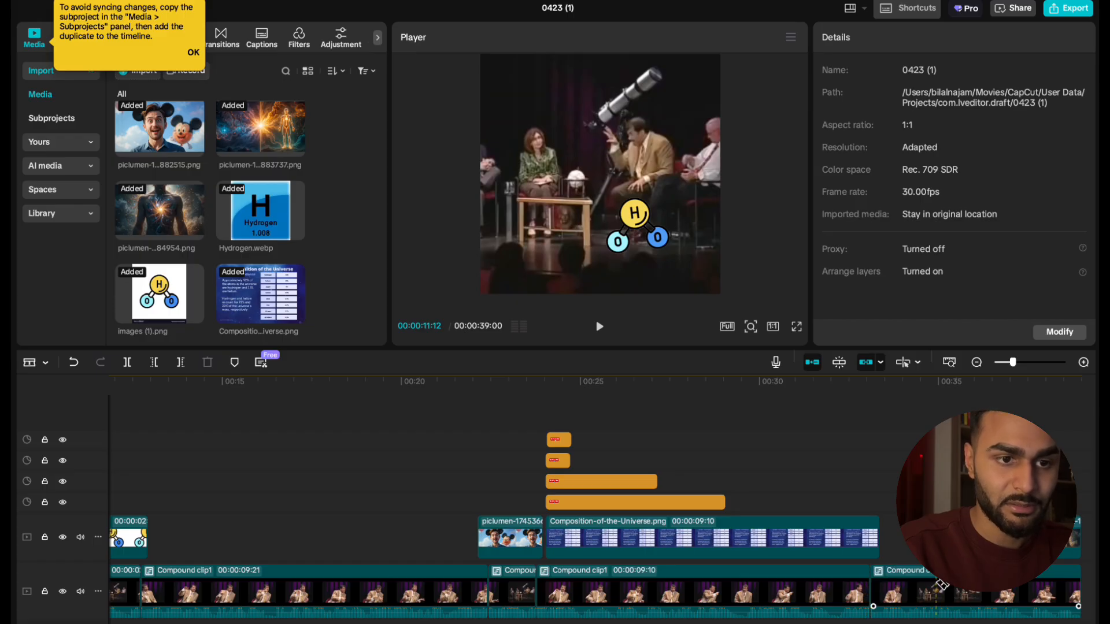
pyautogui.press('super+z')
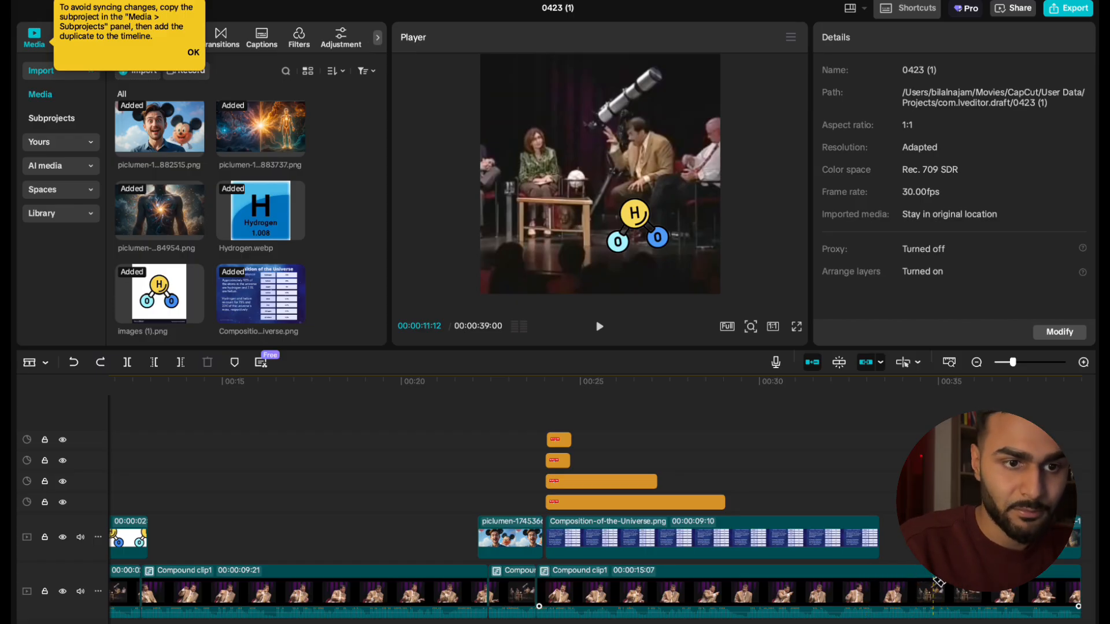
# Split the speaker clip beneath the start and end of the starburst image and the start of the final glowing-torso image.
pyautogui.click(940, 584)
pyautogui.hscroll(1, 940, 584)
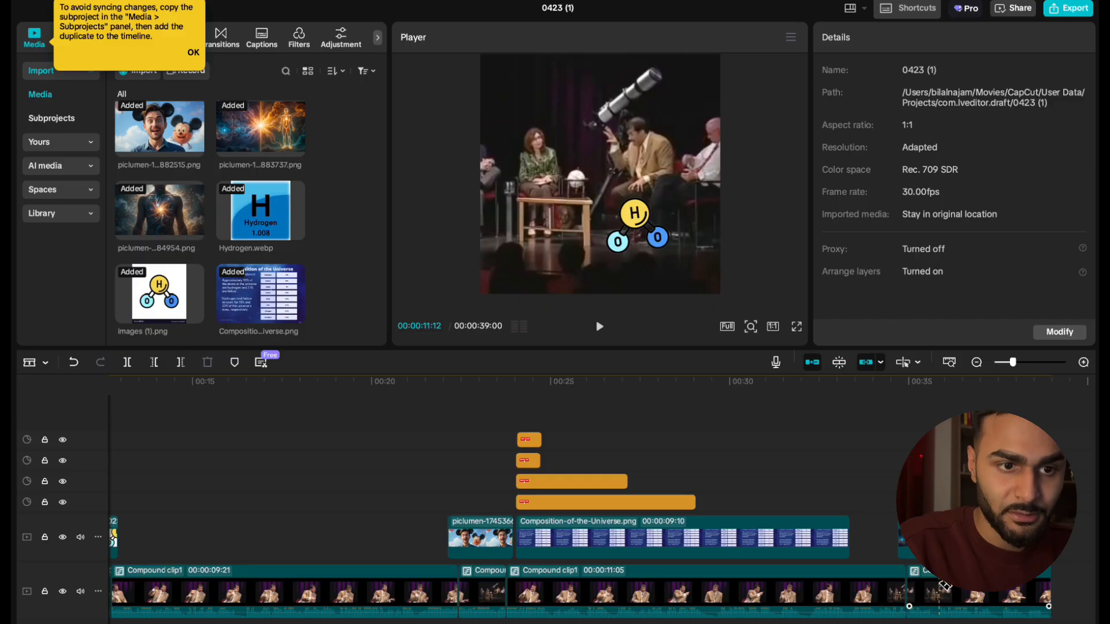
pyautogui.hscroll(-1, 1023, 586)
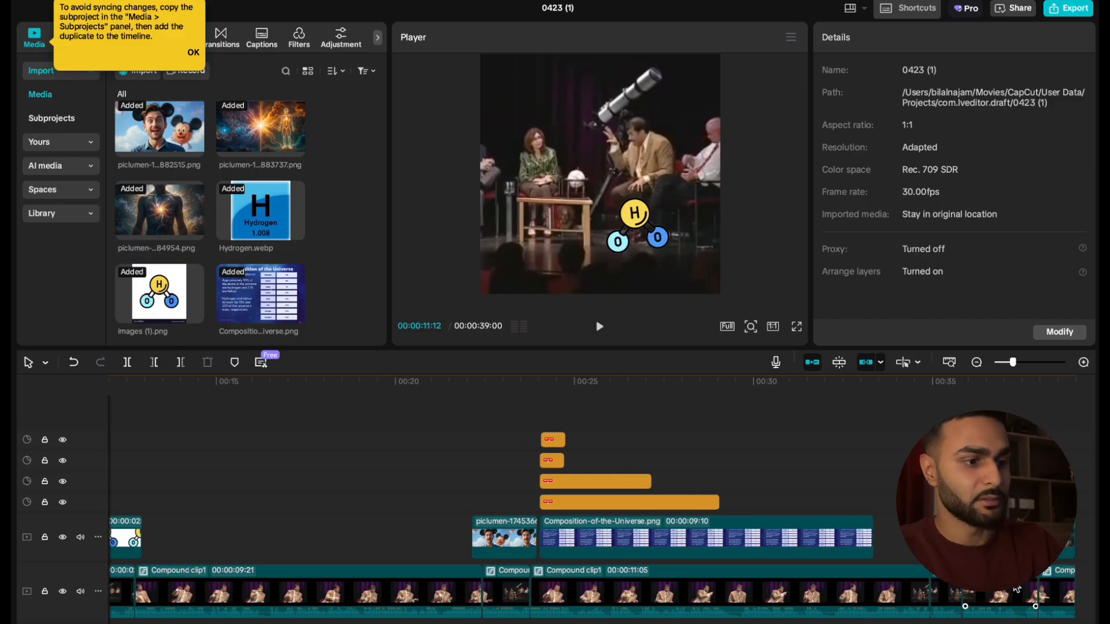
# Copy the attributes of the first speaker clip, with the playhead back at the start of the timeline.
pyautogui.hscroll(-15, 873, 557)
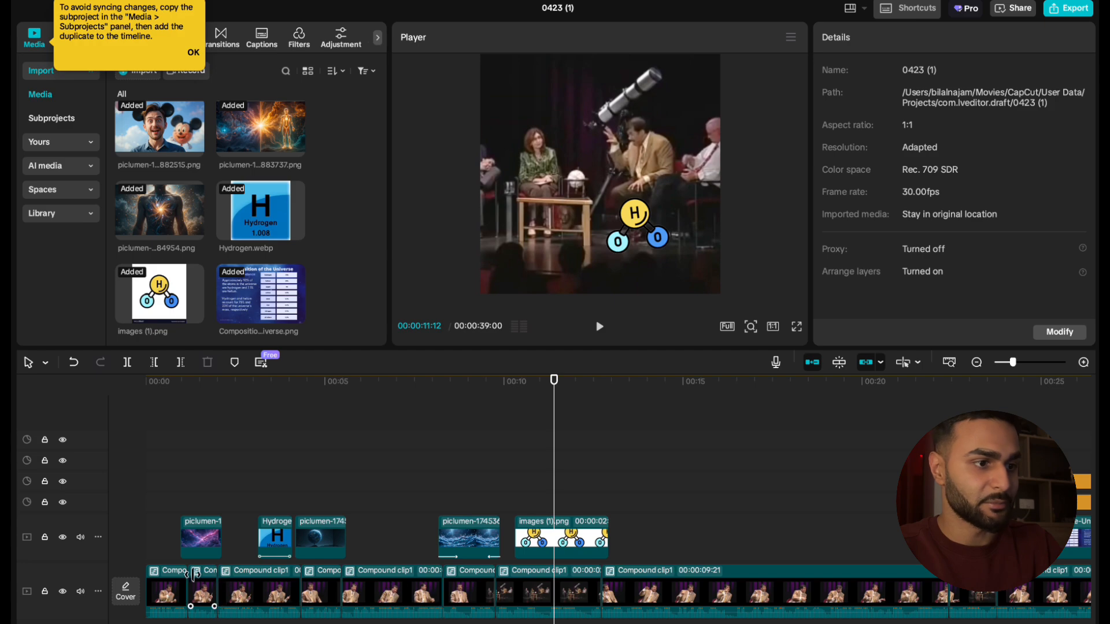
pyautogui.click(175, 581)
pyautogui.click(155, 543)
pyautogui.press('space')
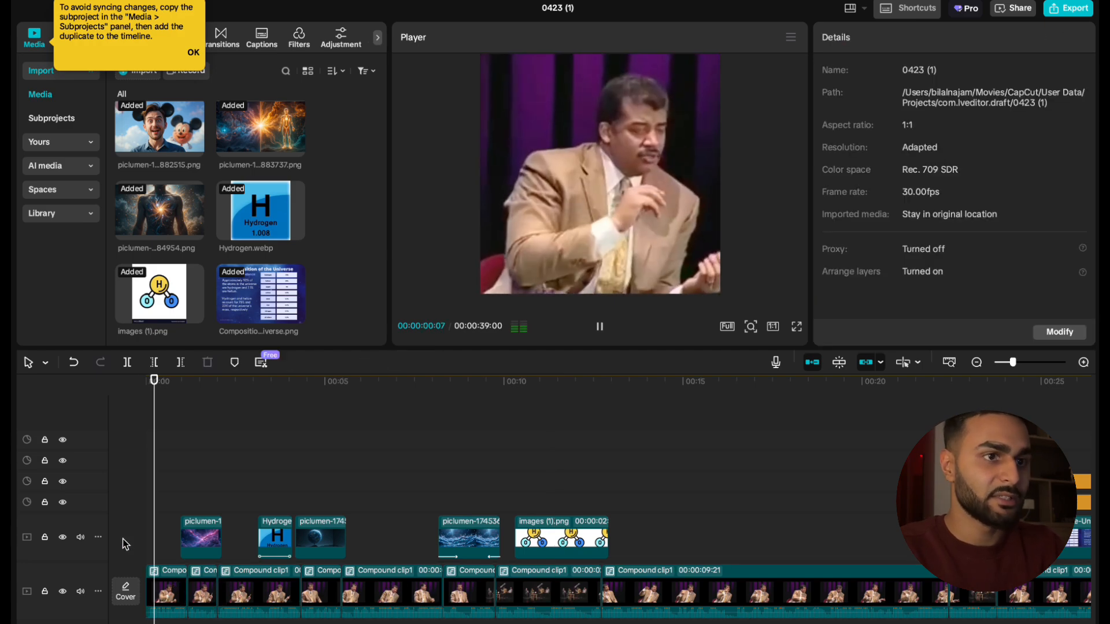
pyautogui.press('space')
pyautogui.click(149, 549)
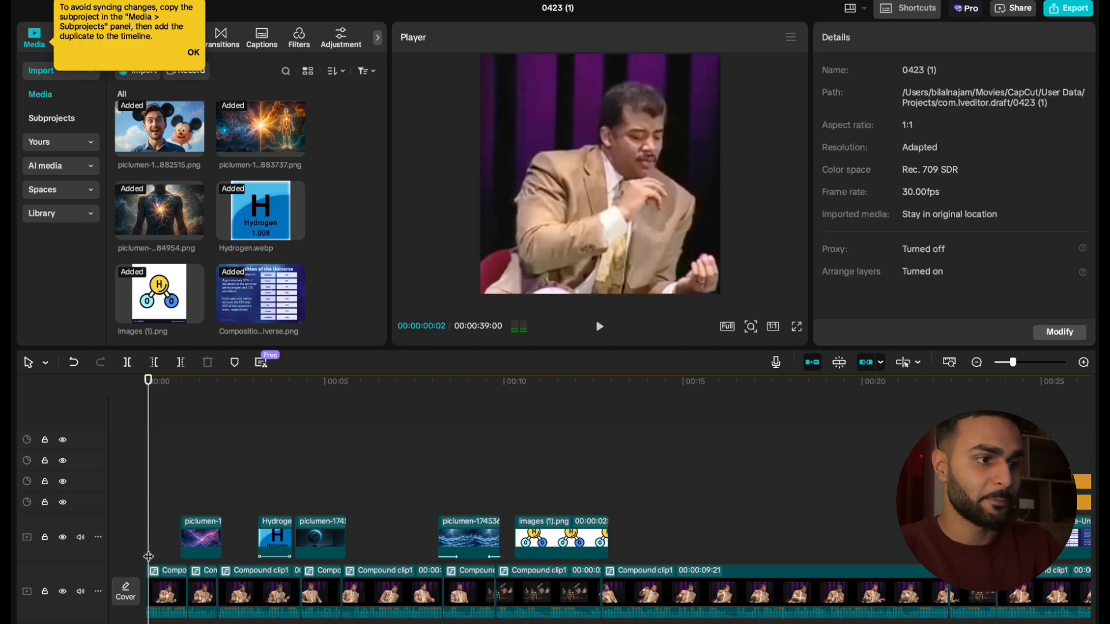
pyautogui.click(155, 573)
pyautogui.rightClick(160, 578)
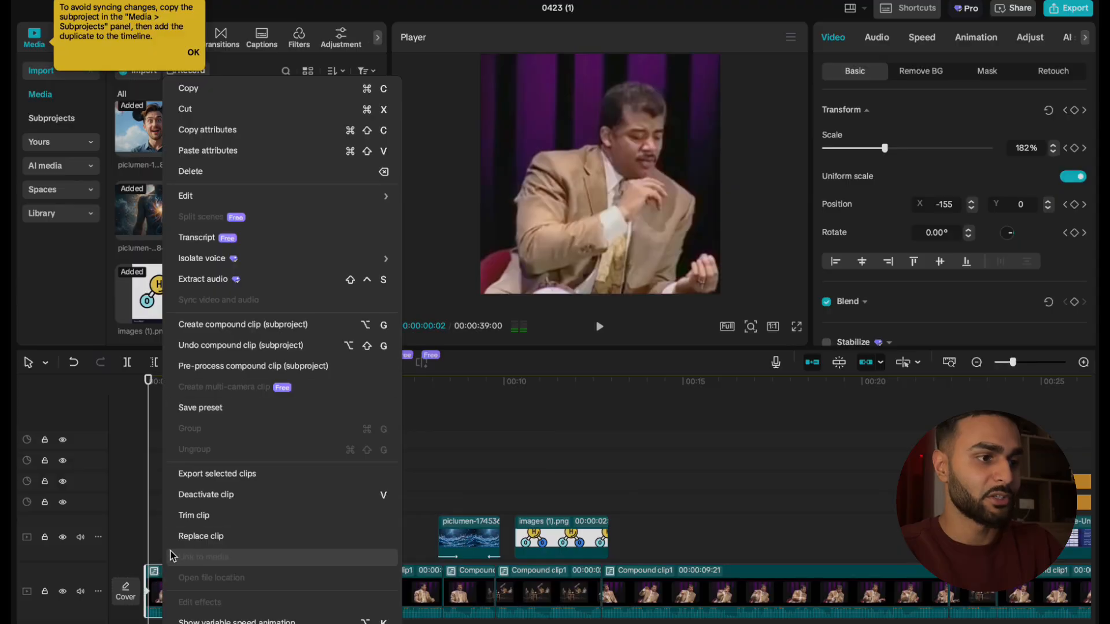
pyautogui.click(207, 141)
# Paste the copied attributes onto the third, fifth, seventh, eighth, tenth and twelfth speaker clips, with keyframe timing set to Stretch to fit.
pyautogui.click(245, 512)
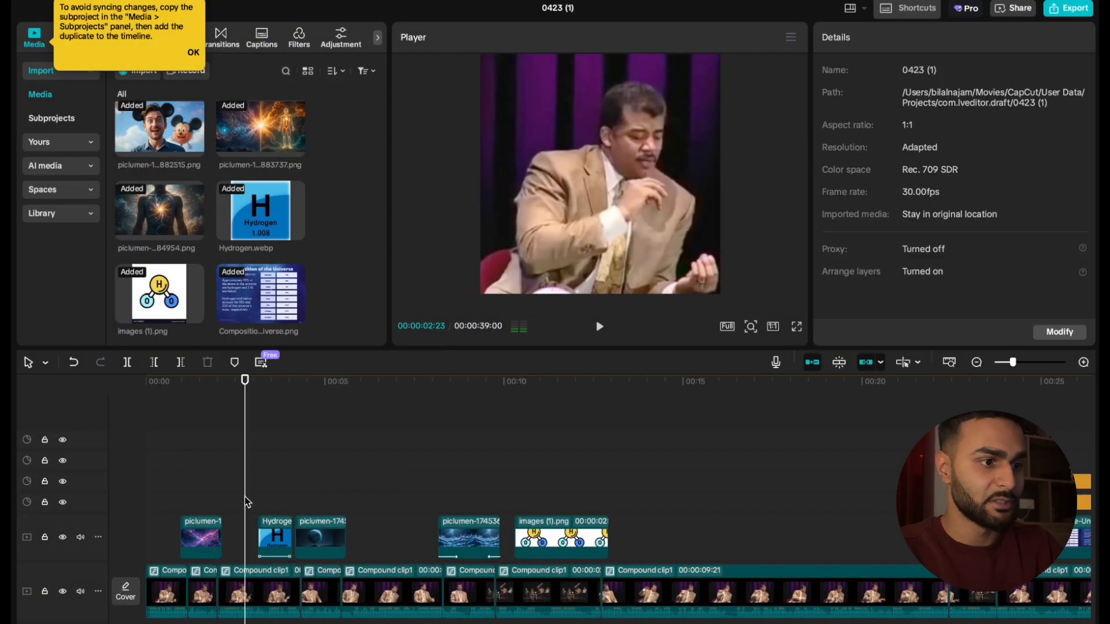
pyautogui.click(250, 594)
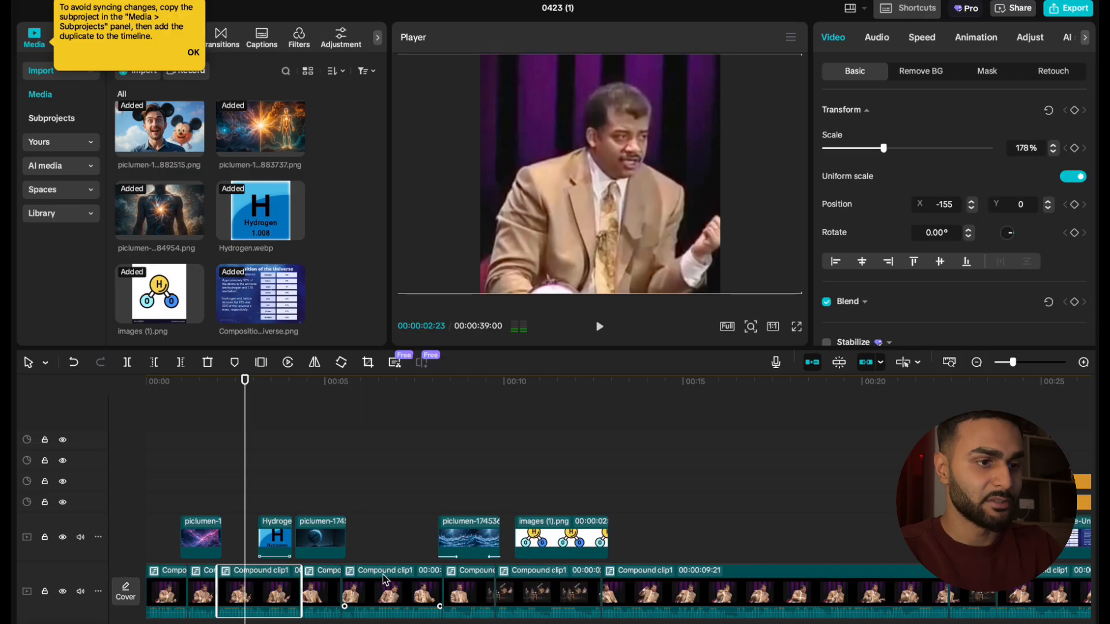
pyautogui.scroll(-2, 383, 578)
pyautogui.scroll(-2, 304, 581)
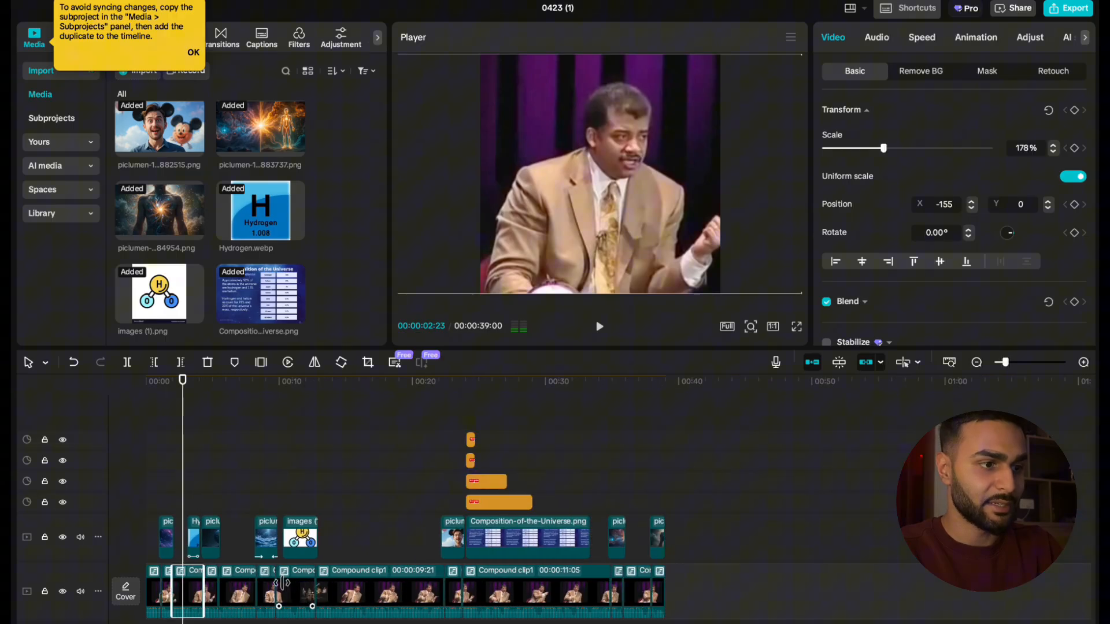
pyautogui.keyDown('super'); pyautogui.click(238, 594); pyautogui.keyUp('super')
pyautogui.keyDown('super'); pyautogui.click(296, 594); pyautogui.keyUp('super')
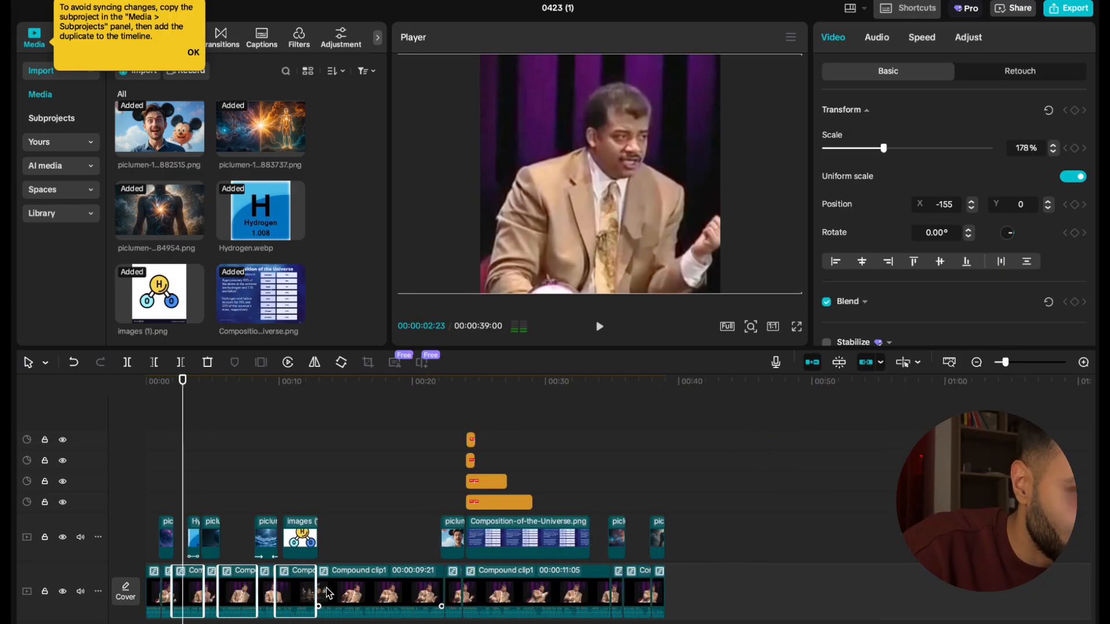
pyautogui.keyDown('super'); pyautogui.click(392, 581); pyautogui.keyUp('super')
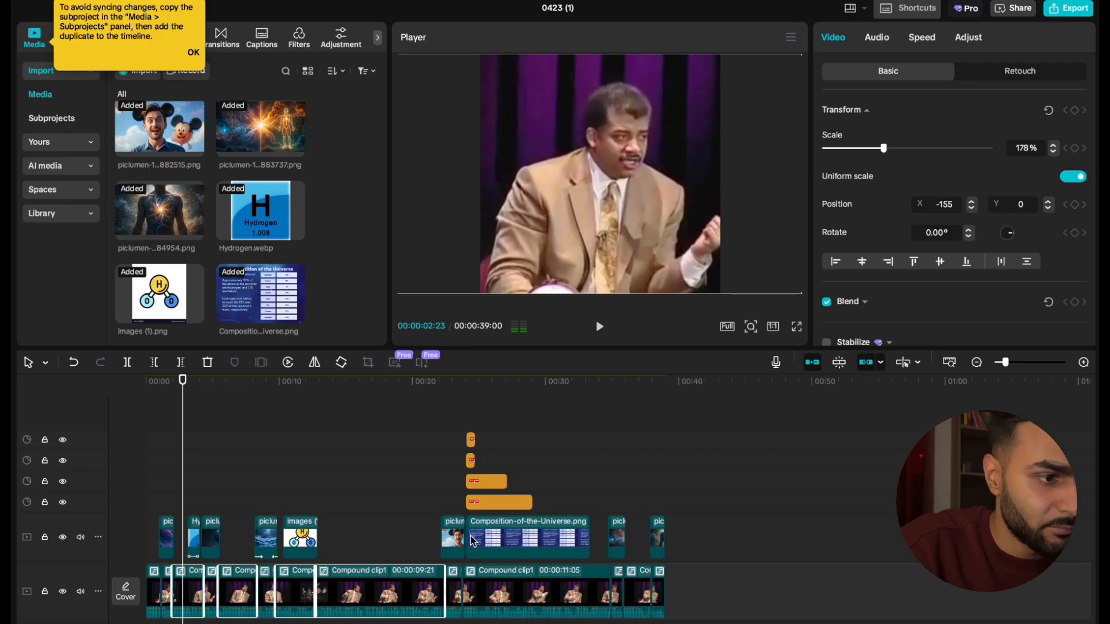
pyautogui.scroll(5, 544, 534)
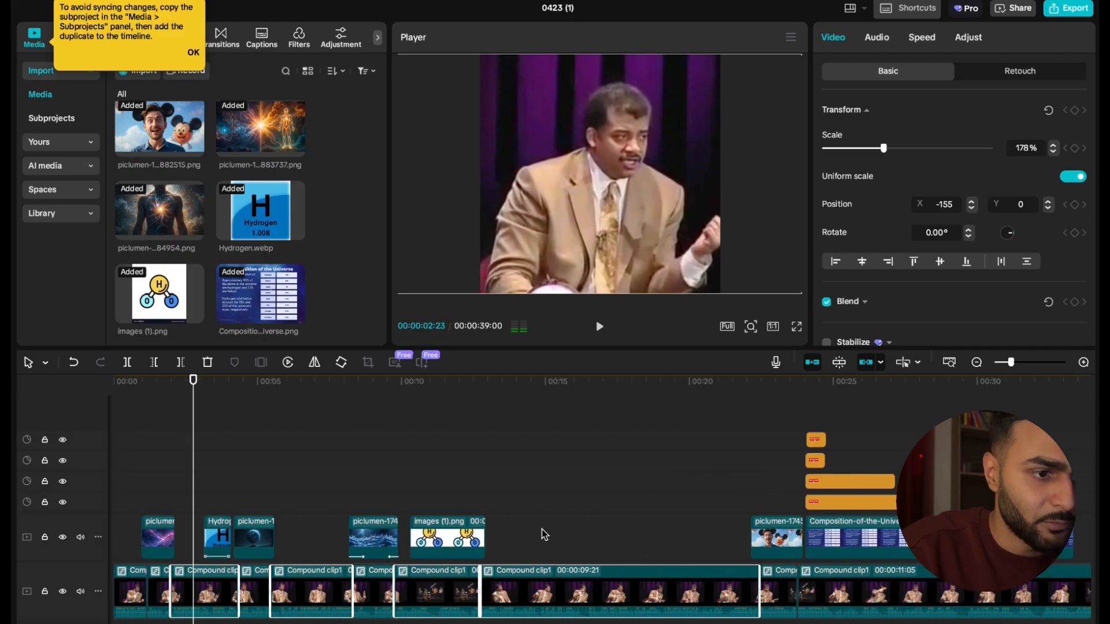
pyautogui.hscroll(2, 734, 525)
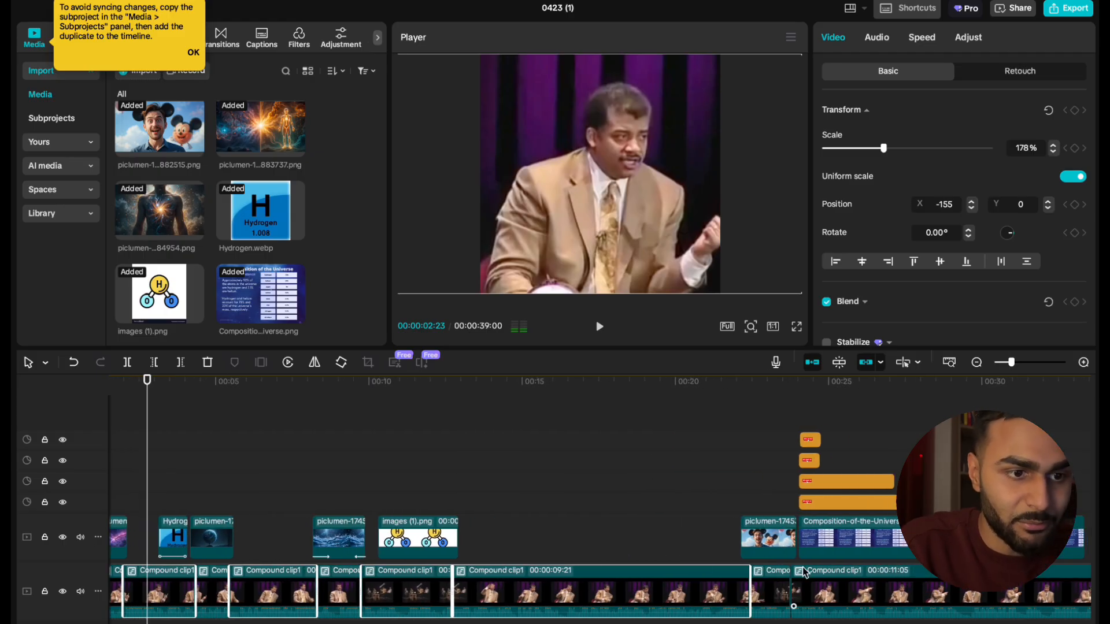
pyautogui.hscroll(3, 804, 573)
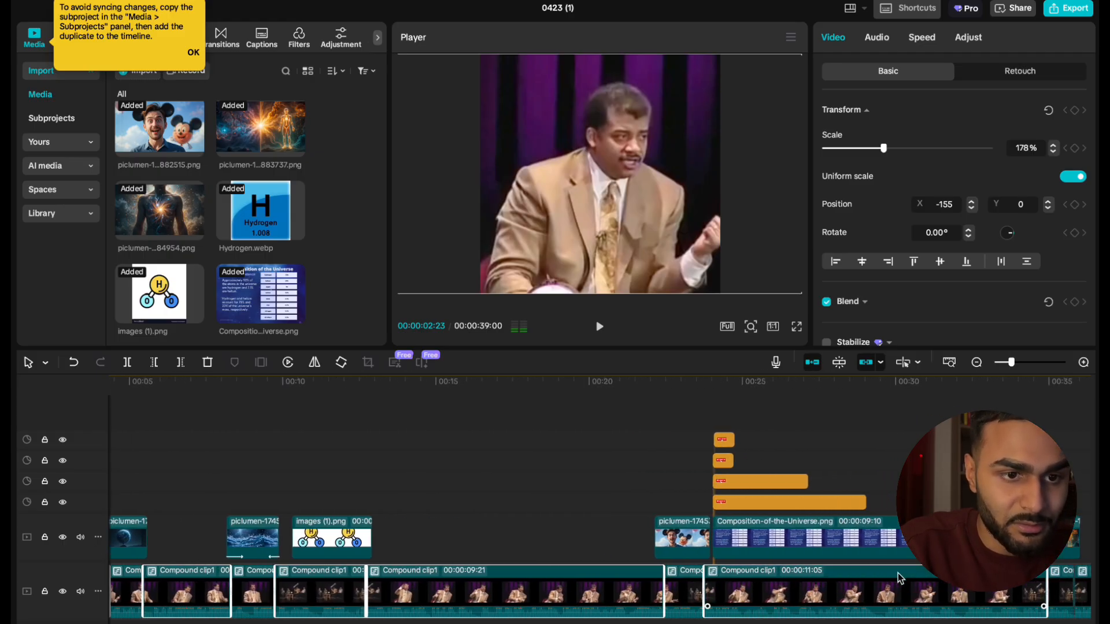
pyautogui.hscroll(5, 900, 578)
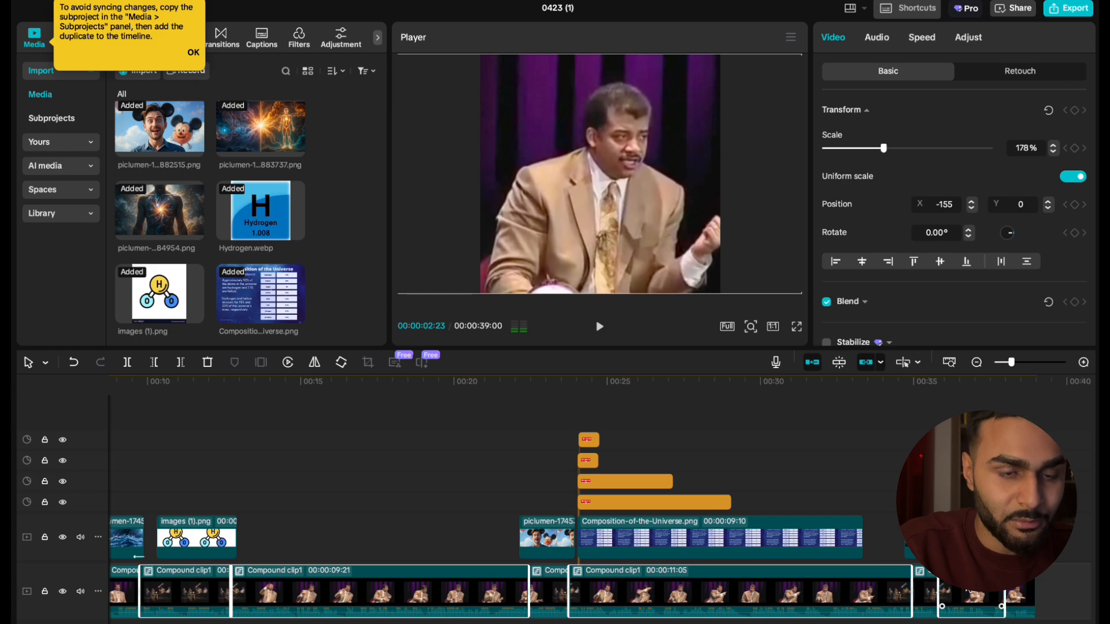
pyautogui.hscroll(-7, 894, 600)
pyautogui.hscroll(4, 894, 600)
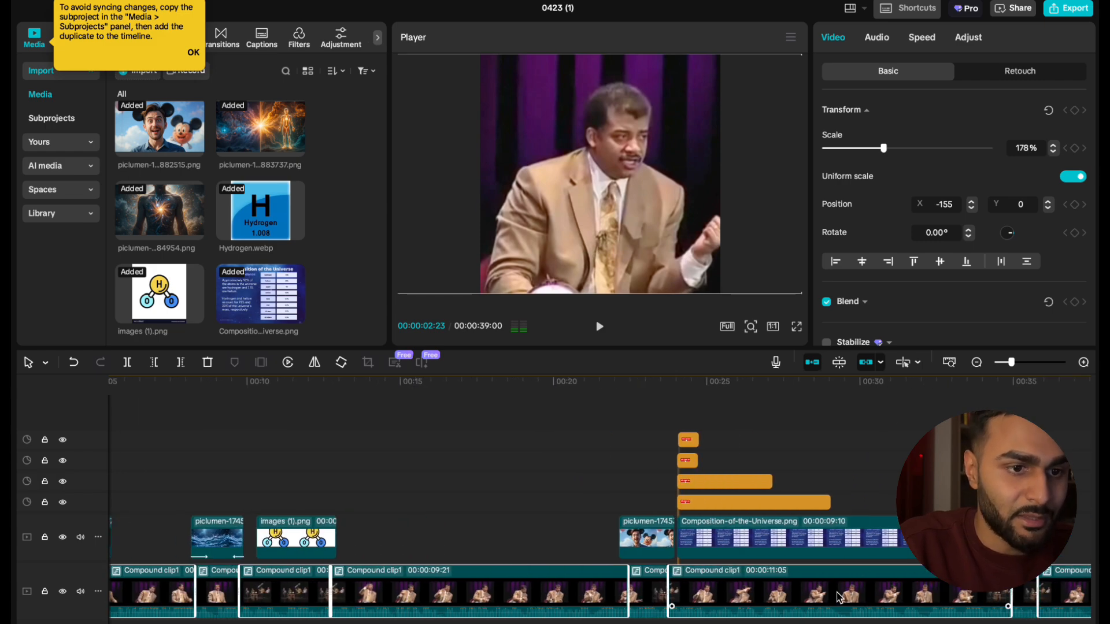
pyautogui.rightClick(840, 597)
pyautogui.click(863, 172)
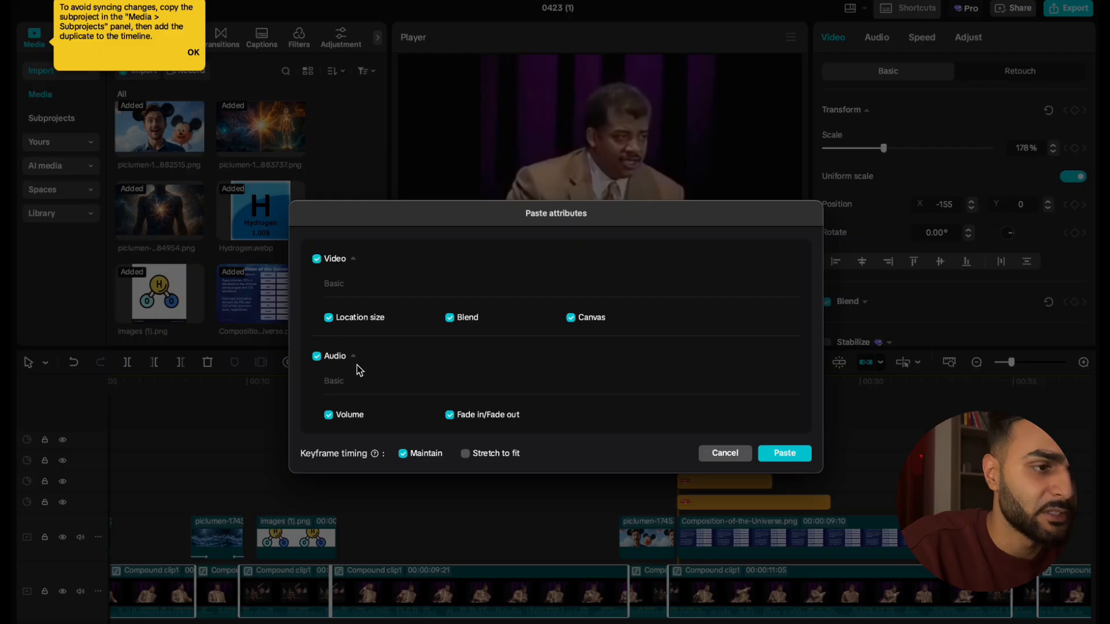
pyautogui.click(466, 456)
pyautogui.click(785, 454)
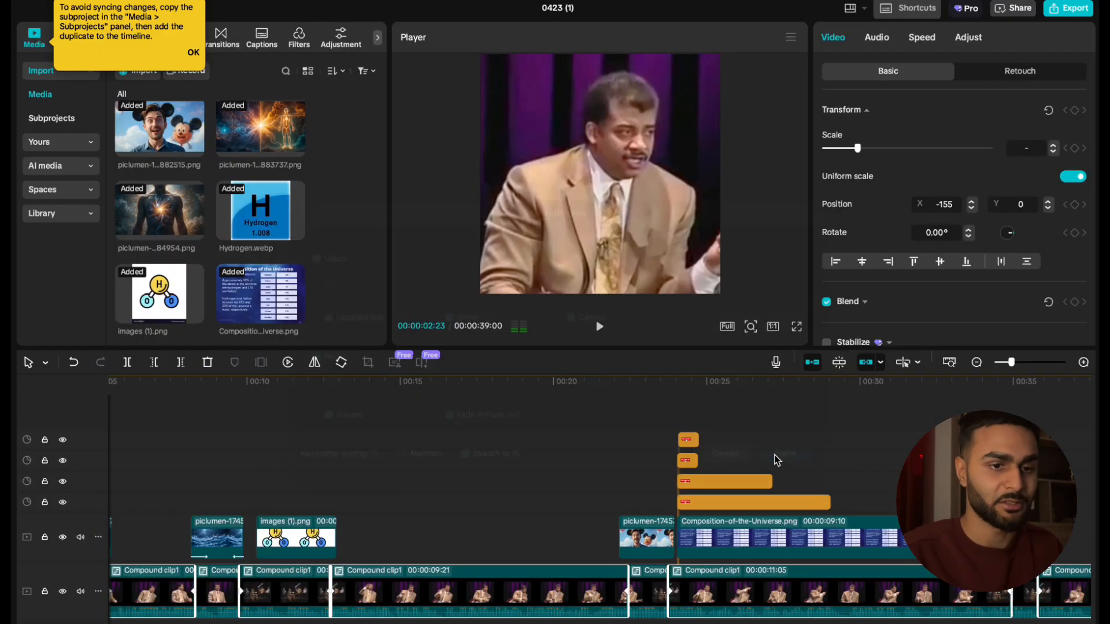
# Play the short from the start and check the zoom on the speaker clips around the planet, ocean and molecule images.
pyautogui.click(512, 505)
pyautogui.hscroll(-5, 259, 495)
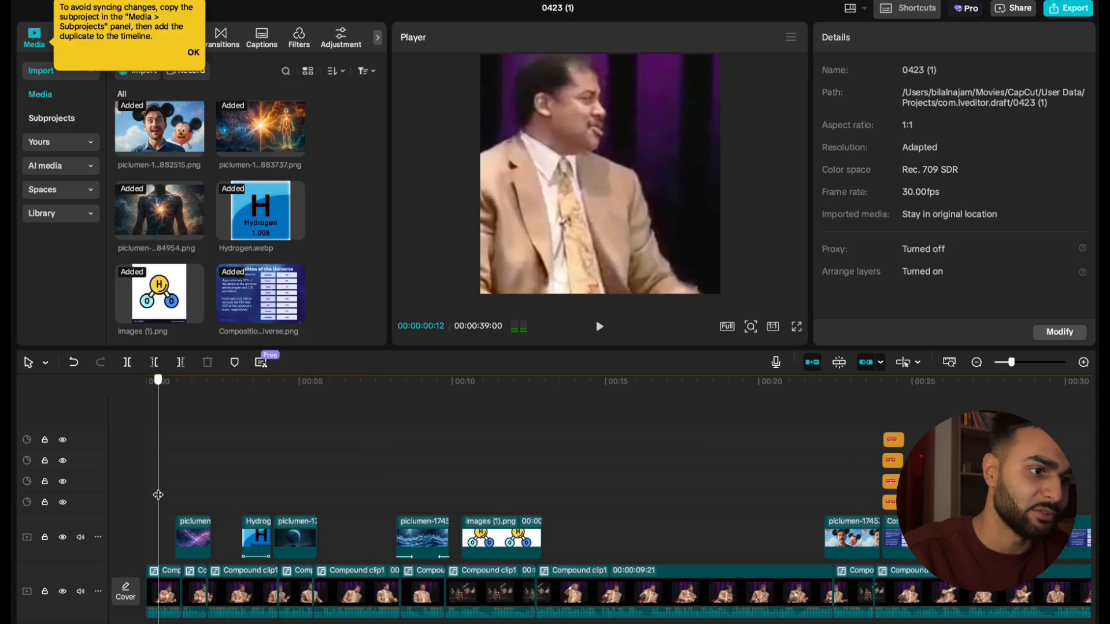
pyautogui.press('Home')
pyautogui.press('space')
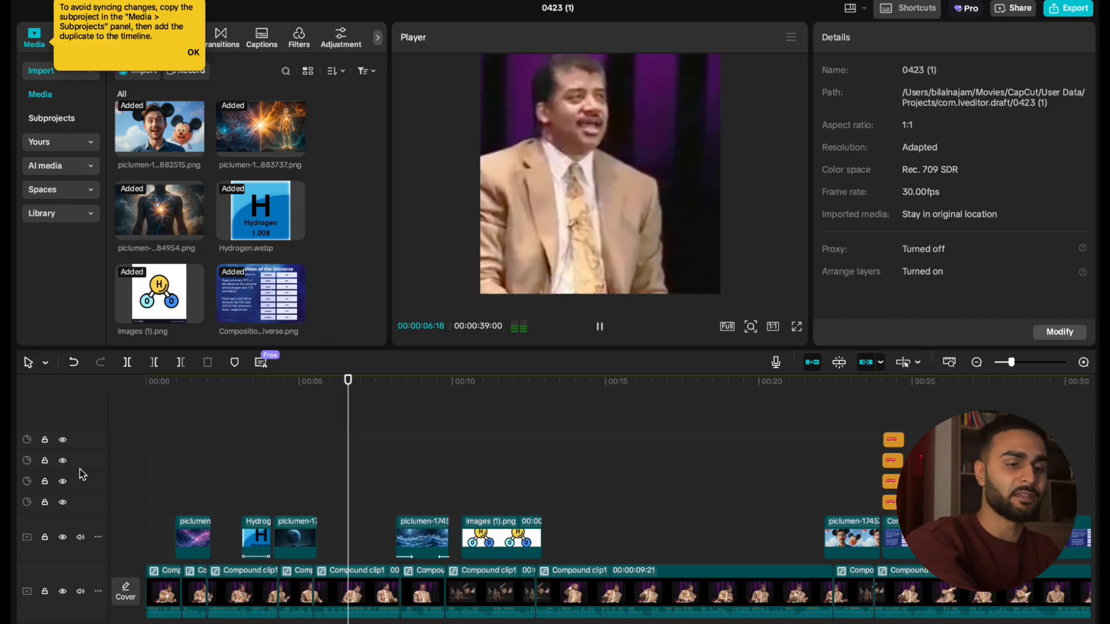
pyautogui.press('space')
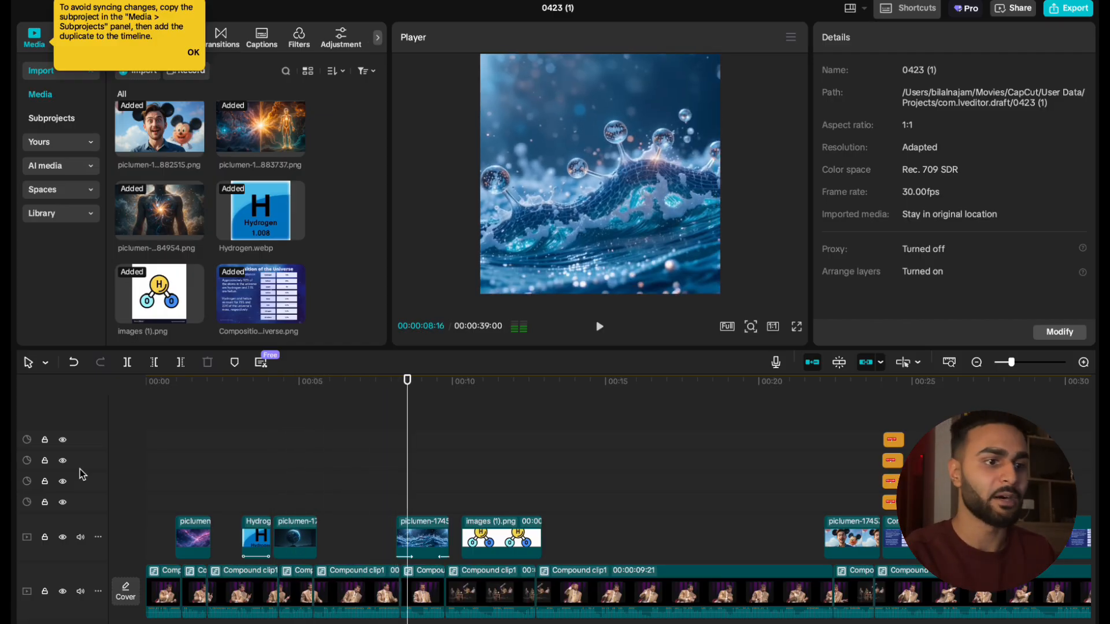
pyautogui.click(166, 596)
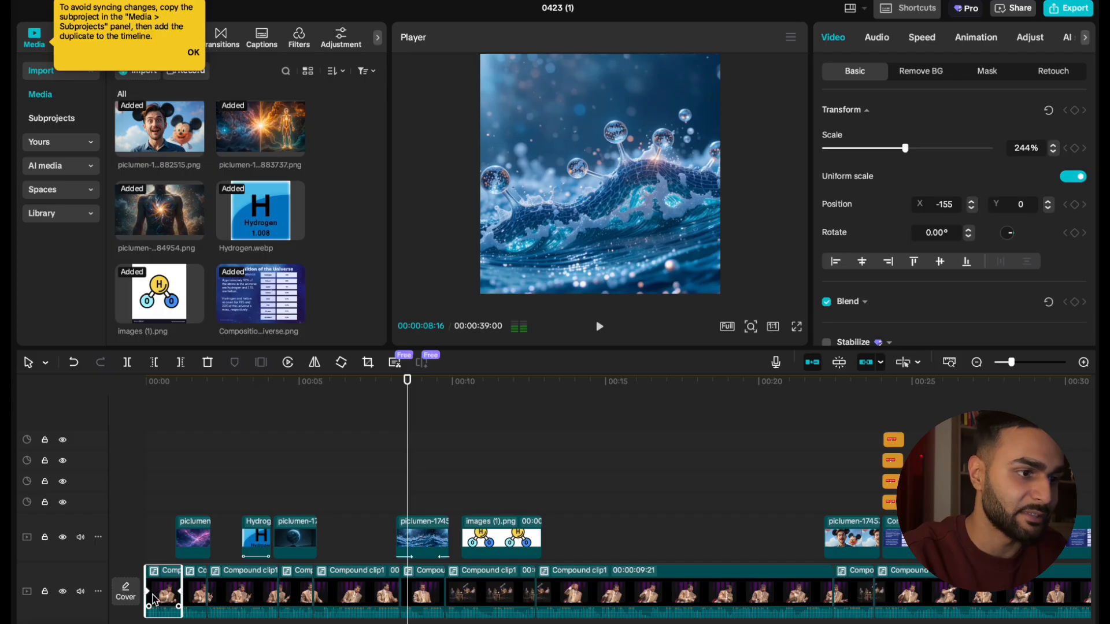
pyautogui.click(316, 516)
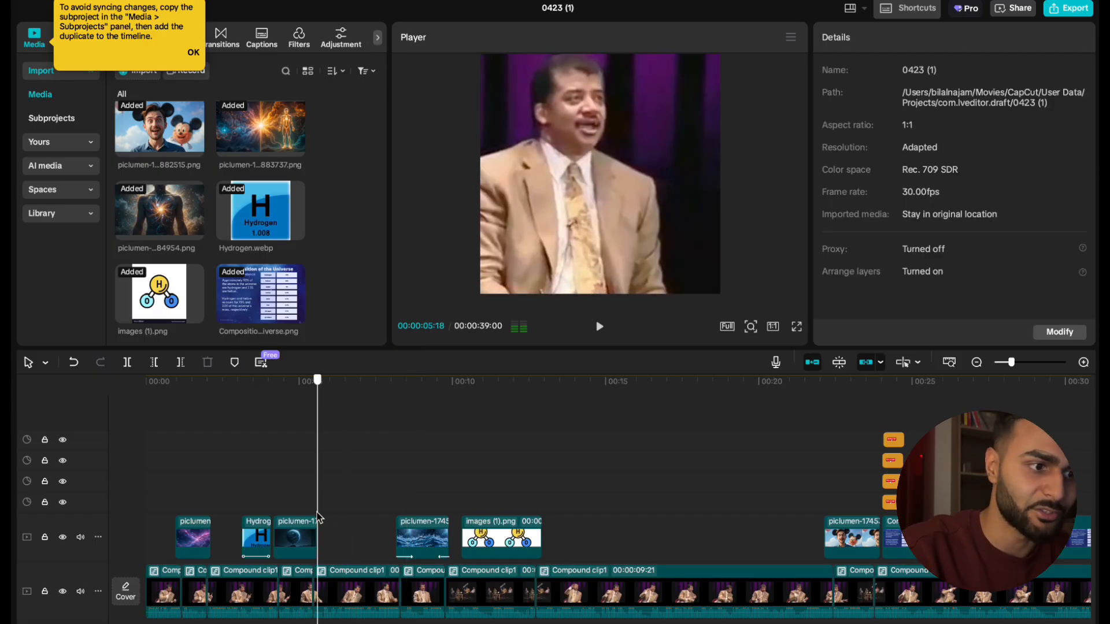
pyautogui.click(542, 516)
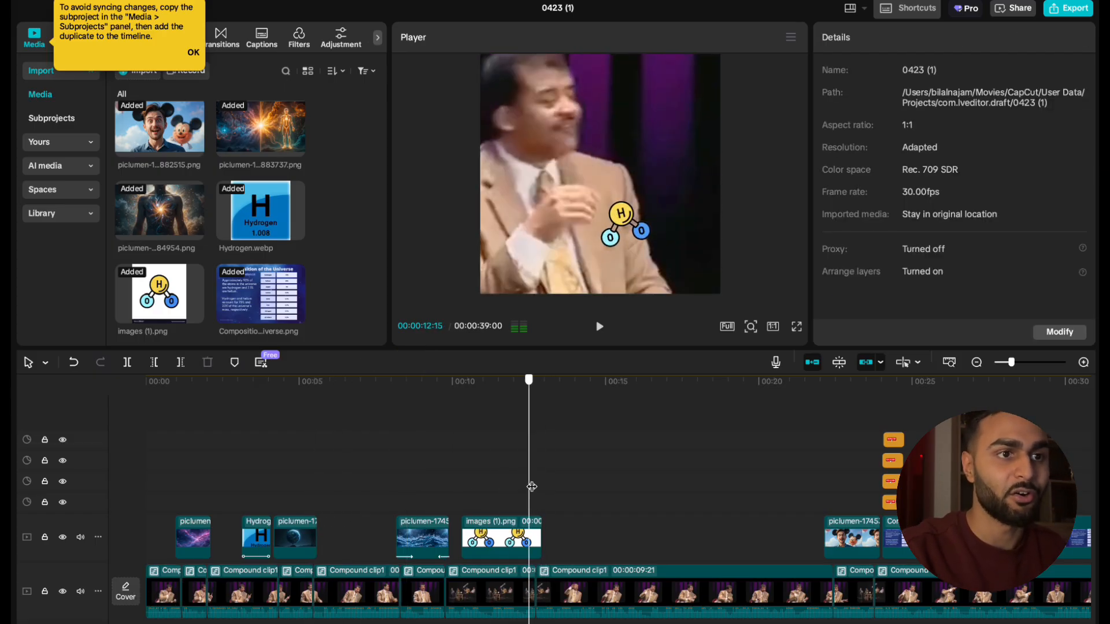
# Add the Glare II transition to the speaker-clip cut near the end of the molecule image and play across it.
pyautogui.moveTo(548, 488); pyautogui.dragTo(490, 492)
pyautogui.press('space')
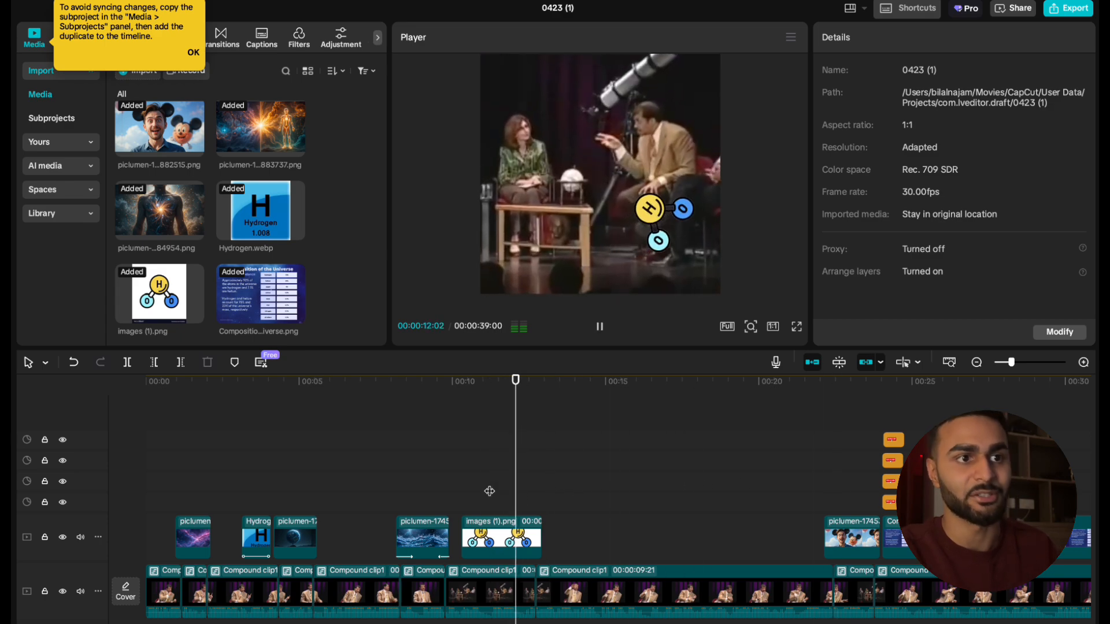
pyautogui.press('space')
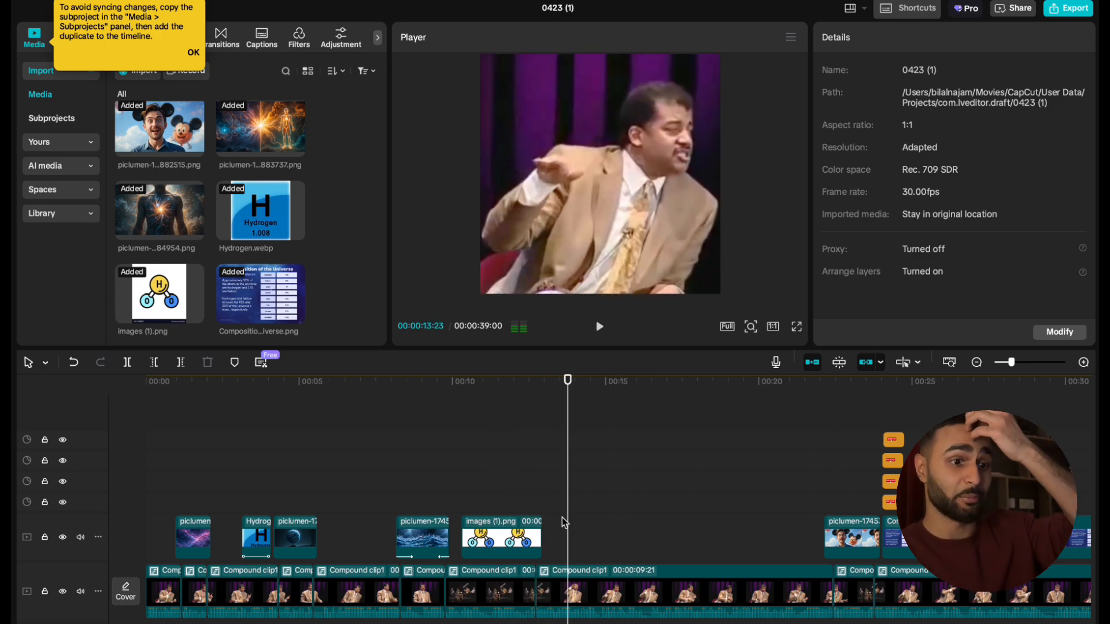
pyautogui.scroll(3, 578, 549)
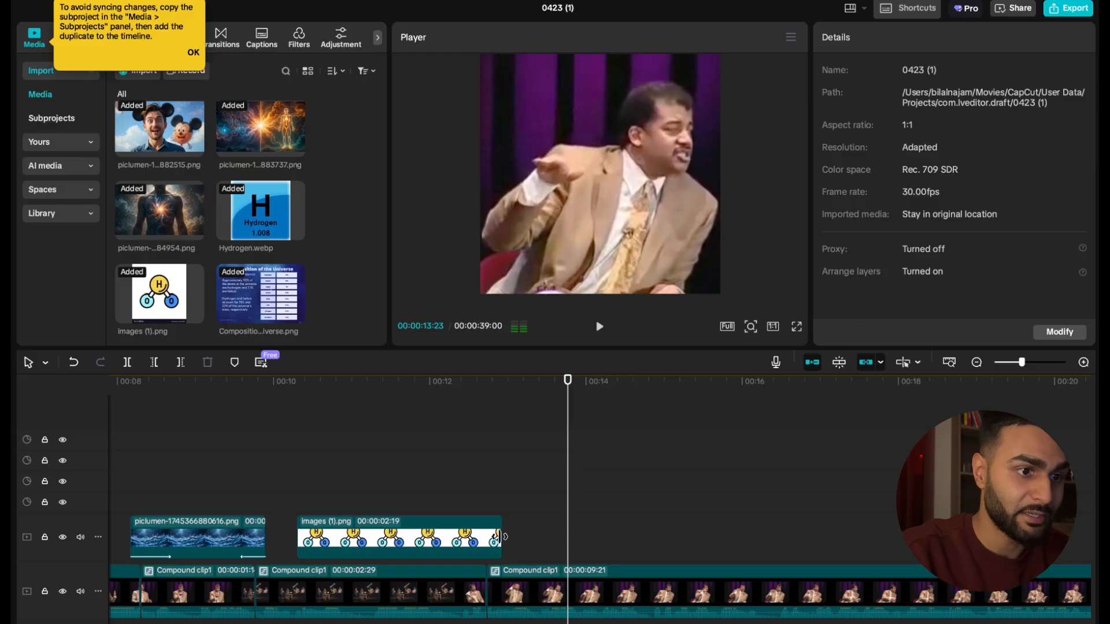
pyautogui.hscroll(-6, 501, 536)
pyautogui.click(224, 45)
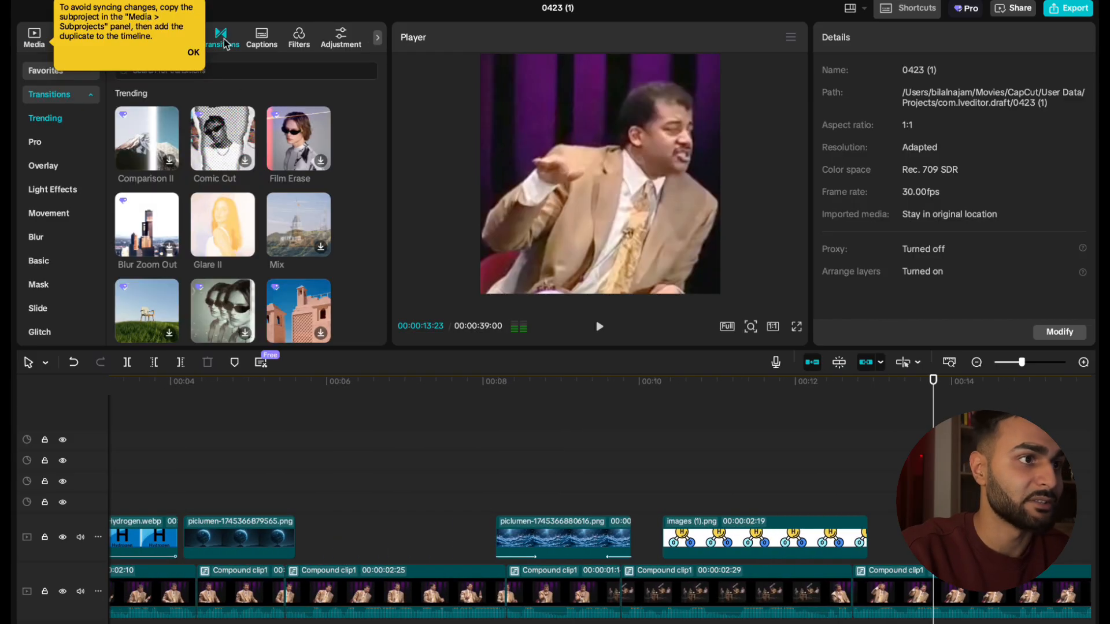
pyautogui.moveTo(242, 227); pyautogui.dragTo(852, 590)
pyautogui.click(834, 434)
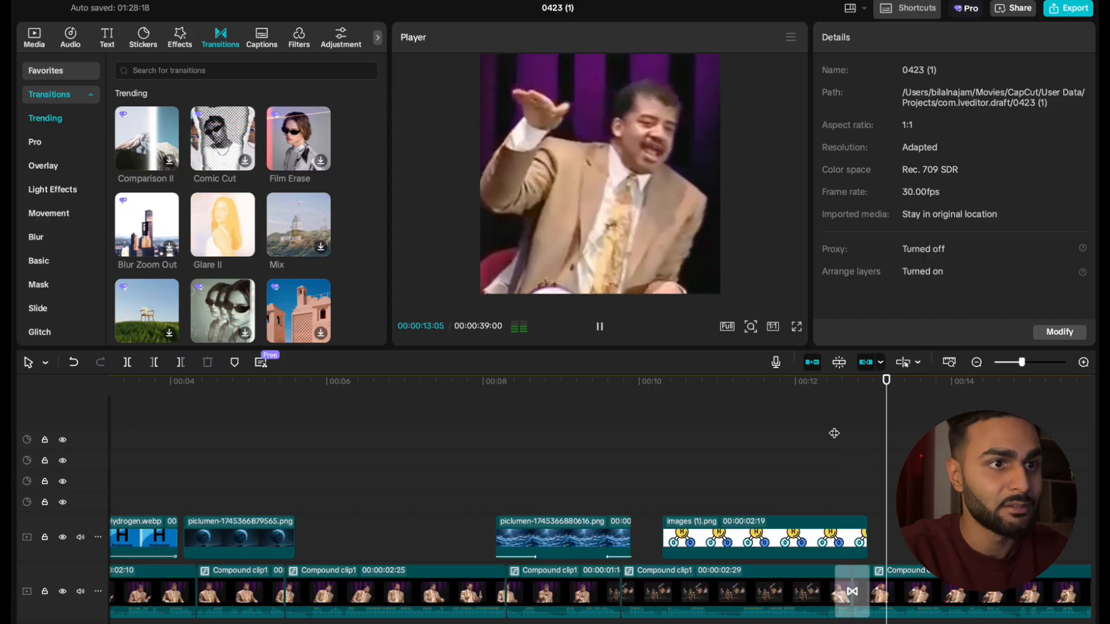
pyautogui.press('space')
# Play the short from the start to check the opening speaker footage.
pyautogui.scroll(-2, 848, 456)
pyautogui.scroll(-3, 849, 456)
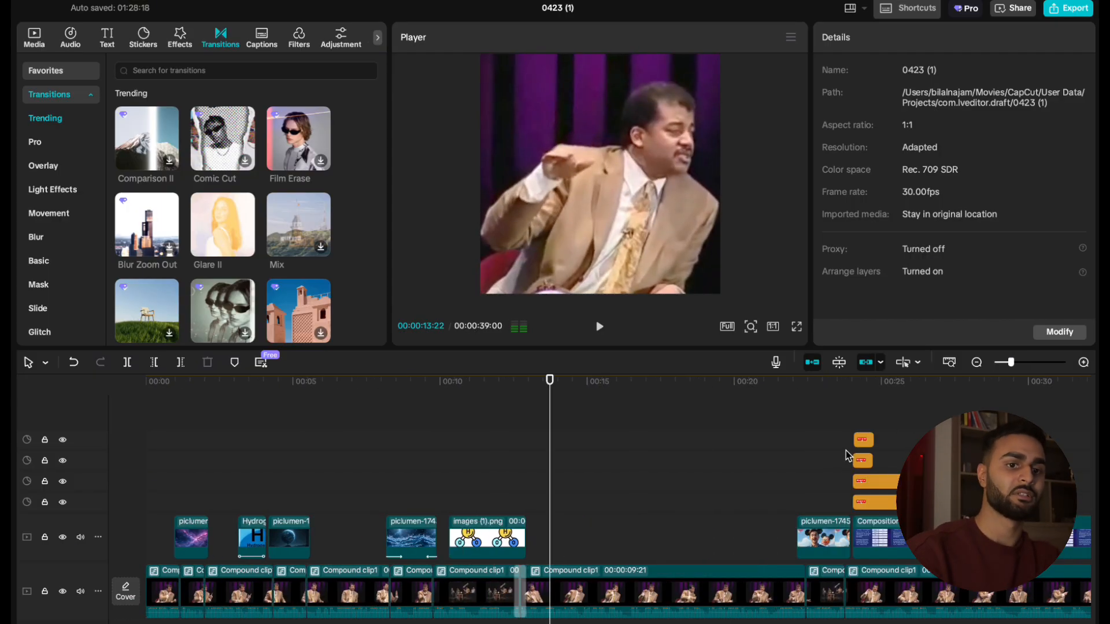
pyautogui.press('space')
pyautogui.click(765, 462)
pyautogui.click(110, 469)
pyautogui.press('space')
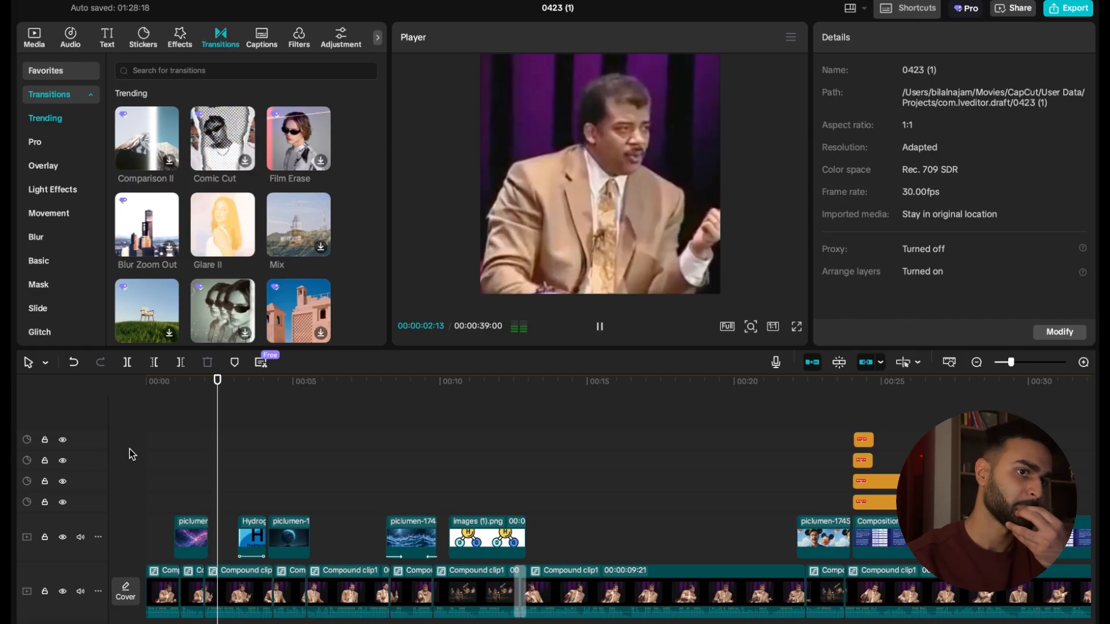
pyautogui.press('space')
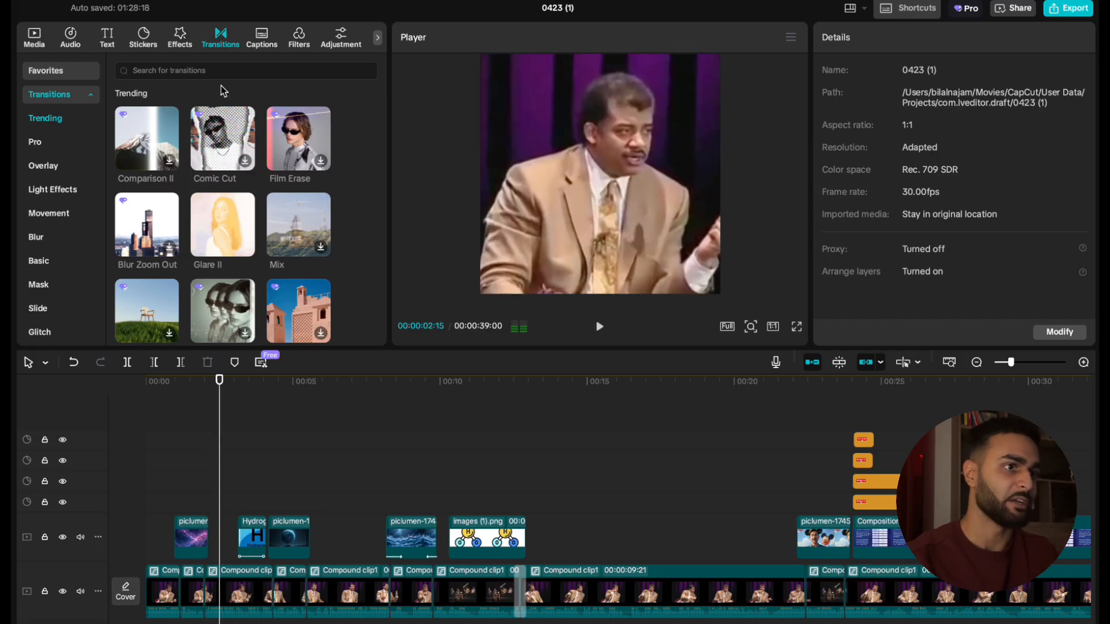
# Add the 4K filter above all tracks, extend it across the whole short, and play the result.
pyautogui.click(300, 50)
pyautogui.click(219, 230)
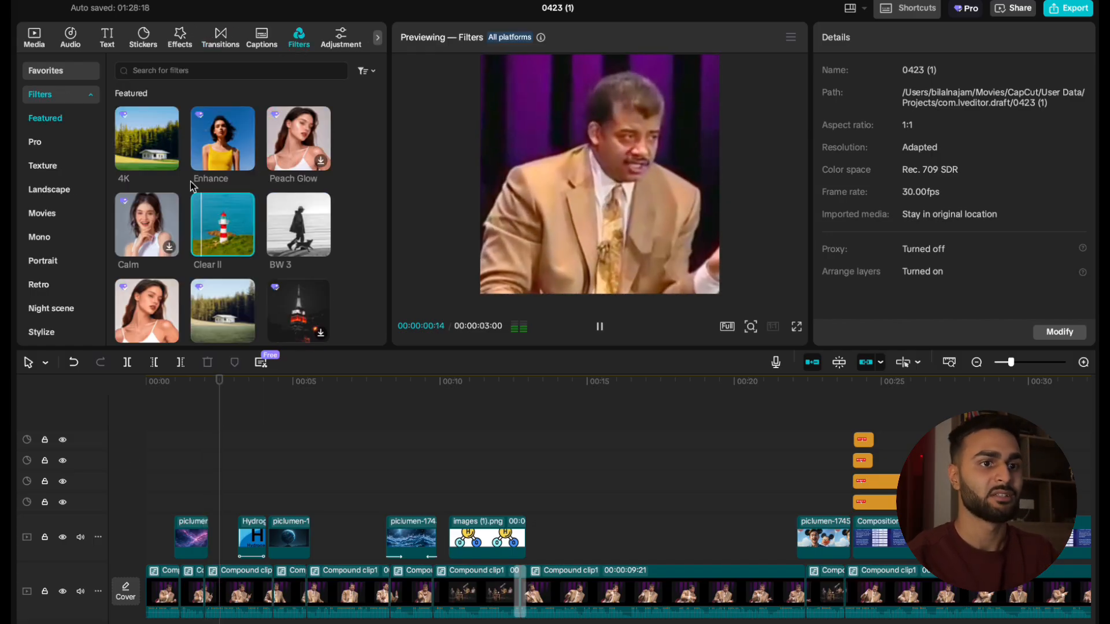
pyautogui.click(152, 135)
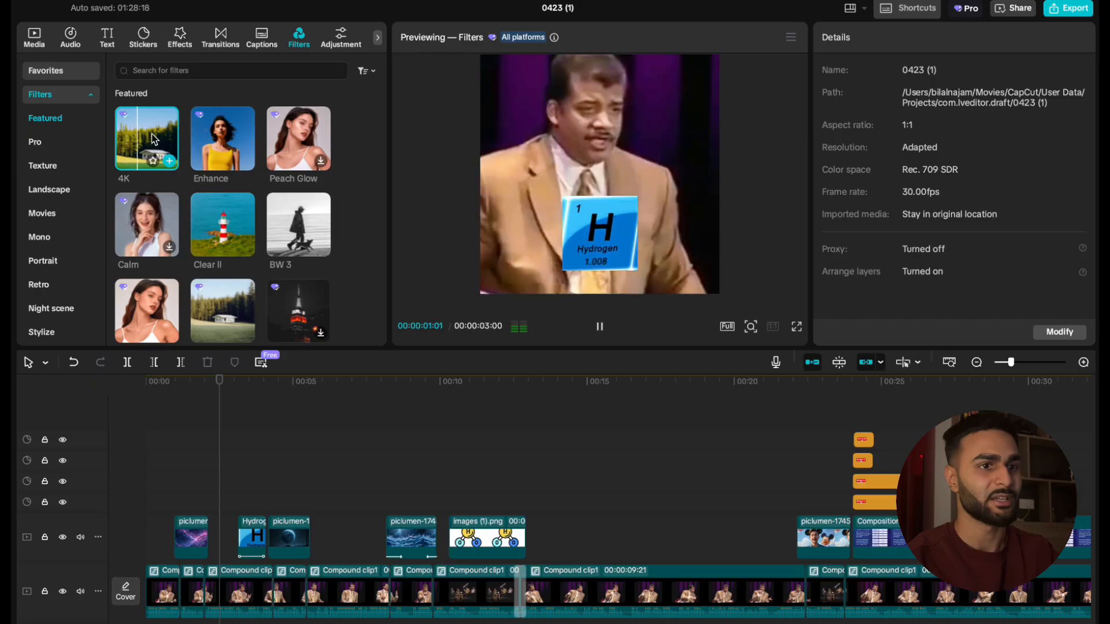
pyautogui.moveTo(153, 142); pyautogui.dragTo(272, 466)
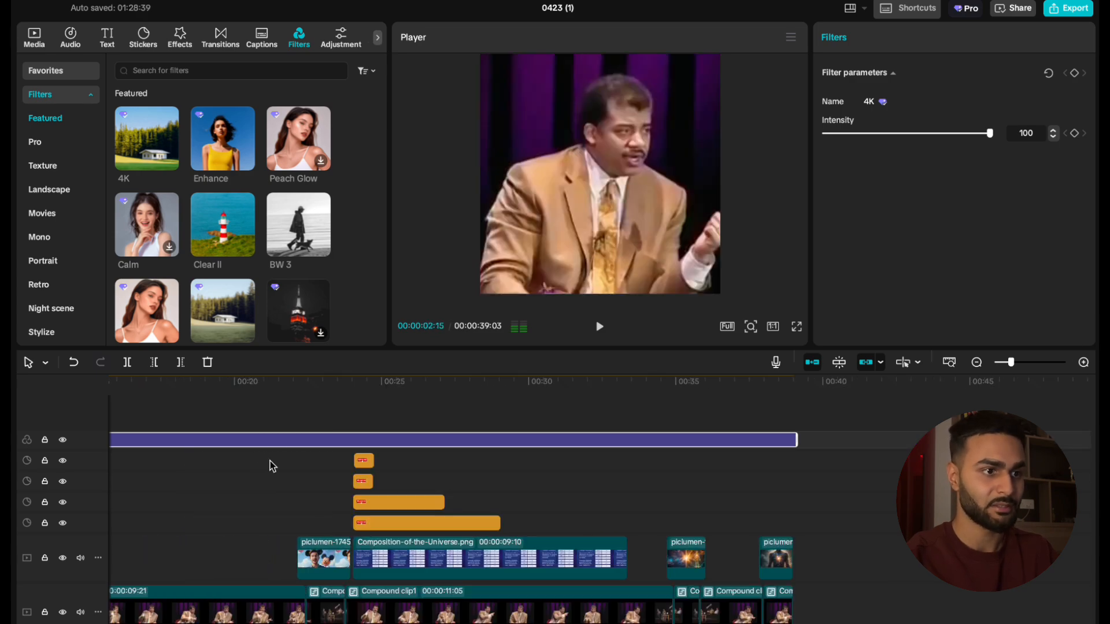
pyautogui.click(492, 422)
pyautogui.moveTo(492, 423); pyautogui.dragTo(13, 460)
pyautogui.press('space')
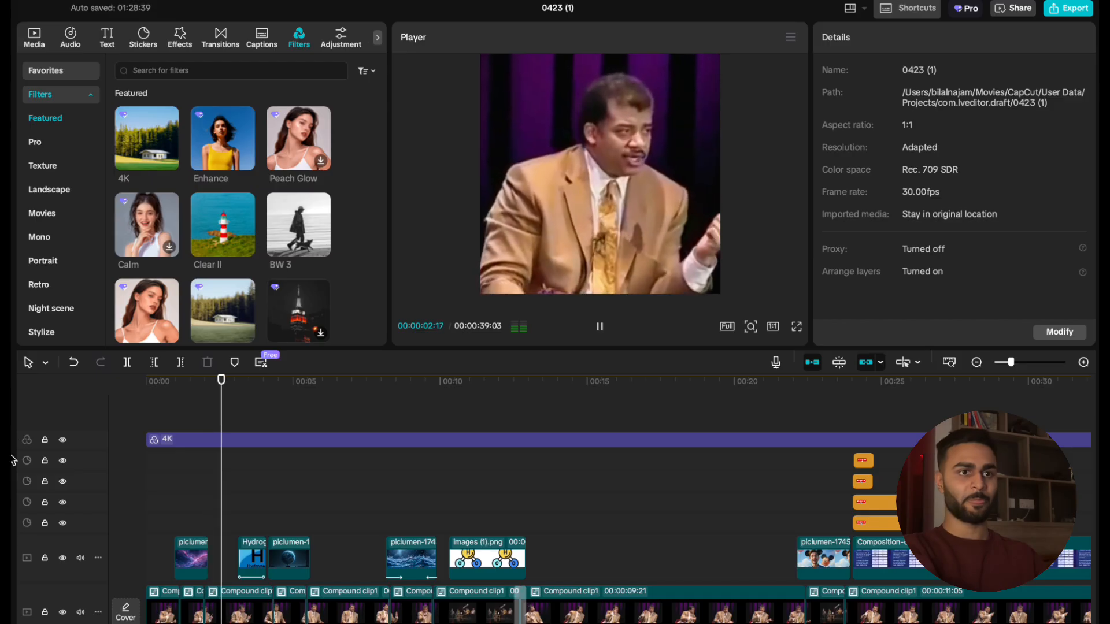
pyautogui.press('space')
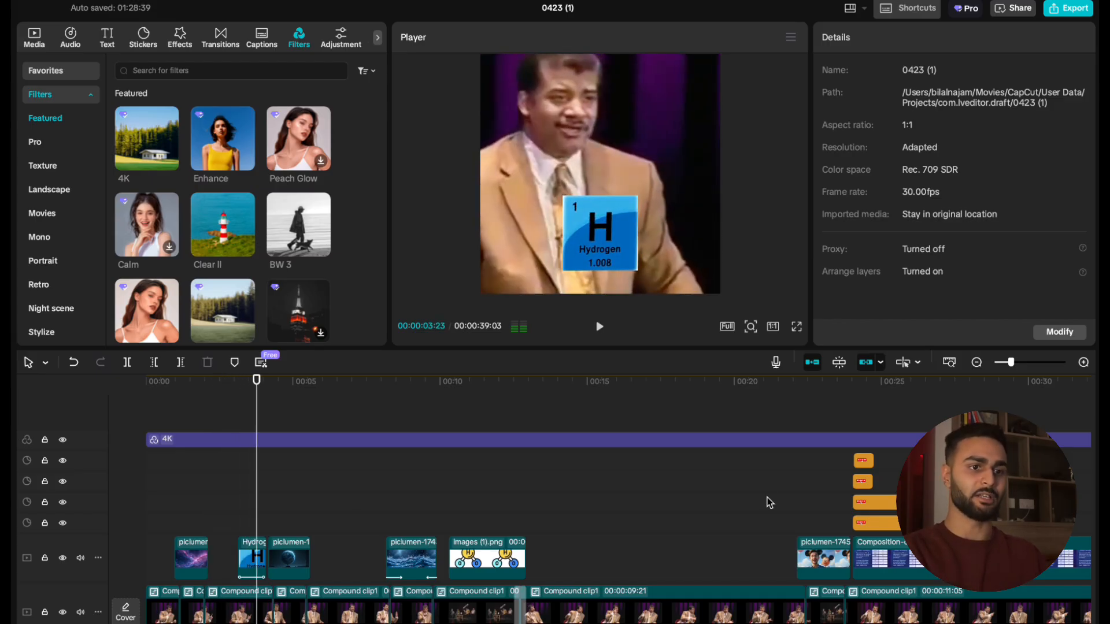
# Combine all clips, overlay images and the 4K filter into one compound clip and play it from the start.
pyautogui.scroll(-3, 768, 502)
pyautogui.scroll(-3, 768, 497)
pyautogui.scroll(-1, 431, 524)
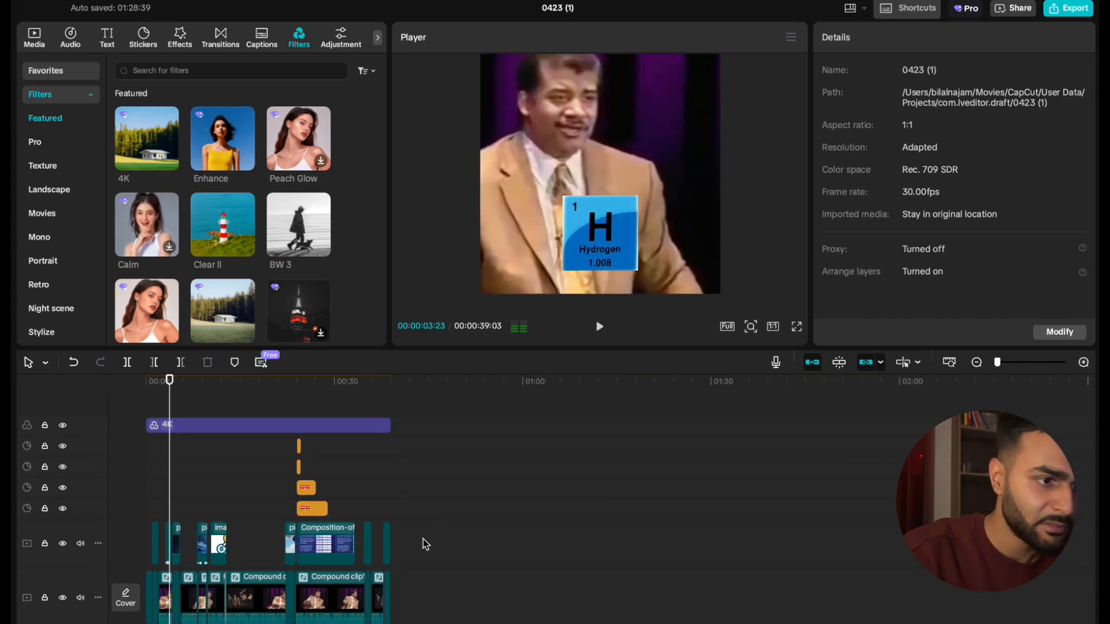
pyautogui.moveTo(400, 587); pyautogui.dragTo(105, 468)
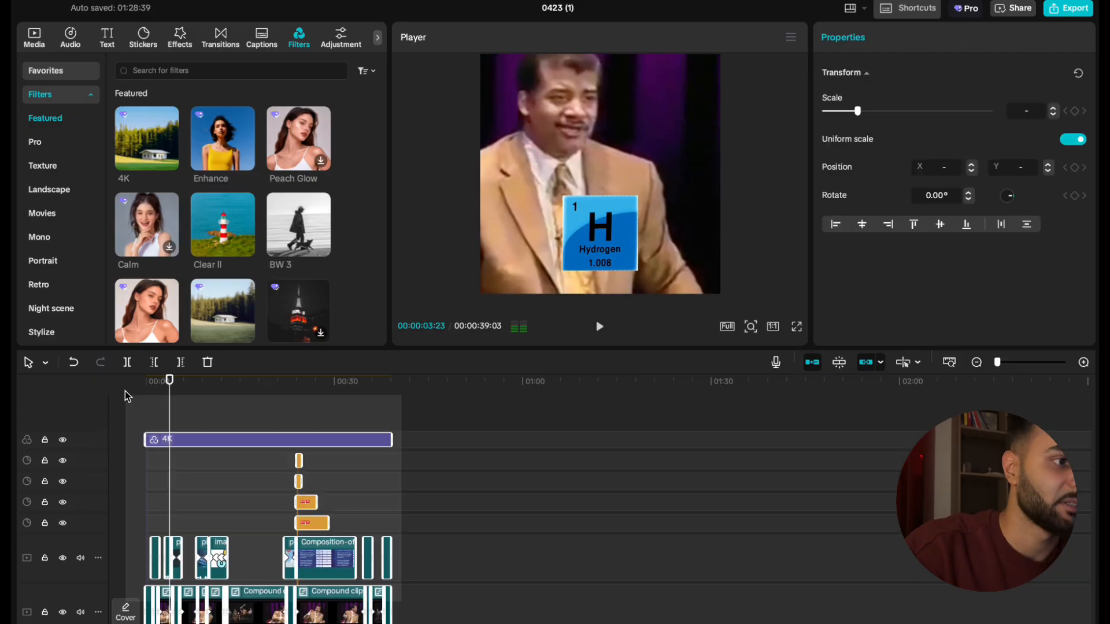
pyautogui.click(232, 446)
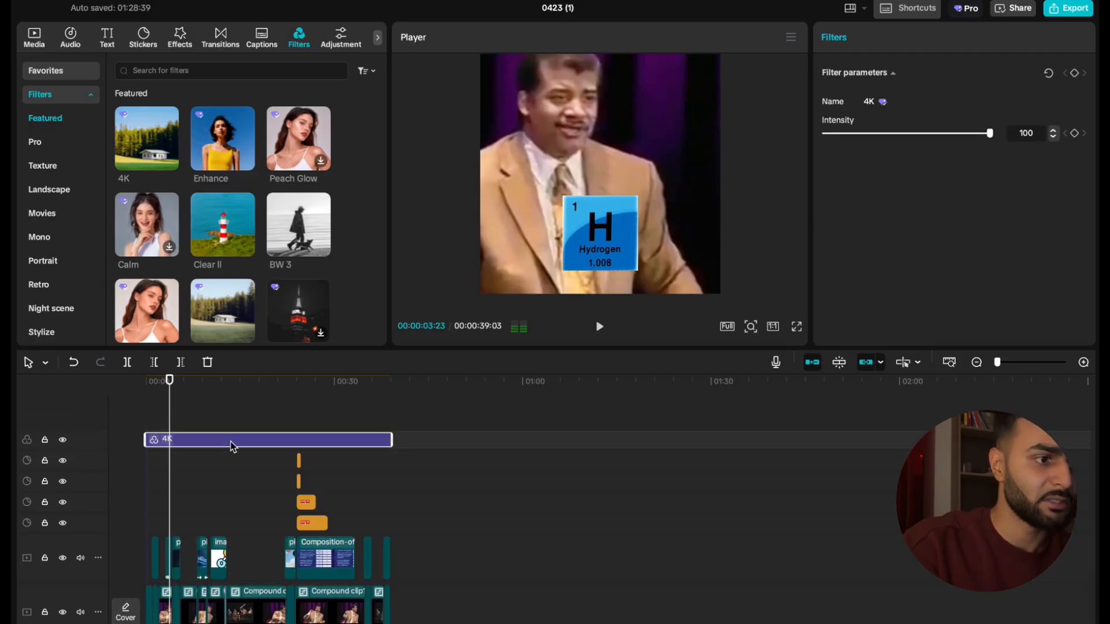
pyautogui.click(414, 519)
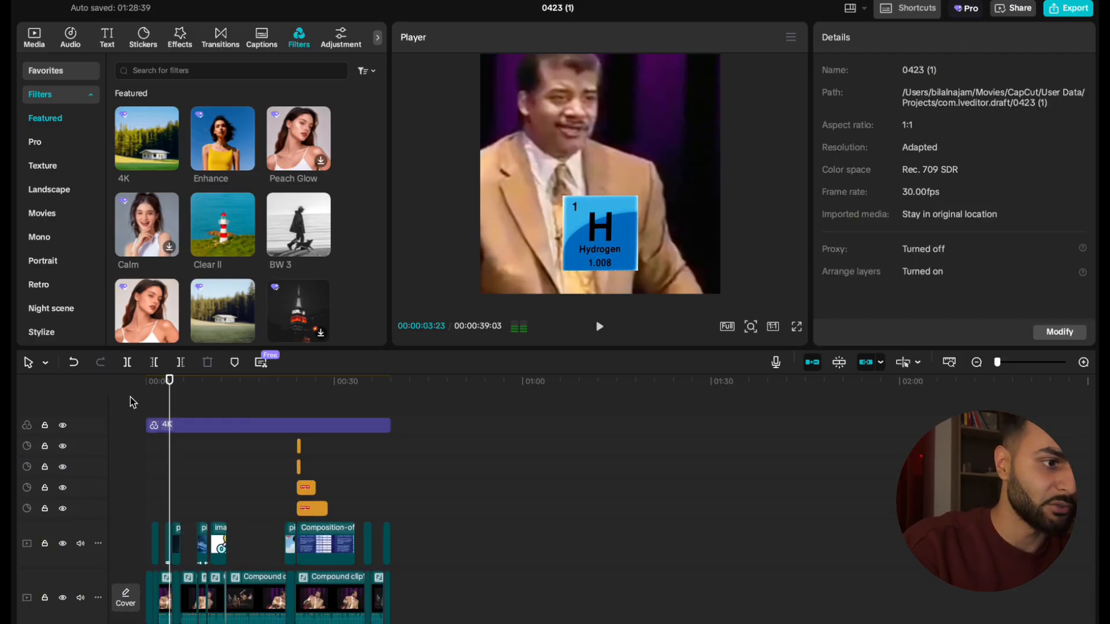
pyautogui.moveTo(130, 398); pyautogui.dragTo(401, 602)
pyautogui.click(316, 611)
pyautogui.rightClick(330, 593)
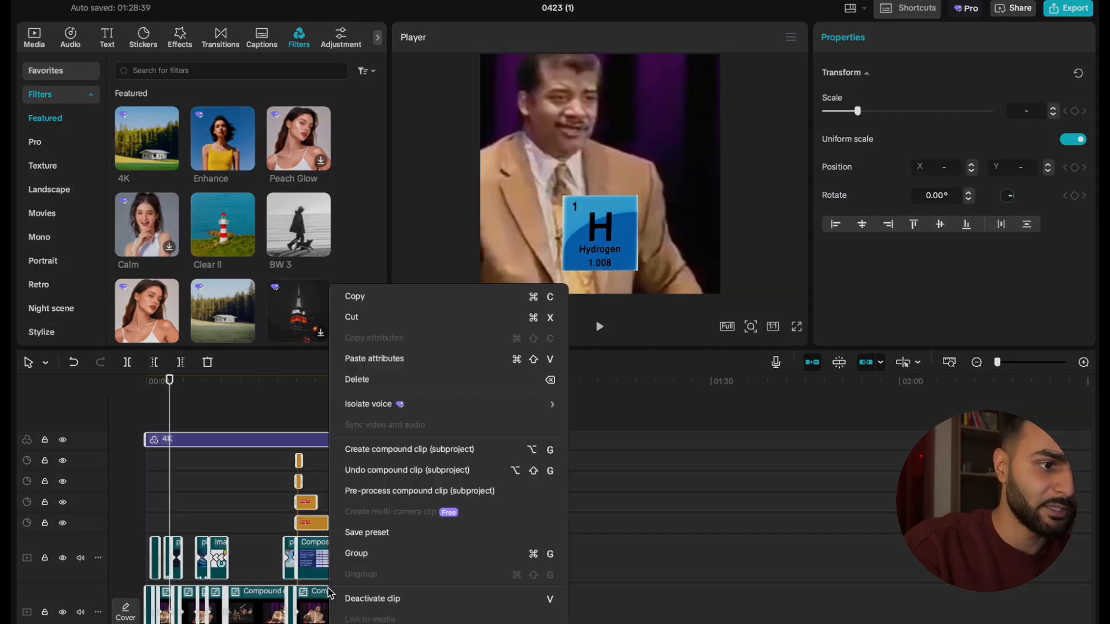
pyautogui.click(382, 456)
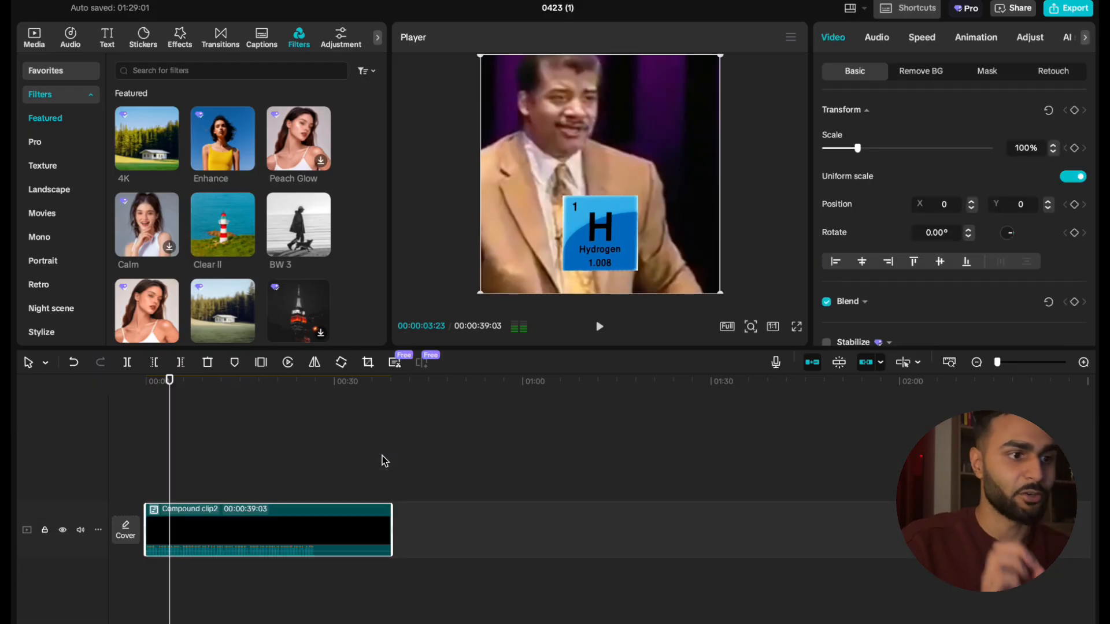
pyautogui.click(349, 450)
pyautogui.click(13, 440)
pyautogui.press('space')
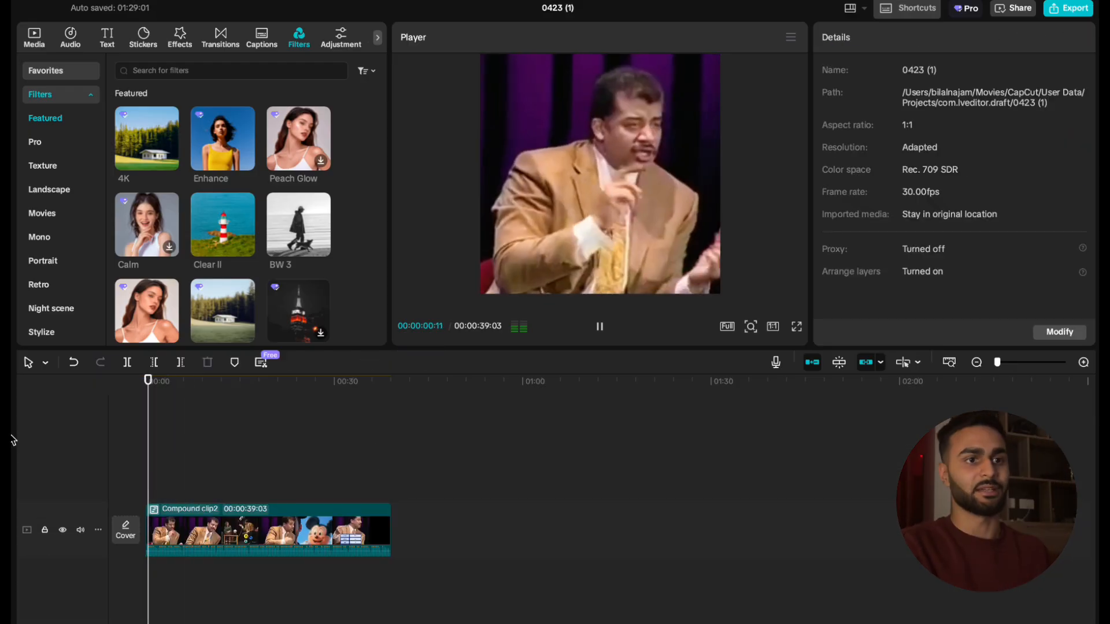
pyautogui.press('space')
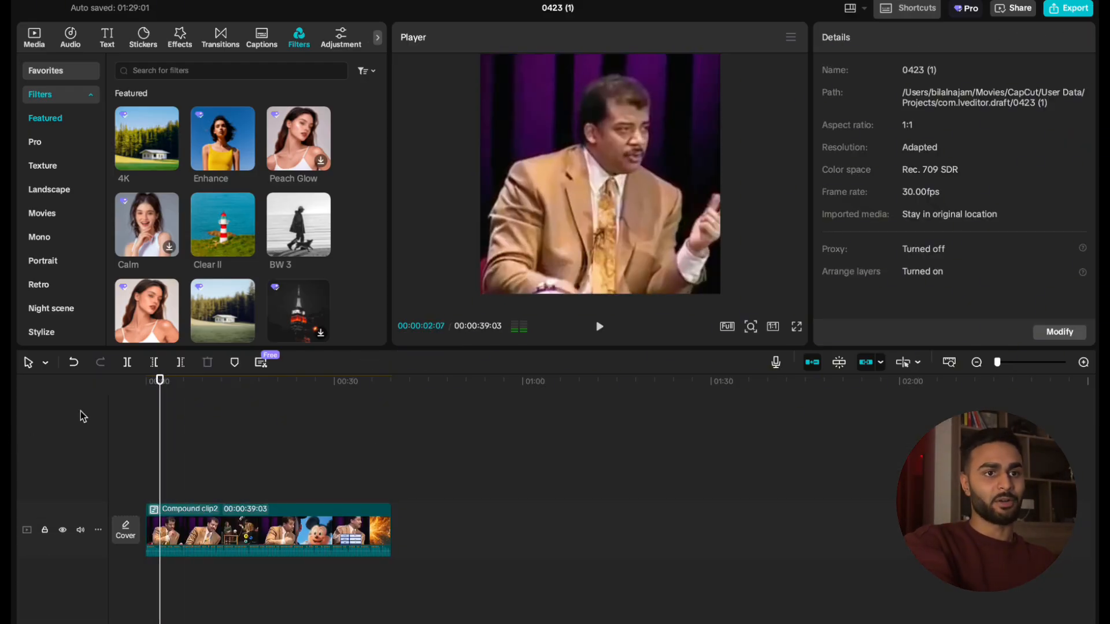
# Import the 10:52 YouTube video with the magenta background from the Downloads folder.
pyautogui.click(34, 38)
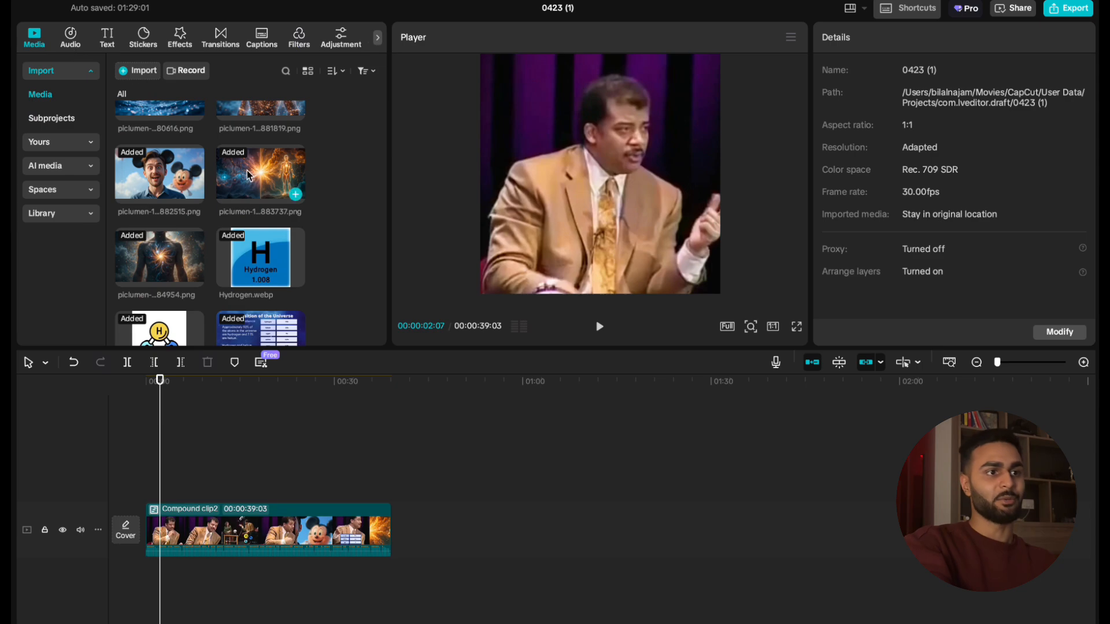
pyautogui.scroll(3, 249, 176)
pyautogui.click(140, 72)
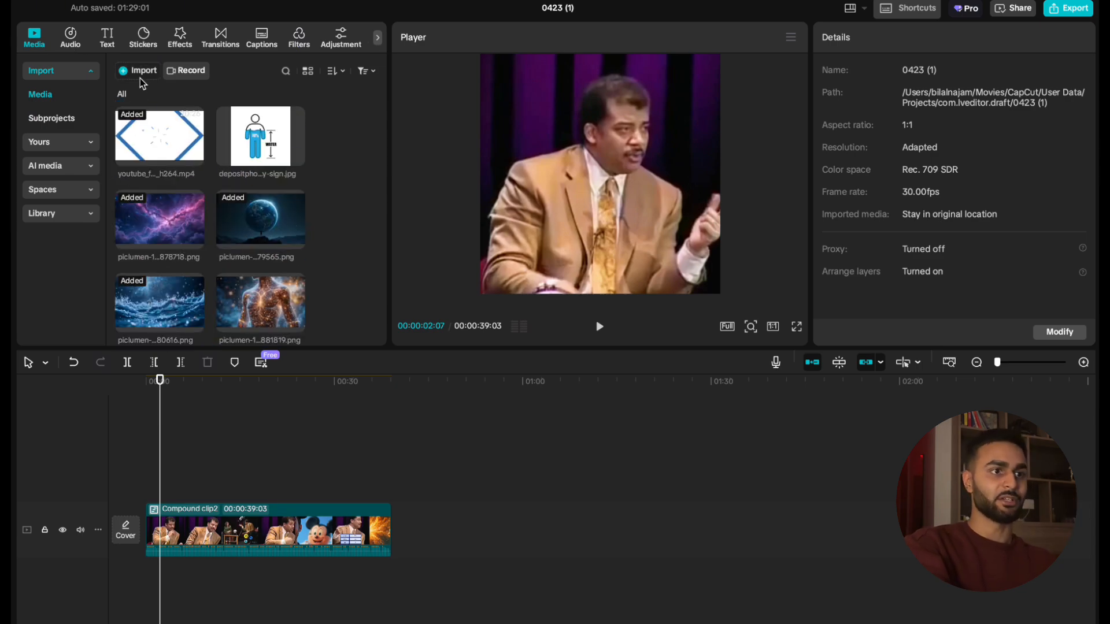
pyautogui.scroll(-2, 665, 387)
pyautogui.scroll(-5, 665, 387)
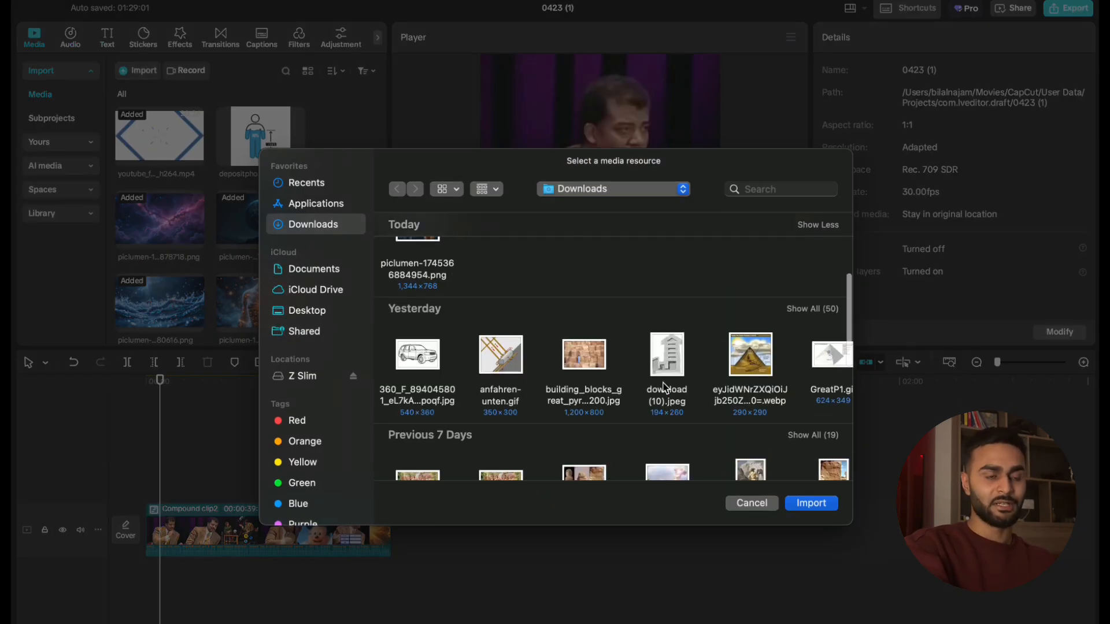
pyautogui.scroll(7, 665, 388)
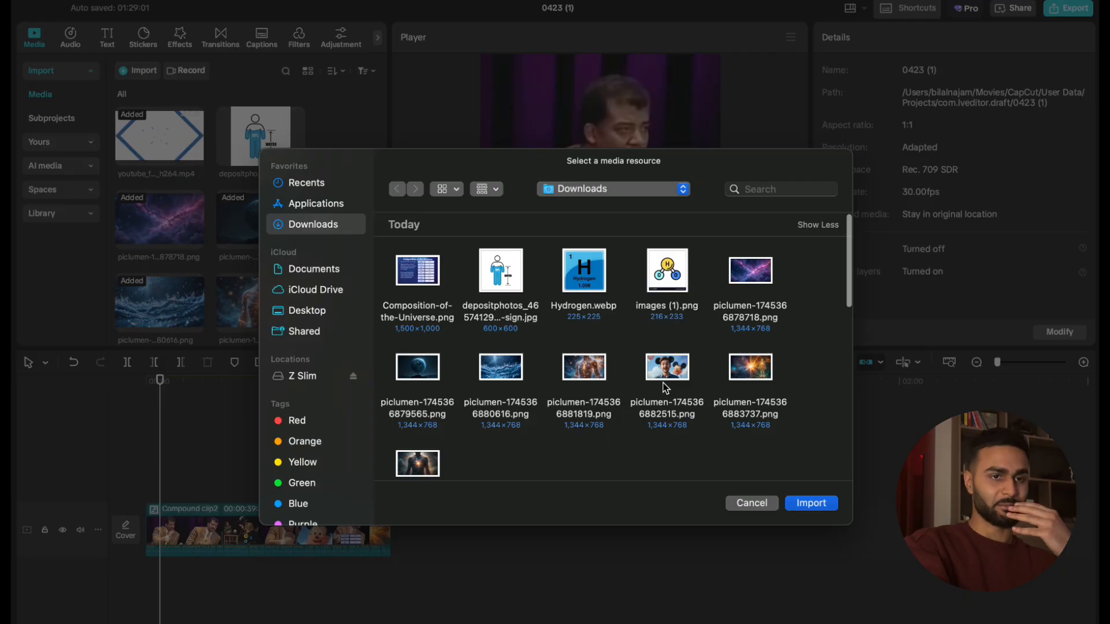
pyautogui.scroll(-5, 666, 387)
pyautogui.scroll(5, 666, 387)
pyautogui.scroll(-2, 666, 387)
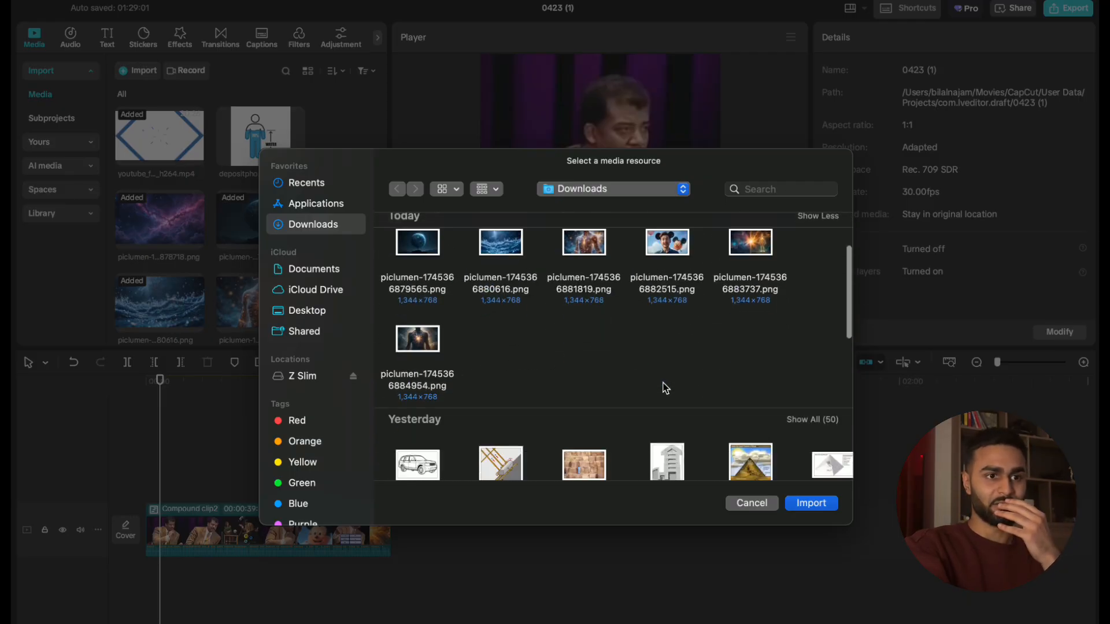
pyautogui.scroll(-3, 666, 388)
pyautogui.hscroll(10, 666, 388)
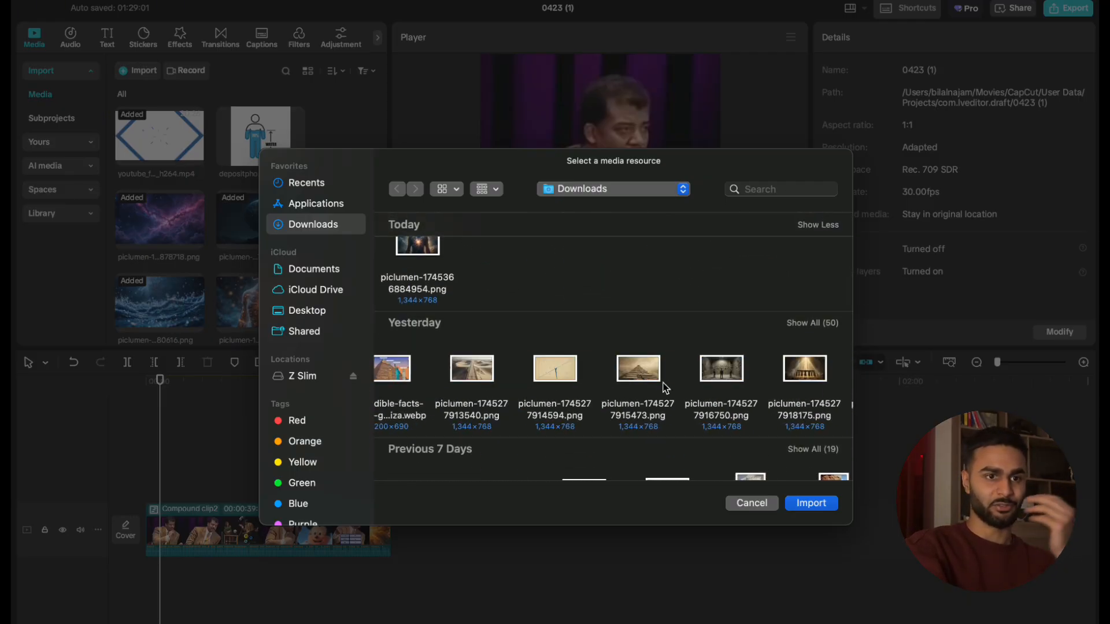
pyautogui.hscroll(10, 666, 387)
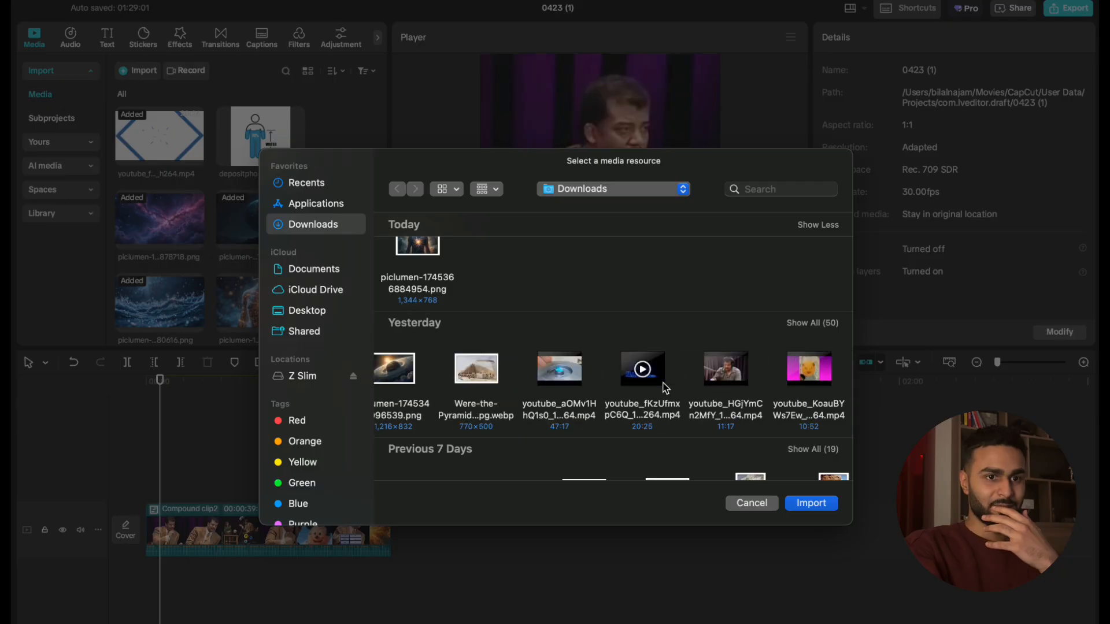
pyautogui.doubleClick(810, 370)
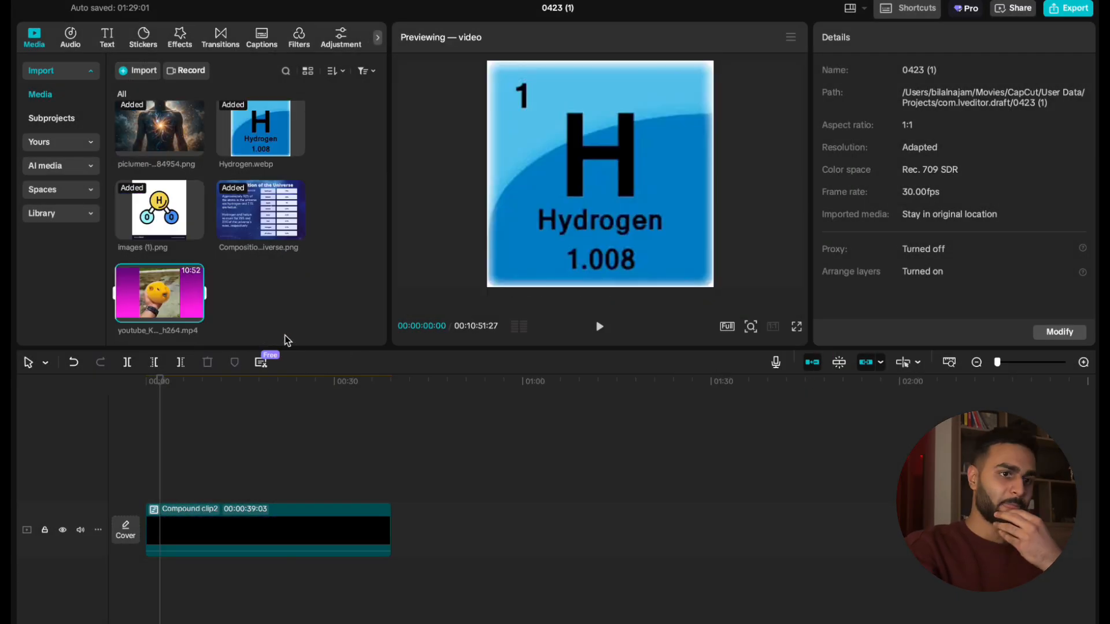
# Place the imported video directly after the compound clip and preview its footage up to the crate of oranges.
pyautogui.moveTo(167, 297); pyautogui.dragTo(448, 525)
pyautogui.click(365, 466)
pyautogui.press('space')
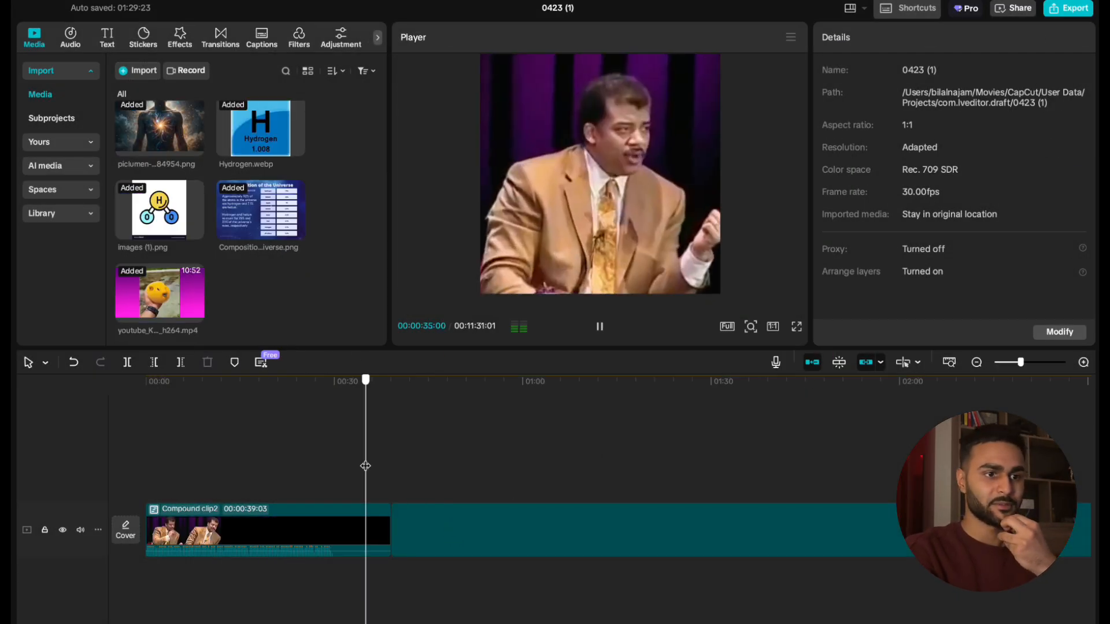
pyautogui.click(403, 471)
pyautogui.click(477, 469)
pyautogui.click(686, 456)
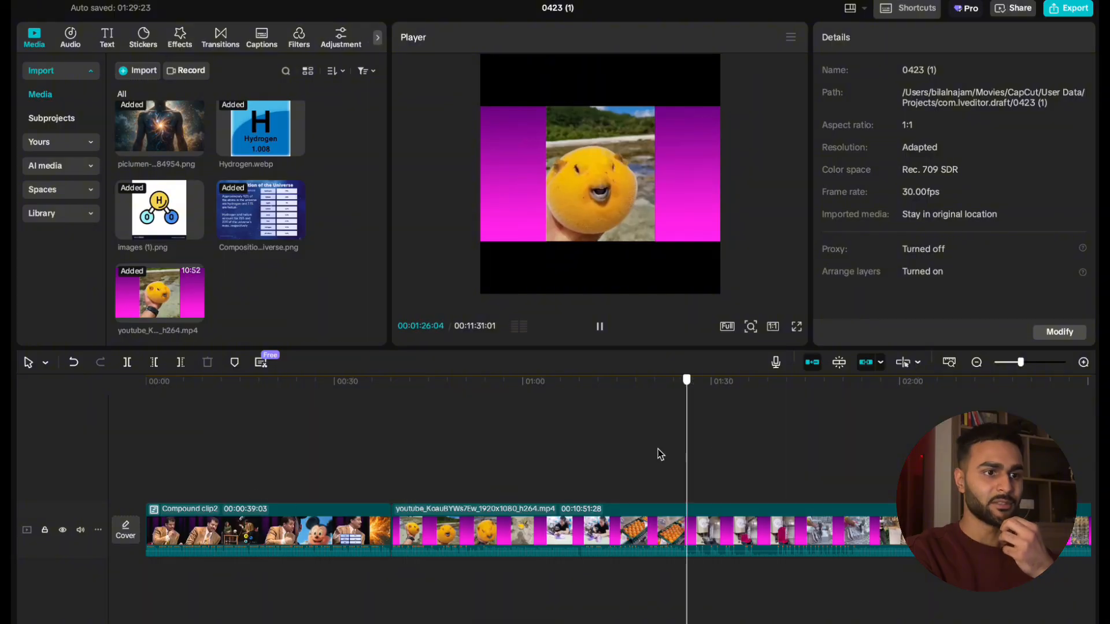
pyautogui.click(613, 471)
pyautogui.press('space')
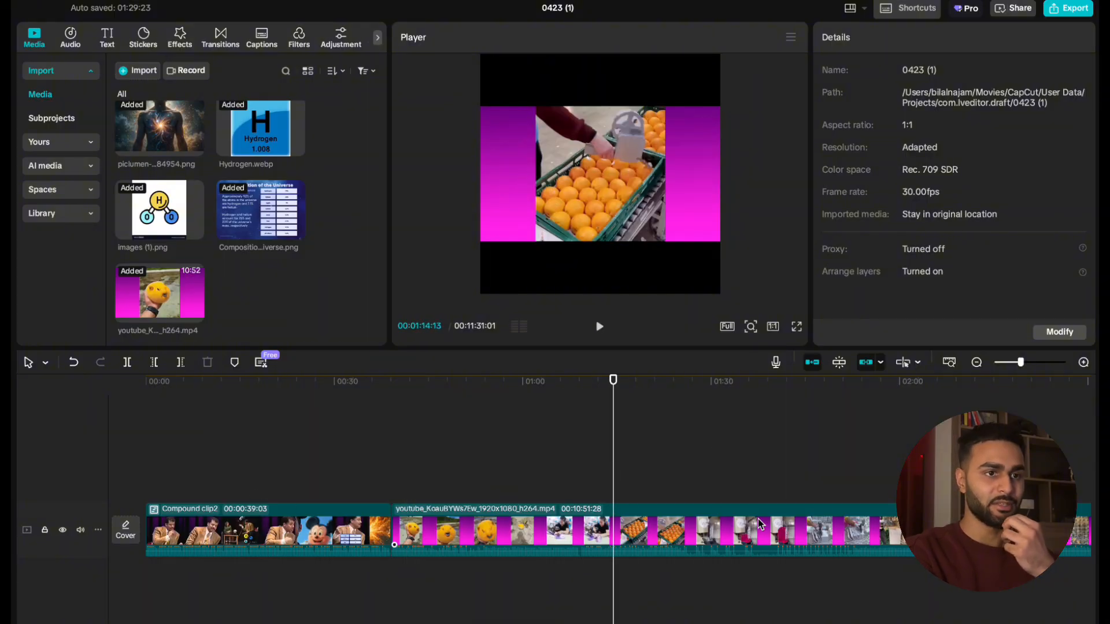
# Crop the imported video to a roughly square area inside the central footage, removing the magenta side borders.
pyautogui.click(670, 539)
pyautogui.click(368, 362)
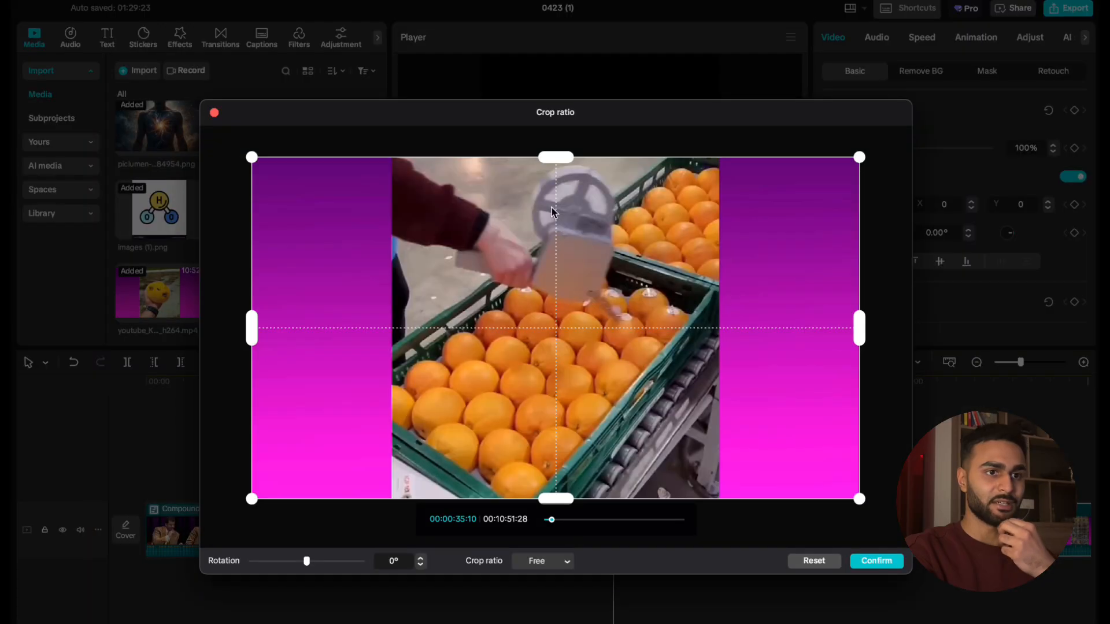
pyautogui.moveTo(255, 337); pyautogui.dragTo(397, 341)
pyautogui.moveTo(855, 338); pyautogui.dragTo(710, 339)
pyautogui.moveTo(710, 498)
pyautogui.mouseDown()
pyautogui.moveTo(679, 462)
pyautogui.moveTo(715, 460)
pyautogui.moveTo(716, 483)
pyautogui.mouseUp()
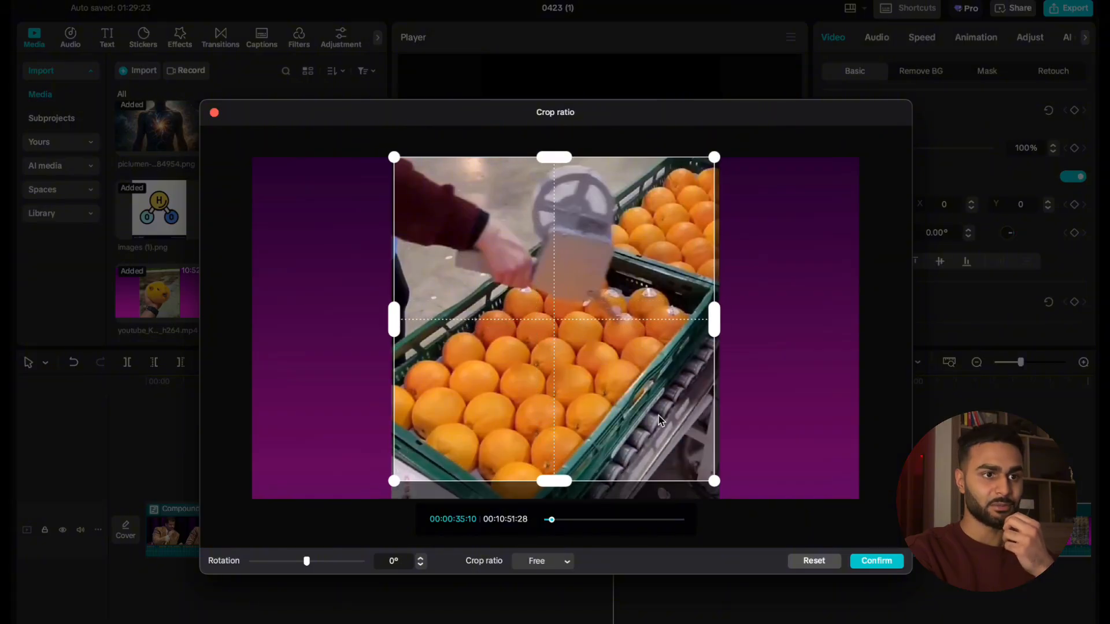
pyautogui.moveTo(658, 415); pyautogui.dragTo(659, 433)
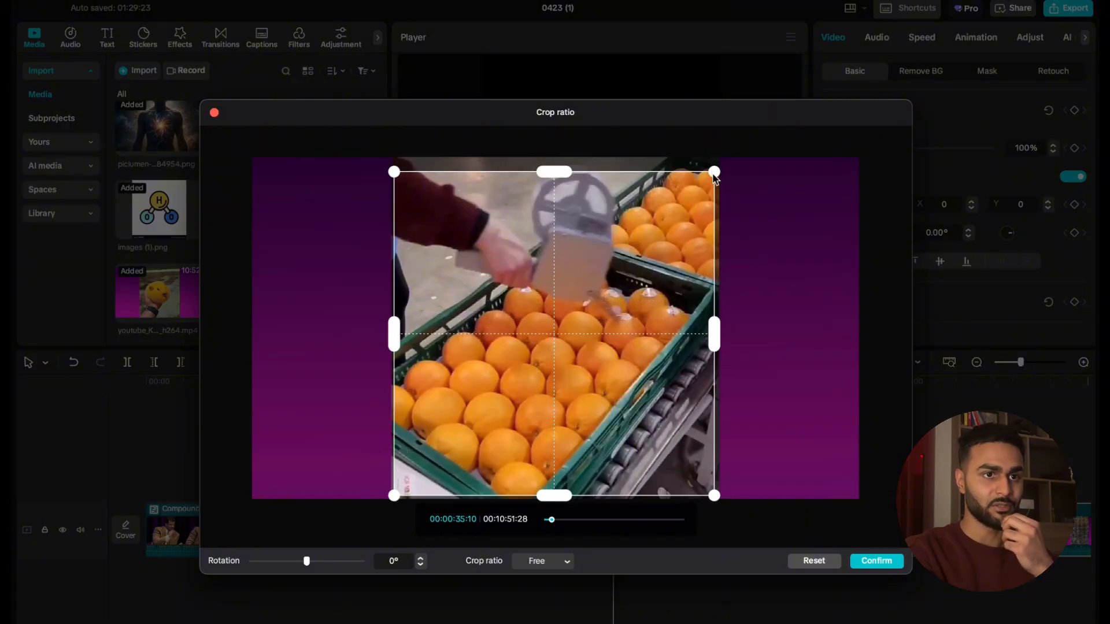
pyautogui.moveTo(715, 174); pyautogui.dragTo(691, 198)
pyautogui.moveTo(429, 400); pyautogui.dragTo(445, 388)
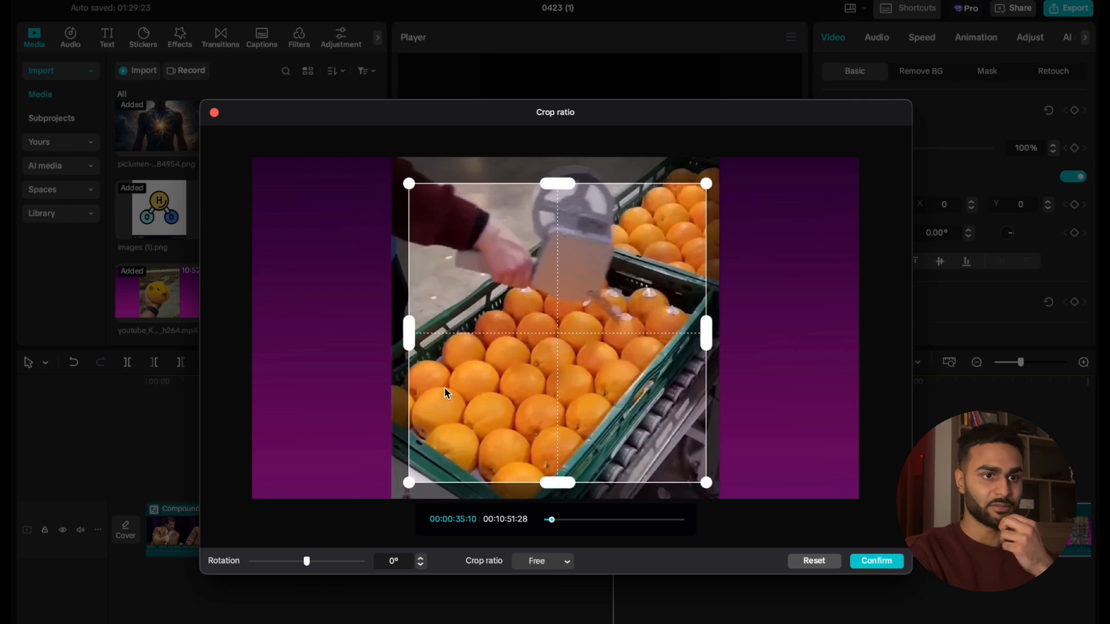
pyautogui.click(876, 561)
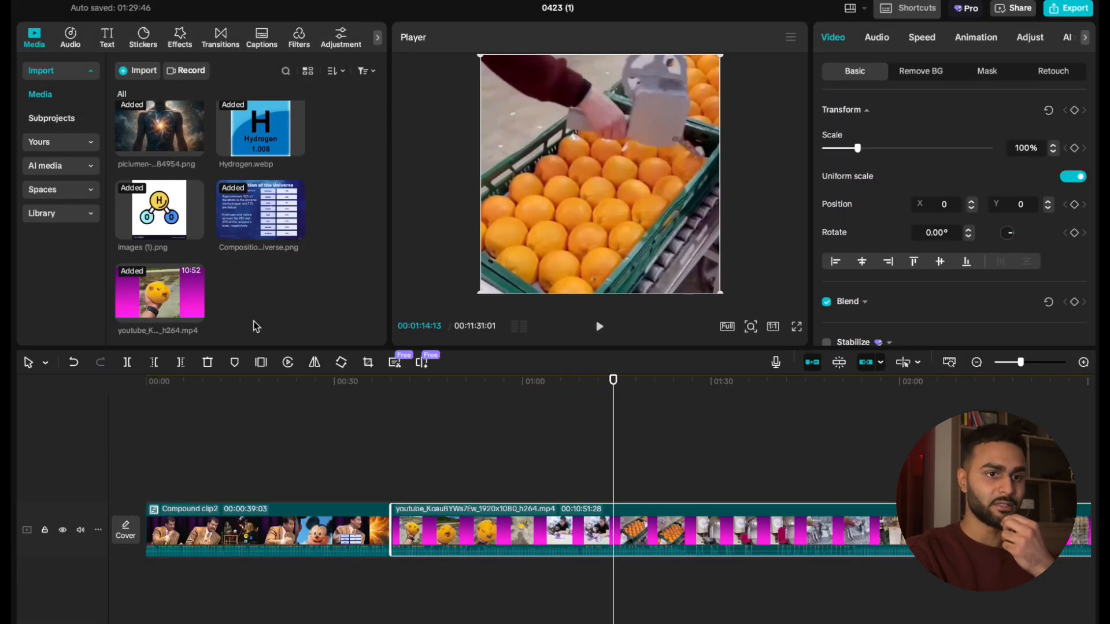
# Try automatic scene splitting on the cropped video, cancel it, and scrub the footage to the ice-skating shot.
pyautogui.click(424, 364)
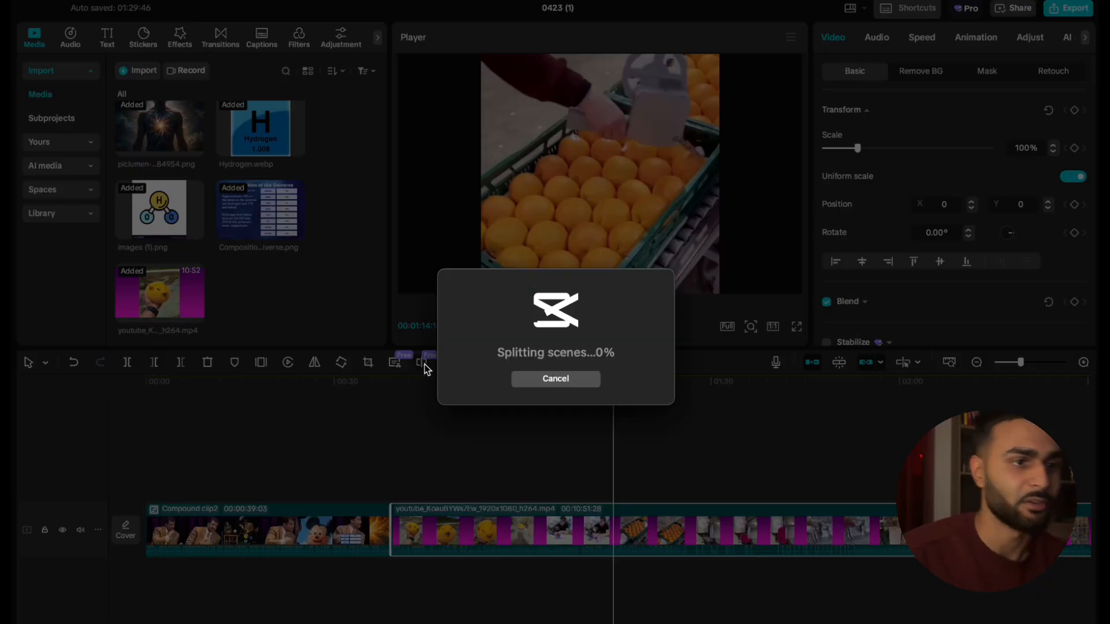
pyautogui.click(556, 378)
pyautogui.scroll(-5, 800, 488)
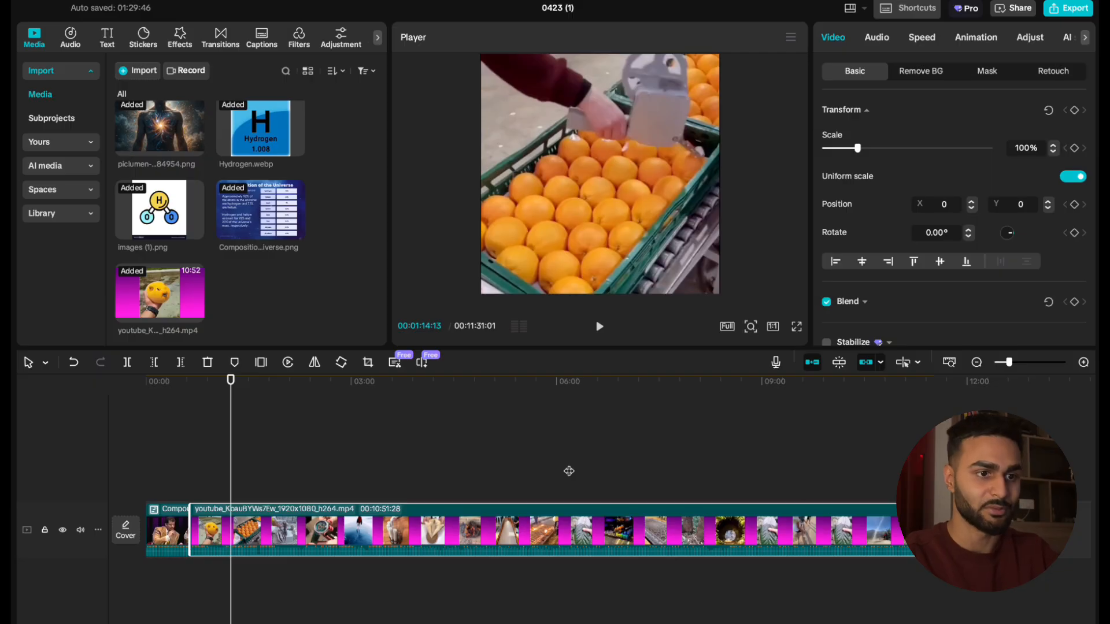
pyautogui.click(739, 474)
pyautogui.moveTo(754, 475); pyautogui.dragTo(337, 483)
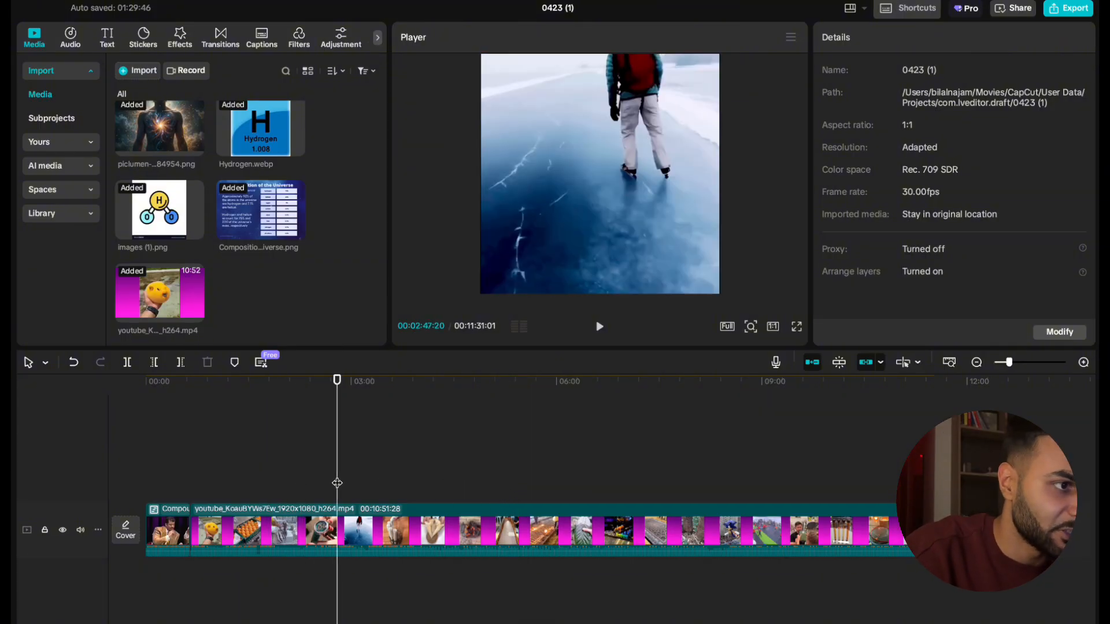